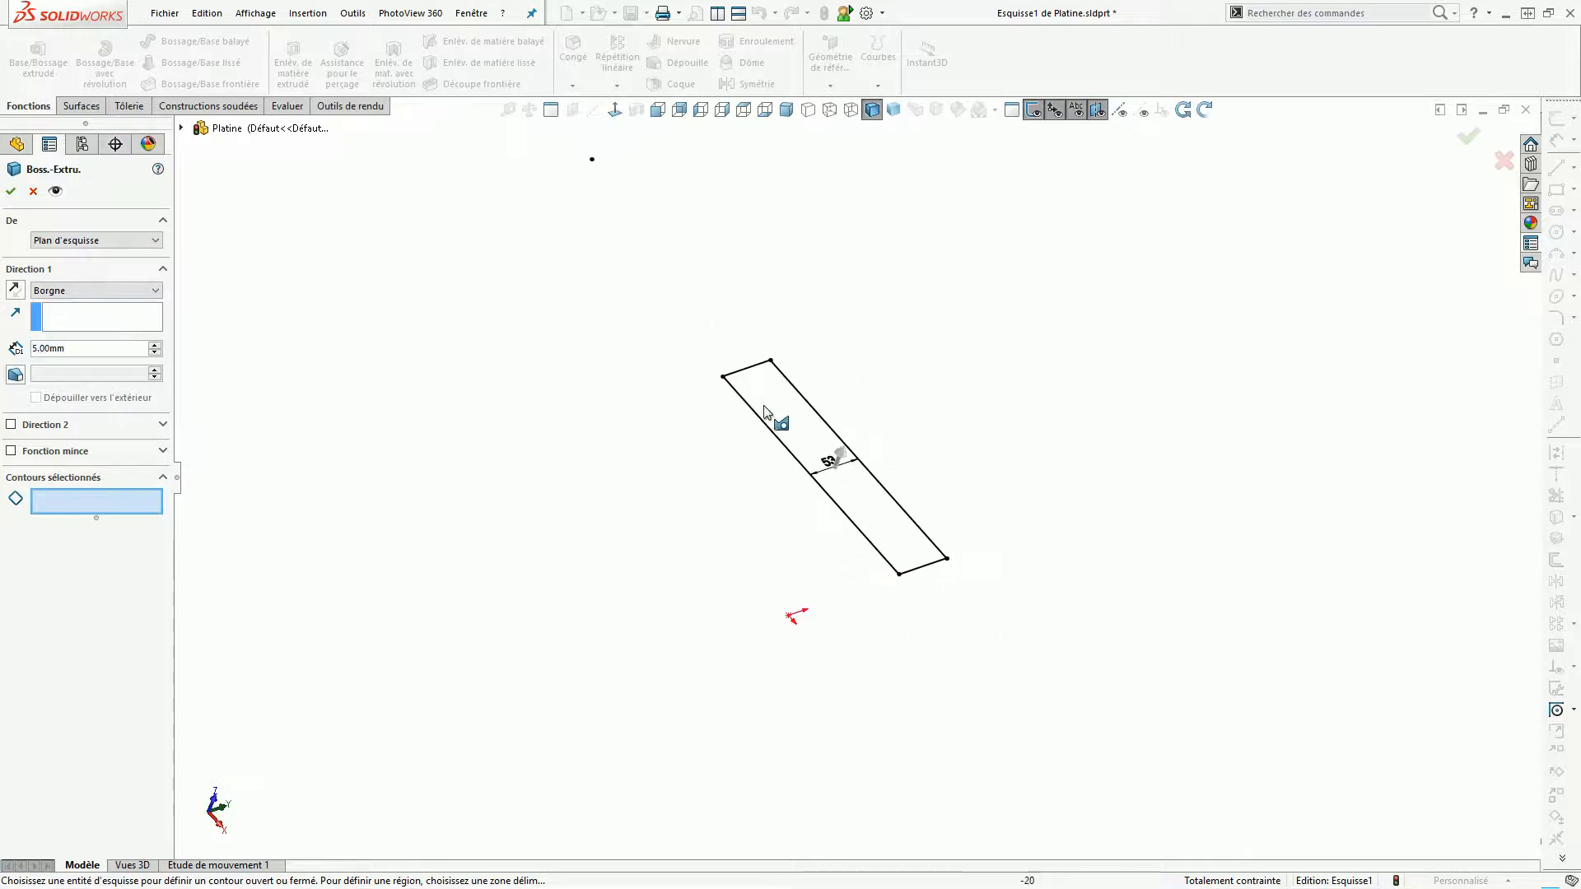
Cancel the open extrusion and trim the short line stub overshooting the lower corner of the rectangular sketch outline.
{"action": "key", "text": "z"}
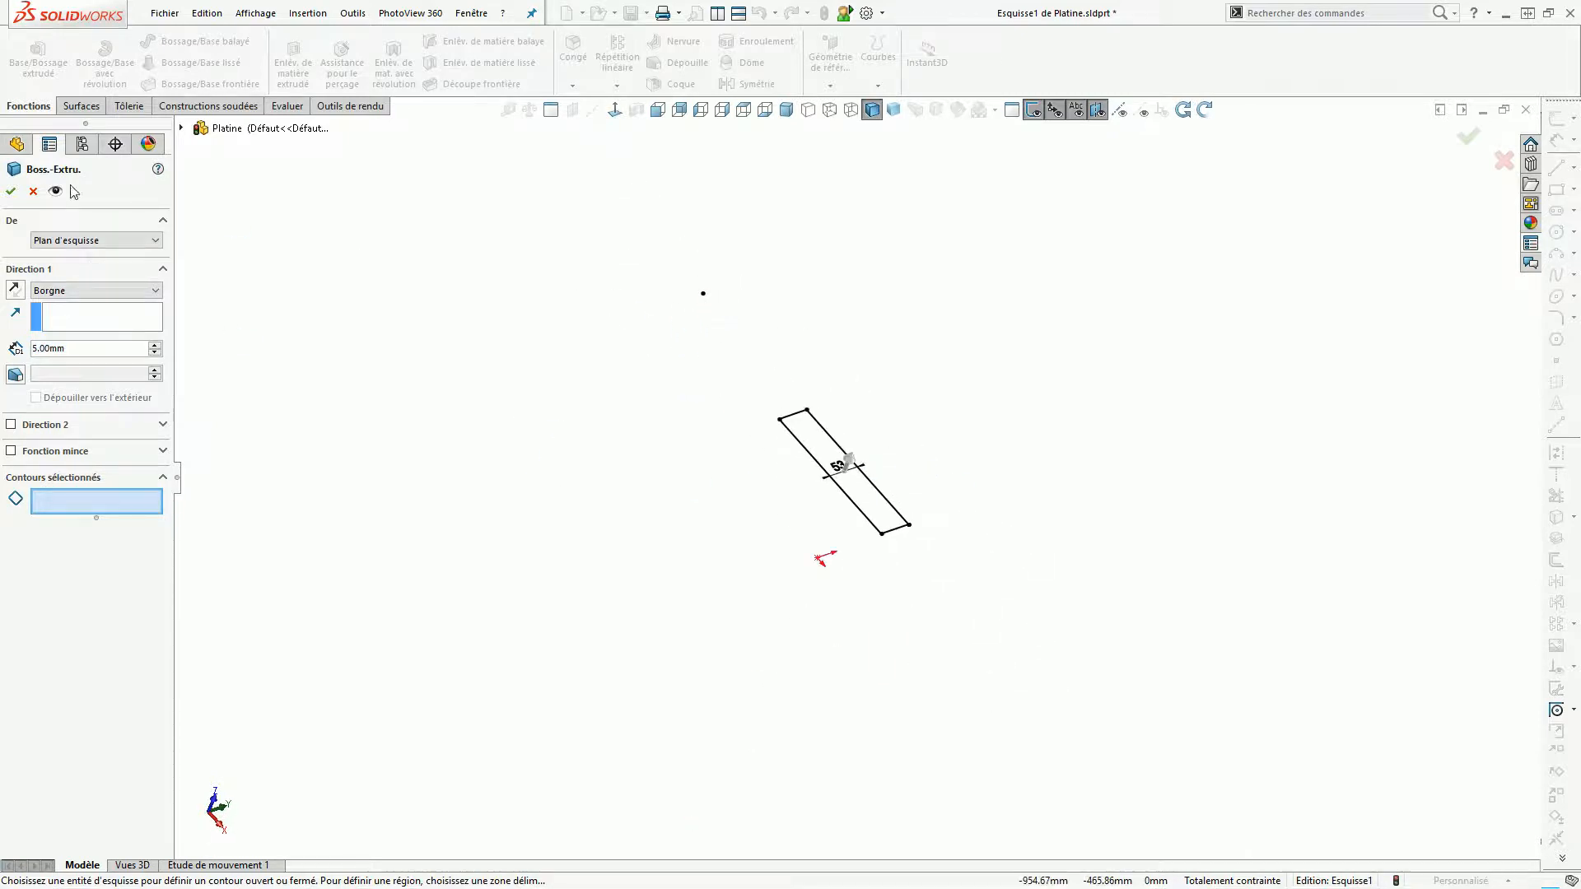
{"action": "left_click", "coordinate": [34, 192]}
{"action": "left_click_drag", "start_coordinate": [610, 240], "coordinate": [733, 321]}
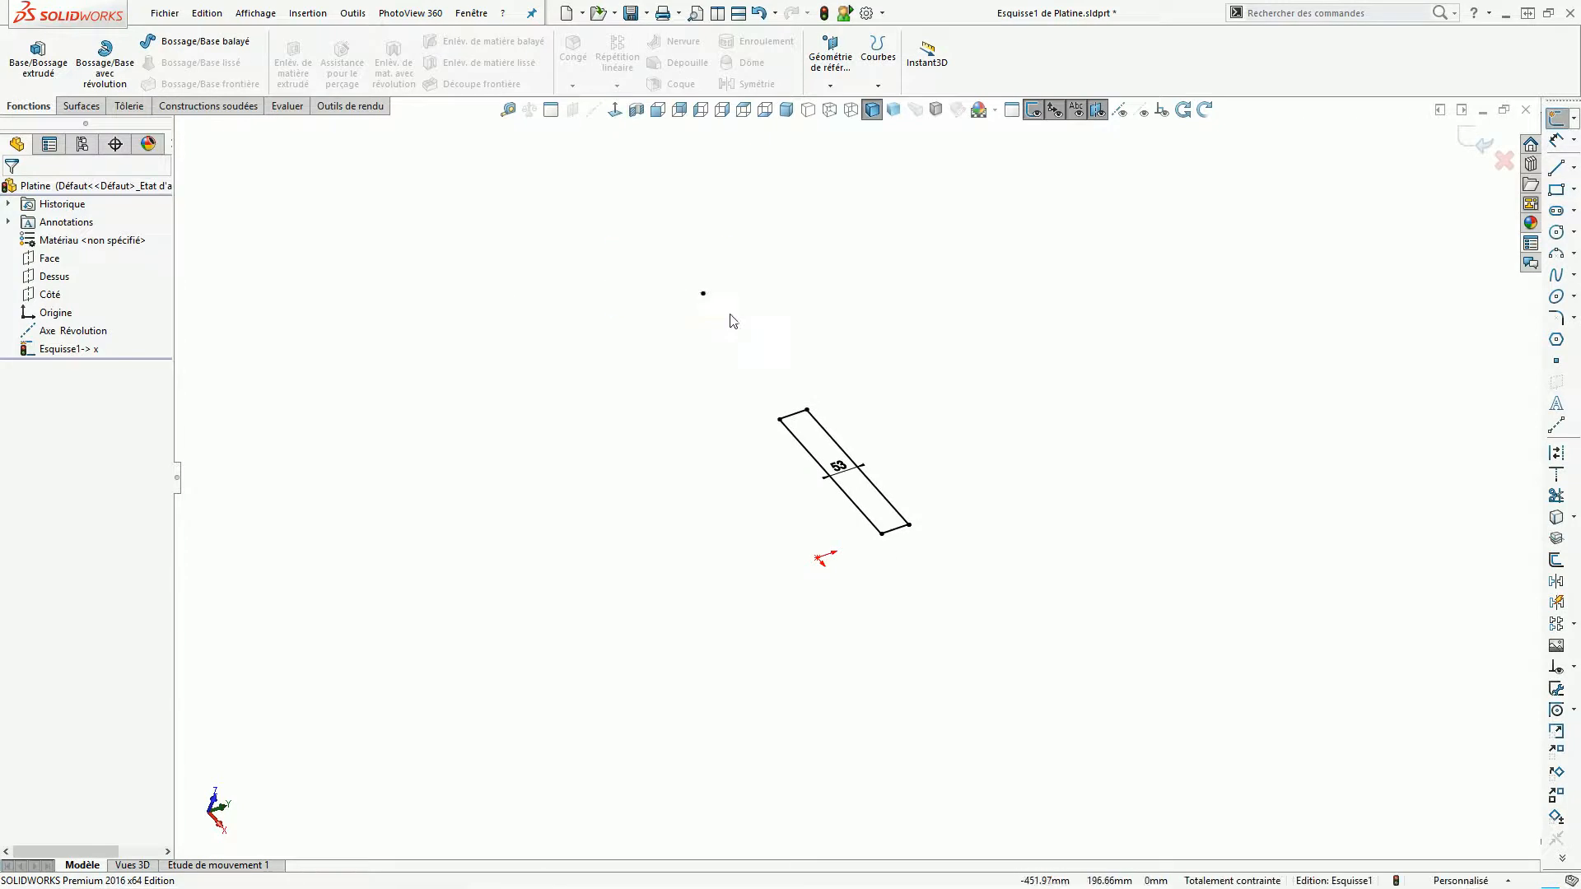
{"action": "scroll", "coordinate": [815, 523], "scroll_direction": "down", "scroll_amount": 10}
{"action": "scroll", "coordinate": [1253, 367], "scroll_direction": "up", "scroll_amount": 3}
{"action": "scroll", "coordinate": [826, 420], "scroll_direction": "down", "scroll_amount": 4}
{"action": "scroll", "coordinate": [871, 365], "scroll_direction": "up", "scroll_amount": 4}
{"action": "scroll", "coordinate": [980, 626], "scroll_direction": "down", "scroll_amount": 5}
{"action": "scroll", "coordinate": [985, 557], "scroll_direction": "down", "scroll_amount": 5}
{"action": "scroll", "coordinate": [866, 473], "scroll_direction": "down", "scroll_amount": 3}
{"action": "left_click", "coordinate": [1556, 495]}
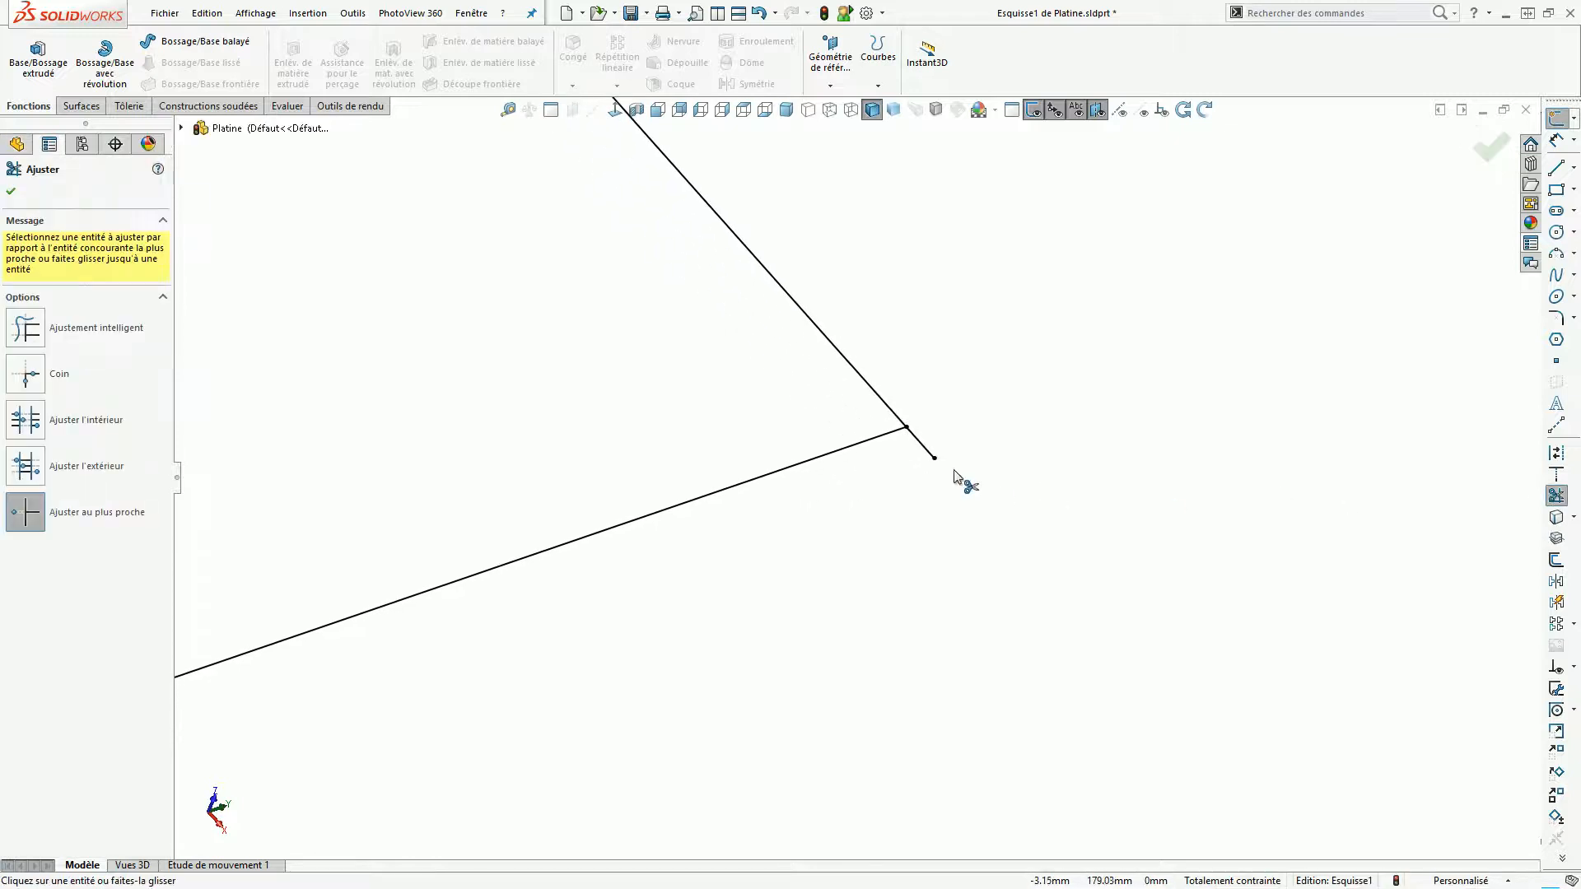
{"action": "left_click", "coordinate": [923, 452]}
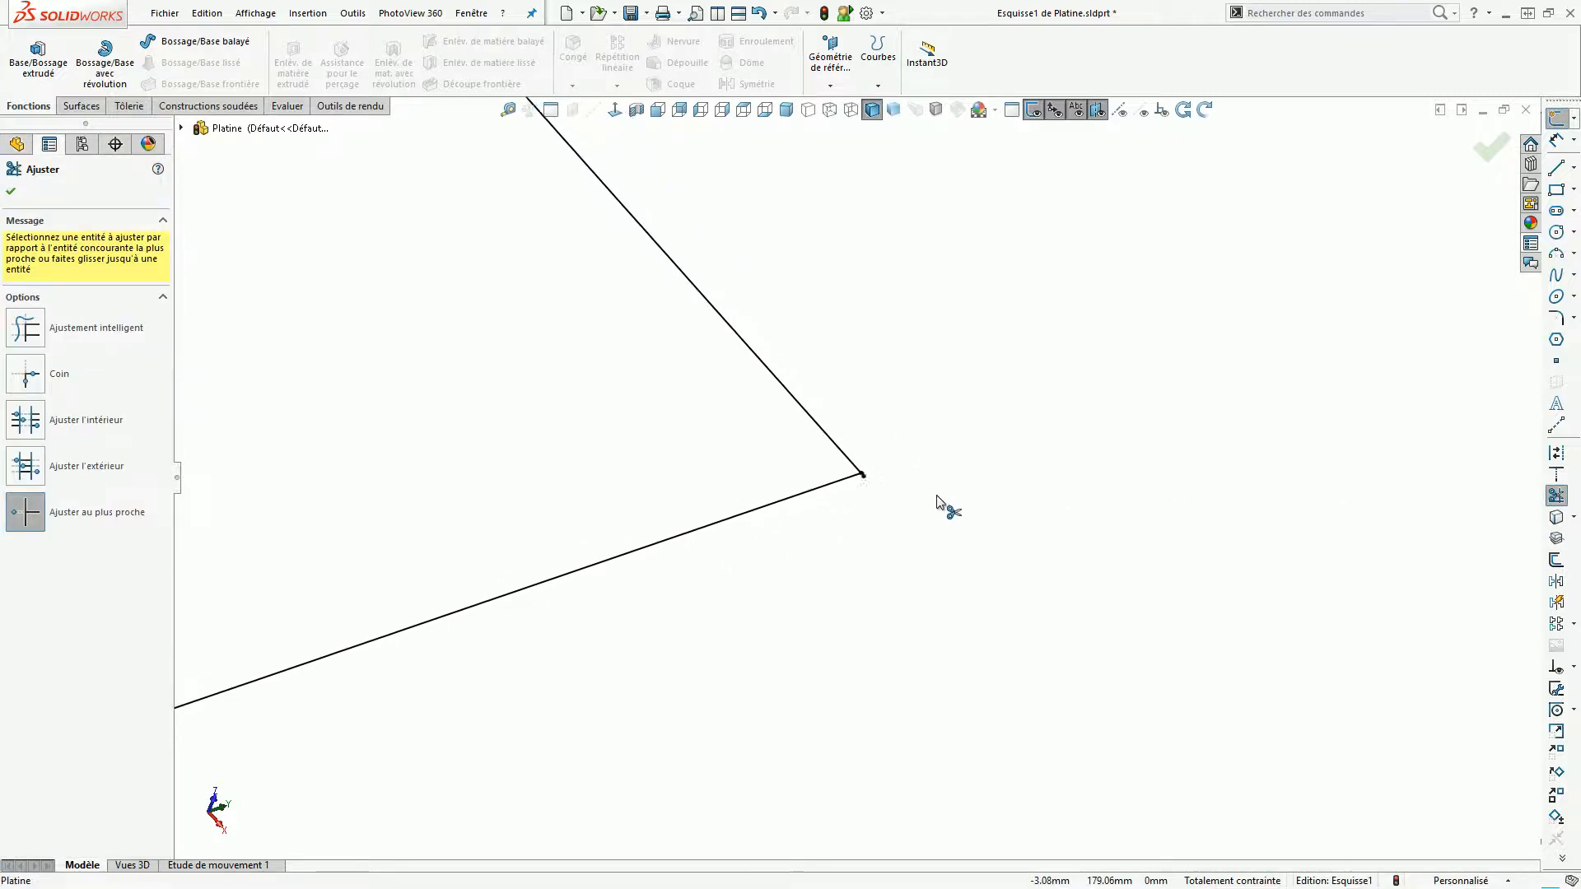
{"action": "scroll", "coordinate": [945, 505], "scroll_direction": "up", "scroll_amount": 10}
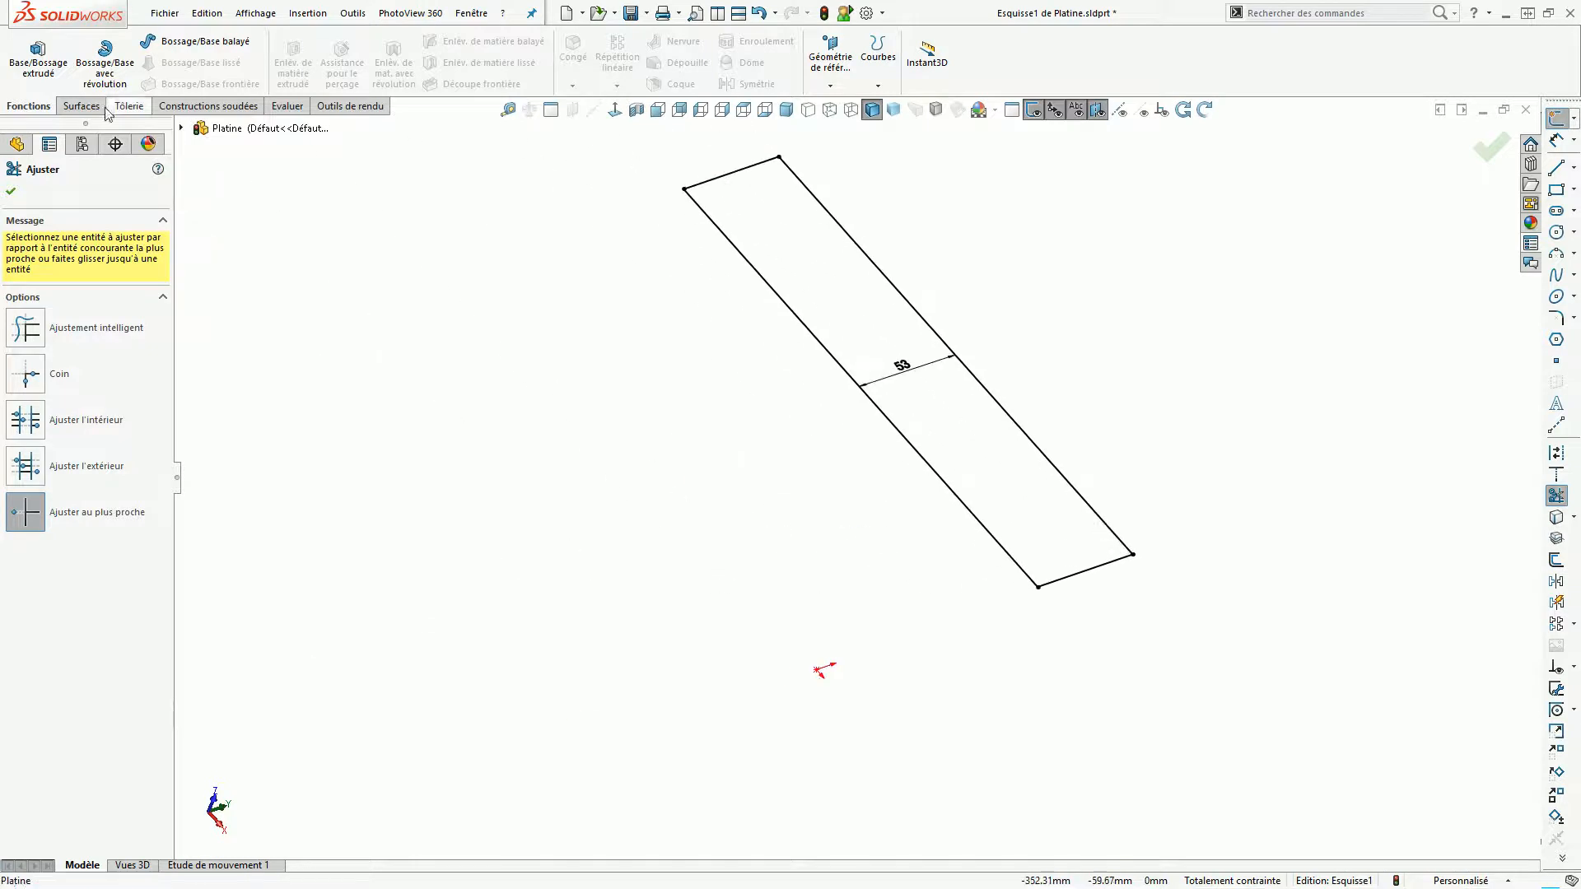
Extrude the closed sketch outline 5 mm as a boss to form the plate.
{"action": "left_click", "coordinate": [38, 59]}
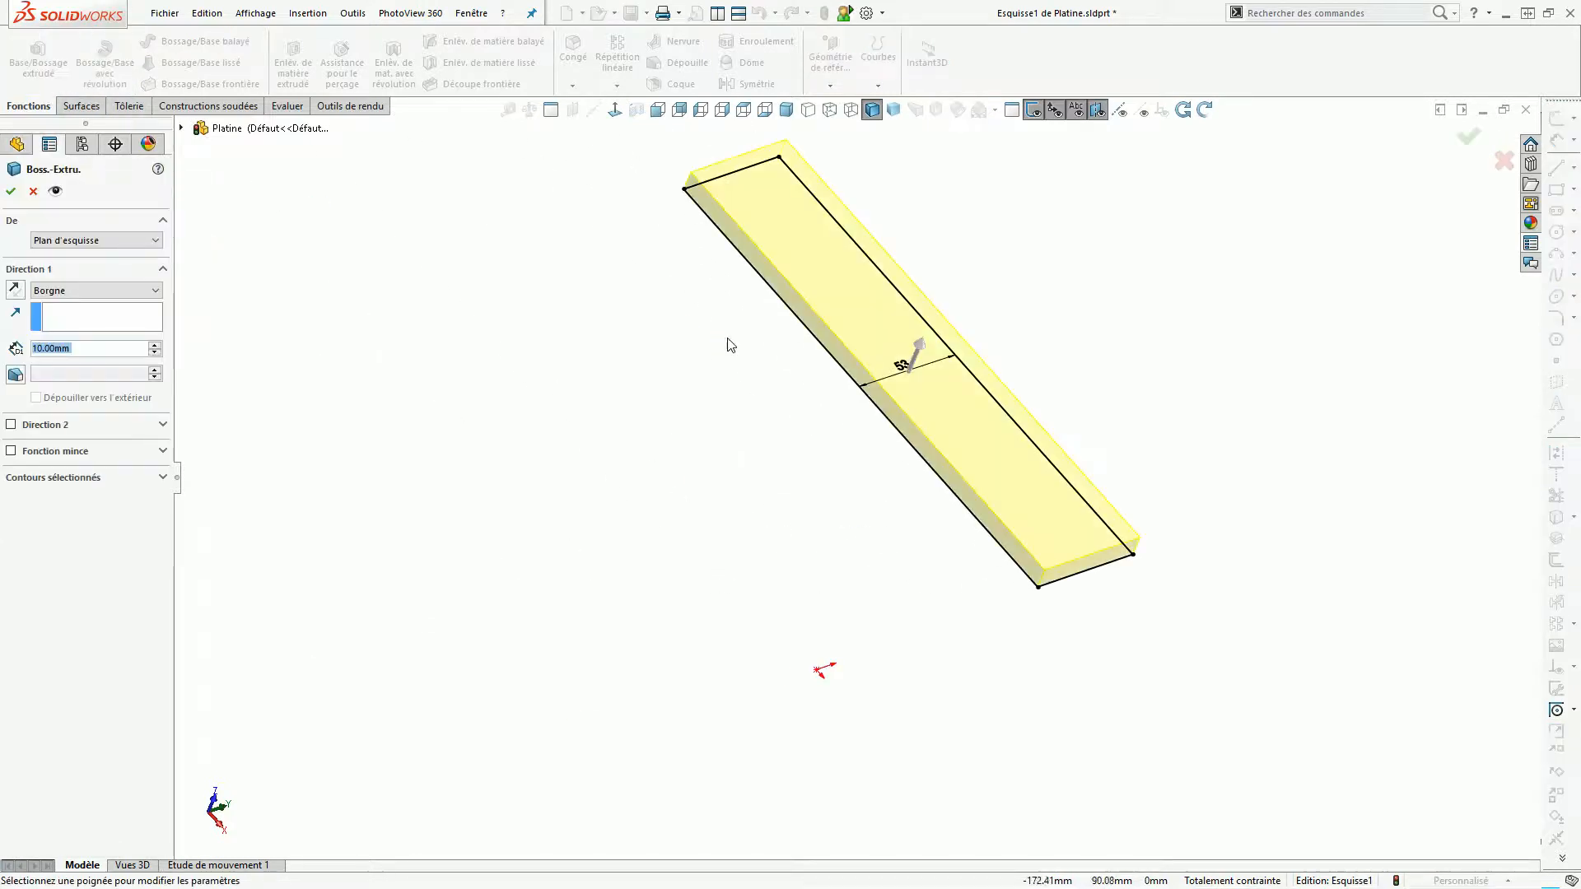
{"action": "type", "text": "5"}
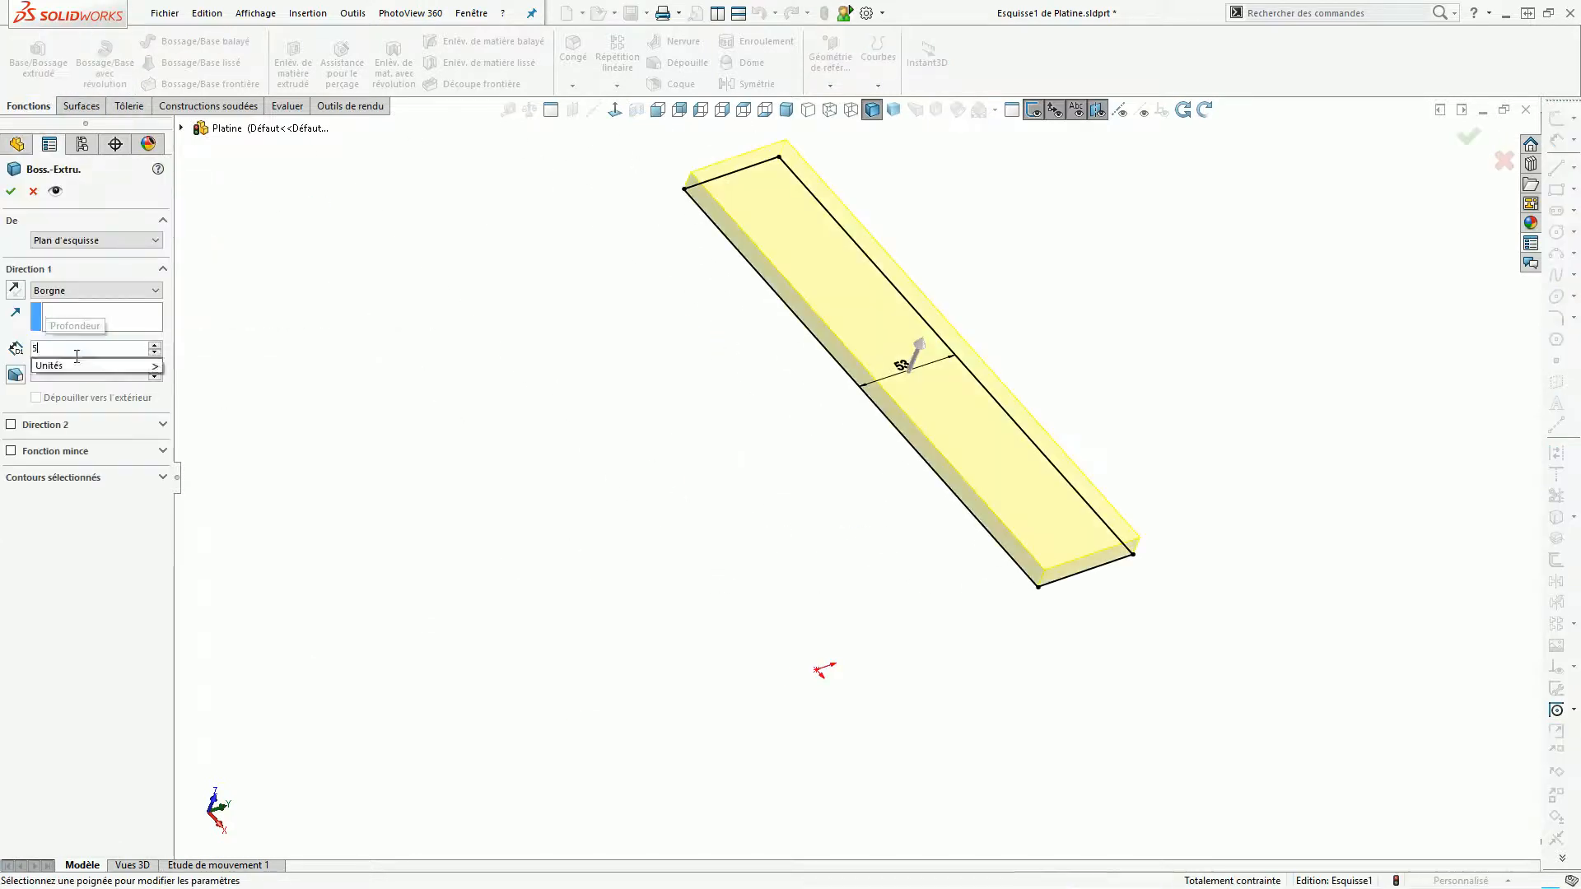
{"action": "key", "text": "Return"}
{"action": "scroll", "coordinate": [671, 381], "scroll_direction": "up", "scroll_amount": 5}
{"action": "left_click", "coordinate": [1205, 109]}
Fill in the part's custom properties with Nom_Piece Platine and Type DXF.
{"action": "left_click", "coordinate": [1530, 263]}
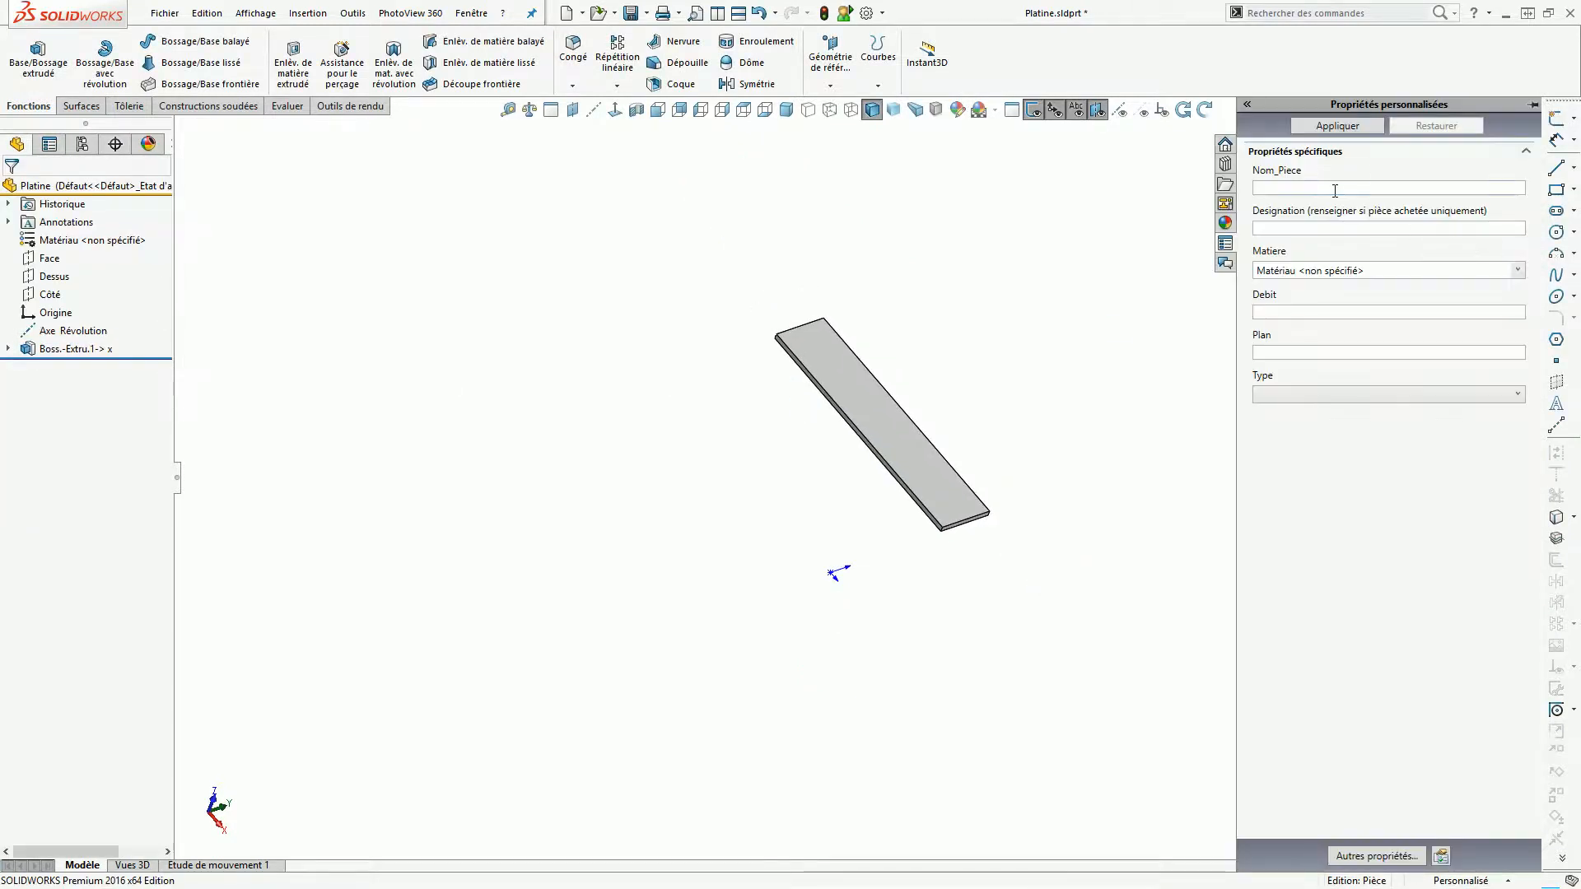
{"action": "type", "text": "Platine"}
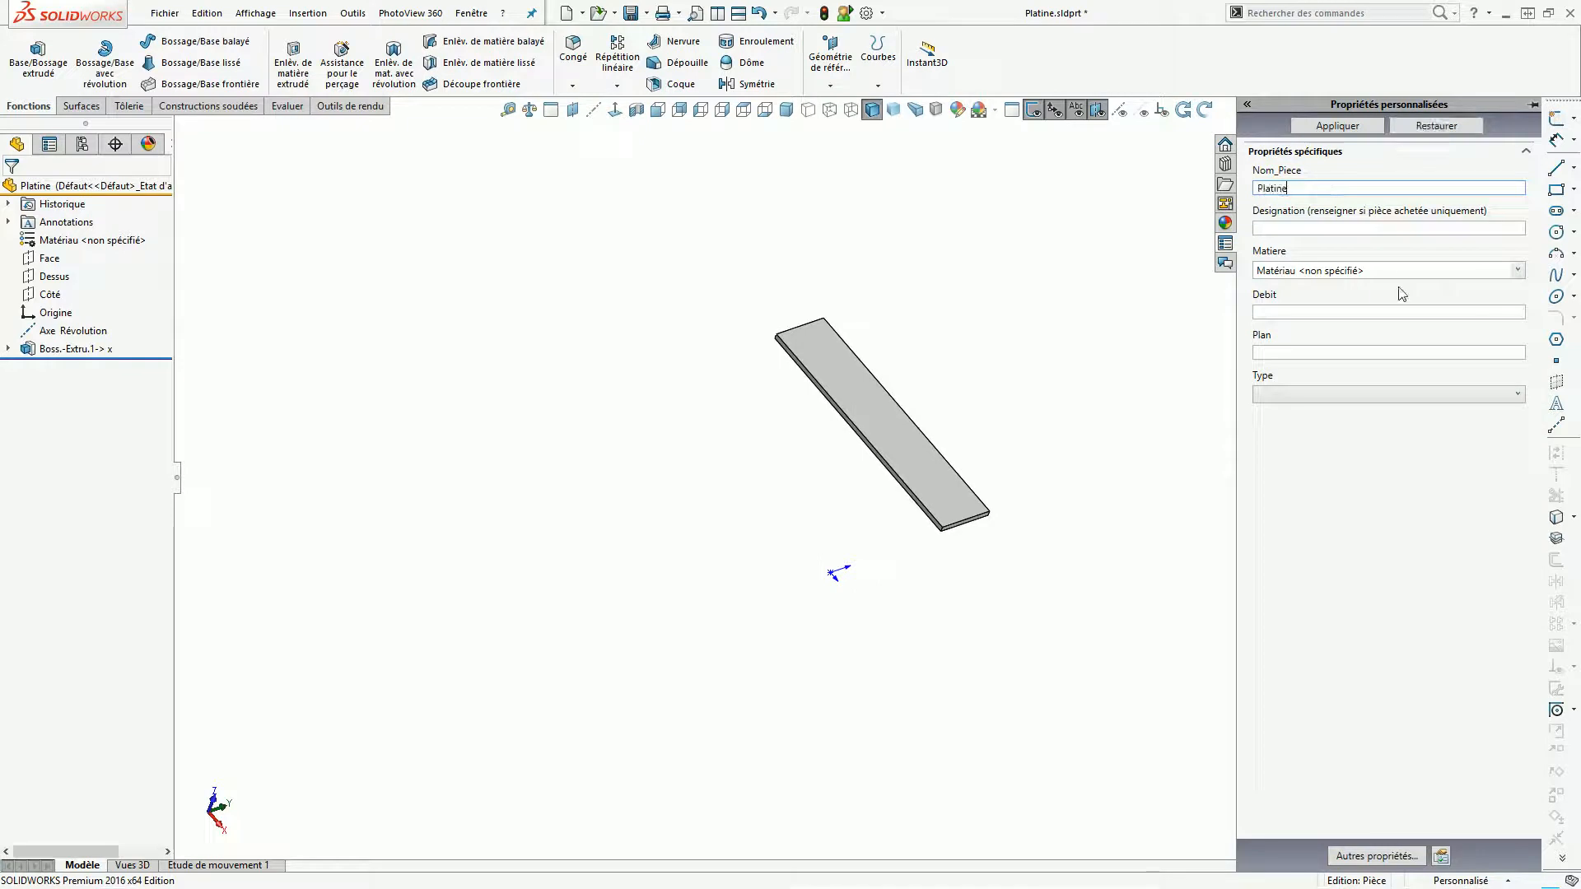
{"action": "left_click", "coordinate": [1316, 421]}
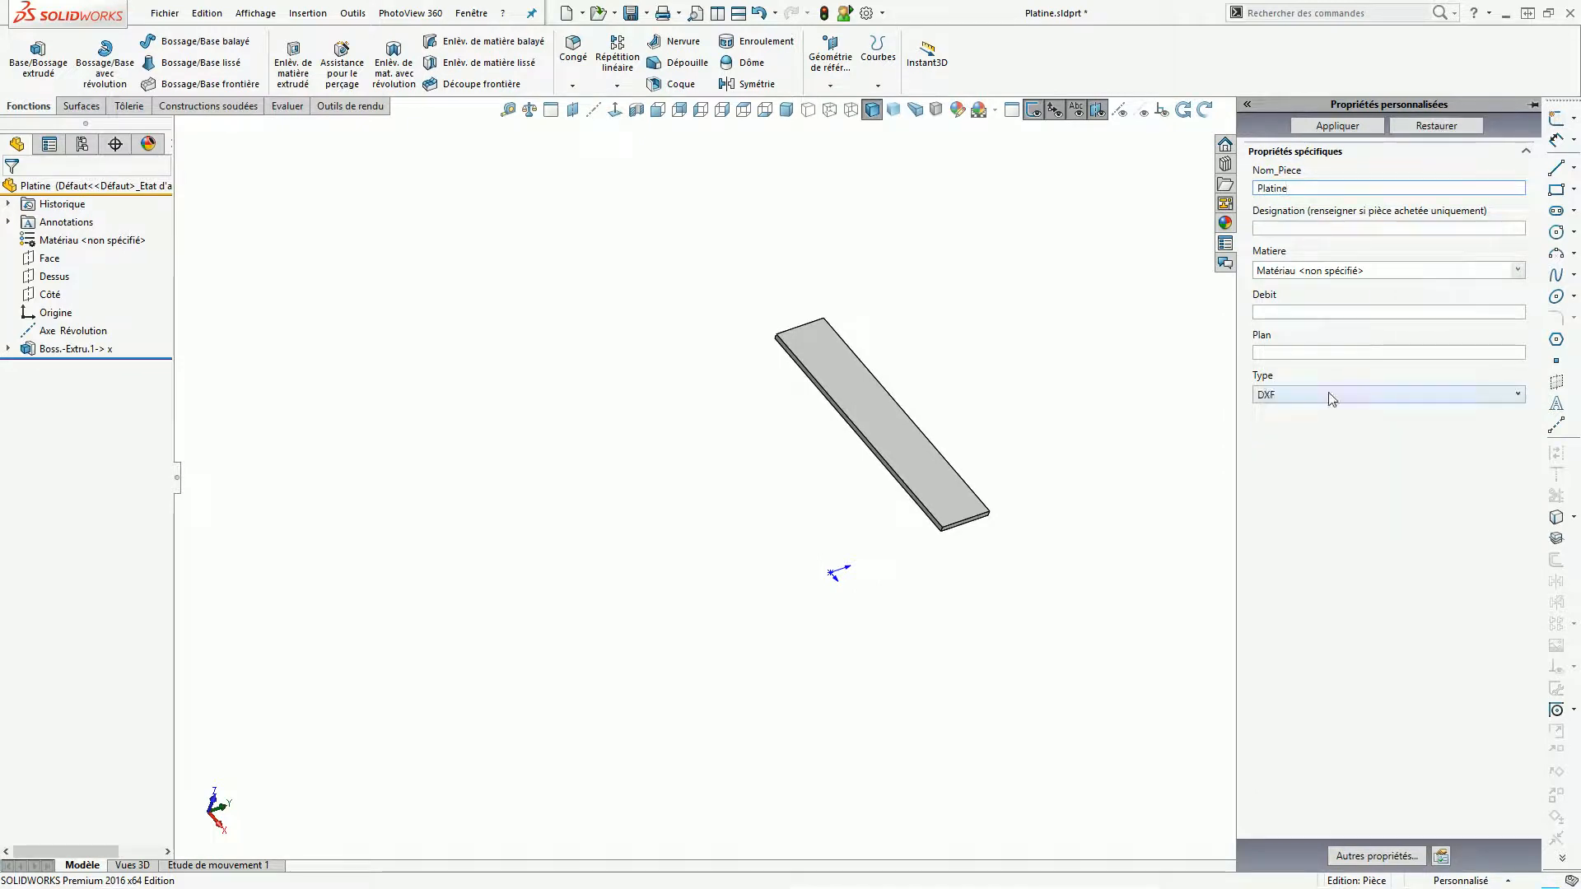
Assign the plate the custom material CTP 50/10 from the CTP category.
{"action": "left_click", "coordinate": [1518, 271]}
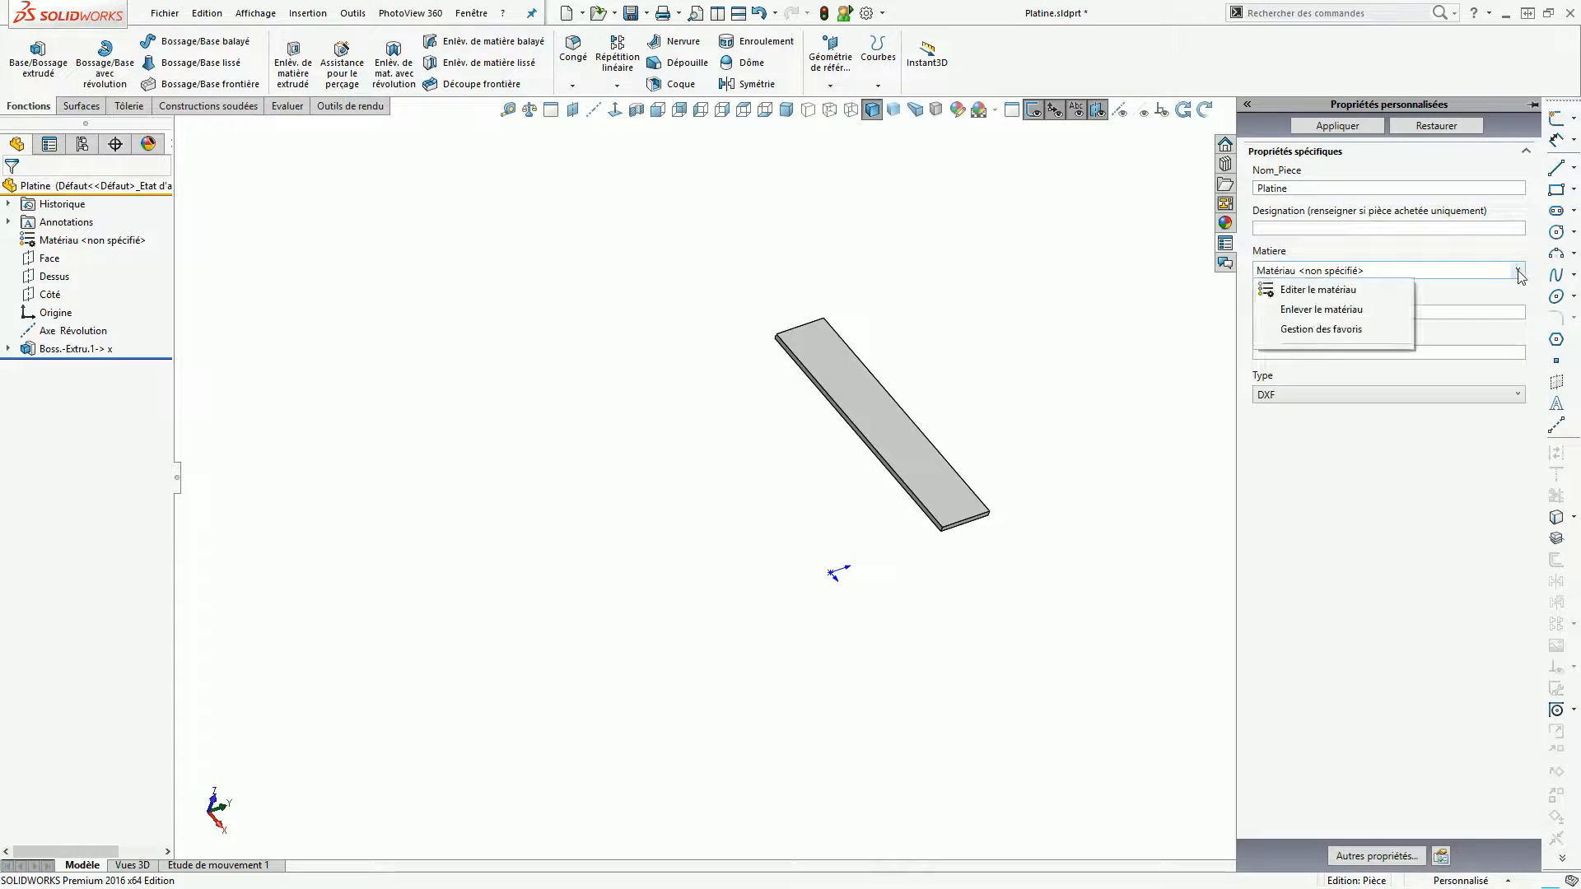
{"action": "left_click", "coordinate": [1338, 293]}
{"action": "left_click", "coordinate": [830, 458]}
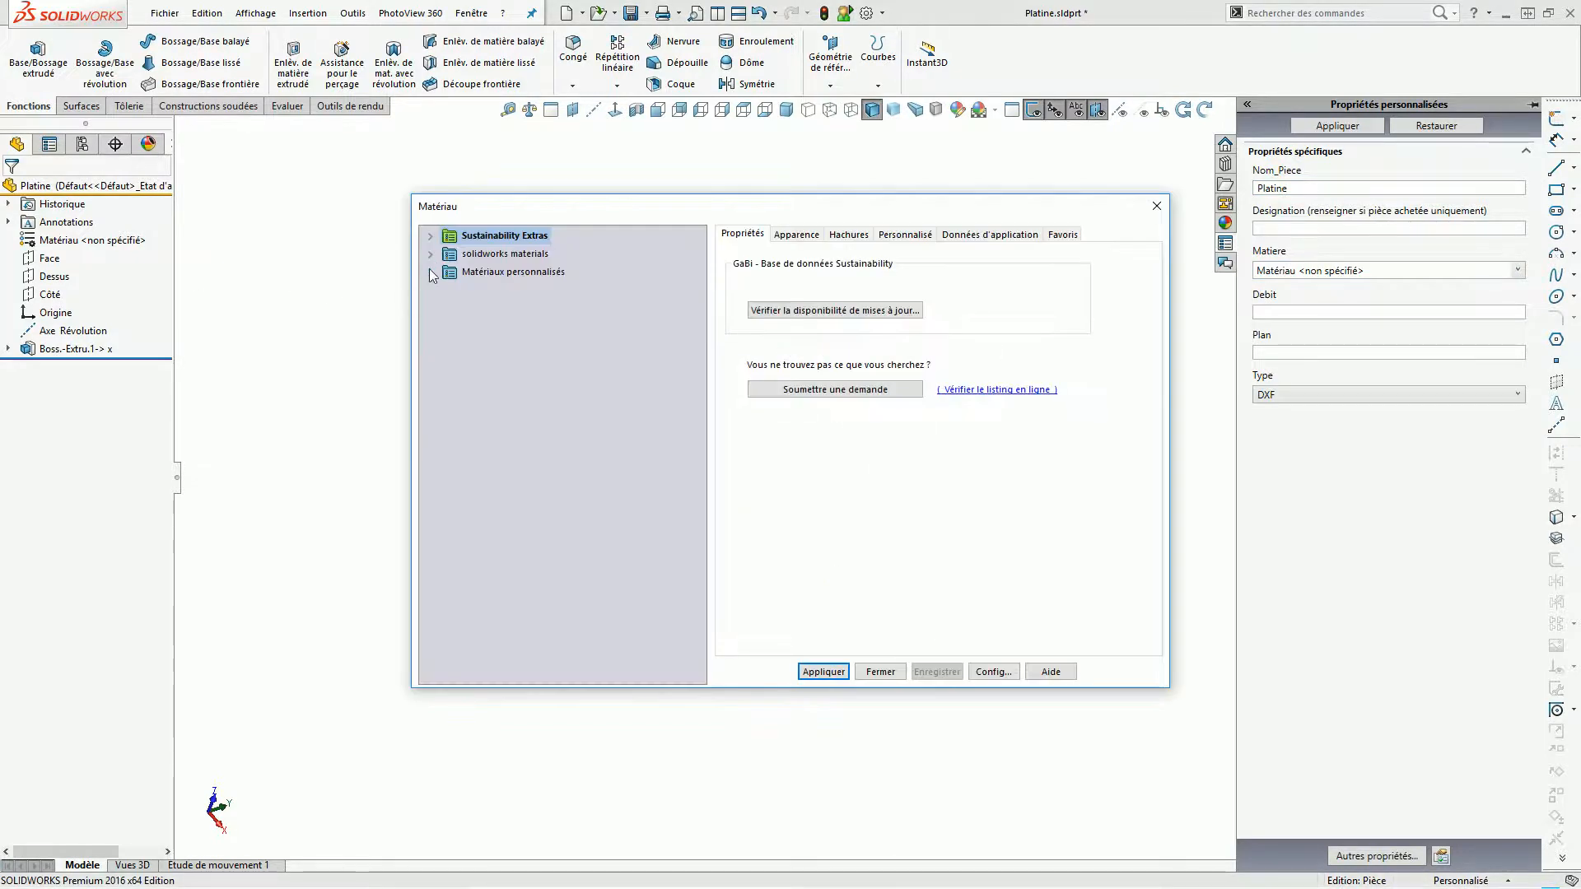
{"action": "left_click", "coordinate": [430, 272]}
{"action": "left_click", "coordinate": [447, 325]}
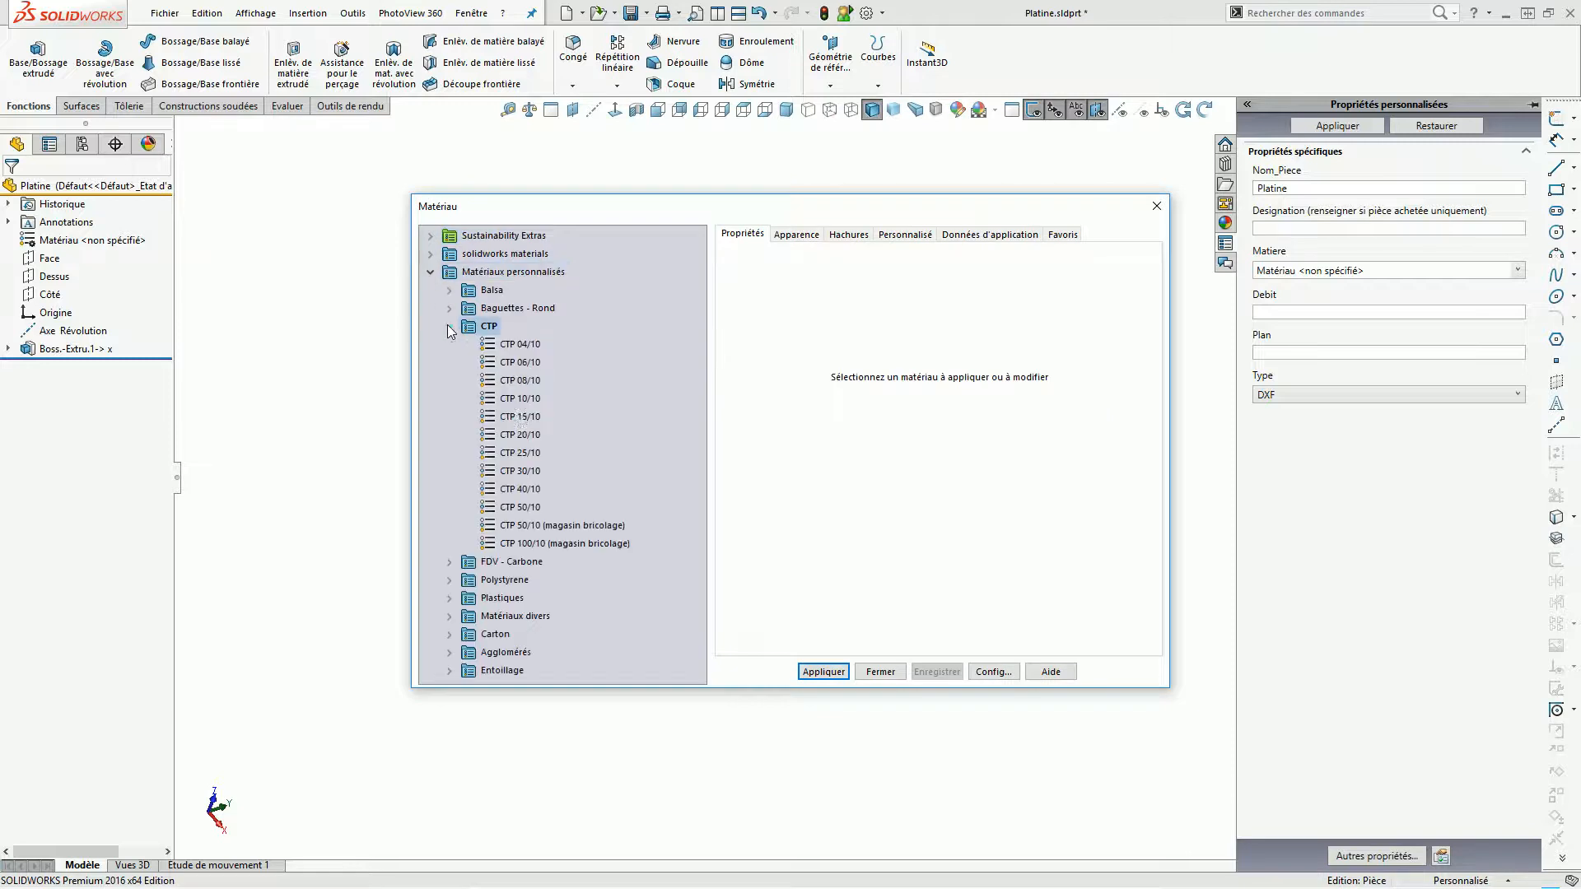
{"action": "left_click", "coordinate": [520, 506]}
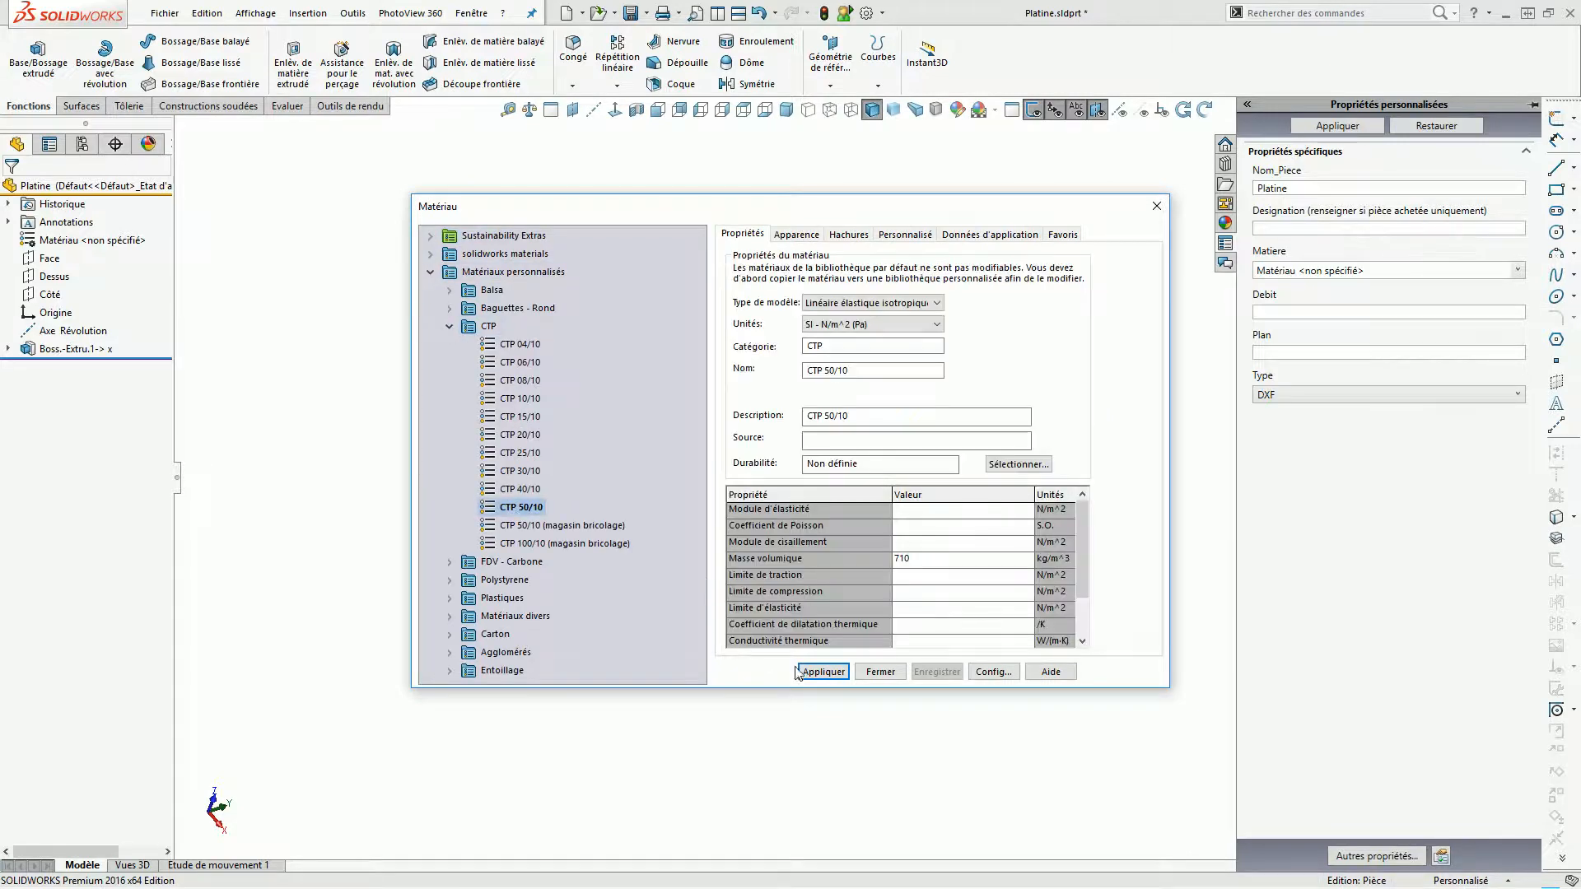
{"action": "left_click", "coordinate": [879, 672]}
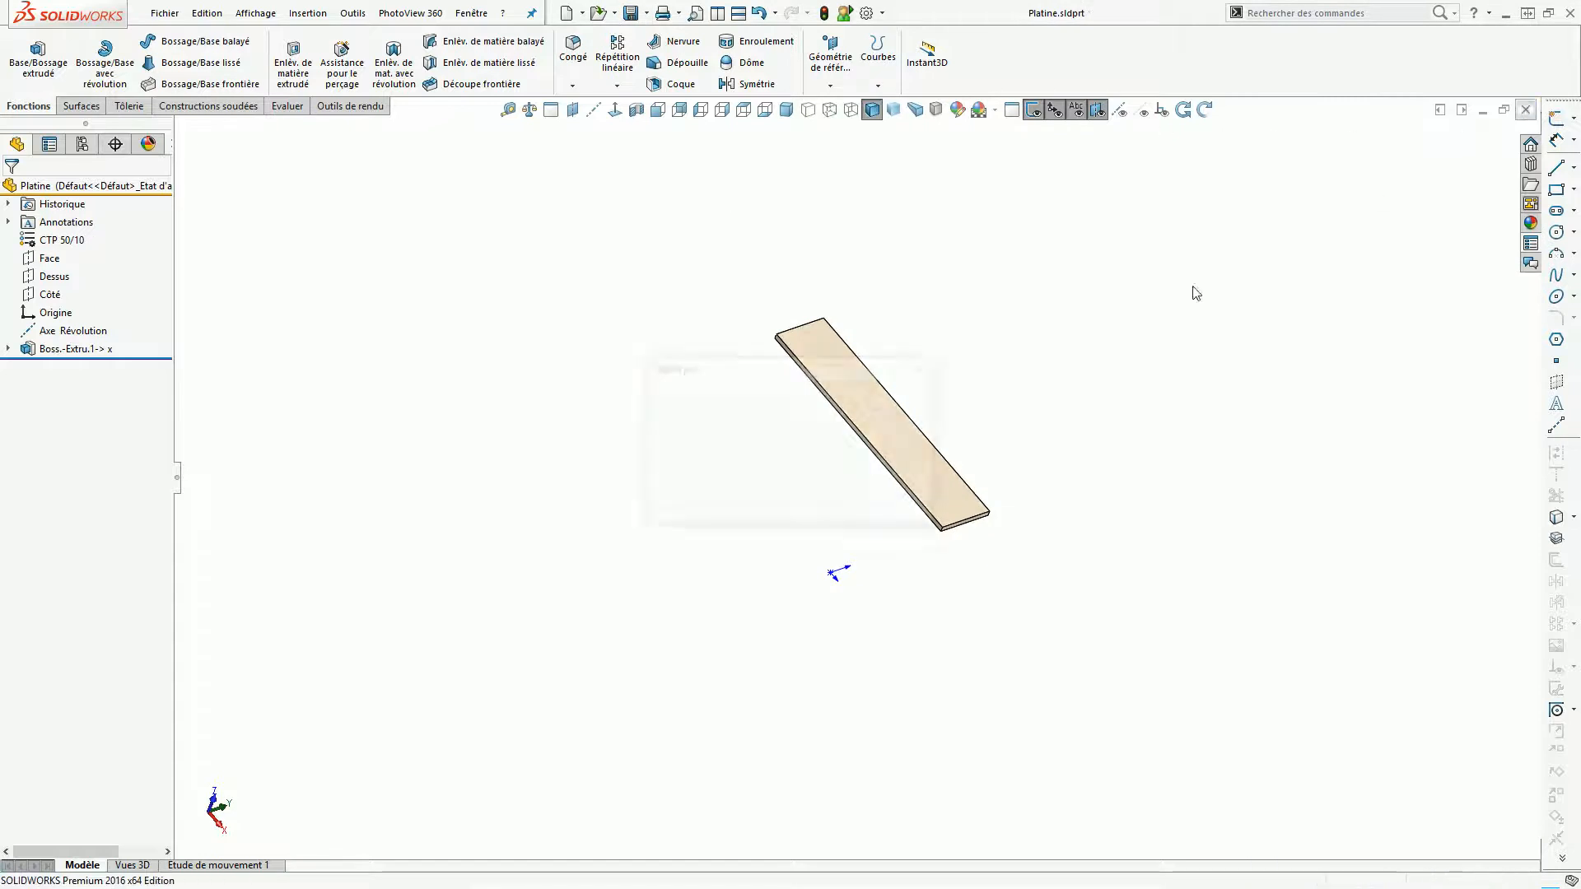
Switch to the Aile assembly and examine how the ribs, spars and plate fit together, especially at Nervure 1.
{"action": "key", "text": "ctrl+Tab"}
{"action": "key", "text": "ctrl+7"}
{"action": "mouse_move", "coordinate": [749, 551]}
{"action": "middle_mouse_down"}
{"action": "mouse_move", "coordinate": [716, 522]}
{"action": "mouse_move", "coordinate": [739, 555]}
{"action": "mouse_move", "coordinate": [745, 543]}
{"action": "middle_mouse_up"}
{"action": "scroll", "coordinate": [744, 543], "scroll_direction": "down", "scroll_amount": 2}
{"action": "scroll", "coordinate": [744, 543], "scroll_direction": "up", "scroll_amount": 5}
{"action": "scroll", "coordinate": [840, 494], "scroll_direction": "up", "scroll_amount": 3}
{"action": "scroll", "coordinate": [873, 486], "scroll_direction": "down", "scroll_amount": 4}
{"action": "scroll", "coordinate": [1161, 476], "scroll_direction": "down", "scroll_amount": 2}
{"action": "scroll", "coordinate": [1167, 461], "scroll_direction": "up", "scroll_amount": 3}
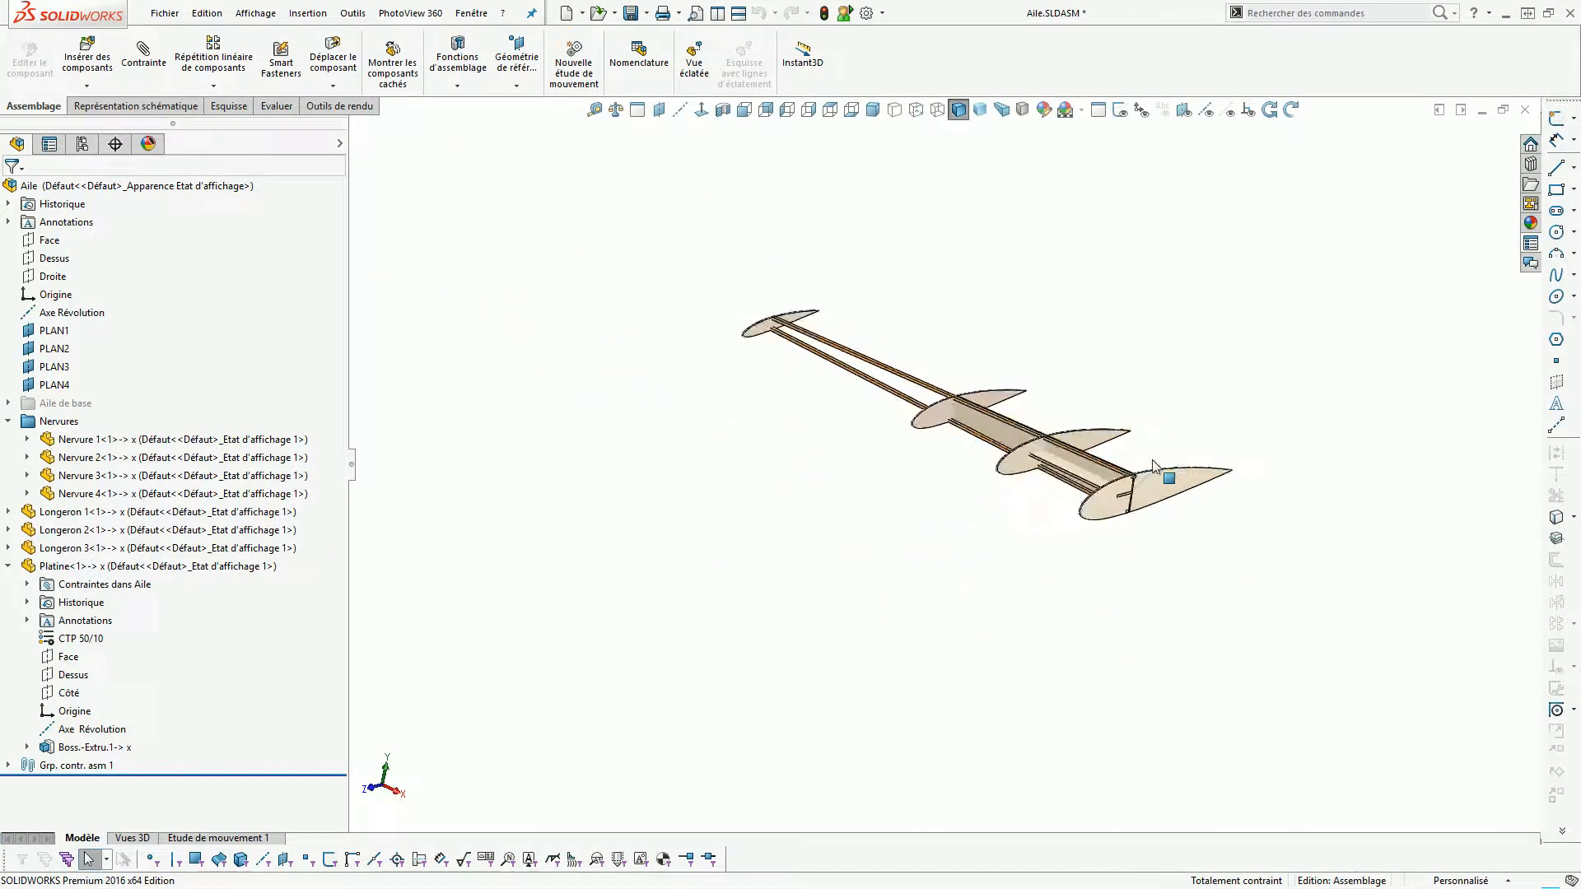
{"action": "scroll", "coordinate": [1168, 461], "scroll_direction": "down", "scroll_amount": 4}
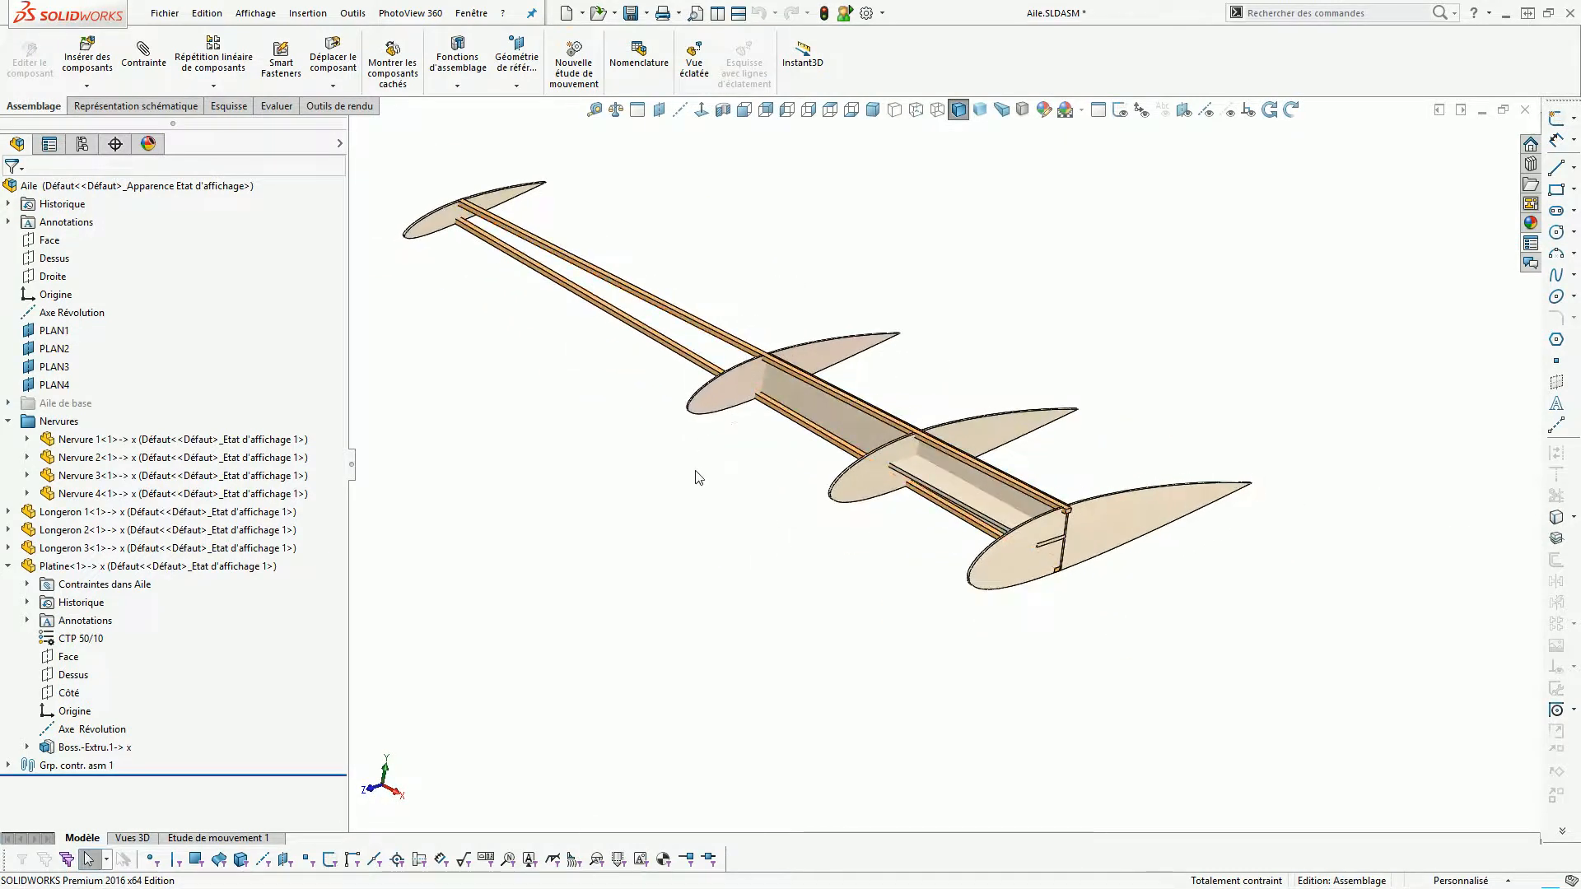
{"action": "scroll", "coordinate": [773, 452], "scroll_direction": "up", "scroll_amount": 1}
{"action": "scroll", "coordinate": [924, 491], "scroll_direction": "down", "scroll_amount": 5}
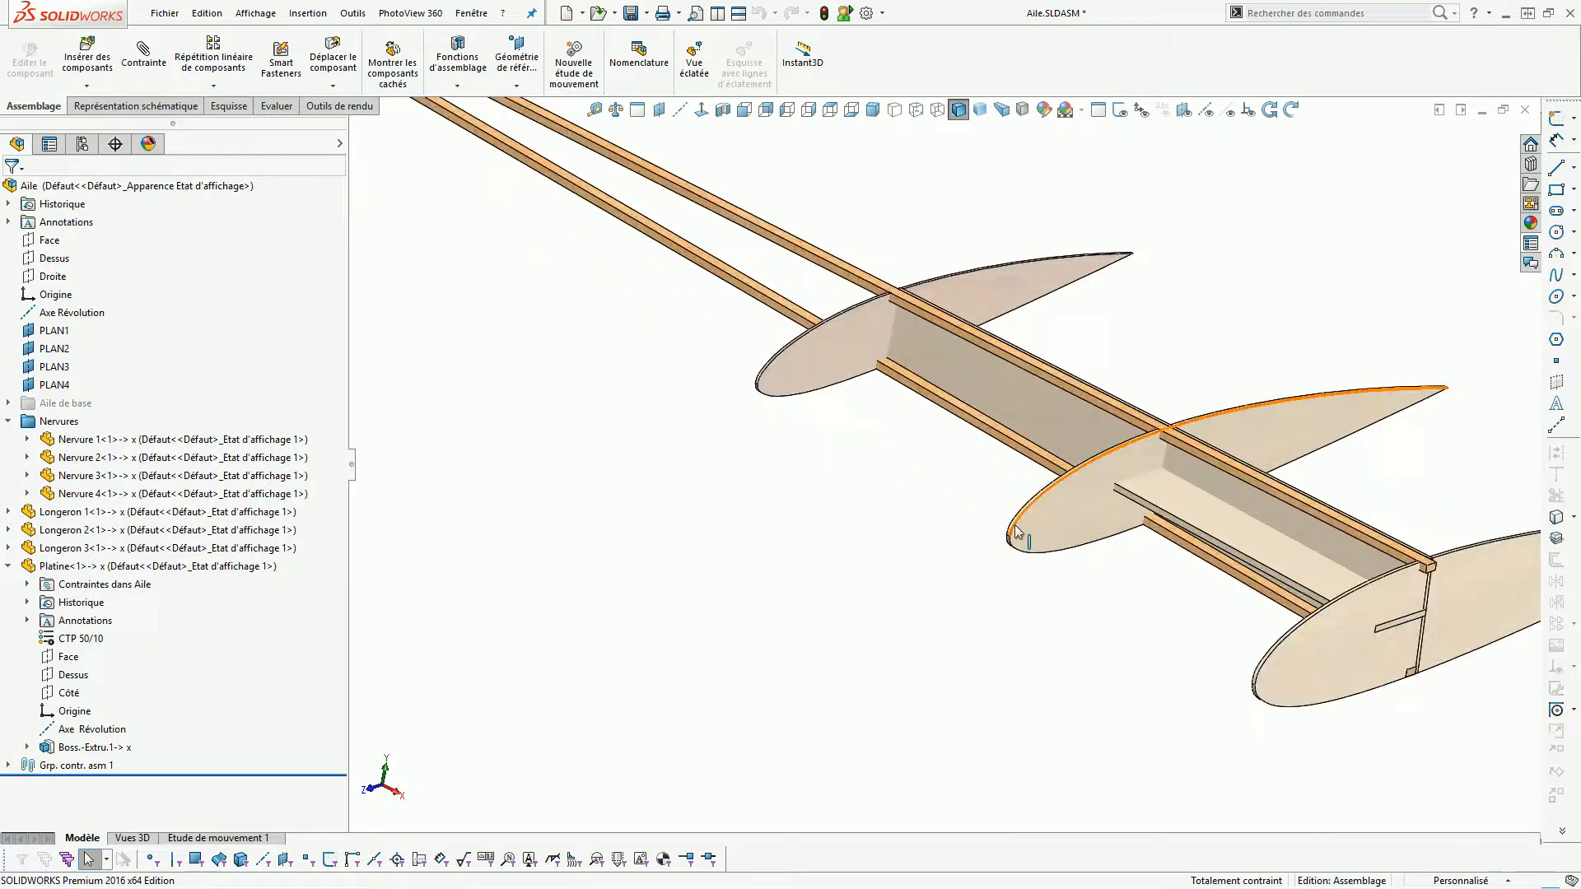
{"action": "scroll", "coordinate": [1023, 552], "scroll_direction": "up", "scroll_amount": 3}
{"action": "scroll", "coordinate": [862, 342], "scroll_direction": "down", "scroll_amount": 5}
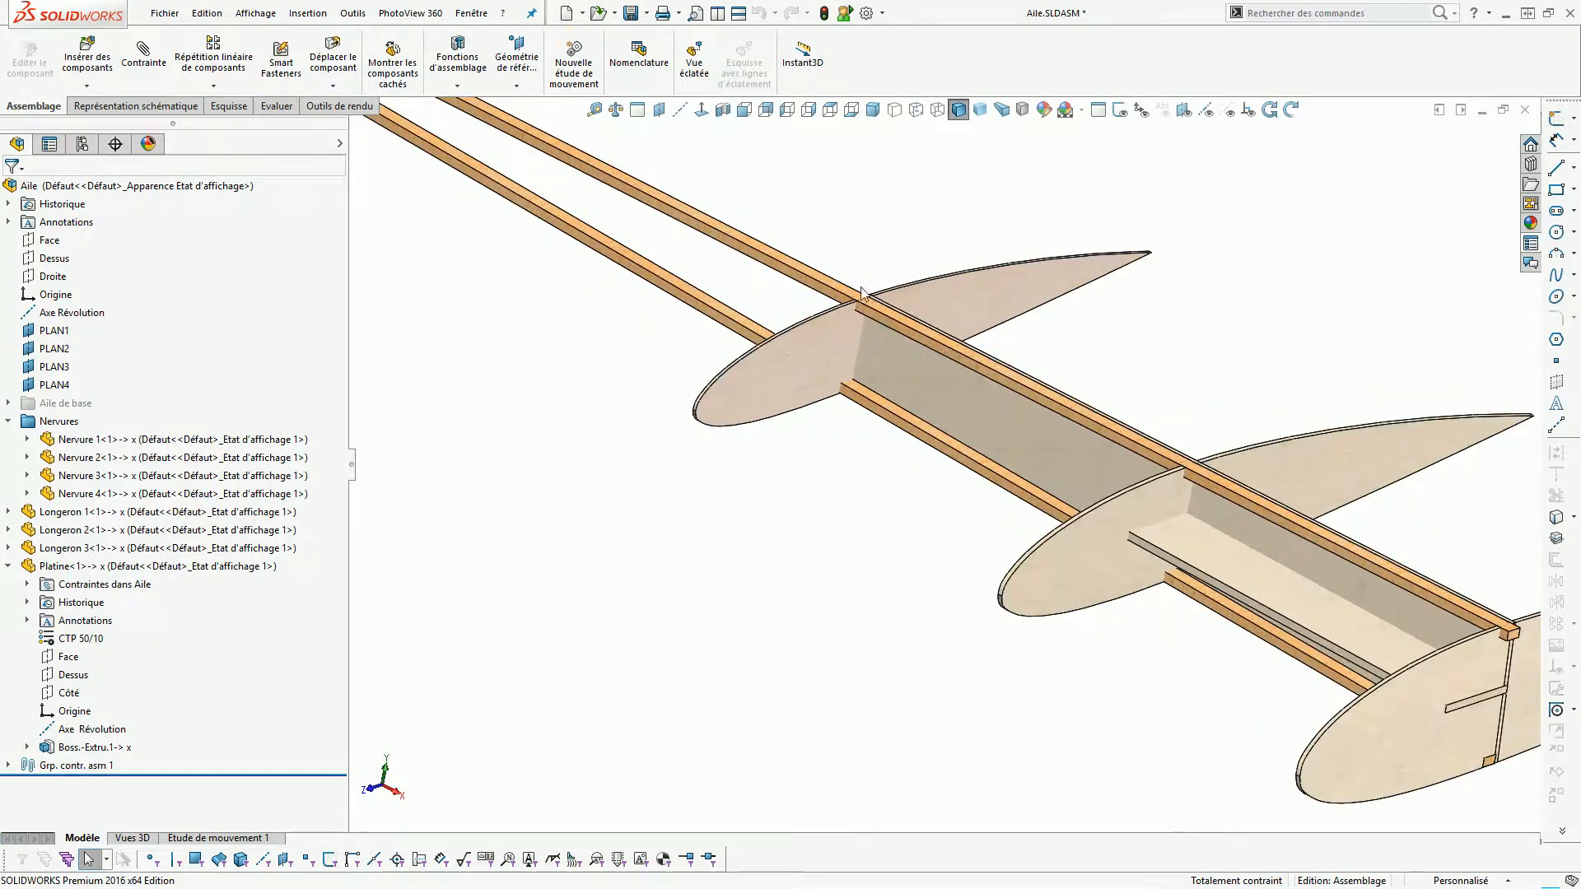
{"action": "scroll", "coordinate": [1049, 476], "scroll_direction": "up", "scroll_amount": 3}
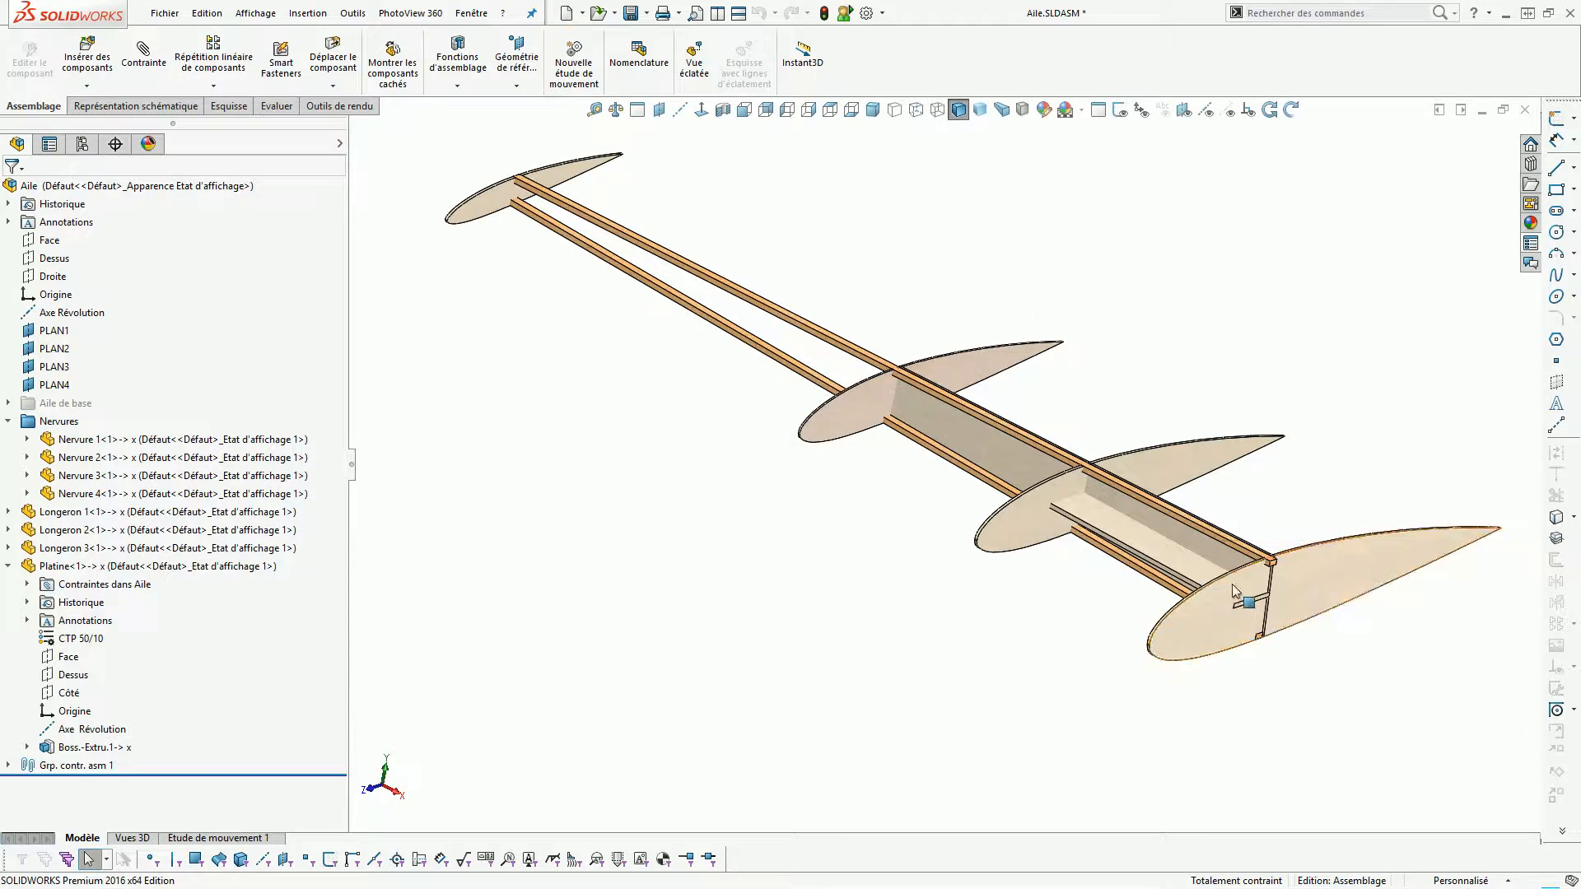
{"action": "scroll", "coordinate": [1229, 586], "scroll_direction": "down", "scroll_amount": 5}
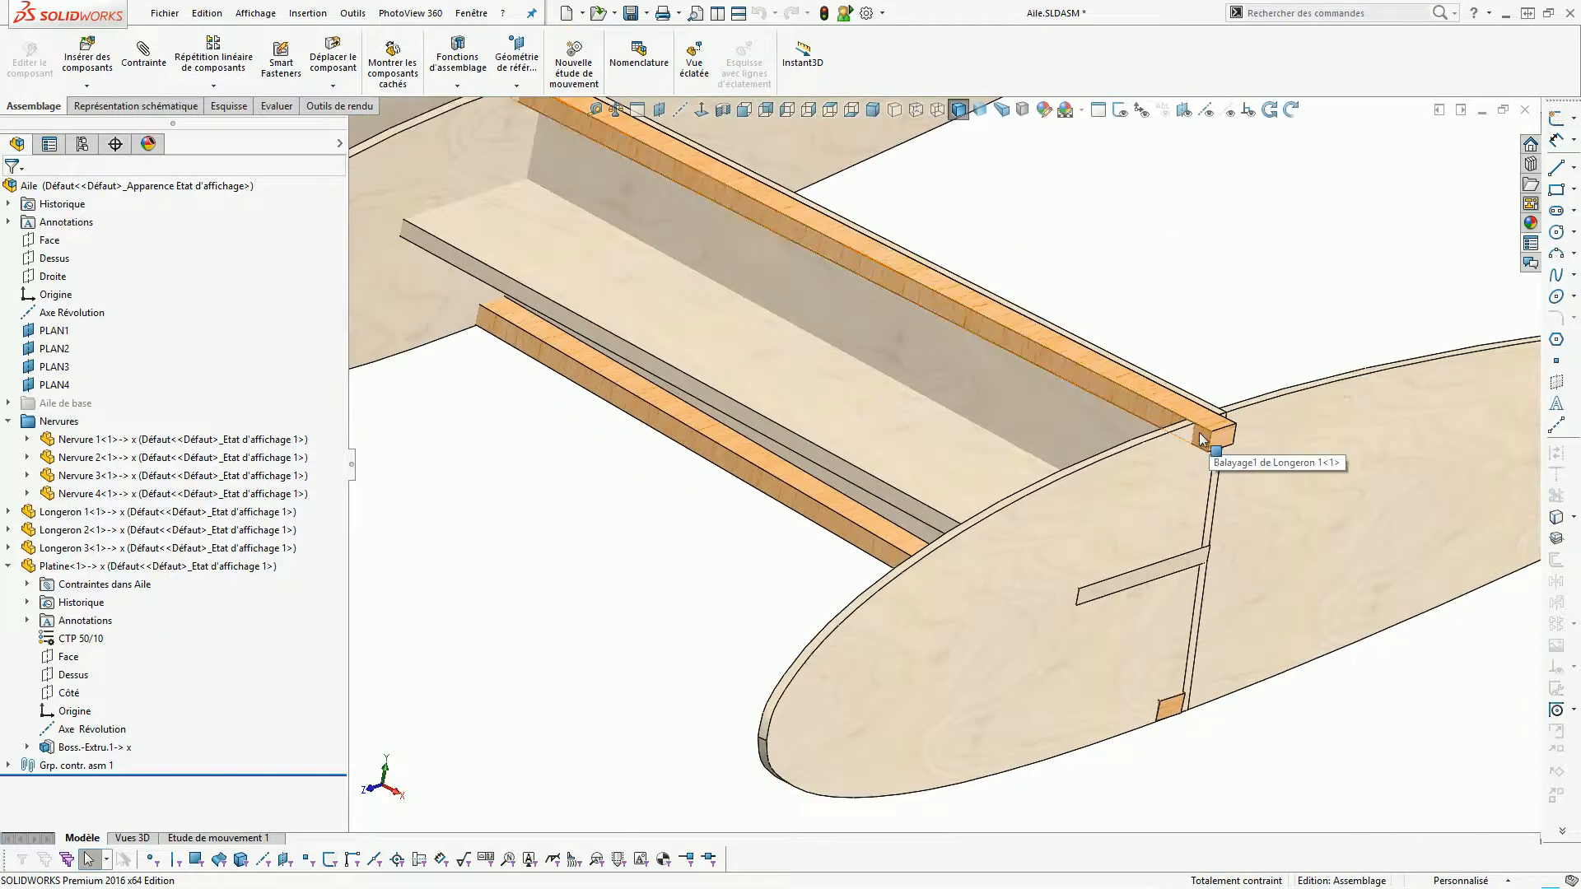
{"action": "scroll", "coordinate": [1189, 720], "scroll_direction": "up", "scroll_amount": 3}
{"action": "middle_click_drag", "start_coordinate": [1133, 625], "coordinate": [1136, 585]}
{"action": "scroll", "coordinate": [1091, 503], "scroll_direction": "down", "scroll_amount": 4}
{"action": "scroll", "coordinate": [1064, 448], "scroll_direction": "up", "scroll_amount": 3}
{"action": "middle_click_drag", "start_coordinate": [1086, 525], "coordinate": [1068, 542]}
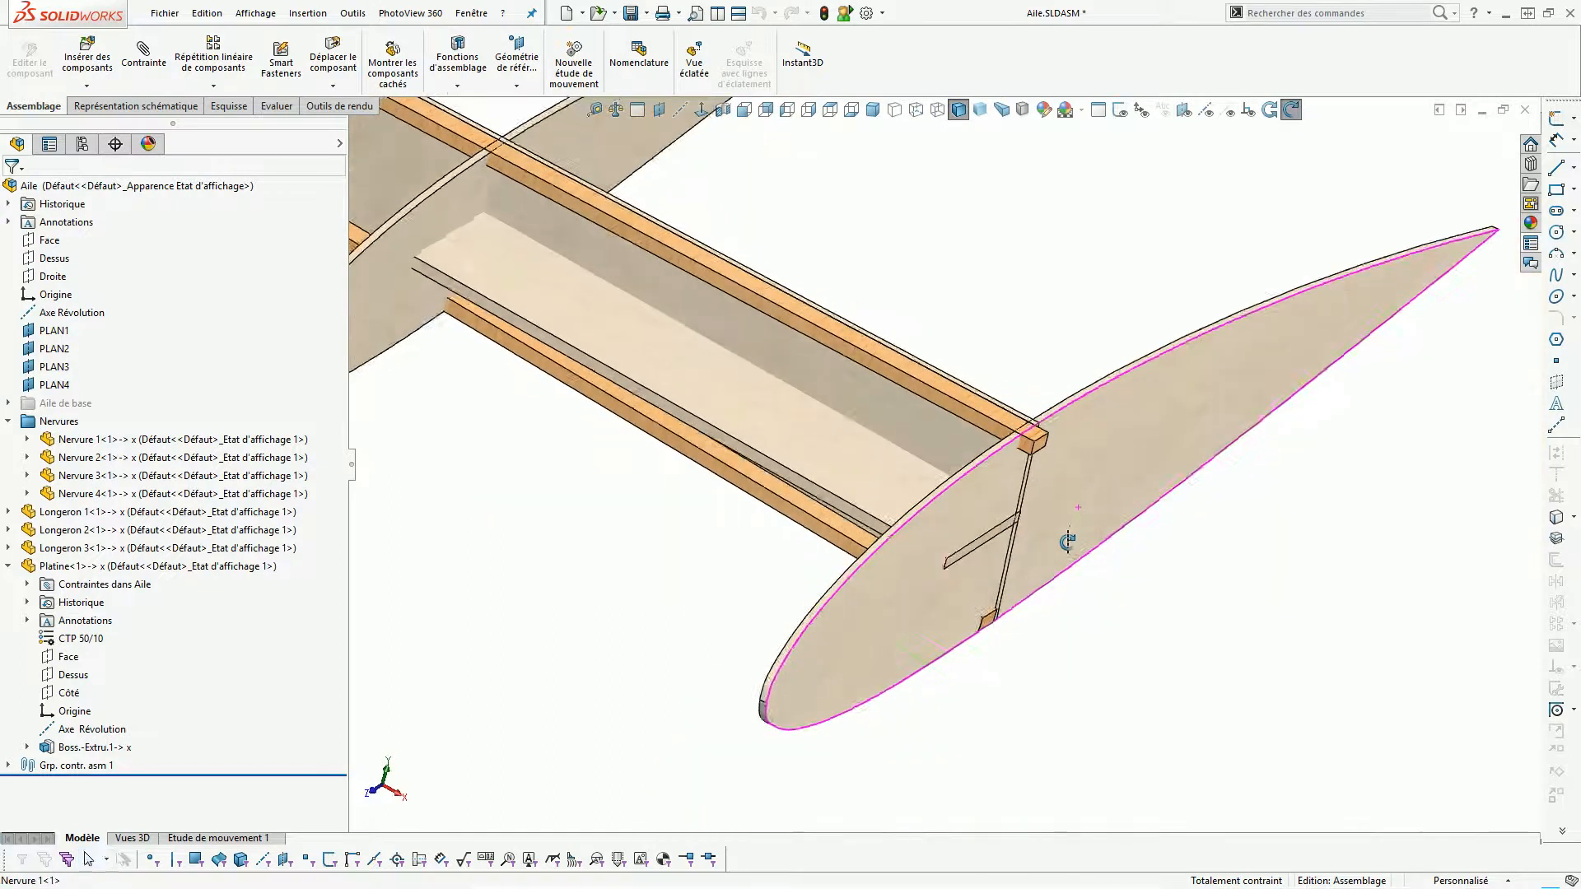
Edit Longeron 1 in the assembly and sketch the intersection curve with Nervure 1's face on the spar's side face.
{"action": "scroll", "coordinate": [1068, 541], "scroll_direction": "down", "scroll_amount": 3}
{"action": "left_click", "coordinate": [988, 397]}
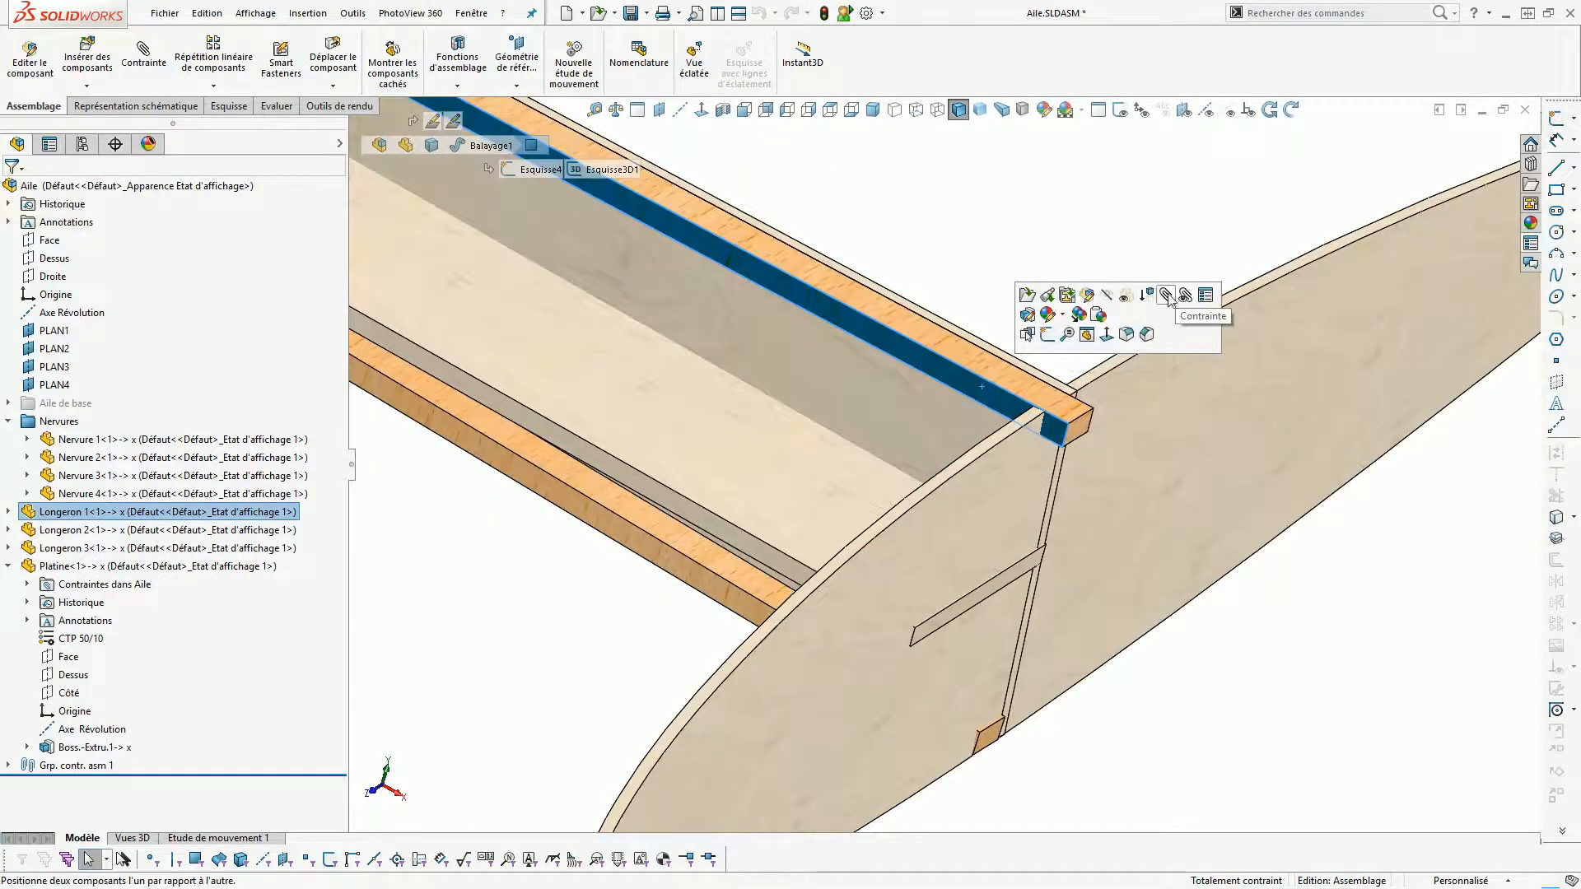
{"action": "left_click", "coordinate": [1088, 294]}
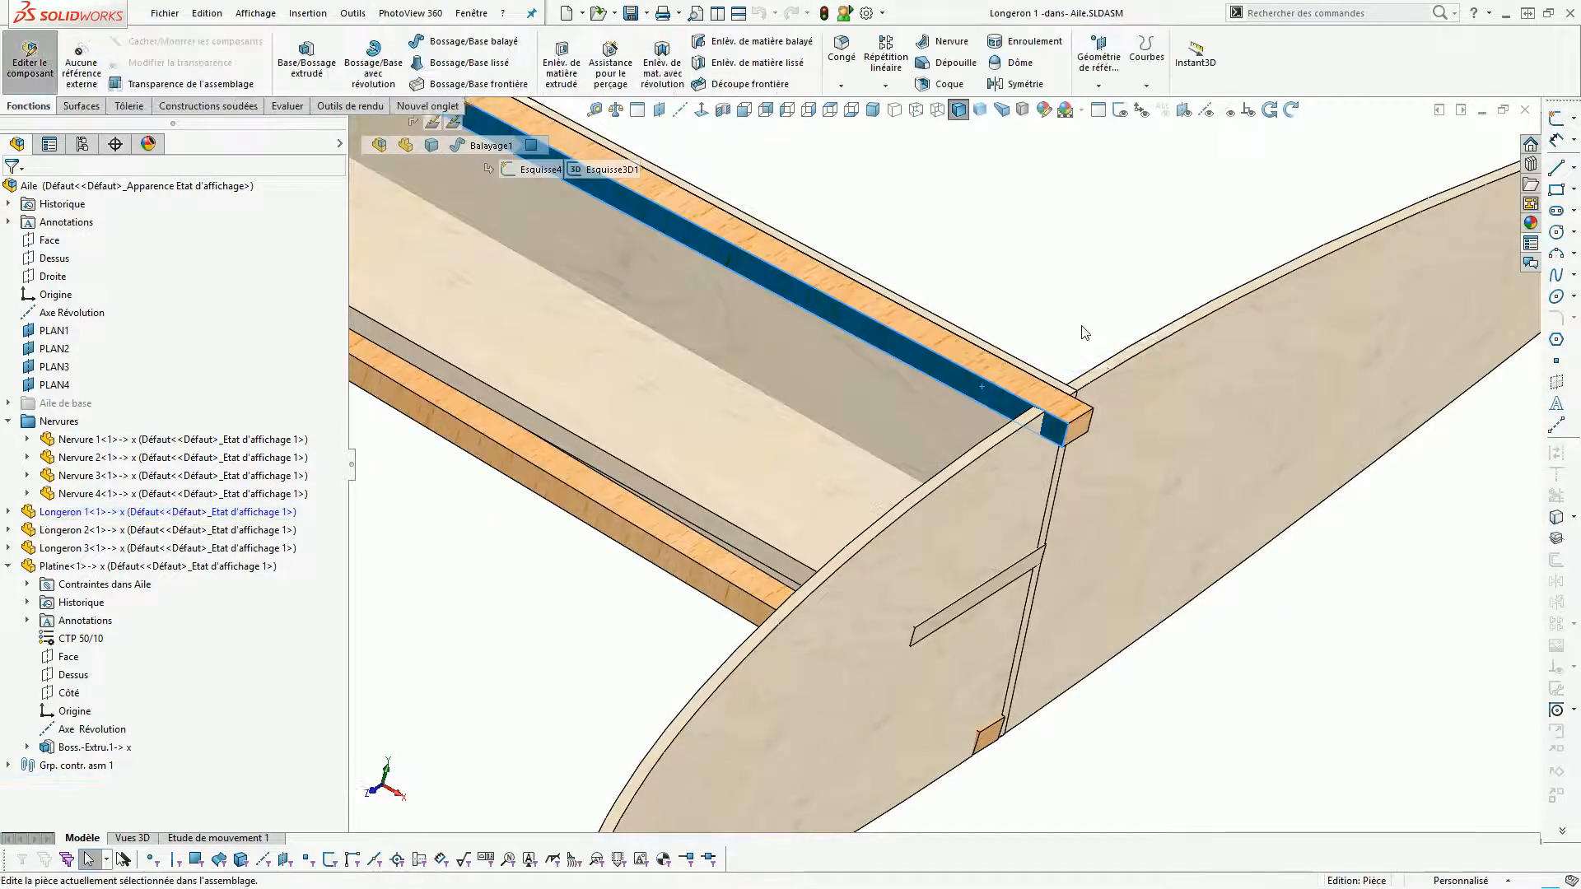
{"action": "left_click", "coordinate": [1058, 436]}
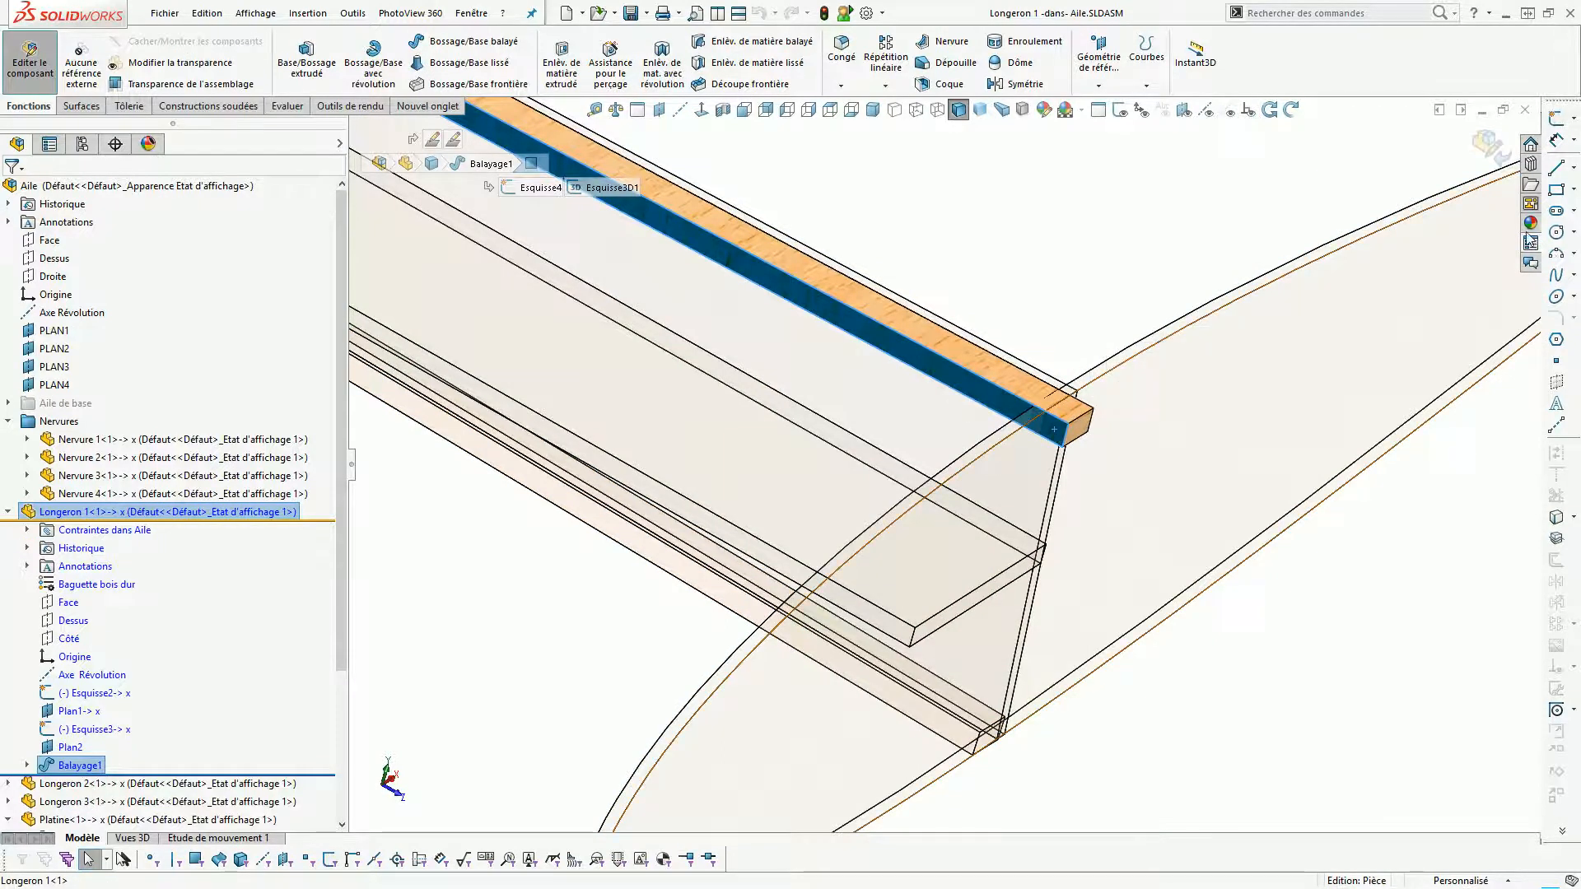
{"action": "left_click", "coordinate": [1556, 122]}
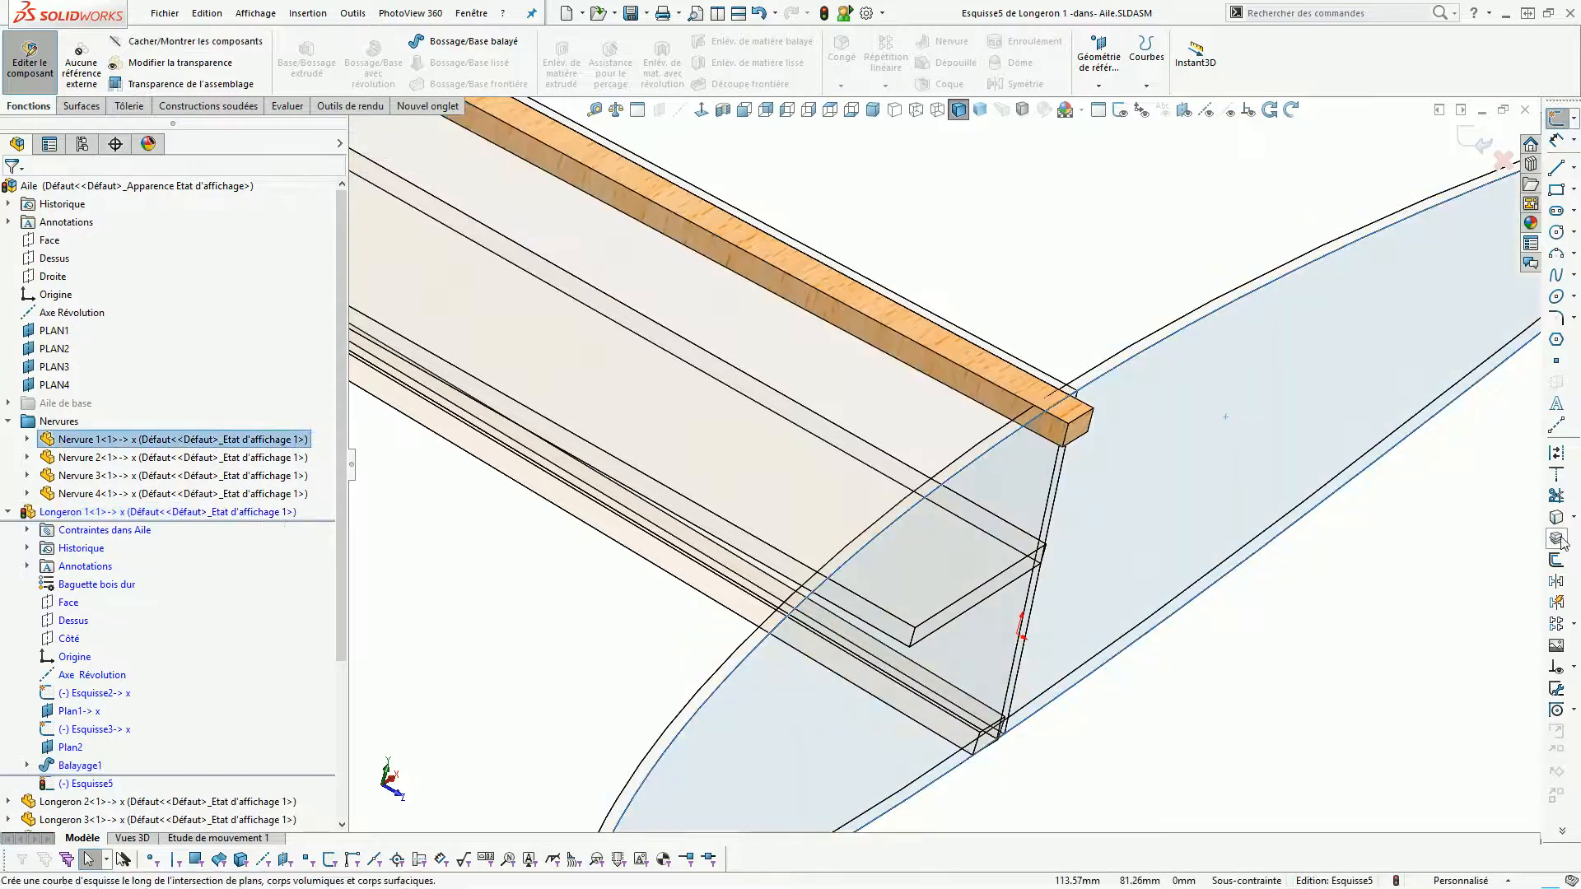
{"action": "key", "text": "Escape"}
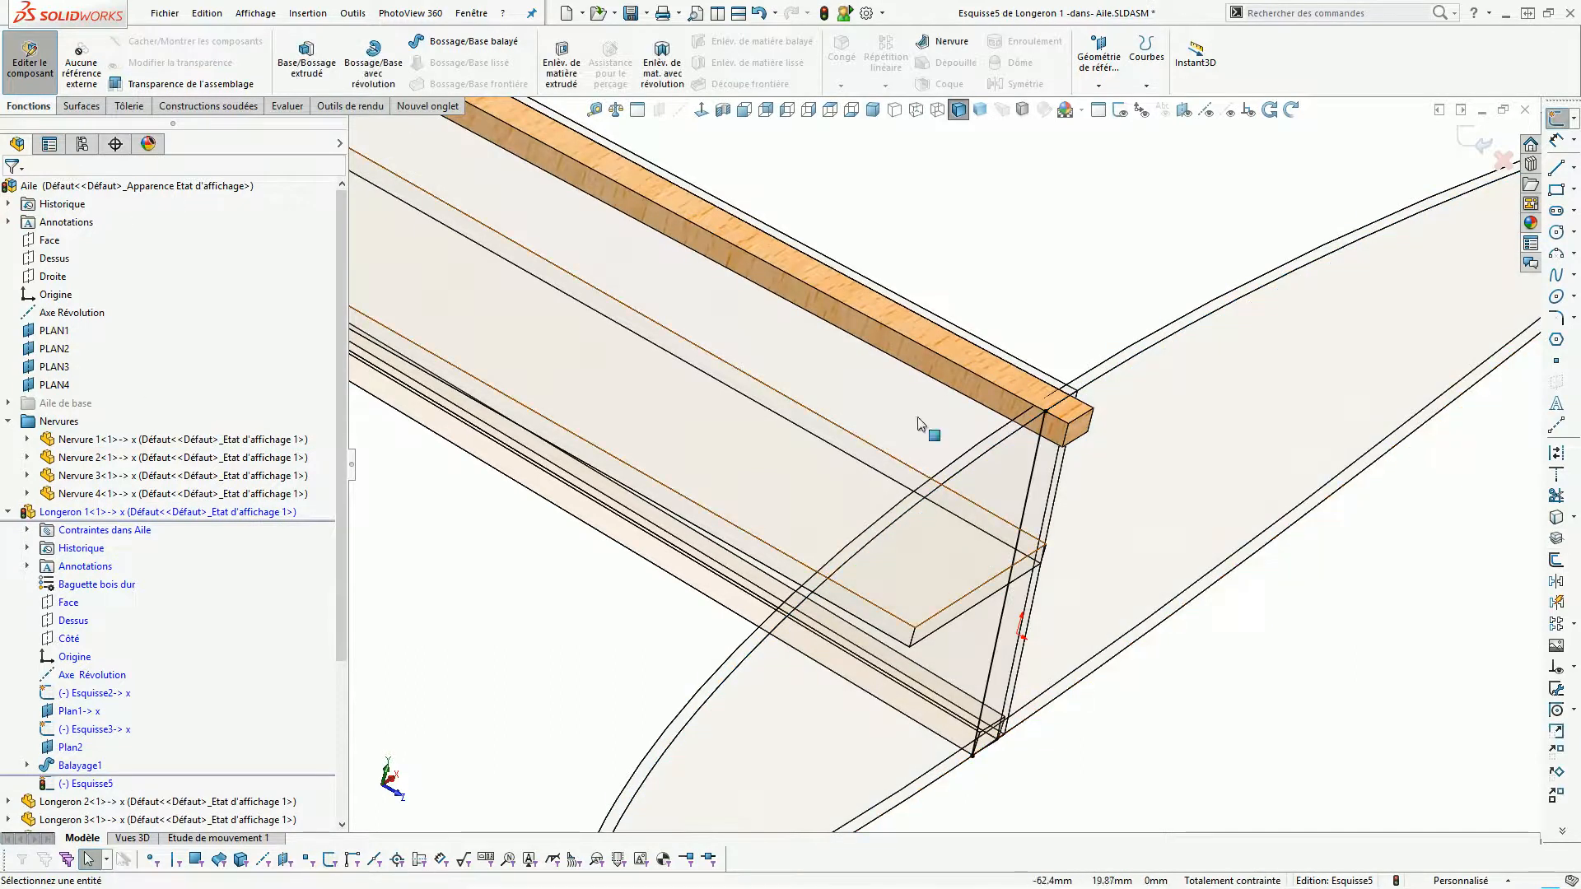
Extend the upper end of the sketched line past the top of Longeron 1.
{"action": "scroll", "coordinate": [967, 486], "scroll_direction": "down", "scroll_amount": 5}
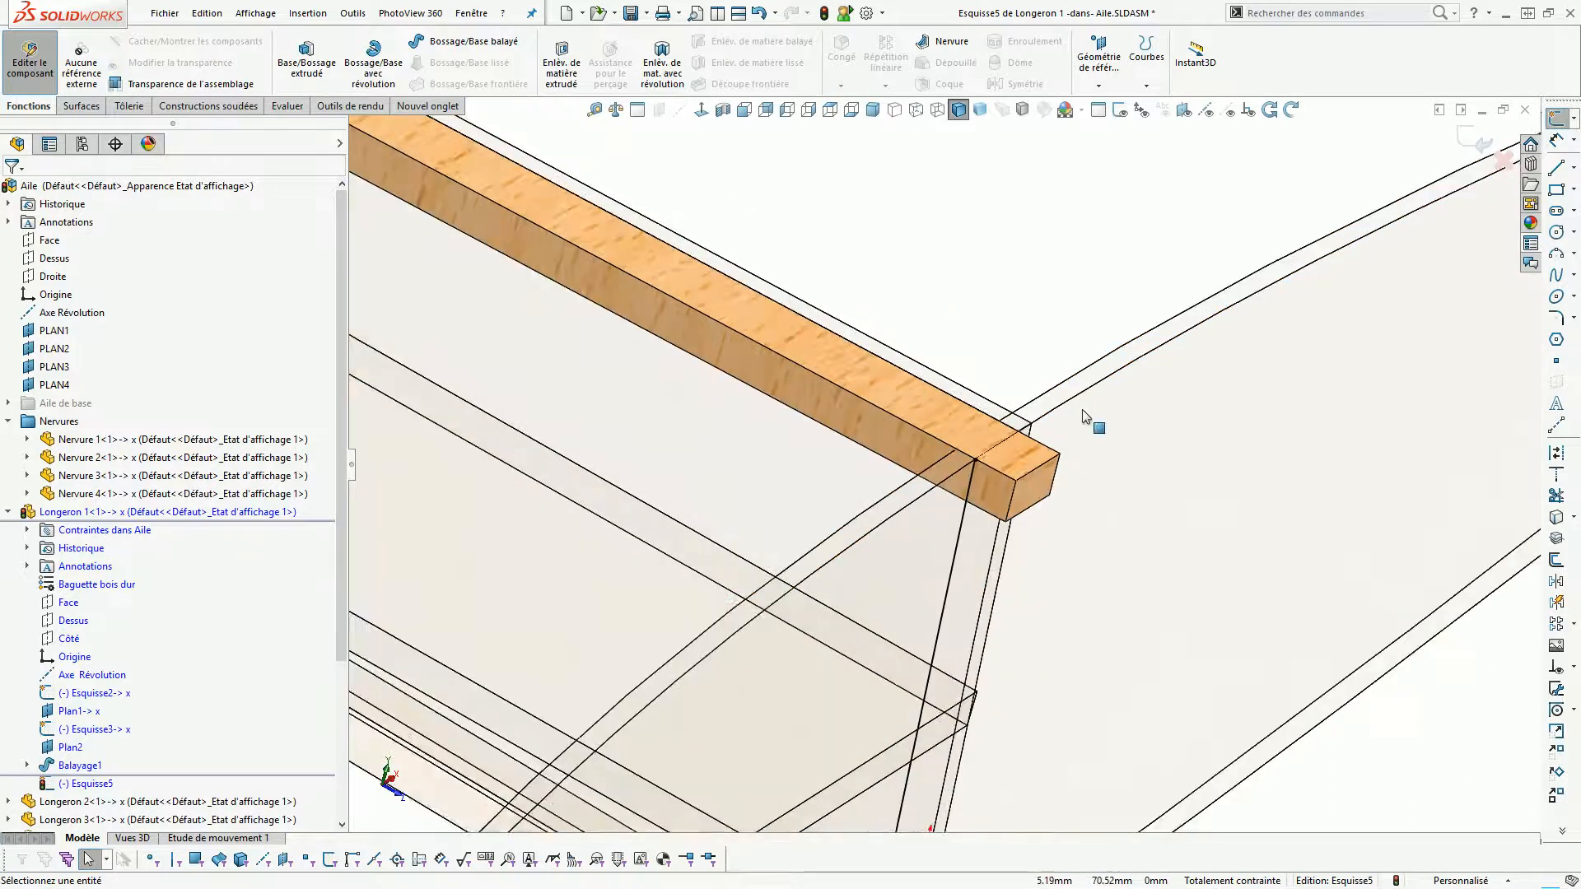
{"action": "left_click_drag", "start_coordinate": [948, 470], "coordinate": [999, 236]}
{"action": "scroll", "coordinate": [997, 471], "scroll_direction": "down", "scroll_amount": 3}
{"action": "scroll", "coordinate": [998, 475], "scroll_direction": "up", "scroll_amount": 4}
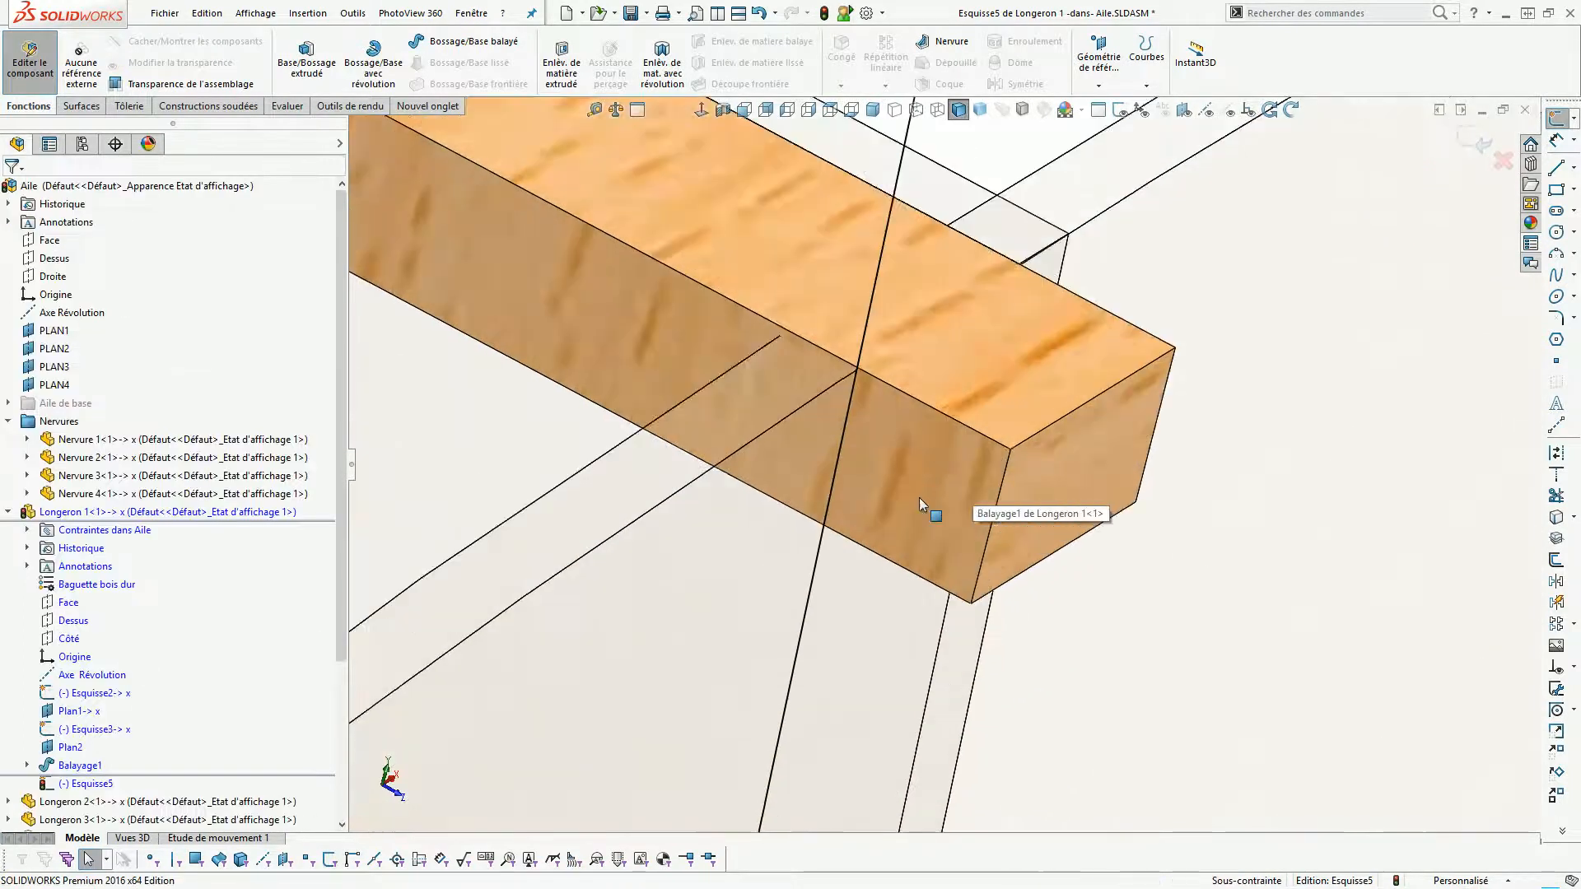
Cut off the end of Longeron 1 protruding beyond Nervure 1 with an extruded cut through all along the sketched line.
{"action": "scroll", "coordinate": [931, 486], "scroll_direction": "up", "scroll_amount": 4}
{"action": "scroll", "coordinate": [900, 458], "scroll_direction": "down", "scroll_amount": 4}
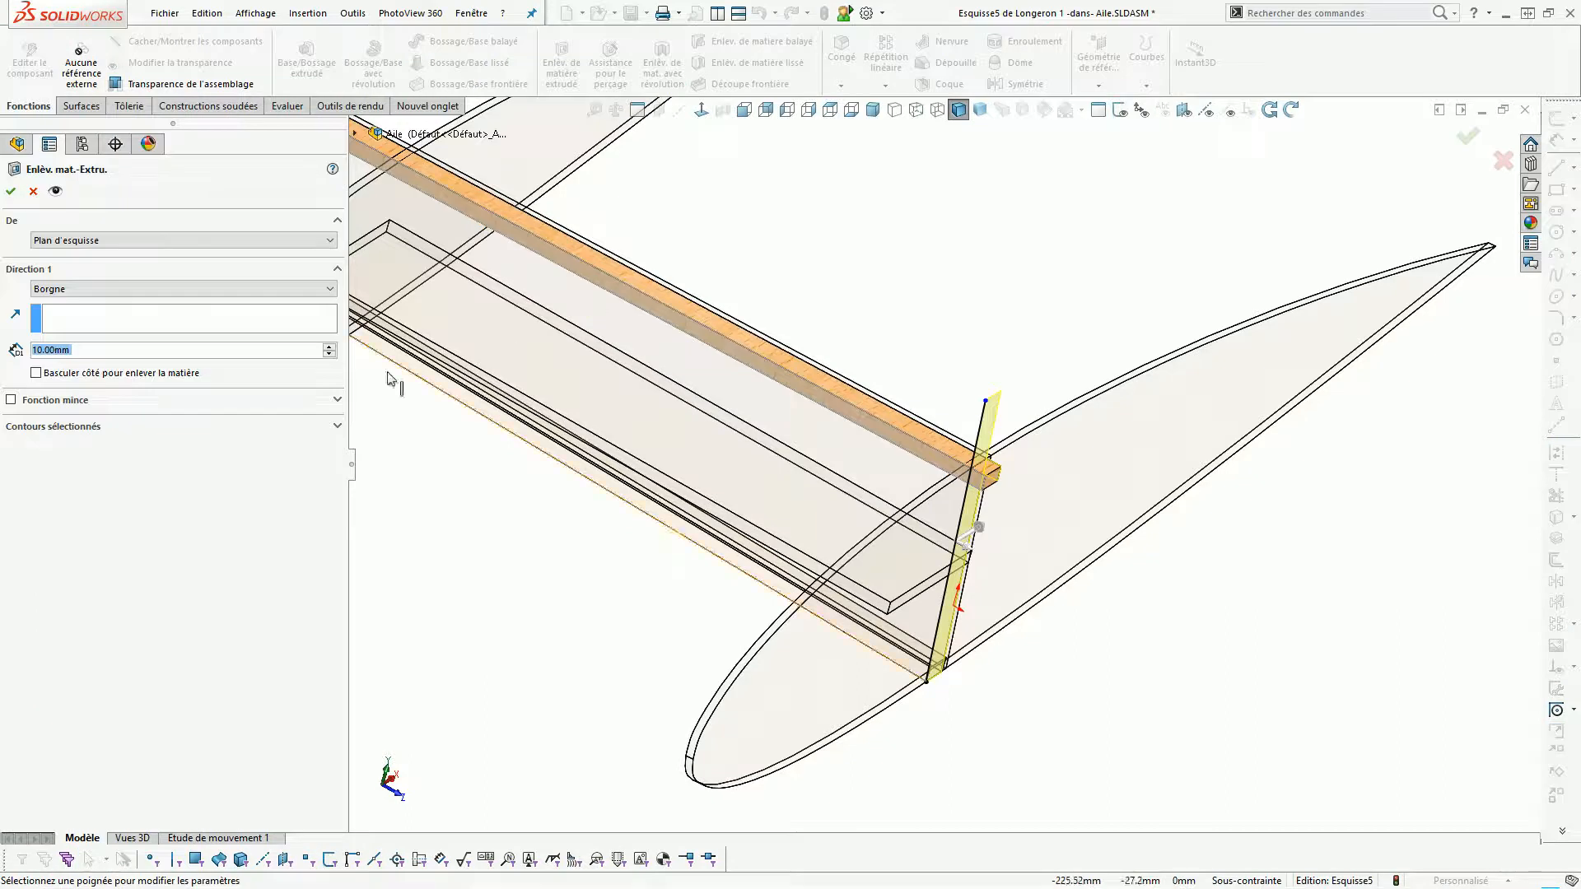
{"action": "scroll", "coordinate": [840, 463], "scroll_direction": "down", "scroll_amount": 4}
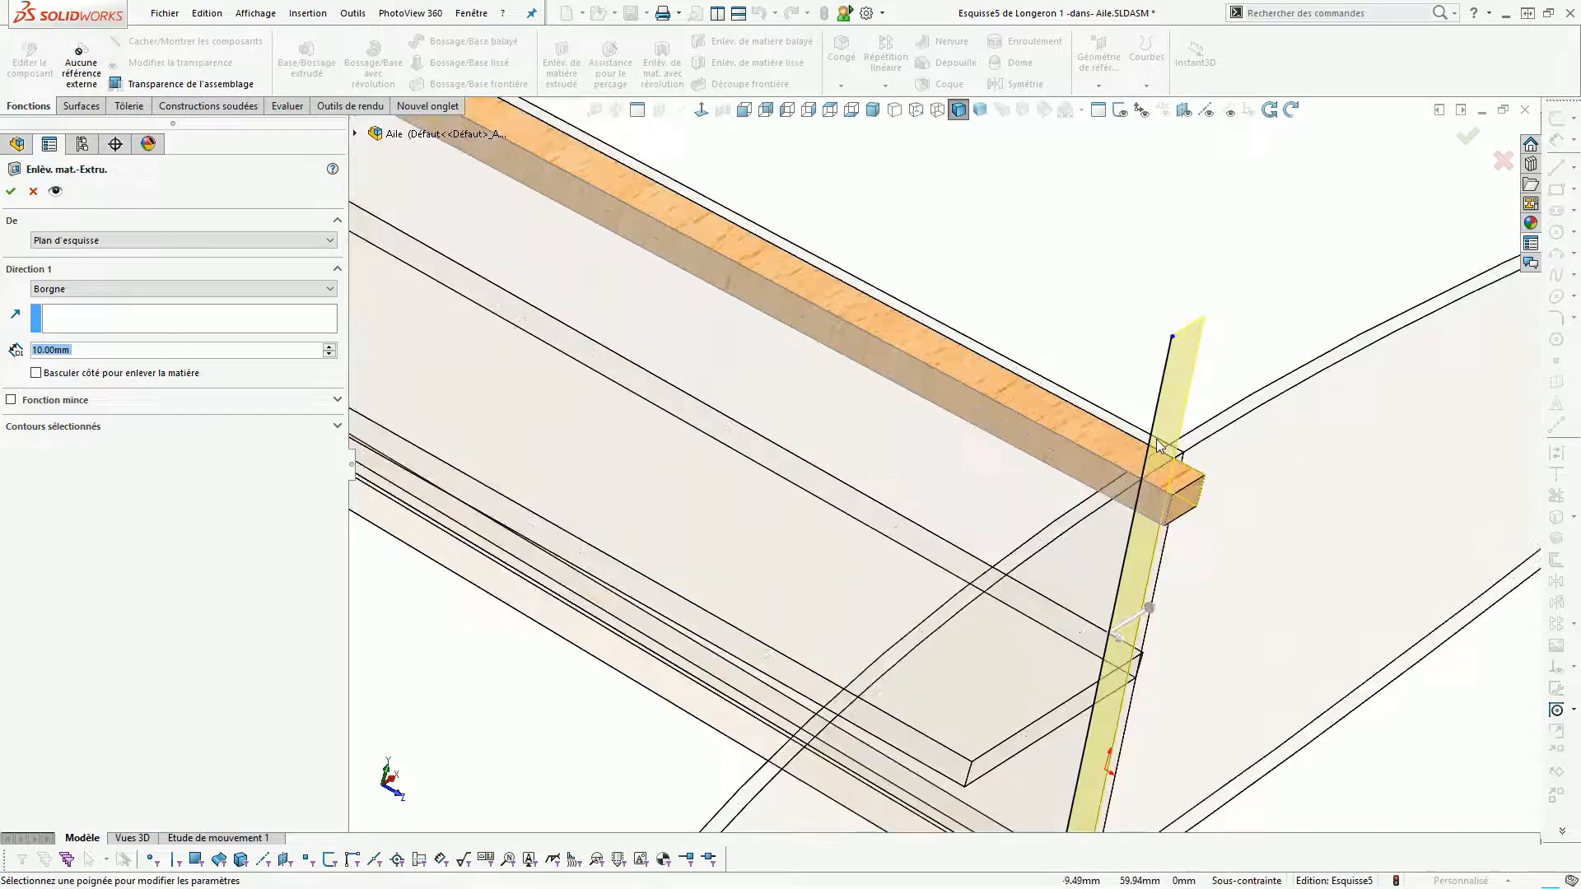
{"action": "scroll", "coordinate": [1153, 467], "scroll_direction": "up", "scroll_amount": 3}
{"action": "mouse_move", "coordinate": [1116, 542]}
{"action": "middle_mouse_down"}
{"action": "mouse_move", "coordinate": [1157, 532]}
{"action": "mouse_move", "coordinate": [1111, 539]}
{"action": "middle_mouse_up"}
{"action": "left_click", "coordinate": [87, 290]}
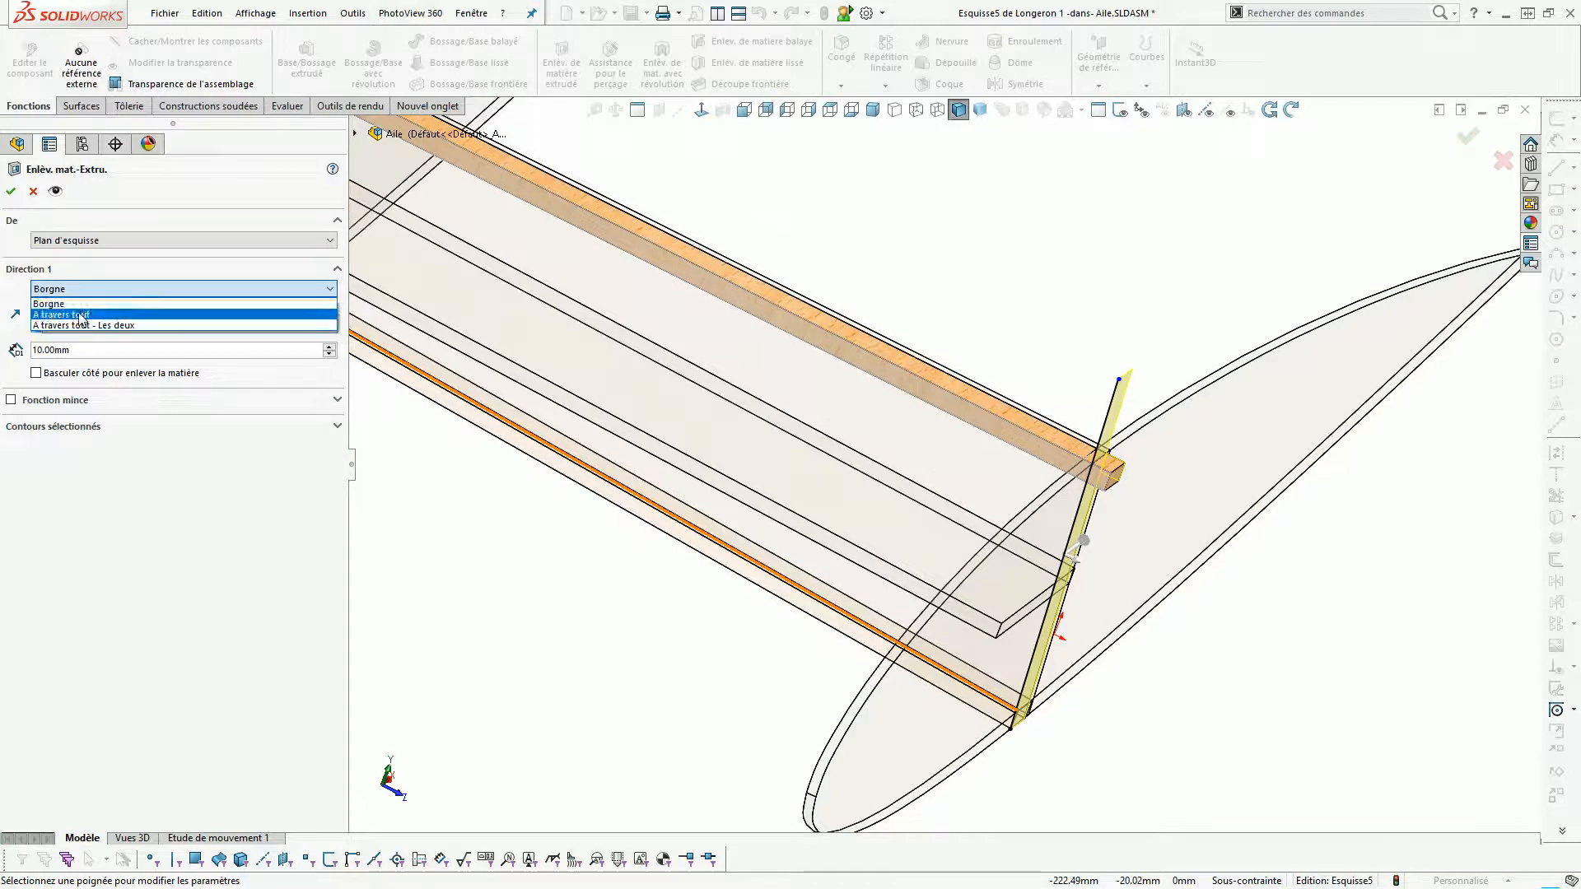
{"action": "left_click", "coordinate": [83, 323]}
{"action": "left_click", "coordinate": [11, 192]}
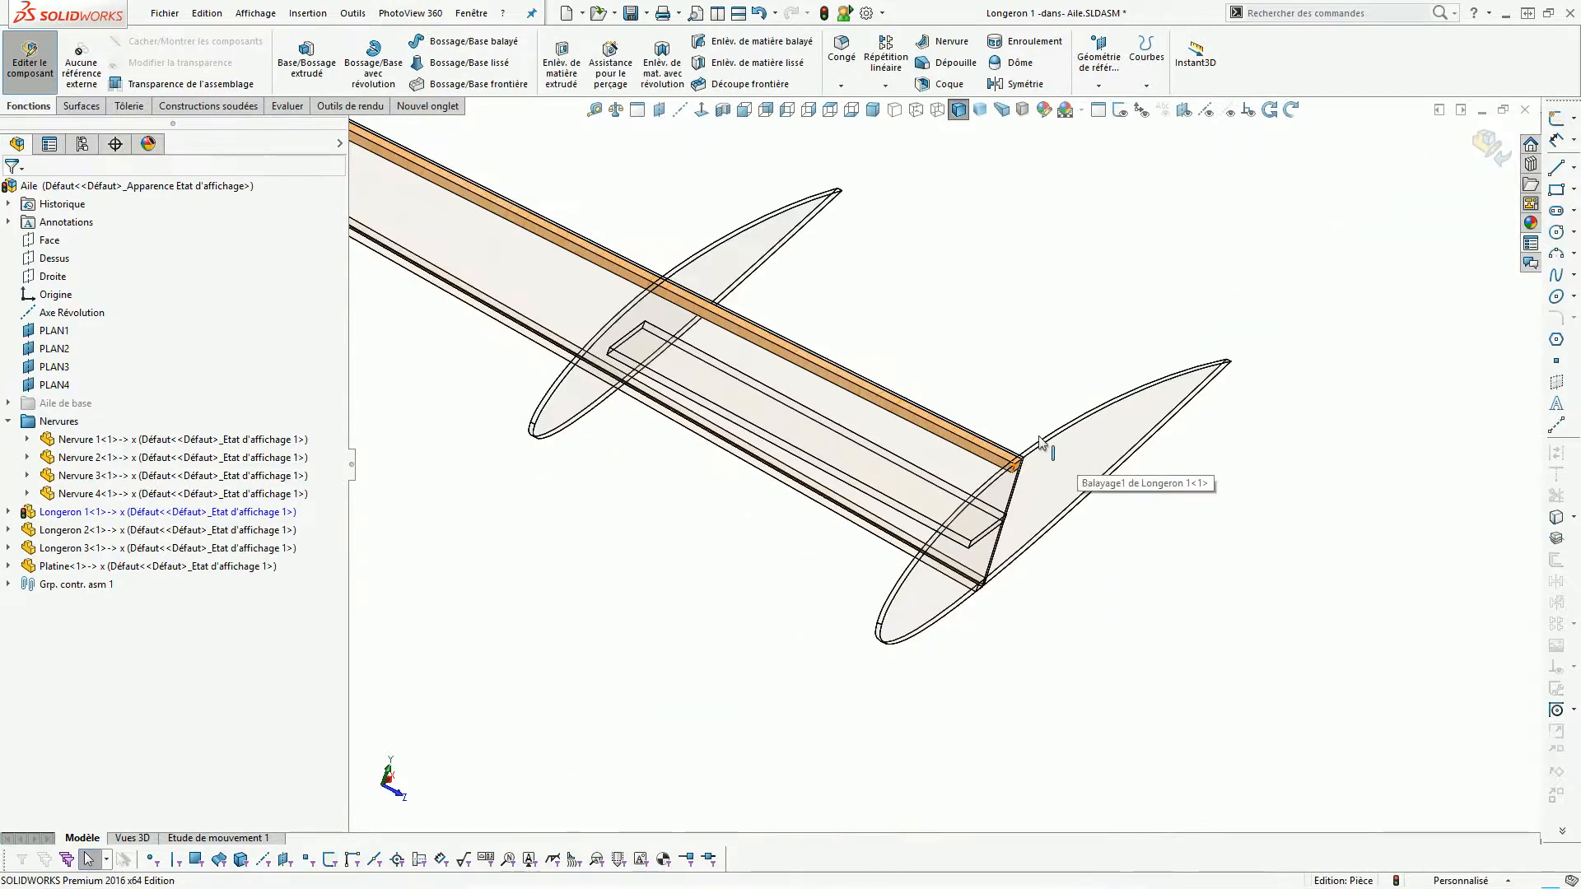
Examine the opposite end of Longeron 1 where it meets the wing-tip rib.
{"action": "scroll", "coordinate": [1062, 442], "scroll_direction": "up", "scroll_amount": 6}
{"action": "scroll", "coordinate": [758, 411], "scroll_direction": "down", "scroll_amount": 8}
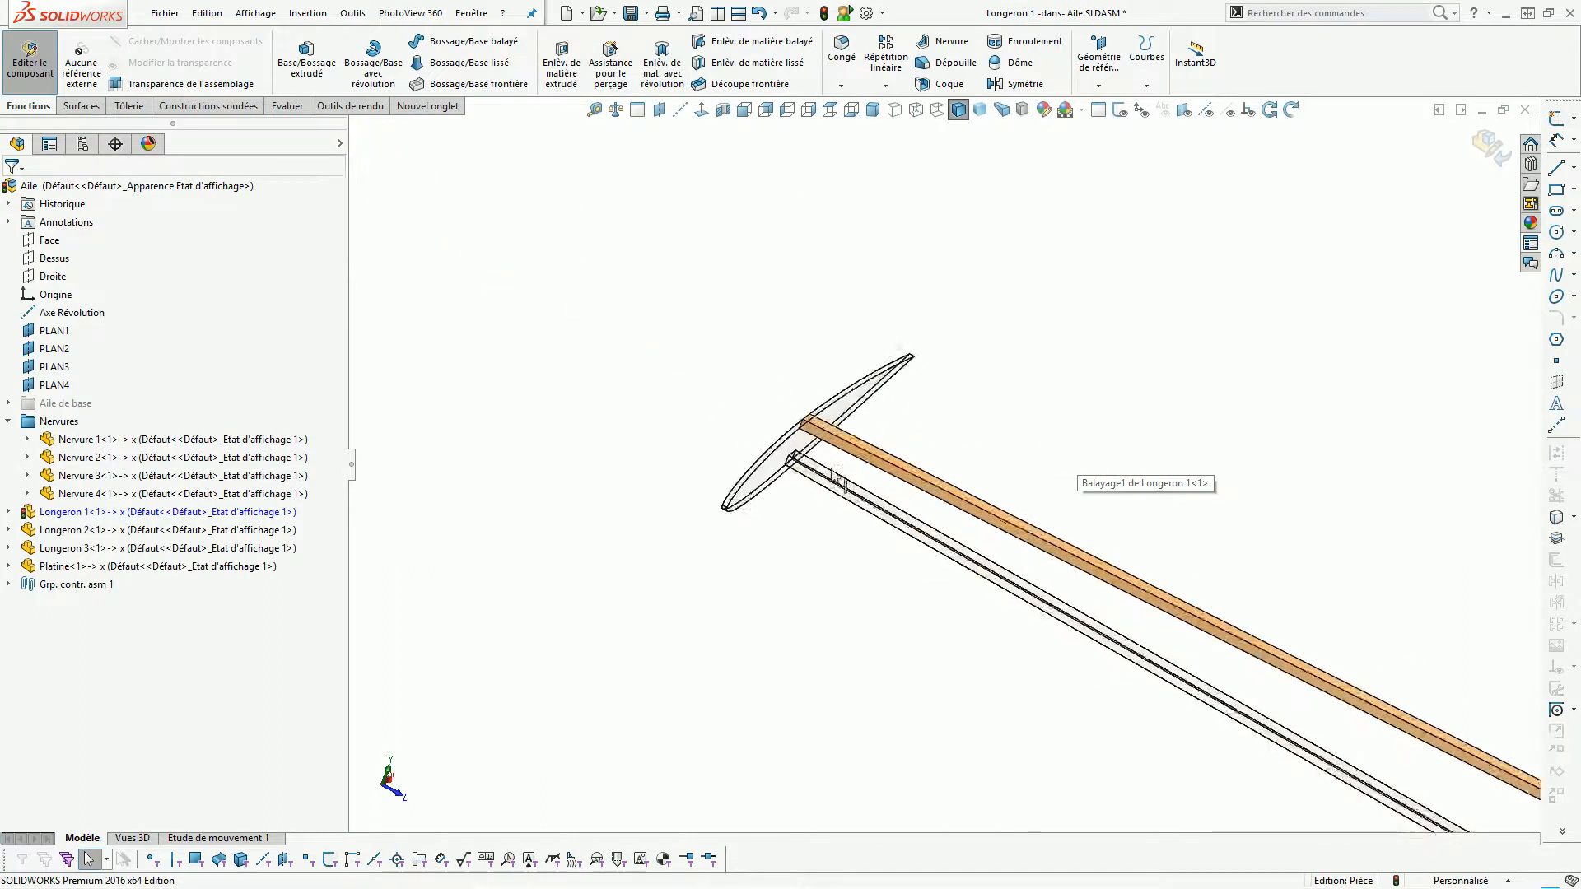
{"action": "scroll", "coordinate": [807, 444], "scroll_direction": "down", "scroll_amount": 8}
{"action": "middle_click", "coordinate": [823, 398]}
{"action": "middle_click_drag", "start_coordinate": [824, 398], "coordinate": [887, 377]}
{"action": "scroll", "coordinate": [824, 371], "scroll_direction": "down", "scroll_amount": 6}
{"action": "scroll", "coordinate": [891, 377], "scroll_direction": "down", "scroll_amount": 5}
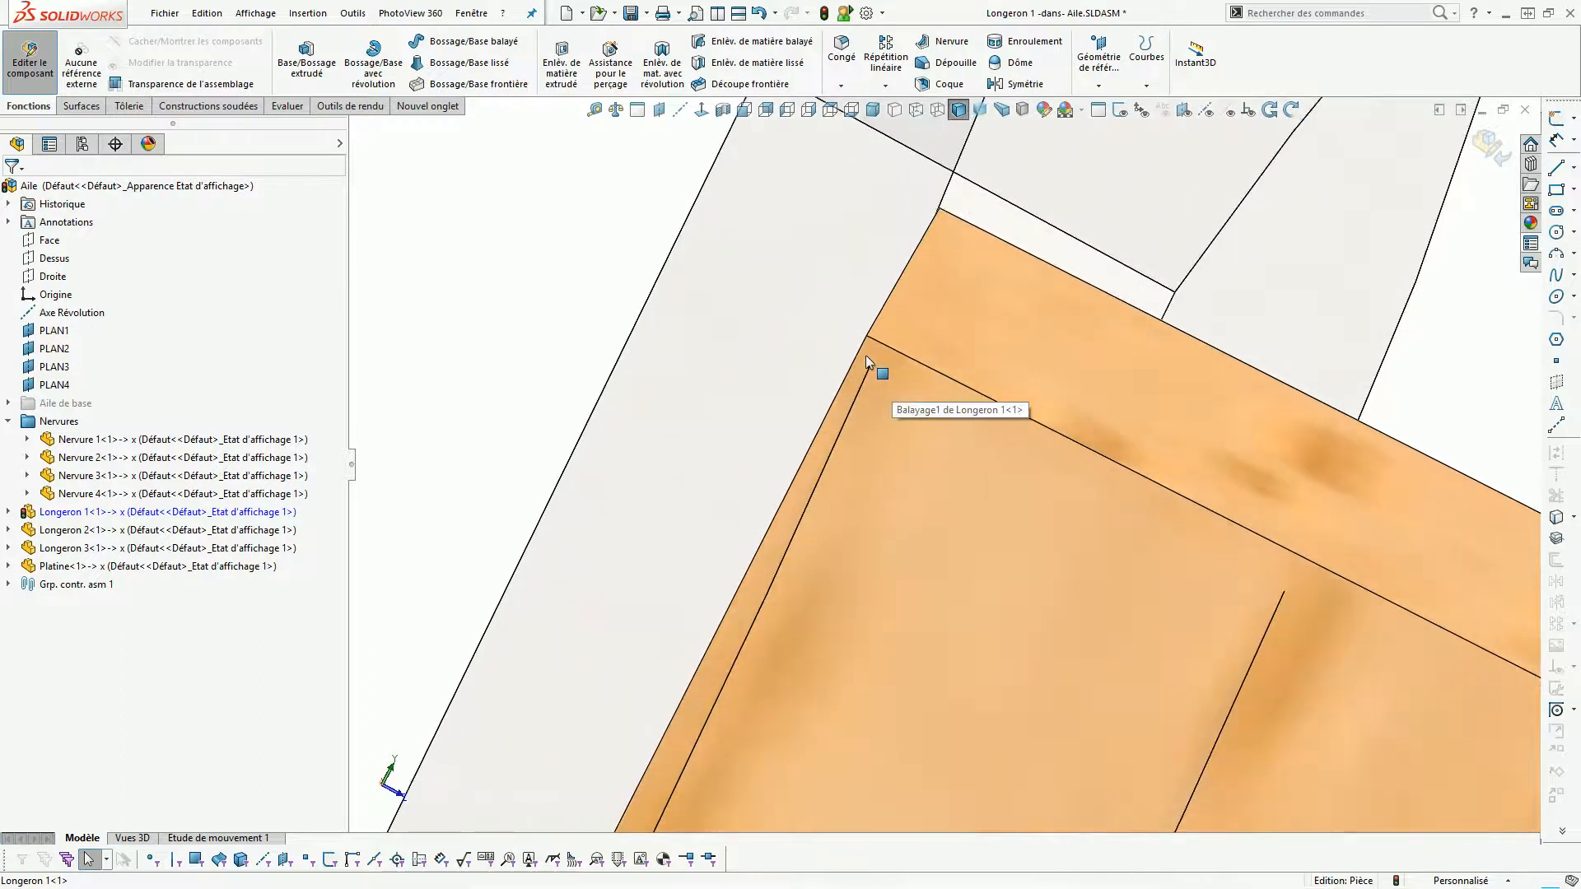
Examine how the spar ends meet Nervure 4 at the wing tip and the ribs at the root end.
{"action": "scroll", "coordinate": [868, 357], "scroll_direction": "up", "scroll_amount": 7}
{"action": "middle_click_drag", "start_coordinate": [964, 454], "coordinate": [890, 573]}
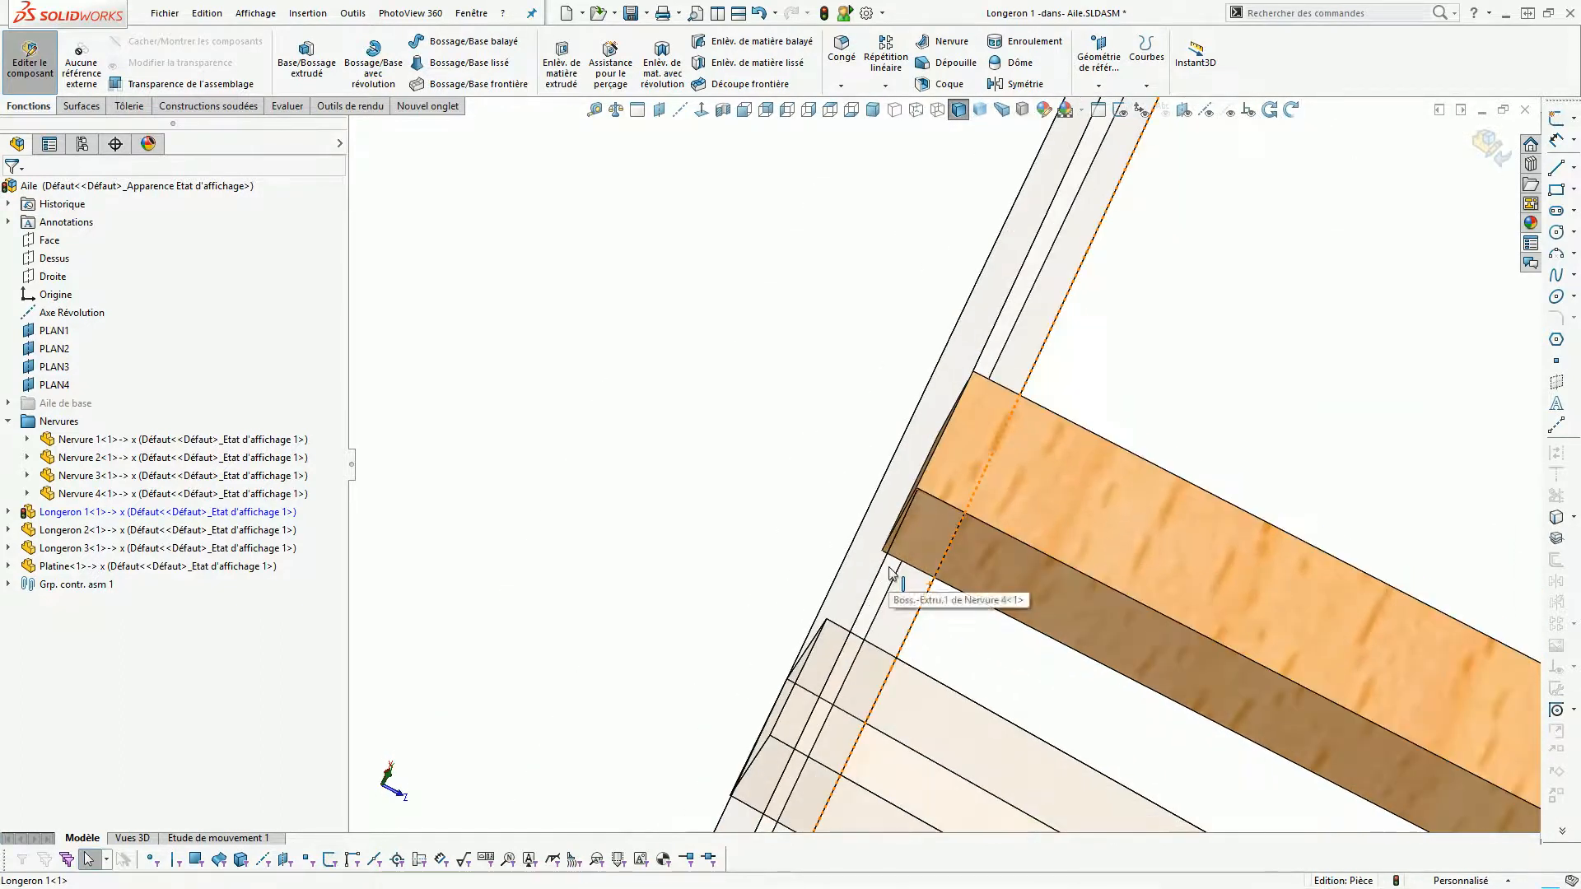
{"action": "scroll", "coordinate": [1087, 494], "scroll_direction": "up", "scroll_amount": 5}
{"action": "scroll", "coordinate": [898, 461], "scroll_direction": "down", "scroll_amount": 6}
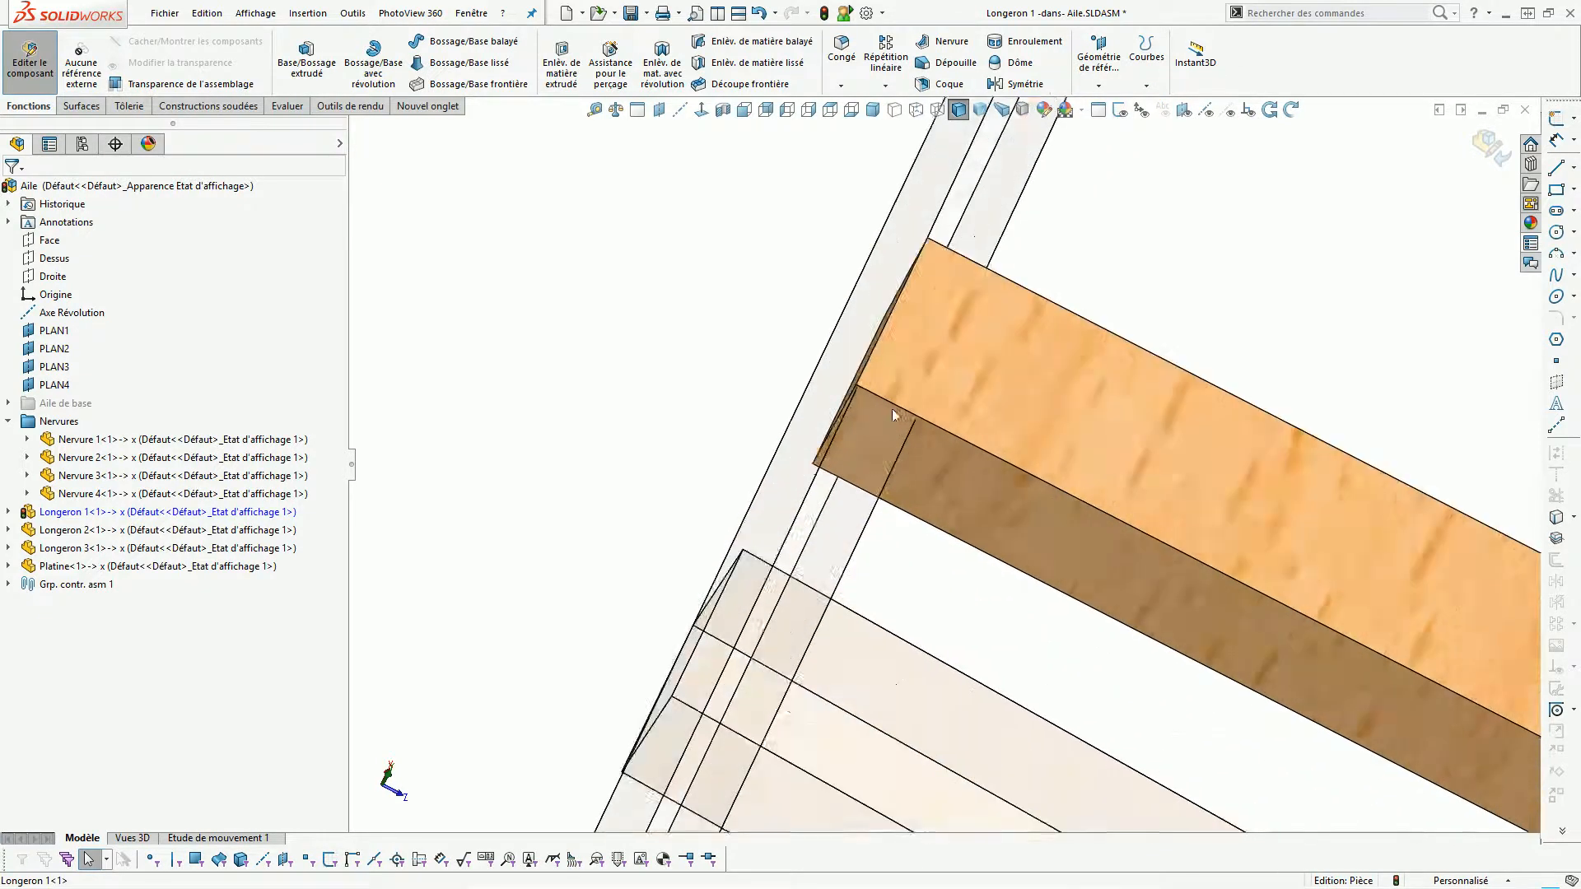
{"action": "middle_click_drag", "start_coordinate": [882, 448], "coordinate": [874, 384]}
{"action": "scroll", "coordinate": [874, 387], "scroll_direction": "up", "scroll_amount": 9}
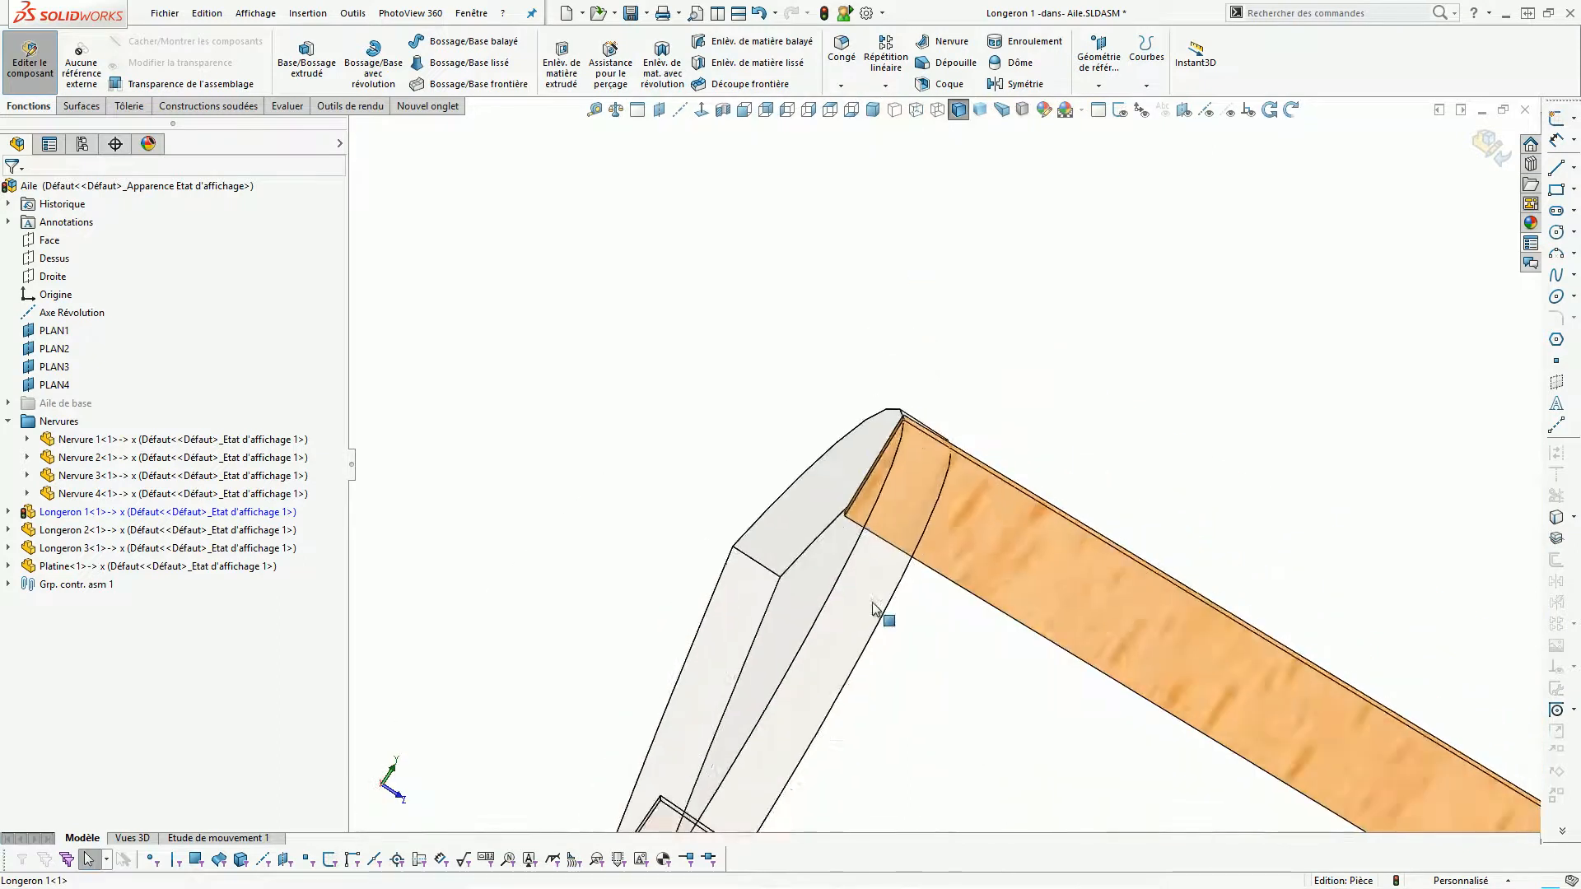
{"action": "scroll", "coordinate": [868, 632], "scroll_direction": "down", "scroll_amount": 3}
{"action": "scroll", "coordinate": [837, 530], "scroll_direction": "down", "scroll_amount": 2}
{"action": "mouse_move", "coordinate": [836, 530]}
{"action": "middle_mouse_down"}
{"action": "mouse_move", "coordinate": [818, 501]}
{"action": "mouse_move", "coordinate": [828, 511]}
{"action": "middle_mouse_up"}
{"action": "scroll", "coordinate": [840, 461], "scroll_direction": "up", "scroll_amount": 12}
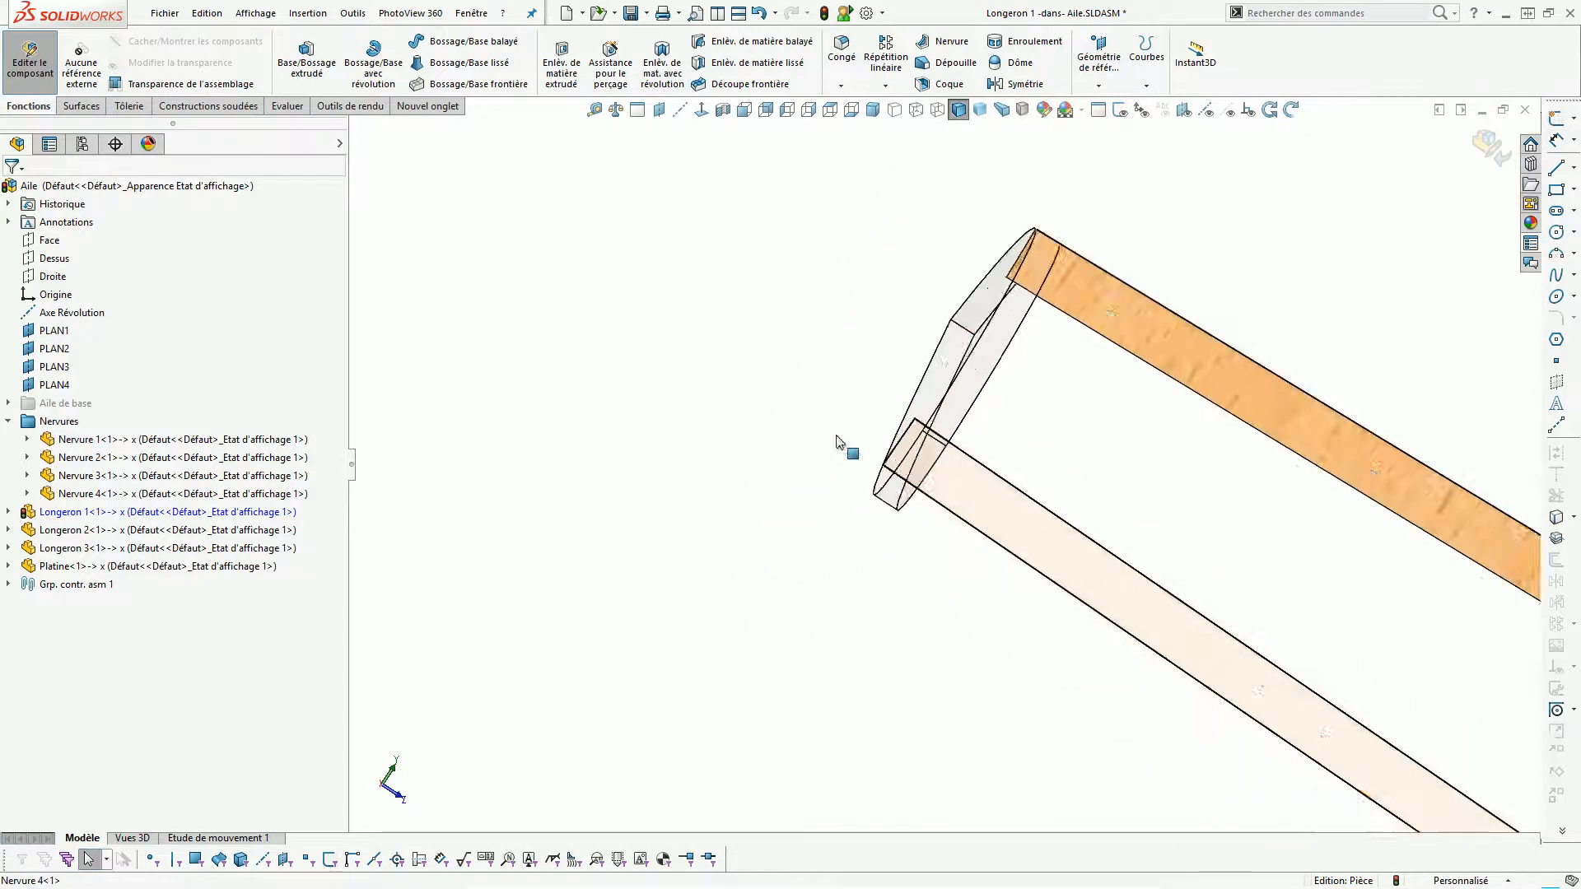
{"action": "scroll", "coordinate": [891, 461], "scroll_direction": "up", "scroll_amount": 7}
{"action": "middle_click_drag", "start_coordinate": [1093, 535], "coordinate": [992, 552]}
{"action": "scroll", "coordinate": [1125, 623], "scroll_direction": "down", "scroll_amount": 13}
{"action": "scroll", "coordinate": [1030, 527], "scroll_direction": "down", "scroll_amount": 6}
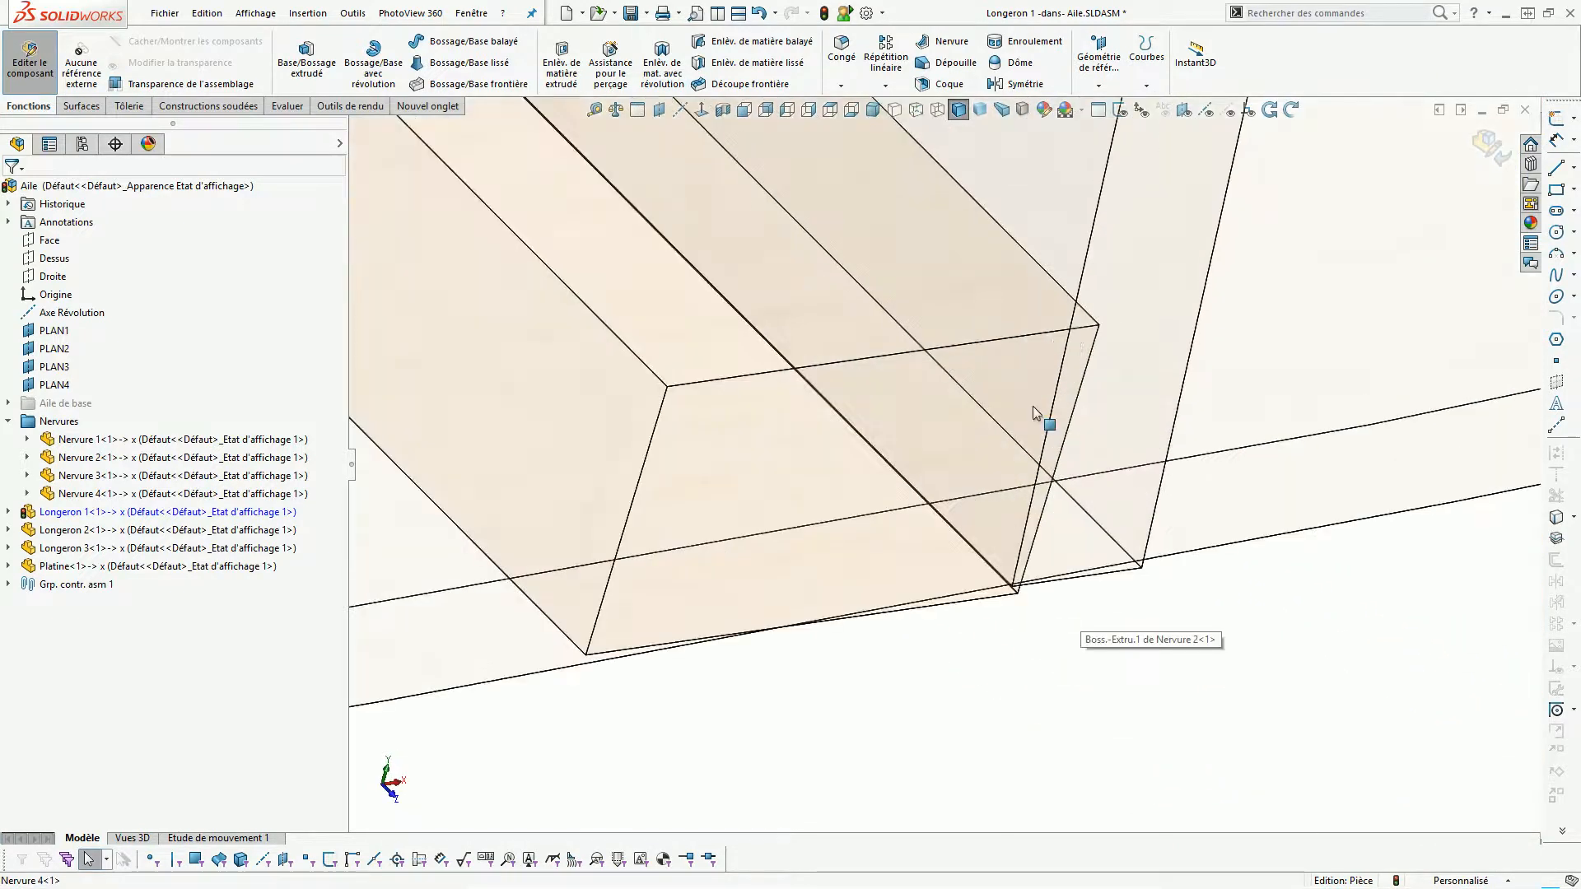
{"action": "scroll", "coordinate": [1093, 368], "scroll_direction": "up", "scroll_amount": 8}
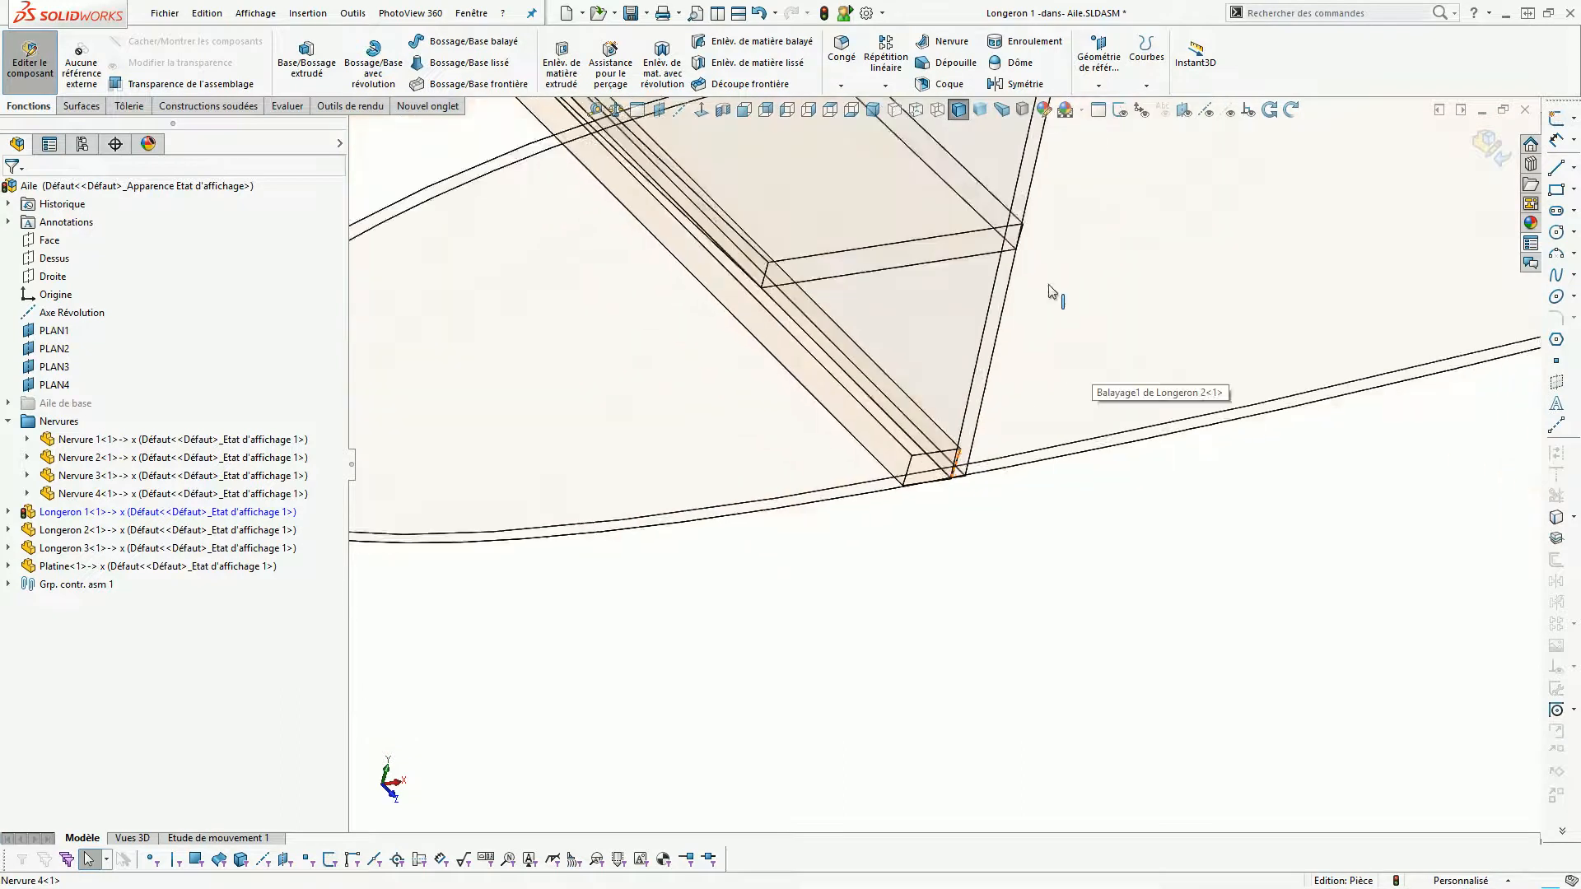
Leave in-context editing, open Longeron 1 as its own part, and break all external references of its extruded cut.
{"action": "left_click", "coordinate": [1491, 149]}
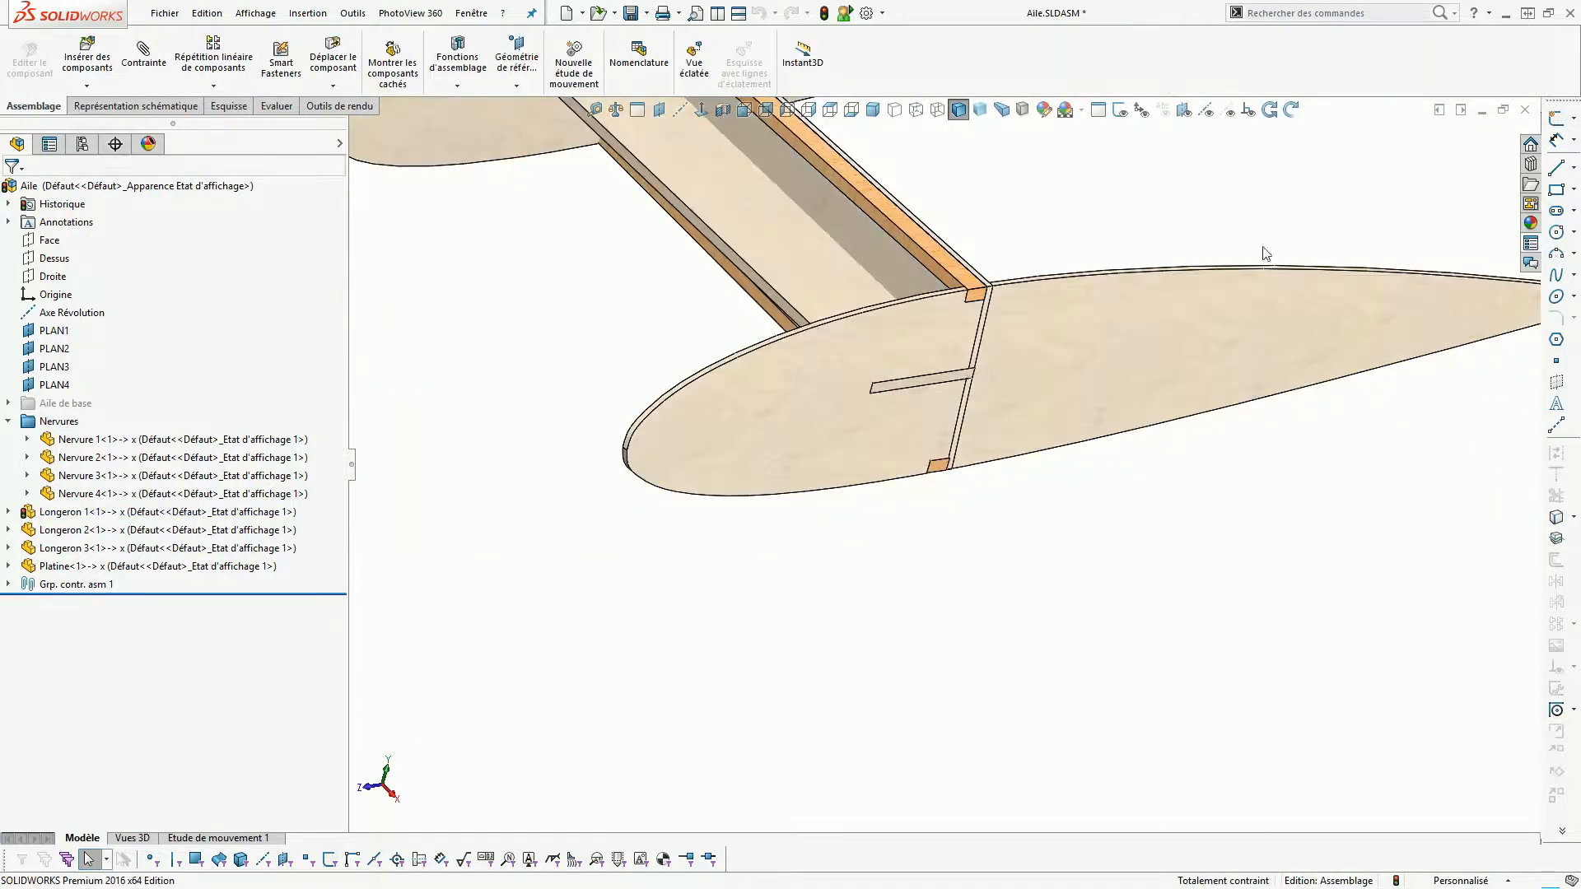
{"action": "left_click", "coordinate": [940, 261]}
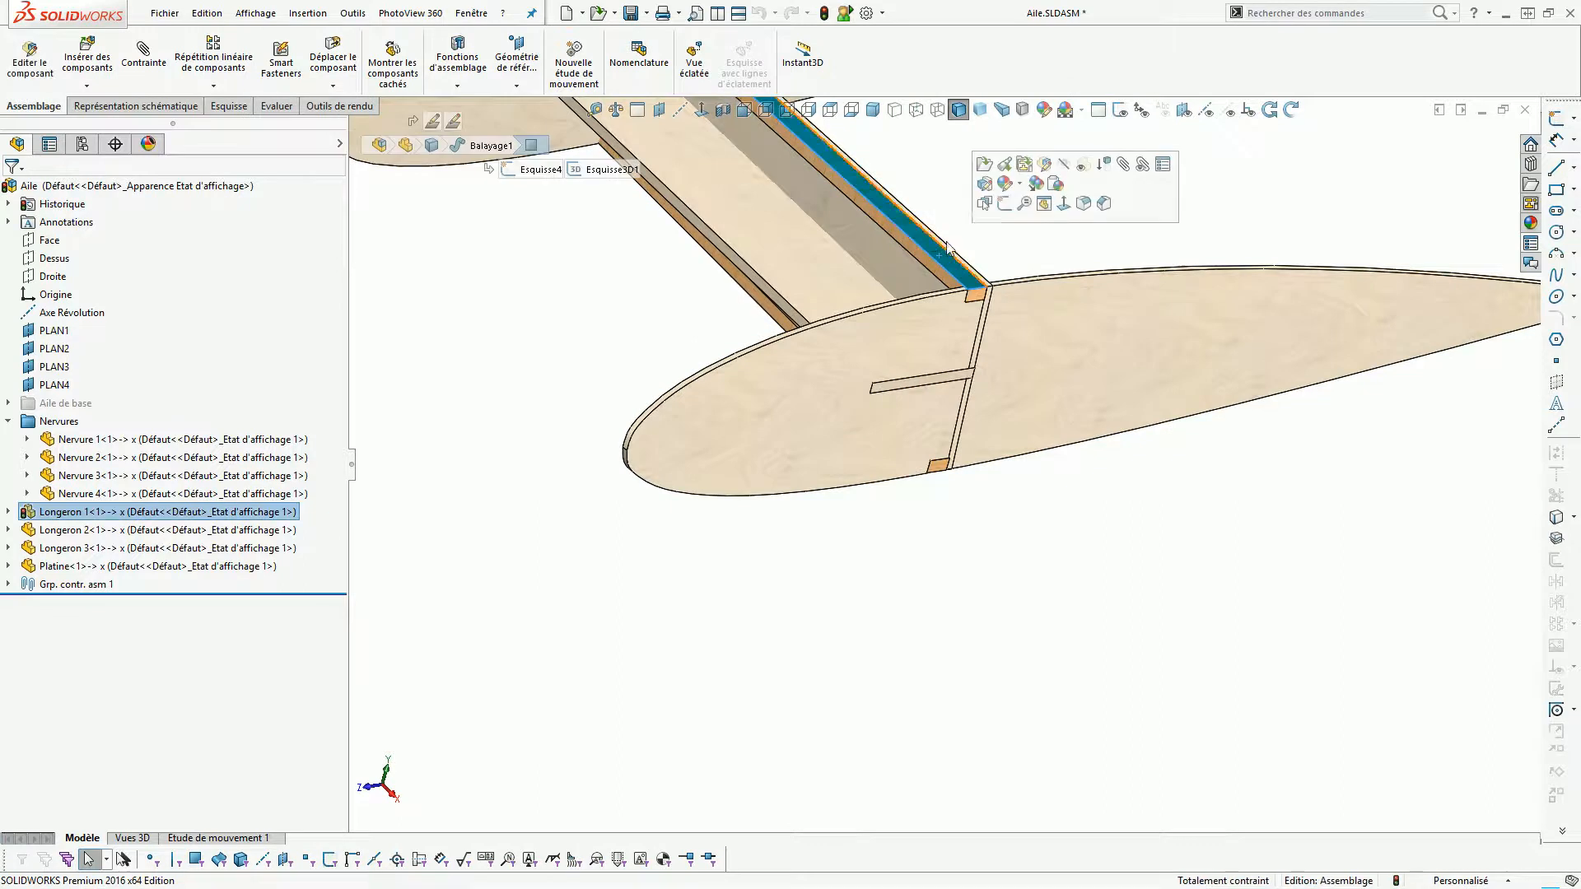
{"action": "left_click", "coordinate": [985, 166]}
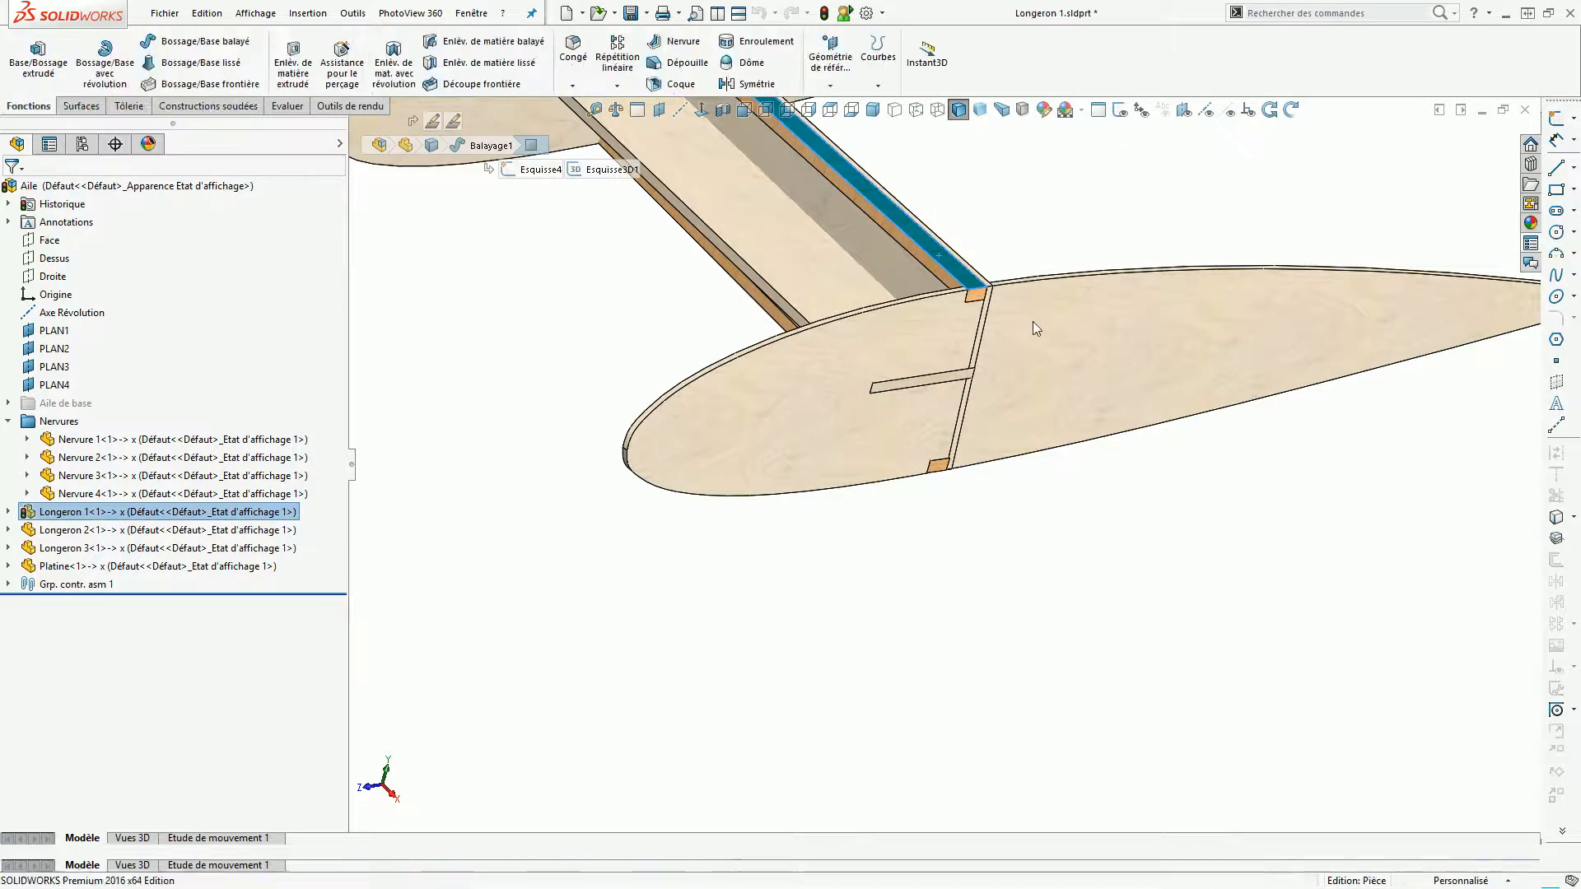
{"action": "right_click", "coordinate": [107, 442]}
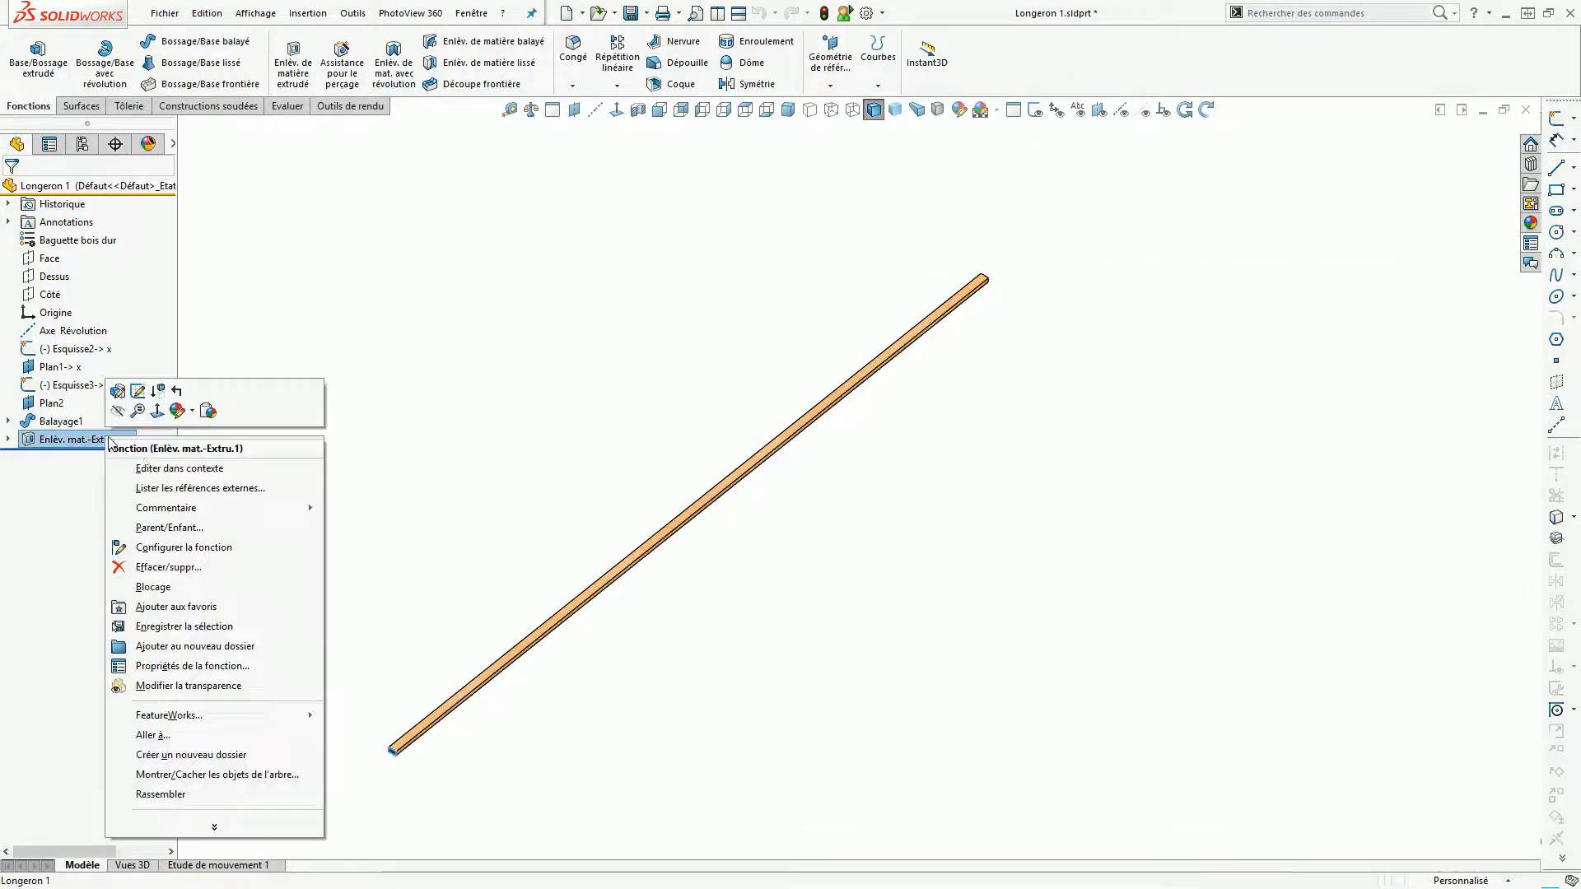
{"action": "left_click", "coordinate": [162, 488]}
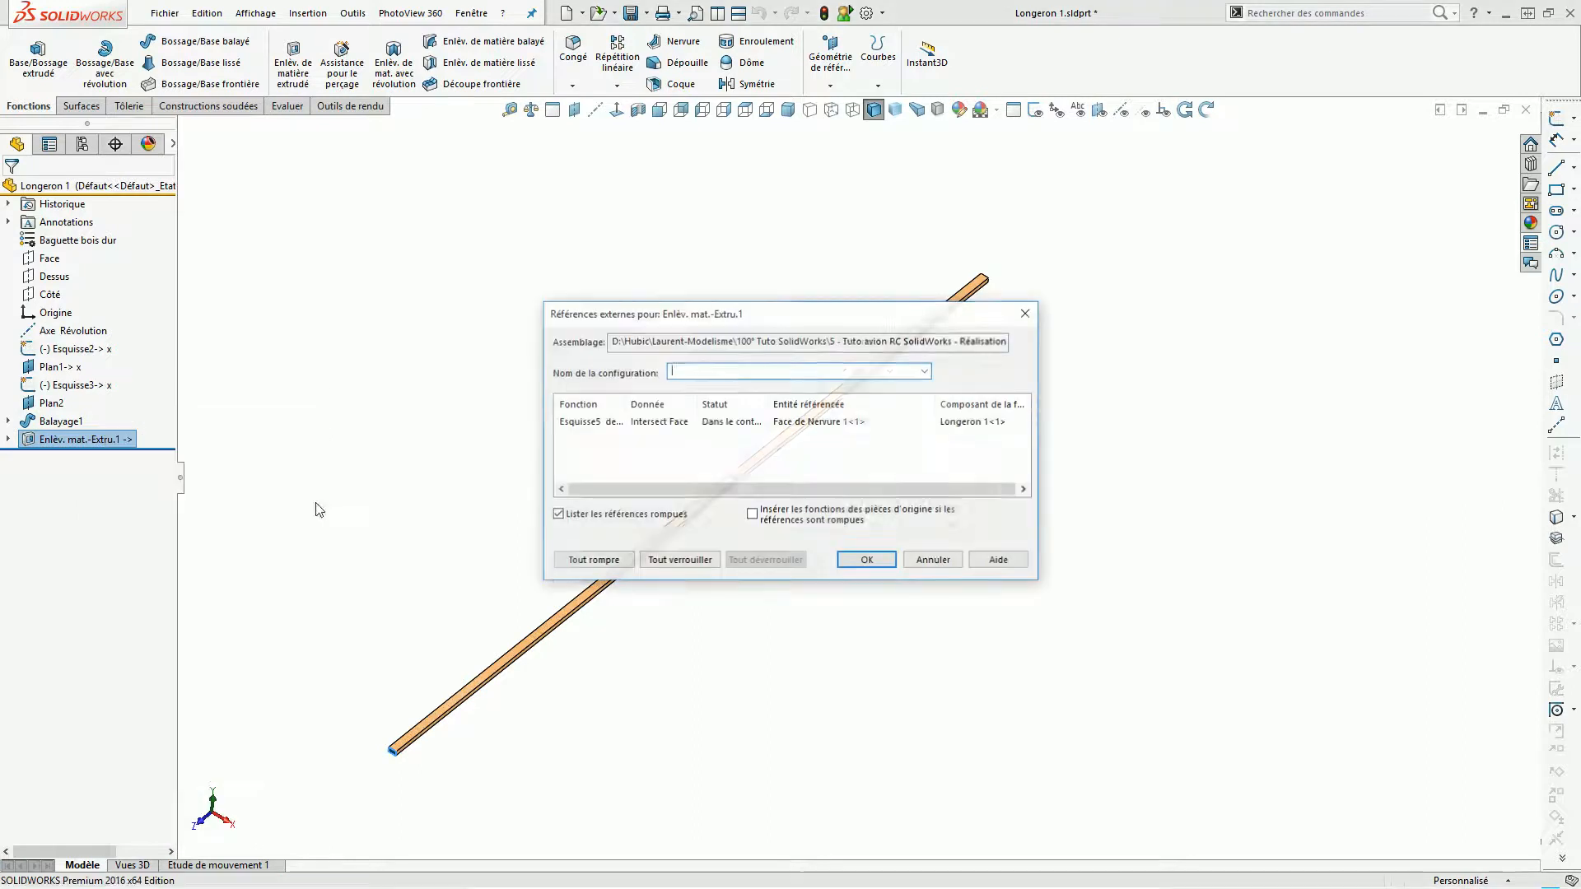
{"action": "left_click", "coordinate": [594, 559]}
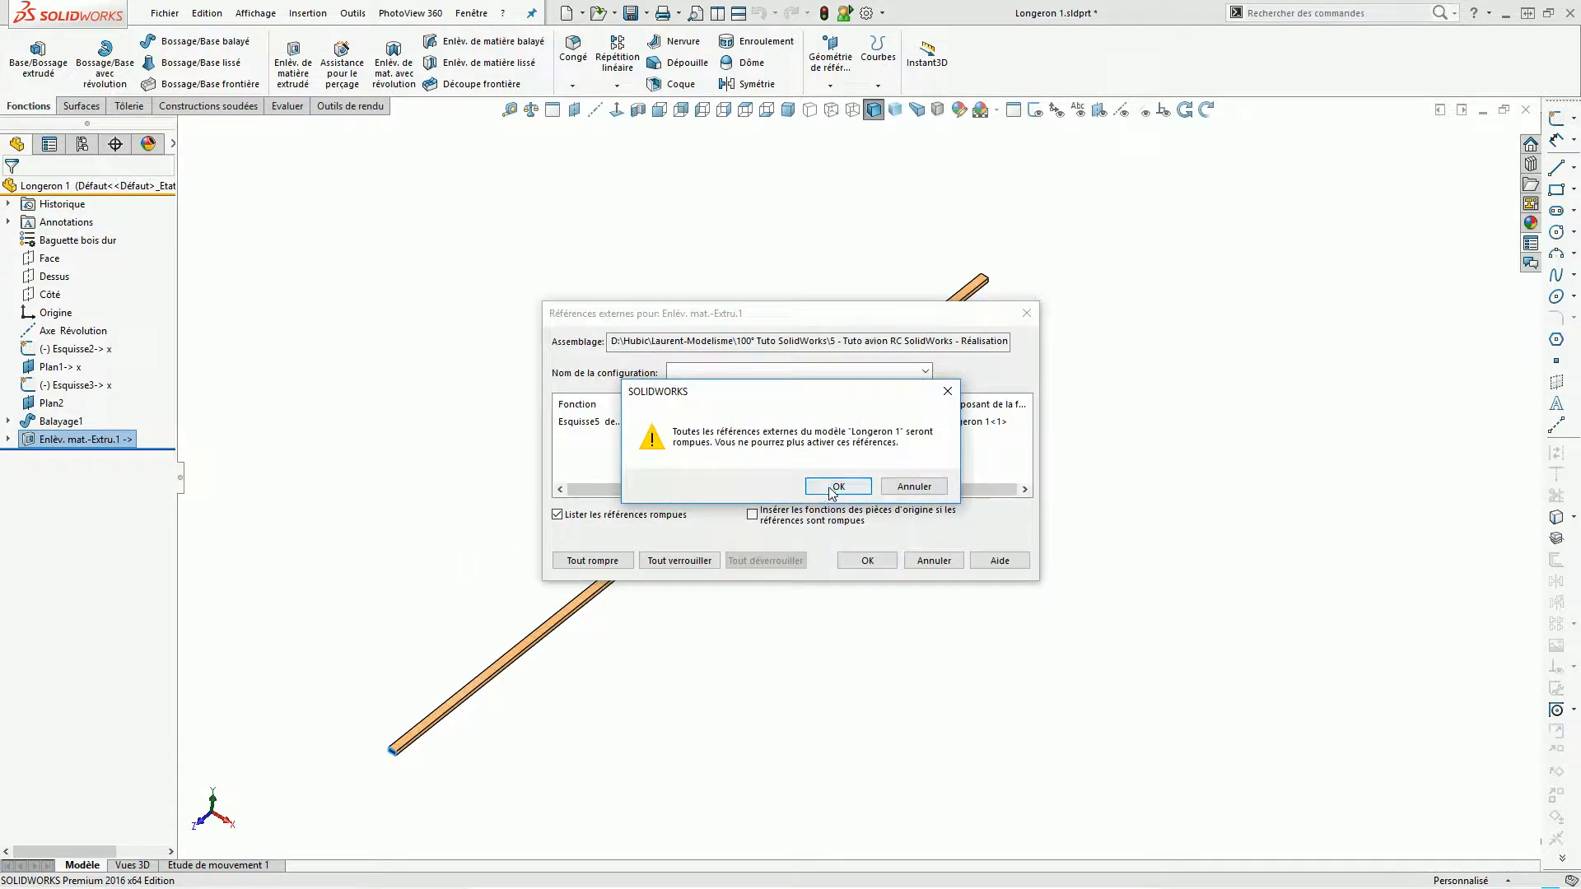
{"action": "left_click", "coordinate": [837, 487]}
{"action": "left_click", "coordinate": [867, 560]}
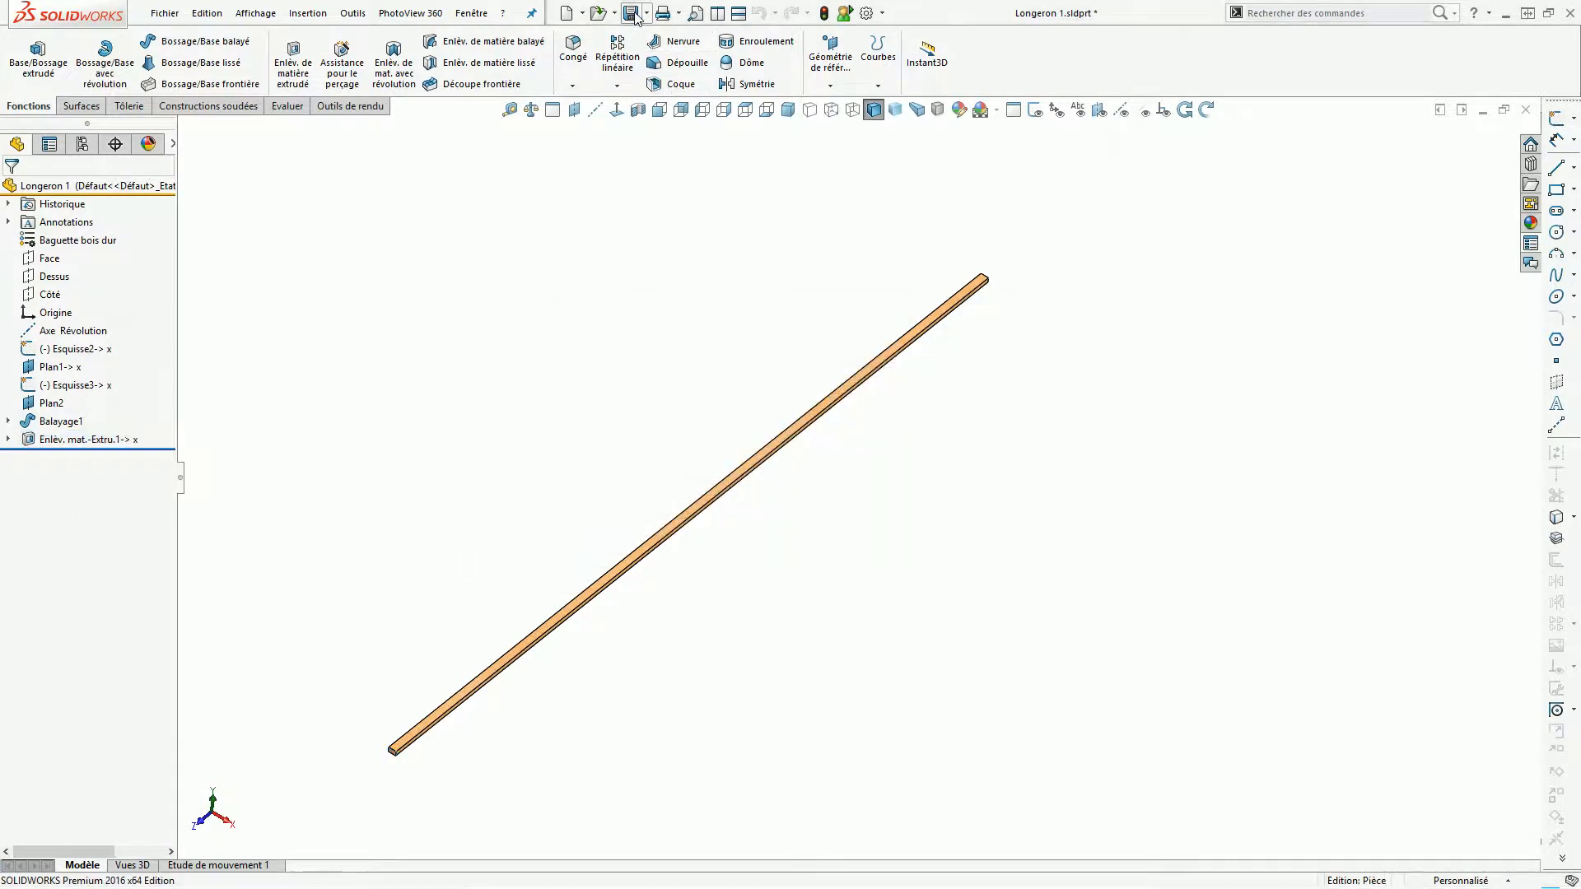
{"action": "left_click", "coordinate": [1526, 110]}
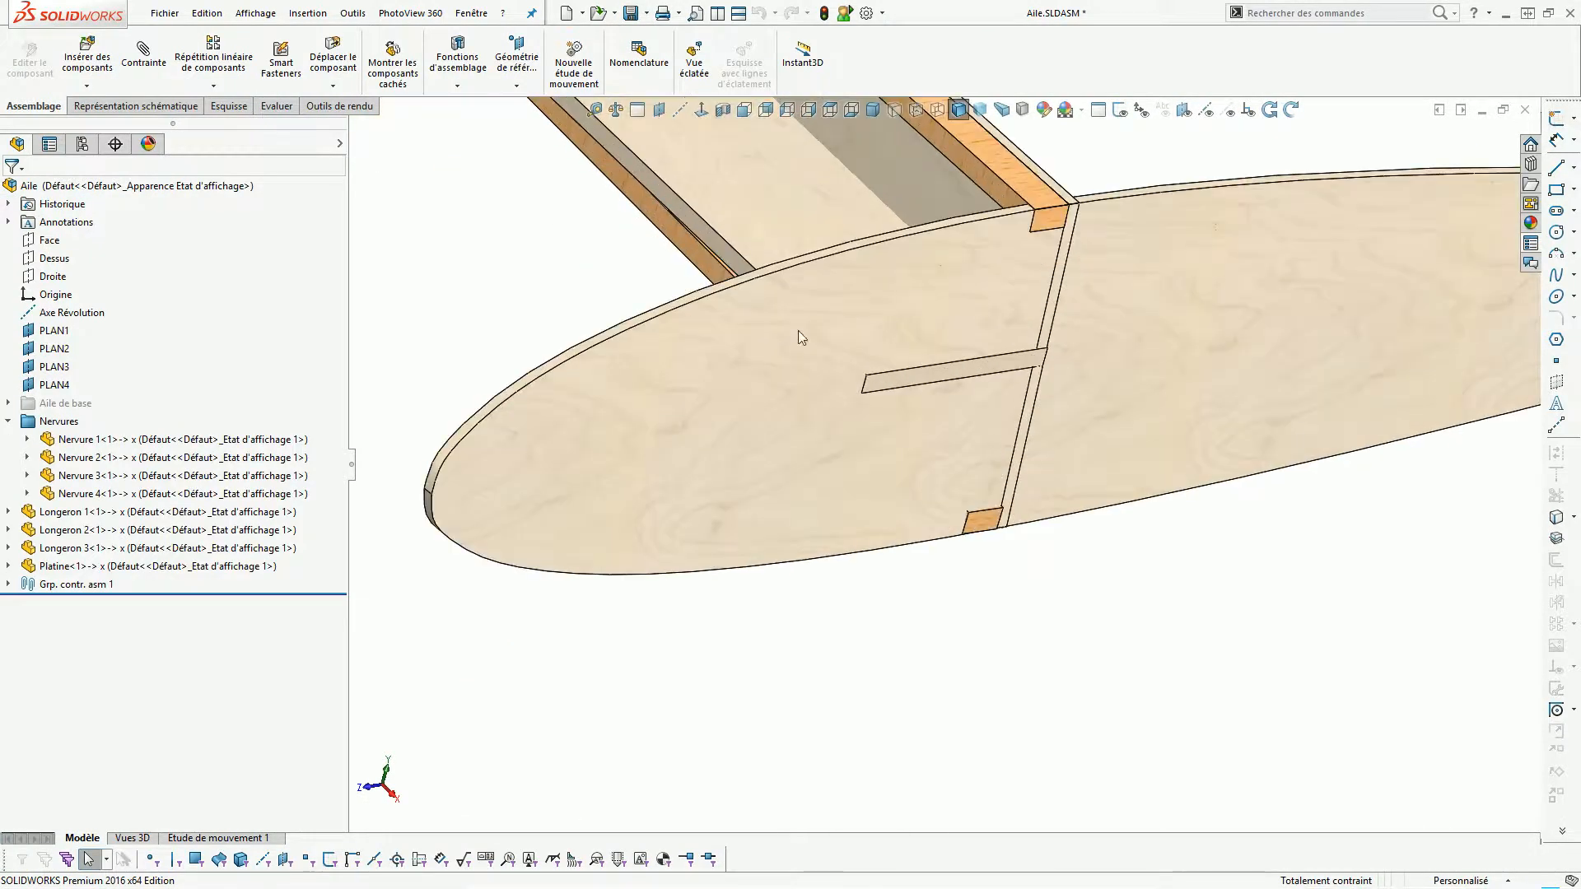
Edit Longeron 2 in the assembly and sketch the intersection curve with Nervure 1's face on the spar's side face.
{"action": "left_click", "coordinate": [704, 271]}
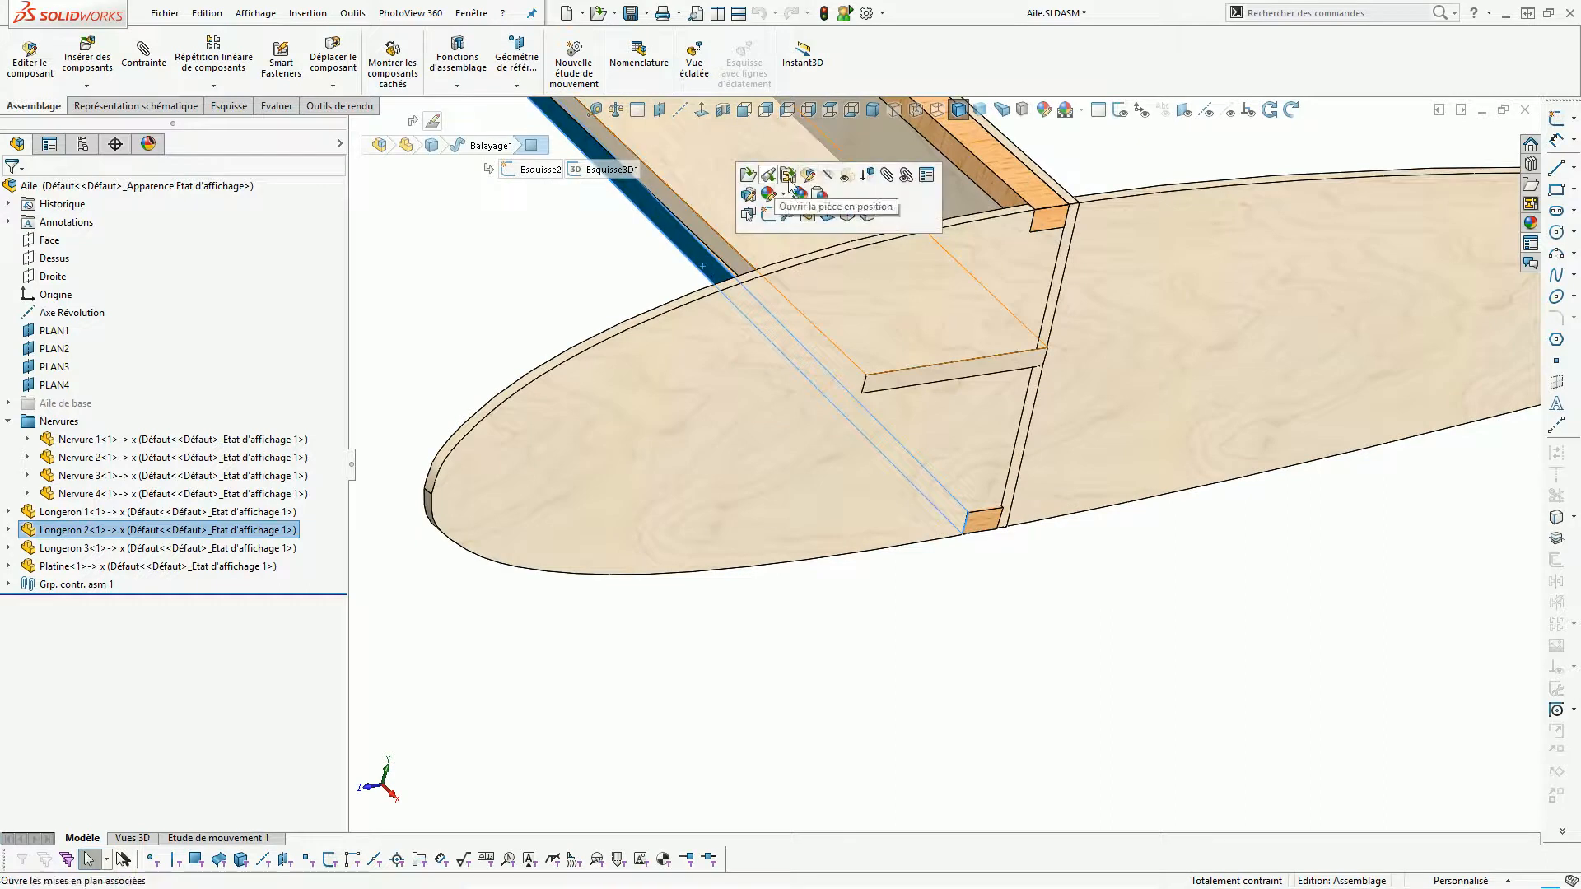
{"action": "left_click", "coordinate": [808, 193]}
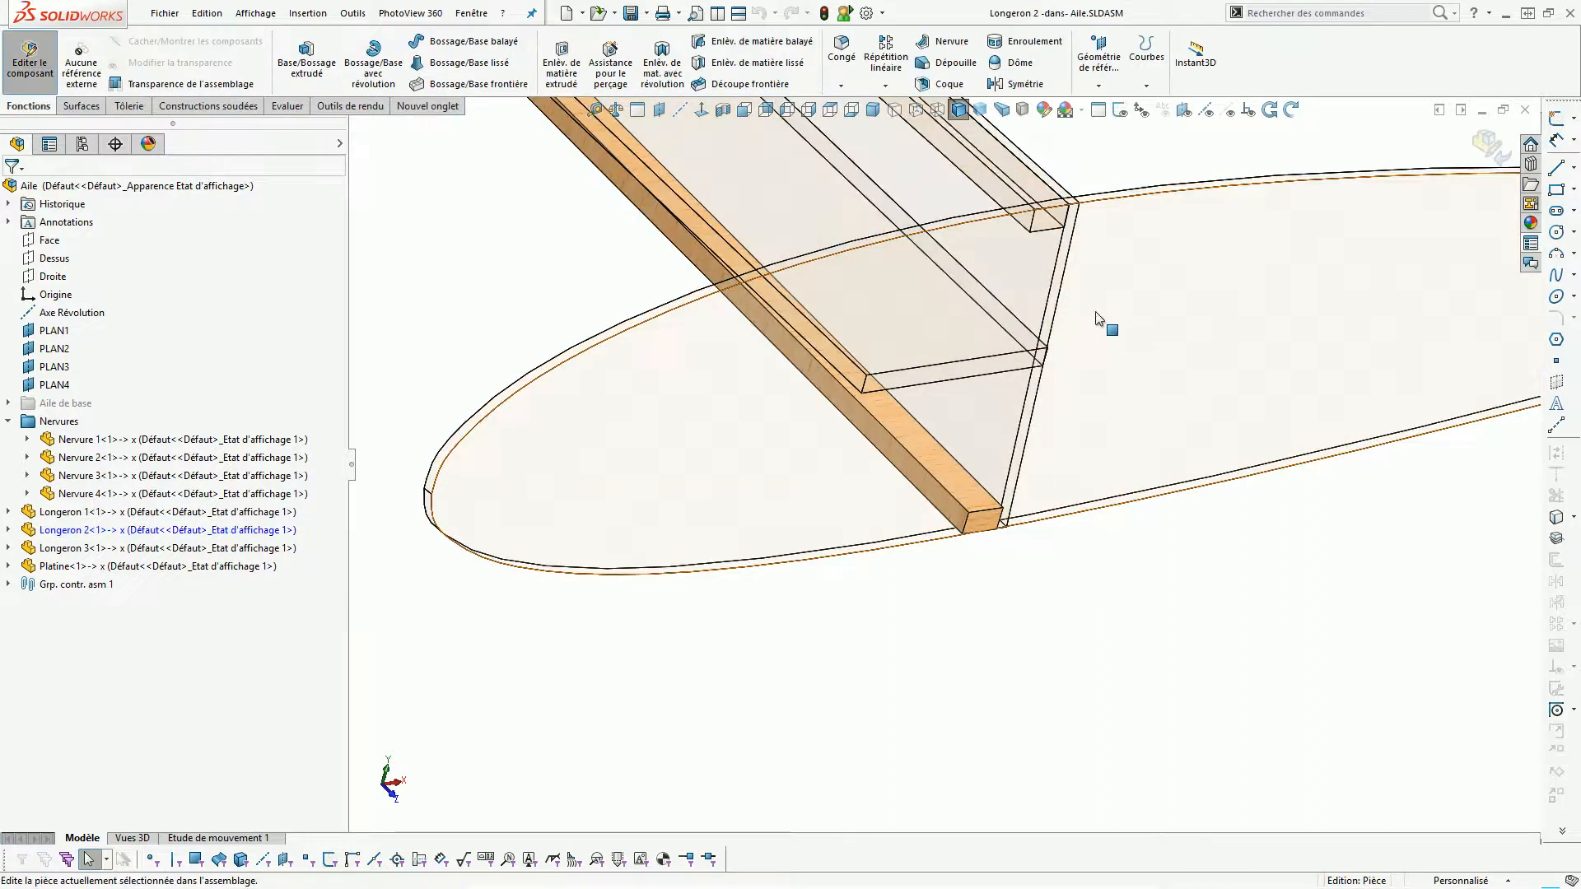
{"action": "left_click", "coordinate": [659, 219]}
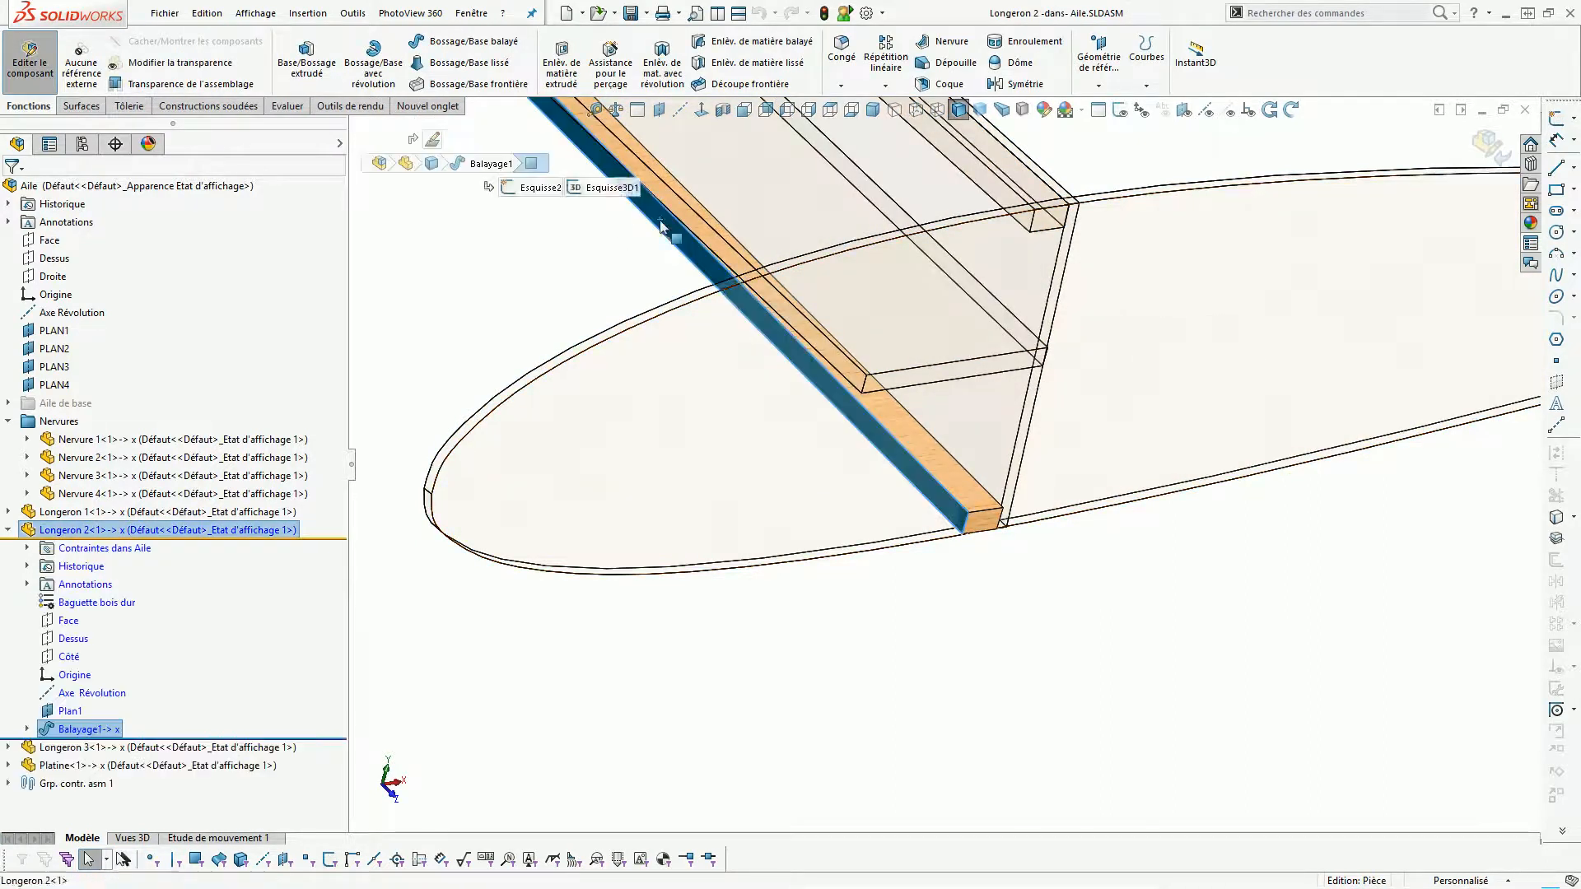
{"action": "left_click", "coordinate": [1557, 117]}
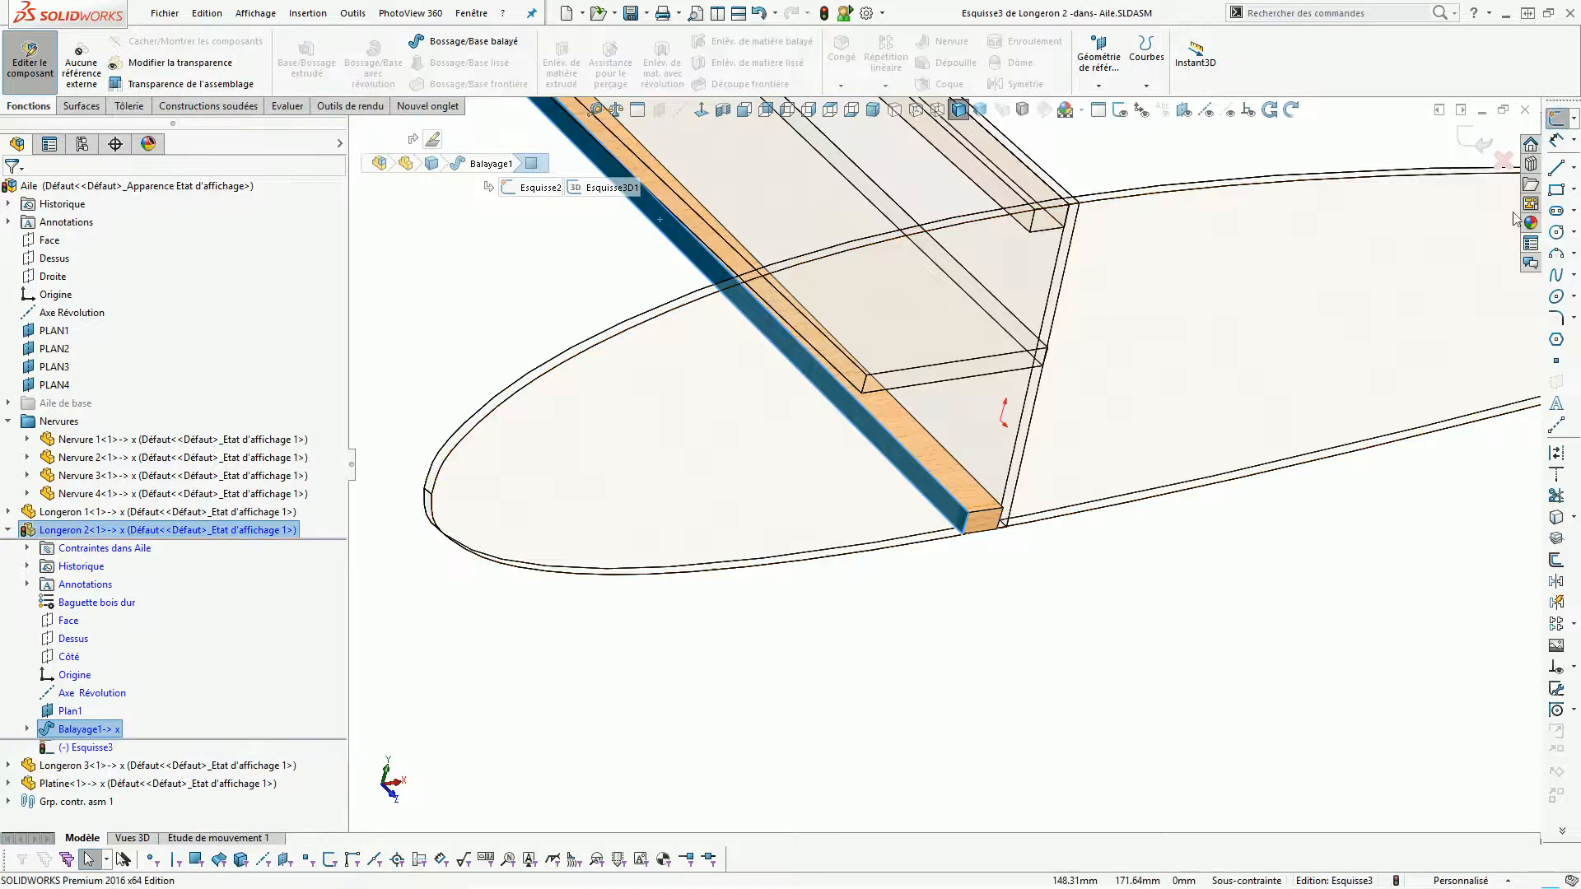
{"action": "left_click", "coordinate": [1553, 542]}
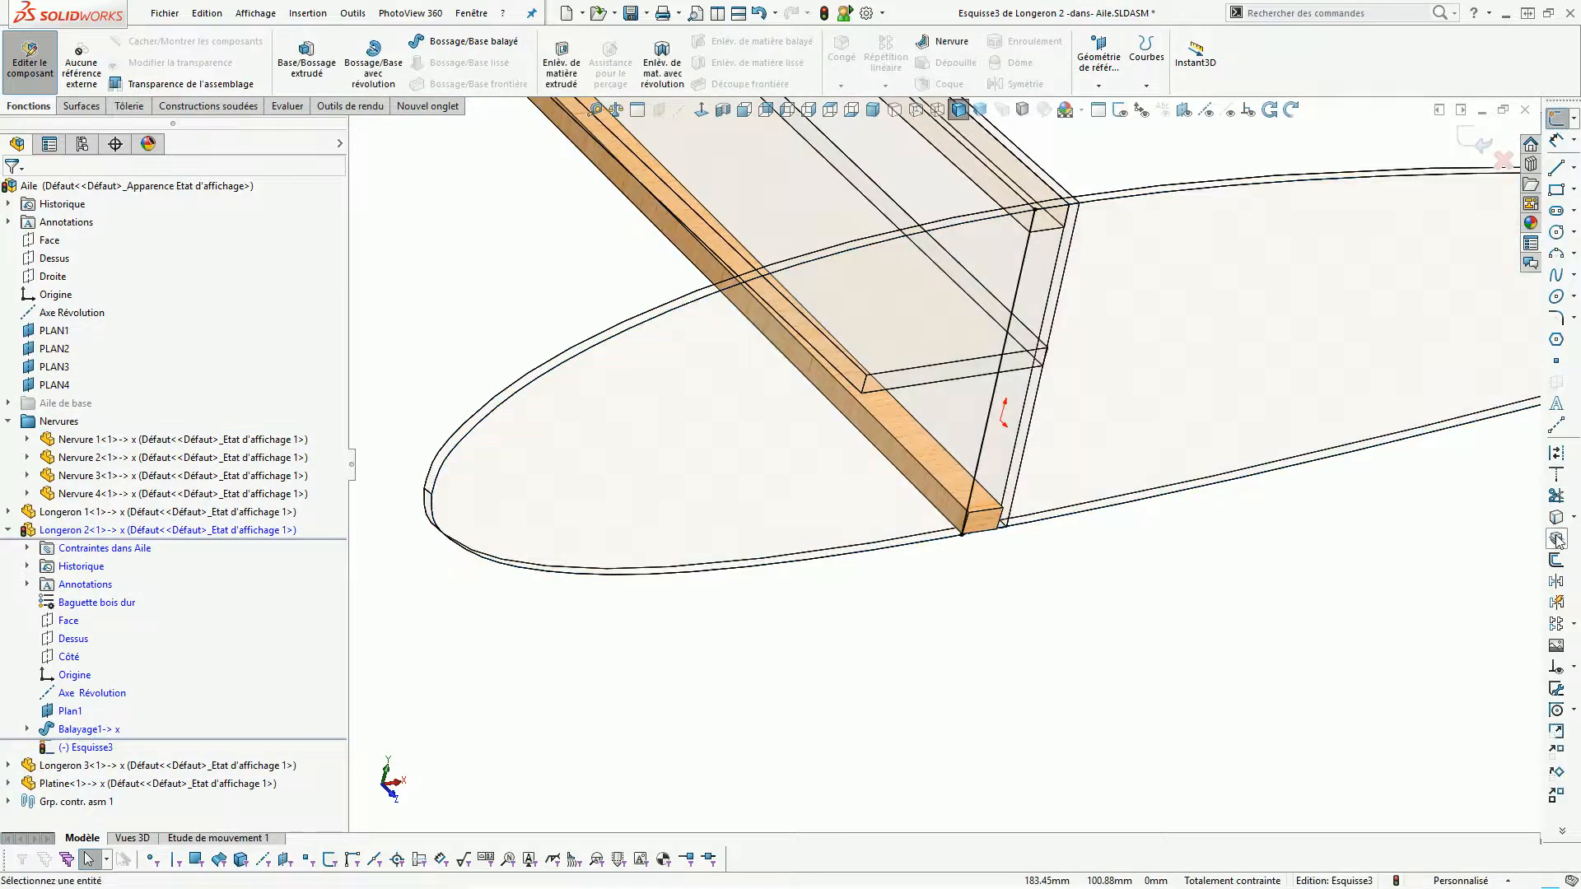
{"action": "left_click", "coordinate": [1482, 141]}
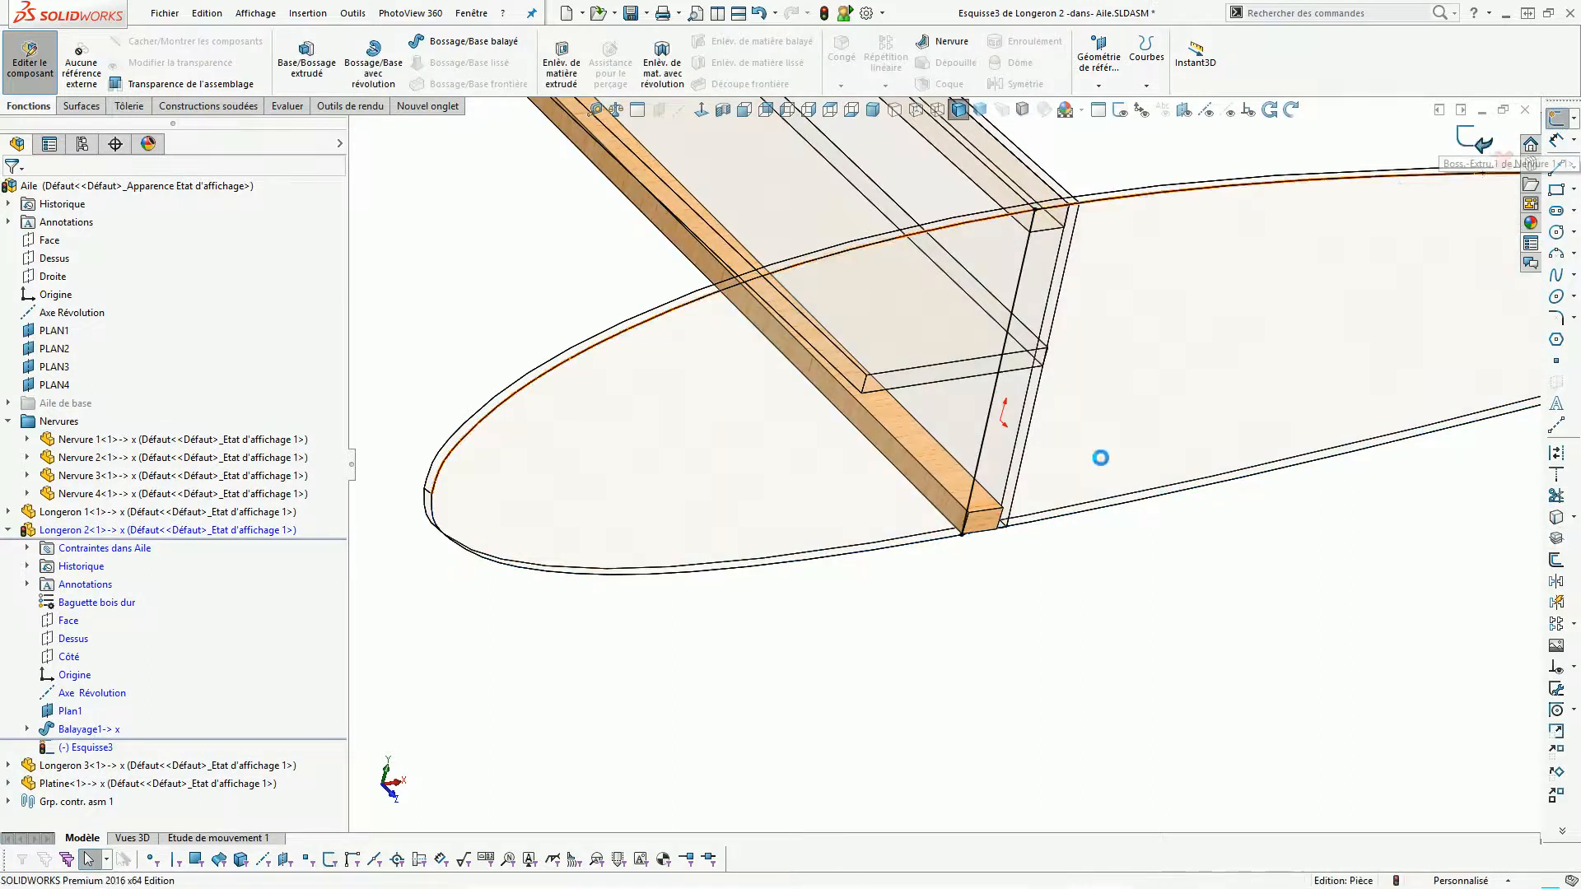
Reopen the intersection sketch of Longeron 2 and extend the line's lower end past the underside of the spar.
{"action": "left_click", "coordinate": [961, 535]}
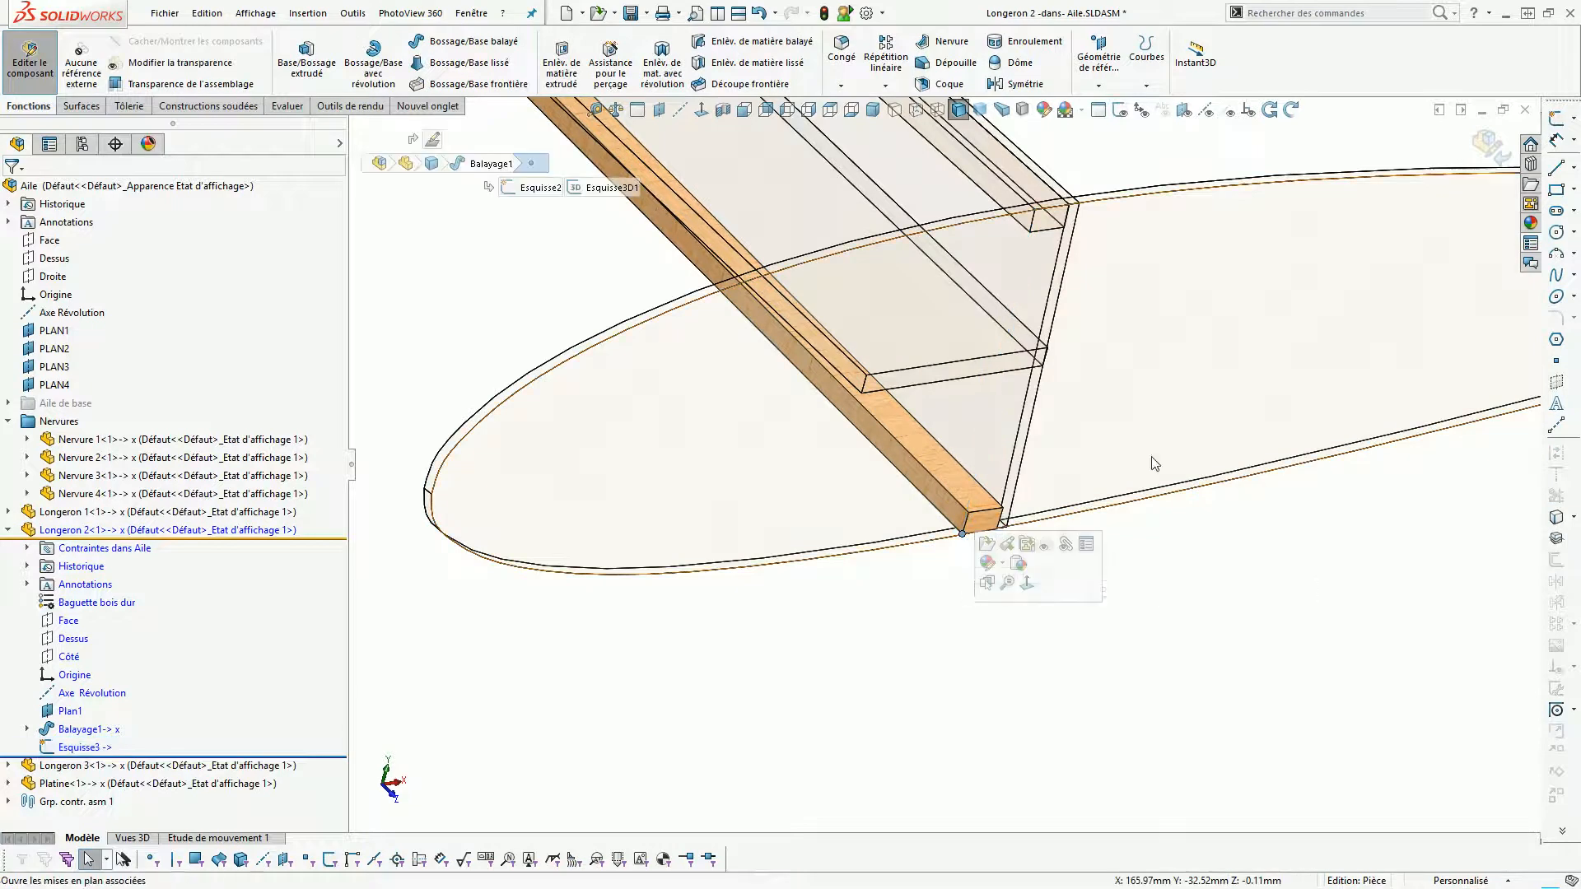
{"action": "left_click", "coordinate": [82, 747]}
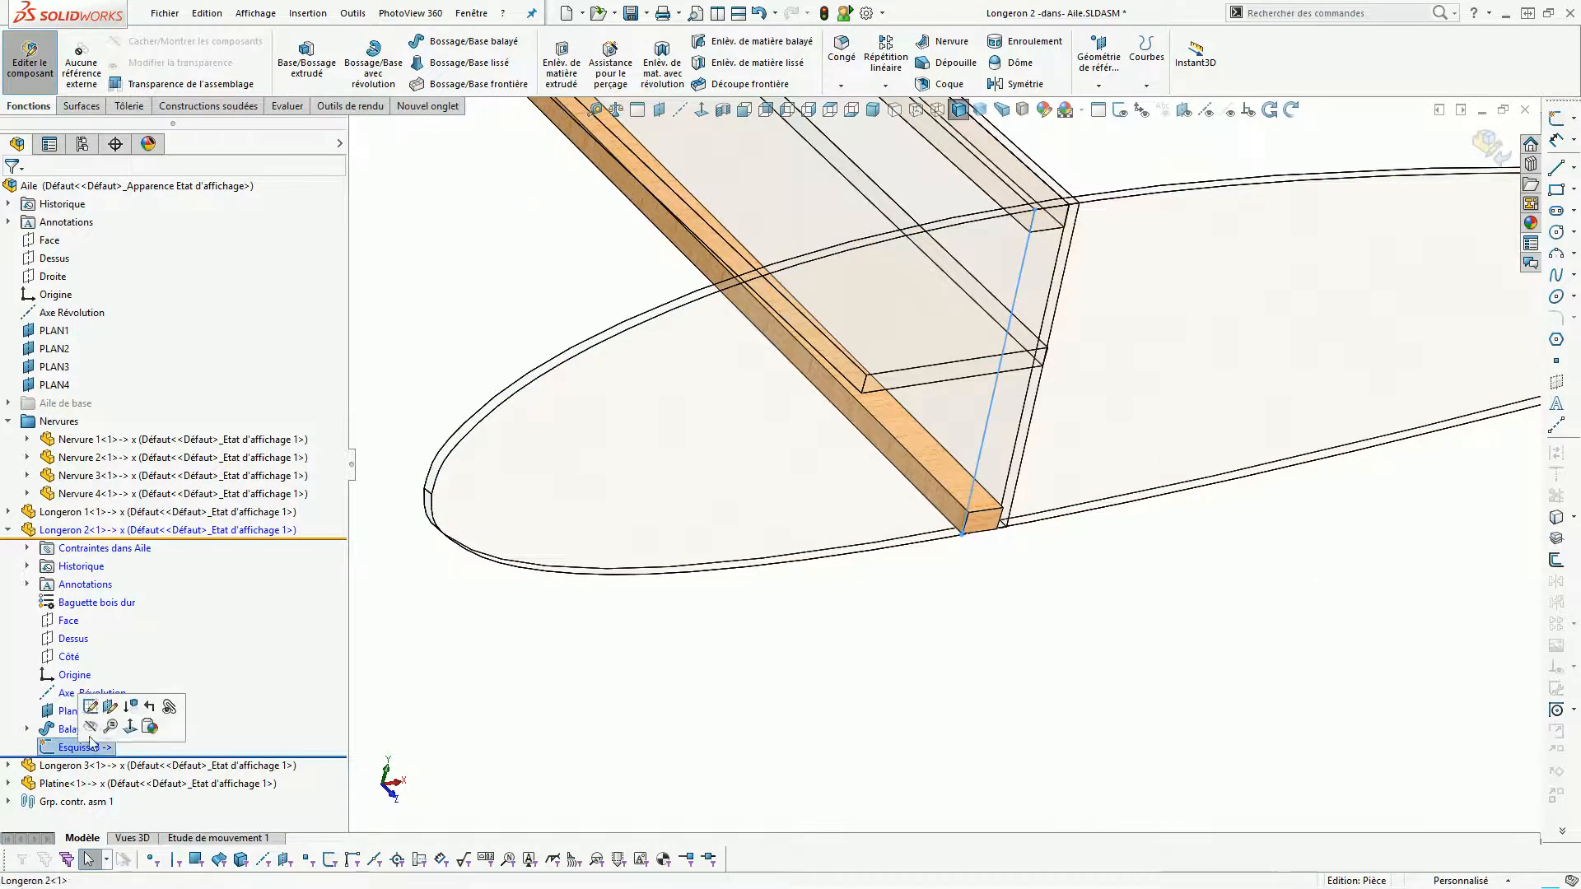
{"action": "left_click", "coordinate": [90, 706]}
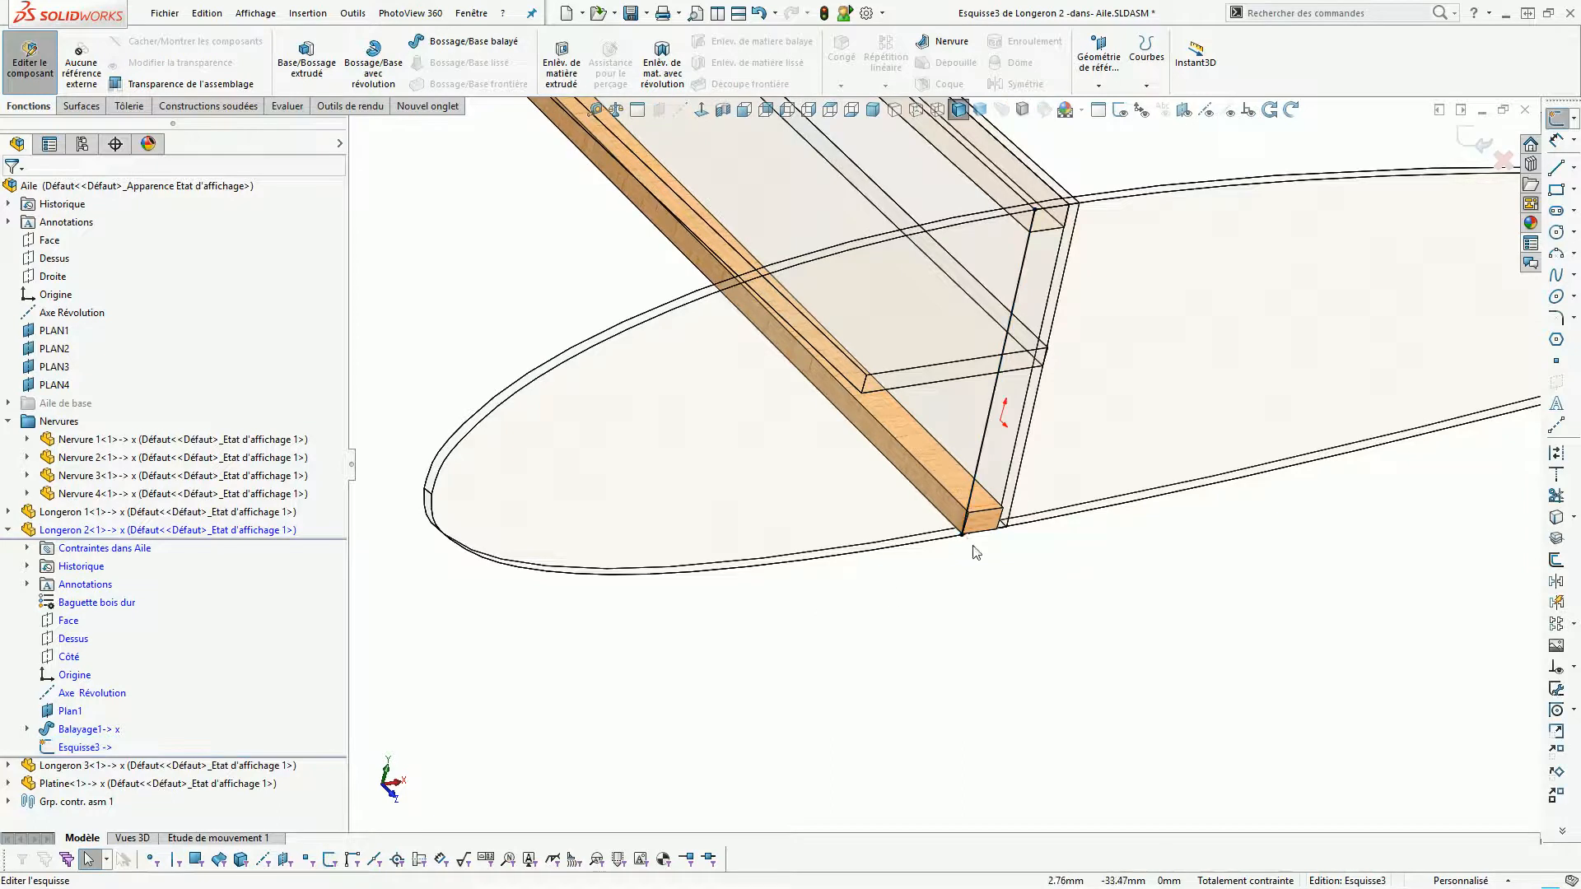
{"action": "left_click_drag", "start_coordinate": [961, 534], "coordinate": [935, 653]}
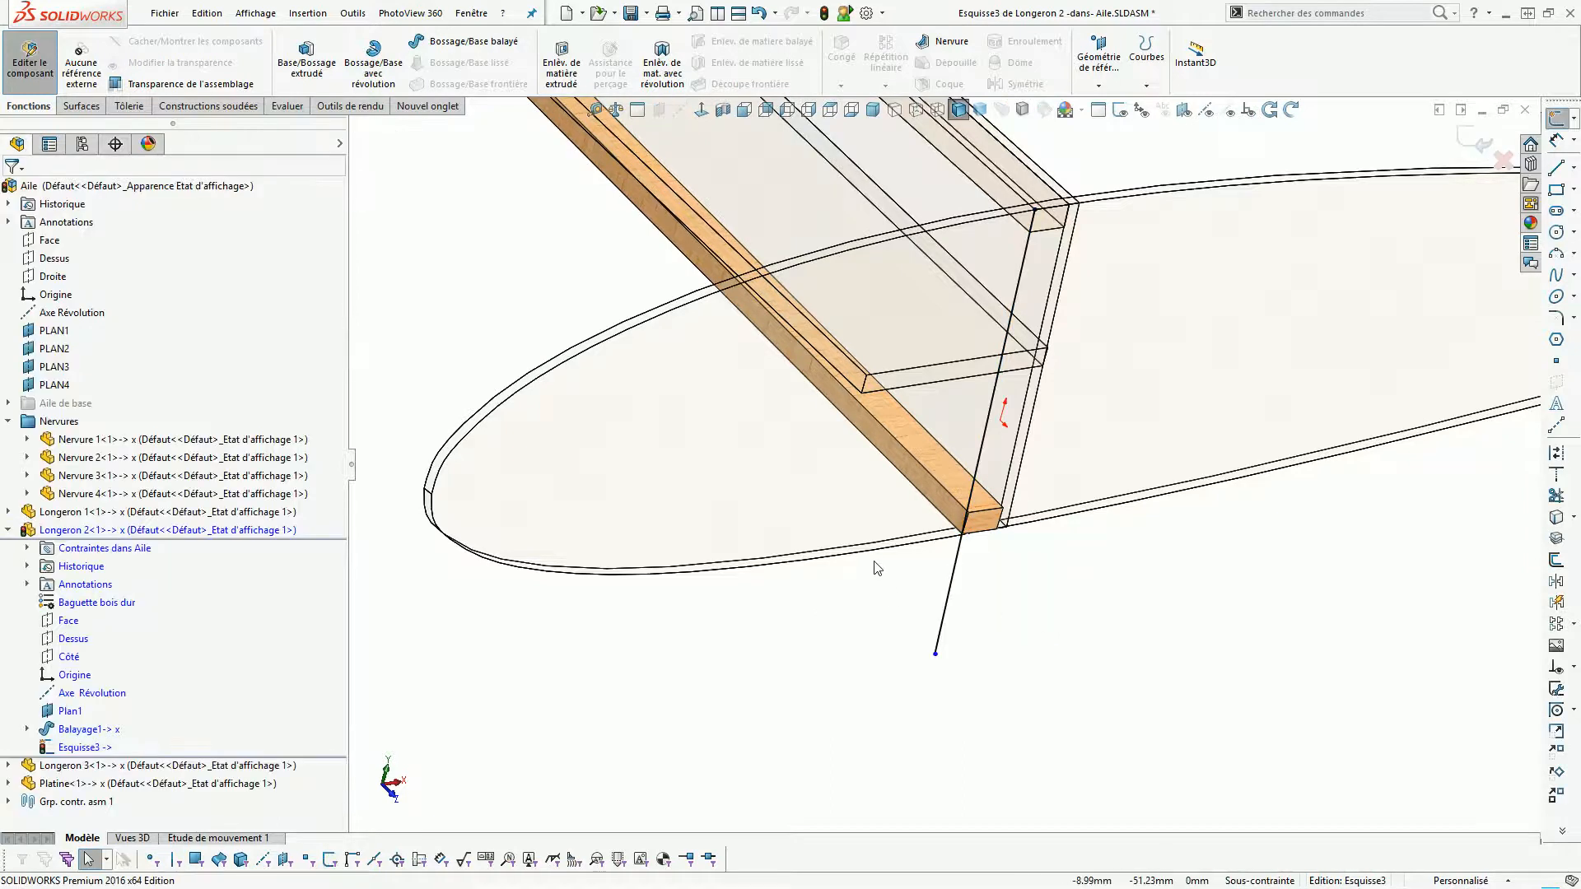
Cut off the end of Longeron 2 protruding beyond Nervure 1 with an extruded cut along the sketched line and return to the assembly.
{"action": "left_click", "coordinate": [563, 56]}
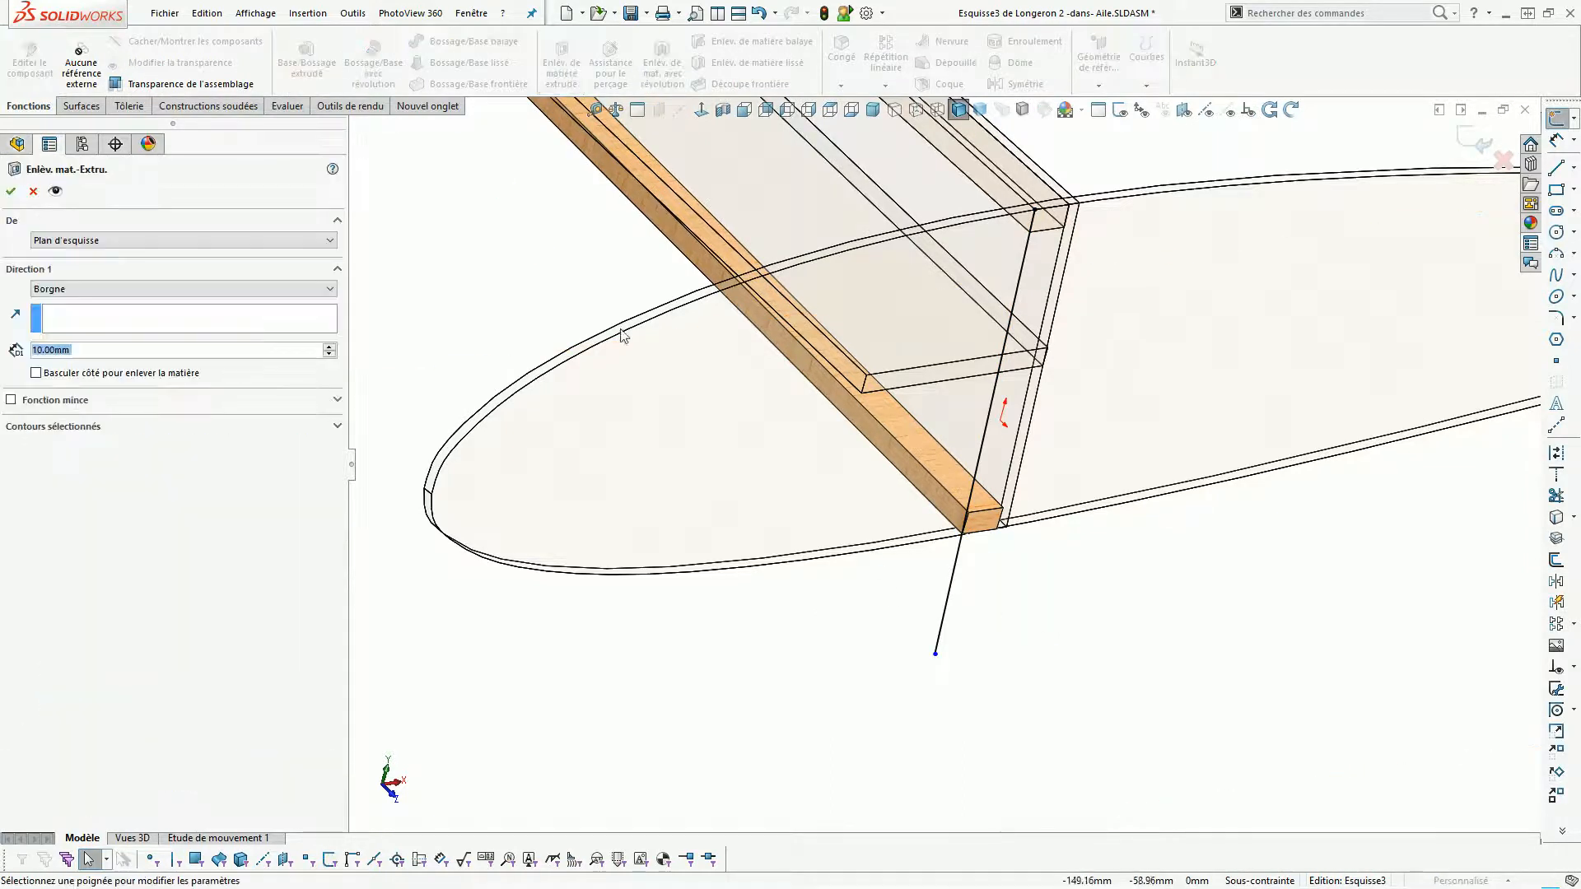
{"action": "left_click", "coordinate": [10, 192]}
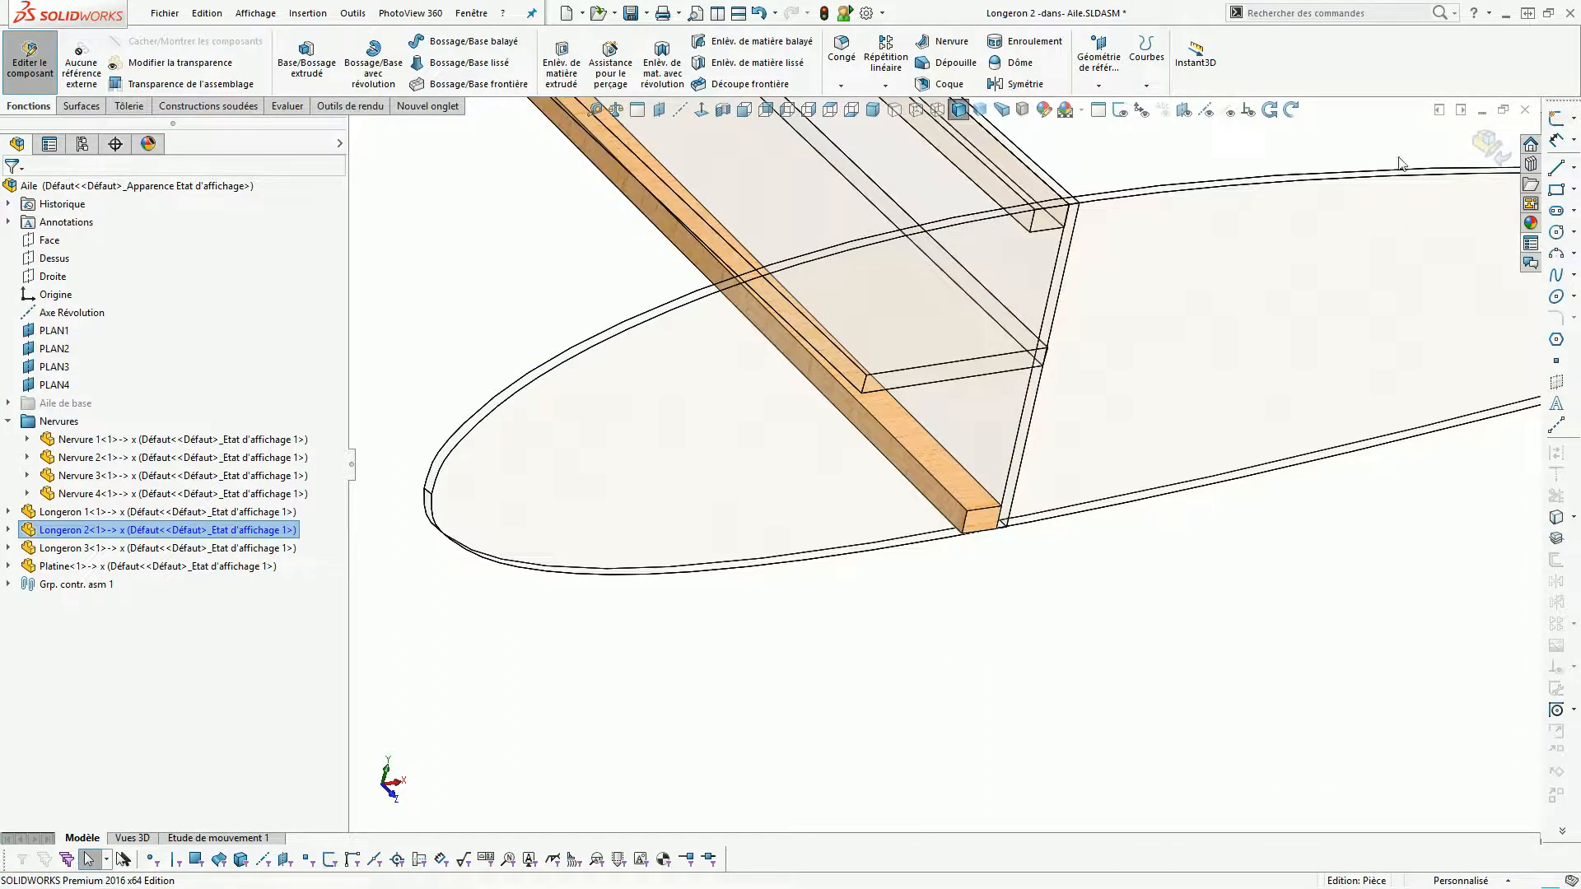
{"action": "left_click", "coordinate": [1487, 144]}
Examine the trimmed end of Longeron 2 against the outer face of Nervure 1 and the surrounding wing structure.
{"action": "scroll", "coordinate": [980, 457], "scroll_direction": "down", "scroll_amount": 6}
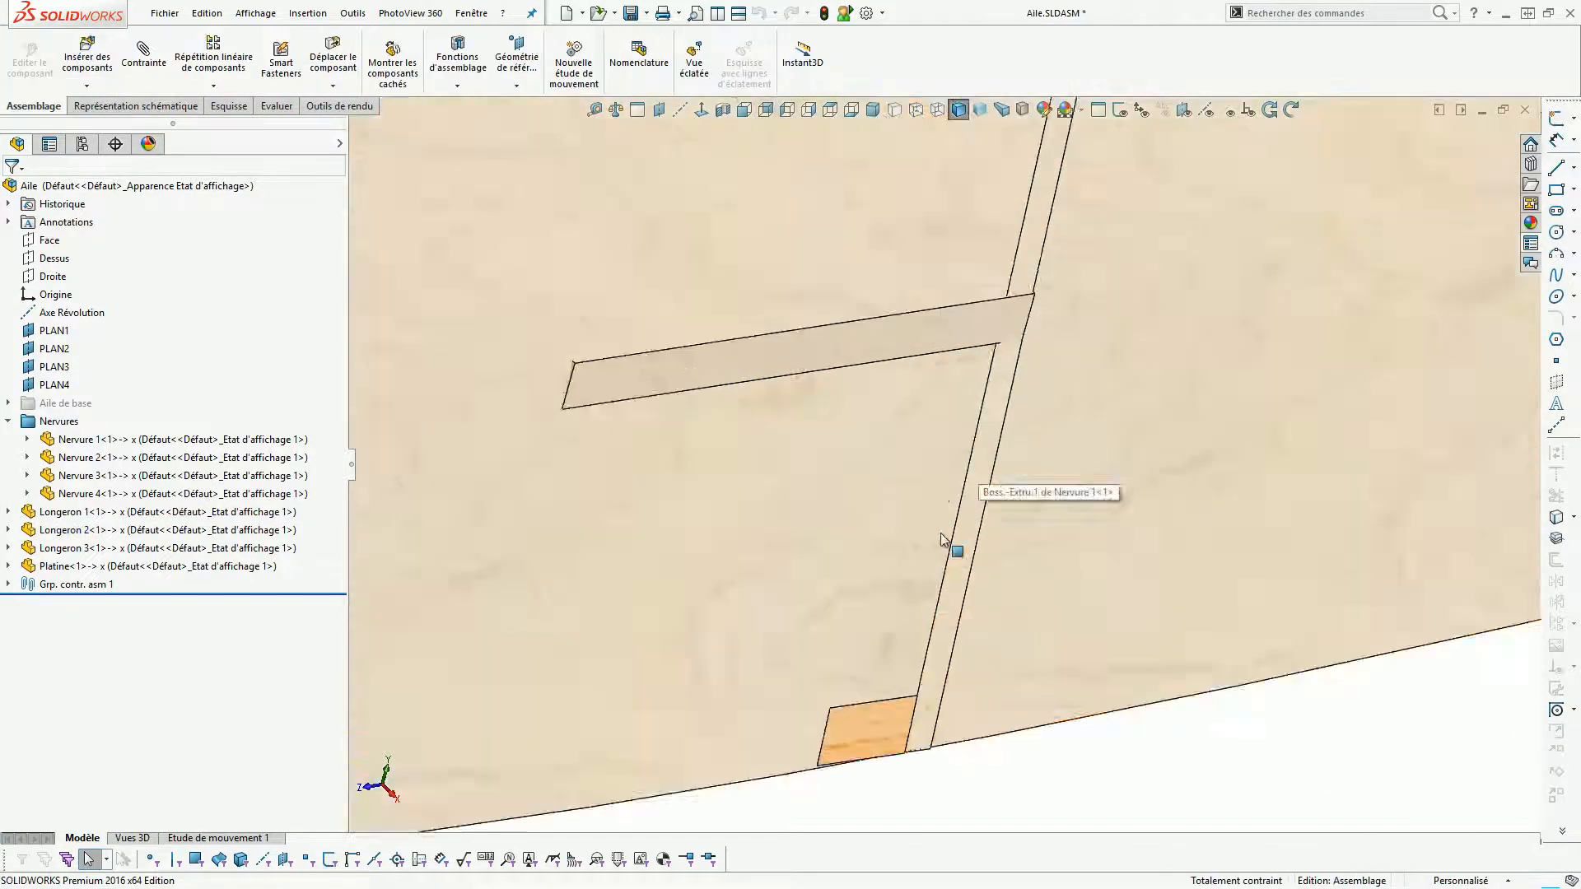
{"action": "scroll", "coordinate": [894, 642], "scroll_direction": "up", "scroll_amount": 7}
{"action": "middle_click_drag", "start_coordinate": [970, 420], "coordinate": [925, 387]}
{"action": "left_click", "coordinate": [1014, 391]}
{"action": "left_click", "coordinate": [1044, 540]}
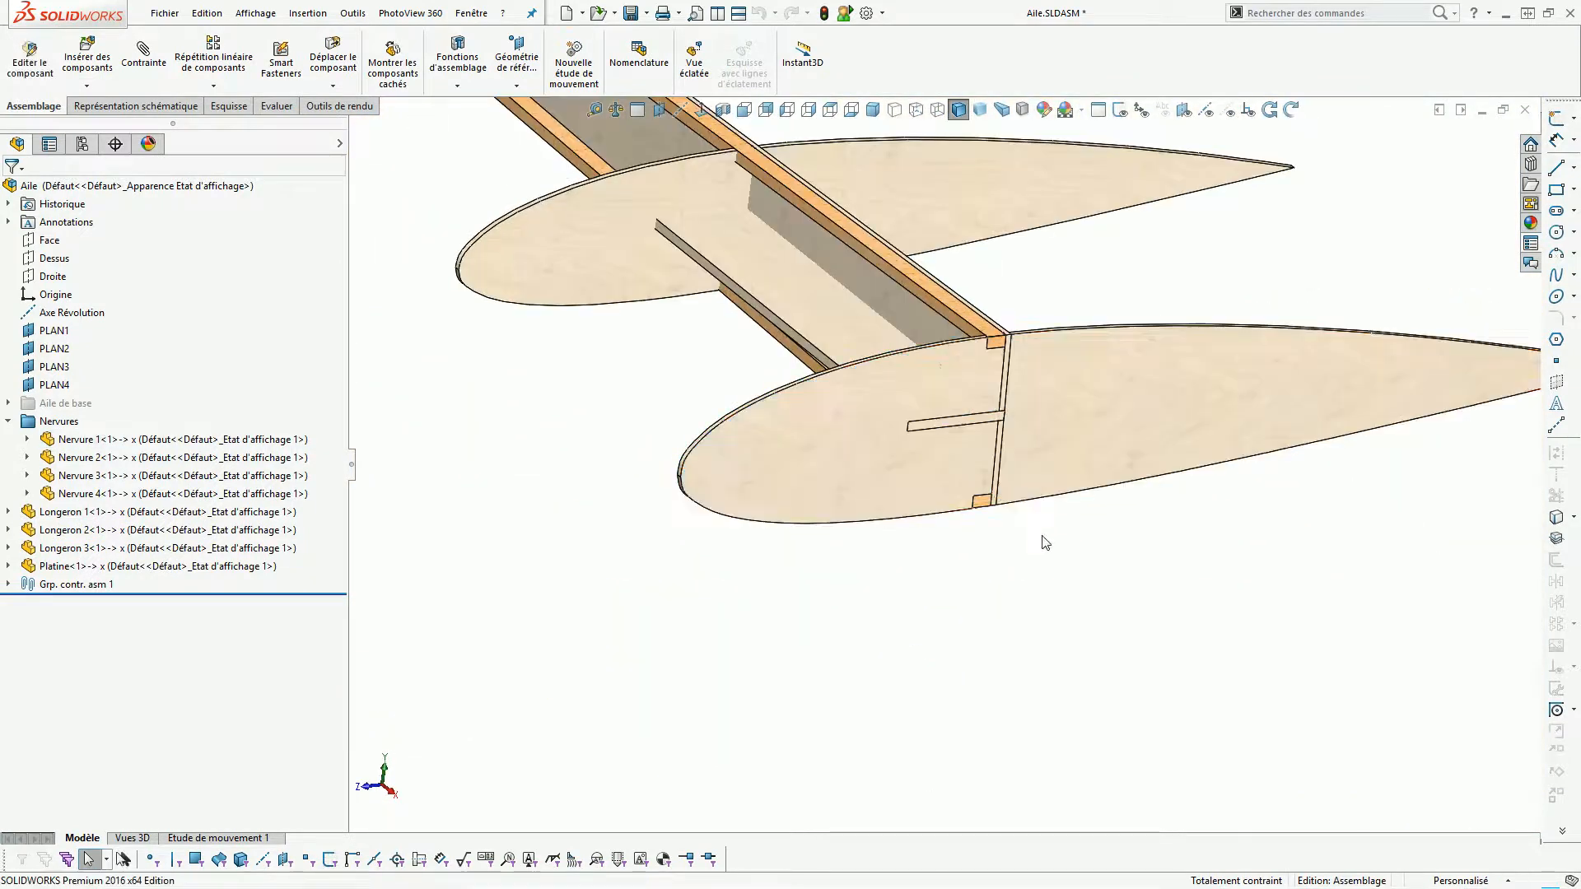
{"action": "scroll", "coordinate": [1054, 407], "scroll_direction": "down", "scroll_amount": 2}
{"action": "scroll", "coordinate": [1027, 393], "scroll_direction": "up", "scroll_amount": 4}
{"action": "scroll", "coordinate": [1005, 399], "scroll_direction": "down", "scroll_amount": 2}
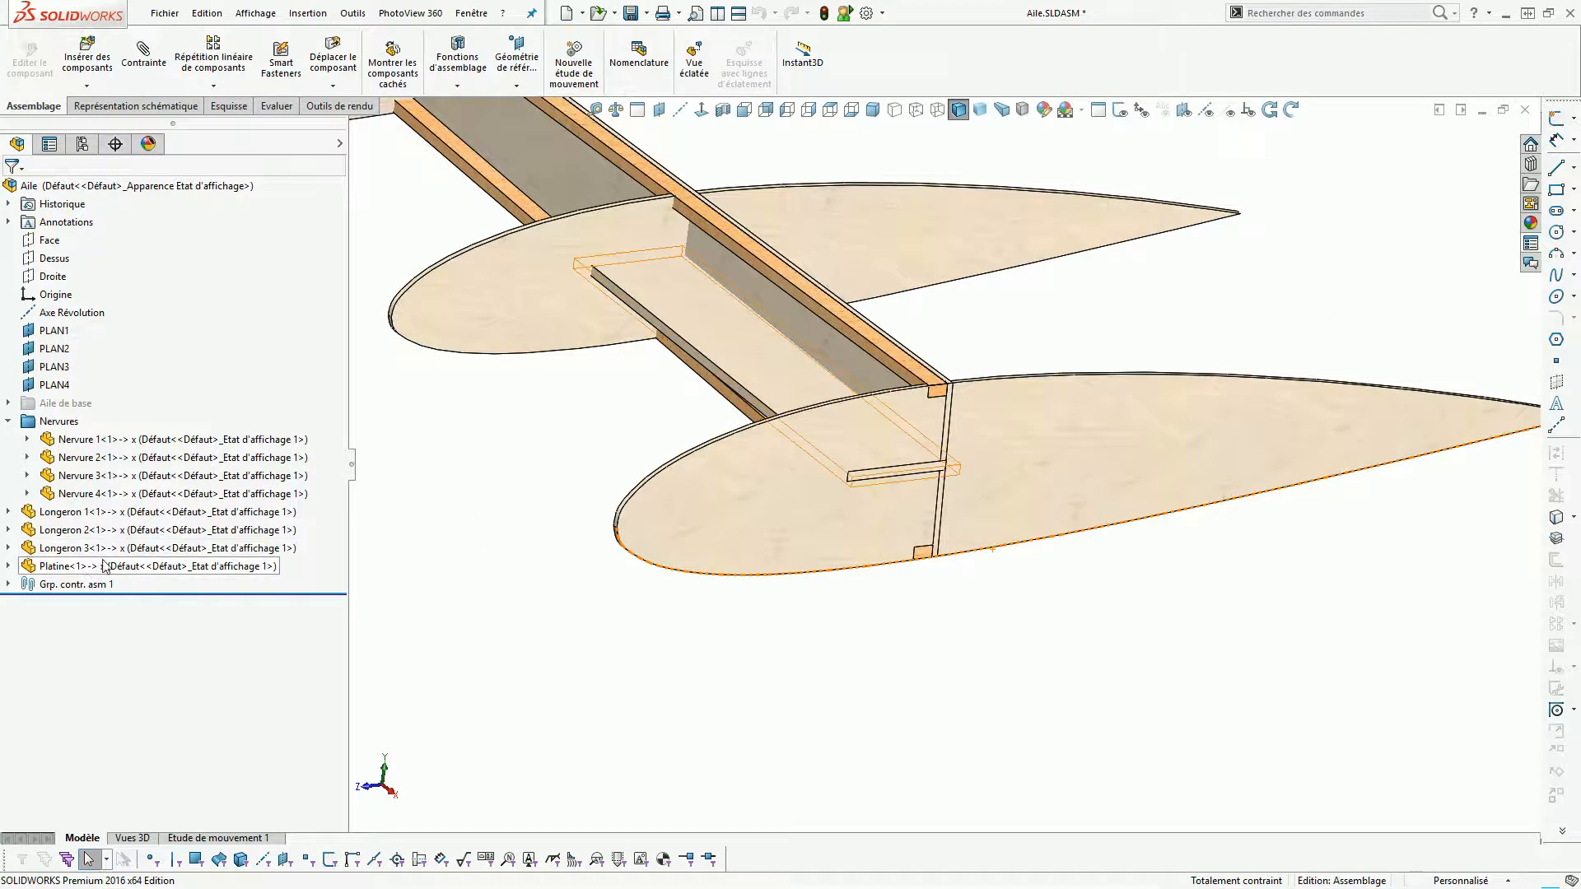
Open Longeron 2 as its own part and break all external references of its extruded cut.
{"action": "left_click", "coordinate": [715, 380]}
{"action": "left_click", "coordinate": [761, 292]}
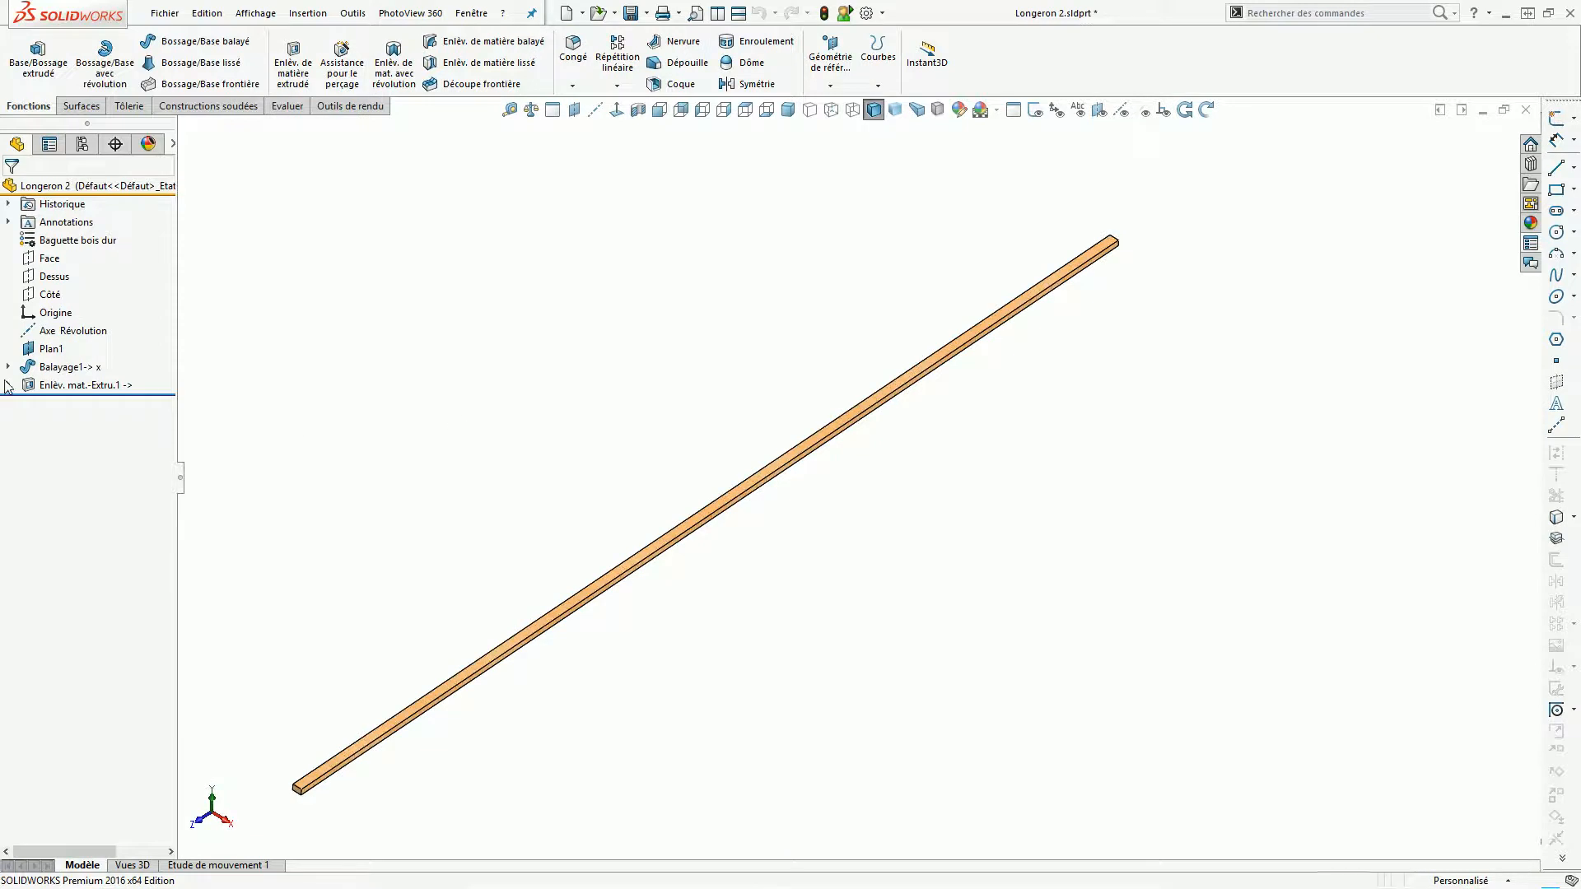
{"action": "left_click", "coordinate": [39, 387]}
{"action": "left_click", "coordinate": [107, 436]}
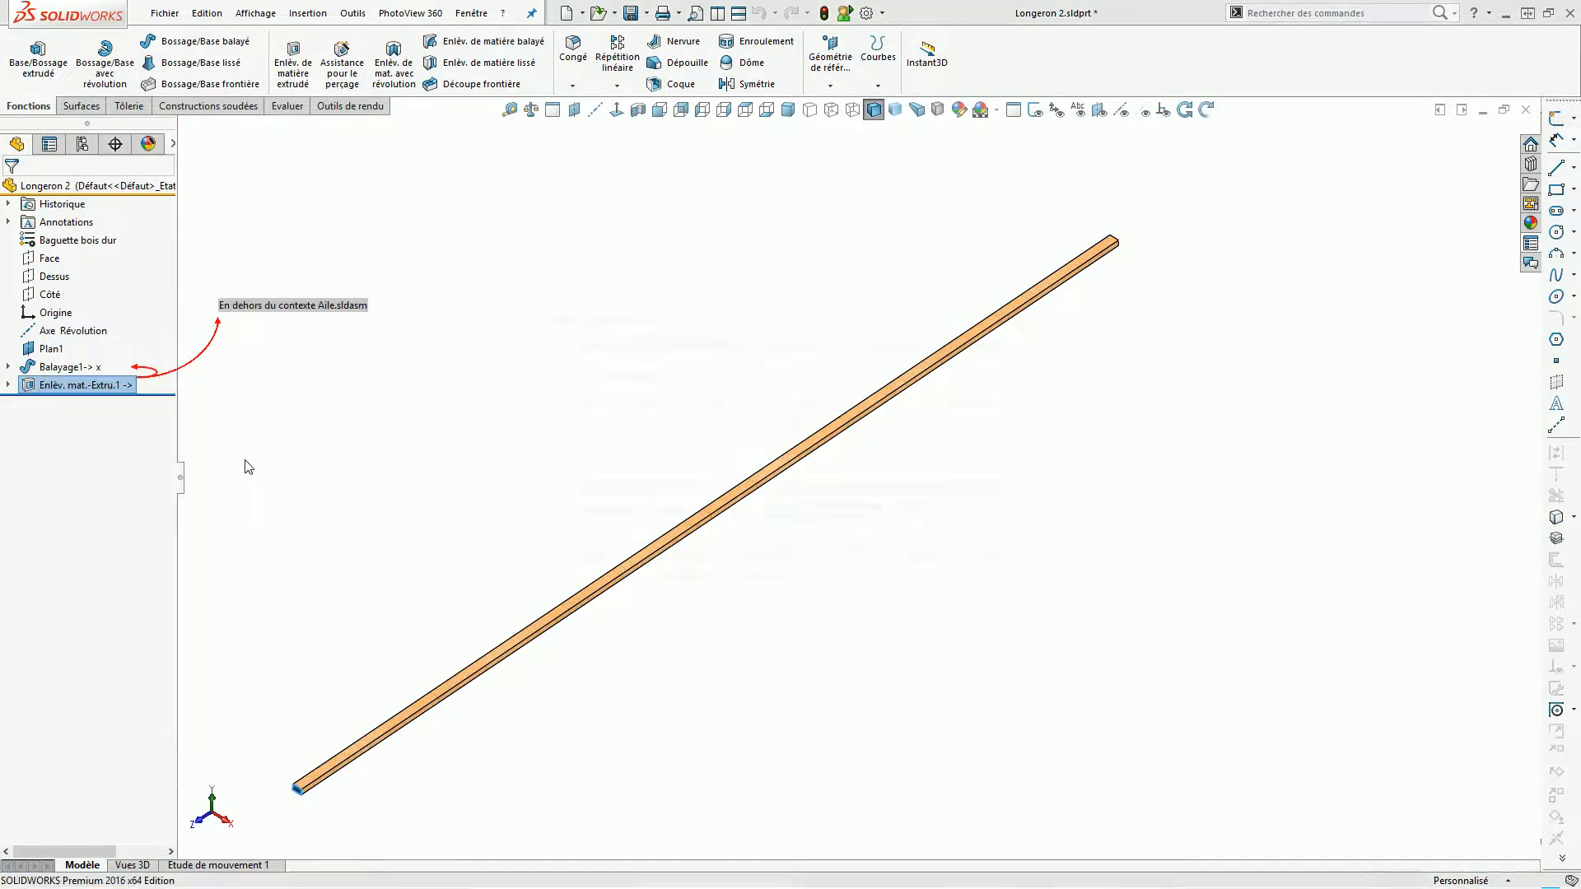
{"action": "left_click", "coordinate": [586, 560]}
{"action": "left_click", "coordinate": [833, 489]}
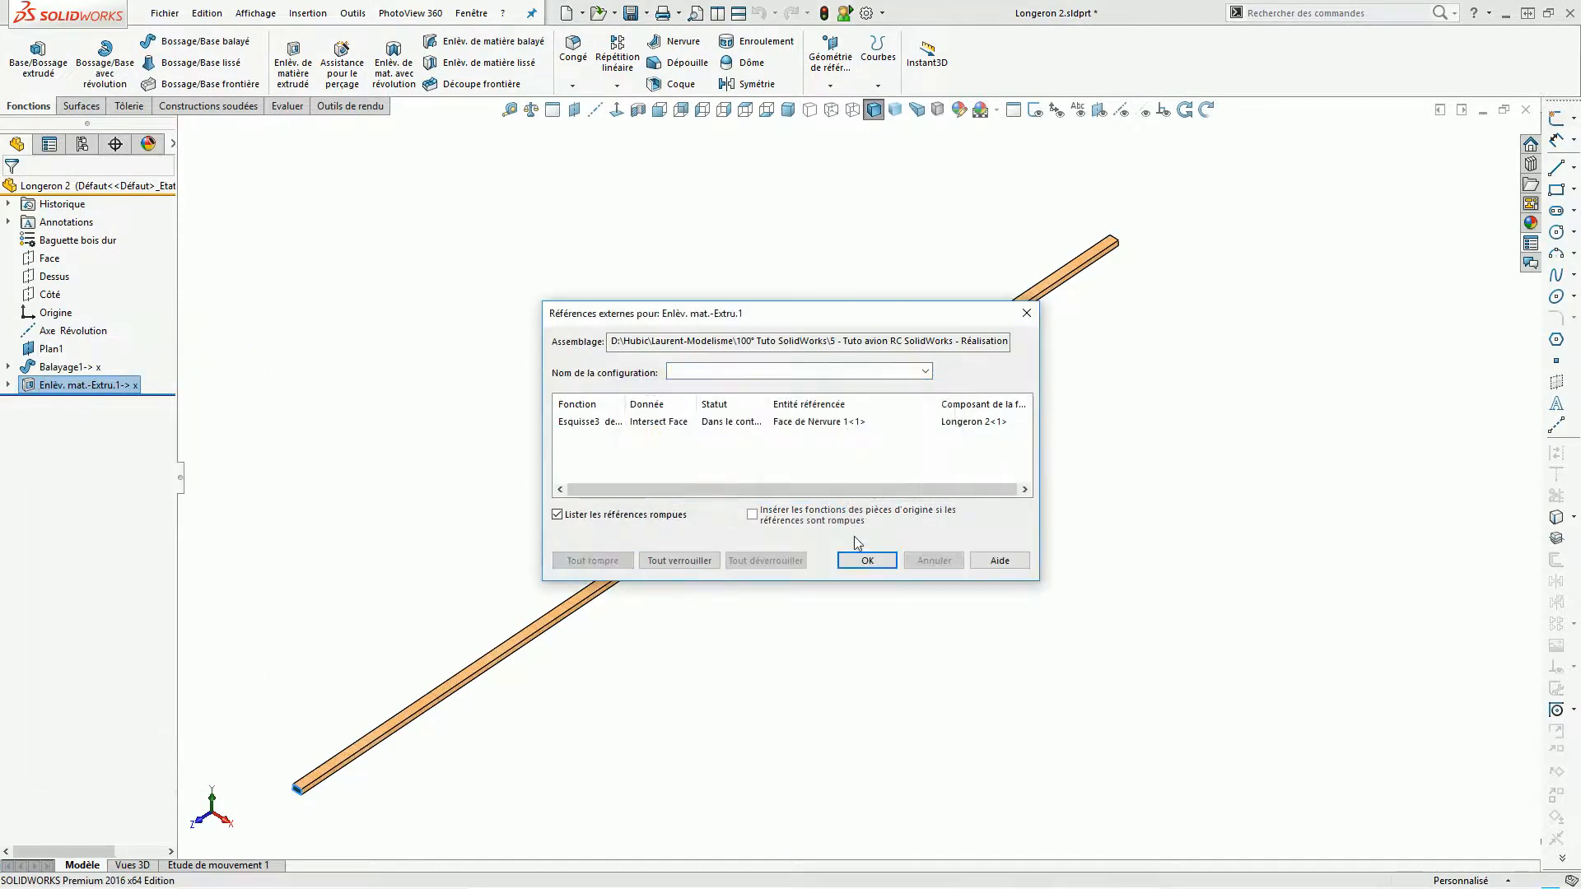
{"action": "left_click", "coordinate": [864, 561]}
Close the Longeron 2 part and save the Aile wing assembly.
{"action": "left_click", "coordinate": [1523, 109]}
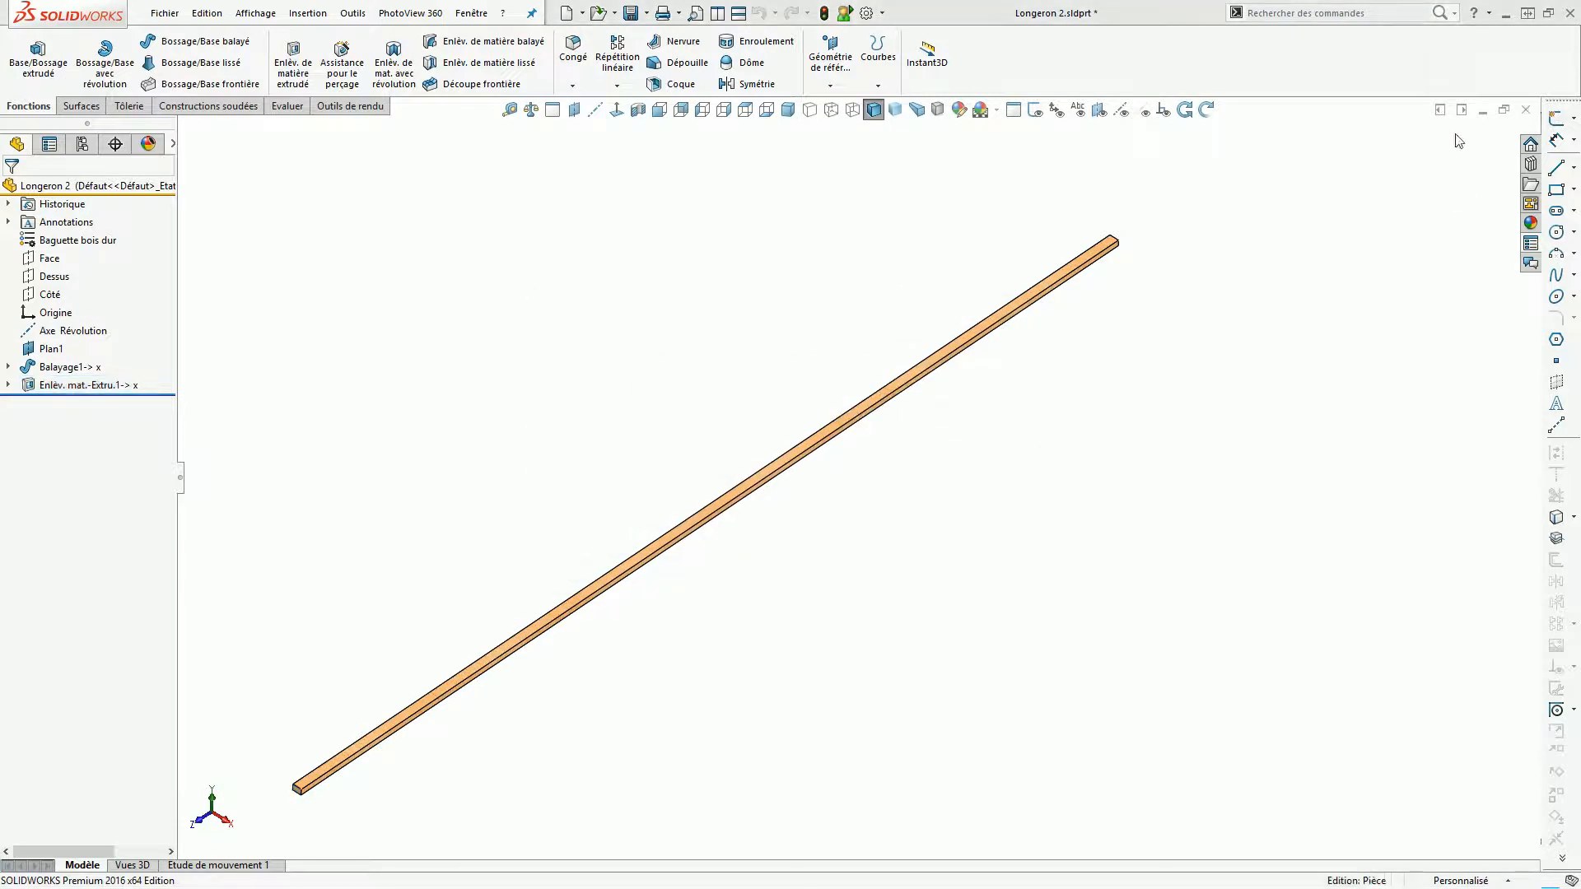
{"action": "left_click", "coordinate": [765, 448]}
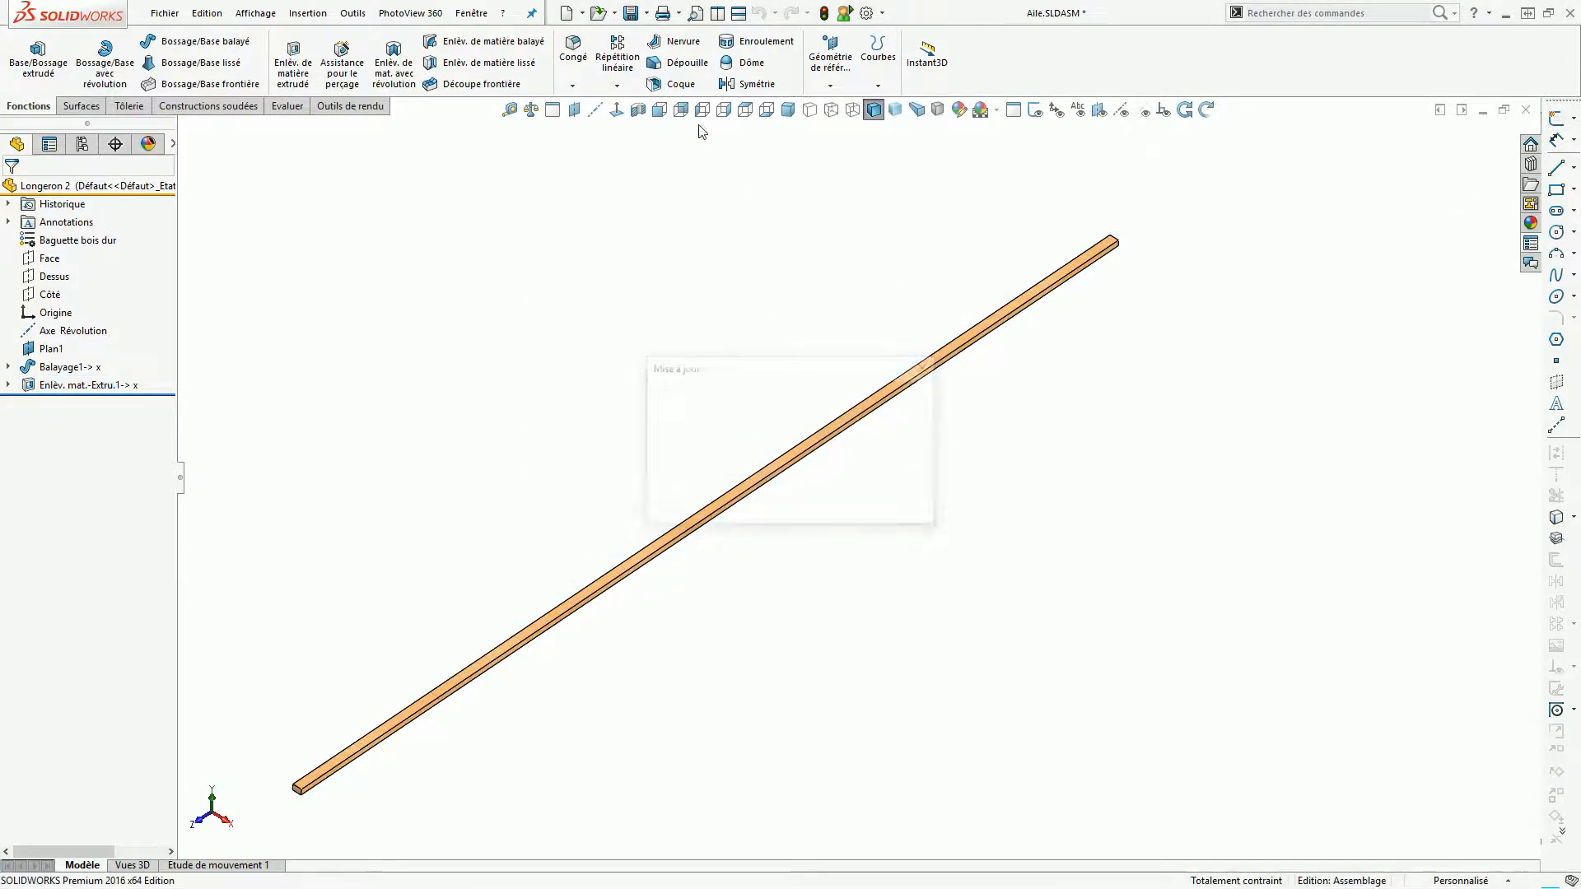
{"action": "left_click", "coordinate": [631, 13]}
{"action": "scroll", "coordinate": [847, 301], "scroll_direction": "up", "scroll_amount": 6}
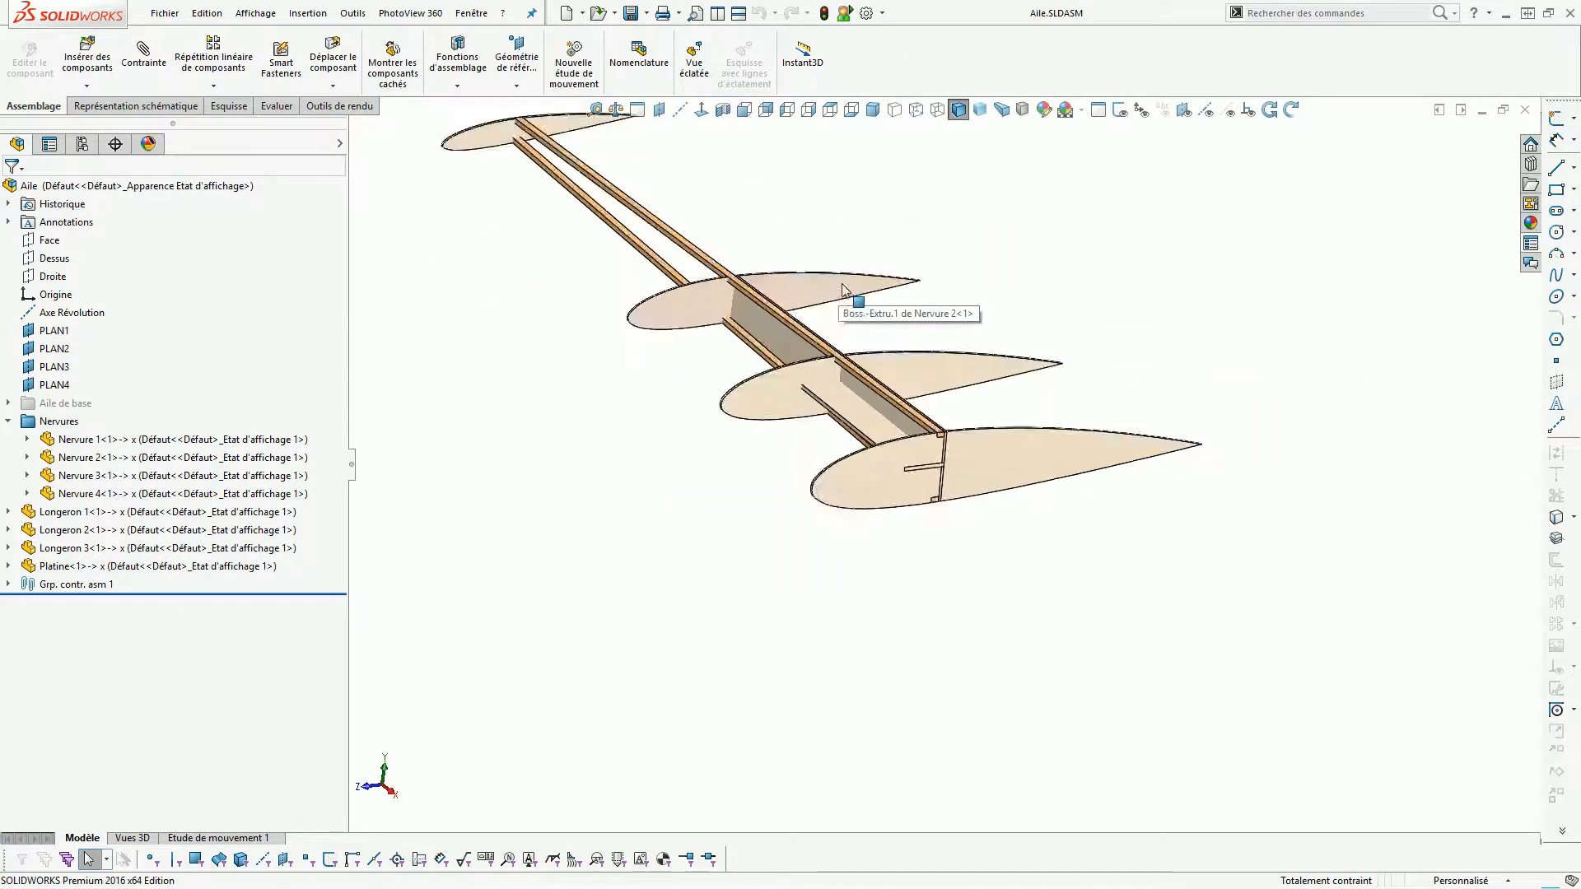
Examine how the end of the Platine plate sits in Nervure 1 and relative to the surrounding spars.
{"action": "mouse_move", "coordinate": [840, 430]}
{"action": "middle_mouse_down"}
{"action": "mouse_move", "coordinate": [884, 450]}
{"action": "mouse_move", "coordinate": [851, 434]}
{"action": "middle_mouse_up"}
{"action": "scroll", "coordinate": [906, 412], "scroll_direction": "down", "scroll_amount": 8}
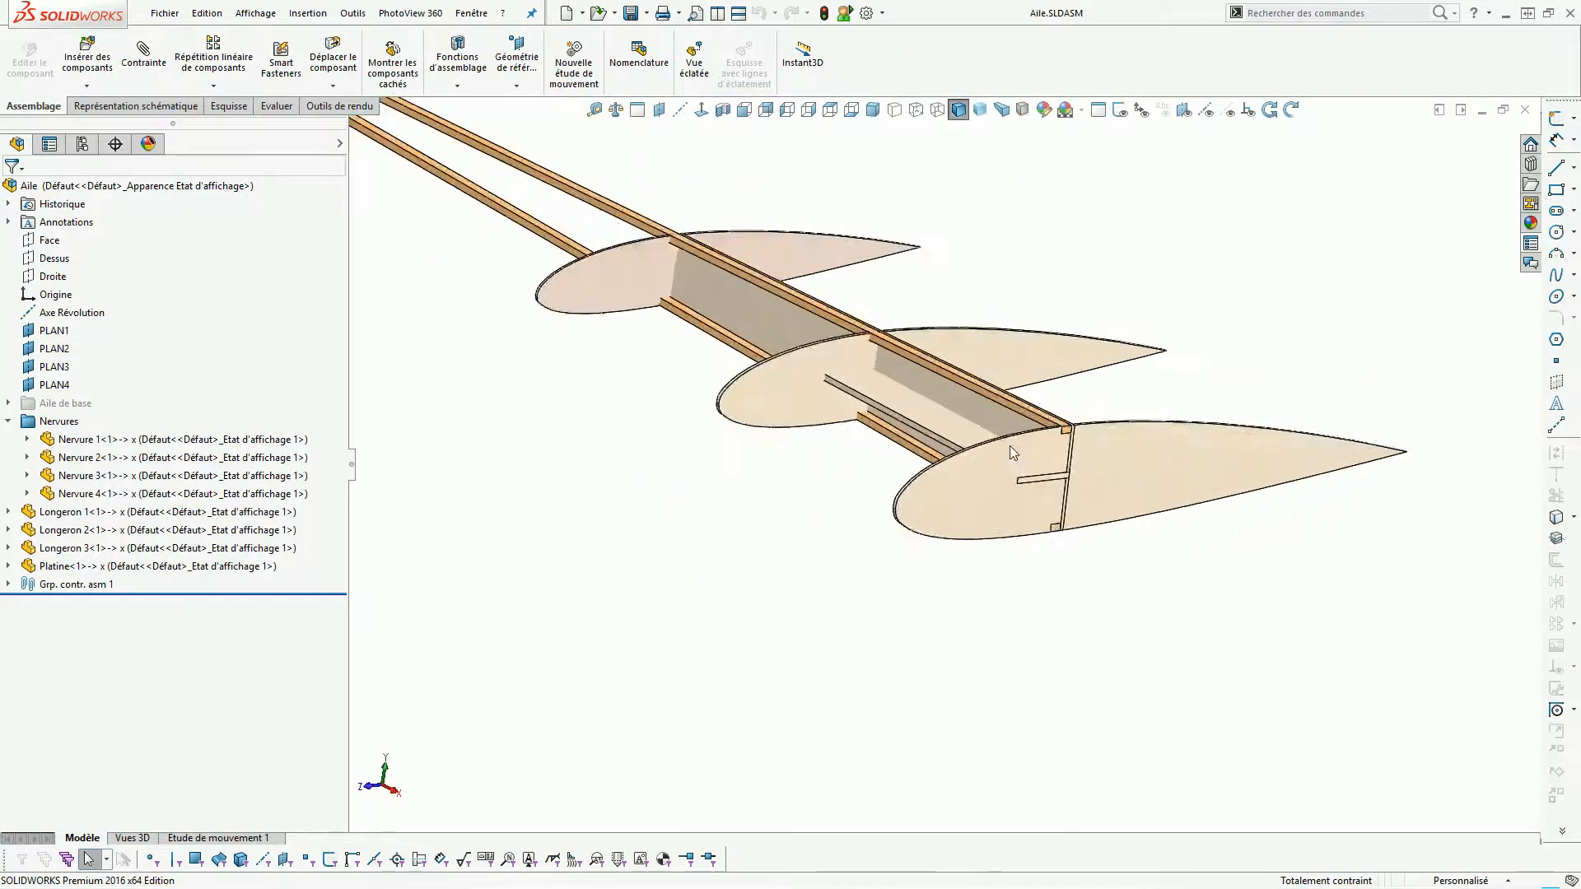
{"action": "middle_click_drag", "start_coordinate": [997, 625], "coordinate": [953, 437]}
{"action": "left_click", "coordinate": [975, 472]}
{"action": "scroll", "coordinate": [974, 469], "scroll_direction": "down", "scroll_amount": 3}
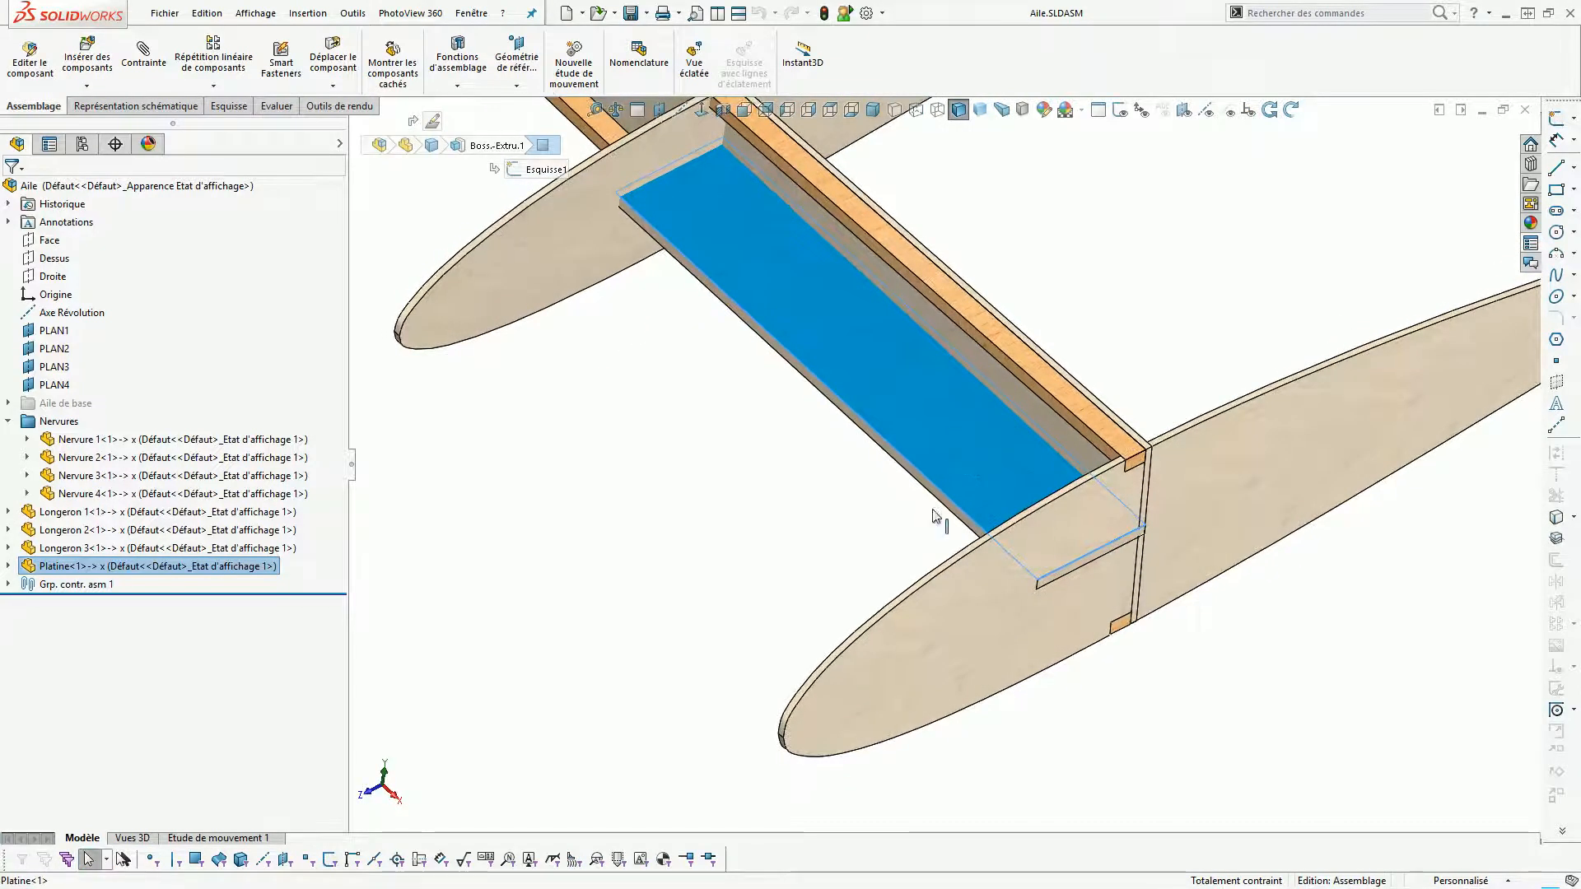
{"action": "middle_click_drag", "start_coordinate": [939, 539], "coordinate": [988, 589]}
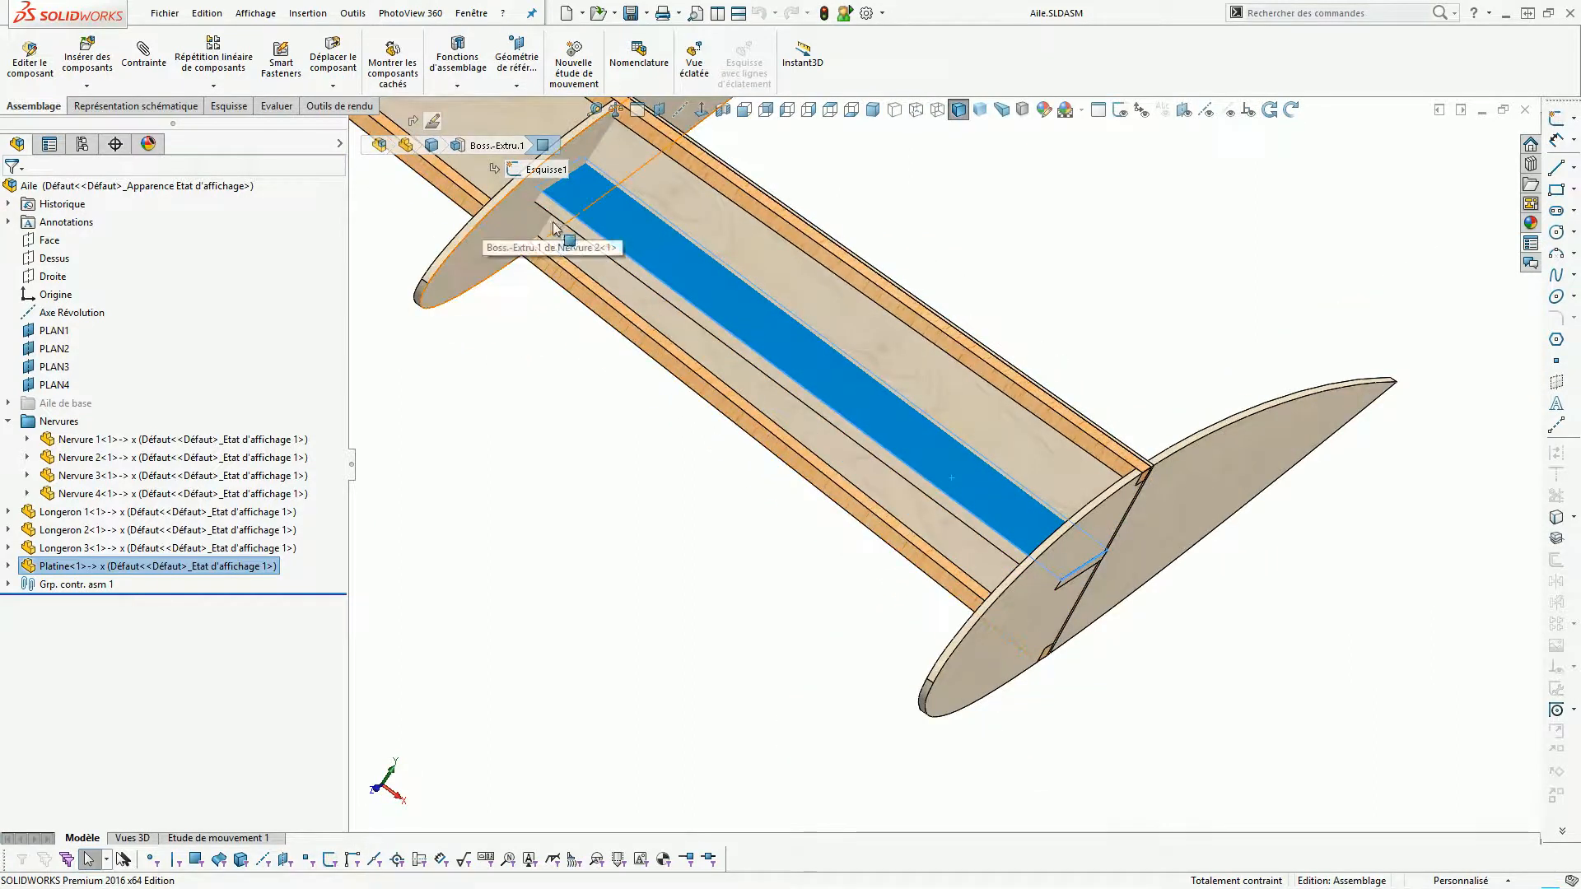
{"action": "middle_click_drag", "start_coordinate": [609, 247], "coordinate": [696, 219]}
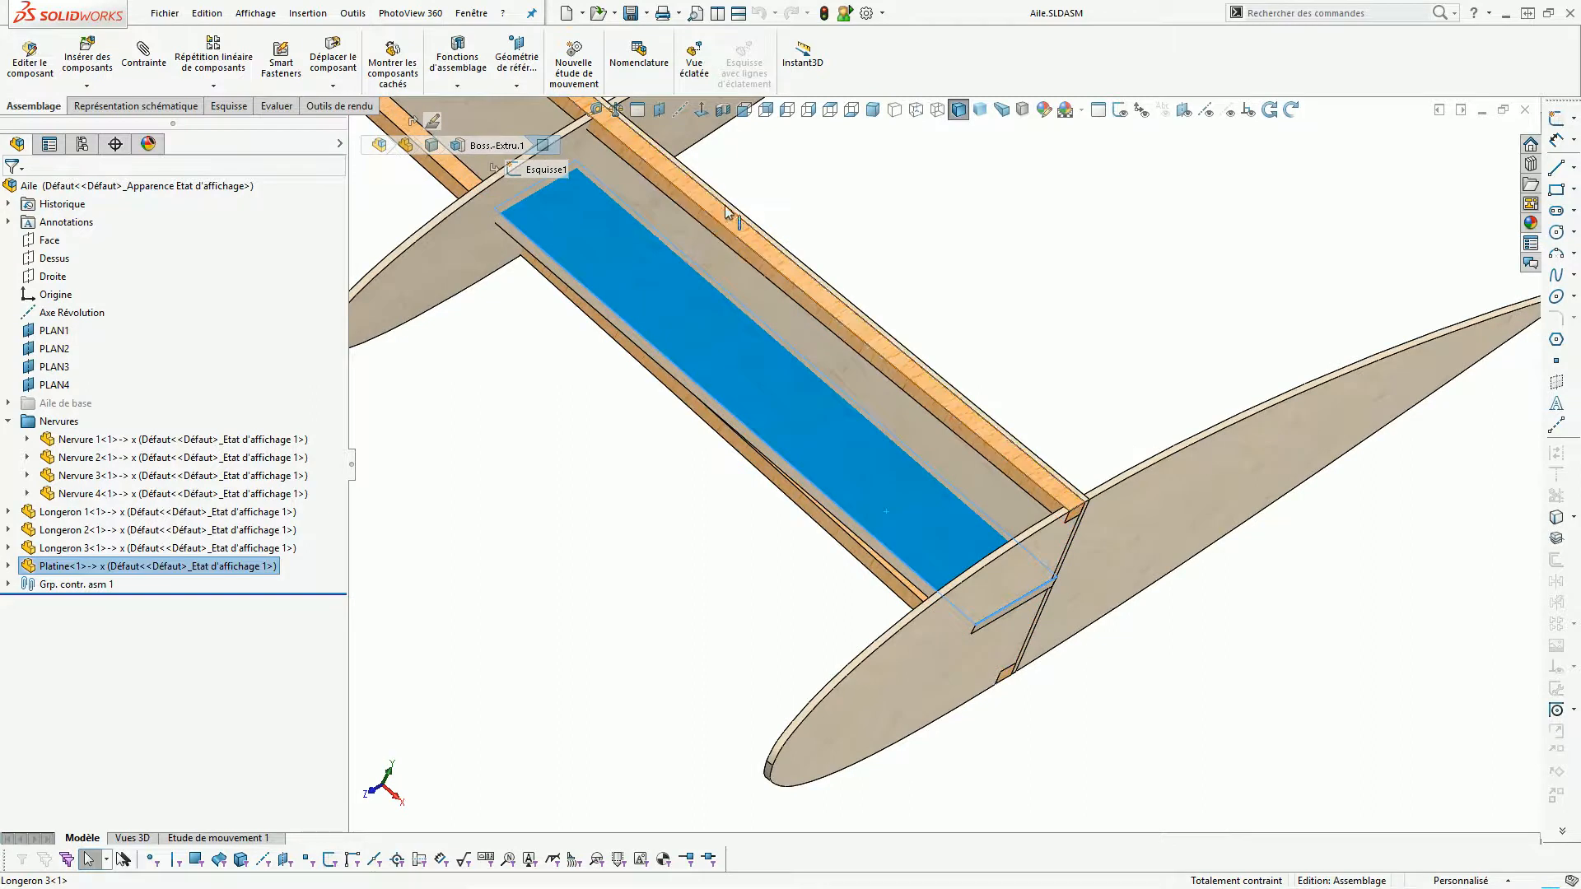
{"action": "key", "text": "ctrl+8"}
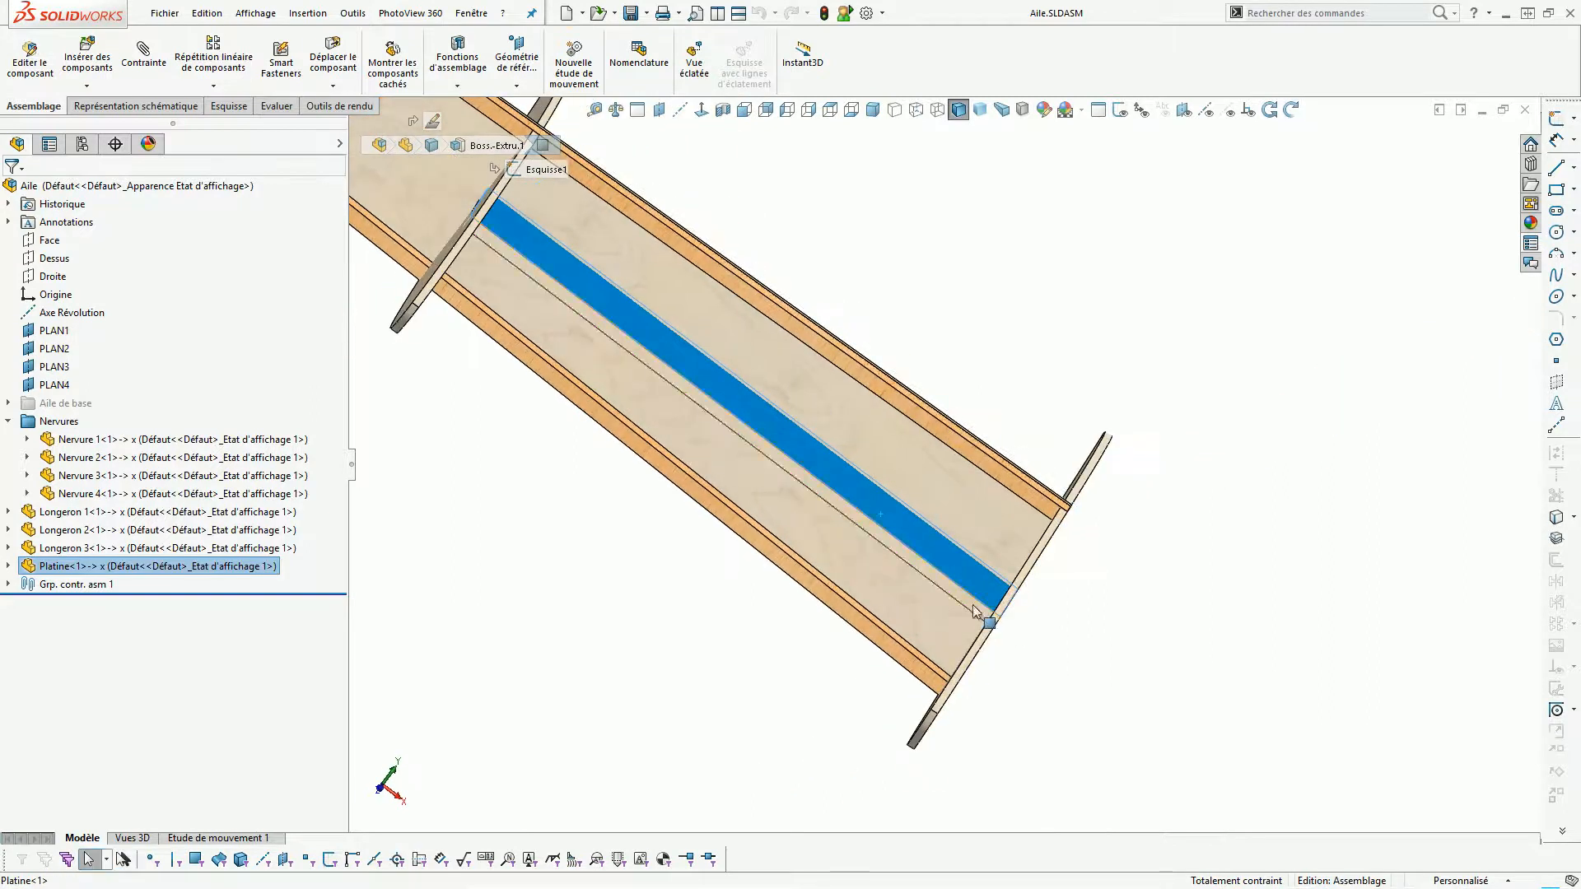
{"action": "middle_click_drag", "start_coordinate": [988, 622], "coordinate": [987, 589]}
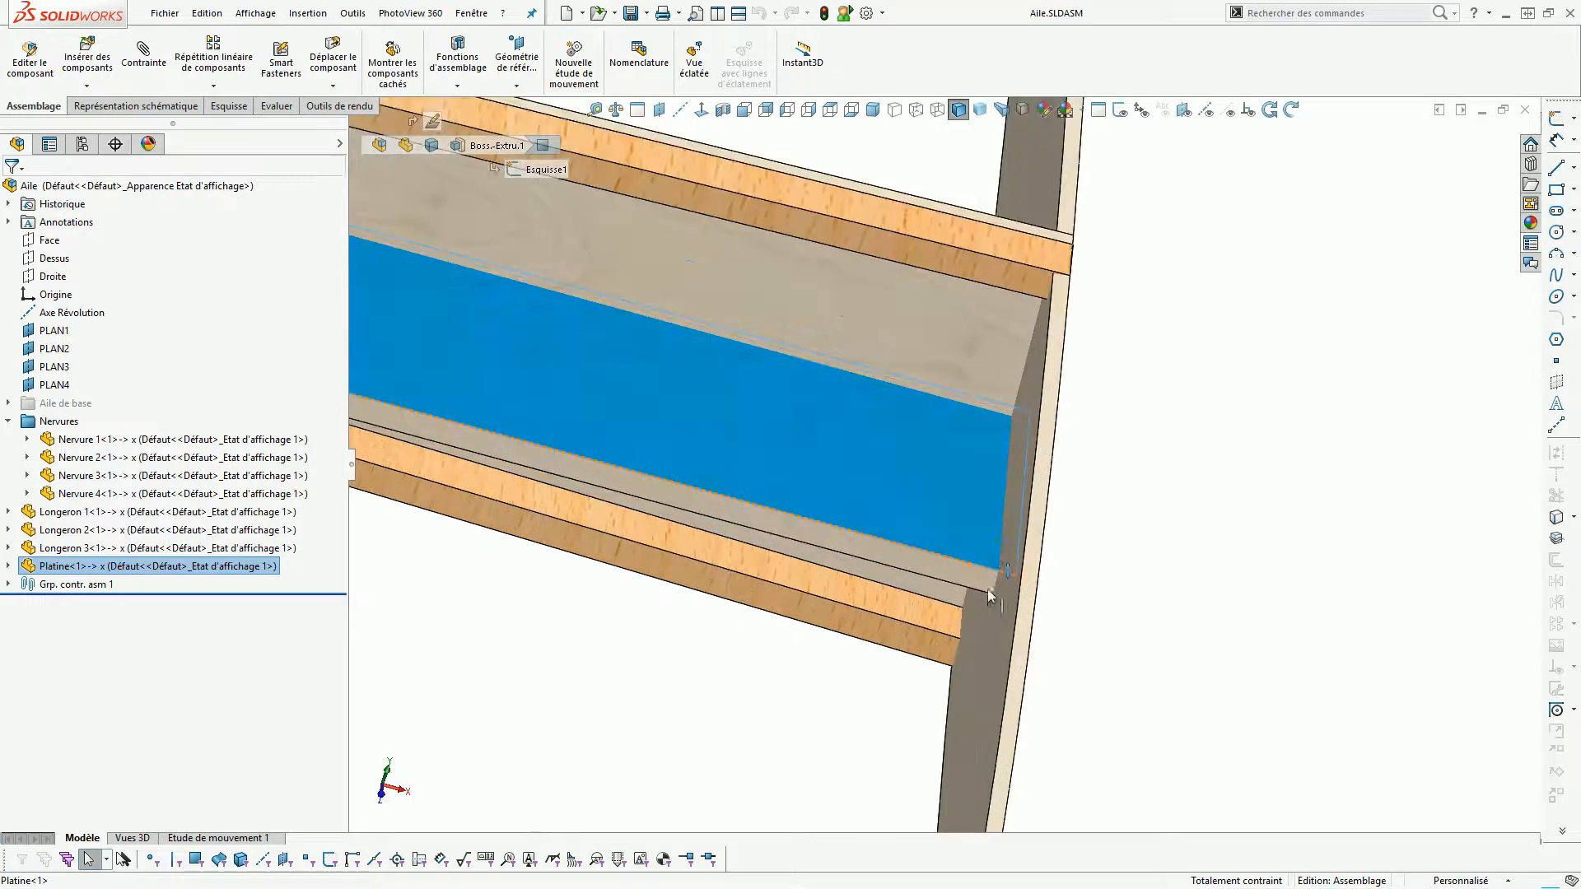
{"action": "left_click", "coordinate": [999, 538]}
{"action": "left_click", "coordinate": [992, 536]}
{"action": "left_click", "coordinate": [1004, 532]}
{"action": "middle_click_drag", "start_coordinate": [1011, 535], "coordinate": [1008, 491]}
{"action": "scroll", "coordinate": [1007, 492], "scroll_direction": "down", "scroll_amount": 6}
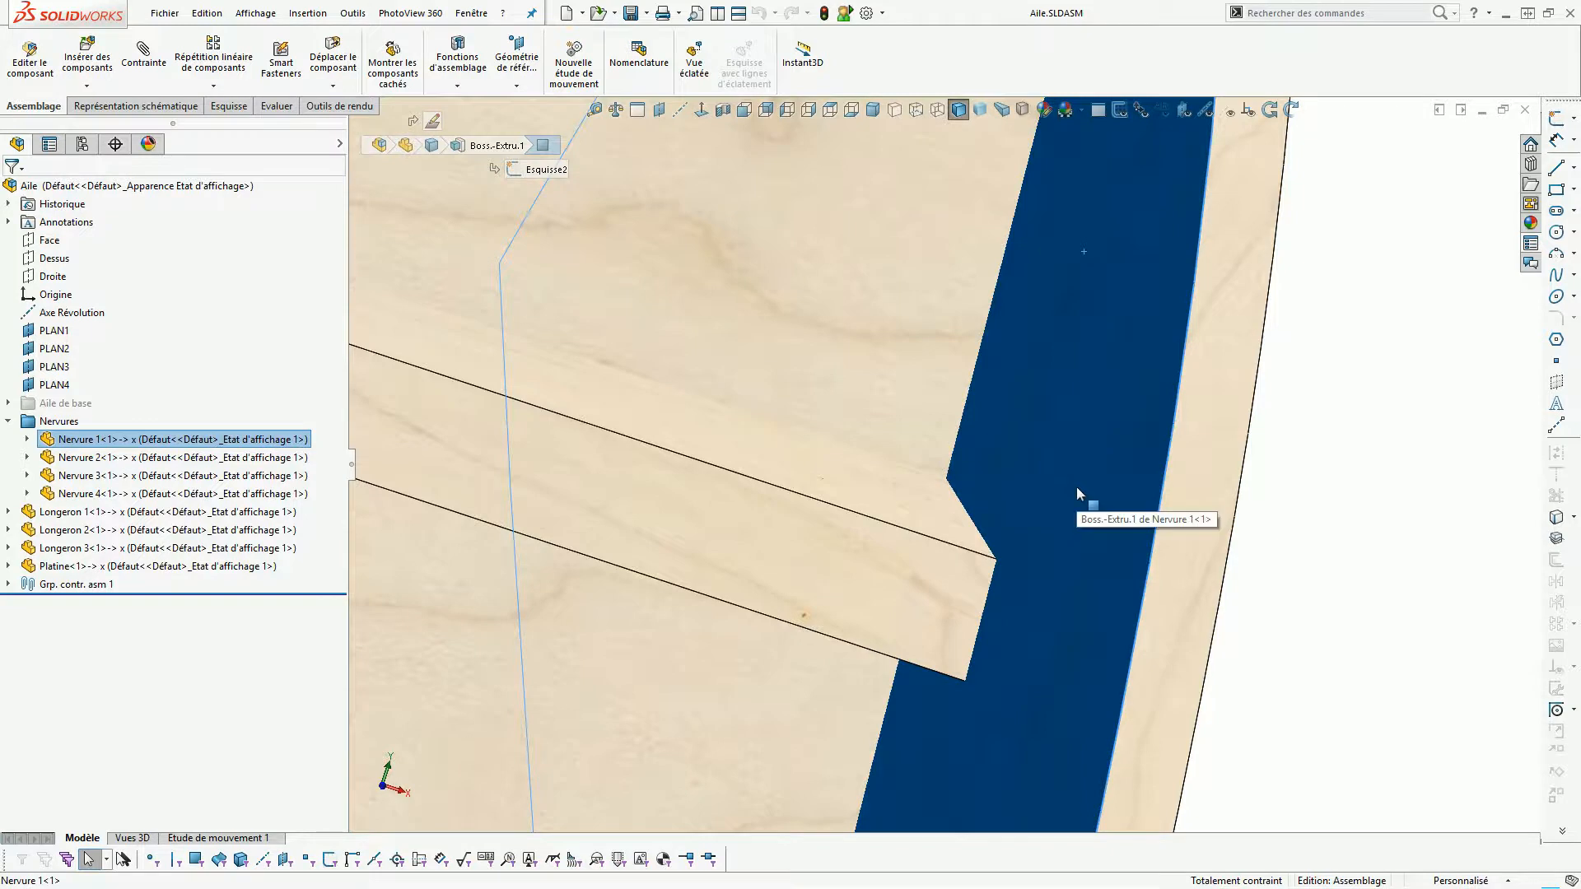
{"action": "scroll", "coordinate": [876, 504], "scroll_direction": "up", "scroll_amount": 5}
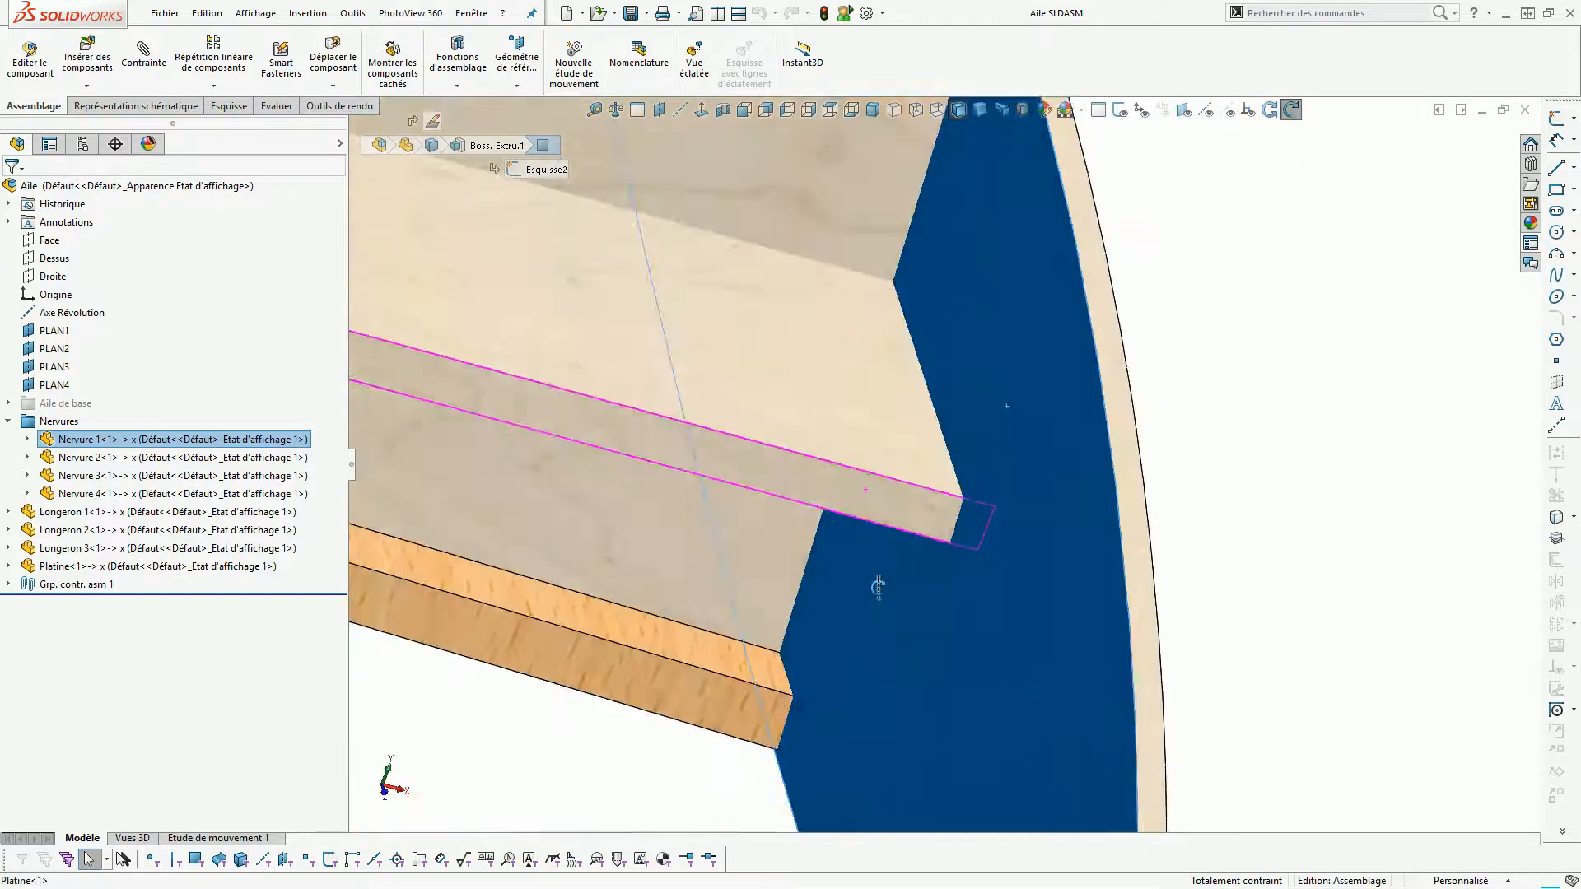
Edit the Platine in context, sketch the intersection line of Nervure 1's face on its large flat face, and return to the assembly.
{"action": "left_click", "coordinate": [793, 423]}
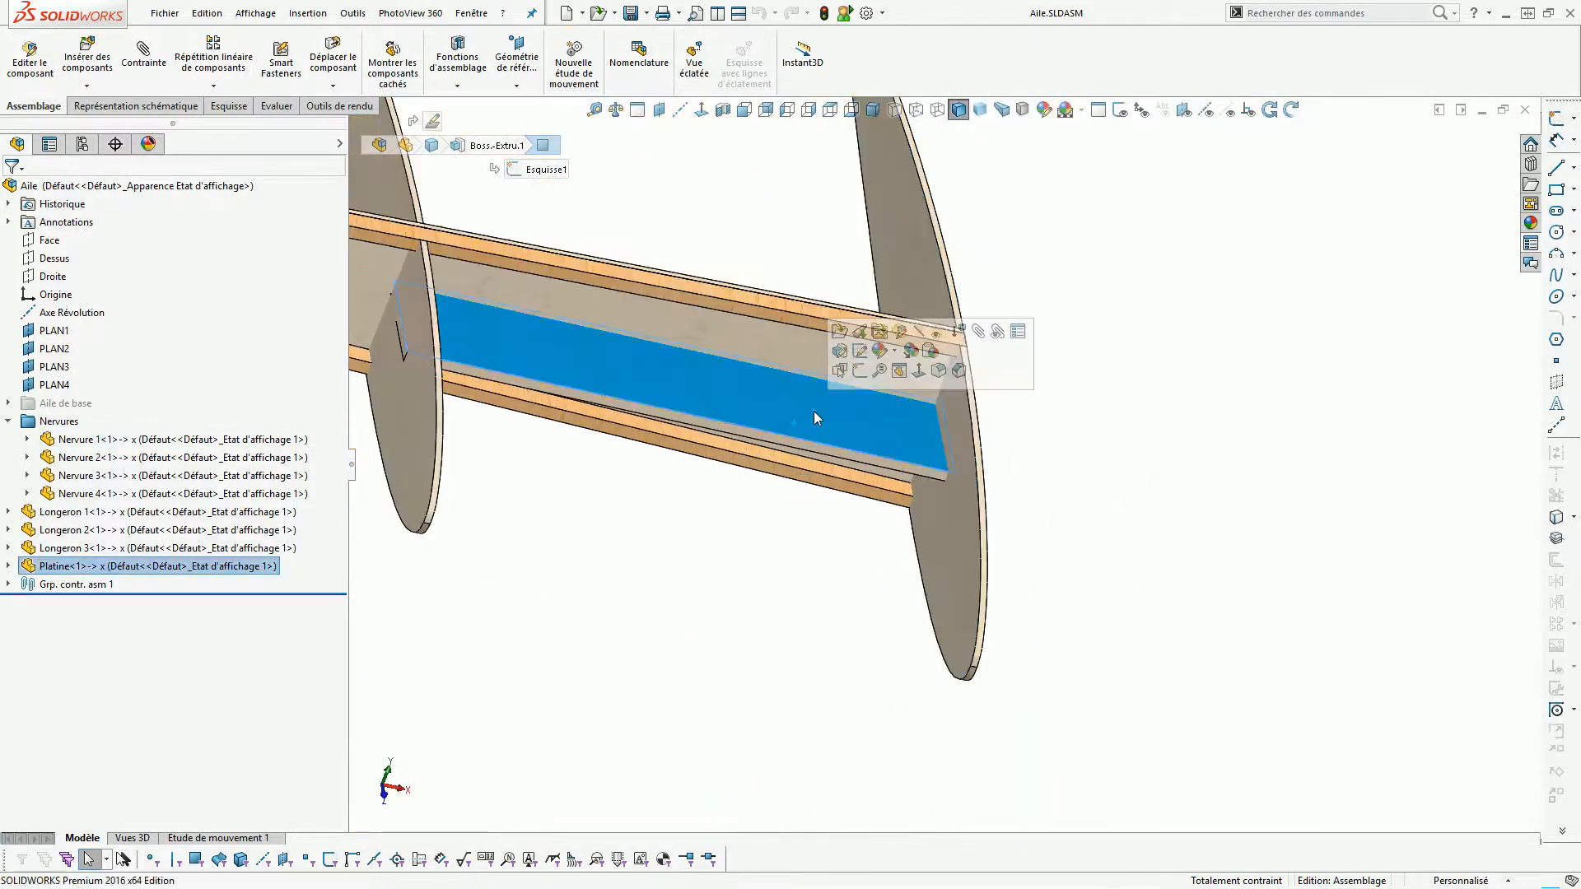
{"action": "left_click", "coordinate": [900, 329]}
{"action": "scroll", "coordinate": [912, 388], "scroll_direction": "down", "scroll_amount": 5}
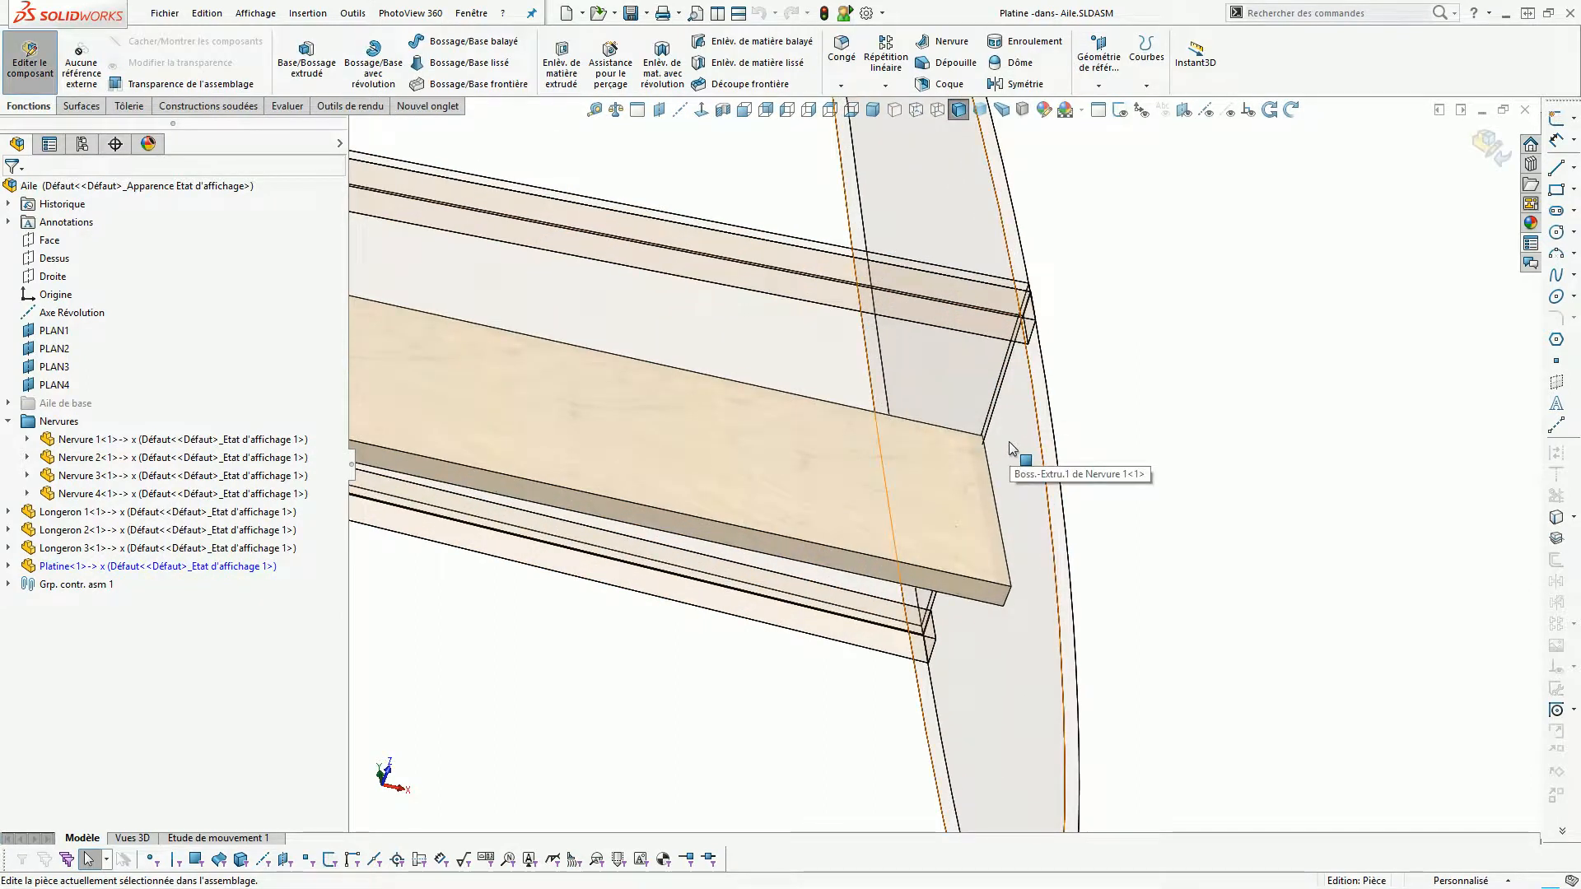
{"action": "left_click", "coordinate": [831, 476]}
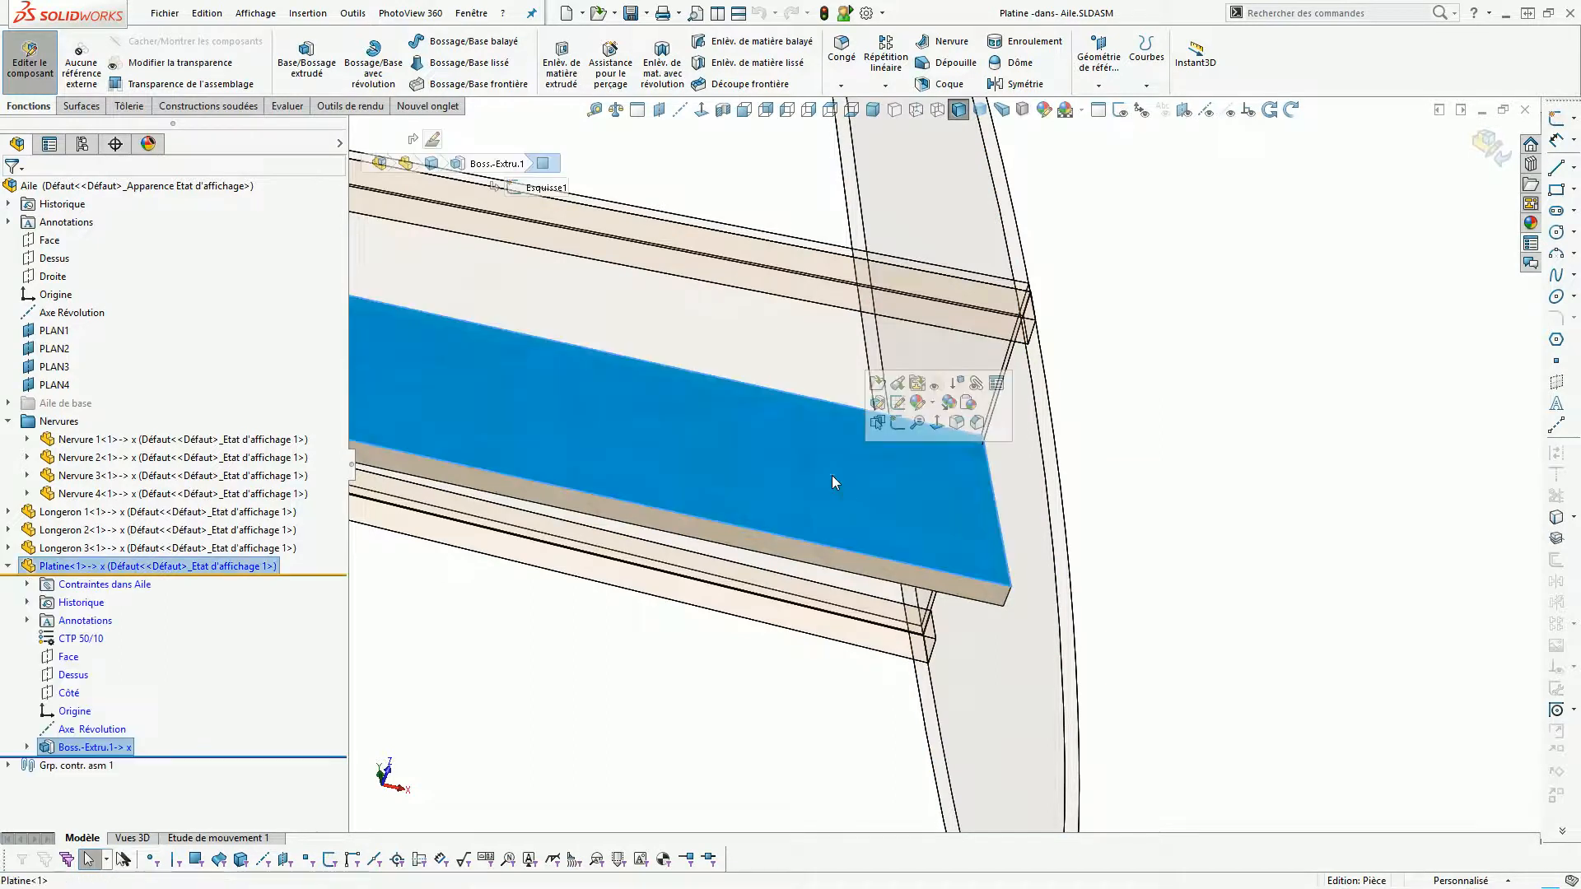
{"action": "left_click", "coordinate": [1556, 118]}
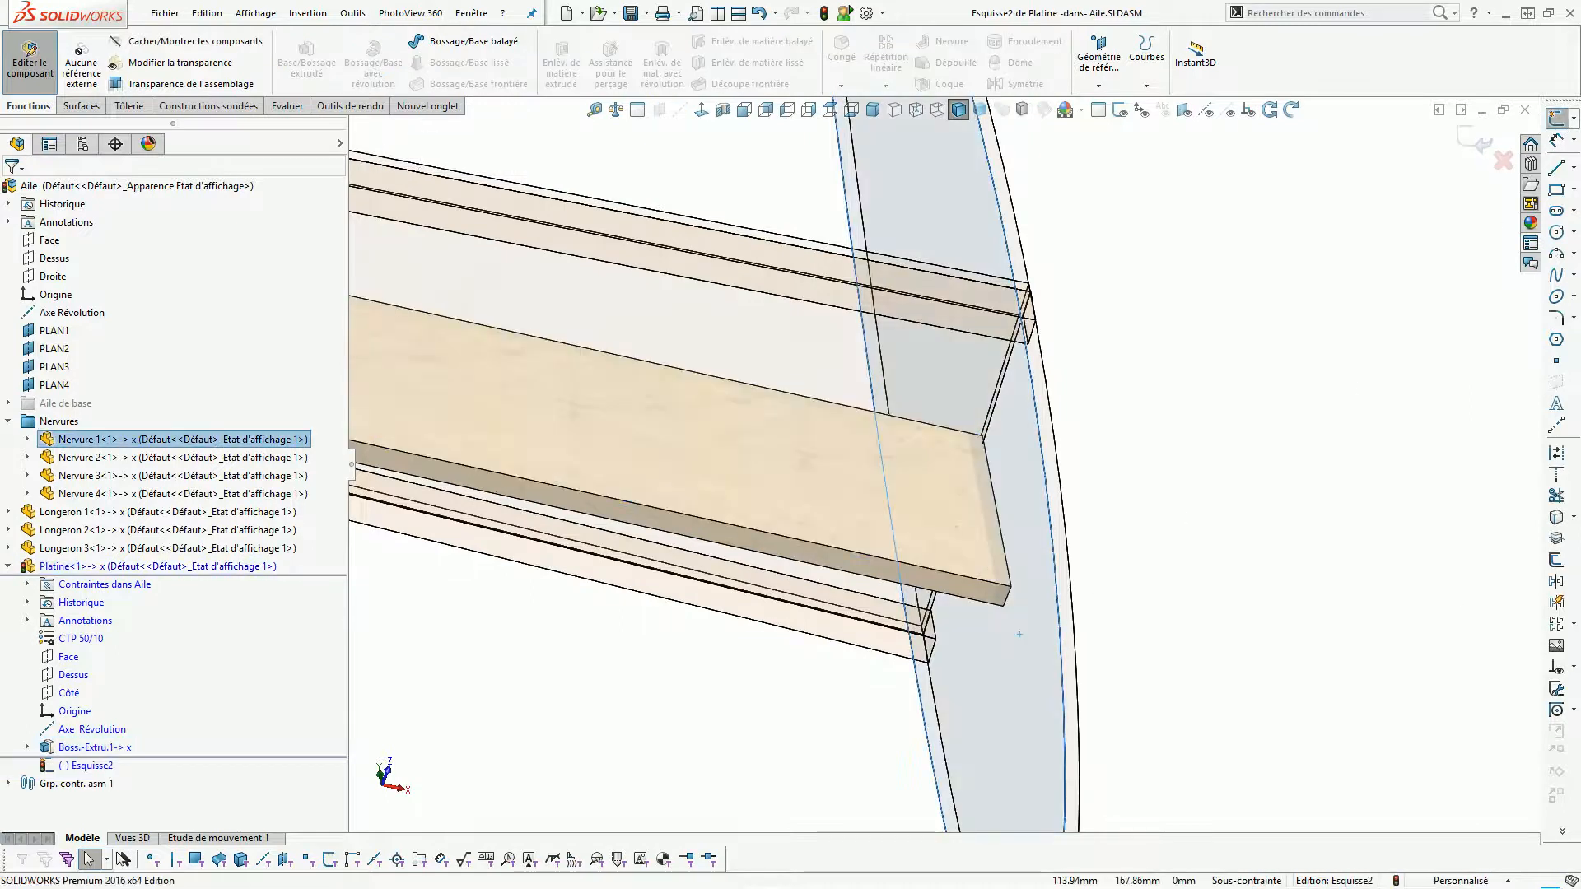
{"action": "left_click", "coordinate": [1561, 542]}
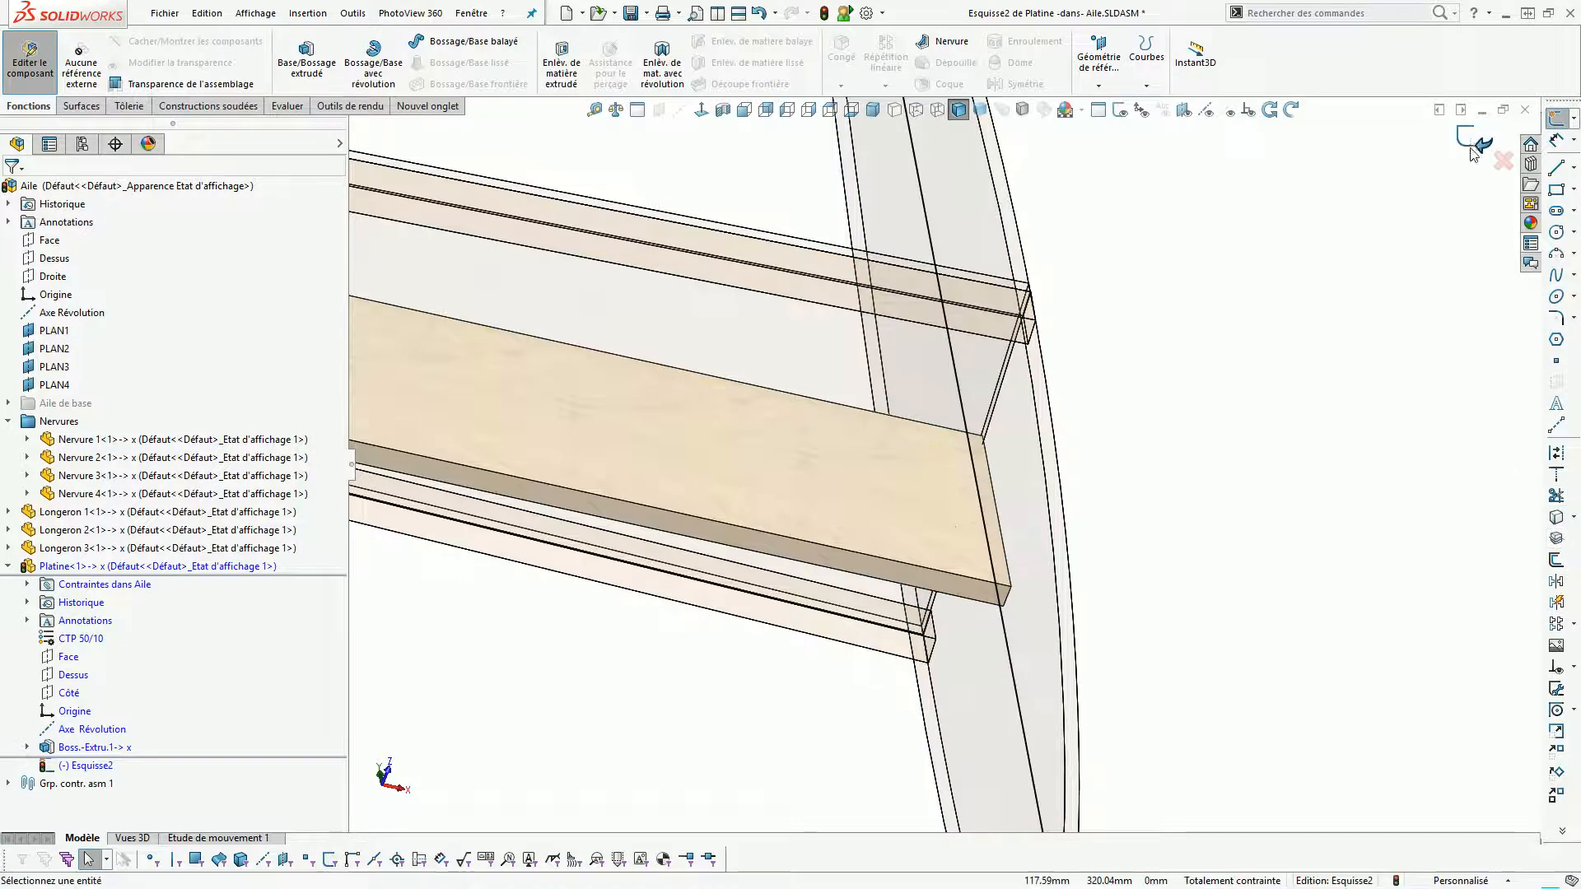
{"action": "middle_click_drag", "start_coordinate": [1180, 508], "coordinate": [1154, 480]}
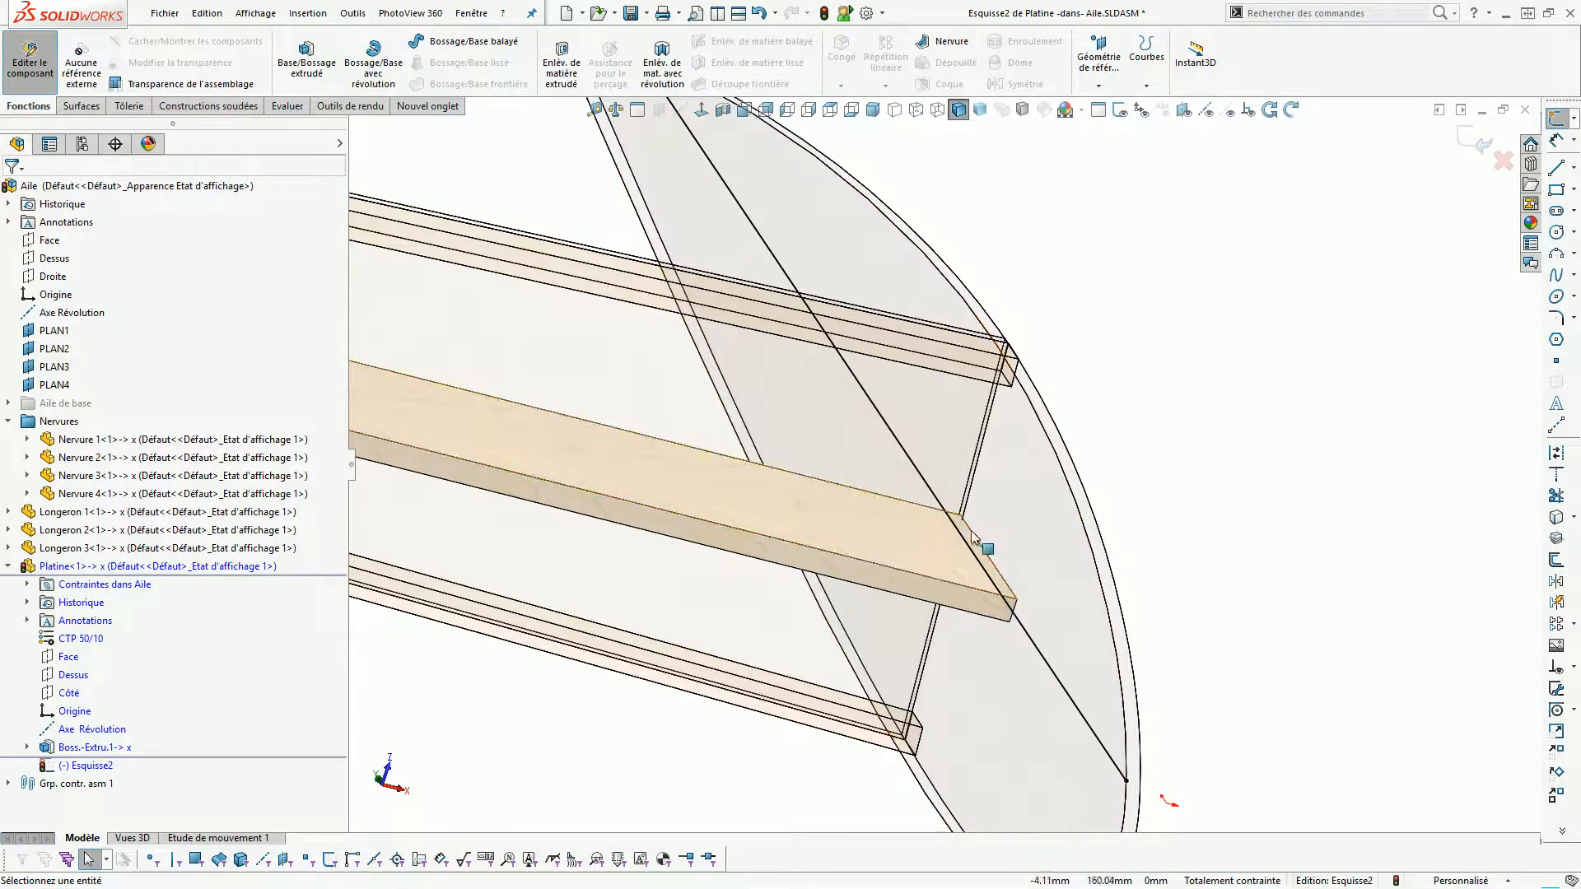
{"action": "left_click", "coordinate": [1484, 146]}
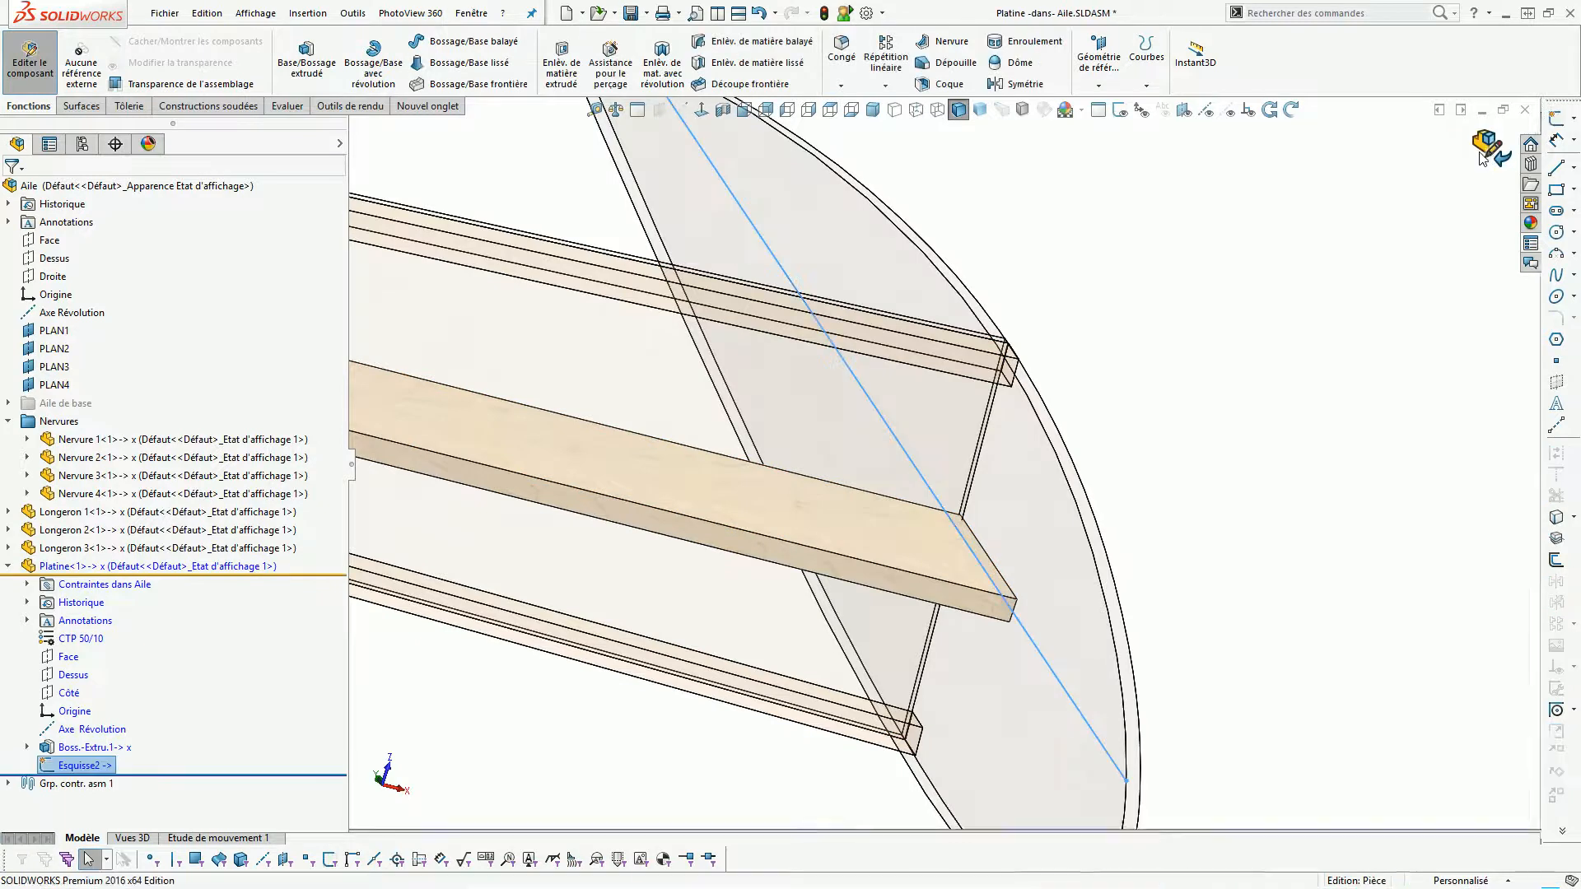
{"action": "left_click", "coordinate": [1484, 146]}
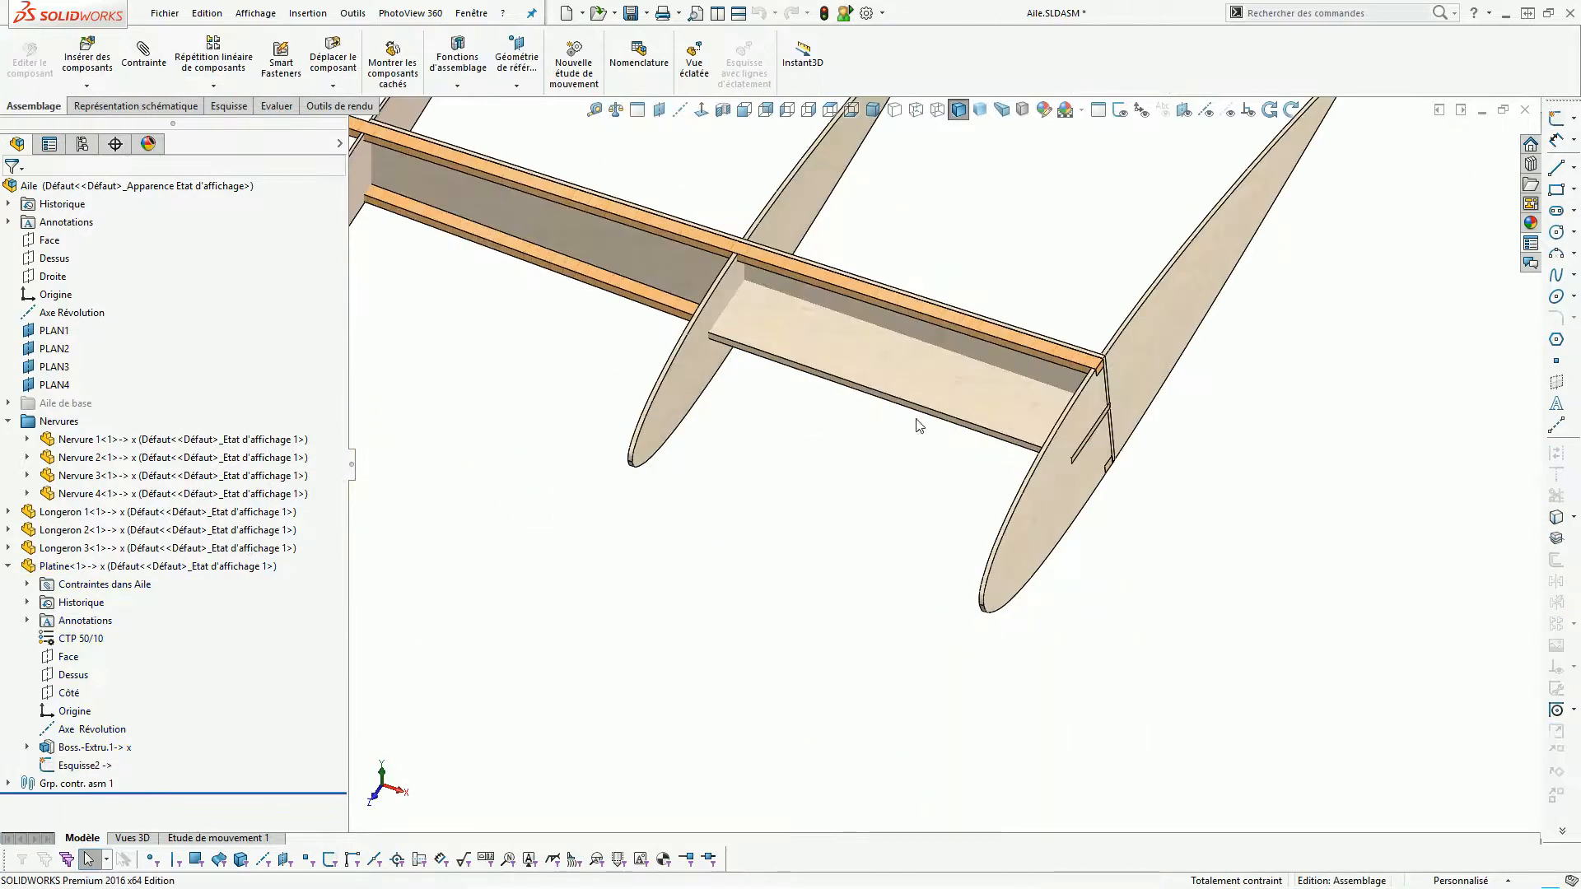
Open the Platine as its own part and break all external references of Esquisse2.
{"action": "left_click", "coordinate": [923, 344]}
{"action": "left_click", "coordinate": [959, 295]}
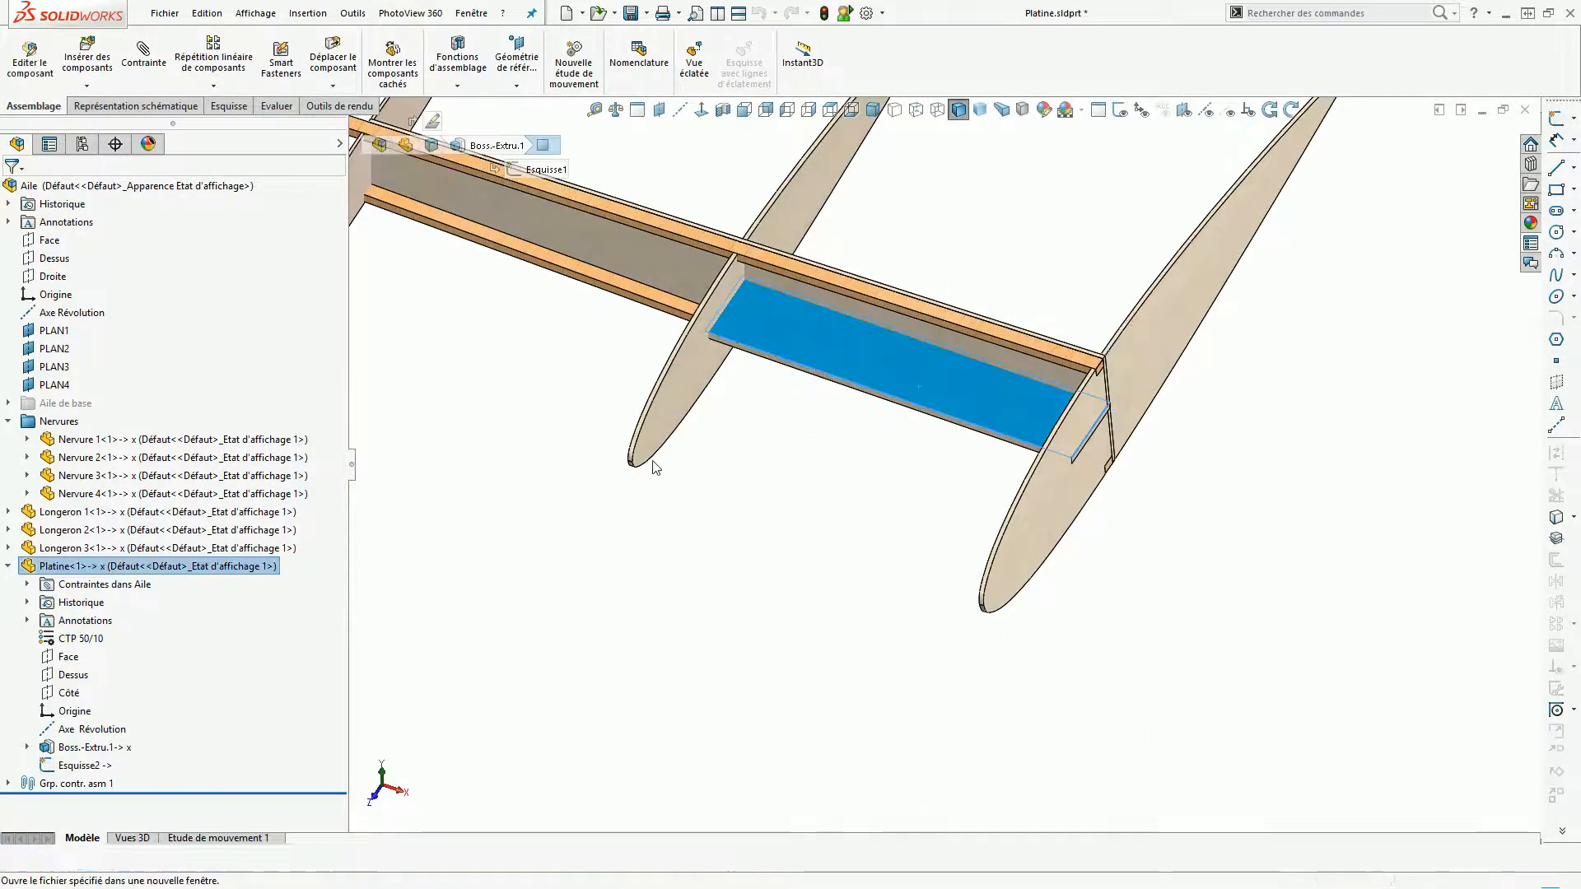
{"action": "right_click", "coordinate": [51, 373]}
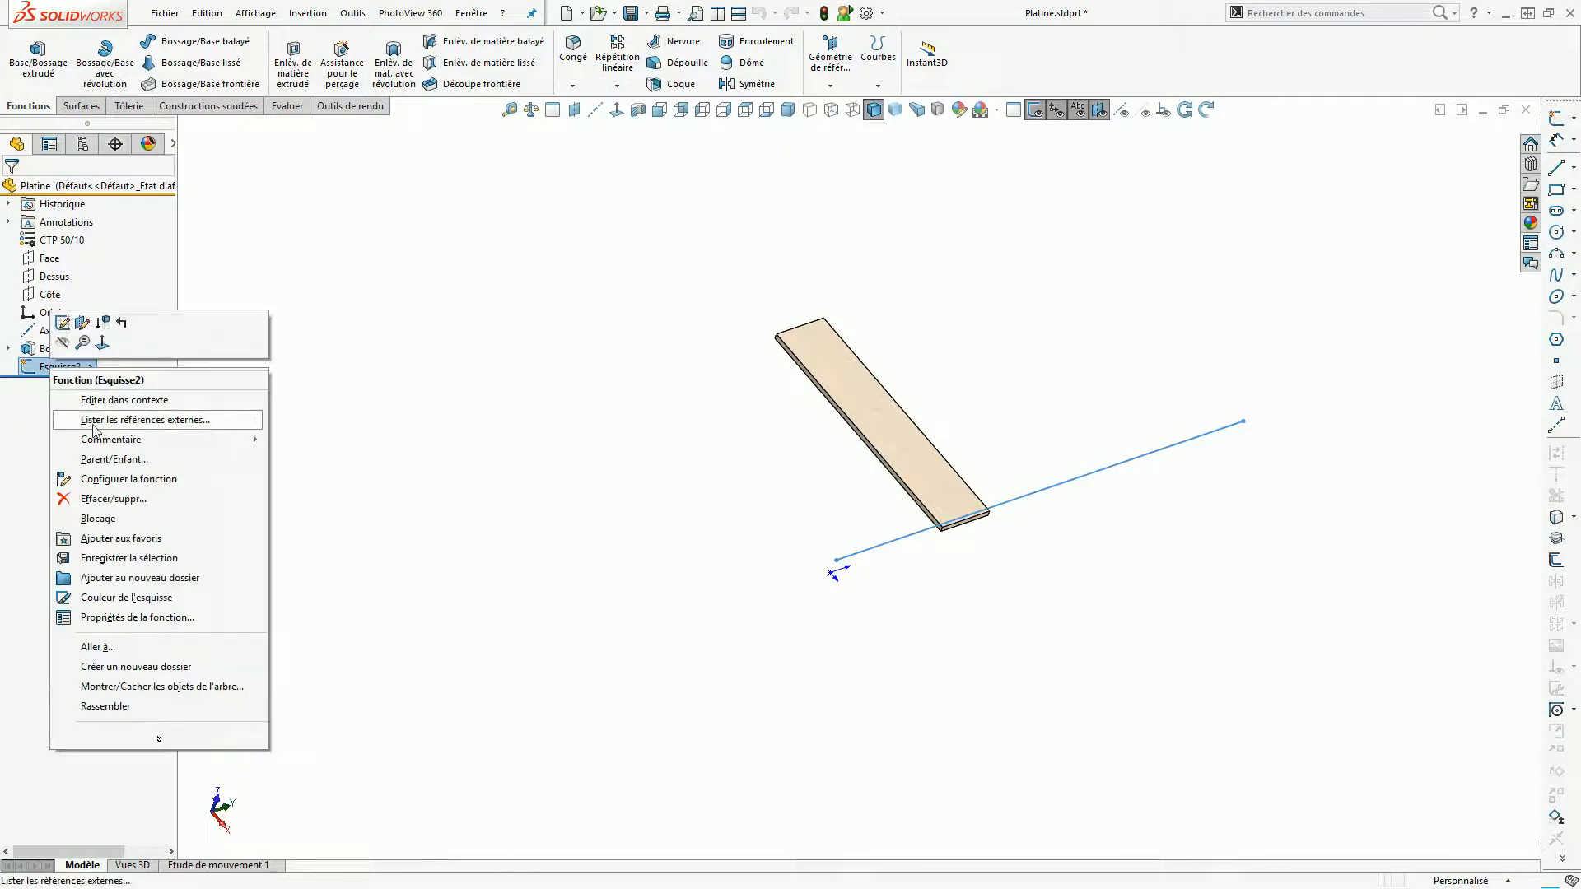
{"action": "left_click", "coordinate": [128, 420]}
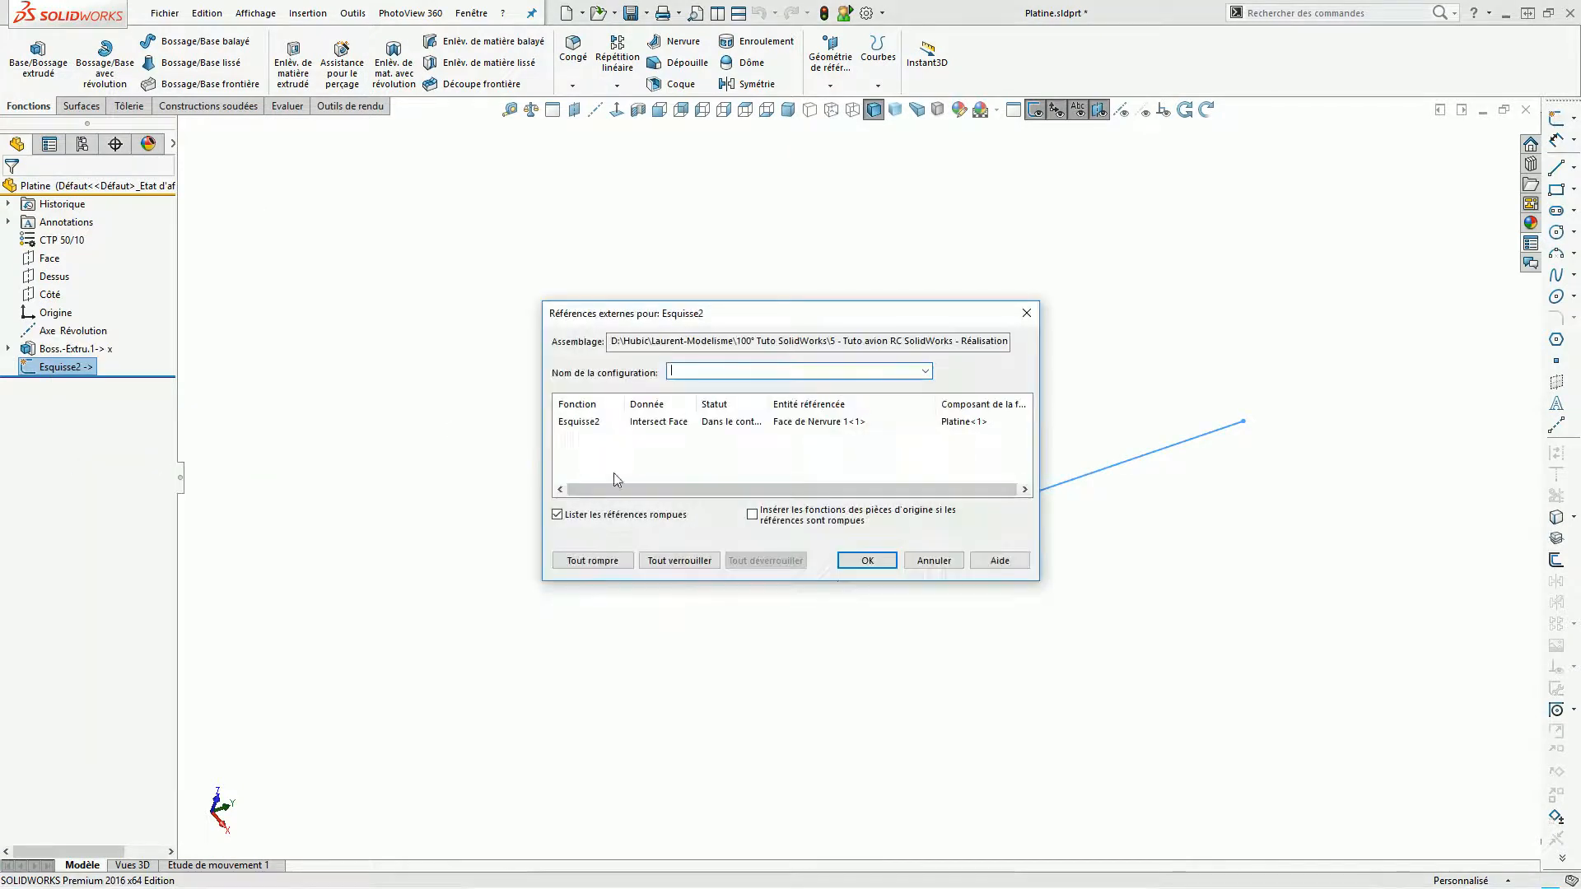
{"action": "left_click", "coordinate": [593, 560]}
{"action": "left_click", "coordinate": [807, 484]}
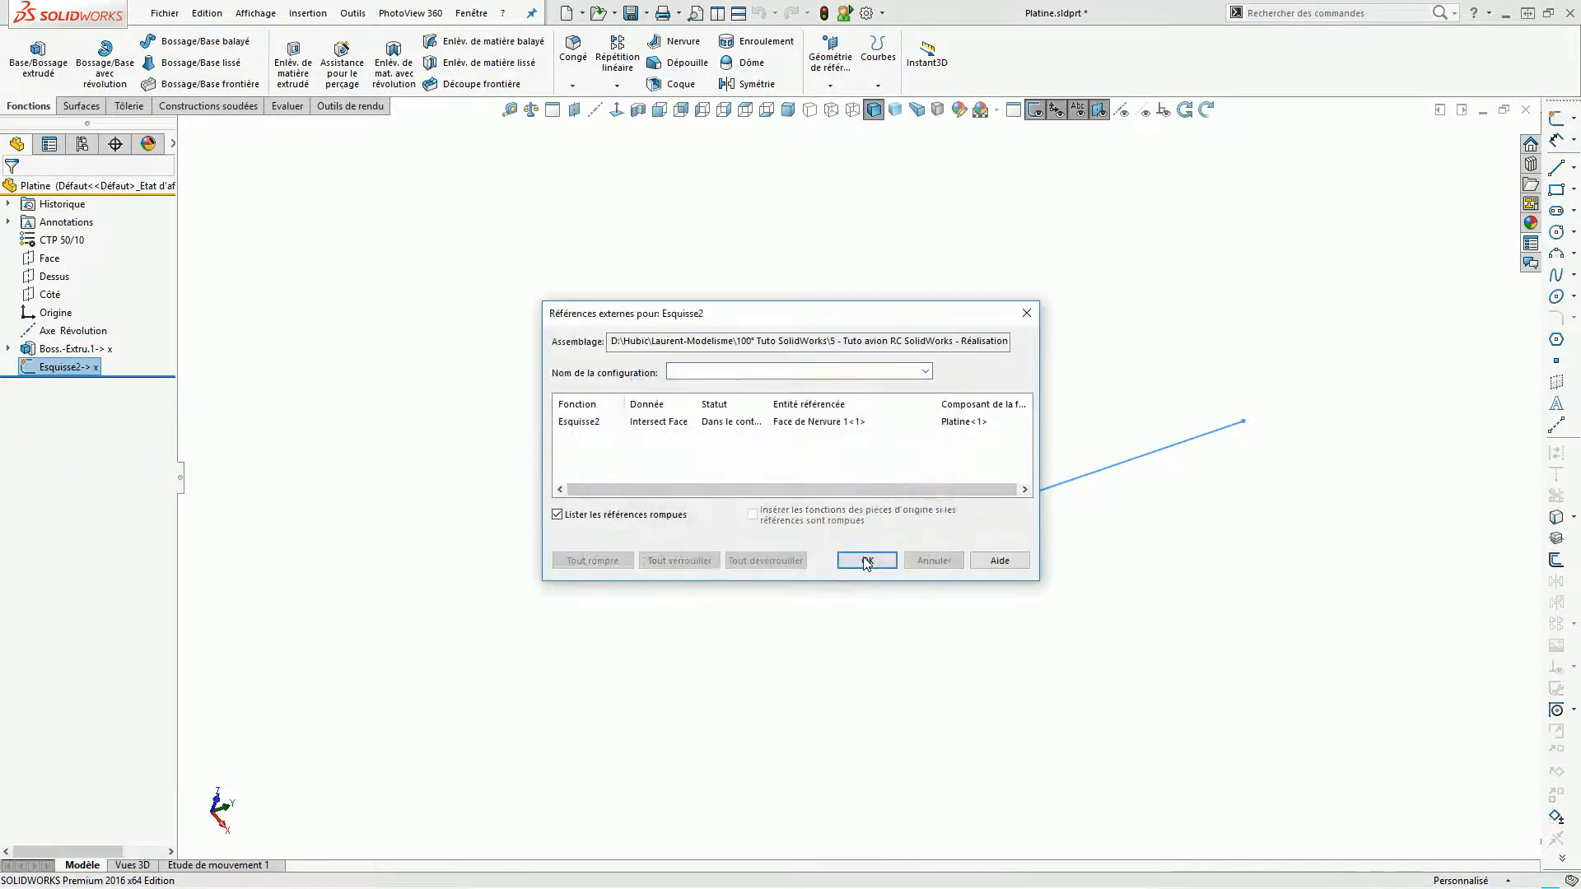
{"action": "left_click", "coordinate": [867, 560]}
Edit Esquisse2 in a front view and convert its intersection line to construction geometry.
{"action": "left_click", "coordinate": [205, 410]}
{"action": "left_click", "coordinate": [62, 374]}
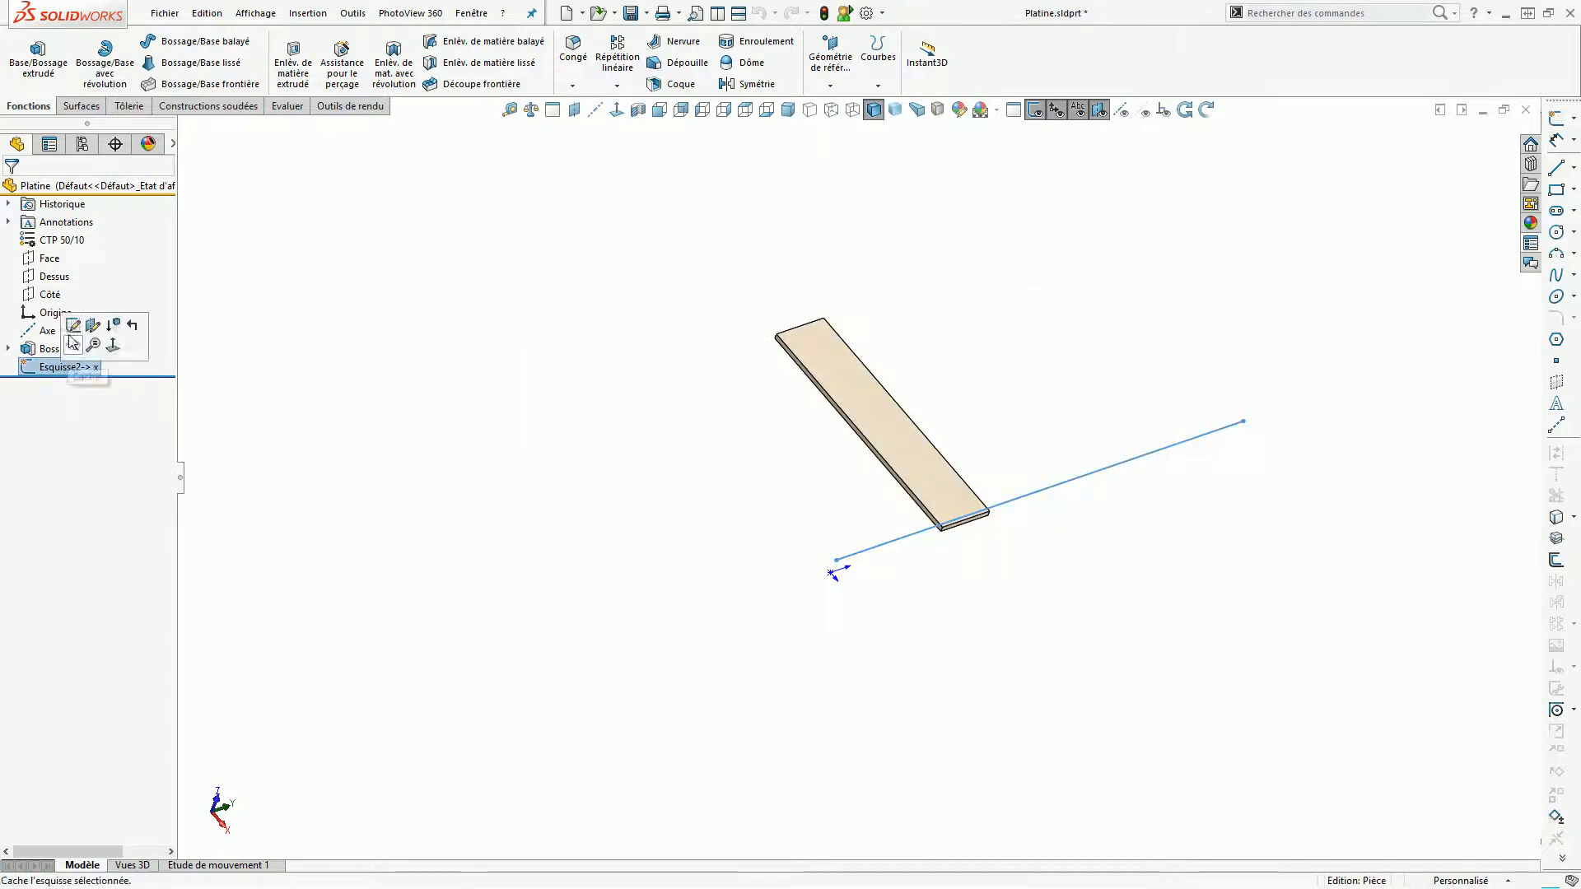
{"action": "left_click", "coordinate": [72, 331]}
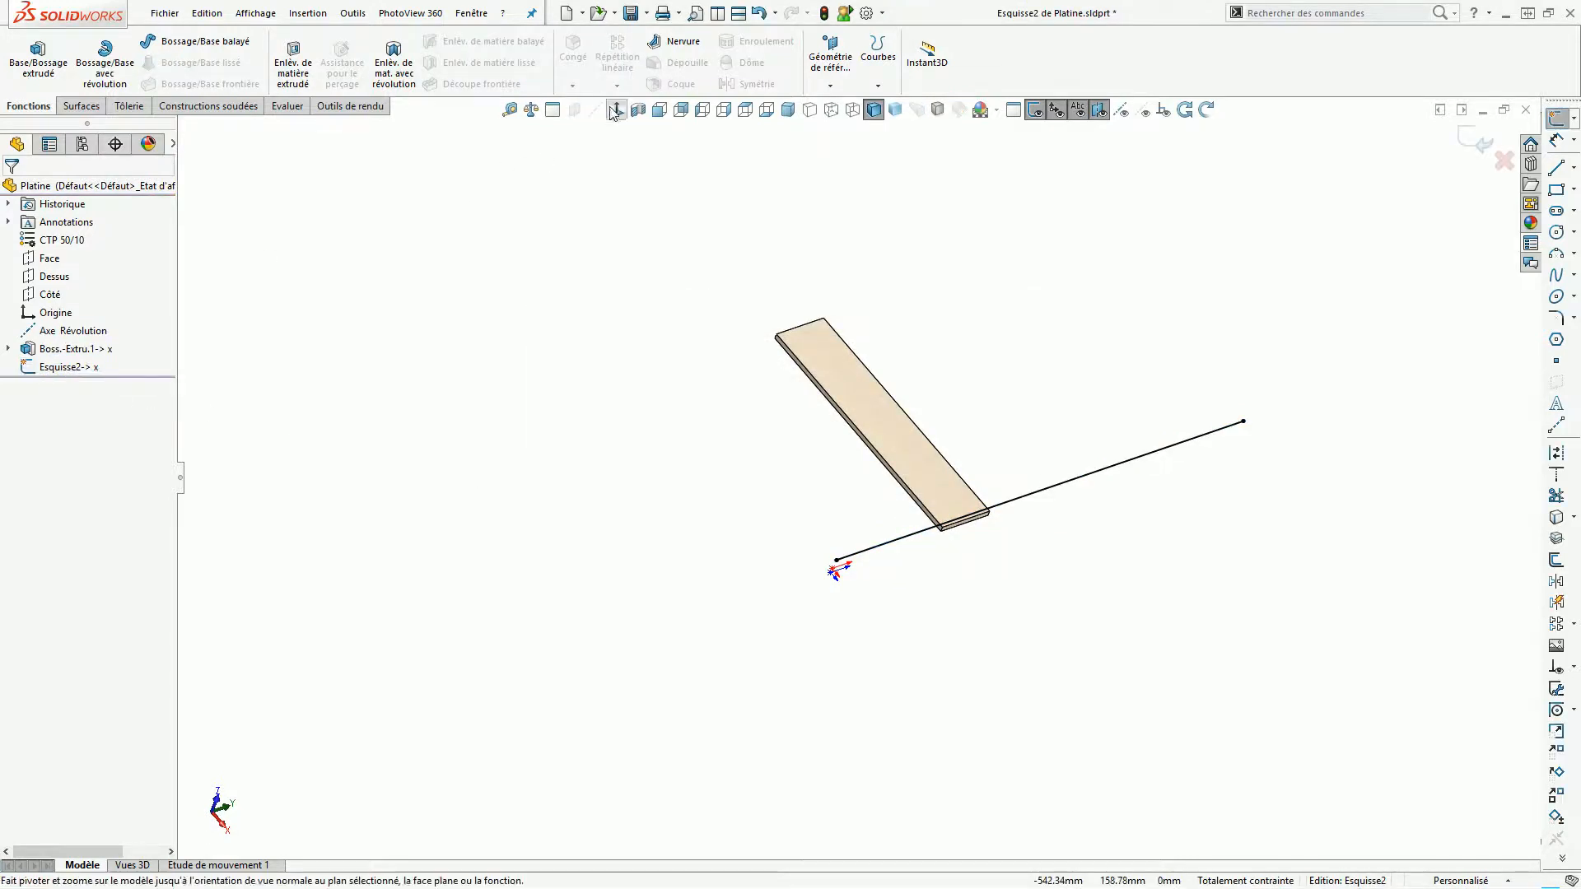
{"action": "left_click", "coordinate": [660, 110]}
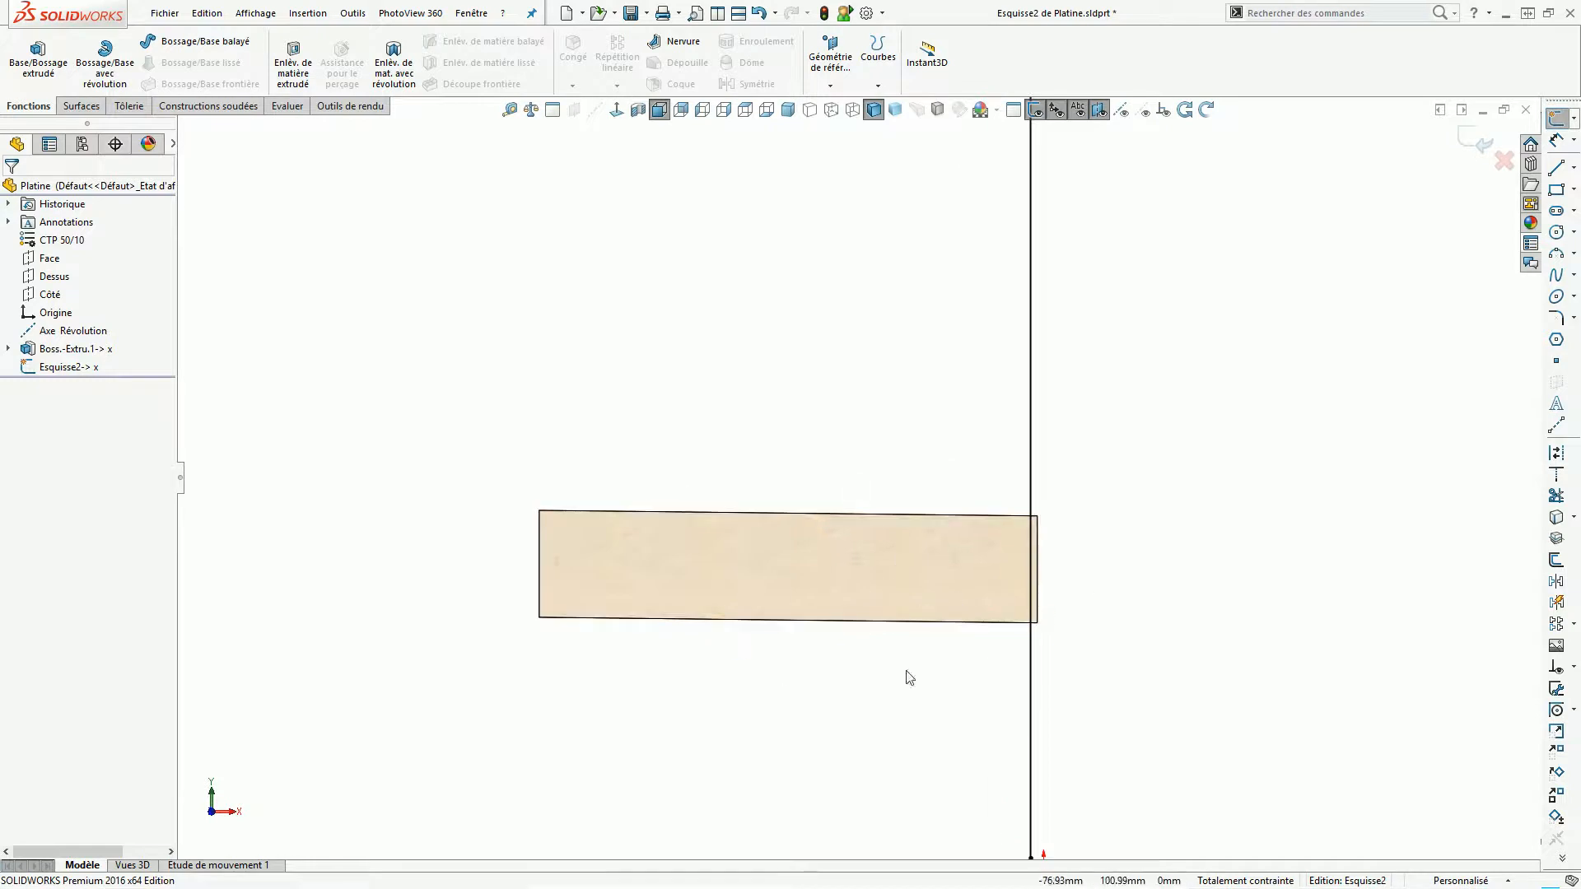
{"action": "scroll", "coordinate": [1025, 613], "scroll_direction": "up", "scroll_amount": 3}
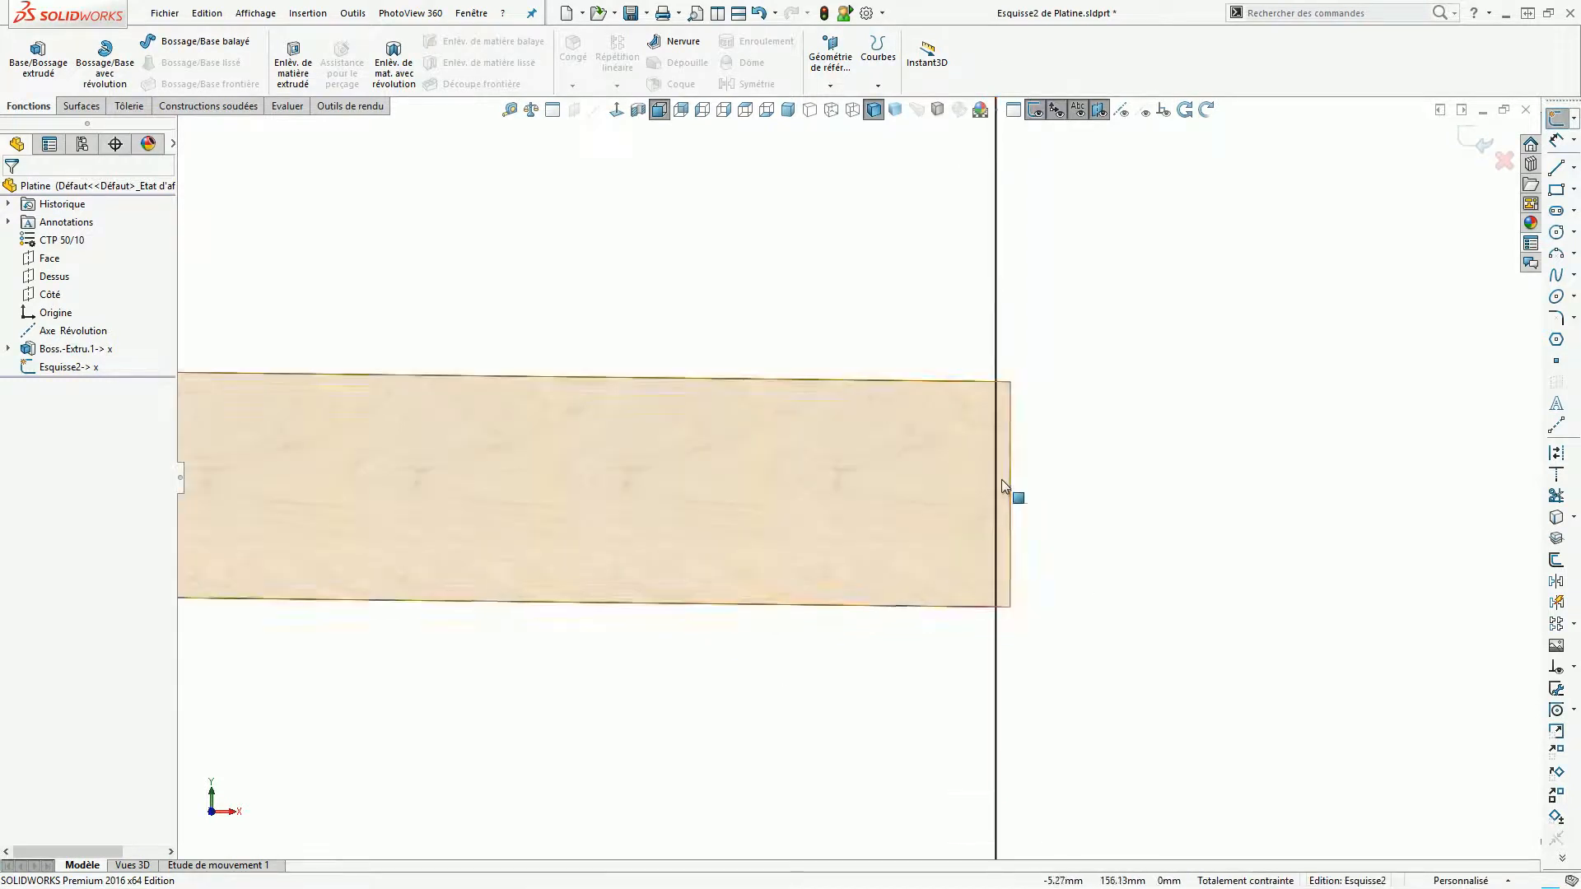
{"action": "scroll", "coordinate": [1001, 478], "scroll_direction": "up", "scroll_amount": 3}
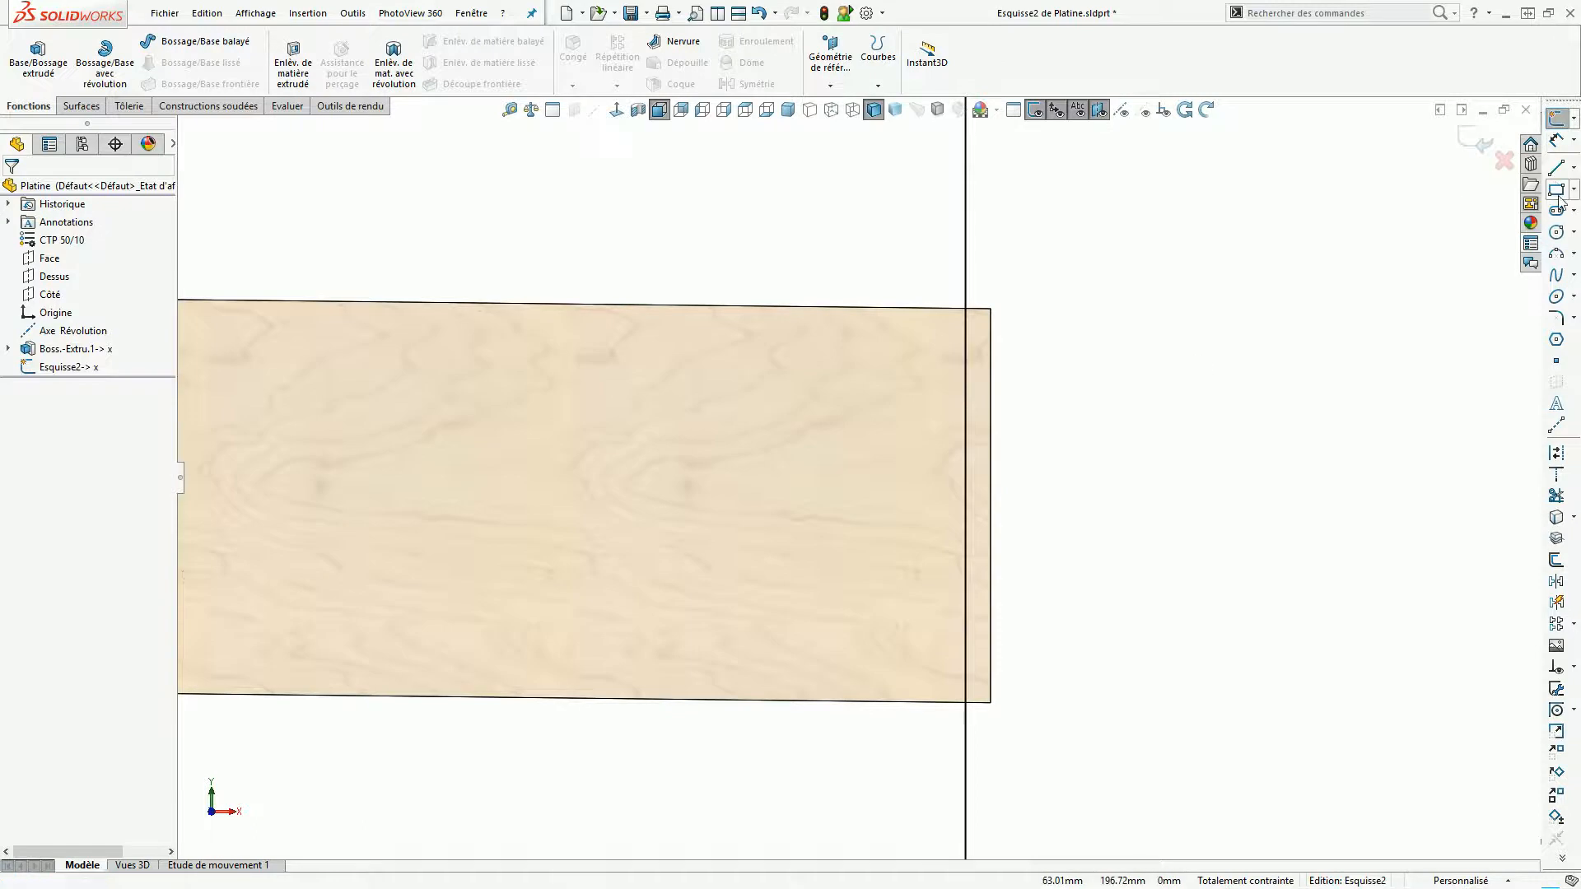
{"action": "left_click", "coordinate": [968, 239]}
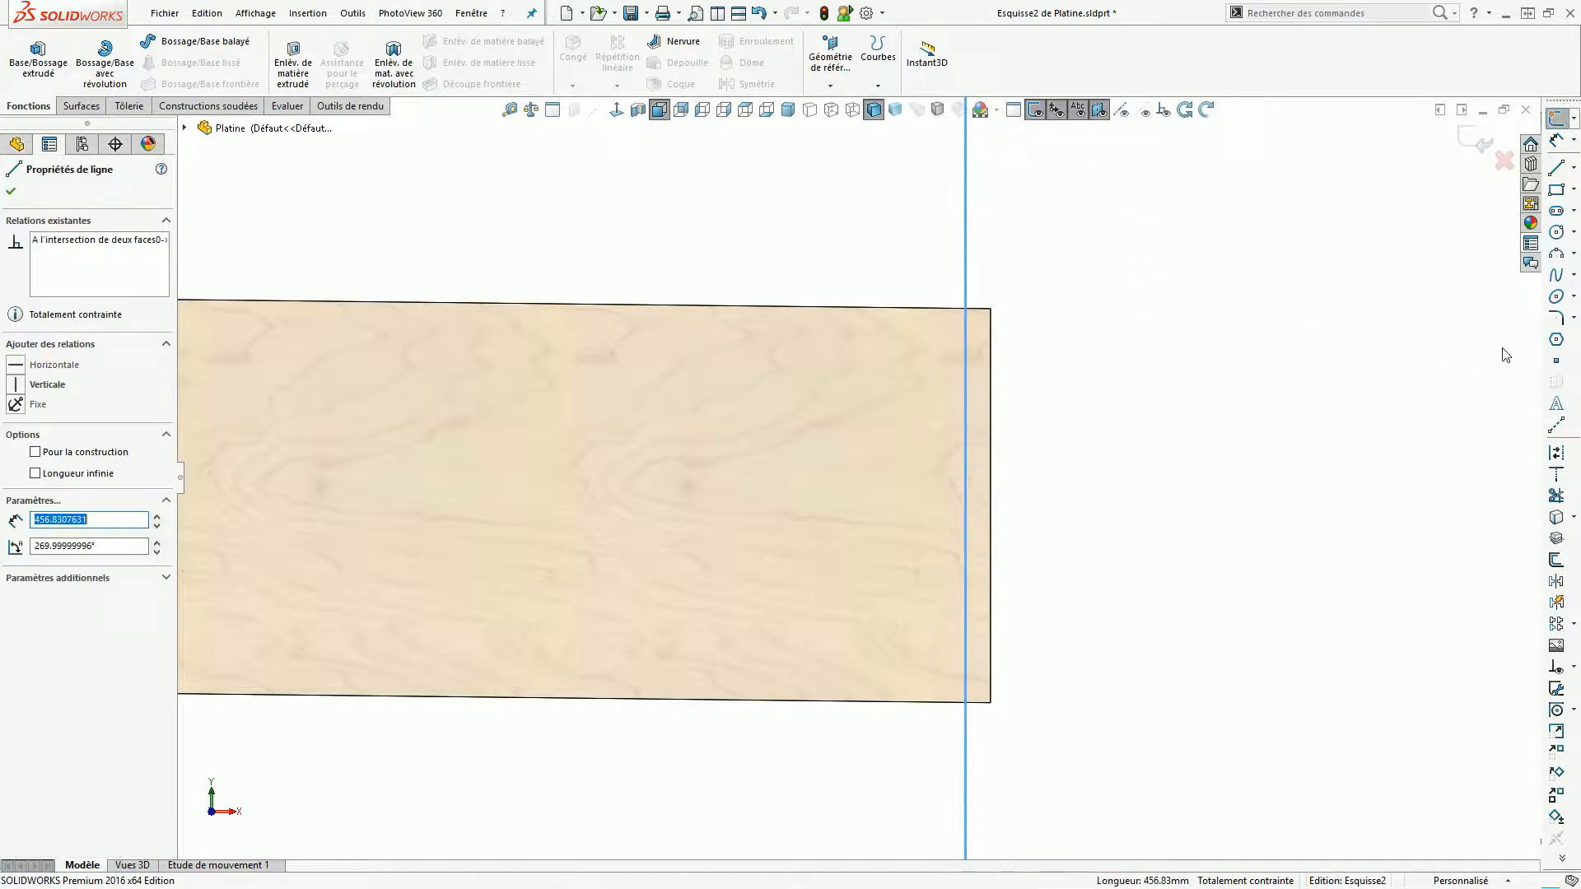
{"action": "left_click", "coordinate": [1558, 493]}
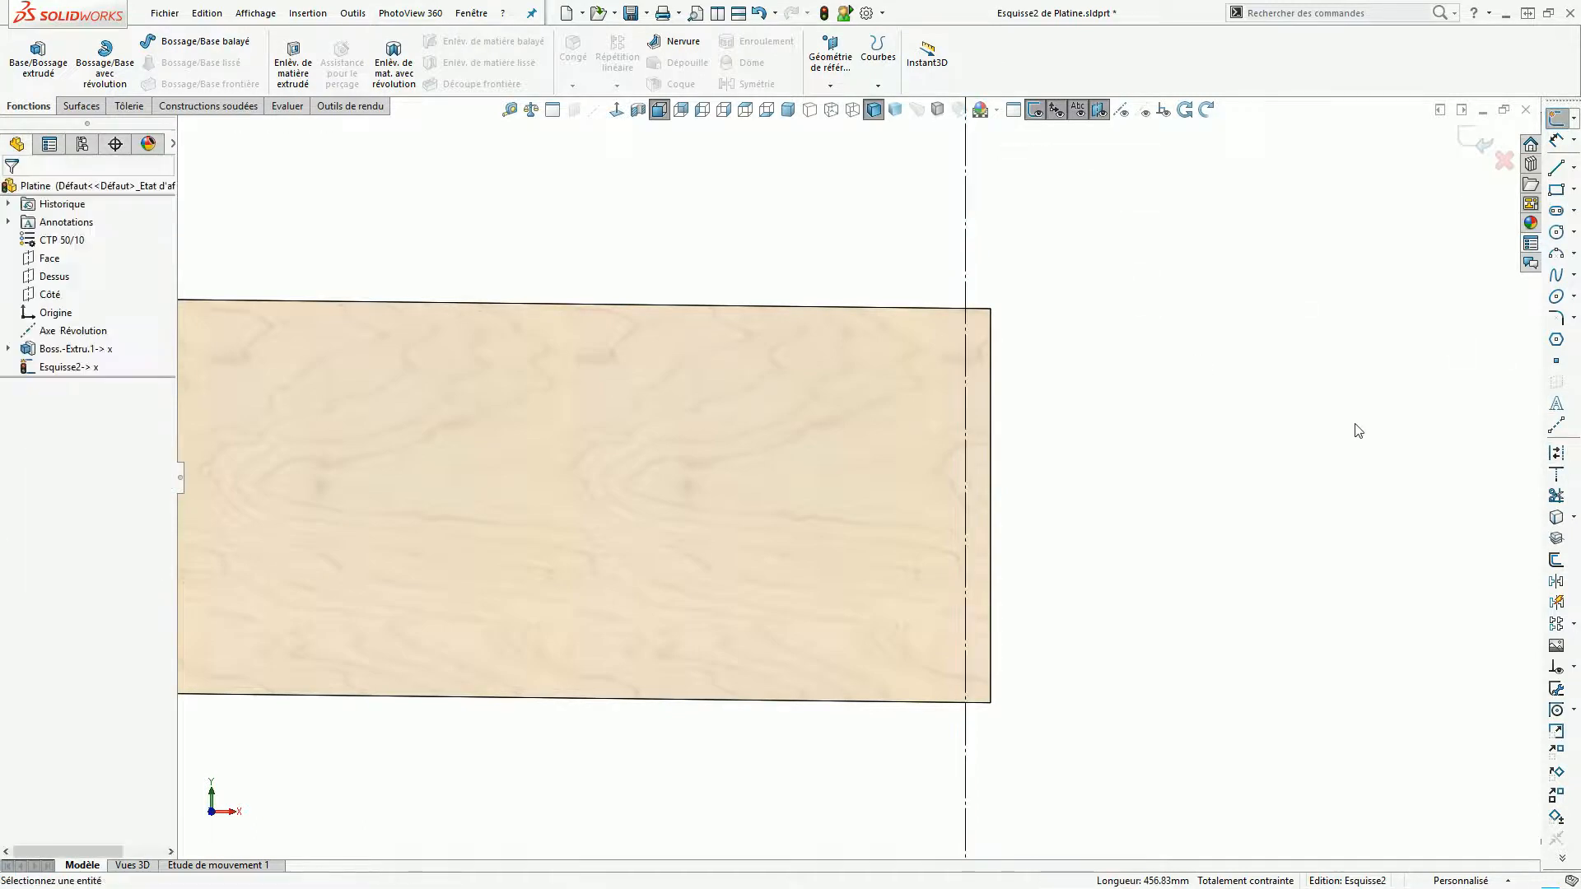
{"action": "left_click", "coordinate": [1553, 191]}
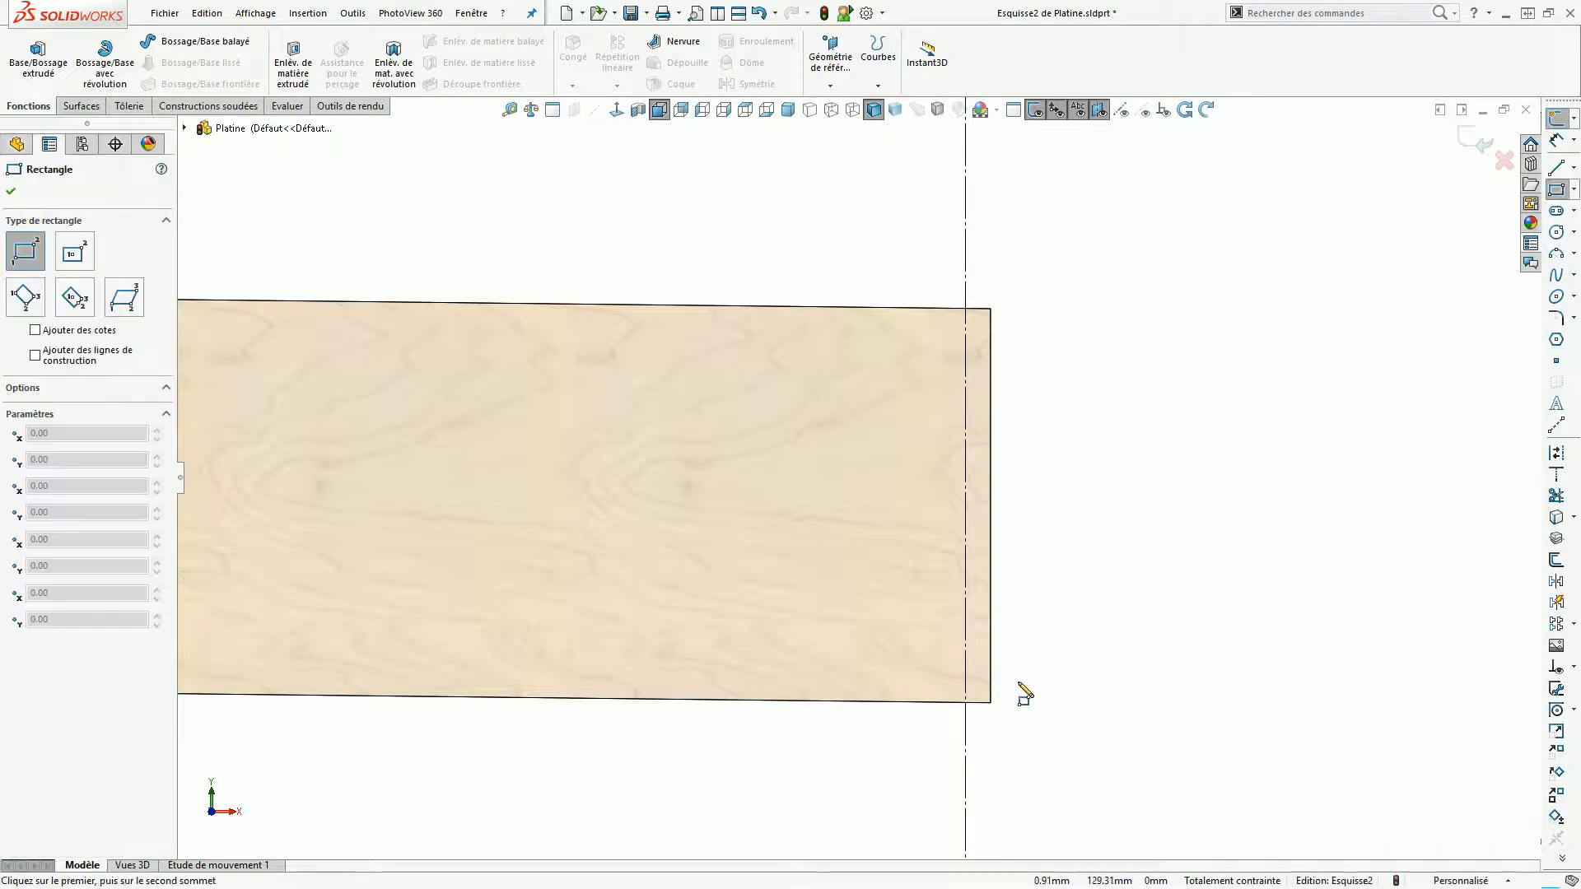
{"action": "left_click", "coordinate": [990, 702]}
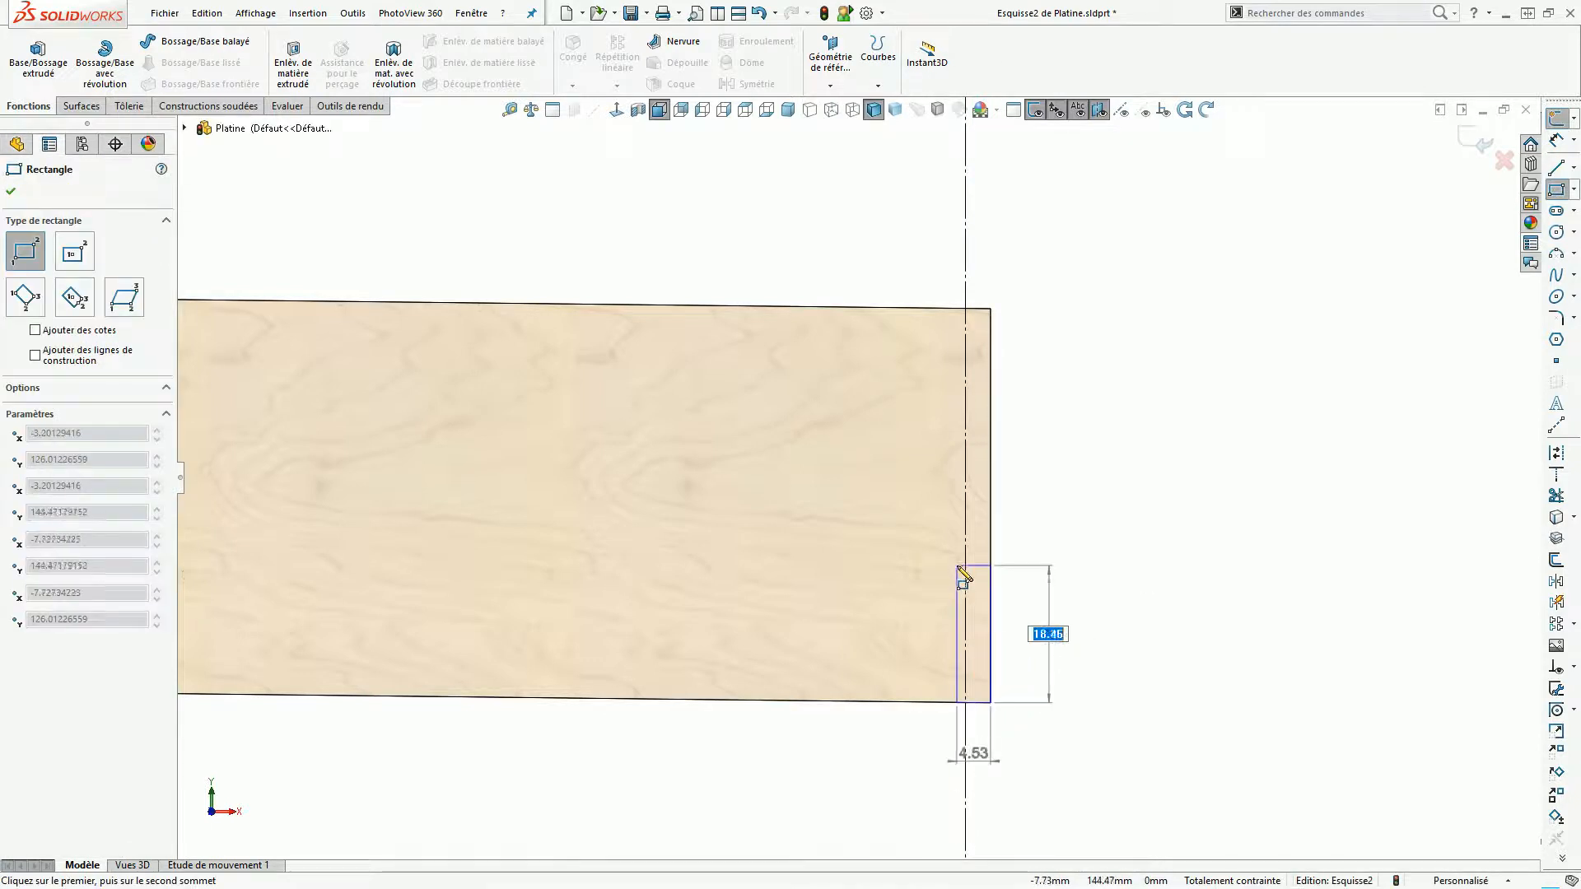
{"action": "left_click", "coordinate": [1032, 736]}
{"action": "key", "text": "Escape"}
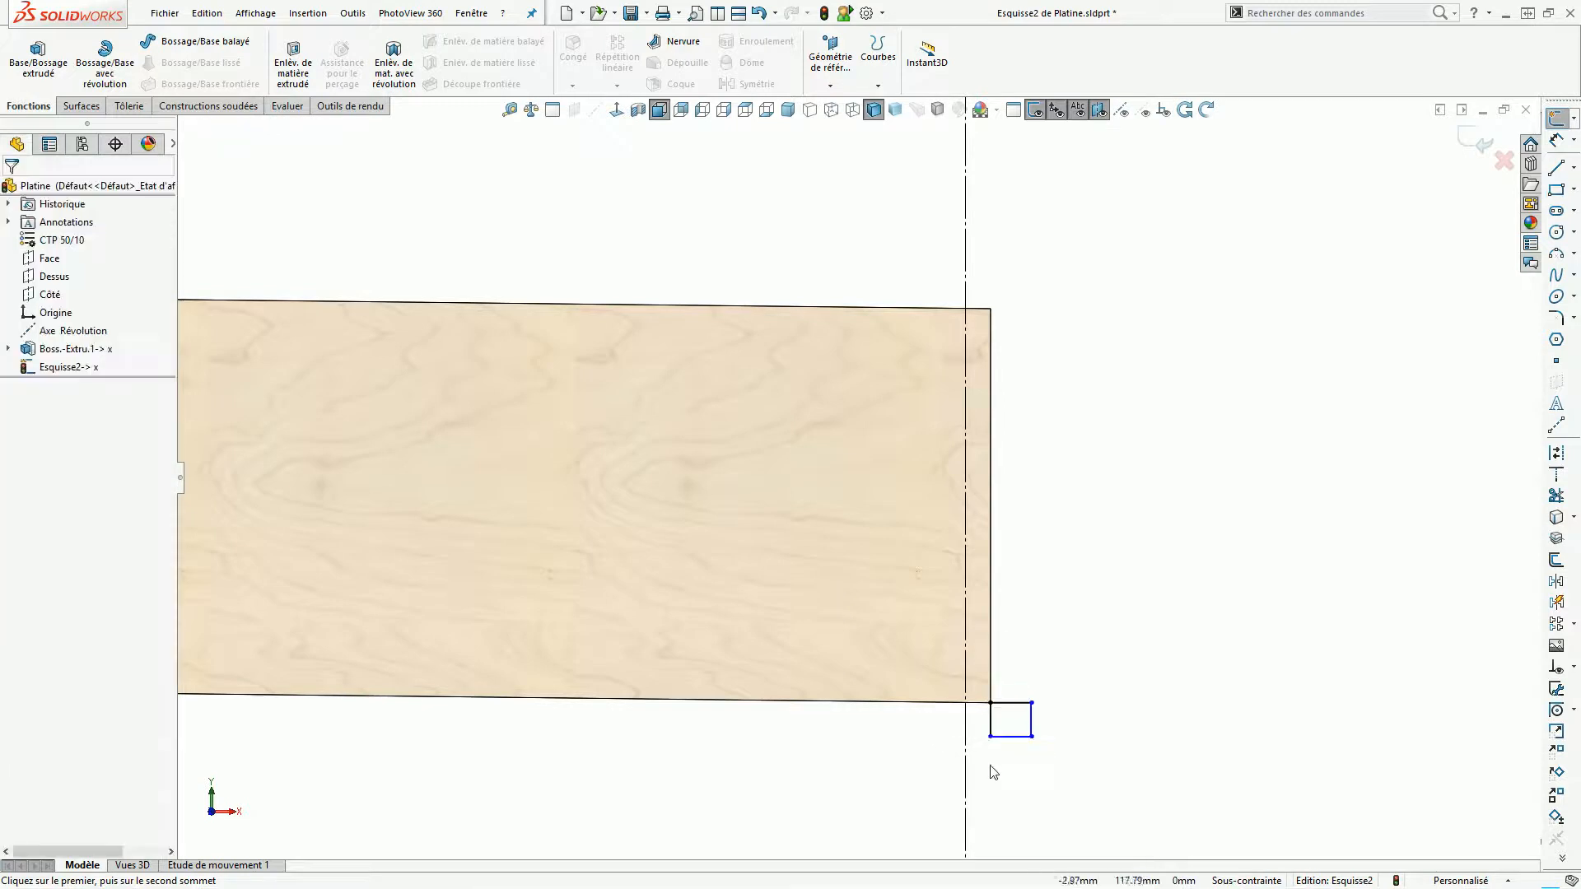
{"action": "left_click_drag", "start_coordinate": [971, 763], "coordinate": [1079, 674]}
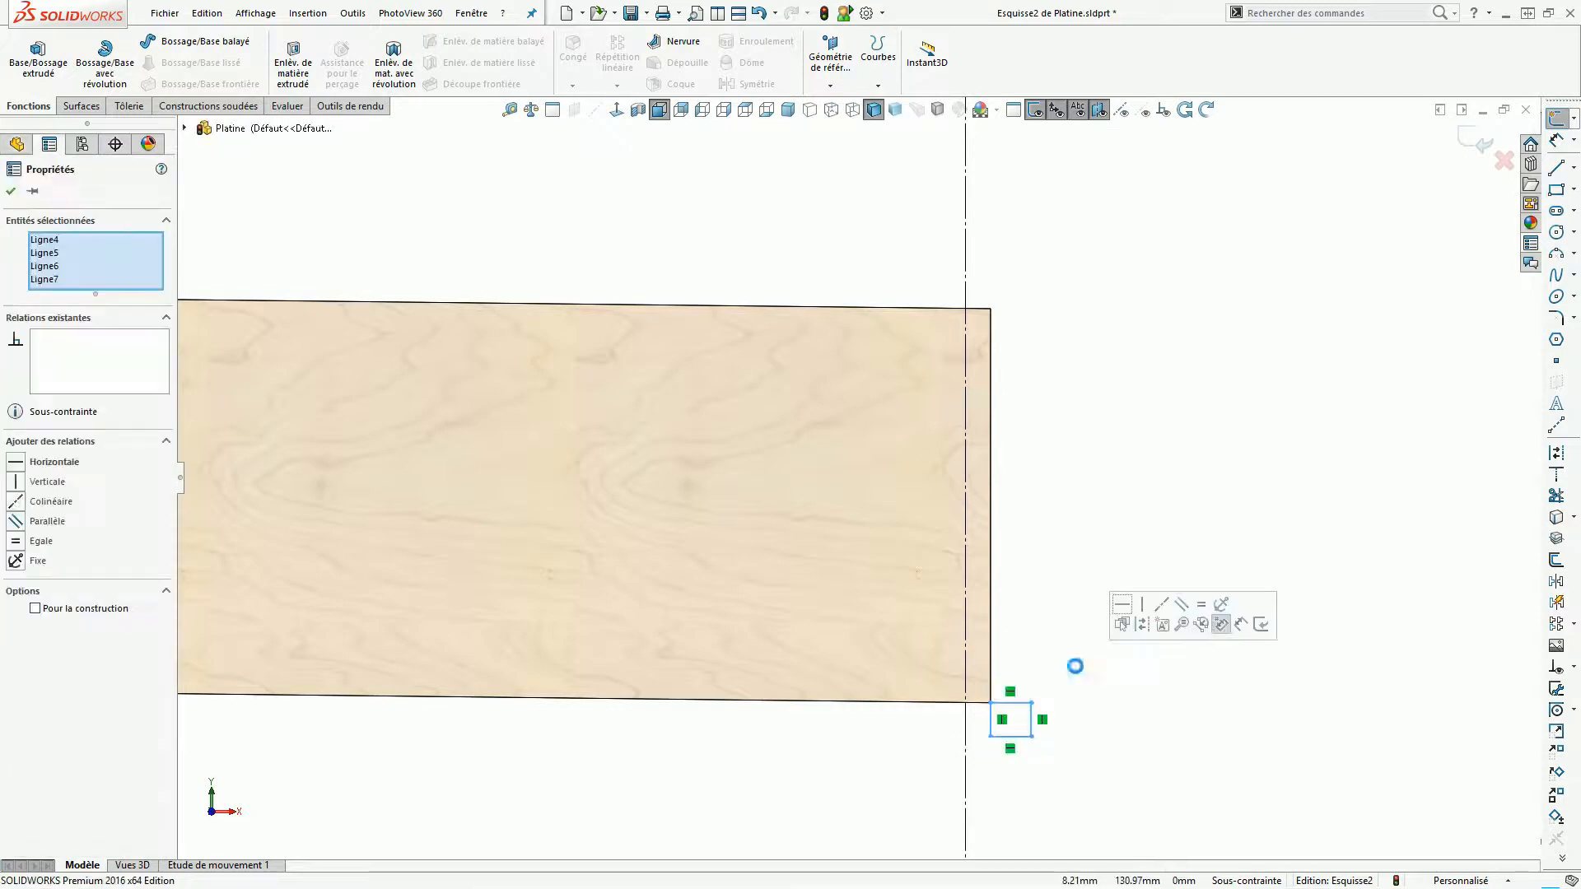
{"action": "key", "text": "Delete"}
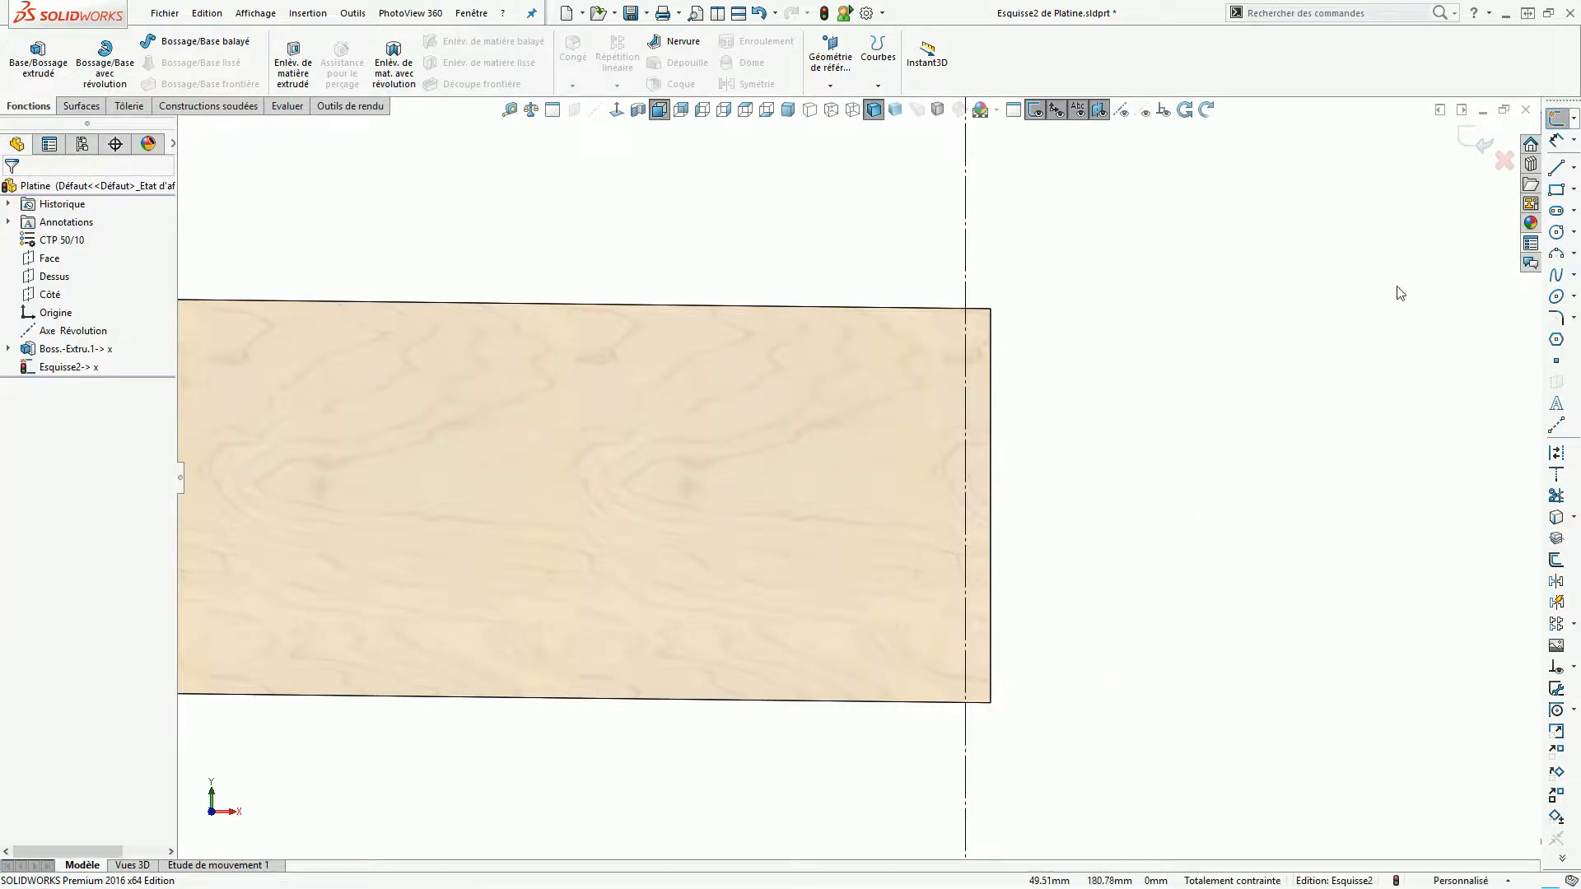
Sketch a narrow rectangle from the Platine's upper end corner to the construction line, partway down the plate's end edge.
{"action": "left_click", "coordinate": [1557, 171]}
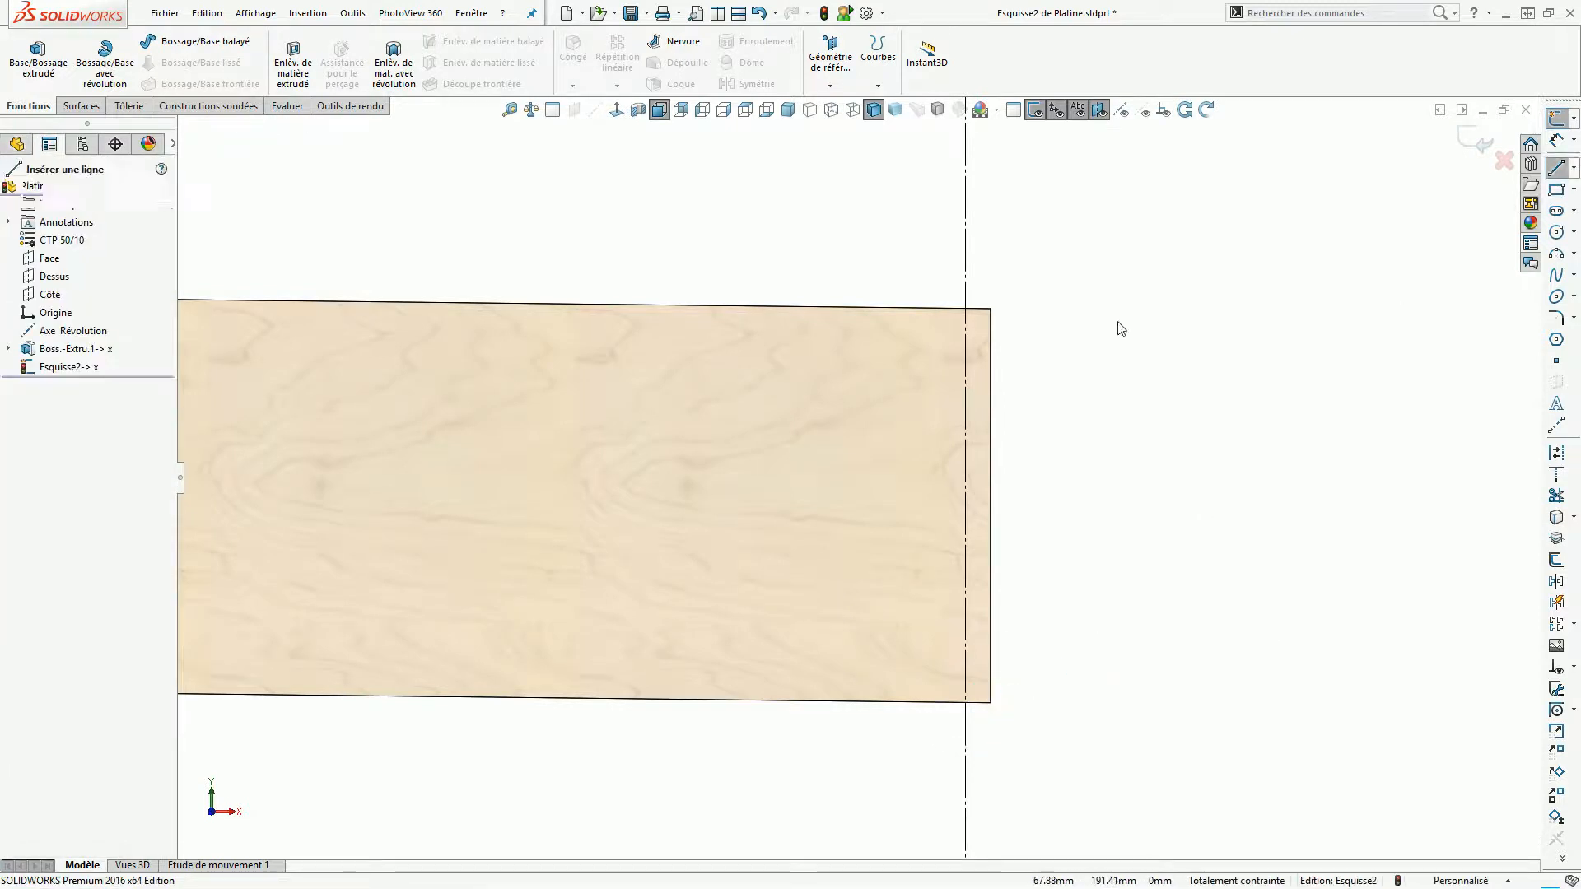
{"action": "left_click", "coordinate": [1557, 194]}
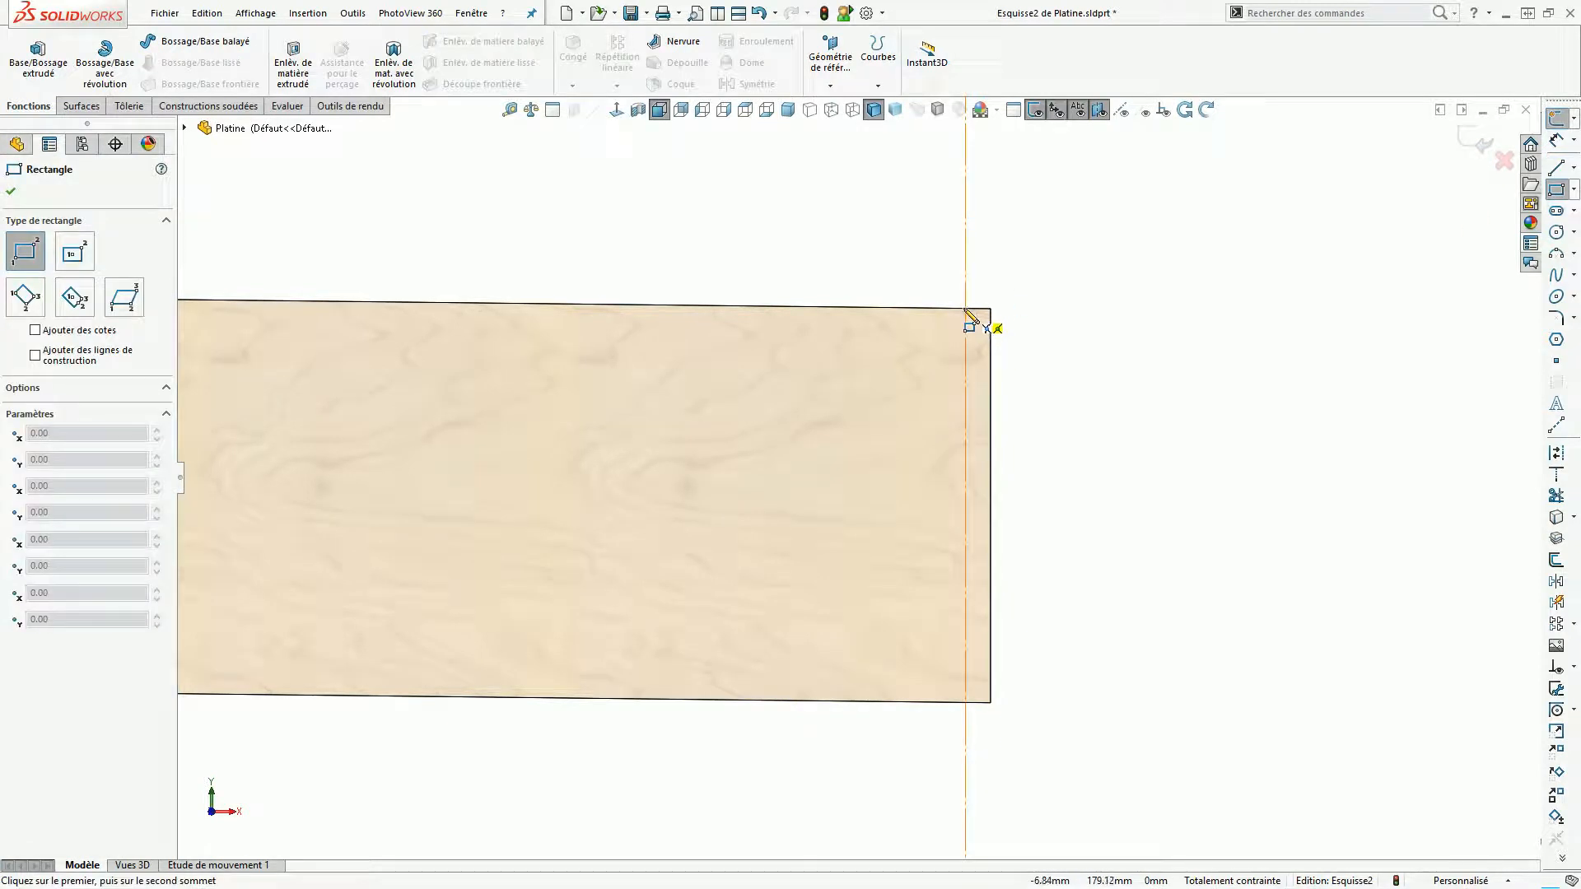
{"action": "left_click", "coordinate": [991, 310]}
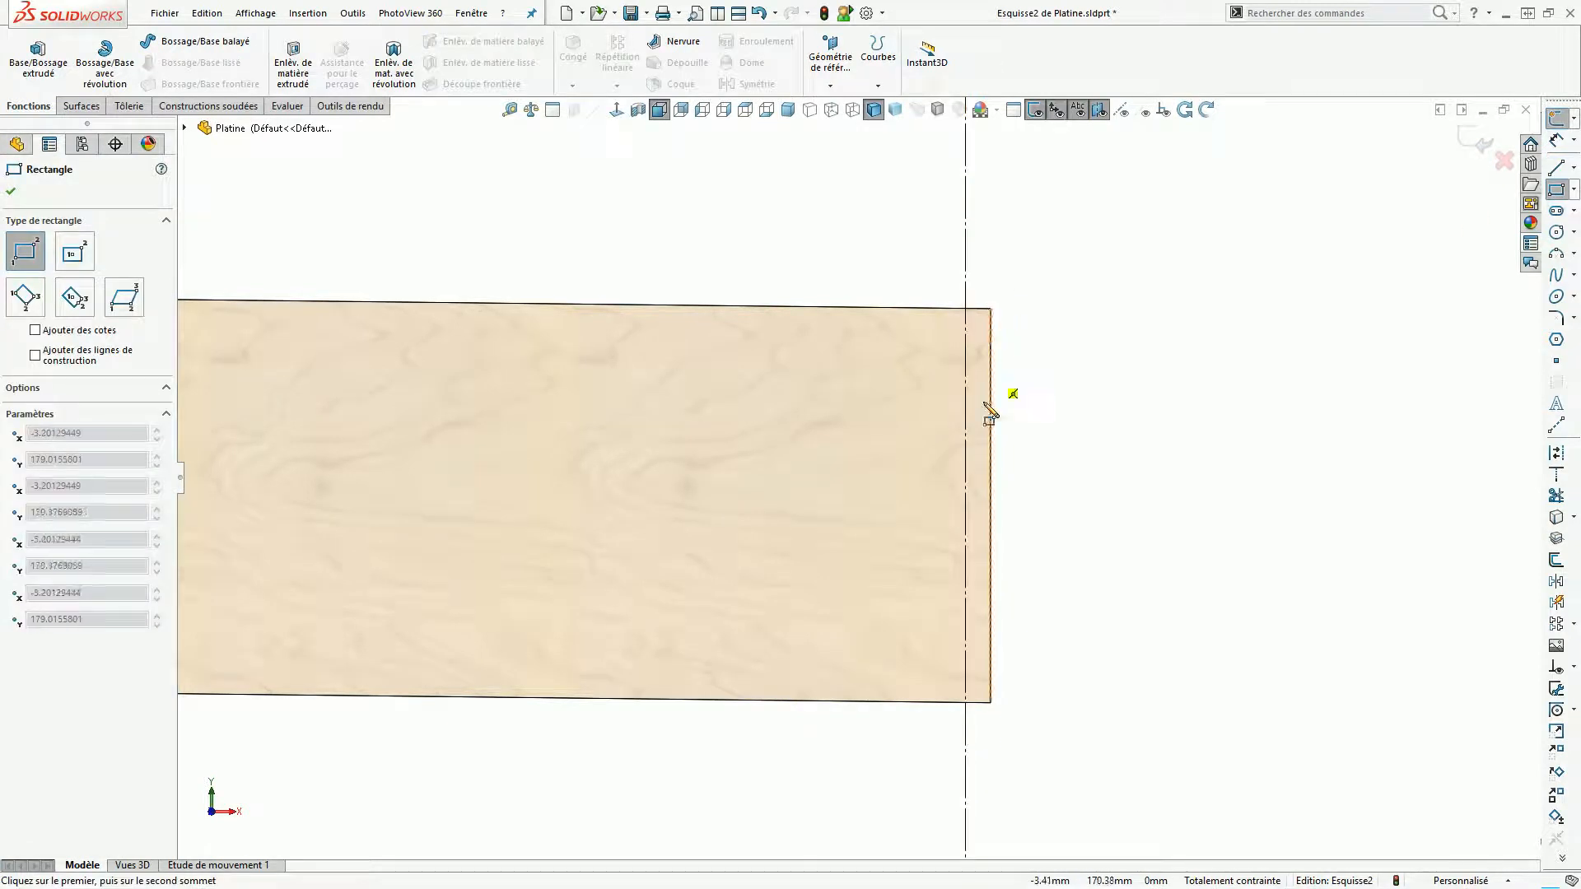
{"action": "left_click", "coordinate": [967, 576]}
{"action": "key", "text": "Escape"}
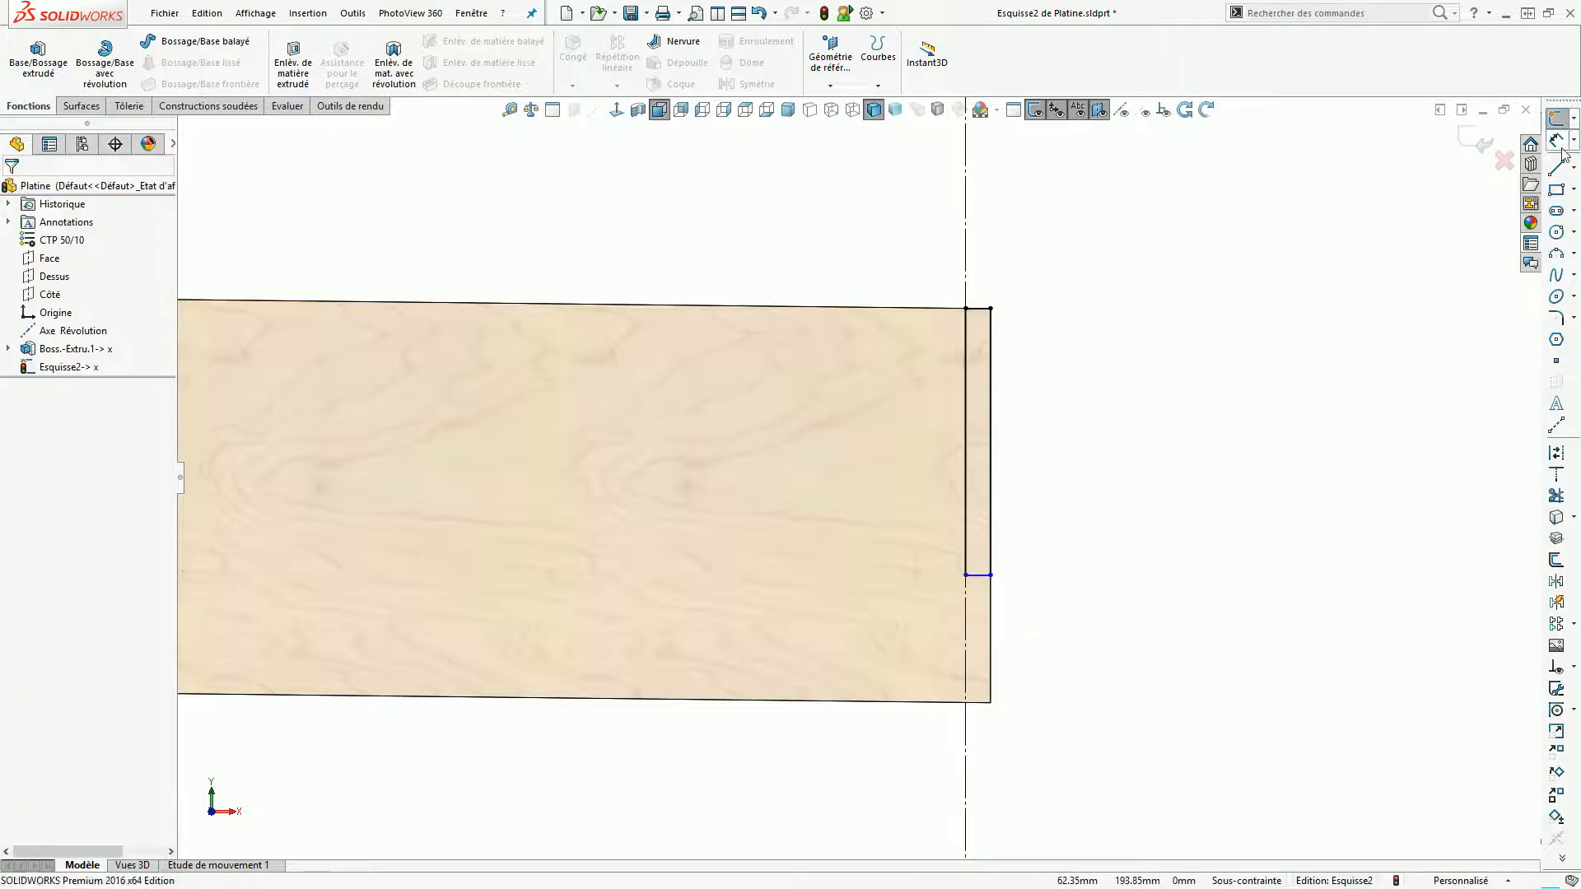
Try to dimension the rectangle's lower side from the plate's lower long edge, and delete the rectangle with its dimension.
{"action": "left_click", "coordinate": [980, 578]}
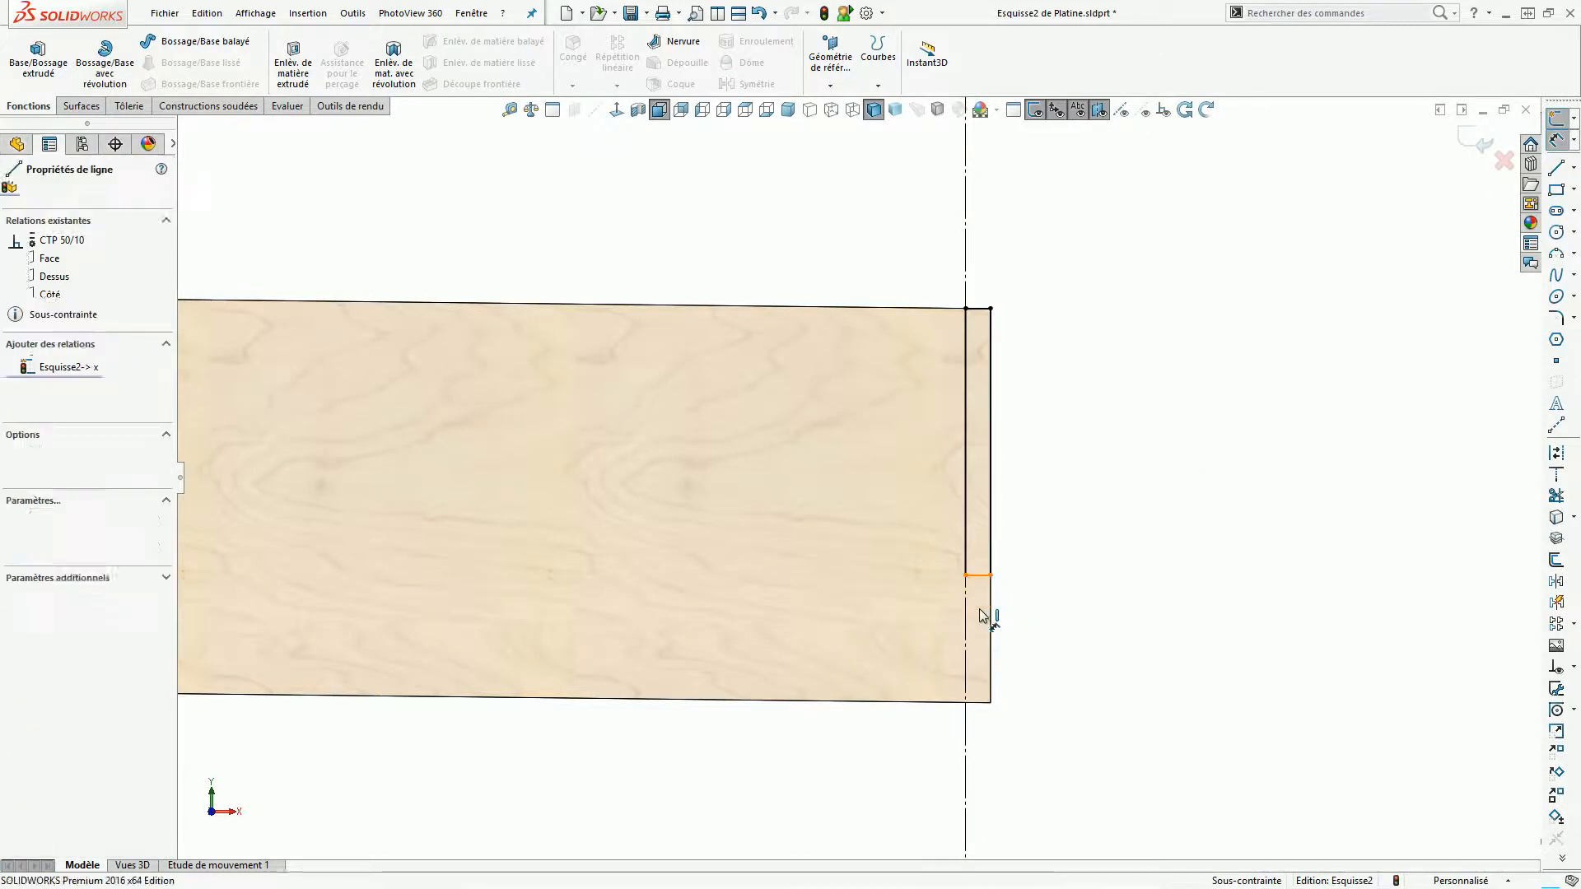
{"action": "left_click", "coordinate": [980, 701]}
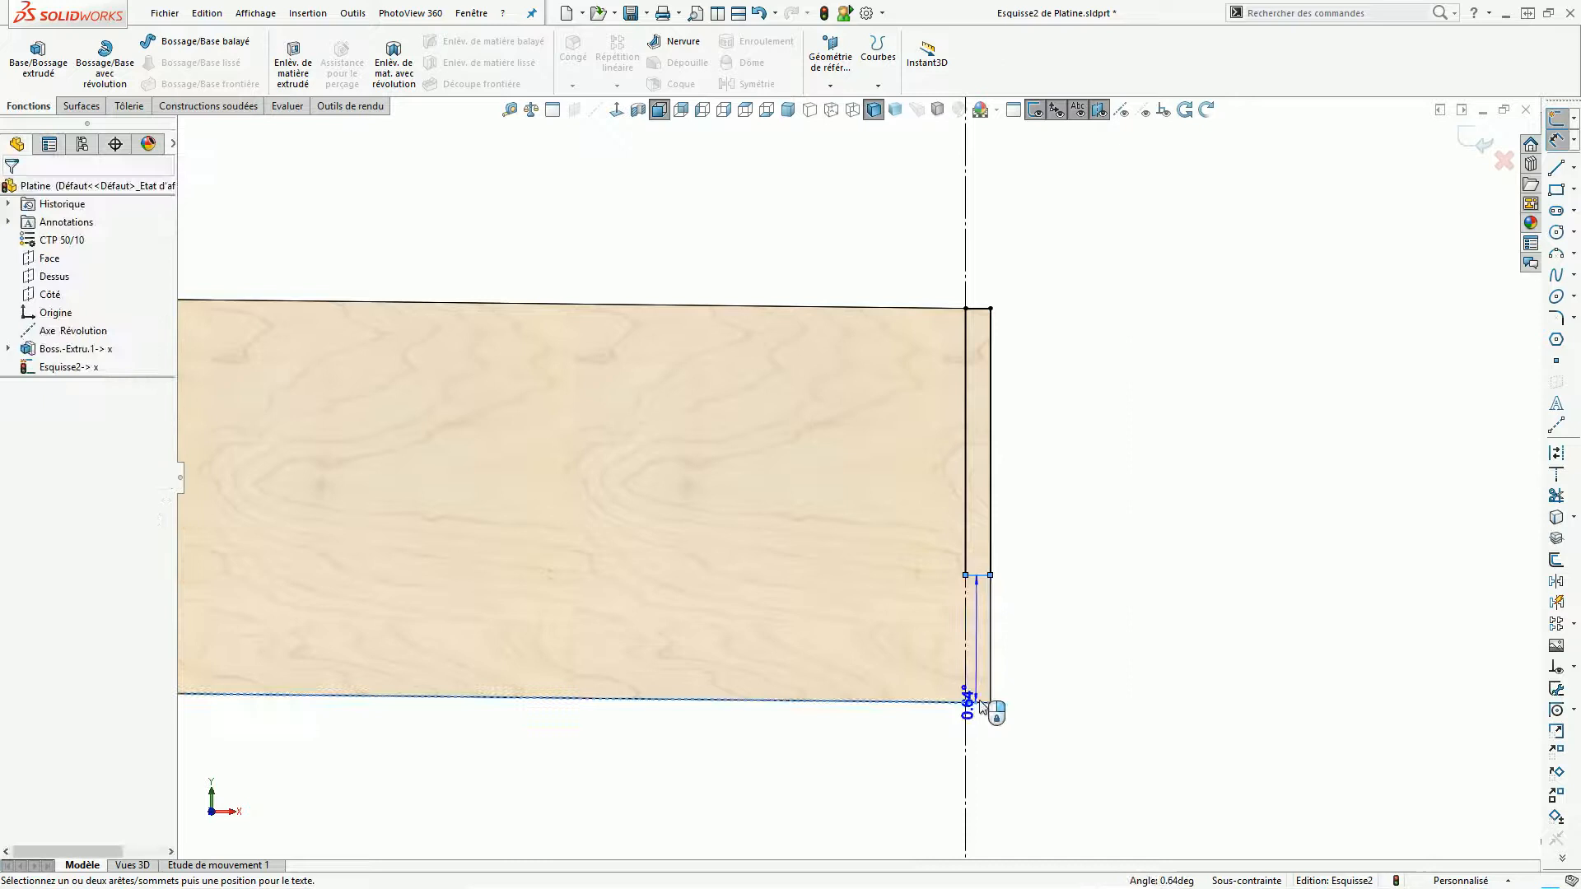
{"action": "left_click", "coordinate": [1063, 656]}
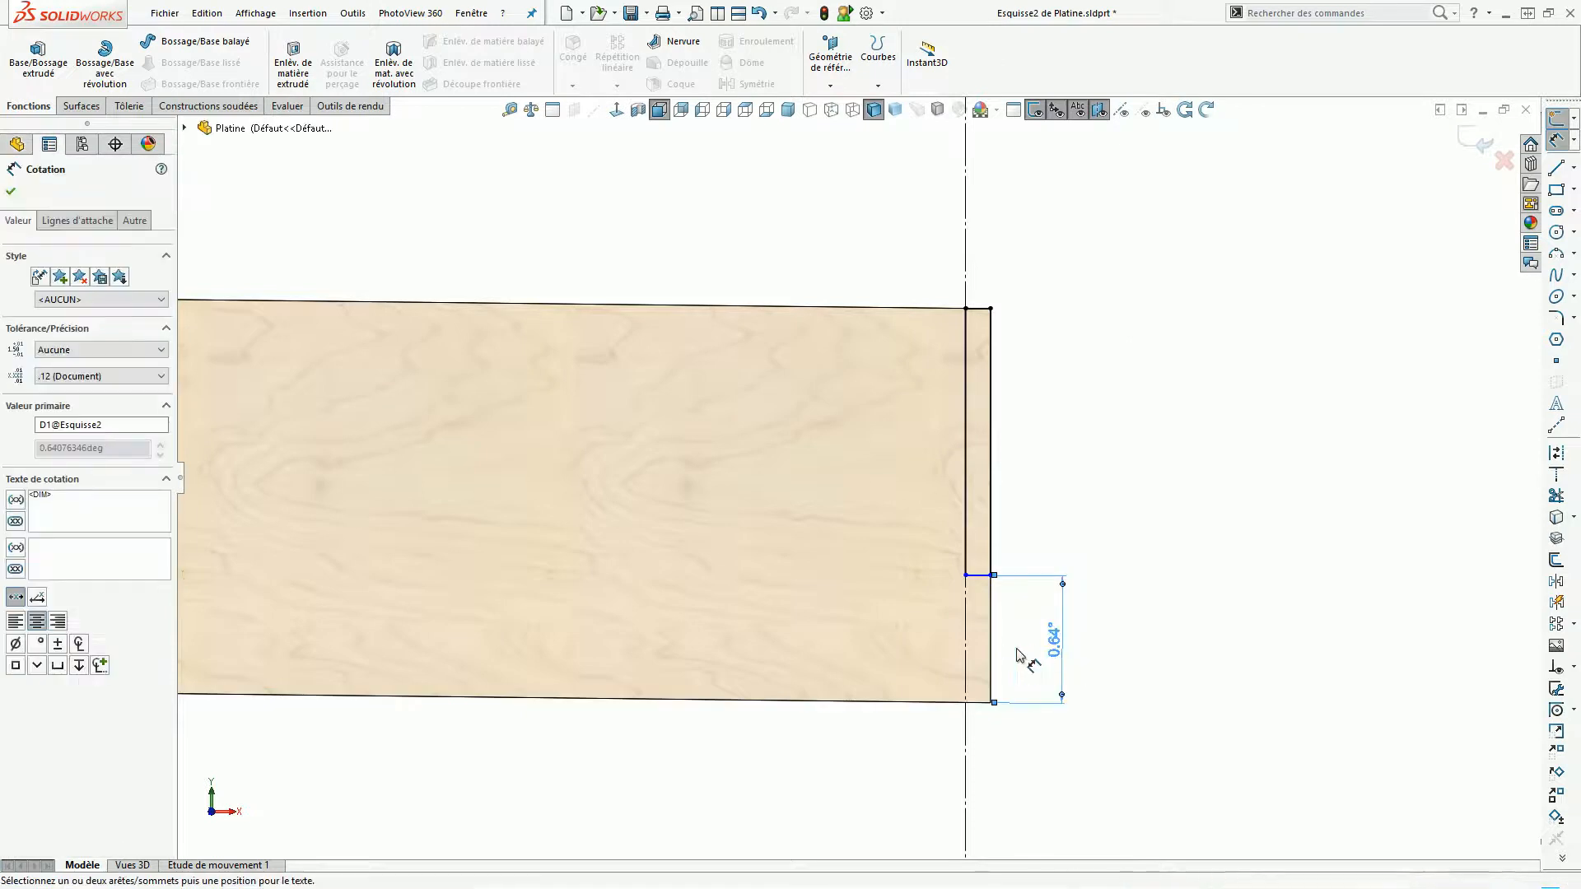
{"action": "key", "text": "Escape"}
{"action": "scroll", "coordinate": [968, 586], "scroll_direction": "down", "scroll_amount": 3}
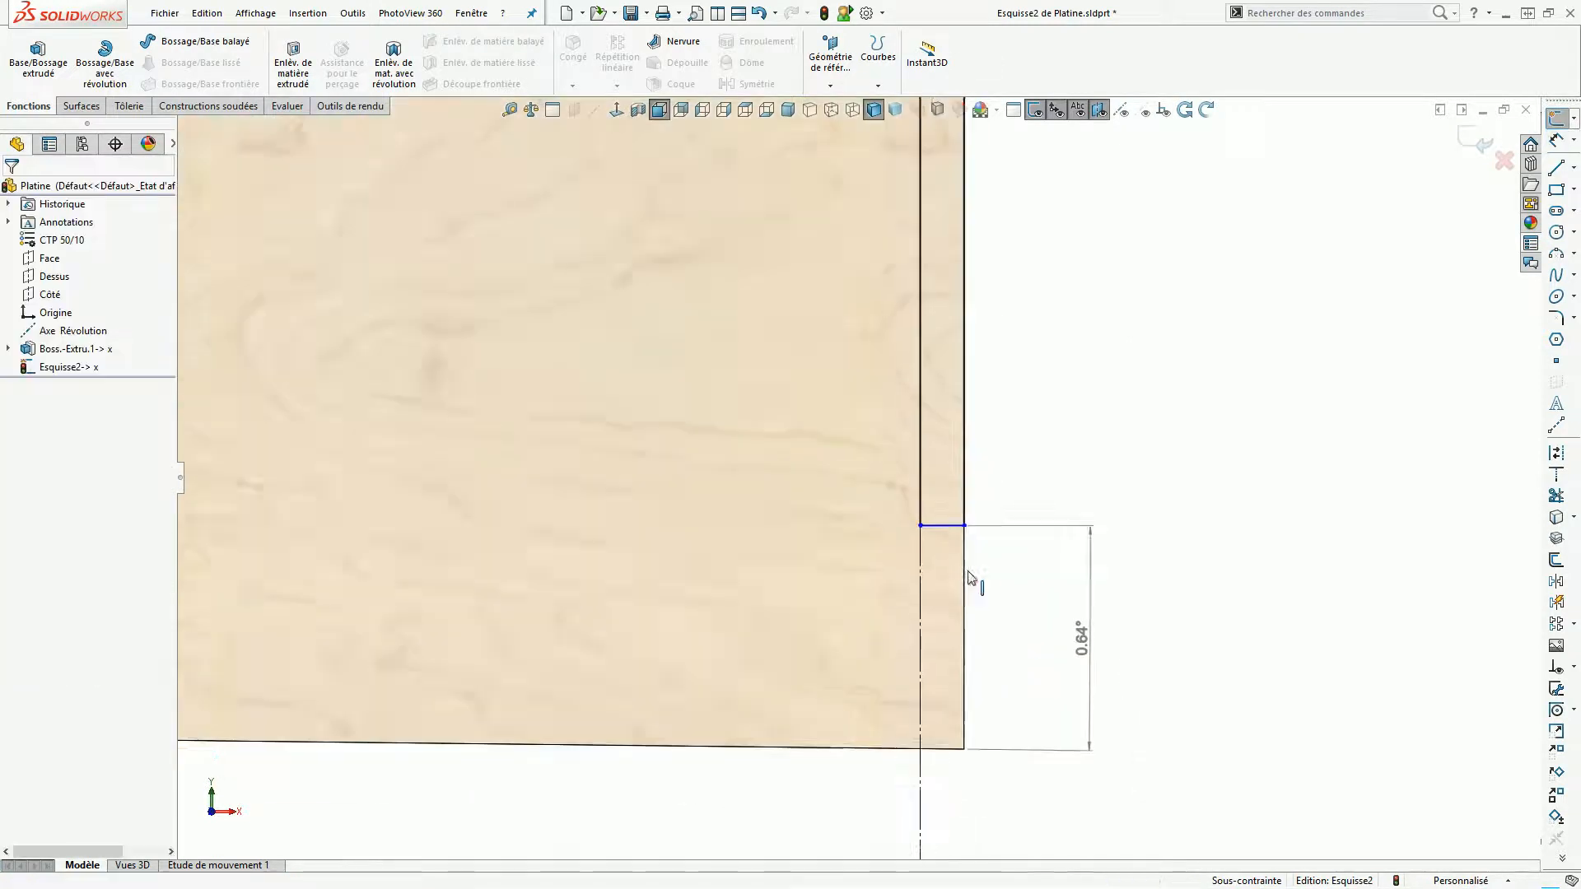
{"action": "scroll", "coordinate": [967, 577], "scroll_direction": "up", "scroll_amount": 7}
{"action": "scroll", "coordinate": [635, 536], "scroll_direction": "up", "scroll_amount": 4}
{"action": "scroll", "coordinate": [642, 479], "scroll_direction": "down", "scroll_amount": 3}
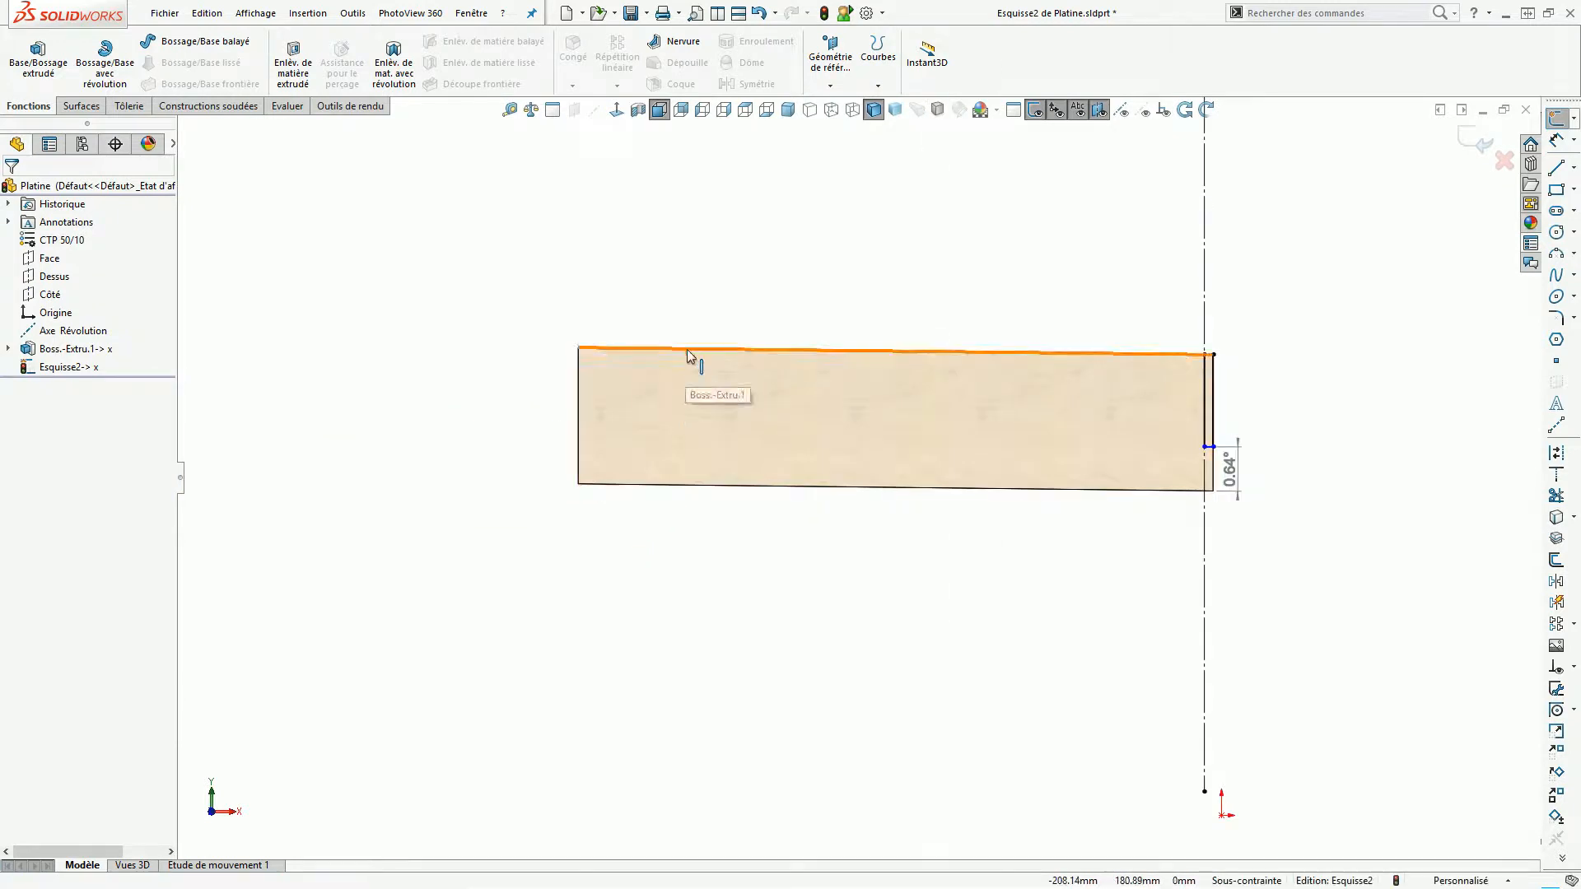
{"action": "scroll", "coordinate": [1046, 472], "scroll_direction": "down", "scroll_amount": 3}
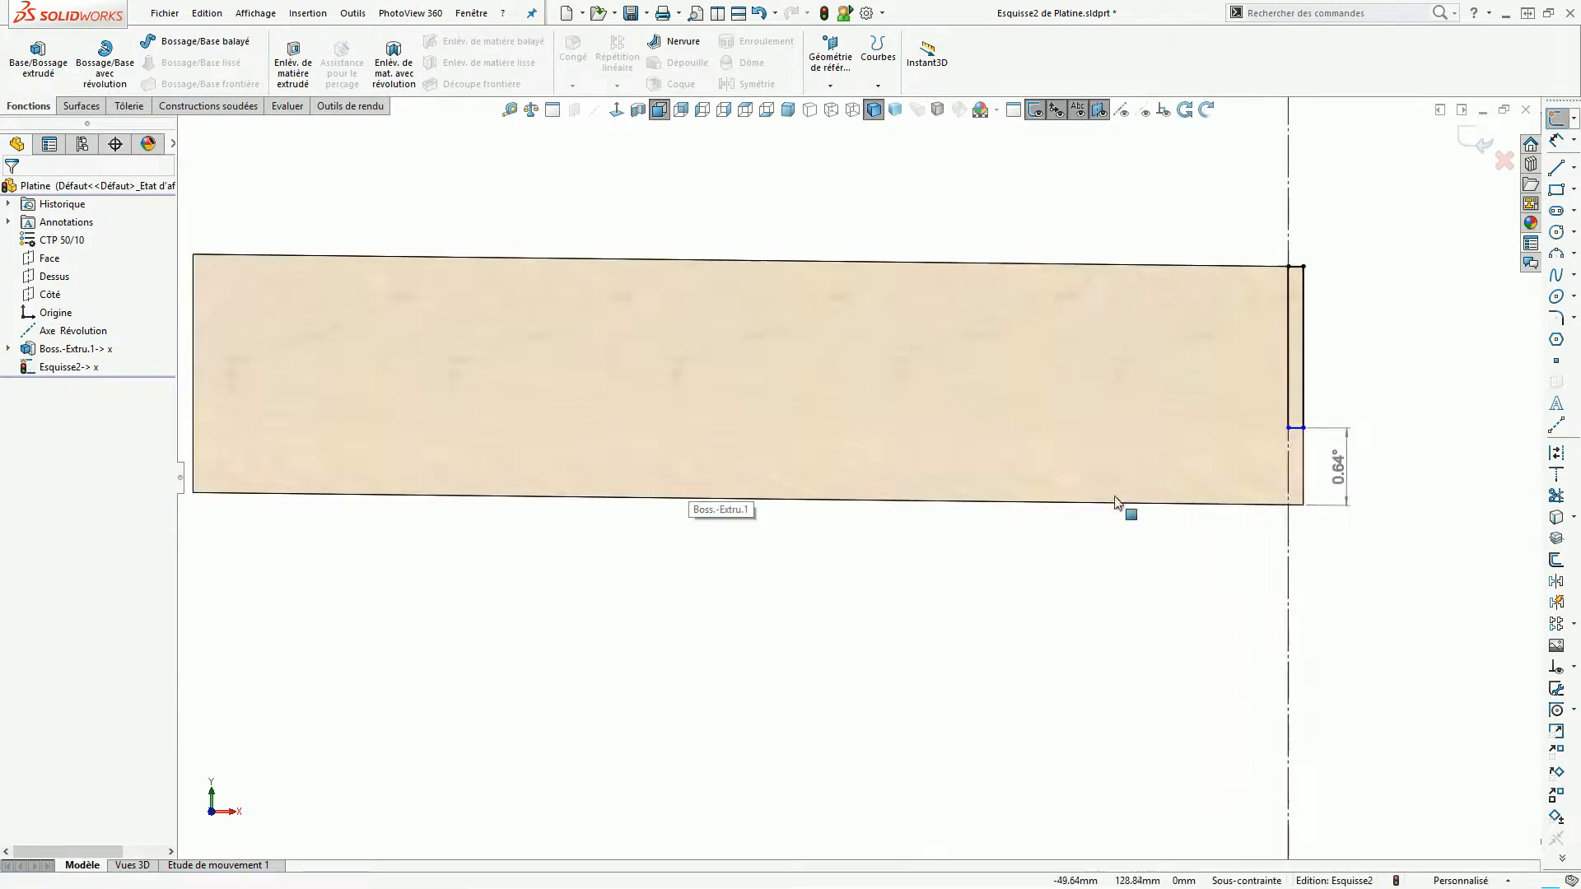
{"action": "scroll", "coordinate": [1345, 482], "scroll_direction": "up", "scroll_amount": 4}
{"action": "scroll", "coordinate": [1317, 478], "scroll_direction": "down", "scroll_amount": 3}
{"action": "scroll", "coordinate": [810, 462], "scroll_direction": "down", "scroll_amount": 2}
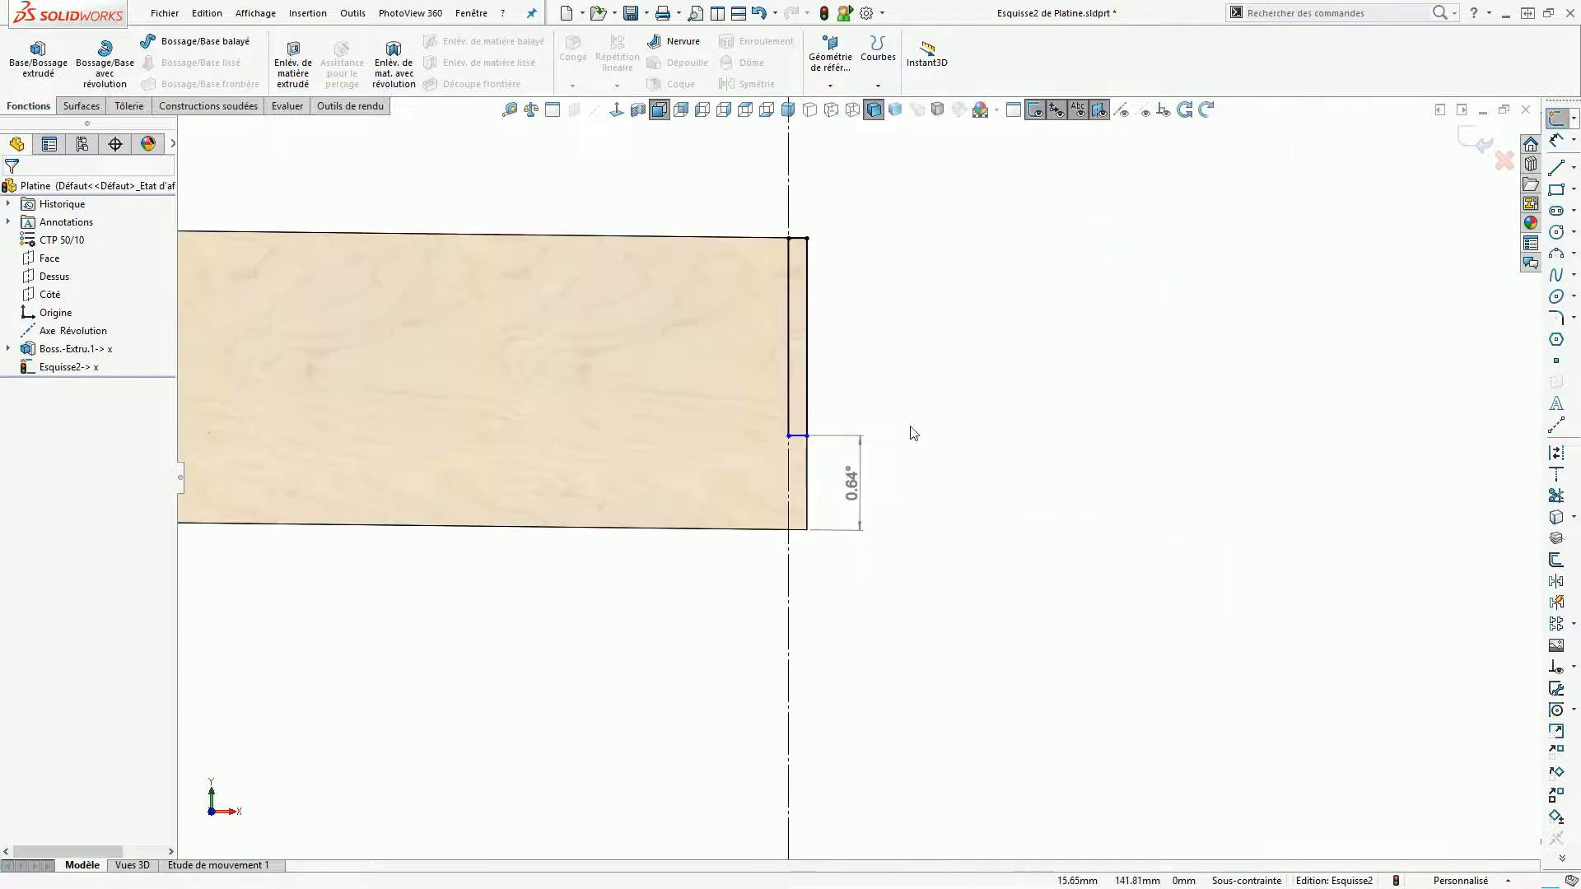
{"action": "left_click_drag", "start_coordinate": [751, 208], "coordinate": [904, 601]}
{"action": "key", "text": "Delete"}
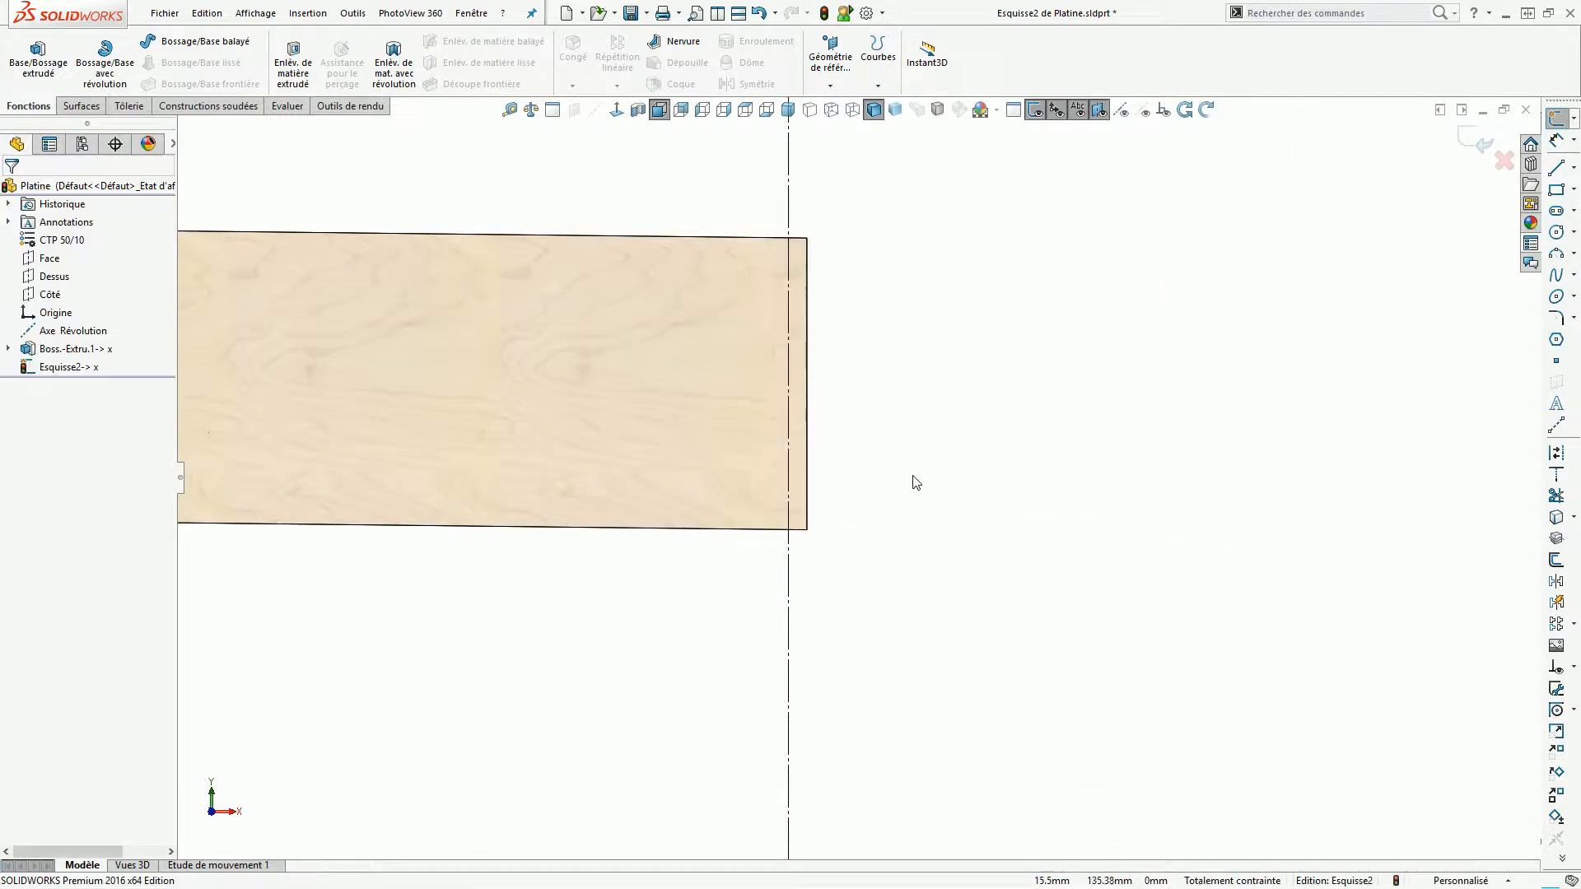
Sketch a closed L-shaped line profile along the plate's end and upper edges, with its inner vertical side on the construction line.
{"action": "left_click", "coordinate": [1556, 168]}
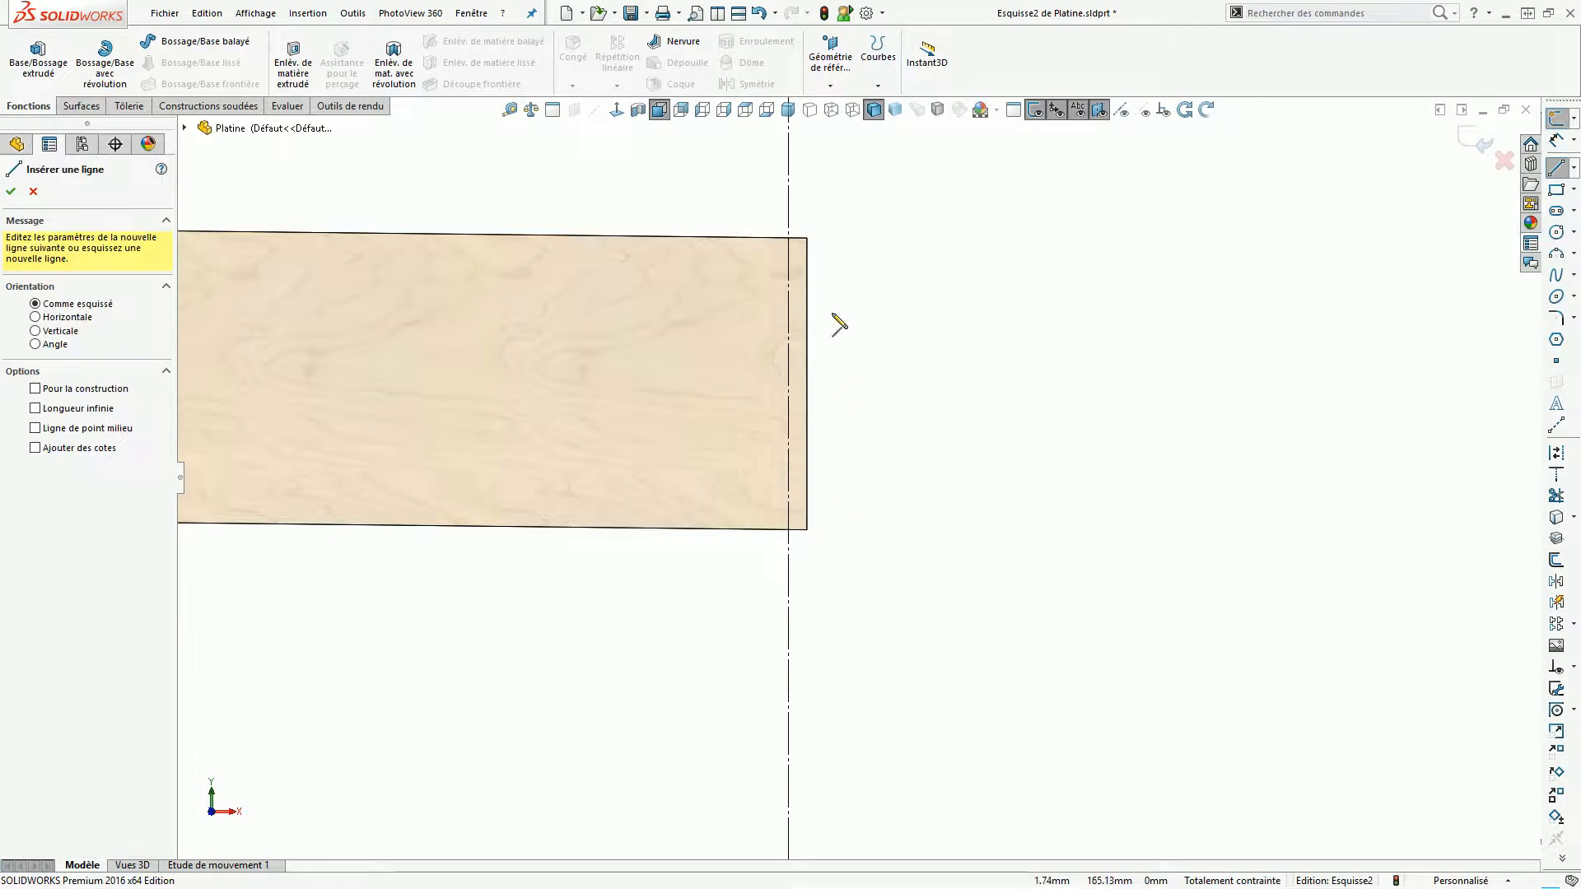
{"action": "left_click", "coordinate": [791, 282]}
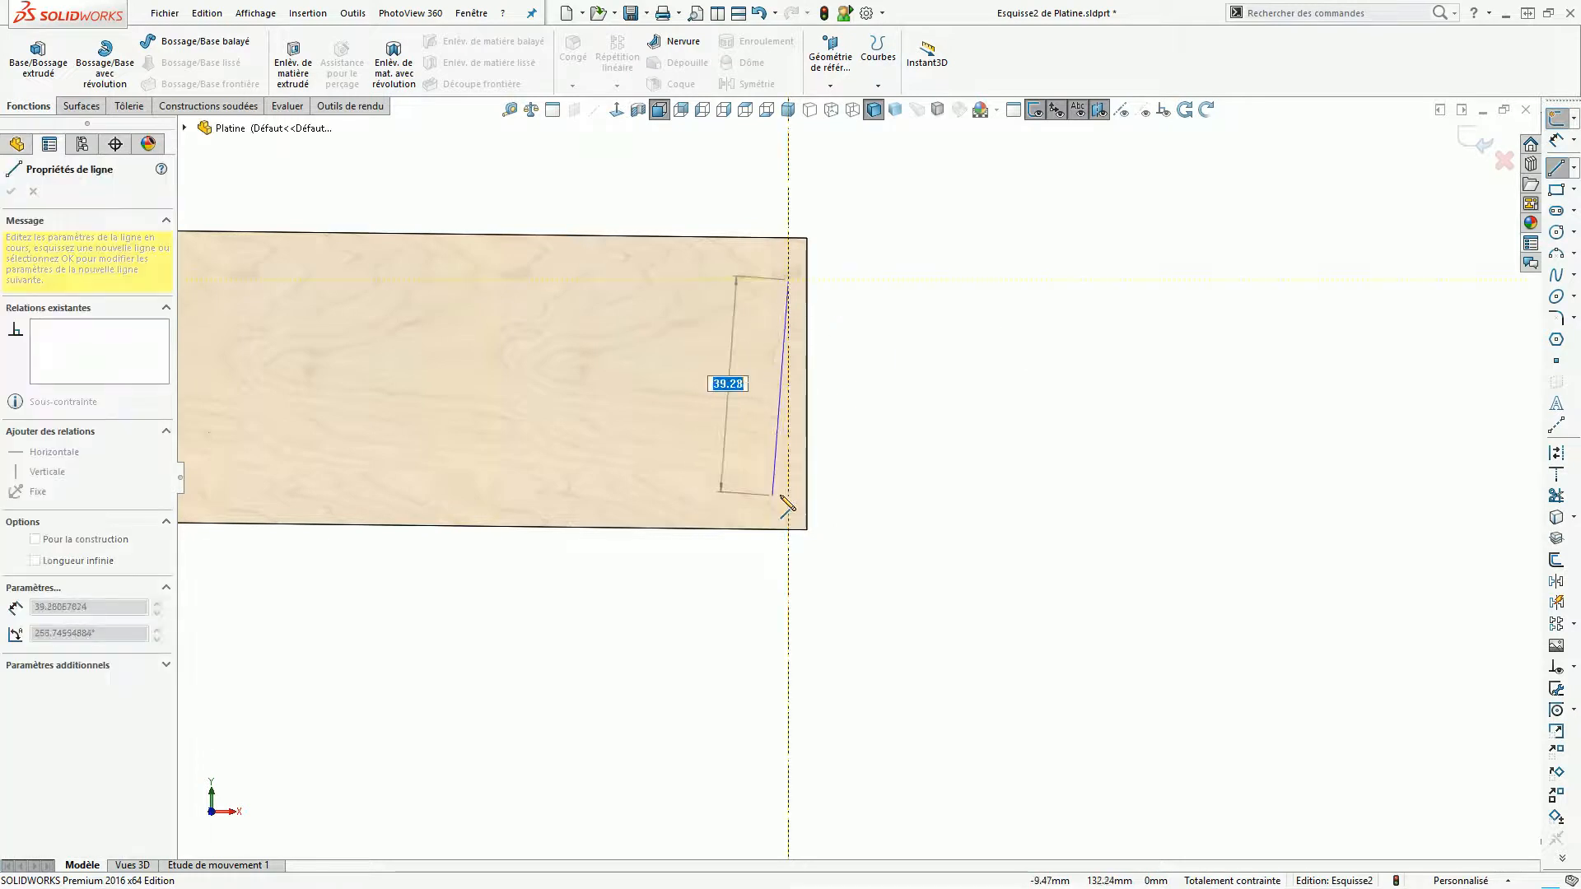
{"action": "left_click", "coordinate": [788, 449]}
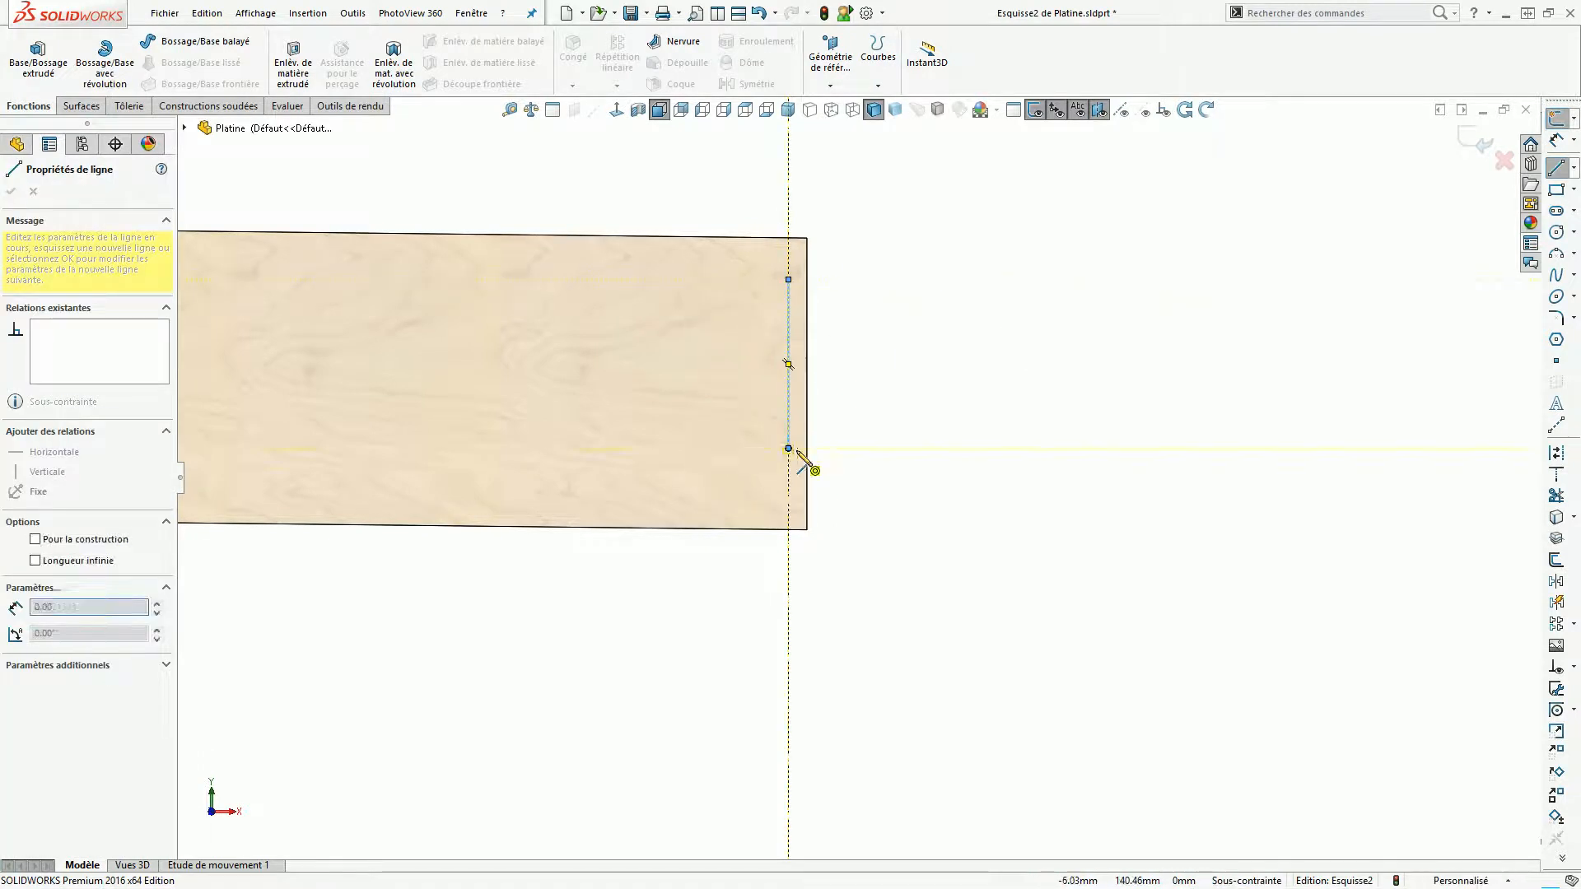
{"action": "left_click", "coordinate": [807, 449]}
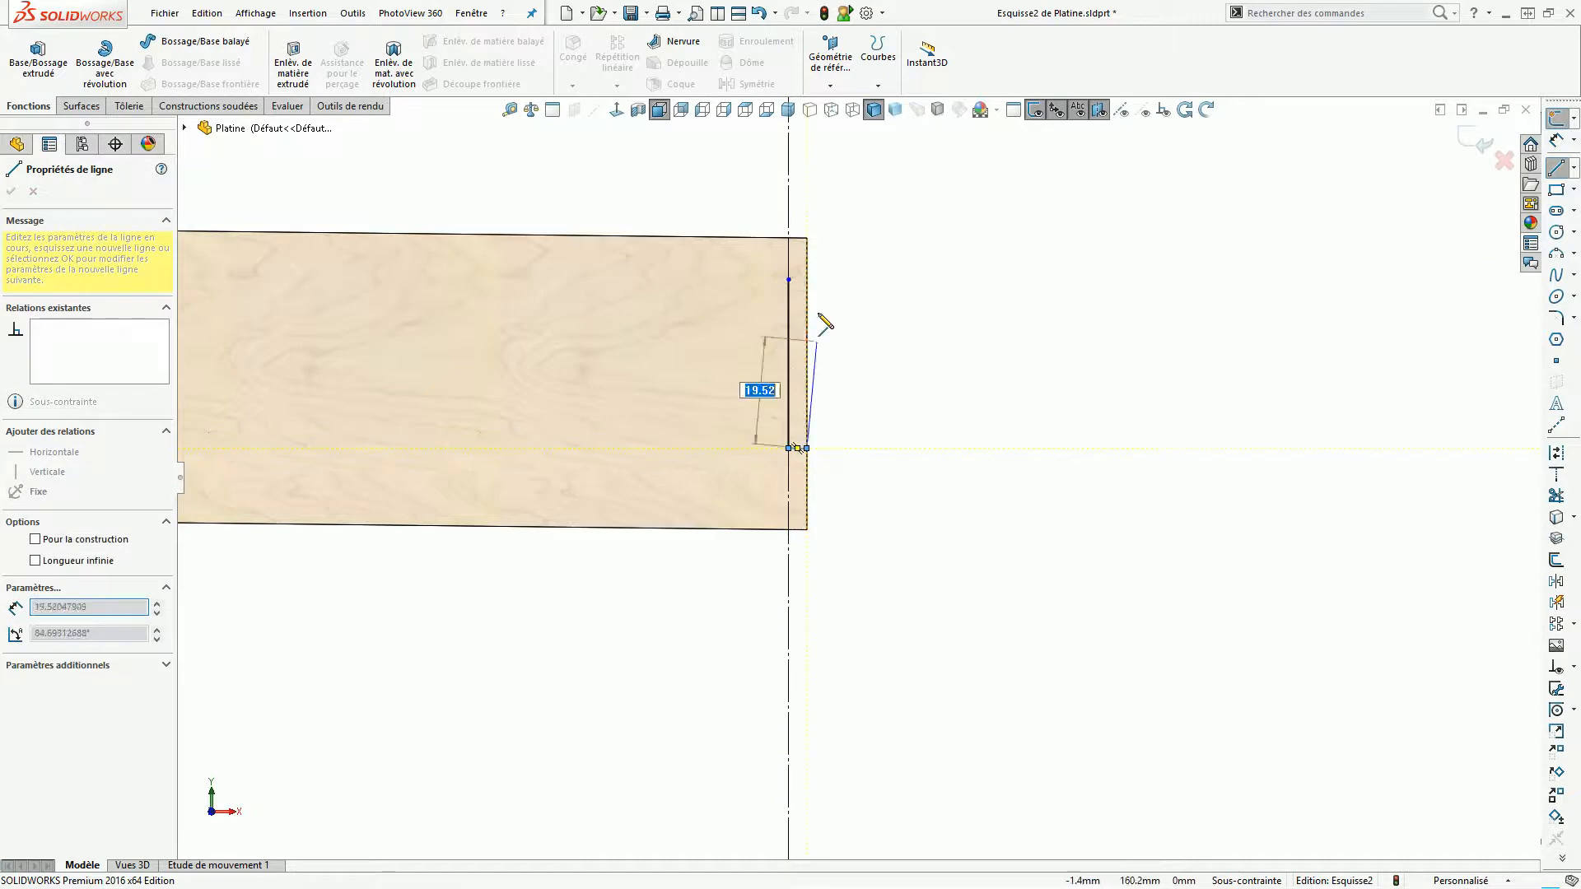
{"action": "left_click", "coordinate": [807, 239]}
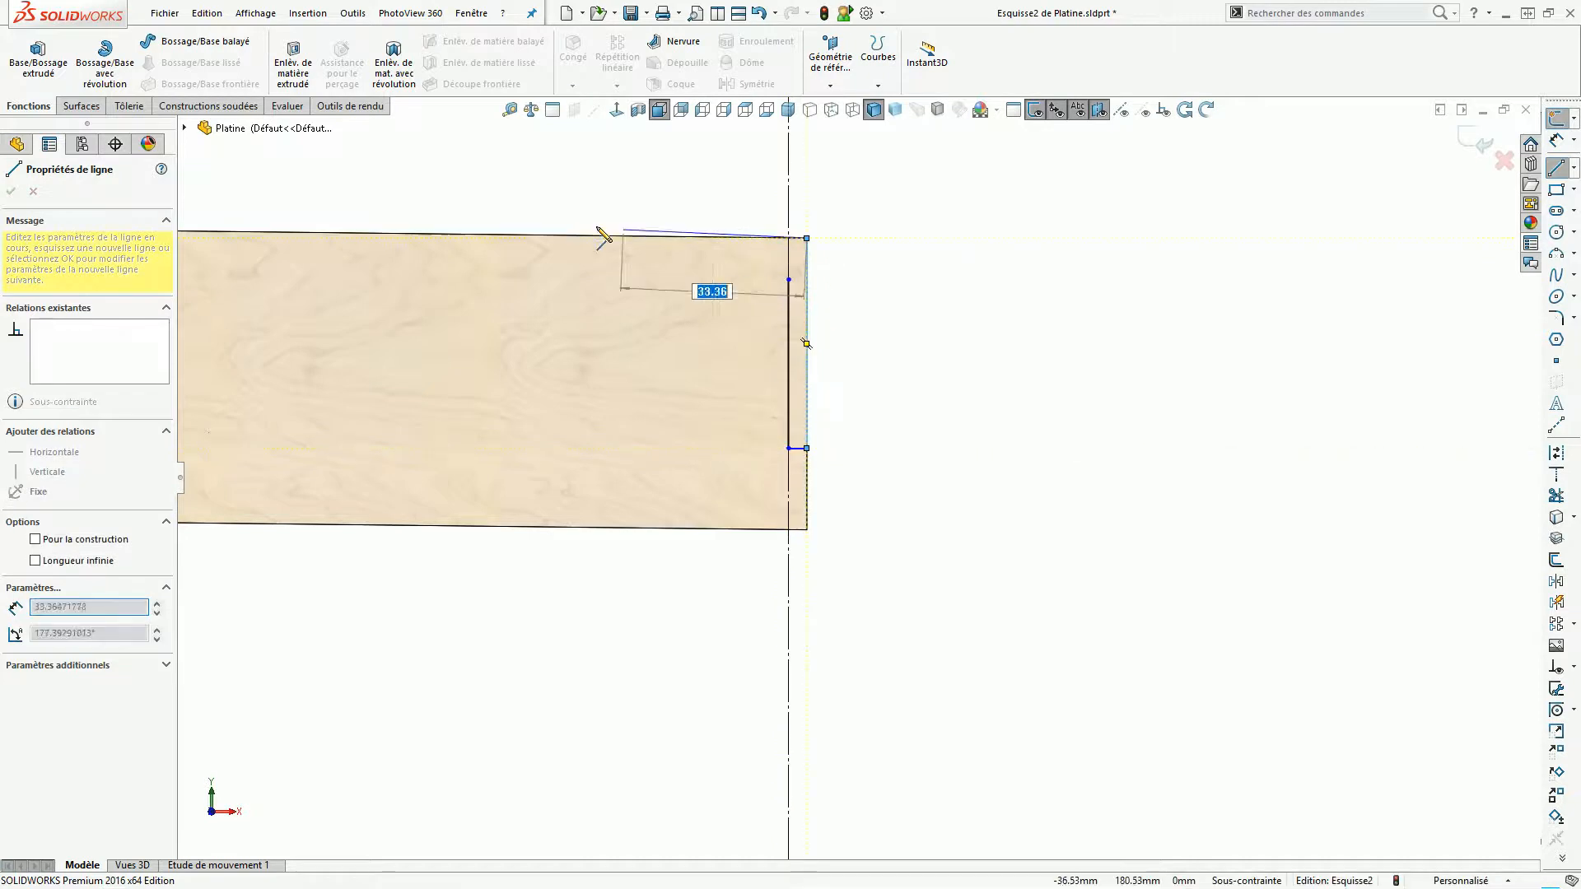
{"action": "left_click", "coordinate": [508, 237]}
{"action": "left_click", "coordinate": [508, 257]}
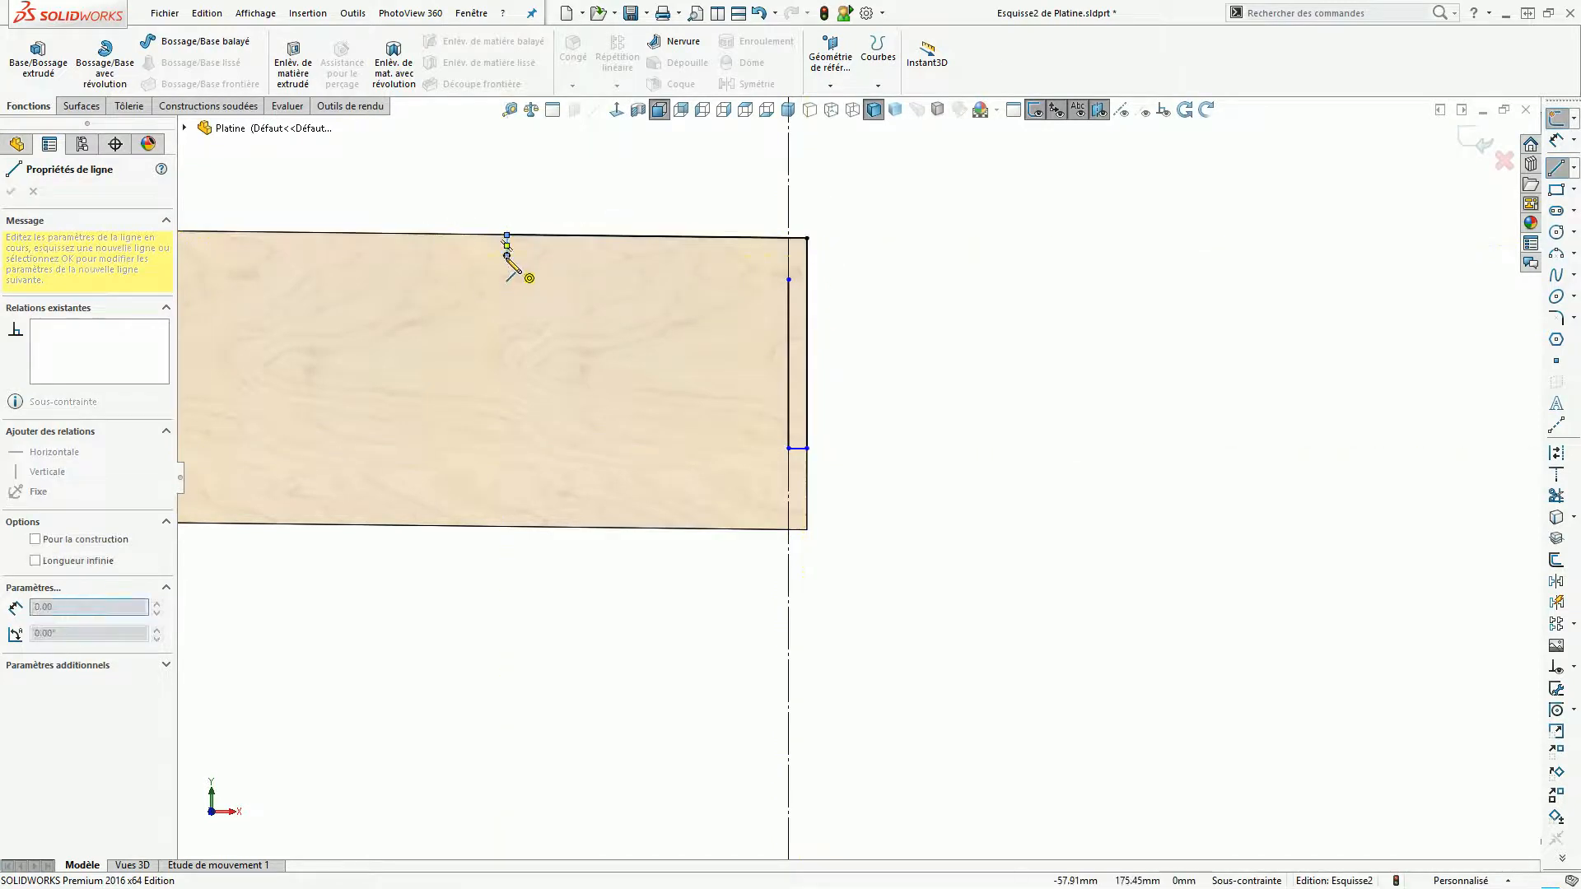
{"action": "scroll", "coordinate": [500, 276], "scroll_direction": "up", "scroll_amount": 3}
{"action": "scroll", "coordinate": [791, 379], "scroll_direction": "down", "scroll_amount": 5}
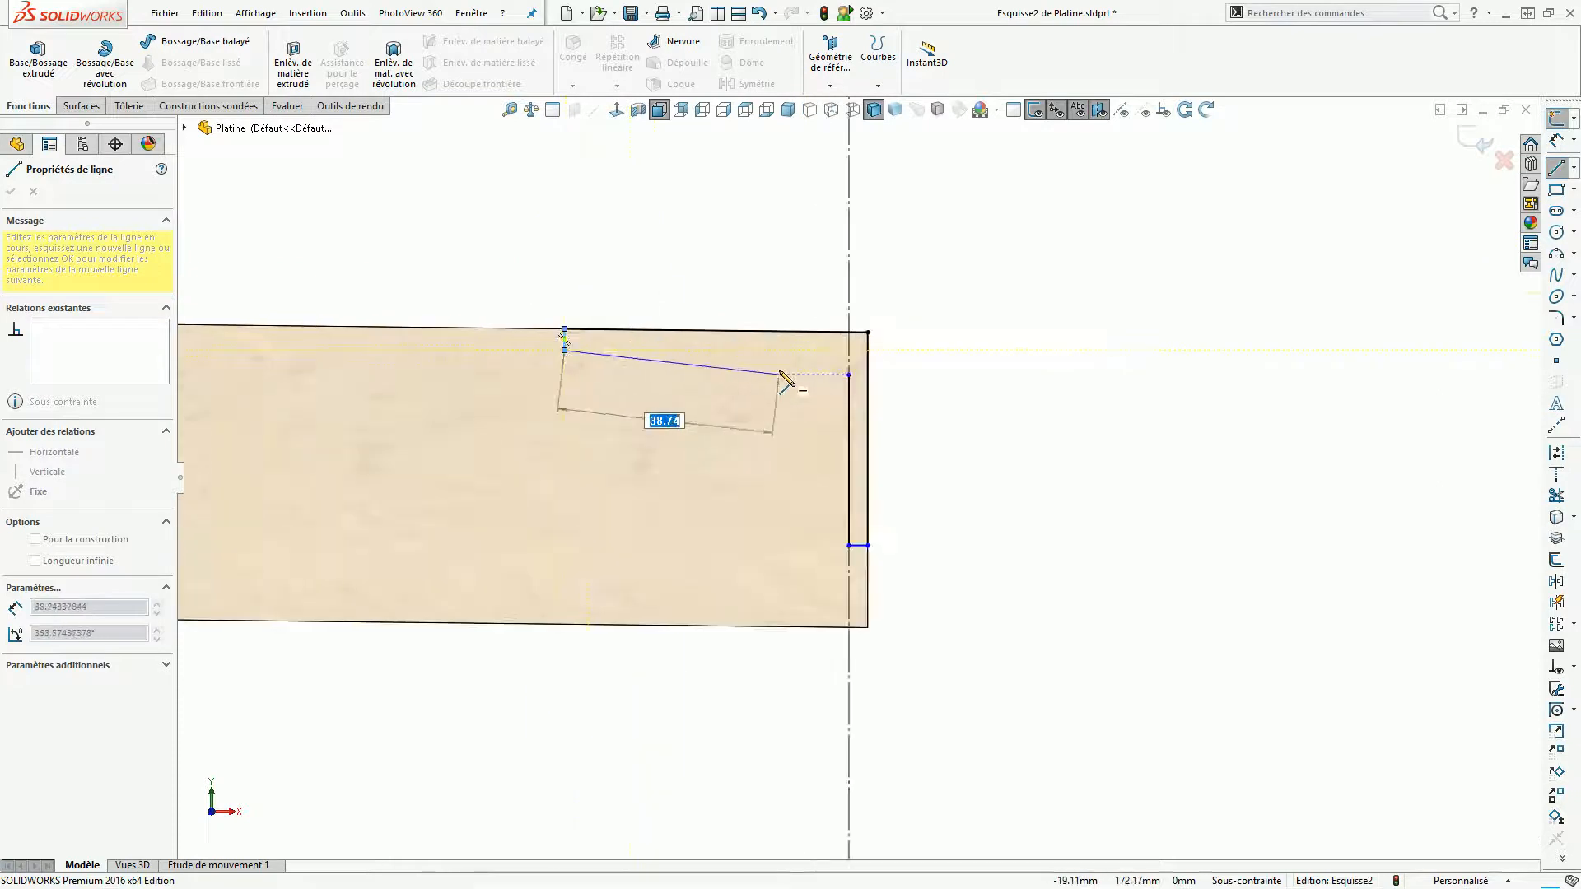
{"action": "left_click", "coordinate": [907, 399]}
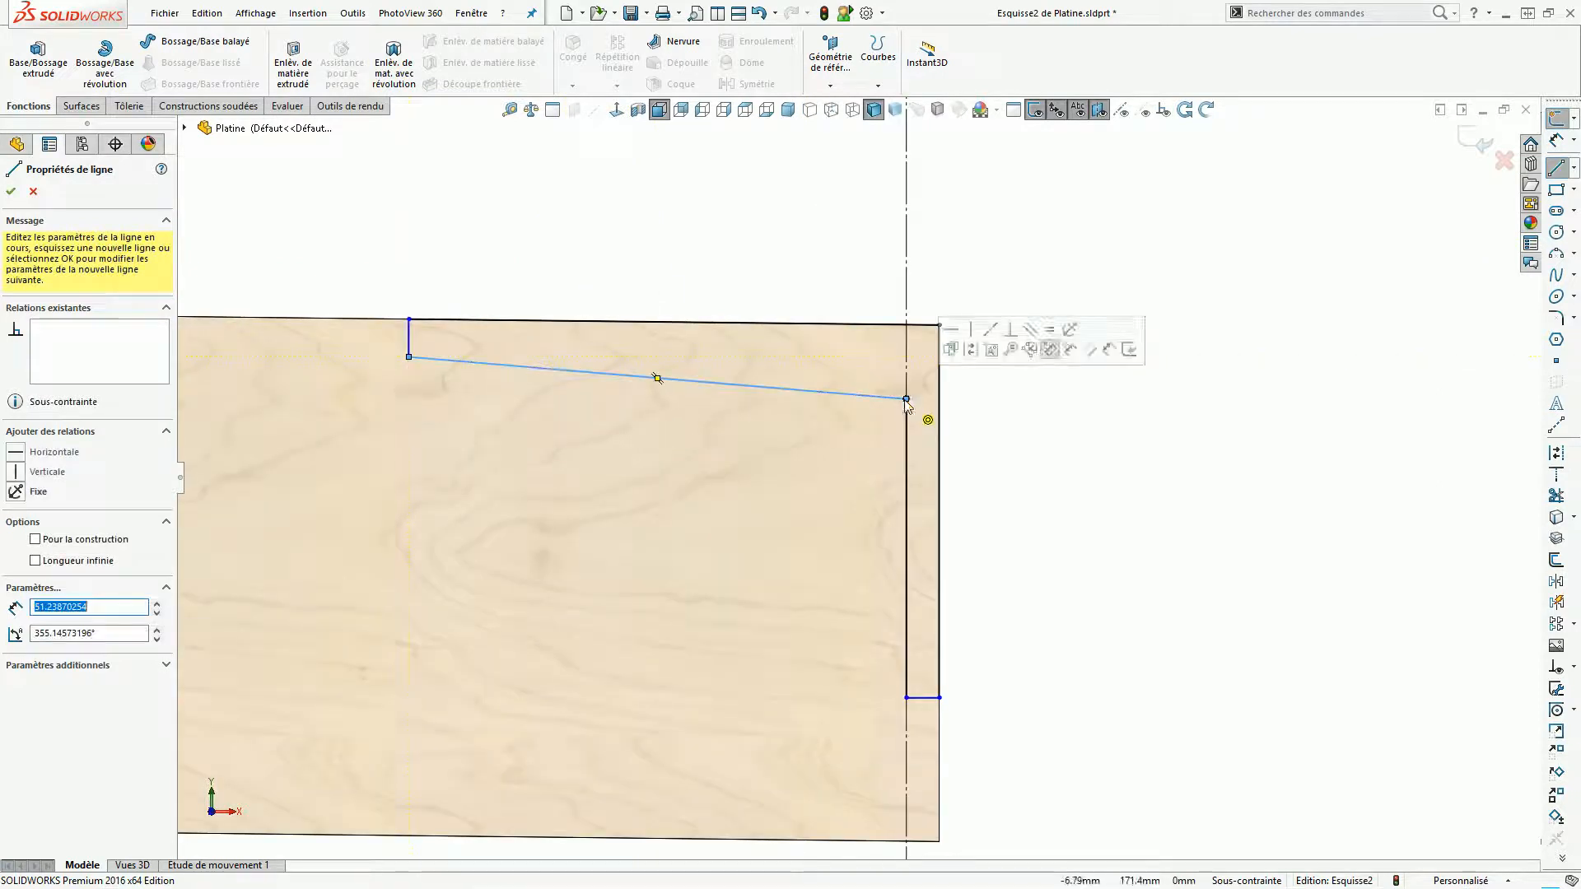
{"action": "key", "text": "Escape"}
Add a horizontal relation to the sloping inner line of the L-shaped profile.
{"action": "left_click", "coordinate": [746, 386]}
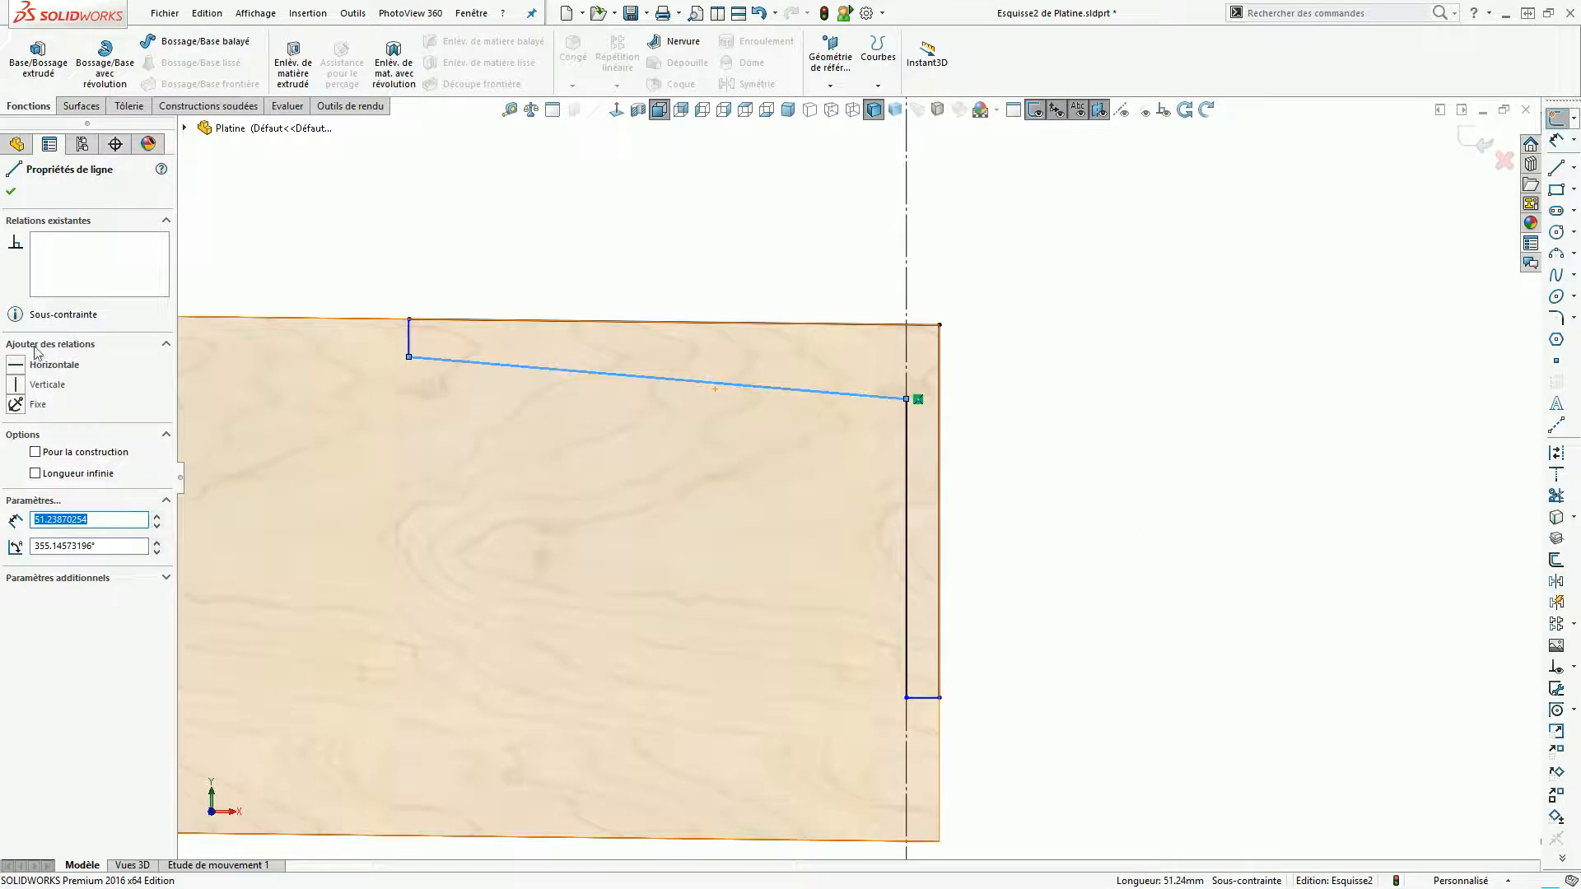
{"action": "left_click", "coordinate": [15, 371]}
{"action": "left_click", "coordinate": [494, 289]}
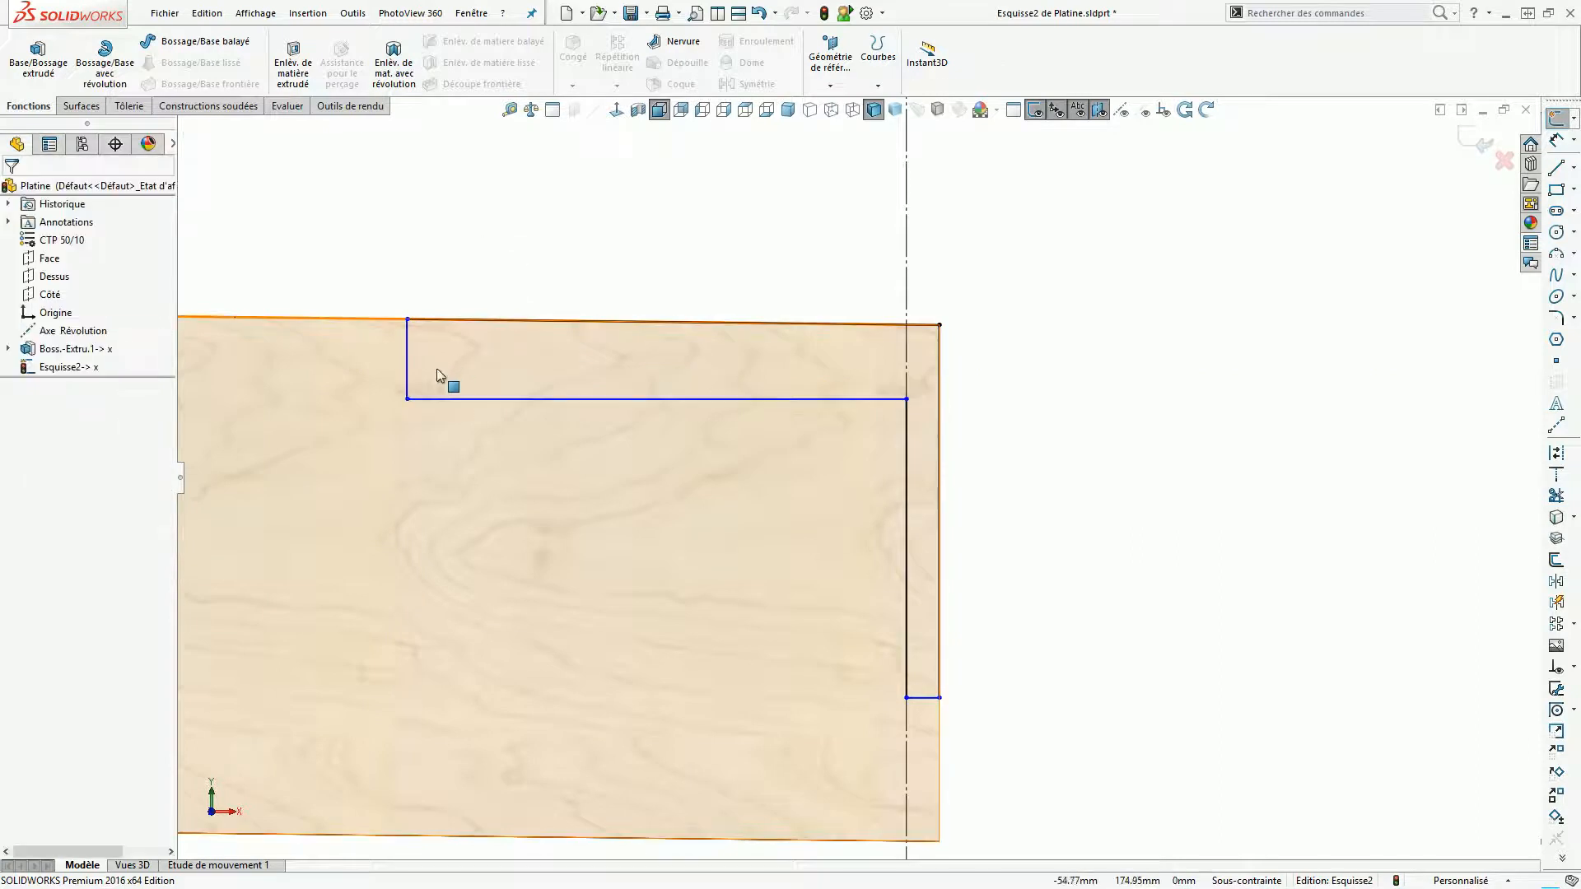
Dimension the short end segment of the L profile's long arm to 3 mm.
{"action": "left_click", "coordinate": [1564, 141]}
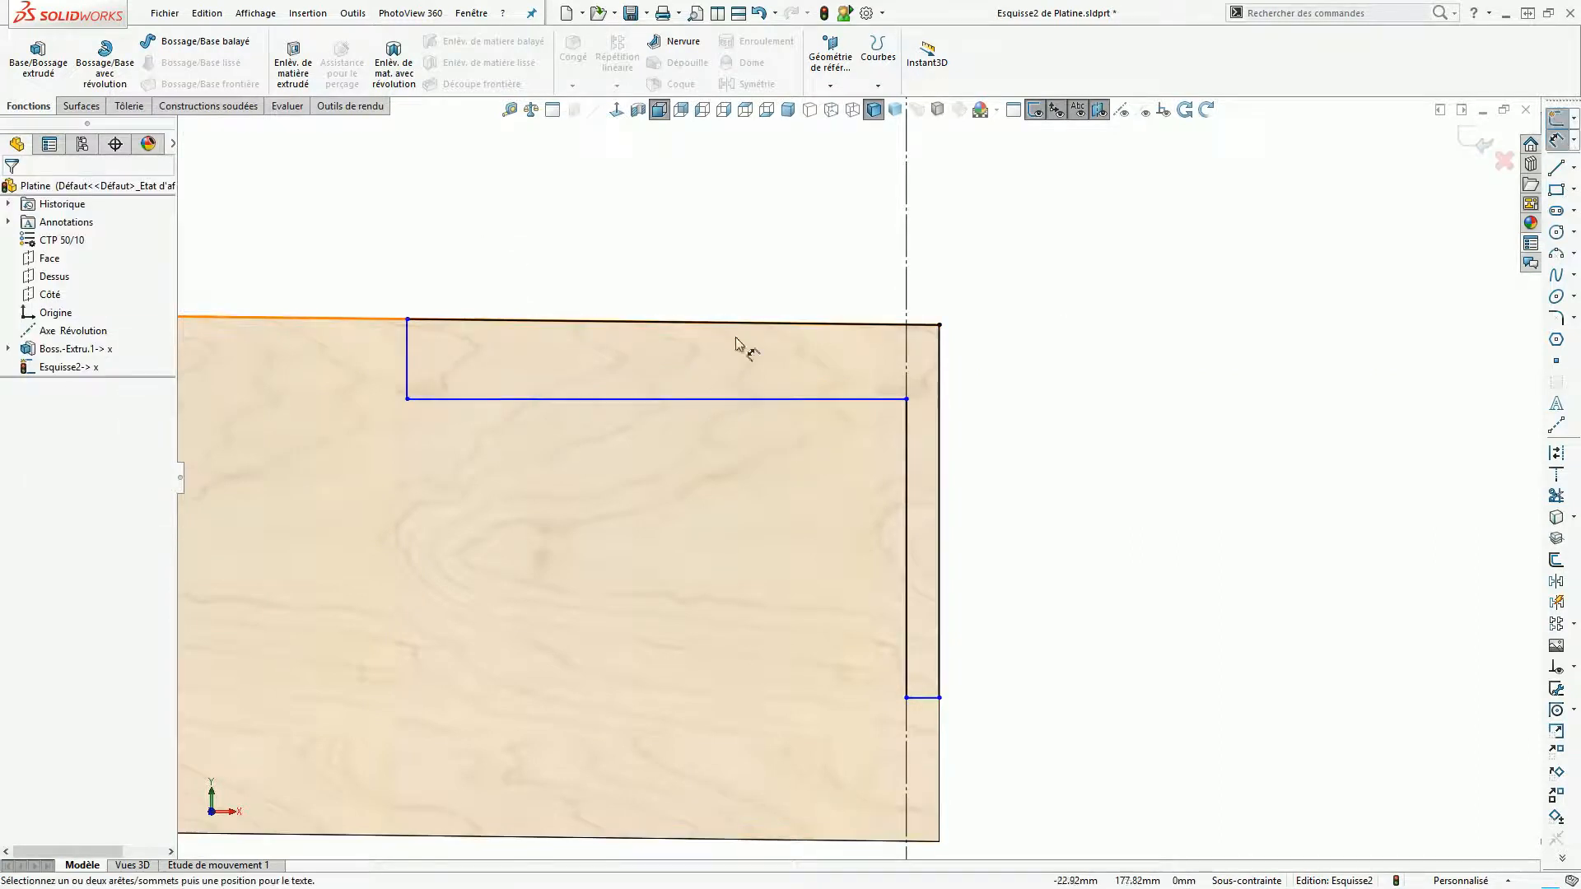
{"action": "left_click", "coordinate": [406, 354]}
{"action": "left_click", "coordinate": [356, 346]}
{"action": "type", "text": "3"}
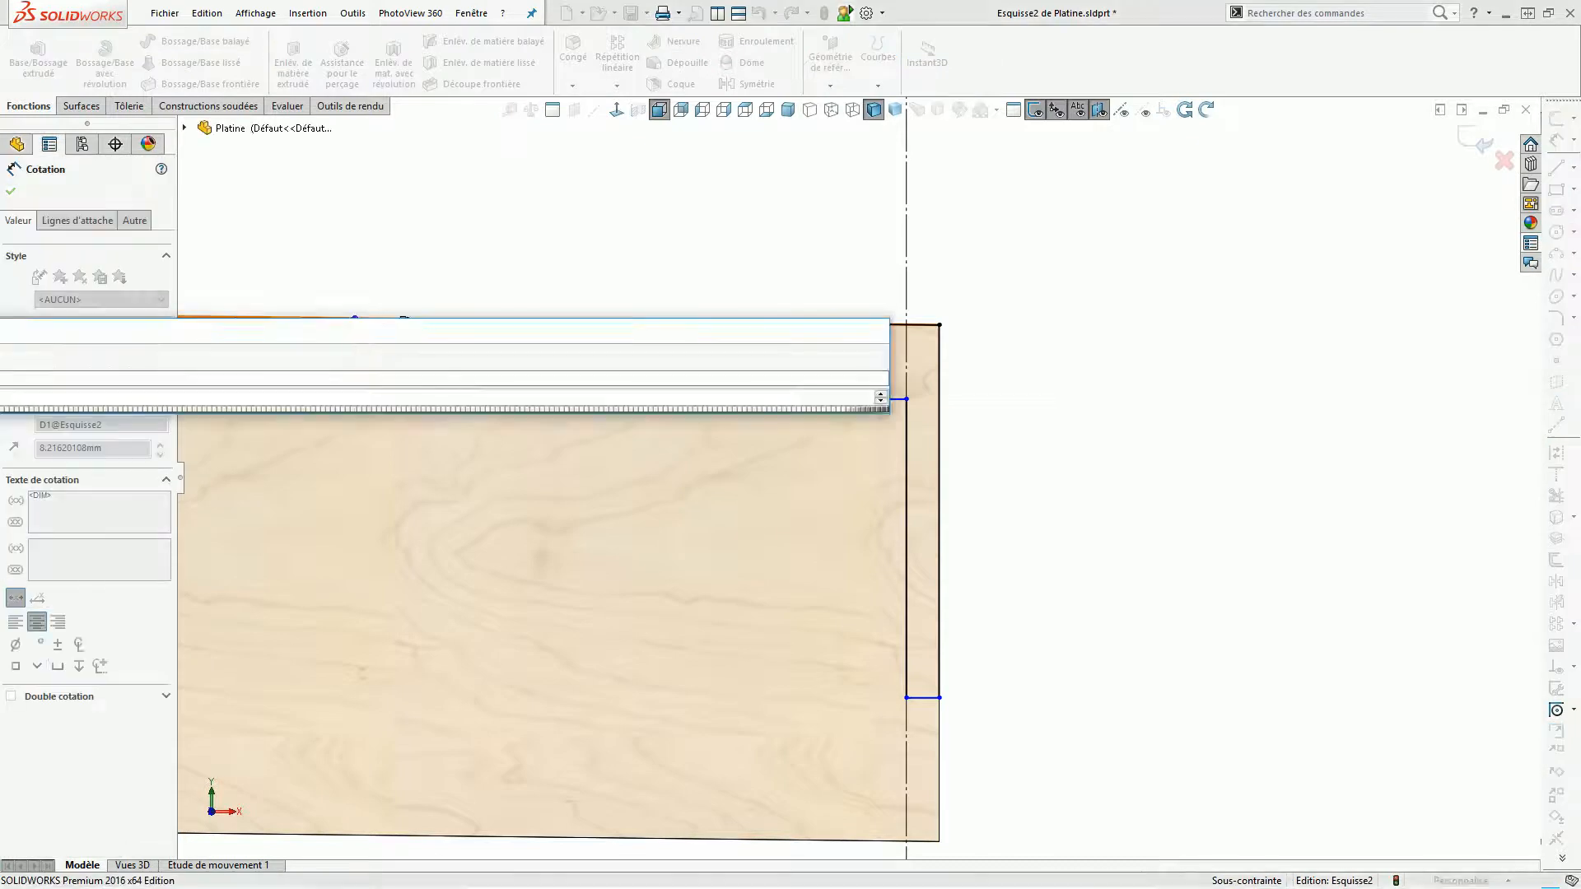
{"action": "key", "text": "Return"}
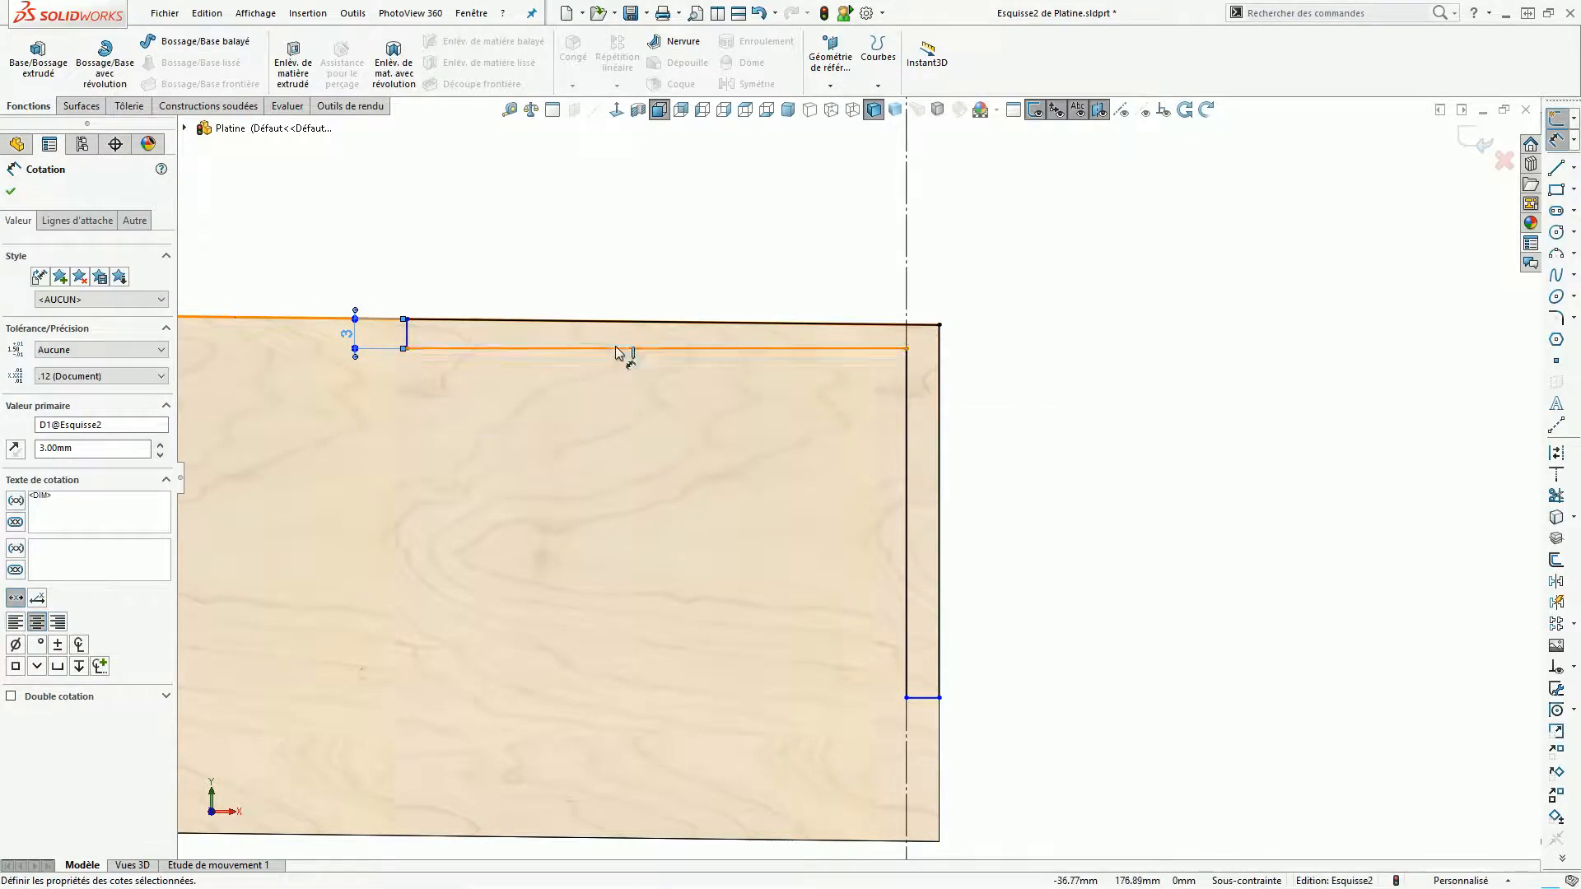
{"action": "key", "text": "Escape"}
{"action": "key", "text": "Escape"}
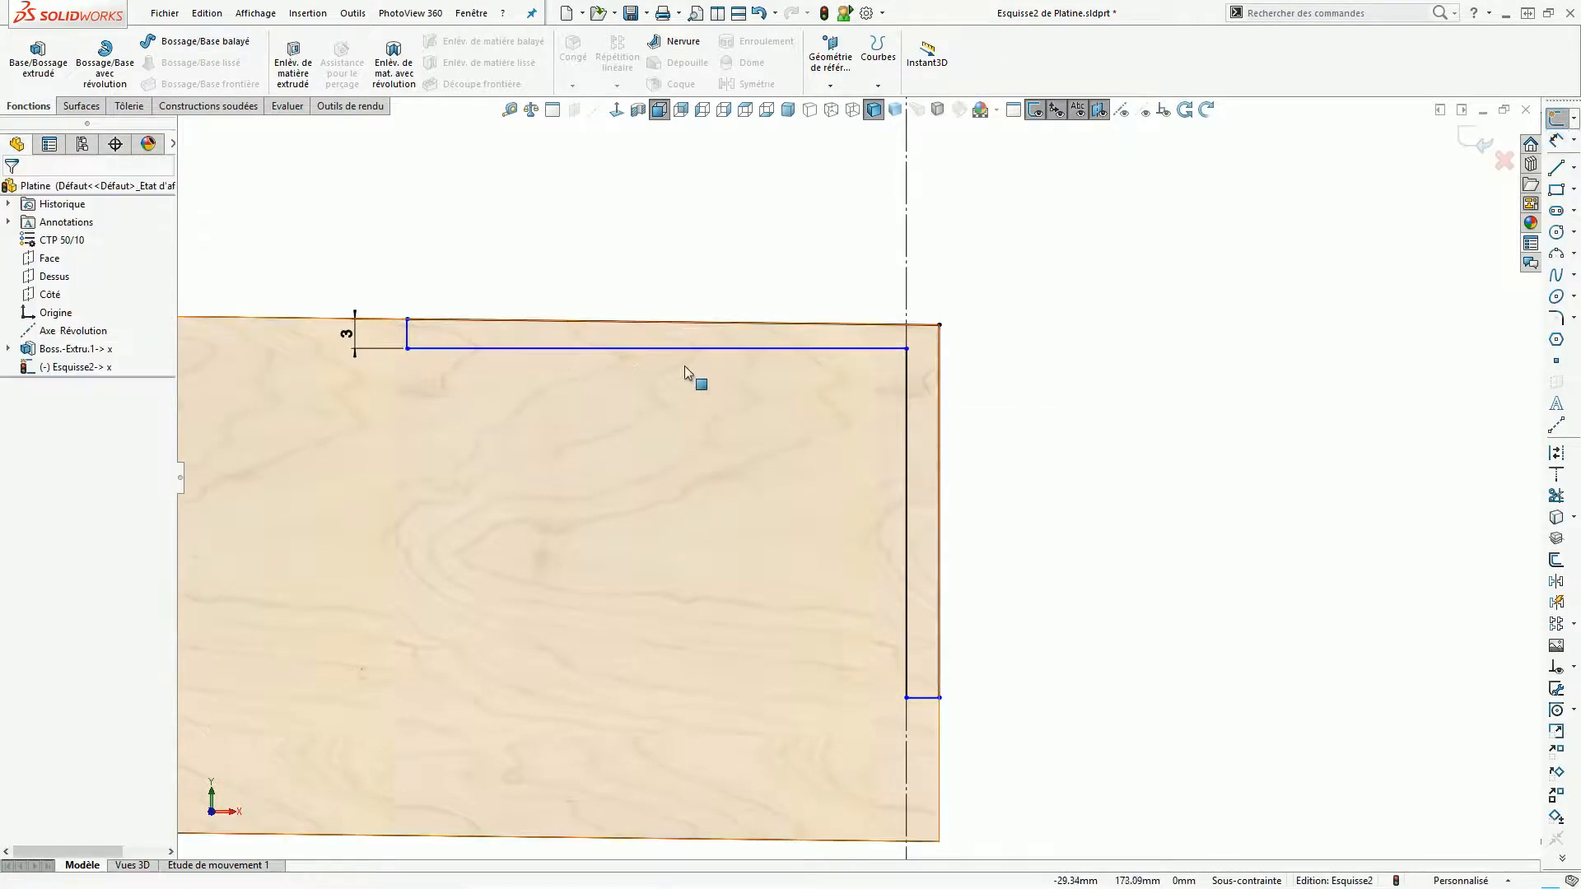
Remove the horizontal relation from the profile's inner long line and make it parallel to the outer line on the plate's edge.
{"action": "left_click", "coordinate": [689, 349]}
{"action": "left_click", "coordinate": [85, 241]}
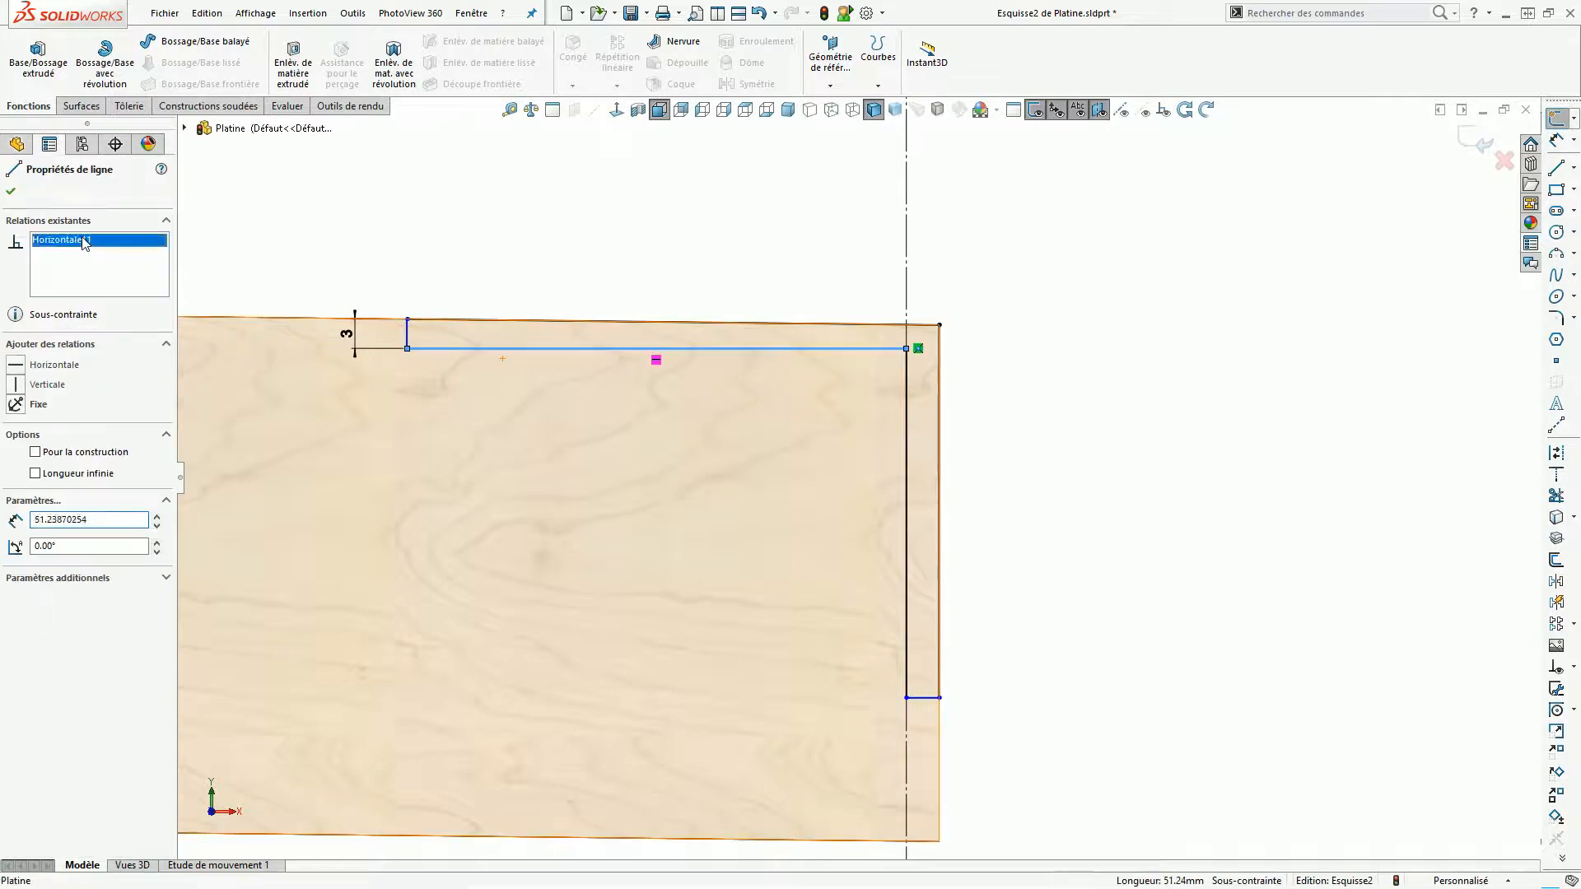
{"action": "key", "text": "Delete"}
{"action": "left_click", "coordinate": [546, 321]}
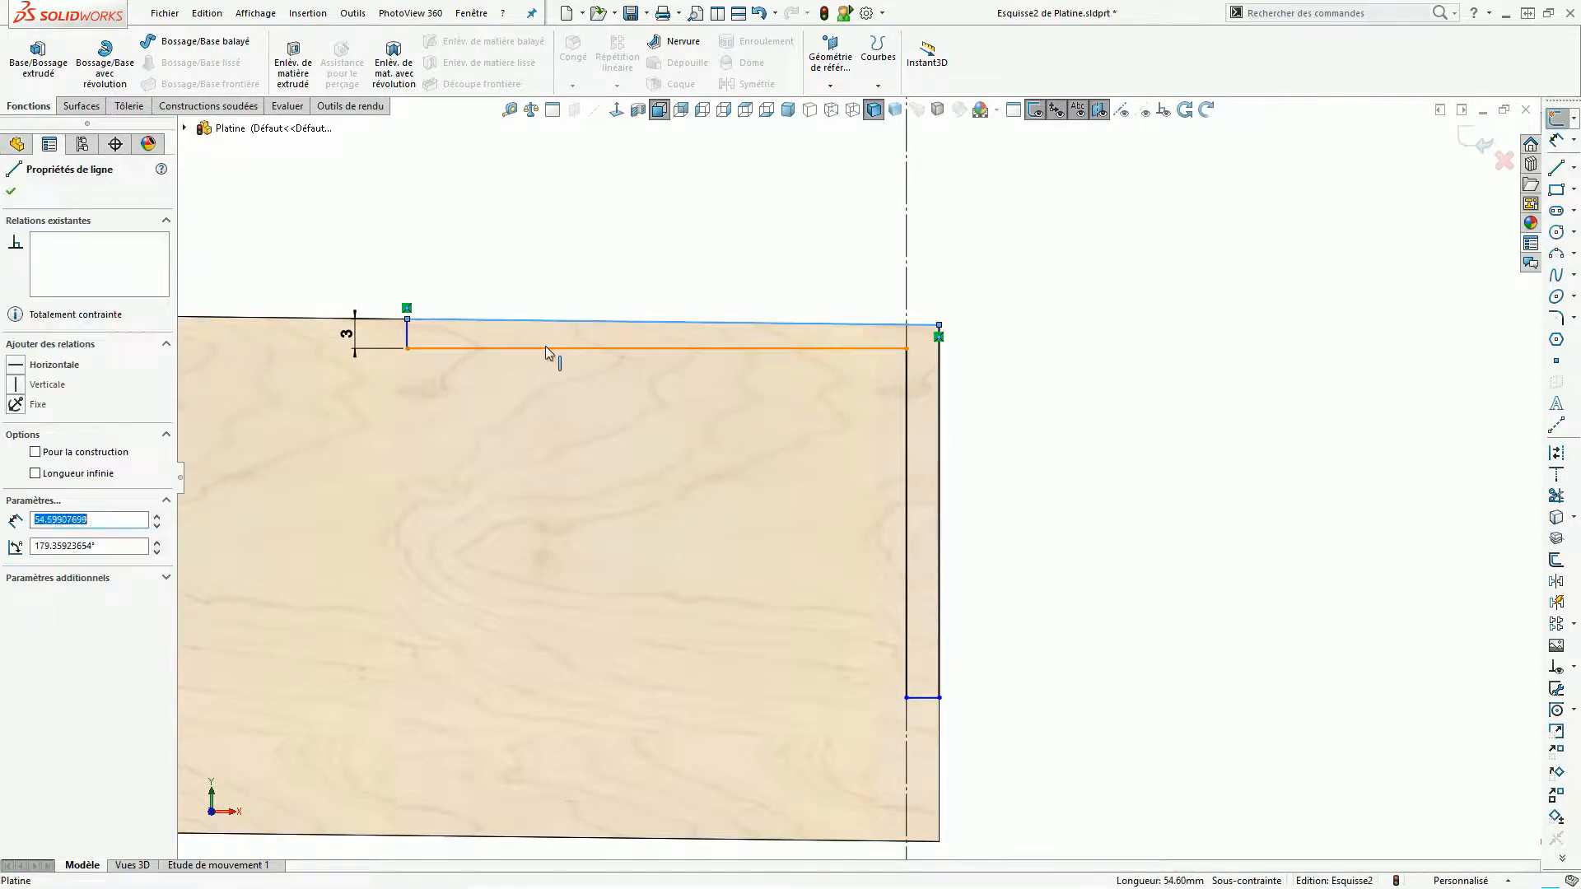
{"action": "left_click", "coordinate": [481, 349], "text": "ctrl"}
{"action": "left_click", "coordinate": [15, 537]}
{"action": "left_click", "coordinate": [1122, 391]}
Dimension the L profile's lower outer corner 25 mm from the plate's lower long edge.
{"action": "left_click", "coordinate": [1552, 142]}
{"action": "left_click", "coordinate": [925, 839]}
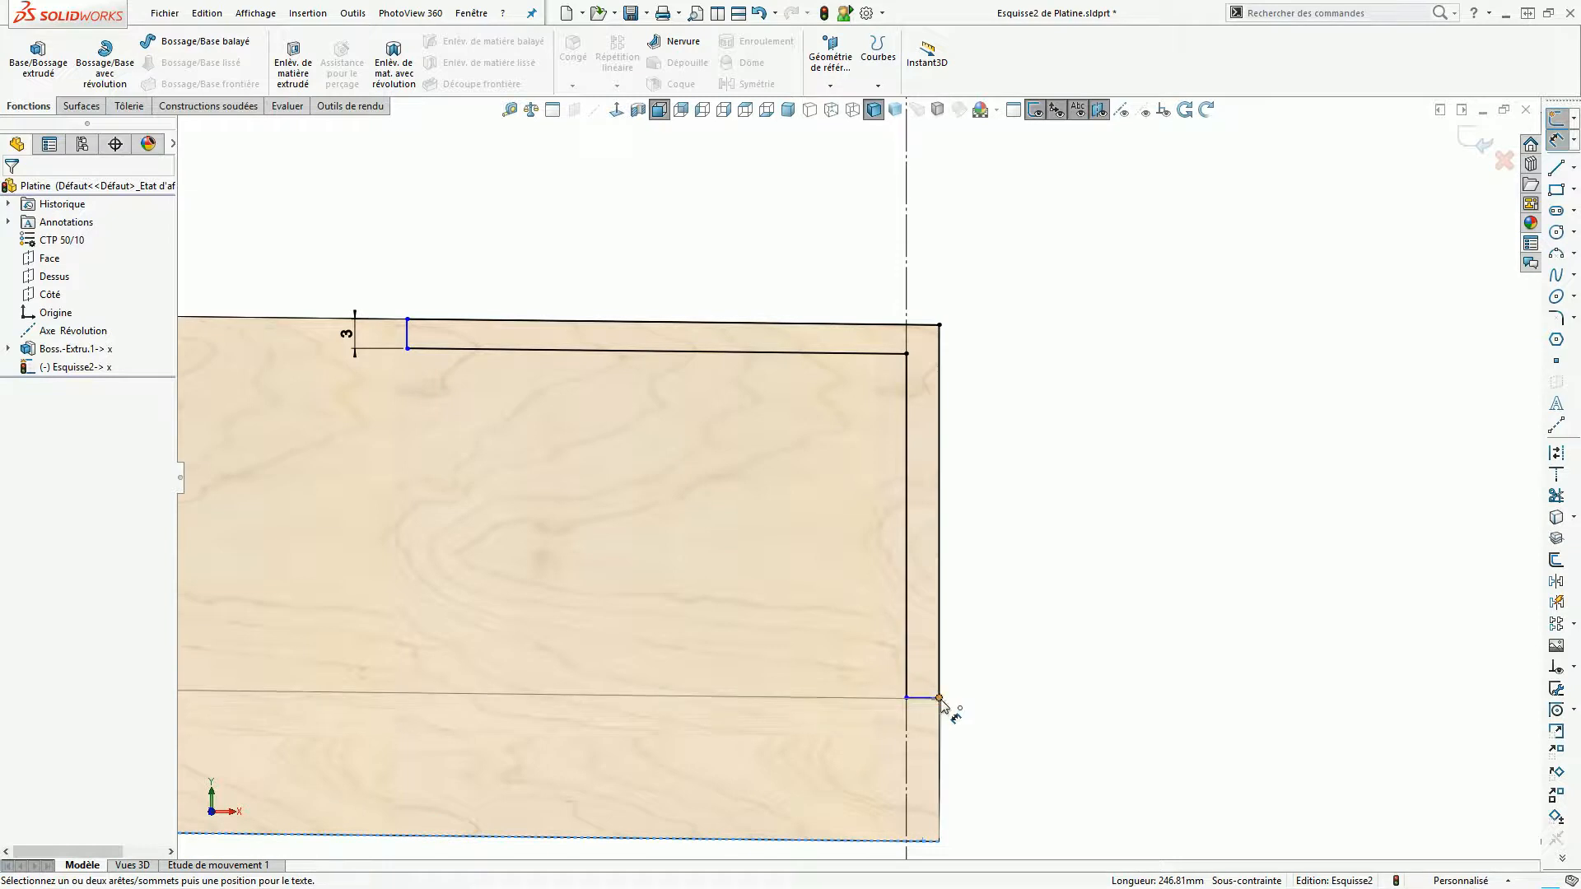
{"action": "left_click", "coordinate": [939, 699]}
{"action": "left_click", "coordinate": [997, 737]}
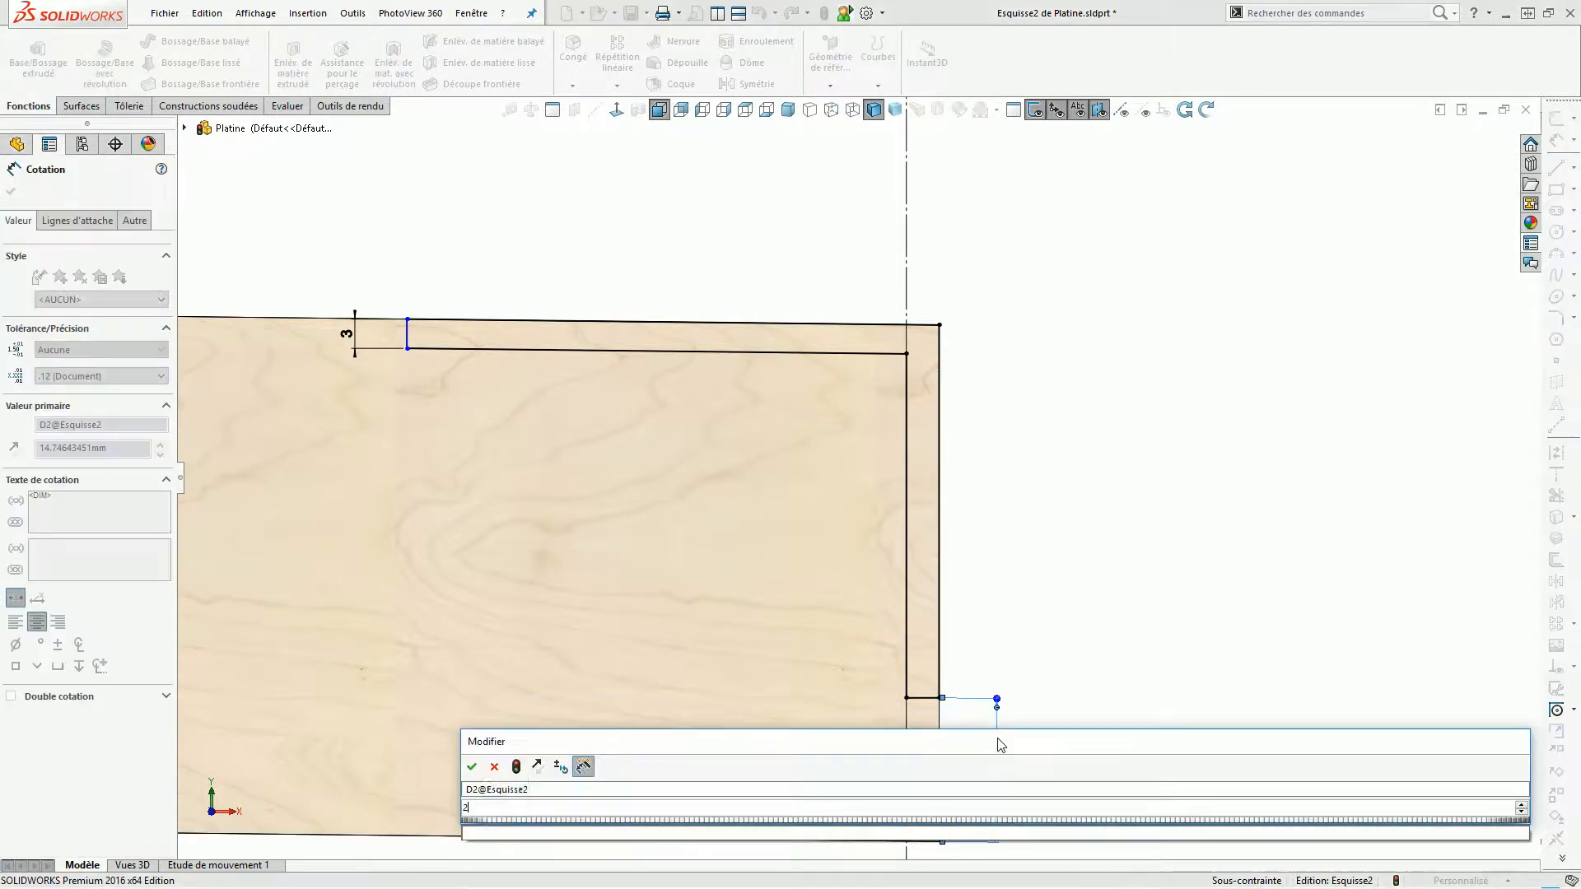
{"action": "type", "text": "25"}
{"action": "key", "text": "Return"}
Dimension the L profile's outer line along the plate's upper edge to 50 mm.
{"action": "scroll", "coordinate": [980, 654], "scroll_direction": "up", "scroll_amount": 4}
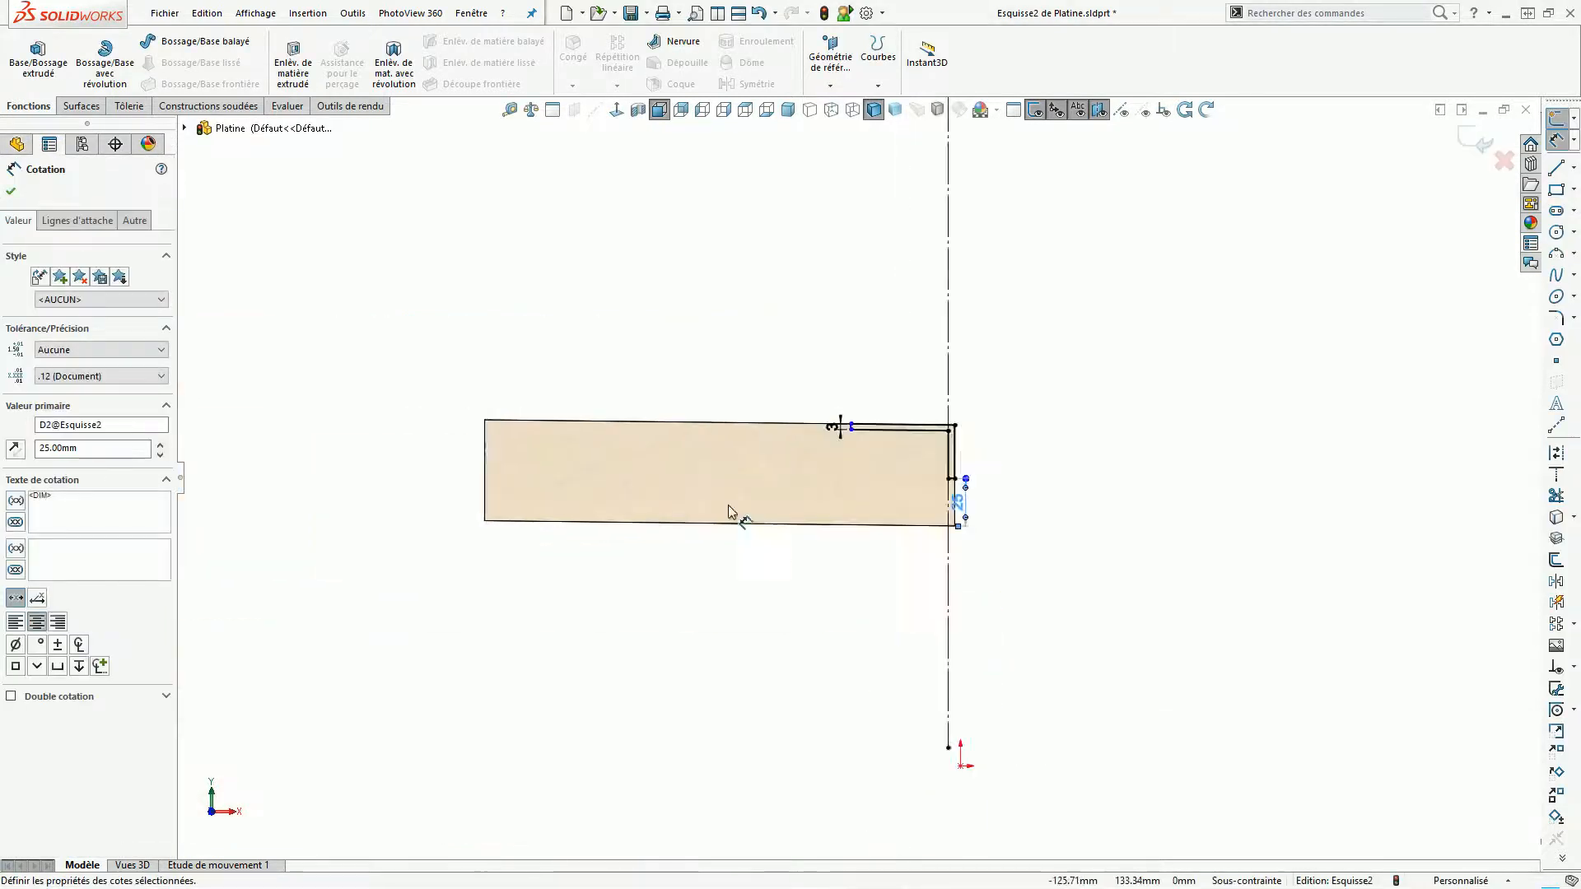
{"action": "scroll", "coordinate": [737, 467], "scroll_direction": "down", "scroll_amount": 6}
{"action": "scroll", "coordinate": [883, 496], "scroll_direction": "down", "scroll_amount": 2}
{"action": "scroll", "coordinate": [890, 496], "scroll_direction": "up", "scroll_amount": 3}
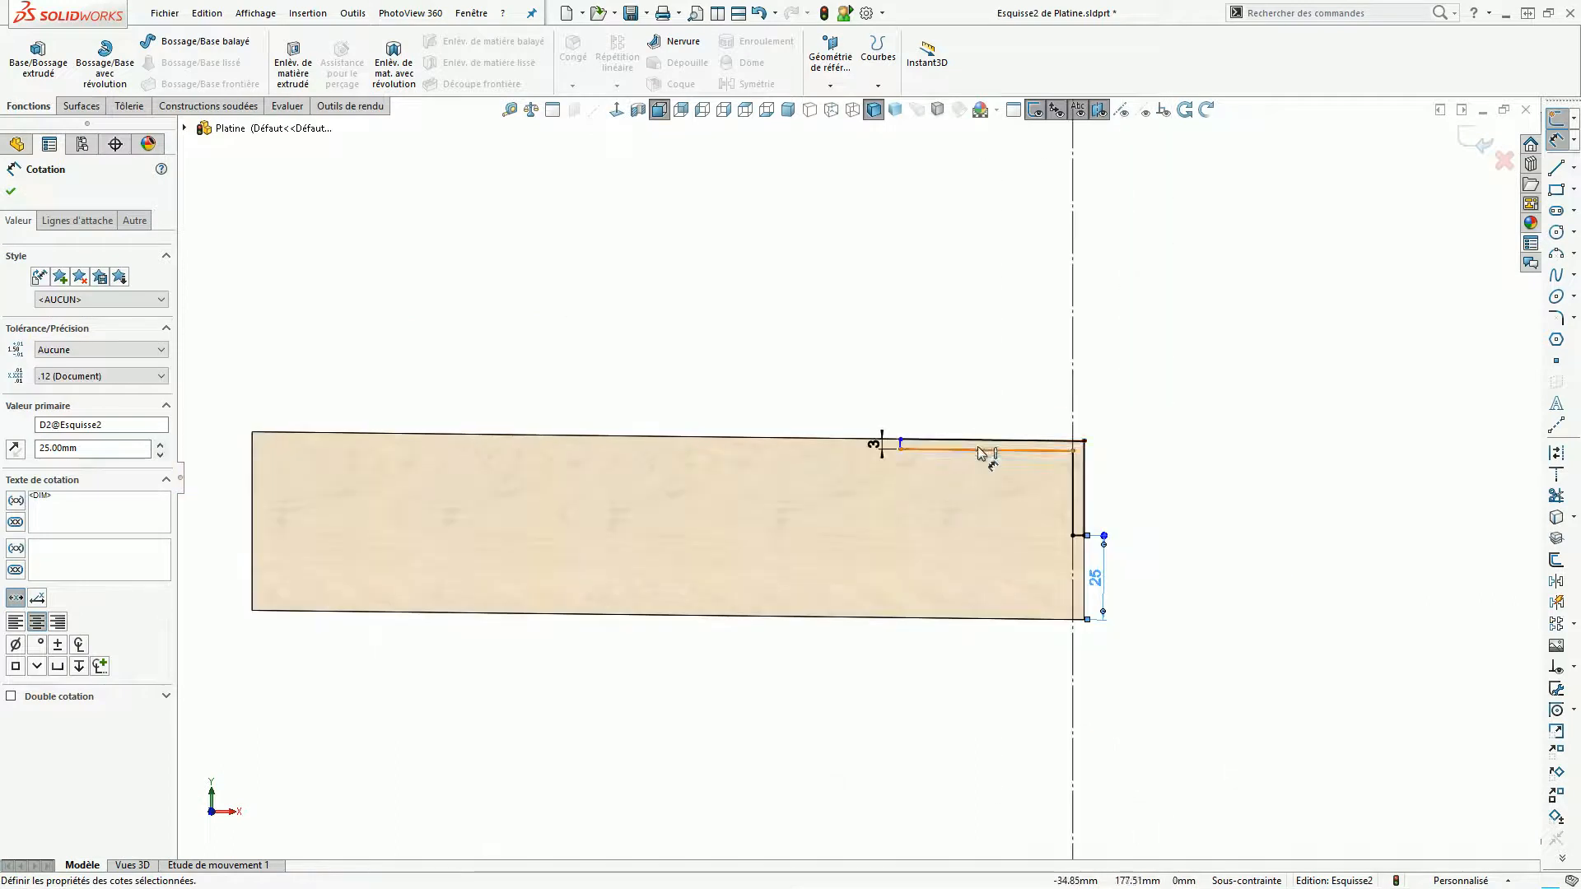
{"action": "left_click", "coordinate": [985, 447]}
{"action": "left_click", "coordinate": [993, 417]}
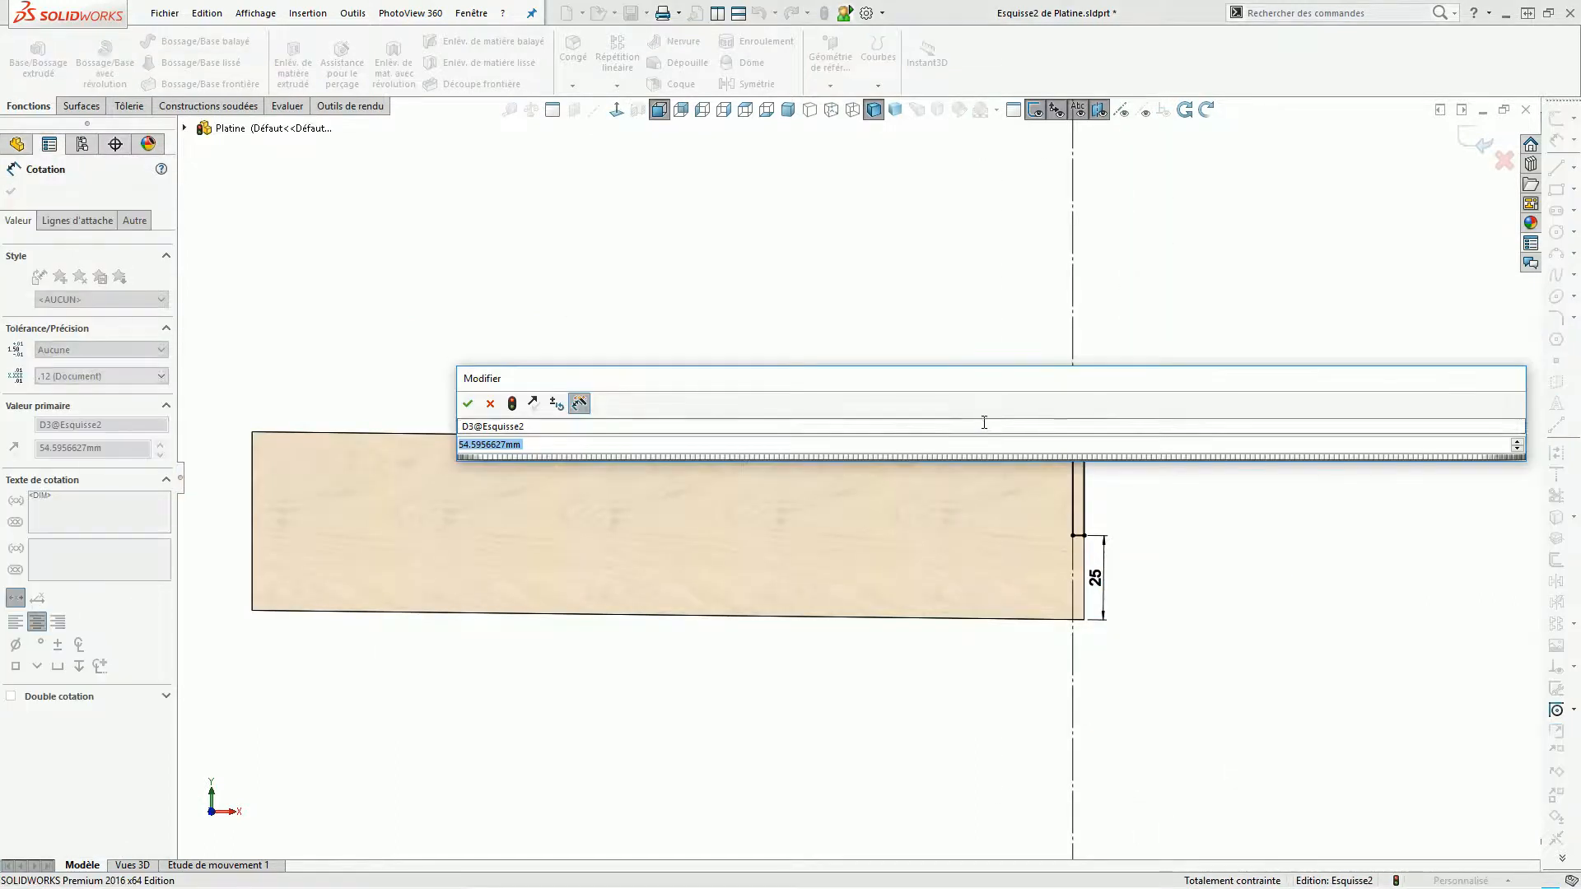
{"action": "type", "text": "50"}
{"action": "key", "text": "Return"}
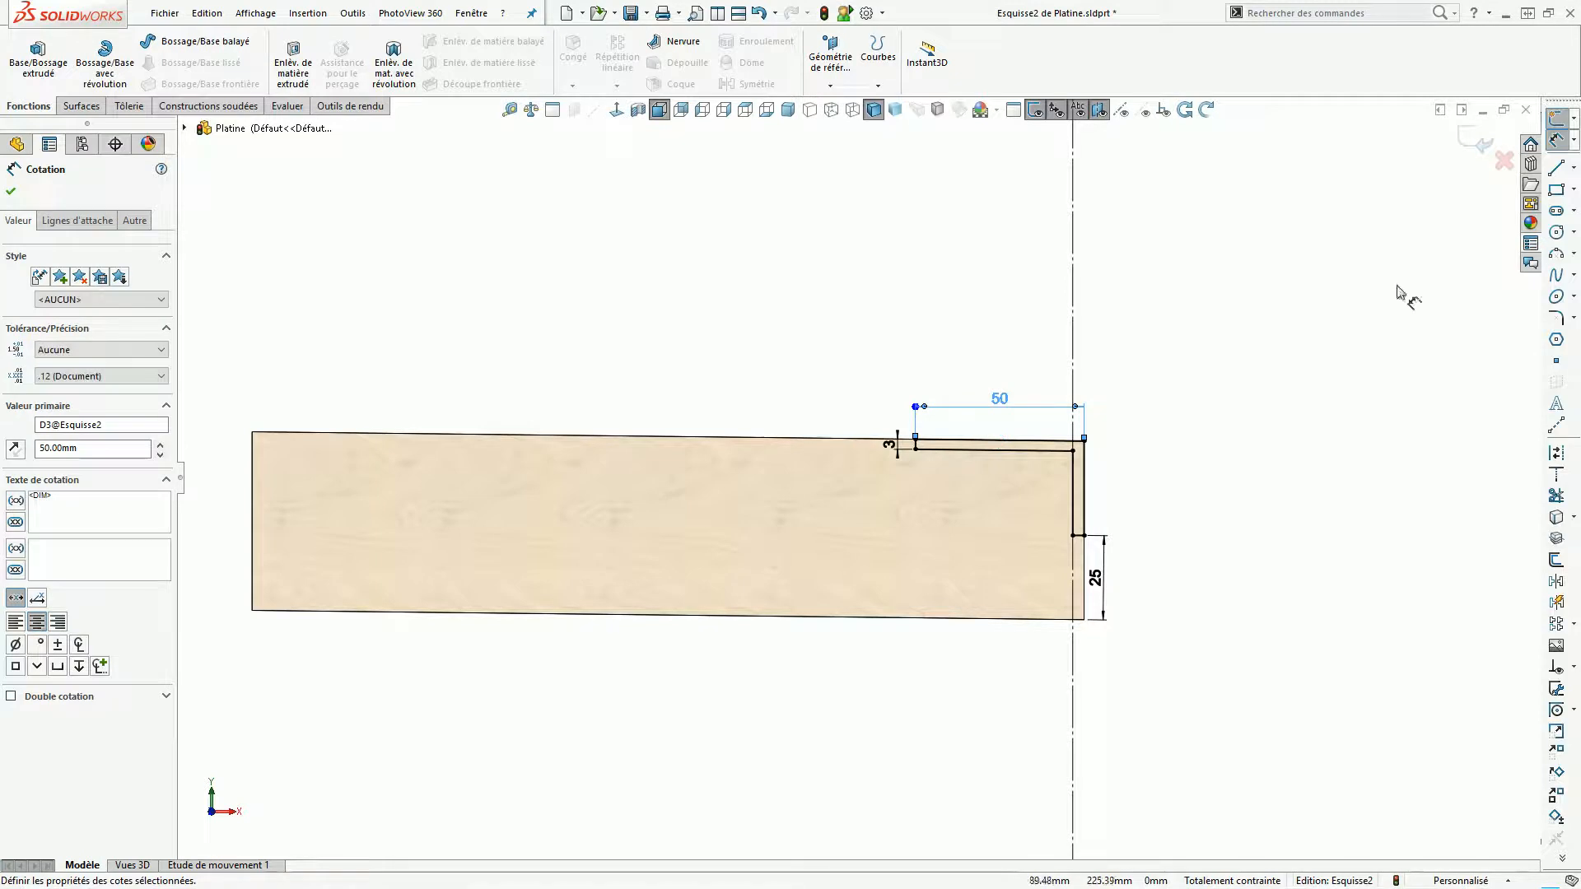
Sketch a closed L profile about 49 mm long and 43 mm high in the plate's upper-left corner, with its outer lines on the edges.
{"action": "left_click", "coordinate": [1559, 168]}
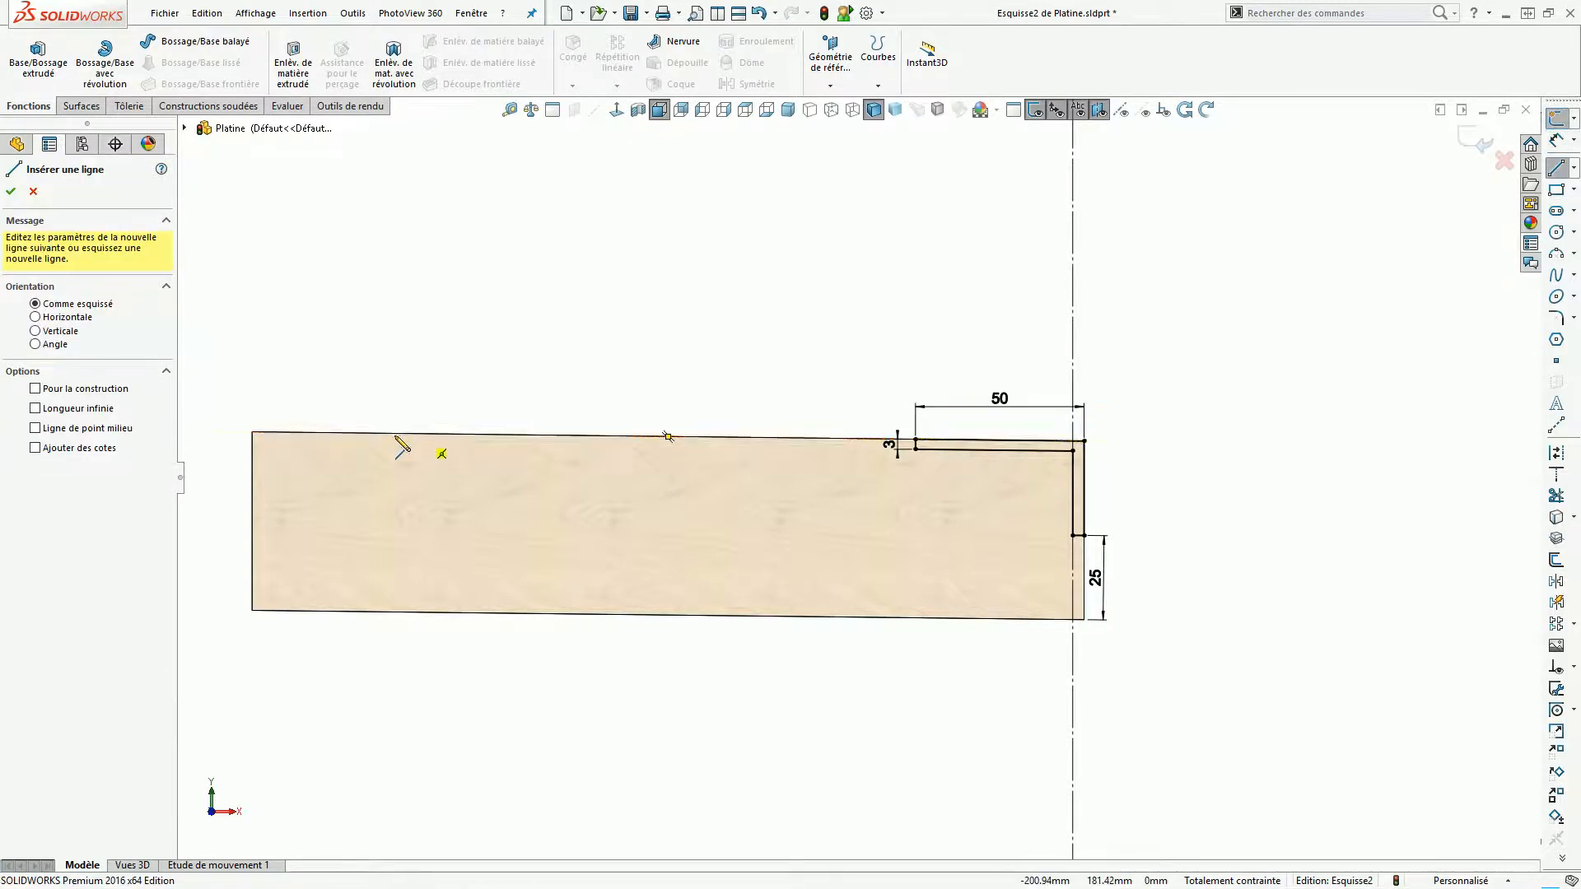
{"action": "left_click", "coordinate": [253, 432]}
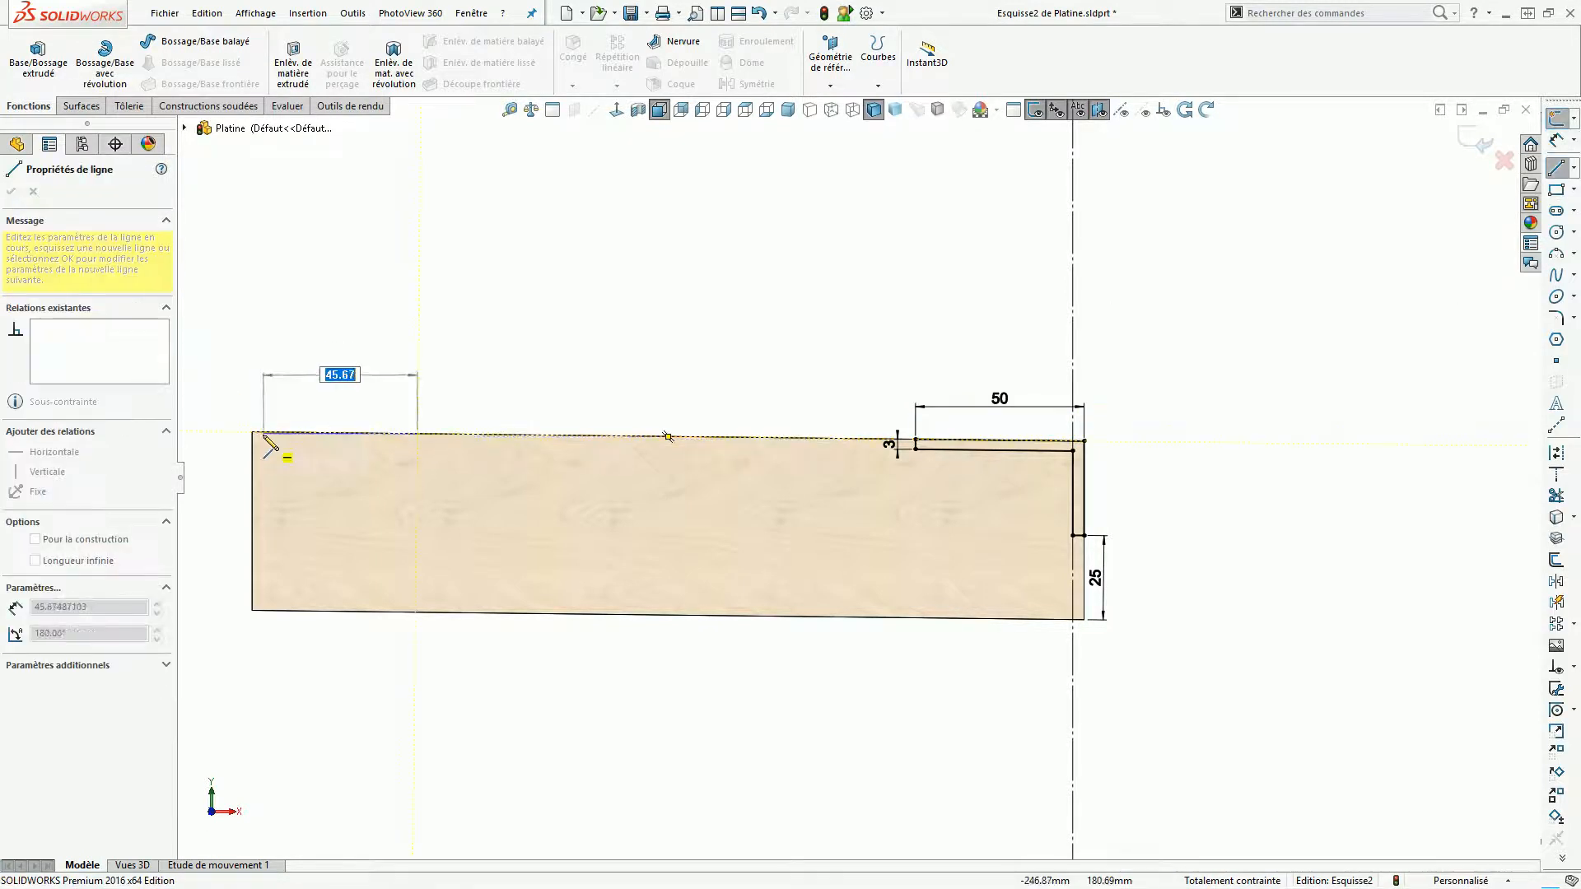
{"action": "left_click", "coordinate": [253, 576]}
{"action": "left_click", "coordinate": [272, 577]}
{"action": "left_click", "coordinate": [272, 467]}
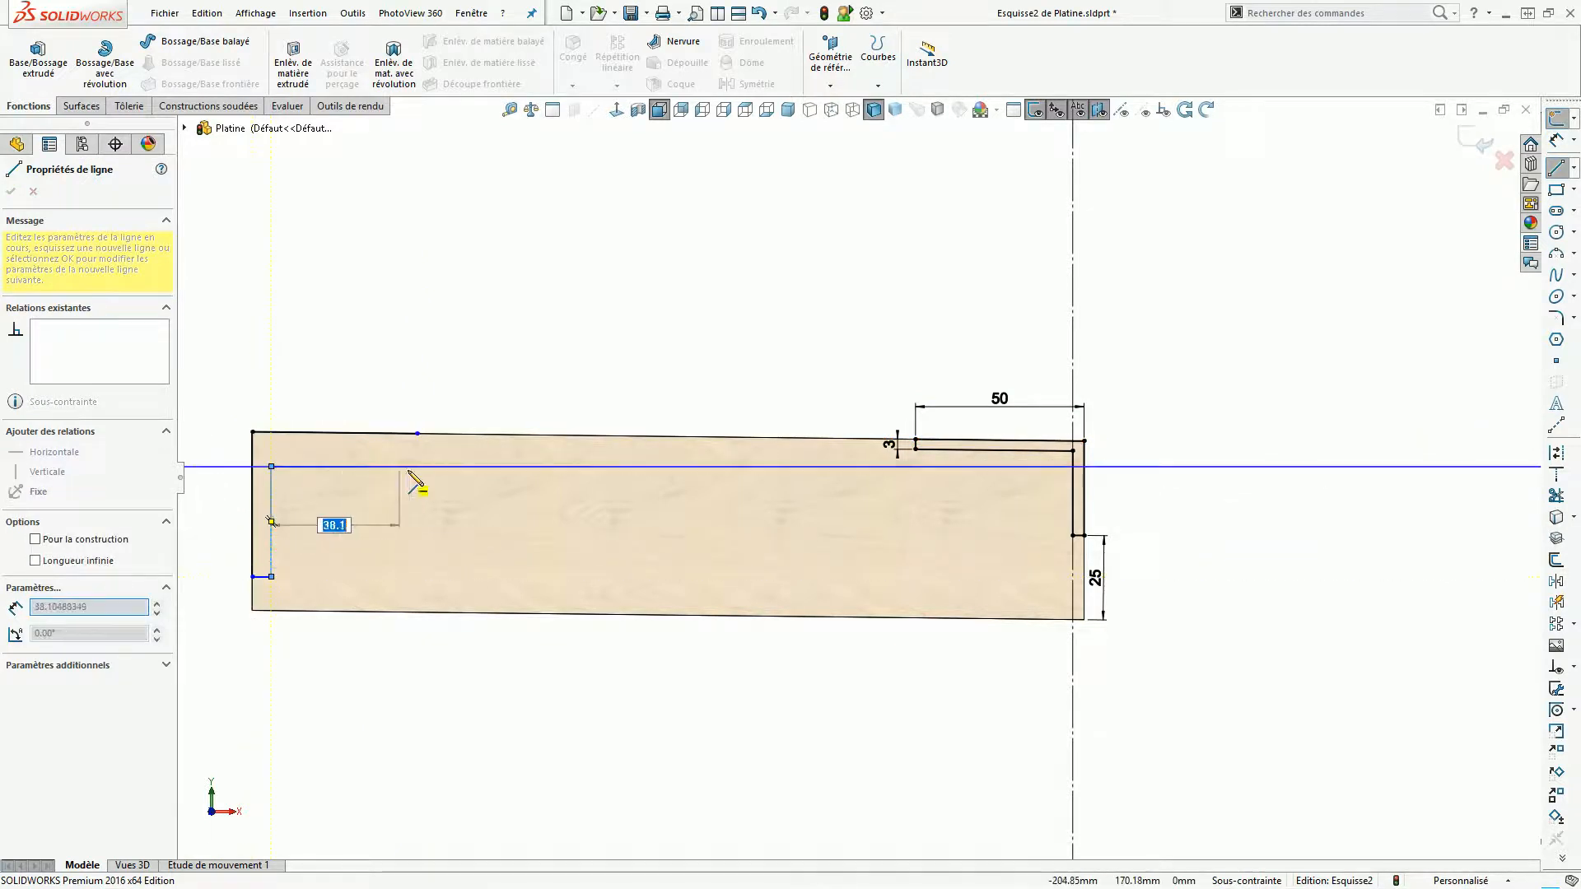
{"action": "left_click", "coordinate": [418, 459]}
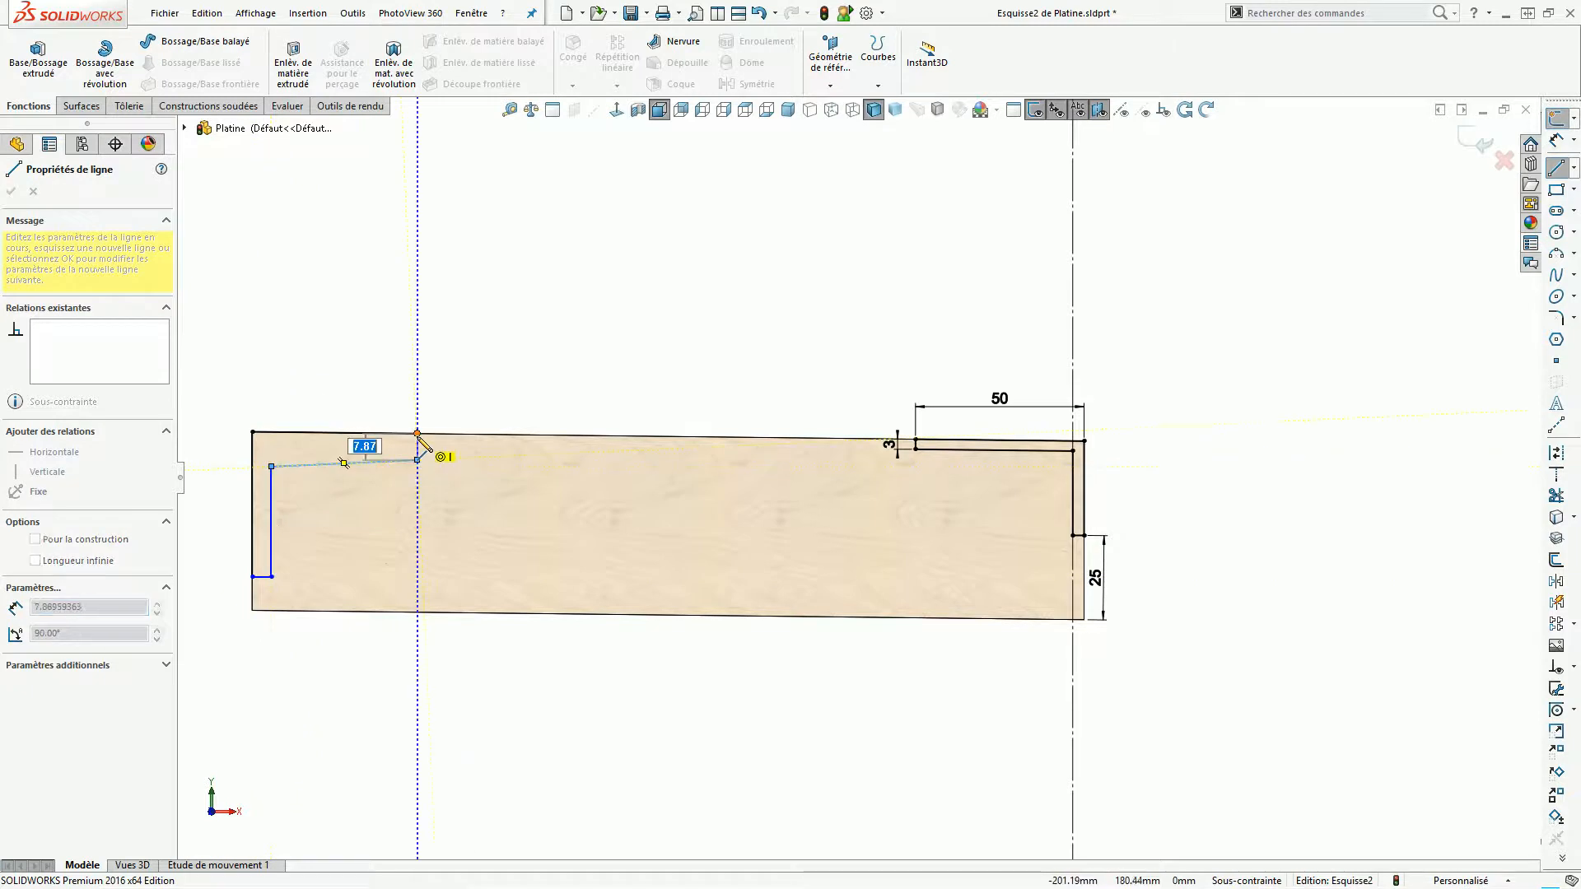
{"action": "double_click", "coordinate": [417, 433]}
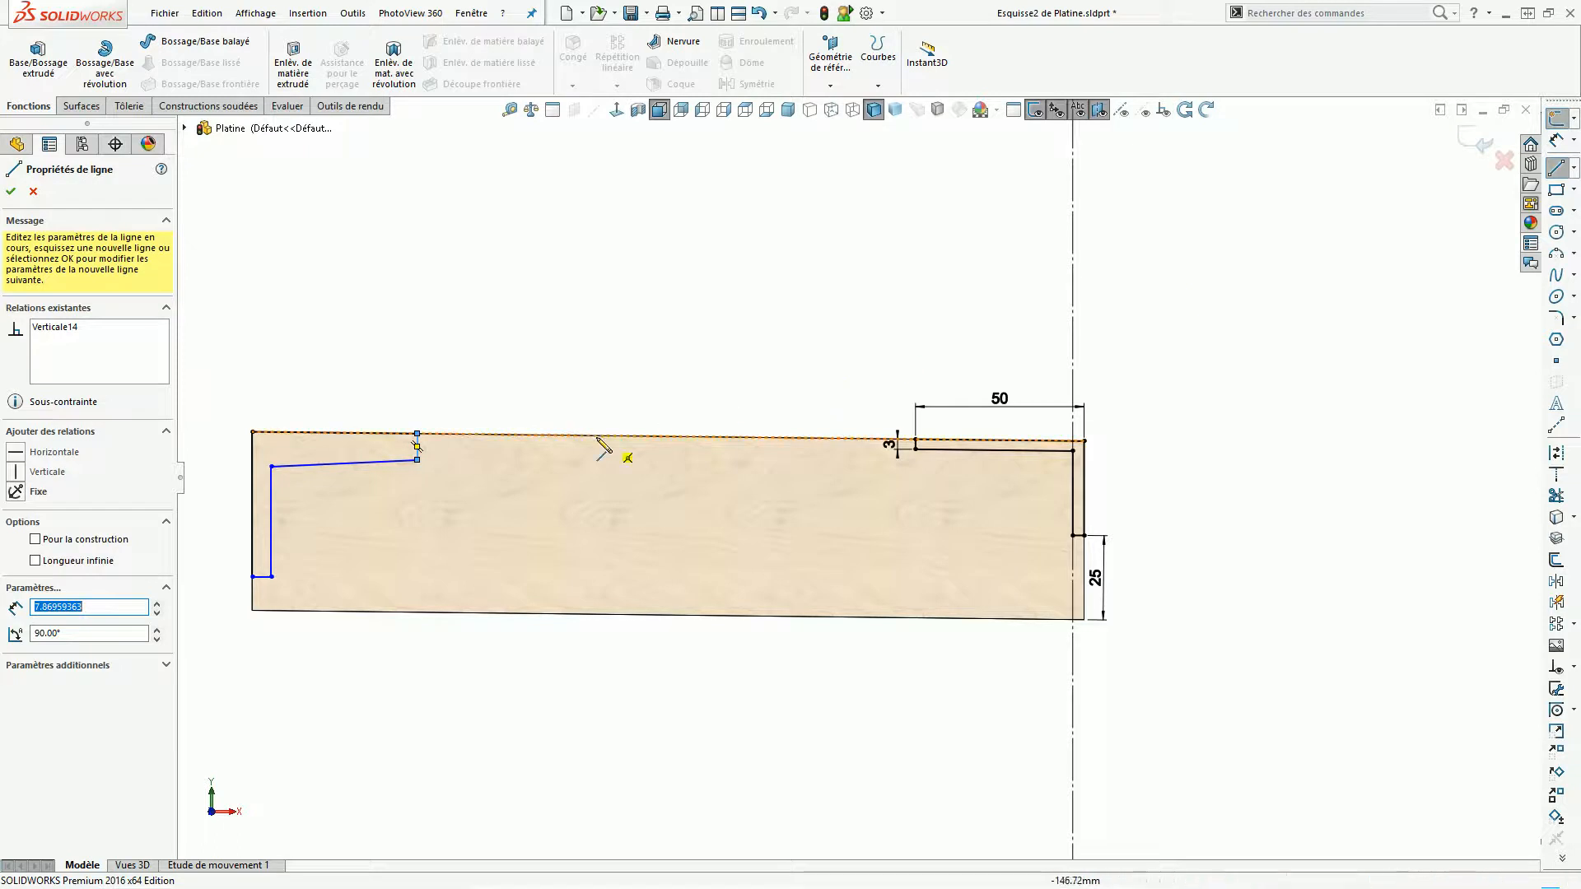
Sketch a closed four-sided profile along the middle of the plate's upper edge, about 61 mm long where it meets the edge.
{"action": "left_click", "coordinate": [567, 436]}
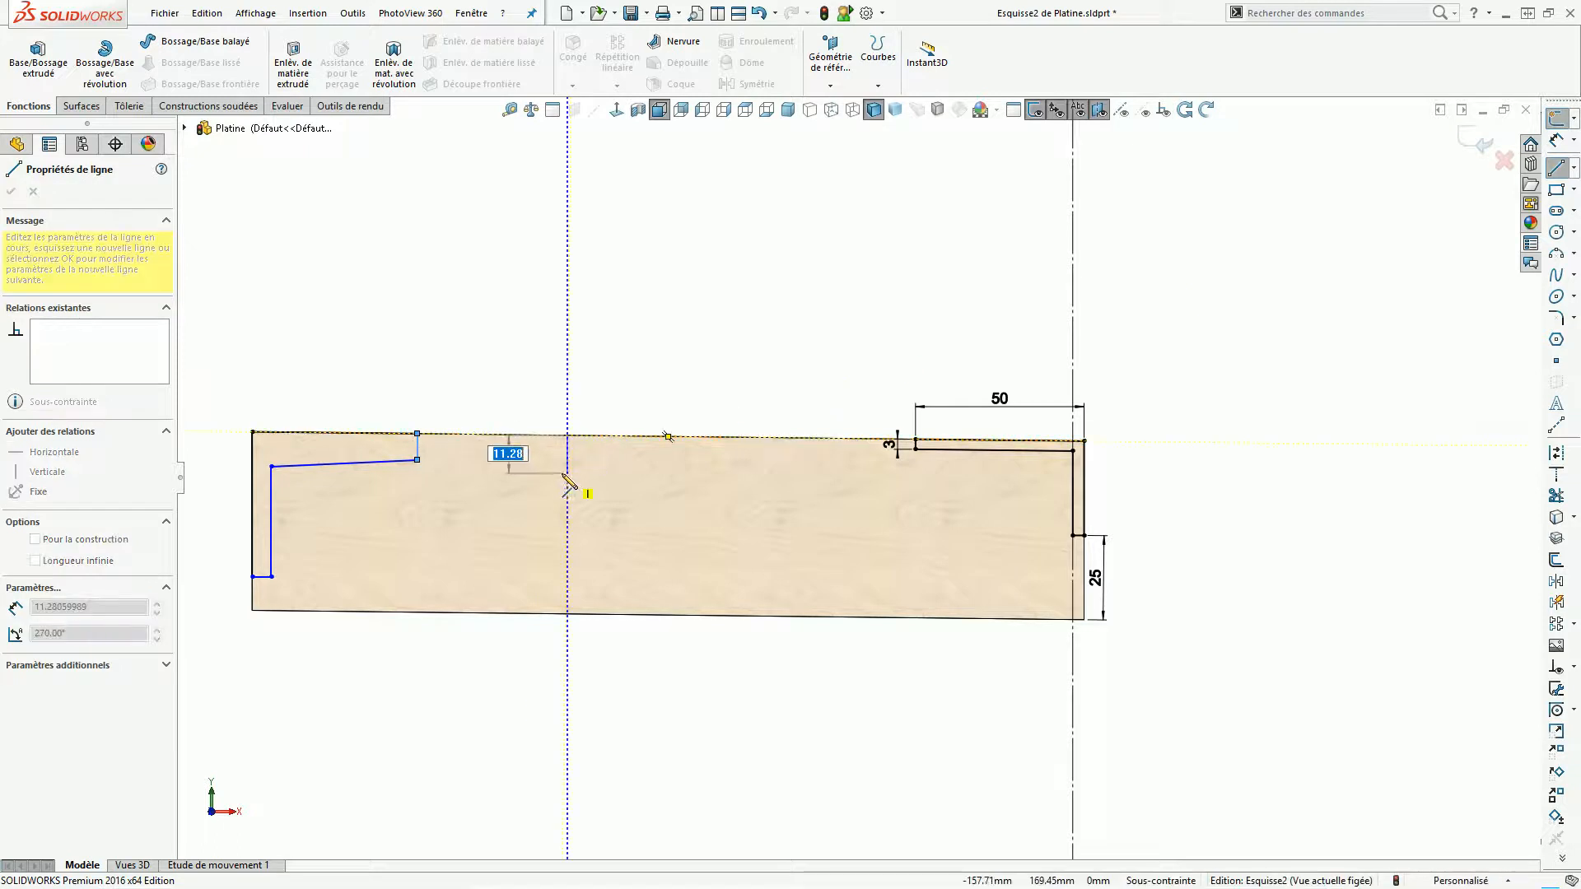
{"action": "left_click", "coordinate": [551, 496]}
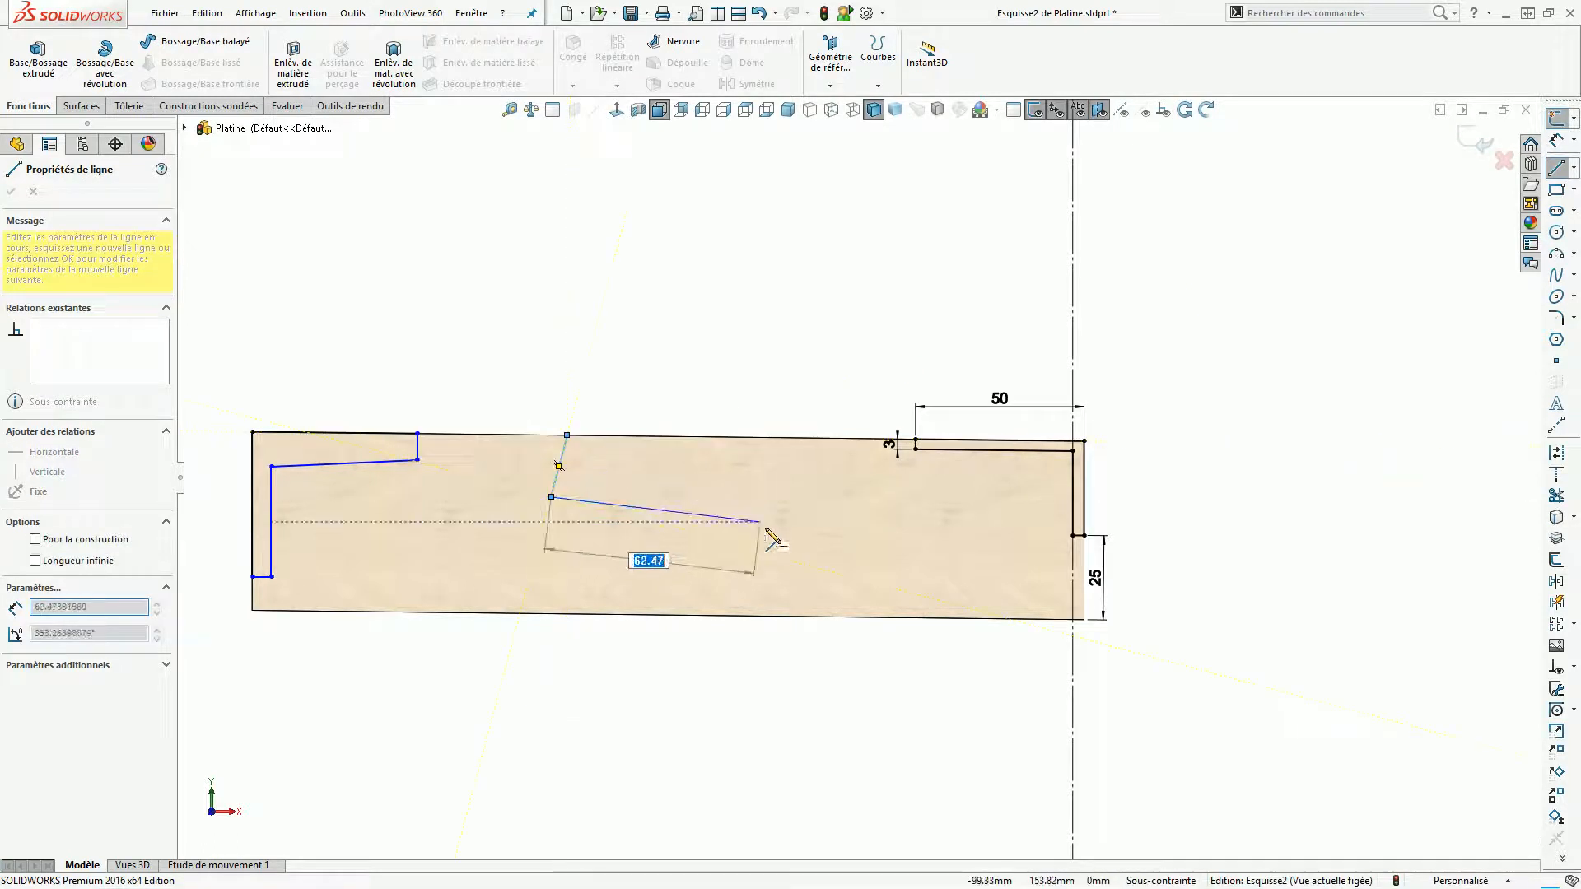
{"action": "left_click", "coordinate": [789, 527]}
{"action": "left_click", "coordinate": [773, 438]}
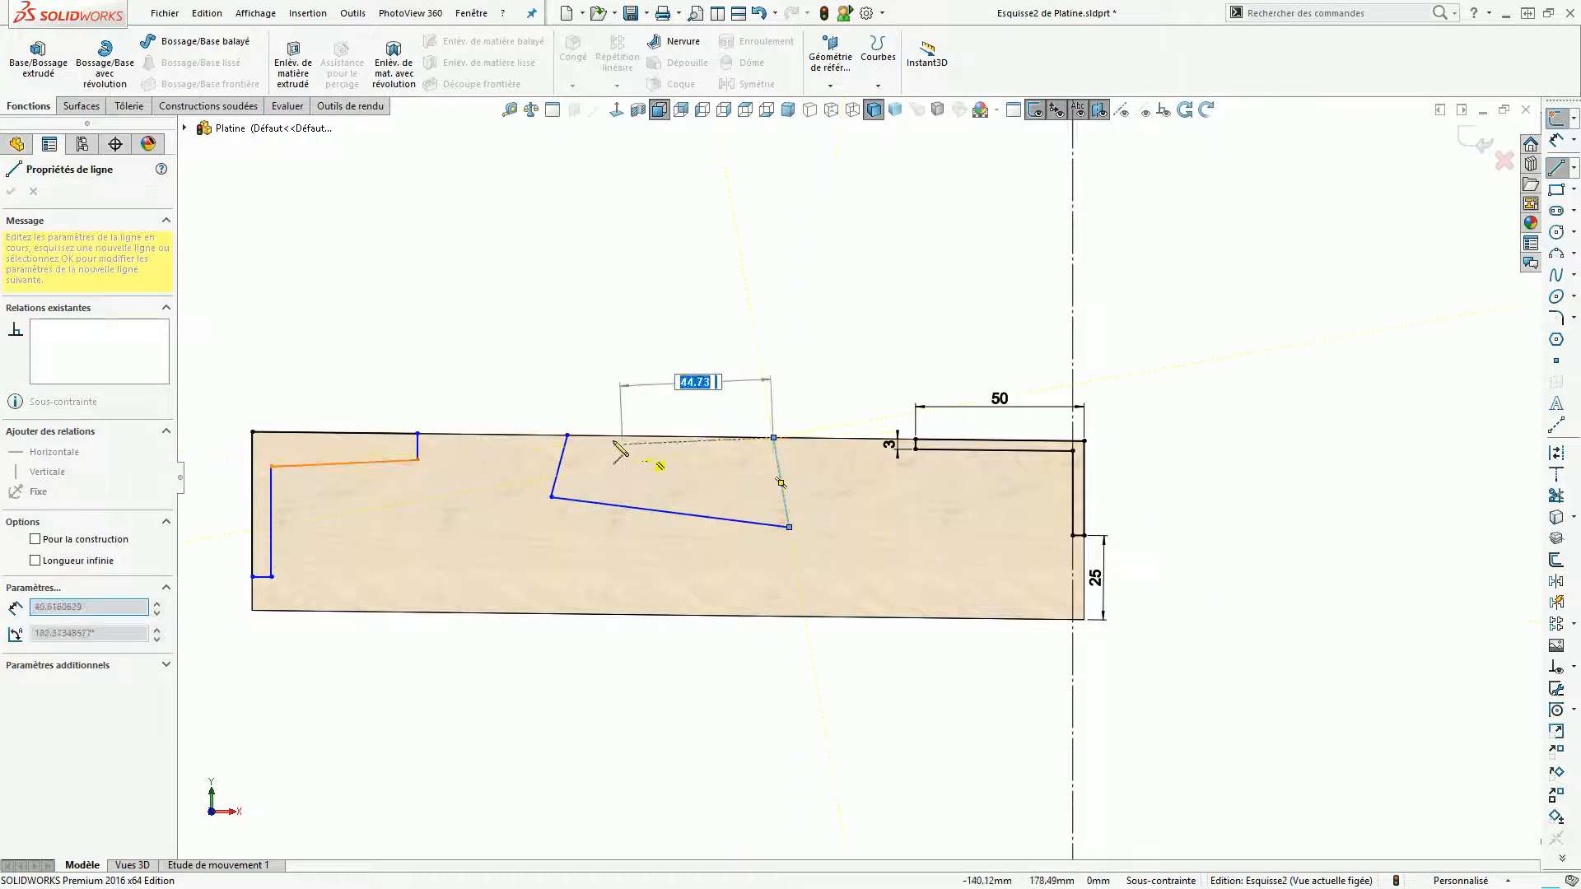
{"action": "key", "text": "Escape"}
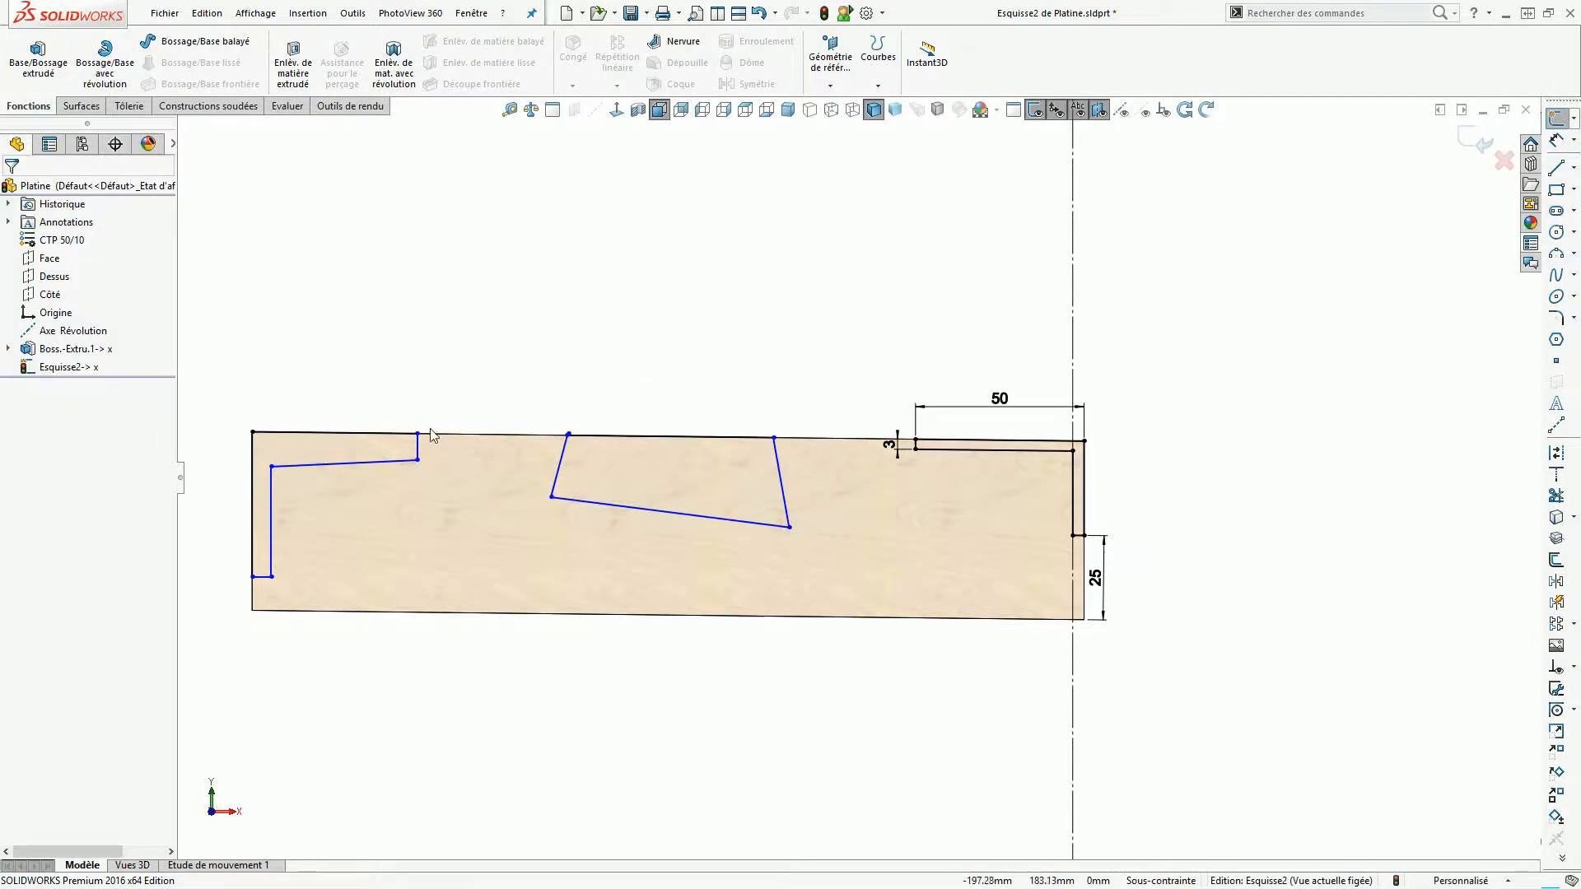
Make the lower line of the middle four-sided profile parallel to its upper line on the plate's edge.
{"action": "scroll", "coordinate": [516, 483], "scroll_direction": "down", "scroll_amount": 2}
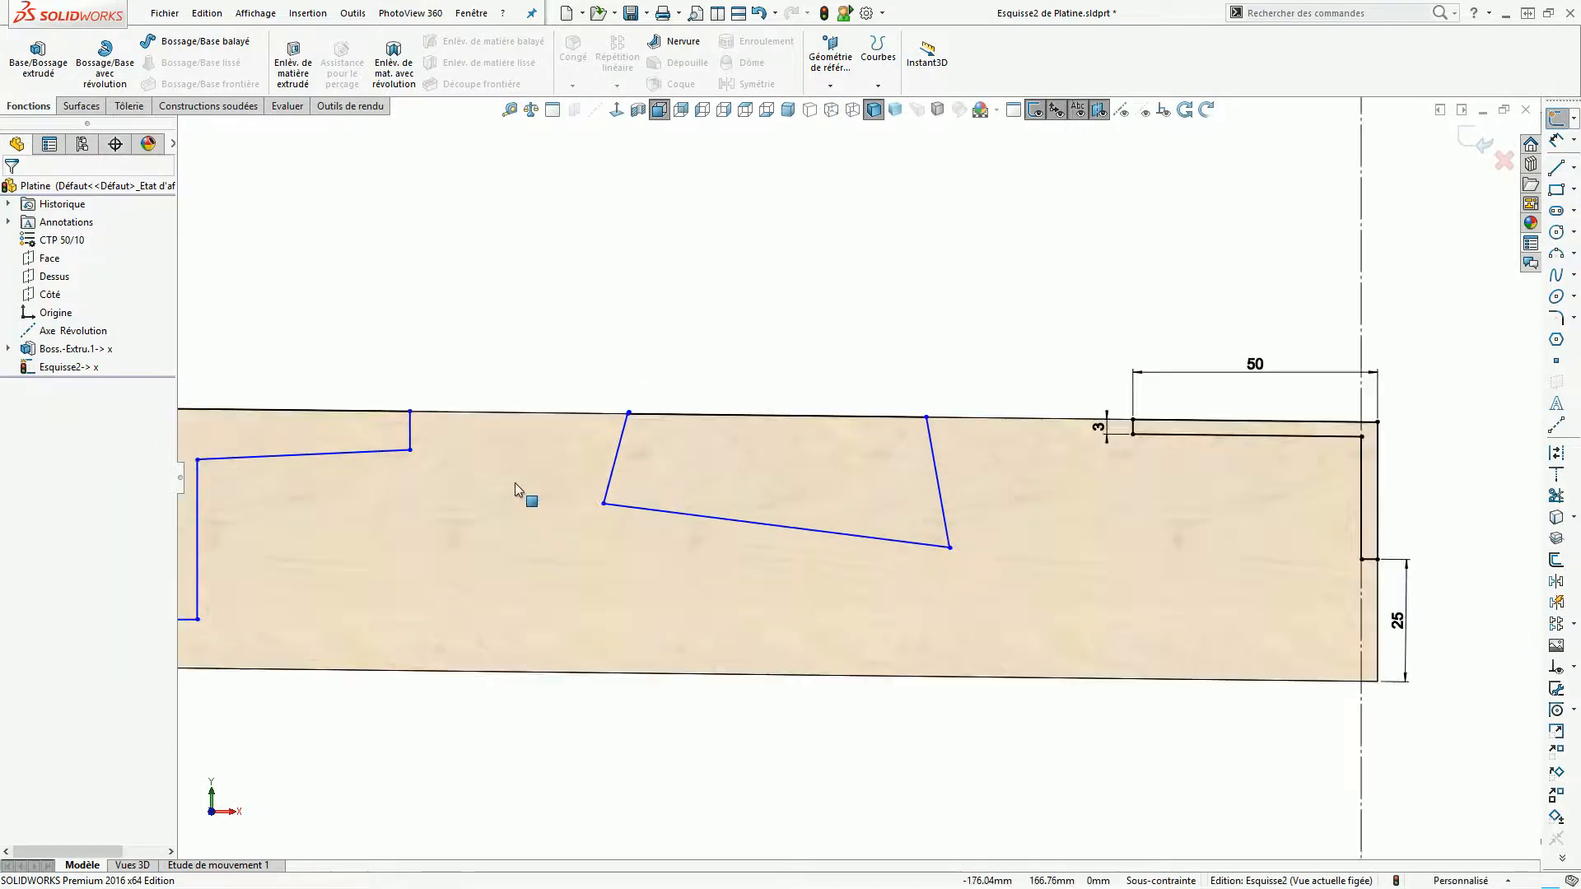
{"action": "left_click", "coordinate": [776, 417]}
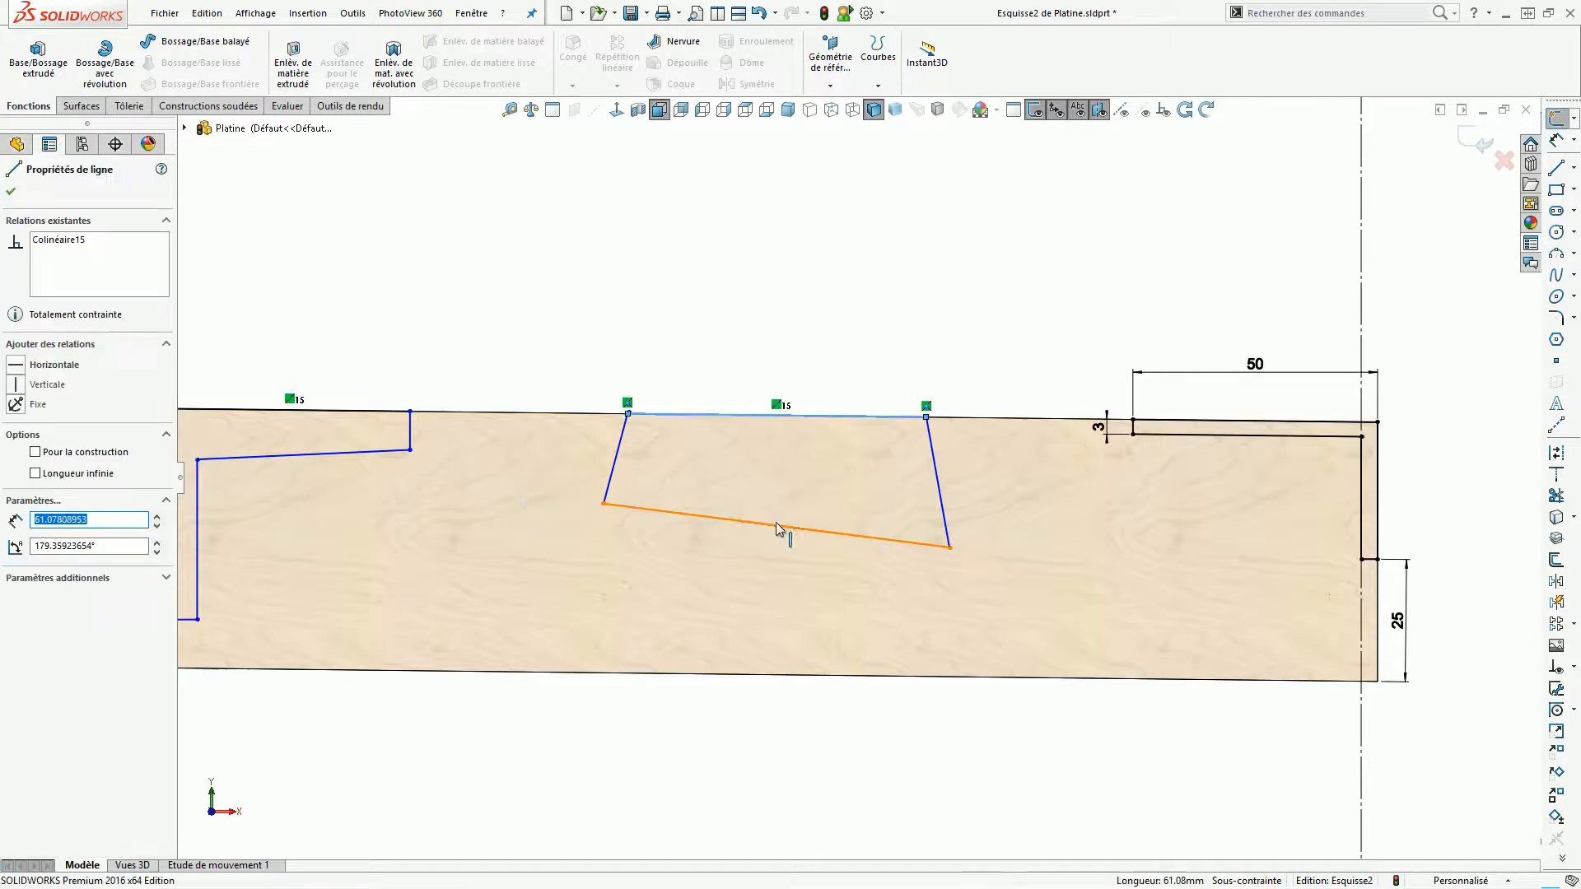
{"action": "left_click", "coordinate": [783, 526], "text": "ctrl"}
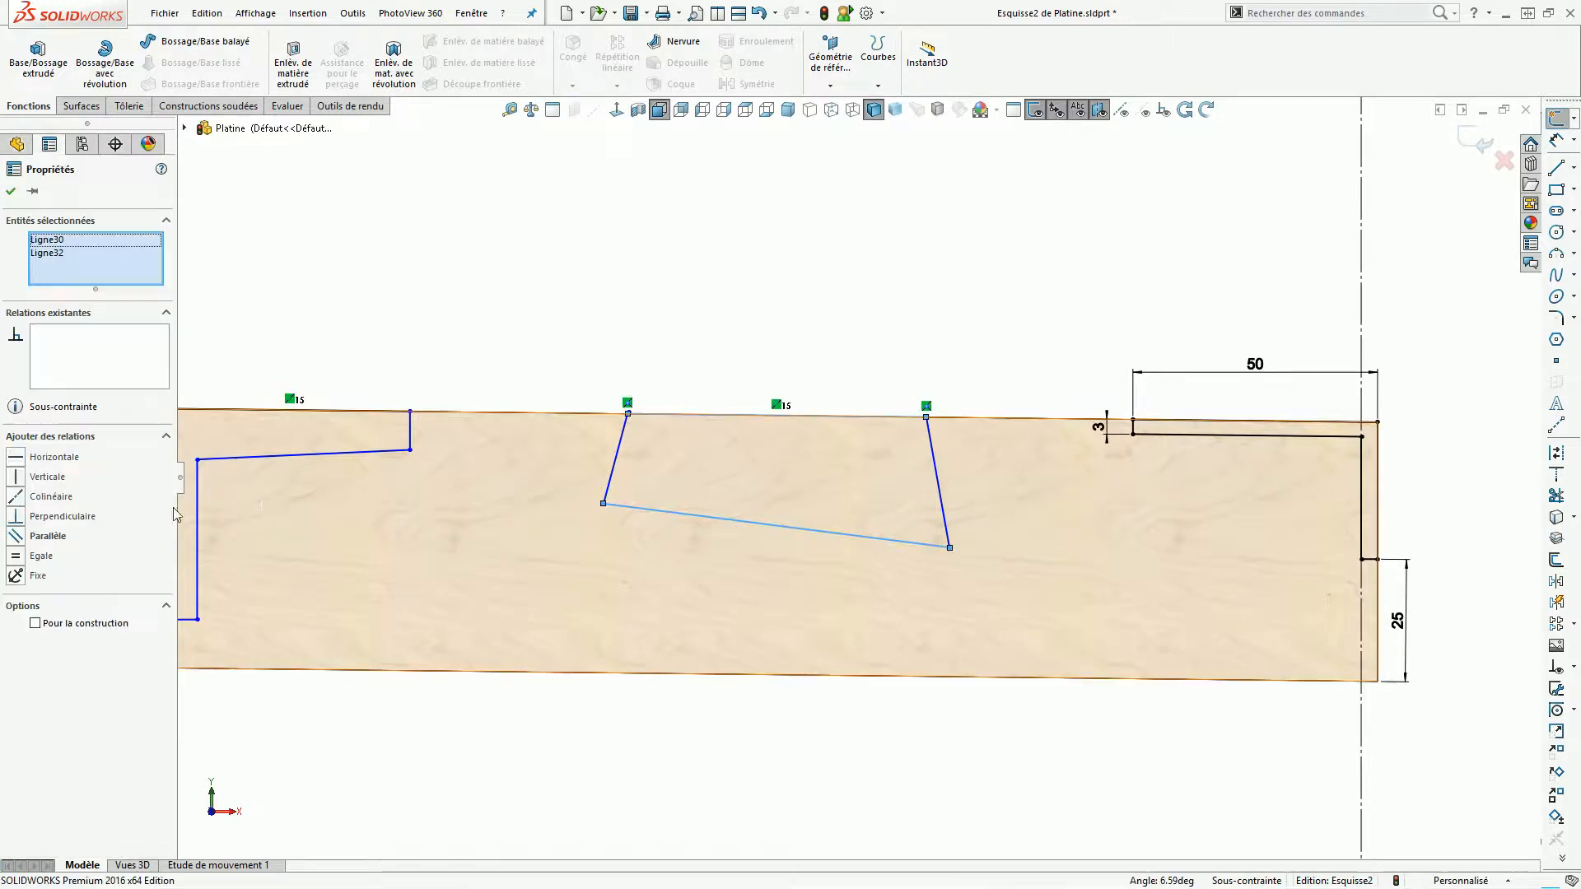
{"action": "left_click", "coordinate": [15, 538]}
{"action": "key", "text": "Escape"}
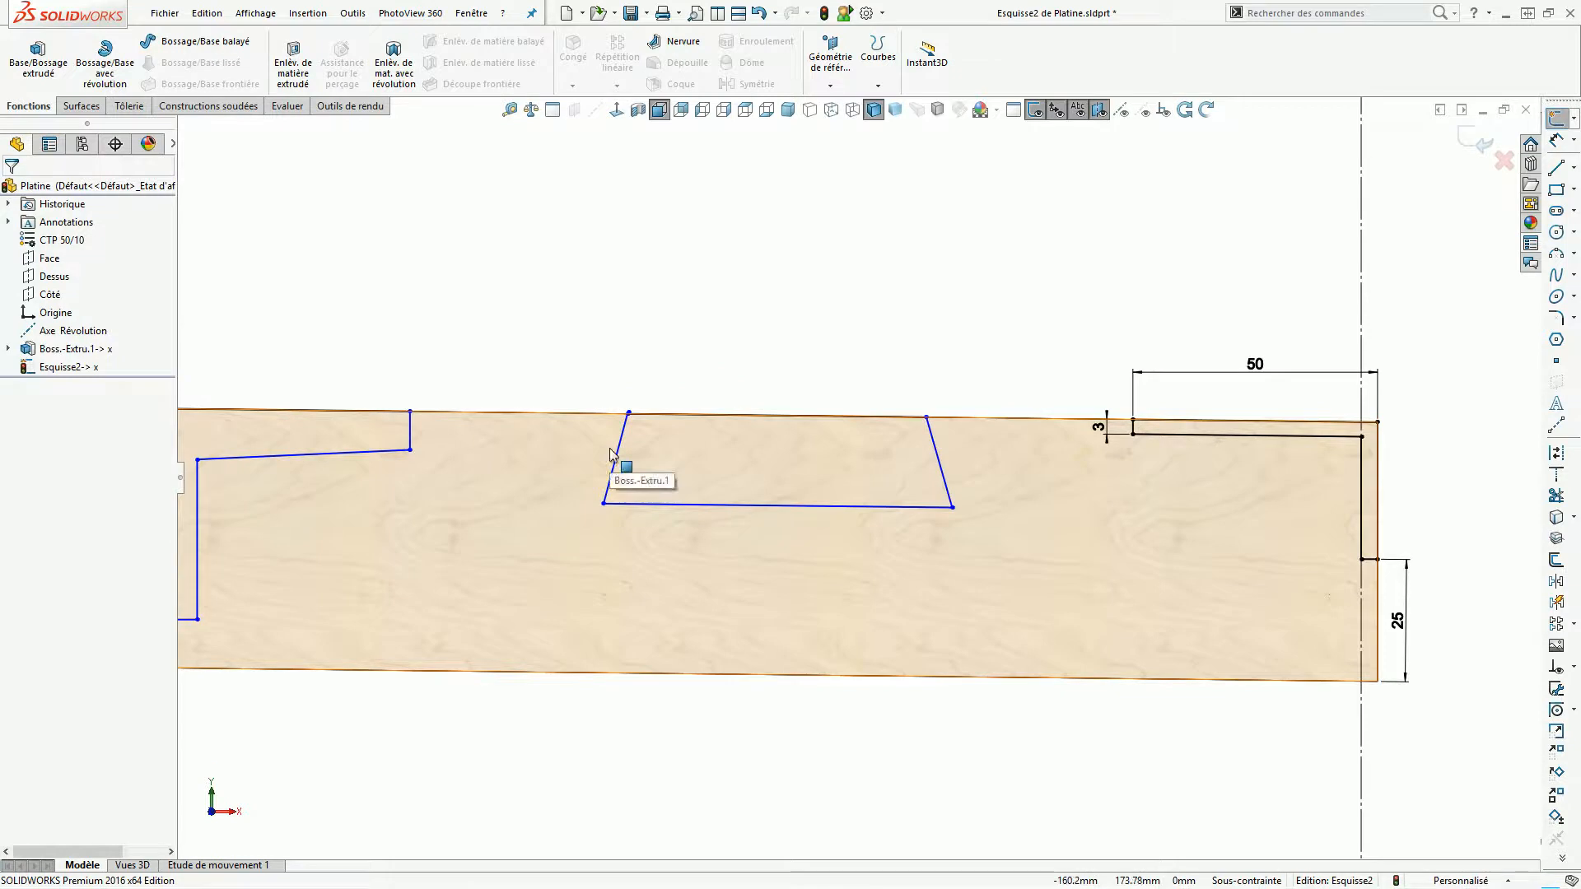
Make the left side of the middle profile perpendicular to the plate's upper edge.
{"action": "left_click", "coordinate": [618, 463]}
{"action": "left_click", "coordinate": [593, 411], "text": "ctrl"}
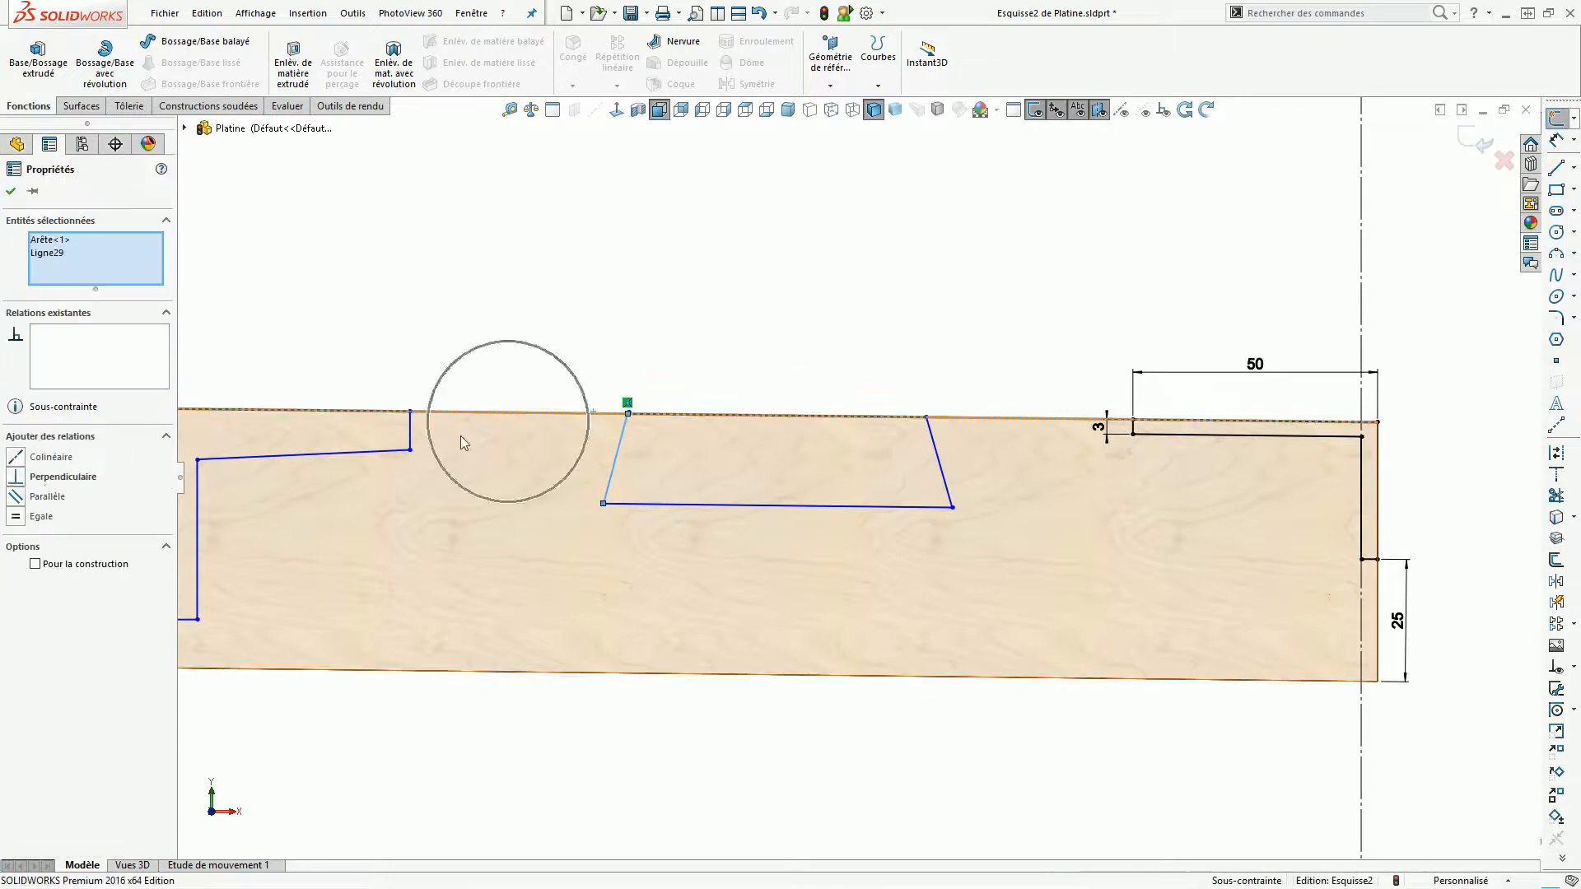
{"action": "left_click", "coordinate": [16, 477]}
{"action": "left_click", "coordinate": [684, 325]}
Make the right side of the middle profile parallel to its left side.
{"action": "left_click", "coordinate": [627, 445]}
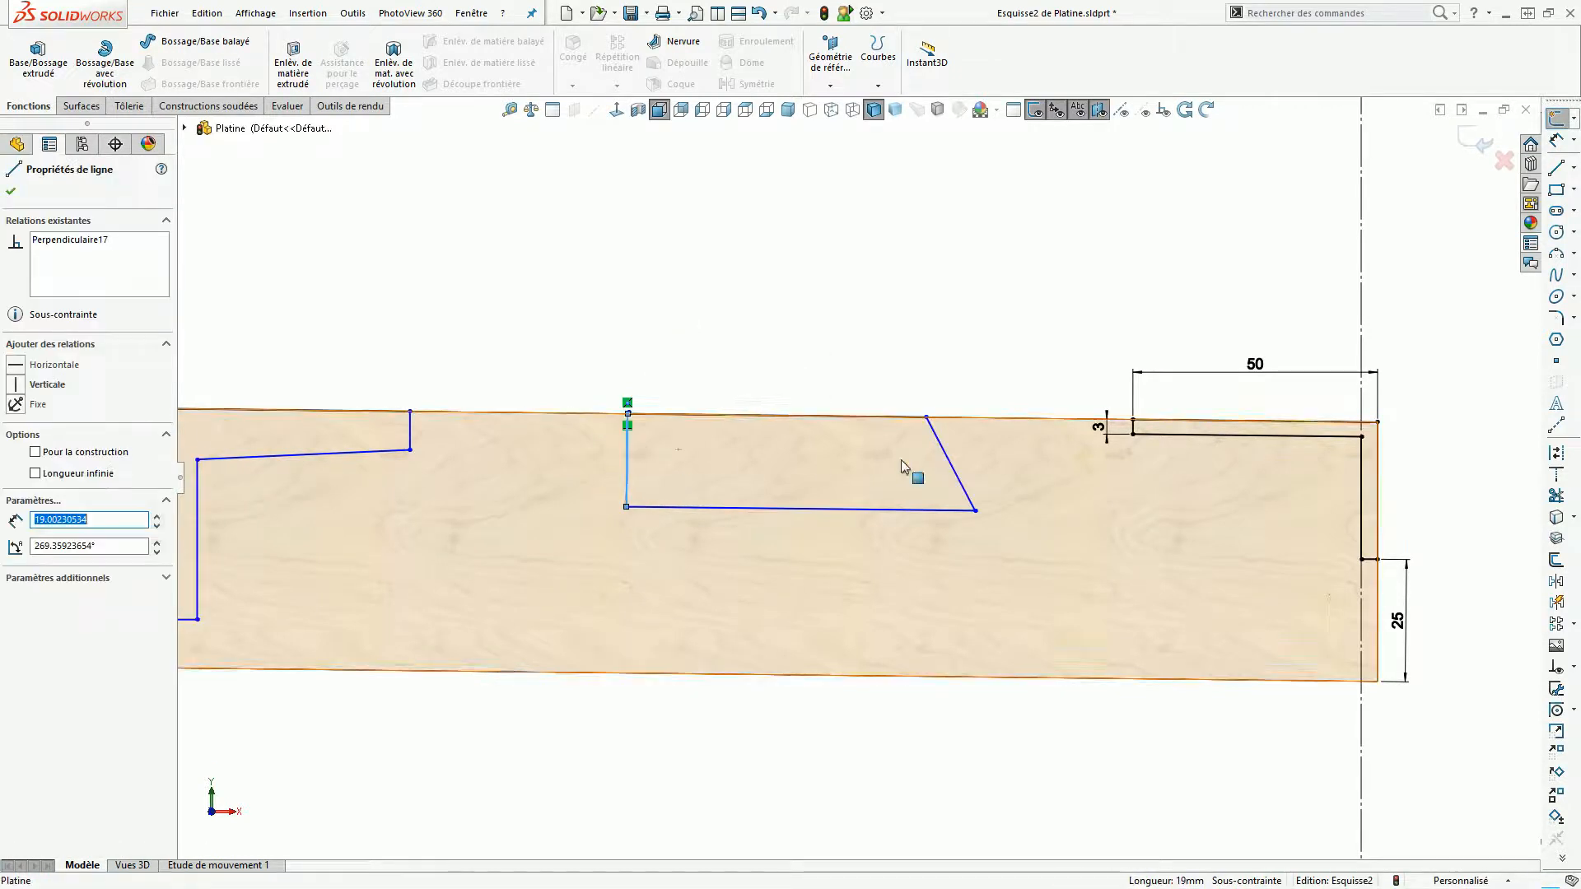
{"action": "left_click", "coordinate": [941, 455], "text": "ctrl"}
{"action": "left_click", "coordinate": [16, 537]}
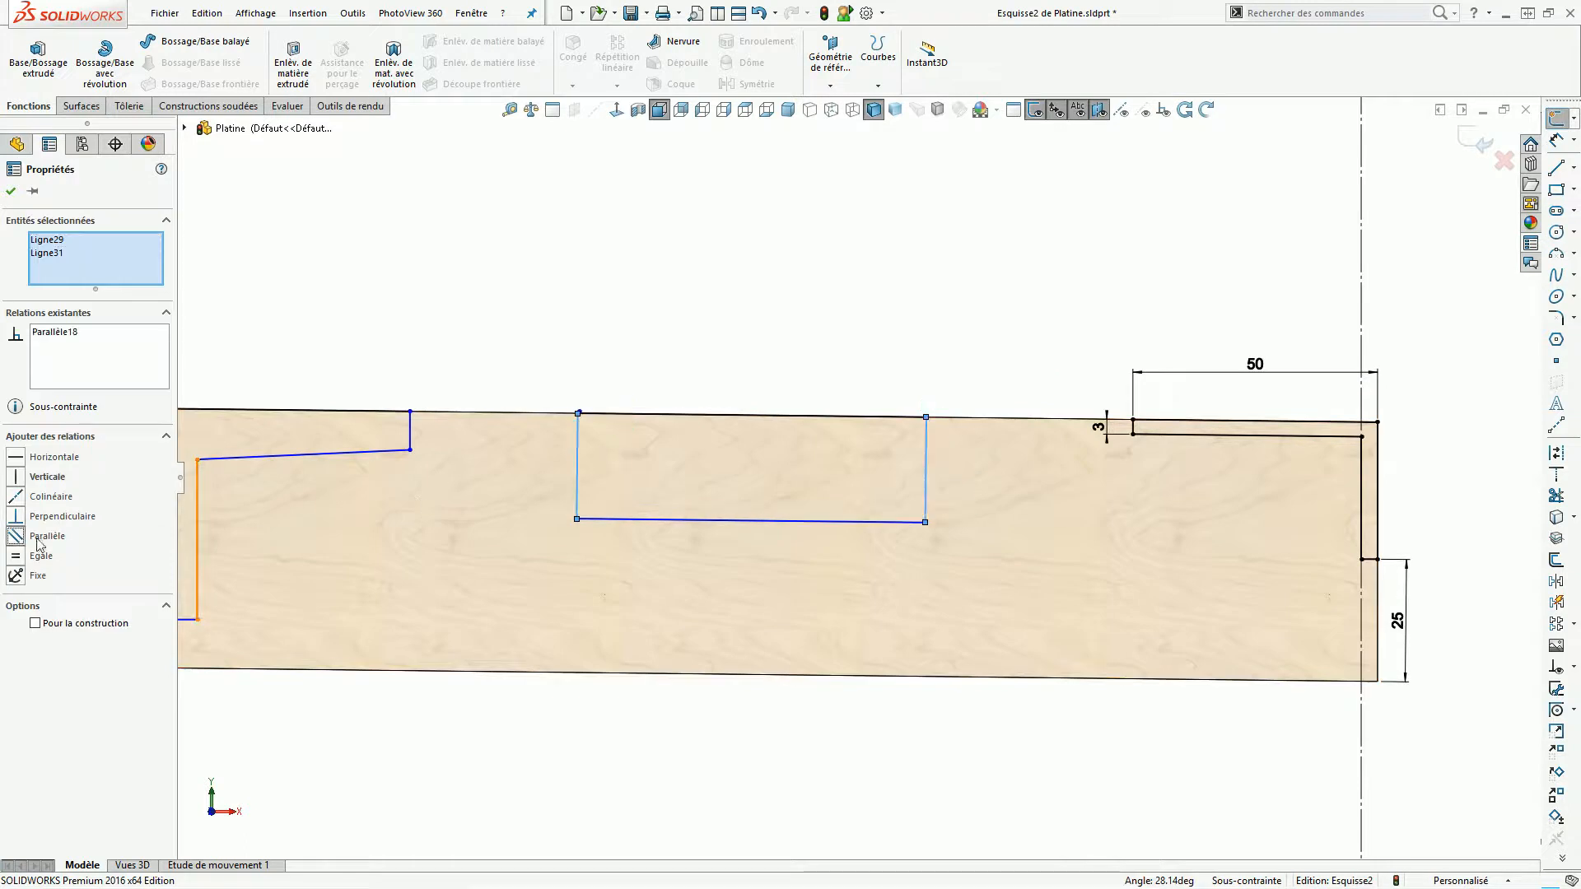
{"action": "left_click", "coordinate": [900, 328]}
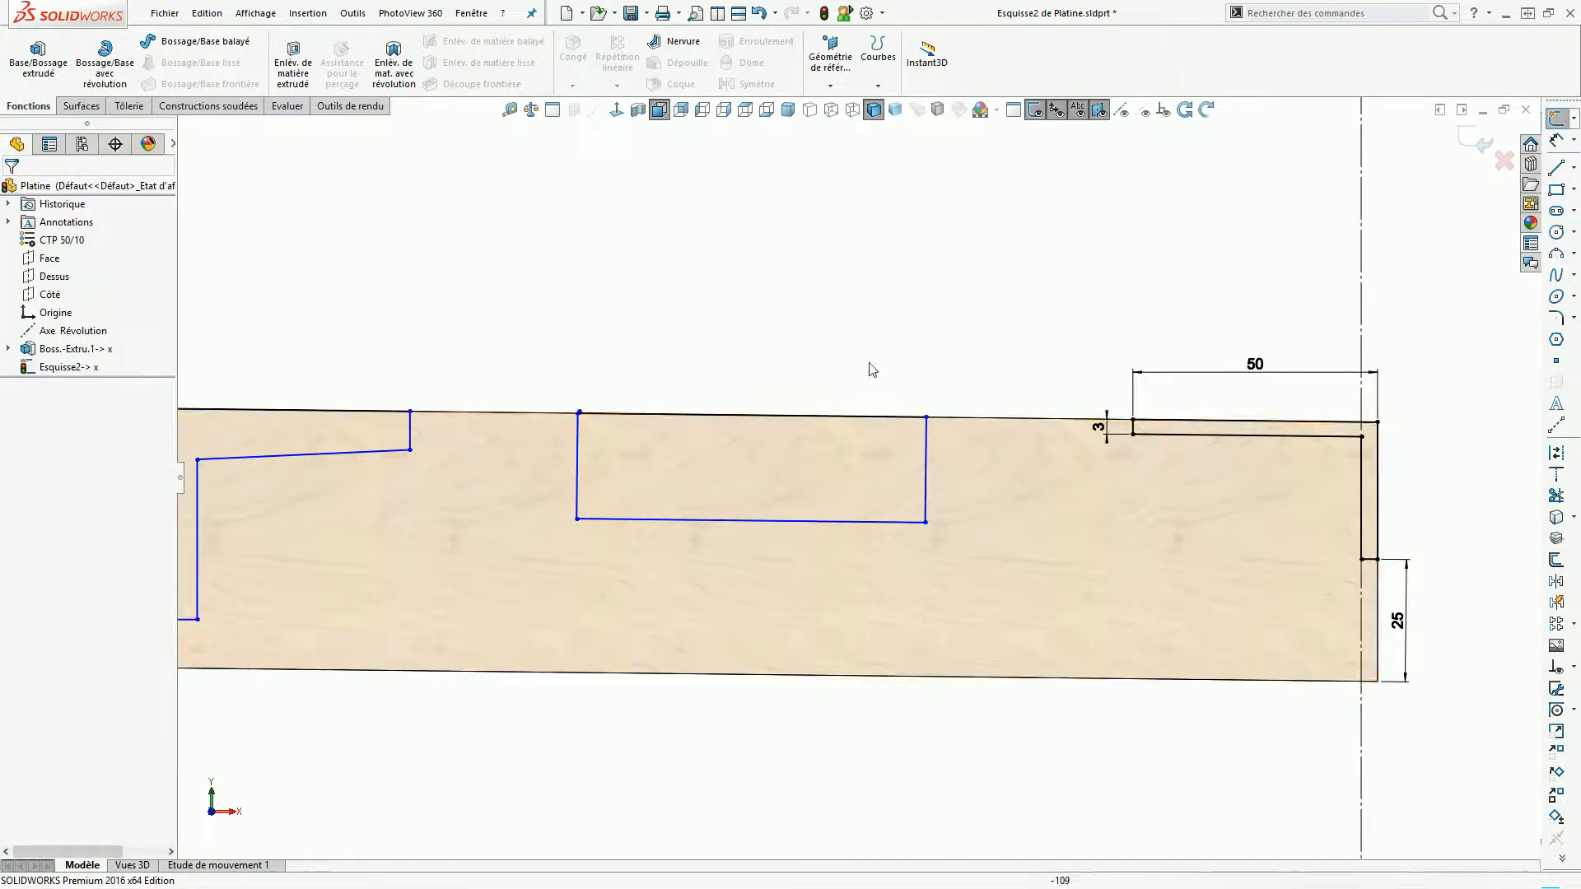
Make the left-hand L profile's inner long line parallel to its outer line along the plate's upper edge.
{"action": "scroll", "coordinate": [849, 395], "scroll_direction": "down", "scroll_amount": 3}
{"action": "scroll", "coordinate": [485, 440], "scroll_direction": "up", "scroll_amount": 4}
{"action": "left_click", "coordinate": [685, 411]}
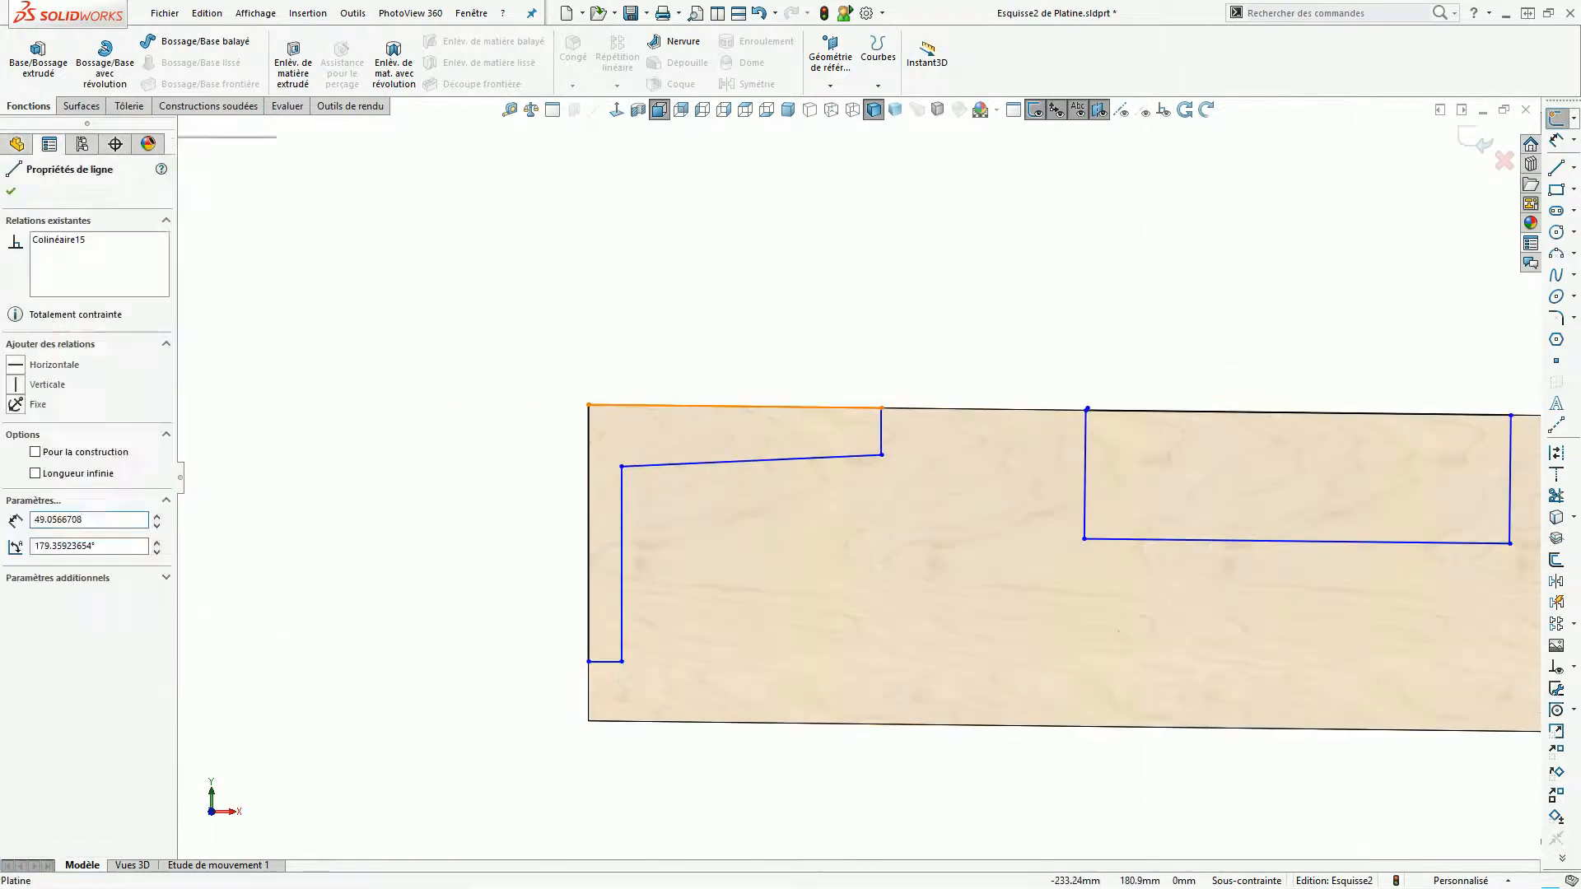
{"action": "left_click", "coordinate": [703, 462], "text": "ctrl"}
{"action": "left_click", "coordinate": [16, 537]}
{"action": "left_click", "coordinate": [280, 548]}
Remove the vertical relation from the left-hand L profile's inner short-arm line and make it parallel to the outer line on the plate's end.
{"action": "left_click", "coordinate": [623, 527]}
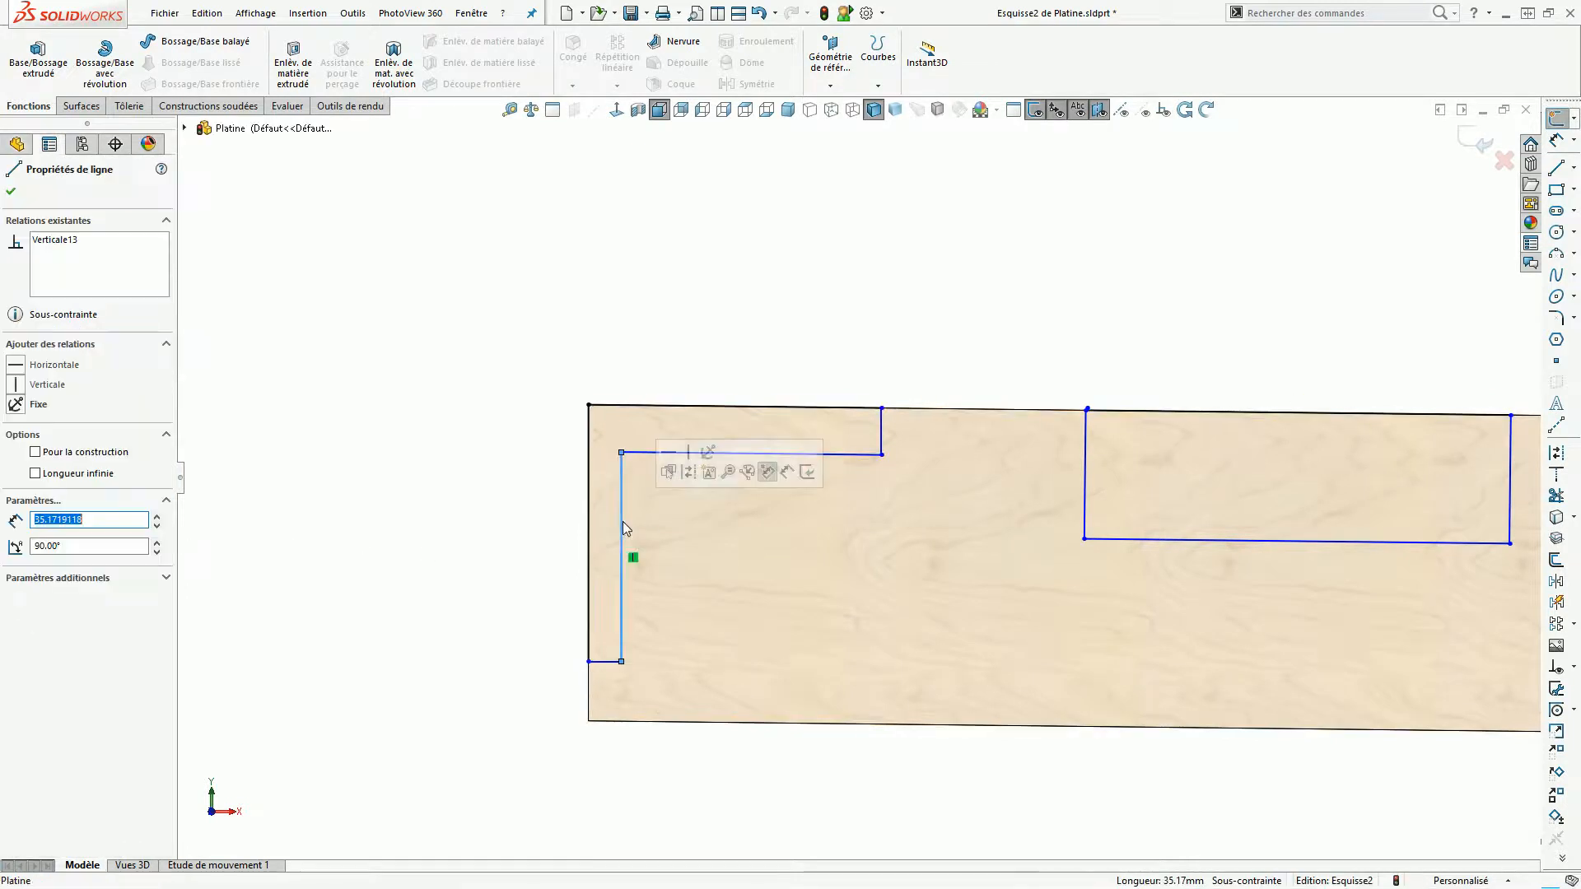
{"action": "left_click", "coordinate": [551, 534]}
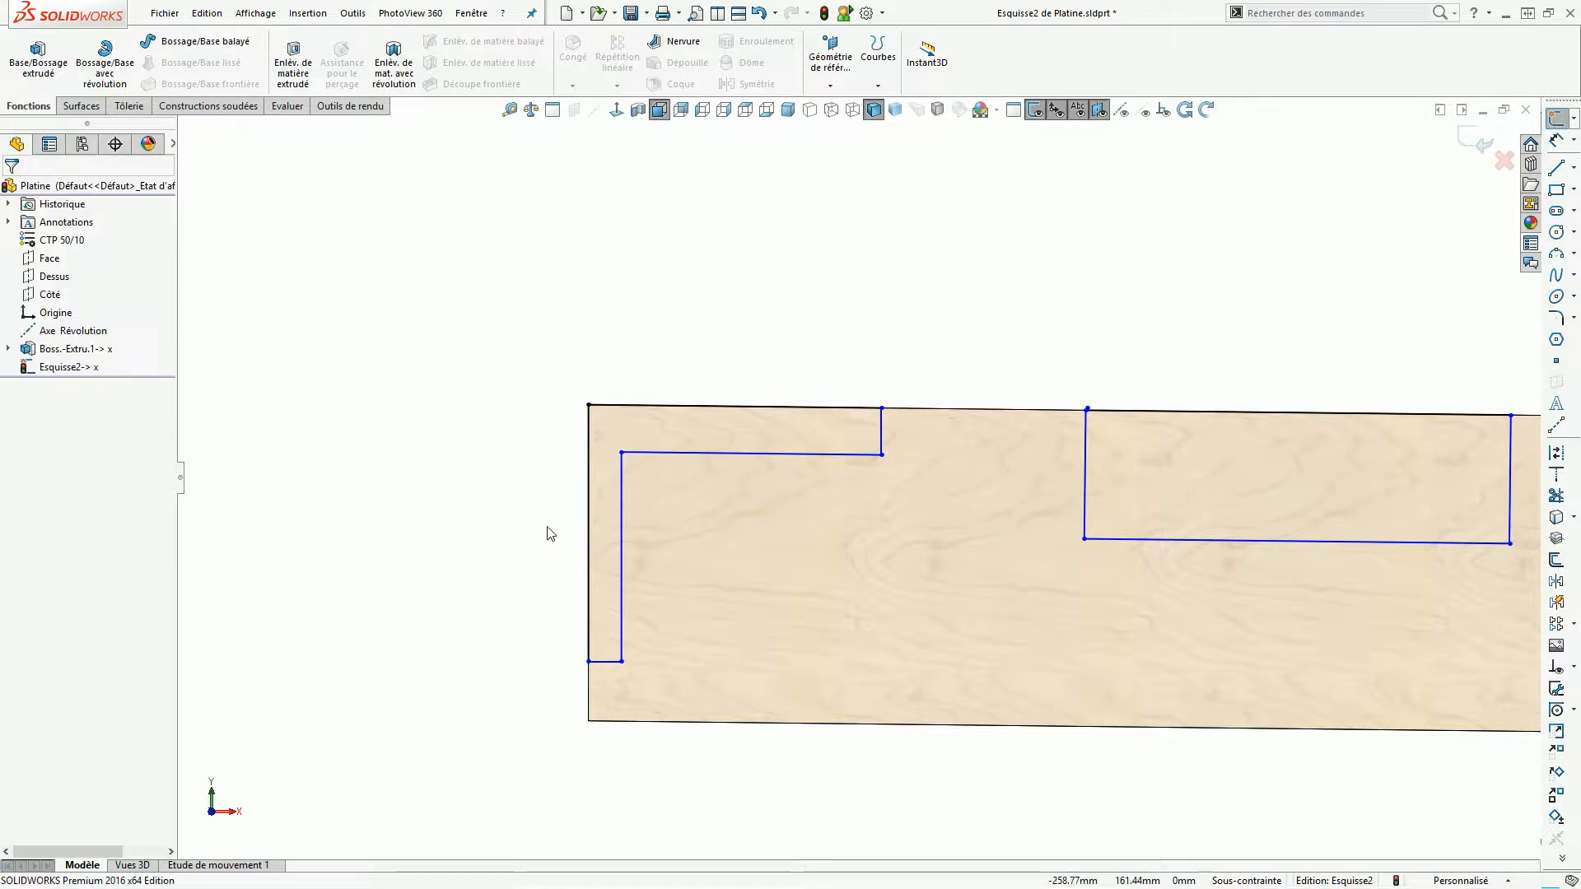
{"action": "left_click", "coordinate": [588, 528]}
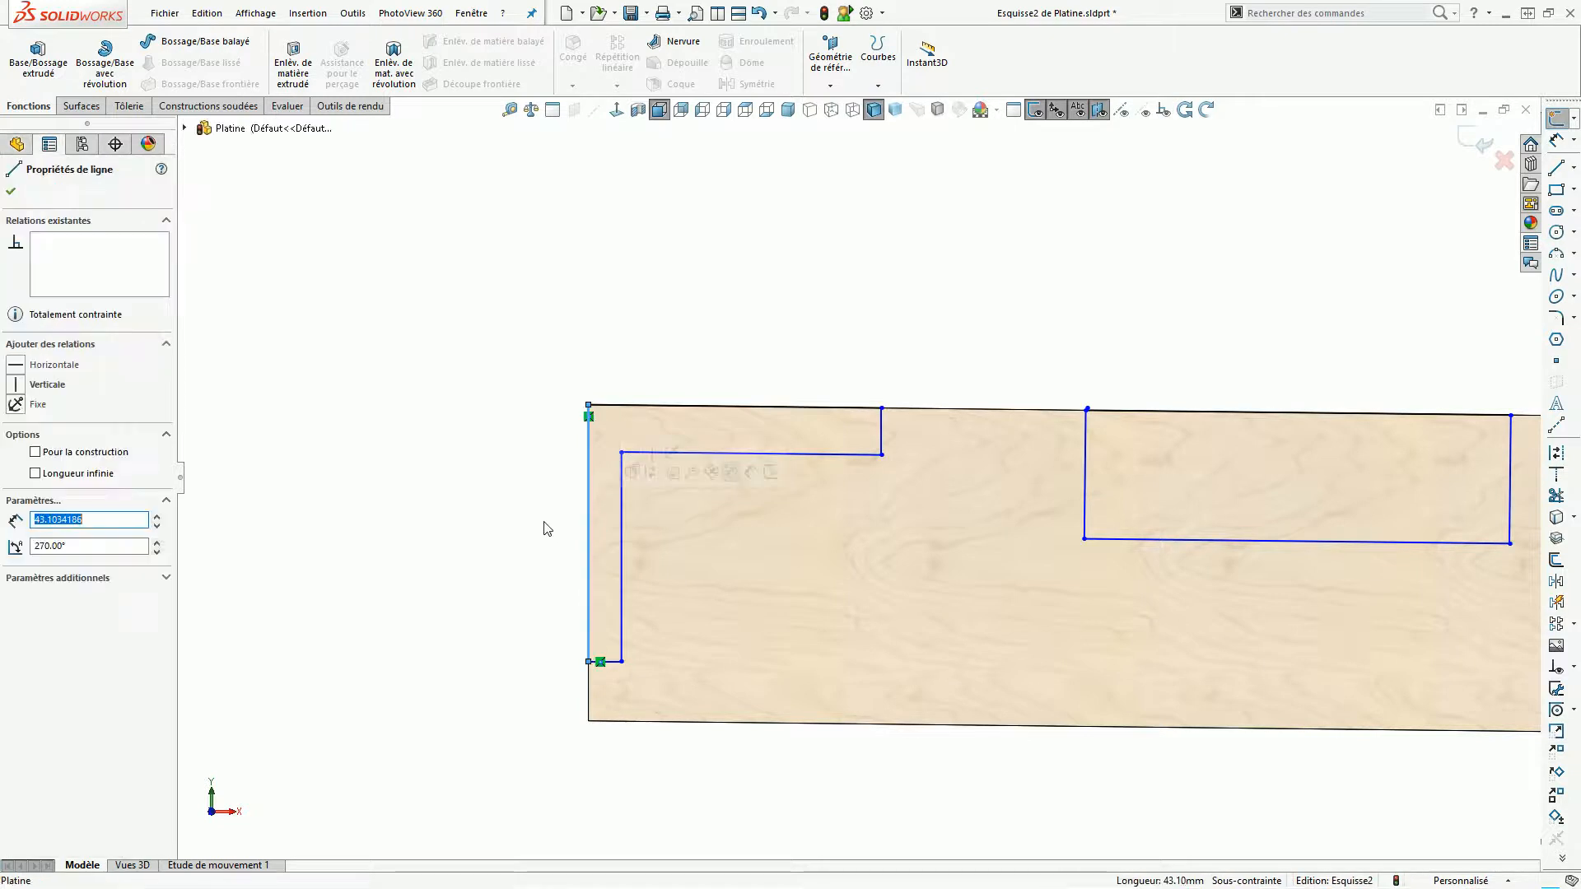
{"action": "left_click", "coordinate": [551, 529]}
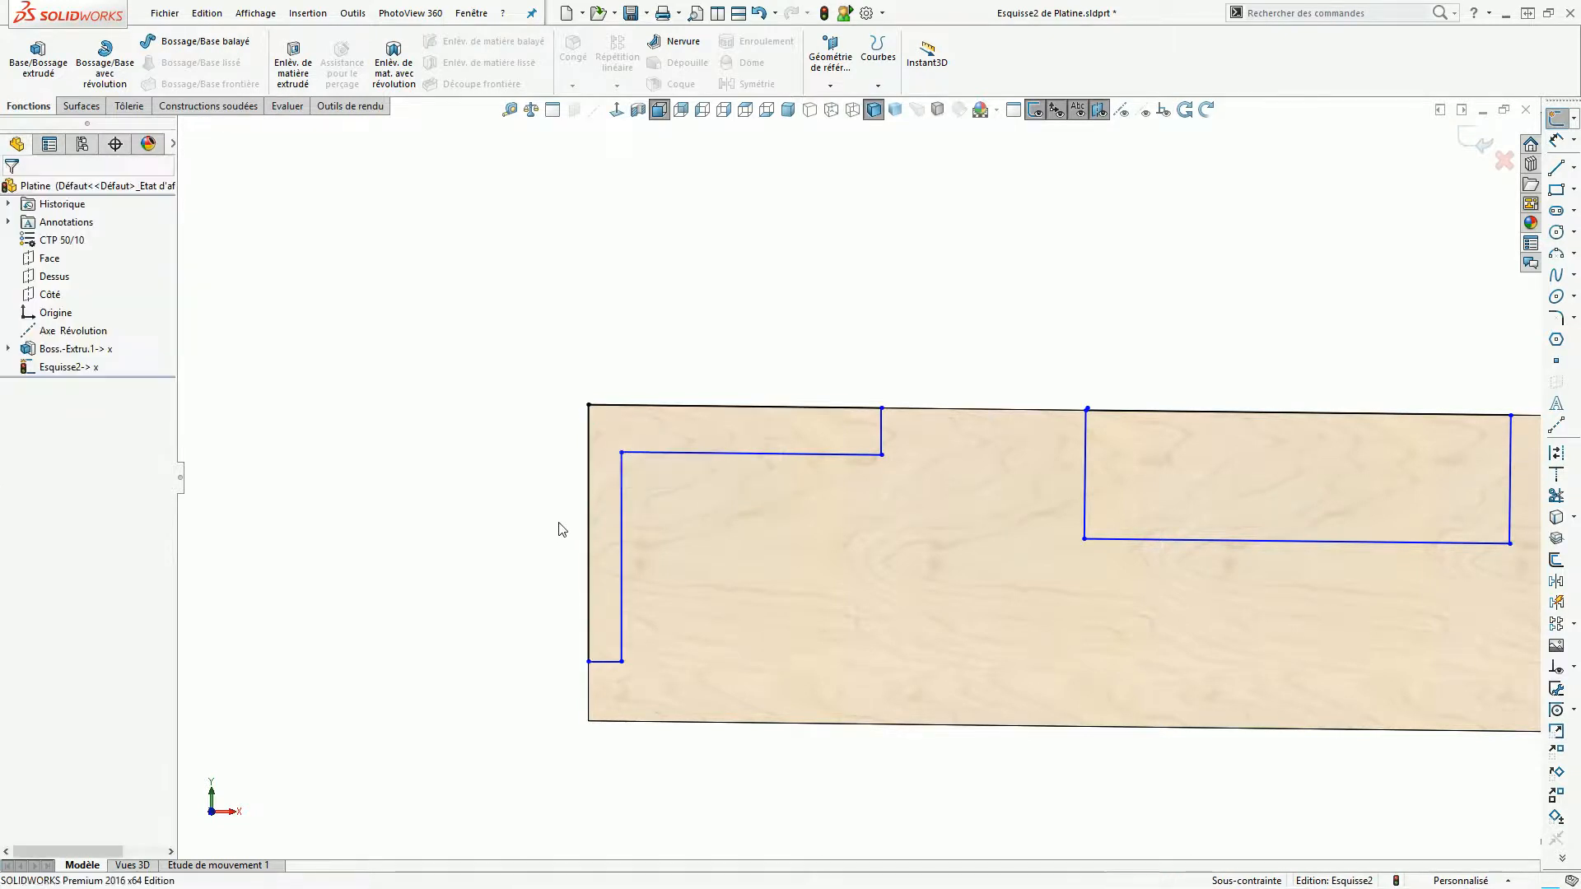
{"action": "left_click", "coordinate": [619, 529]}
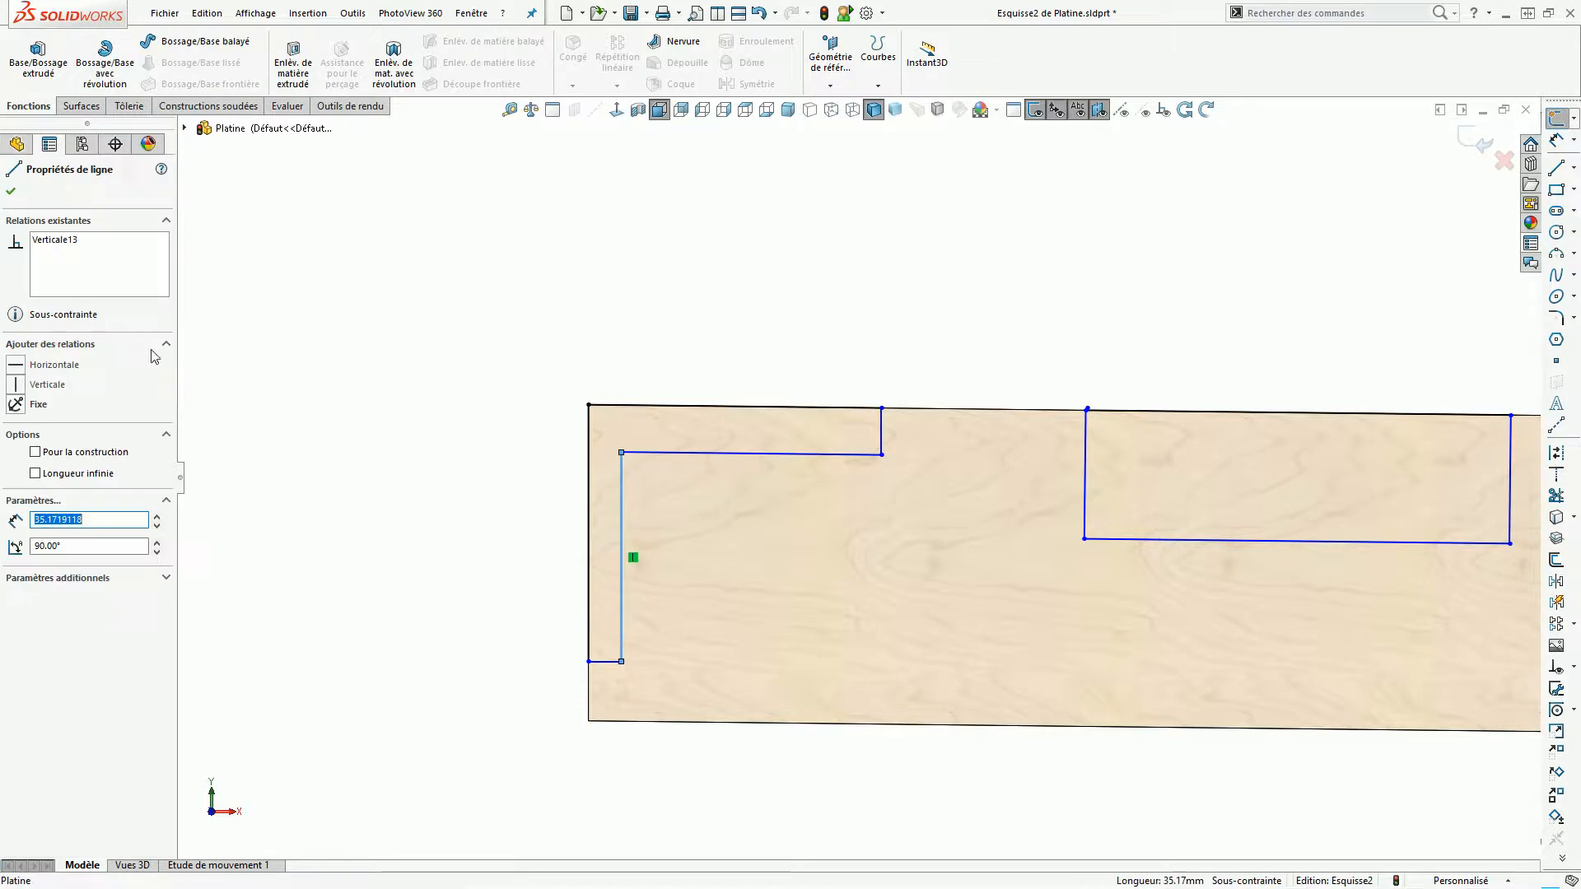
{"action": "left_click", "coordinate": [50, 244]}
{"action": "key", "text": "Delete"}
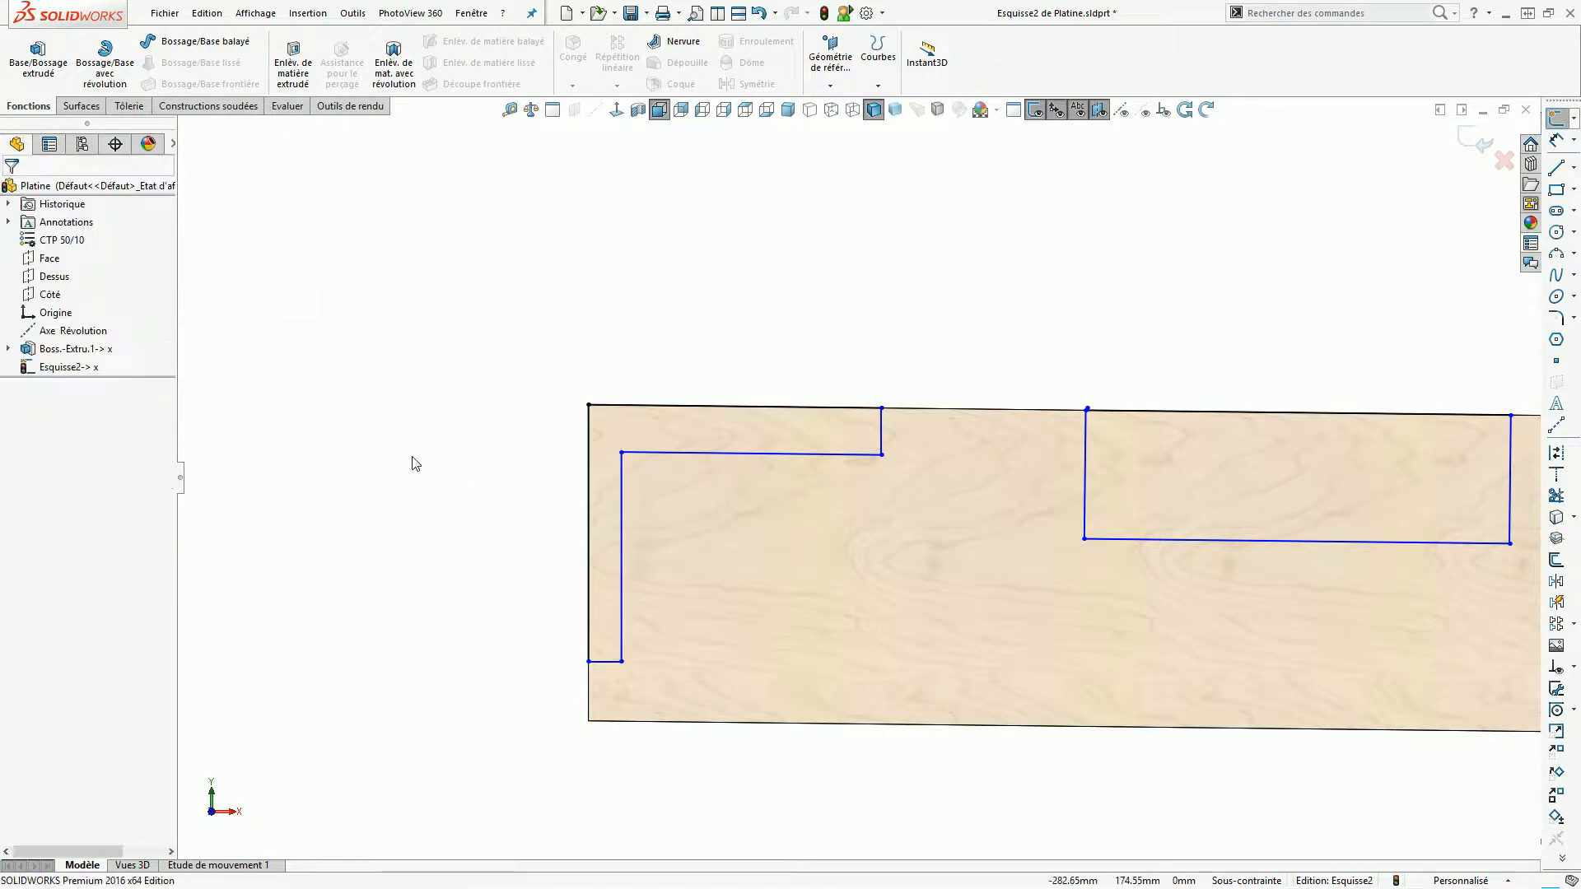
{"action": "left_click", "coordinate": [620, 505]}
{"action": "left_click", "coordinate": [590, 499], "text": "ctrl"}
{"action": "left_click", "coordinate": [27, 531]}
{"action": "left_click", "coordinate": [313, 522]}
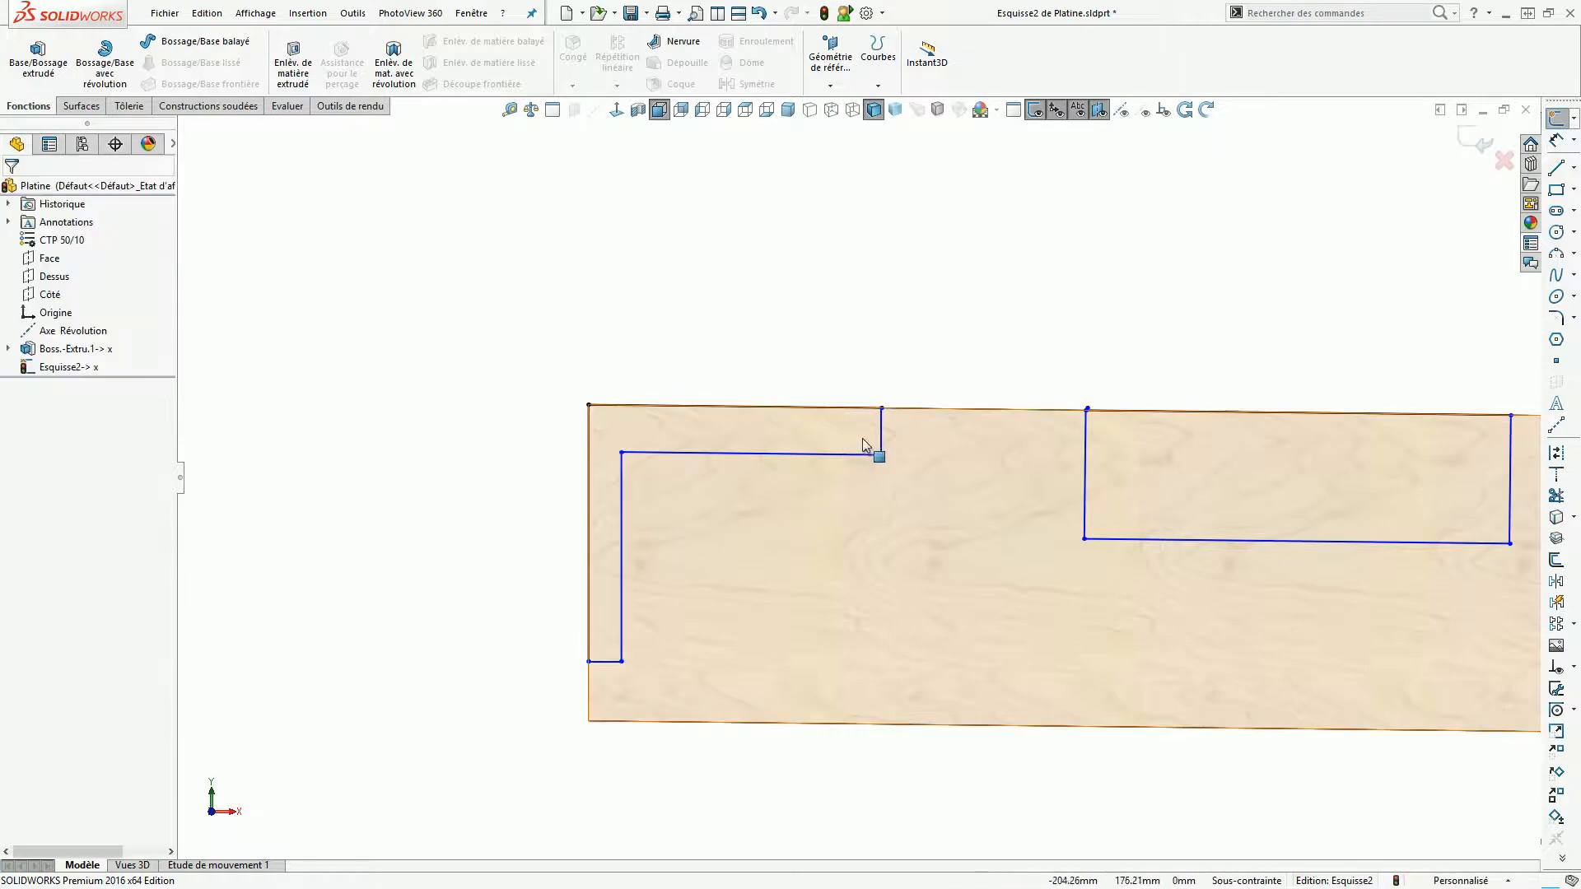
Make the end segment of the left-hand L profile's long arm perpendicular to the outer line and delete the segment's vertical relation.
{"action": "left_click", "coordinate": [856, 411]}
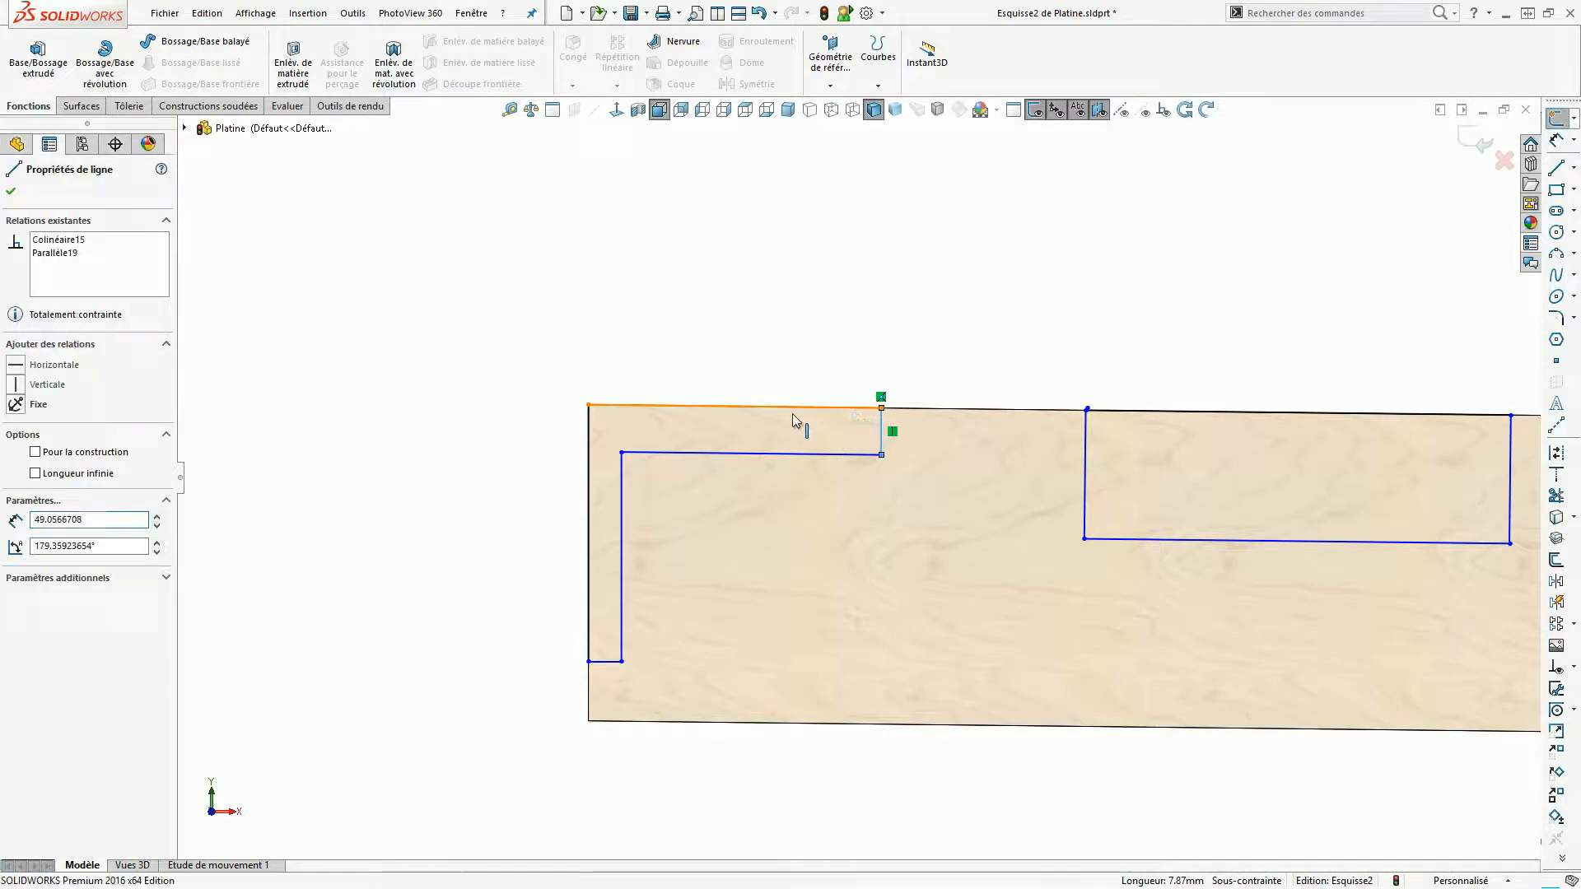
{"action": "left_click", "coordinate": [589, 421], "text": "ctrl"}
{"action": "left_click", "coordinate": [15, 517]}
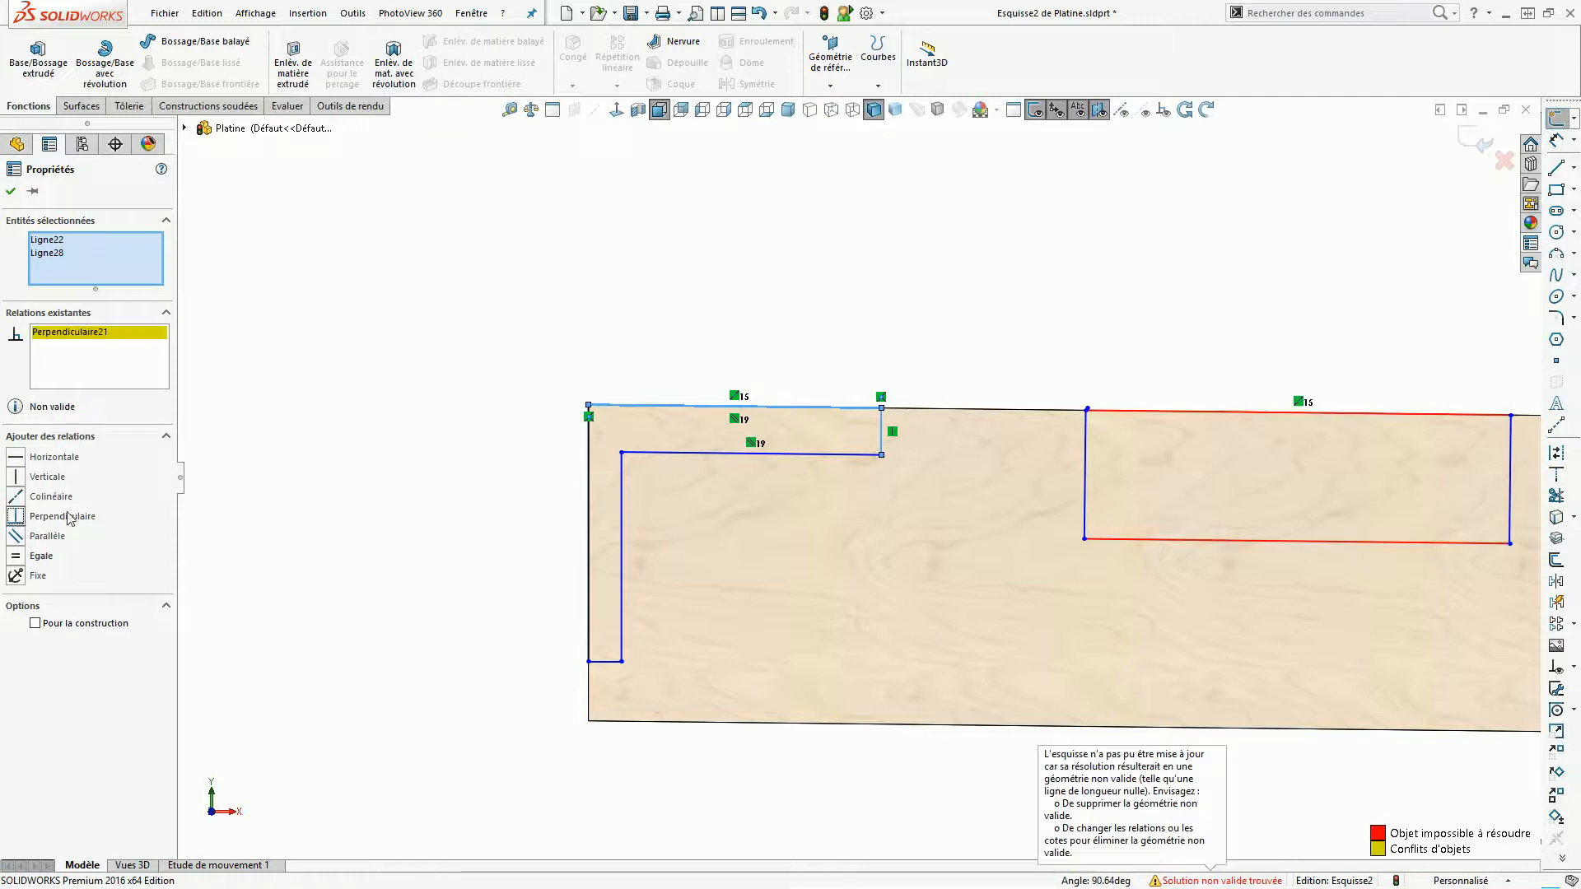
{"action": "left_click", "coordinate": [381, 437]}
{"action": "left_click", "coordinate": [879, 432]}
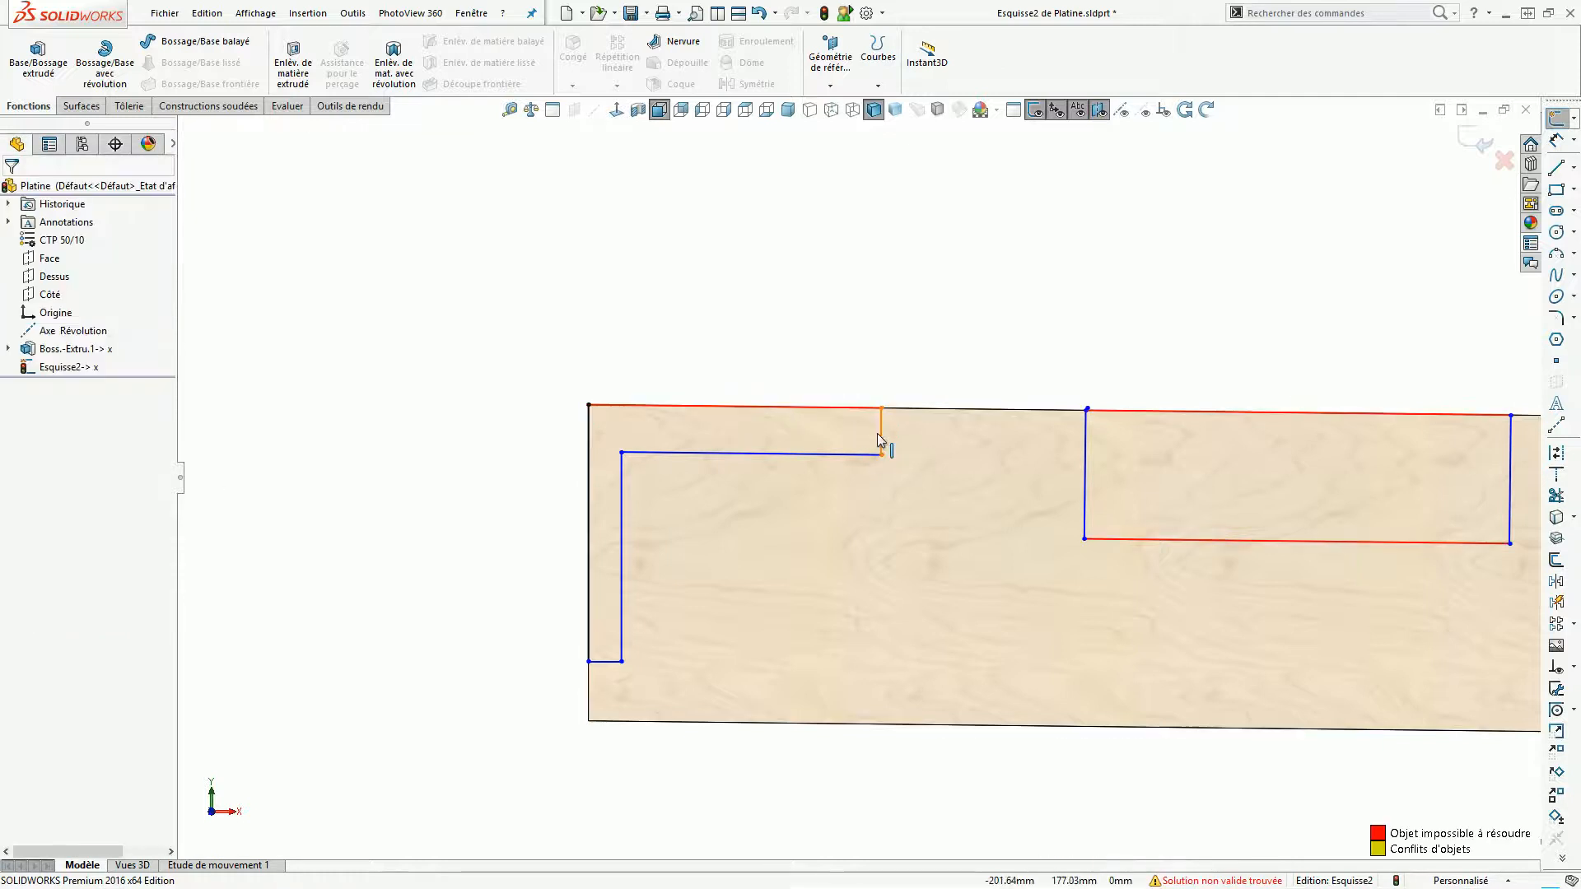
{"action": "left_click", "coordinate": [68, 254]}
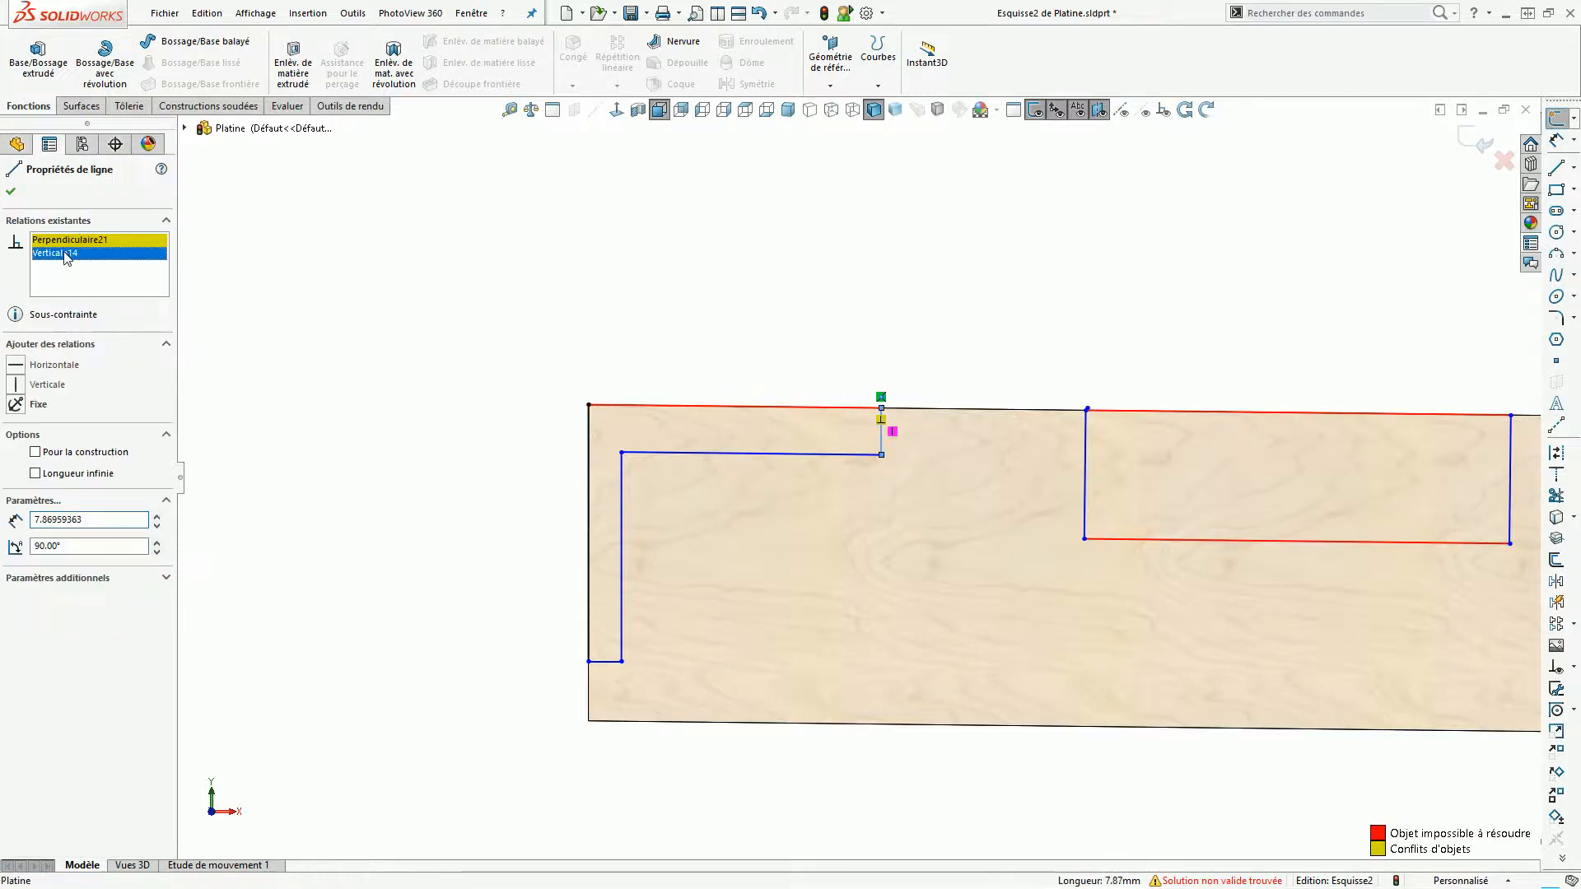
{"action": "key", "text": "Delete"}
{"action": "key", "text": "Escape"}
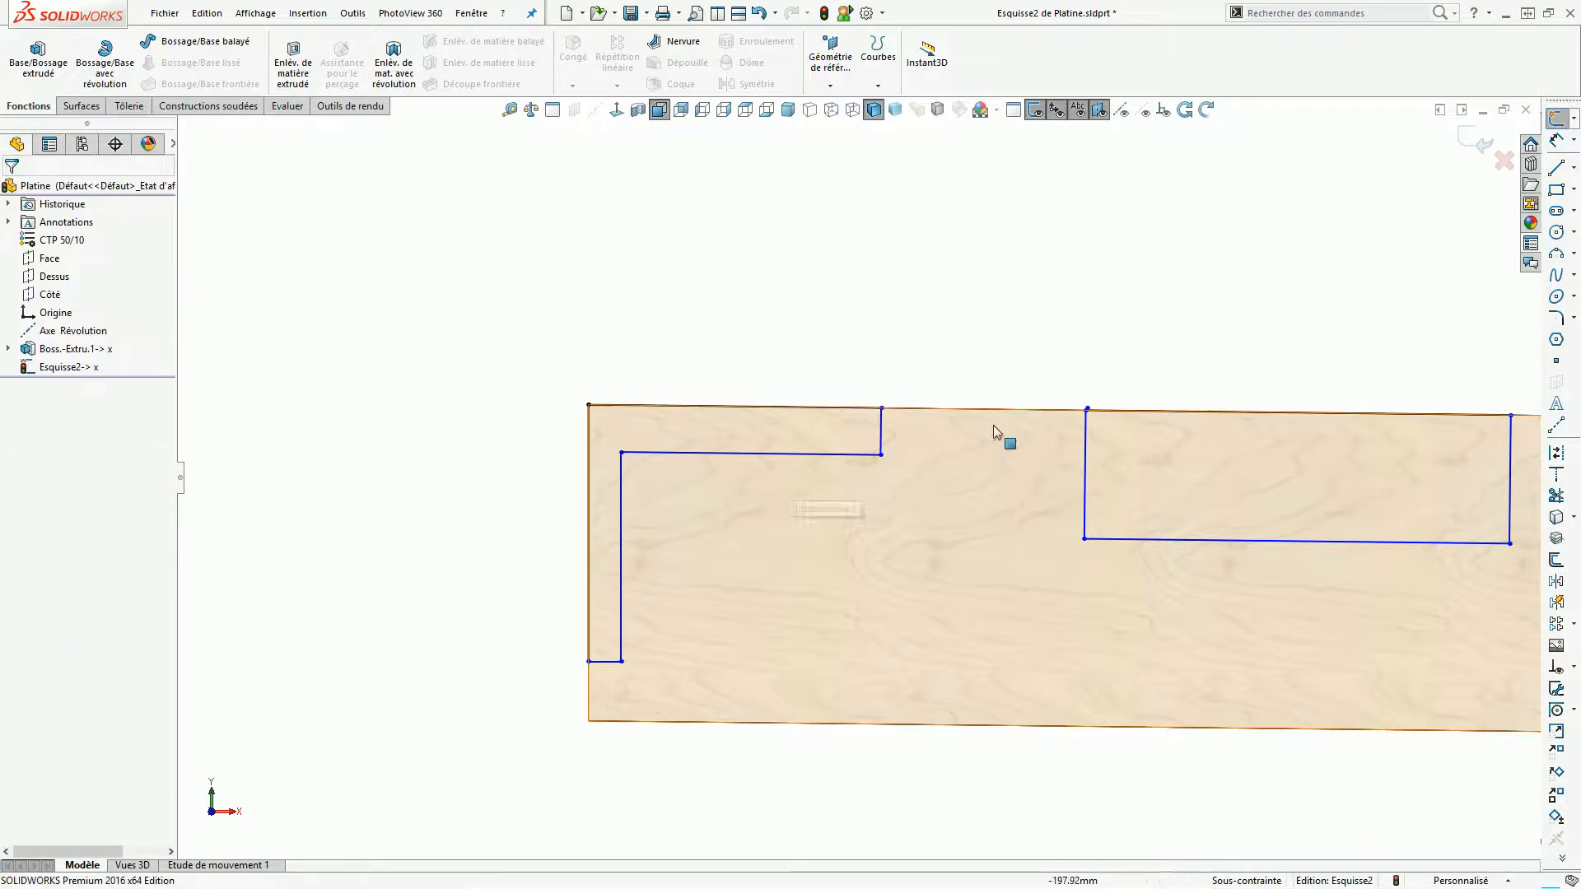
Try a 3 mm dimension on the end segment of the left-hand L profile's long arm and delete it.
{"action": "left_click", "coordinate": [1557, 141]}
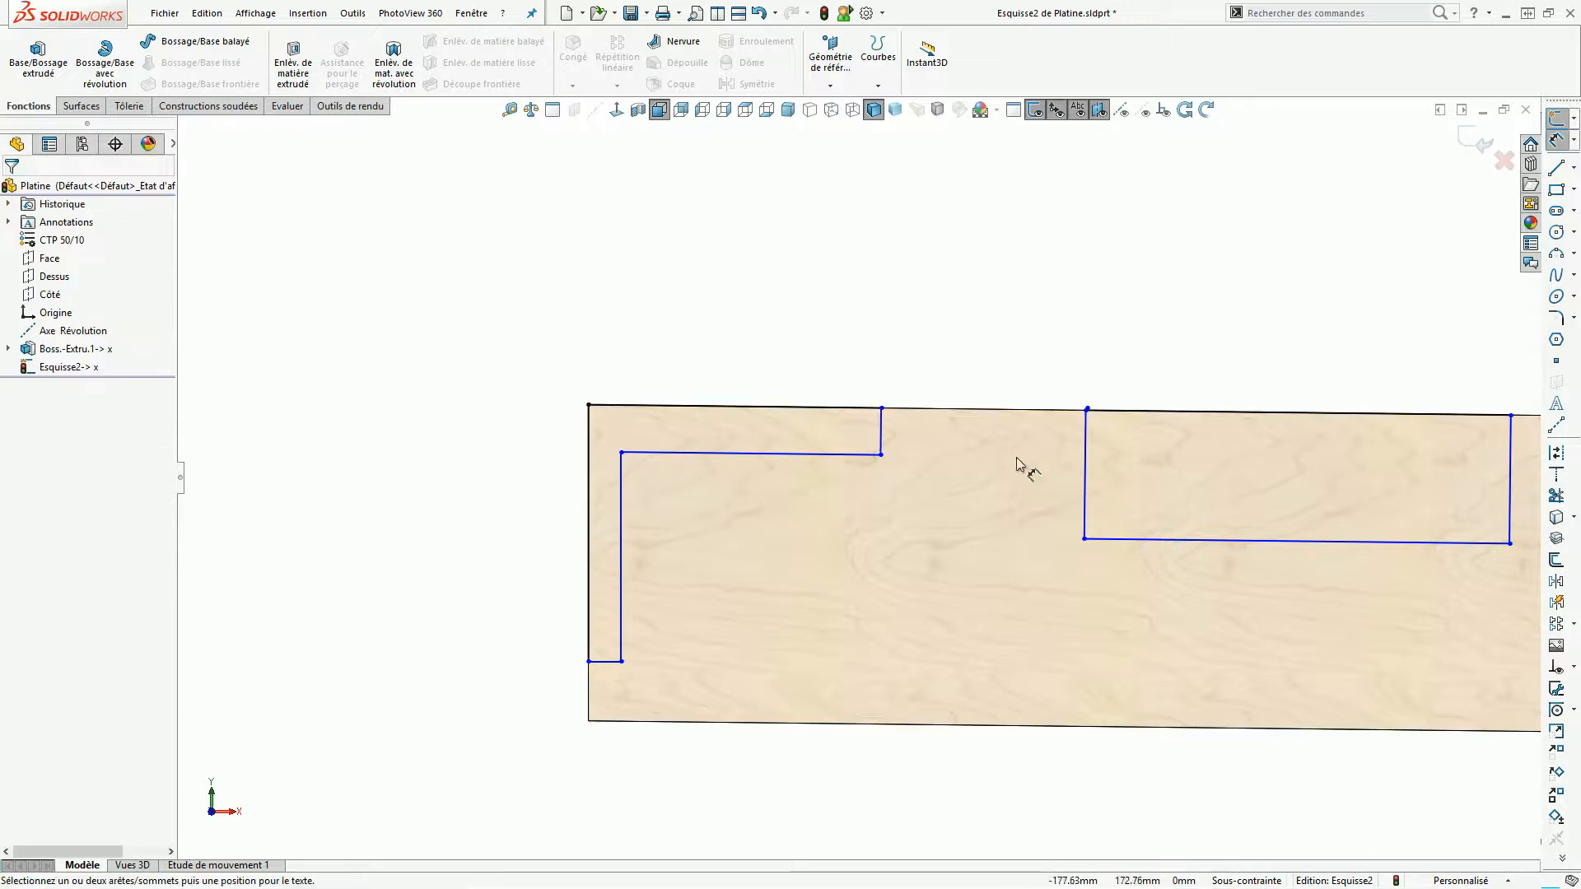
{"action": "left_click", "coordinate": [885, 433]}
{"action": "left_click", "coordinate": [923, 436]}
{"action": "type", "text": "3"}
{"action": "key", "text": "Return"}
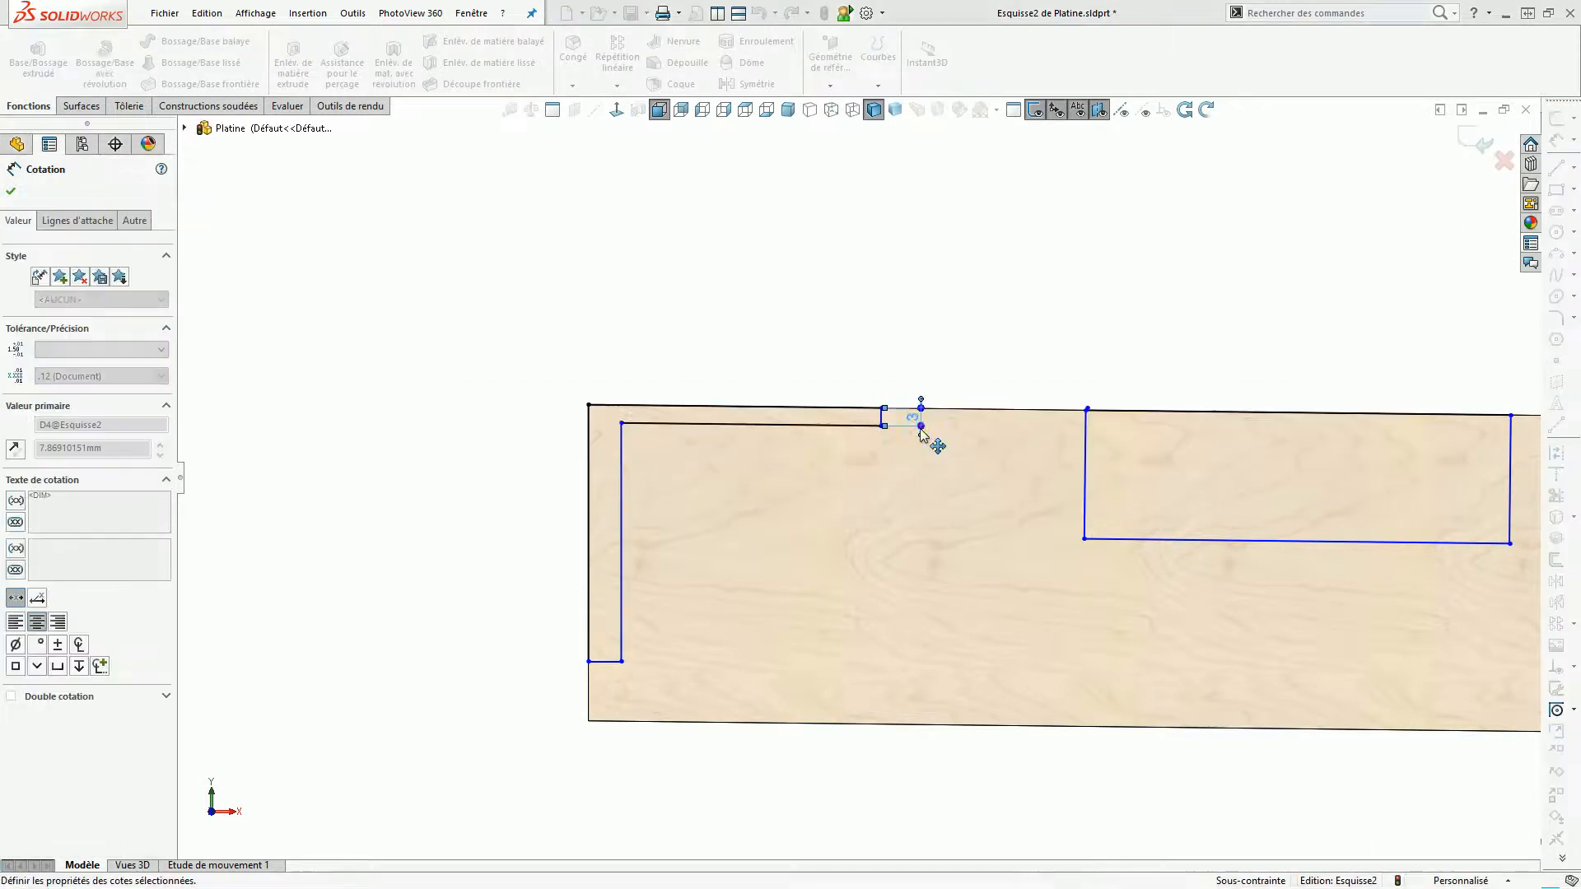
{"action": "key", "text": "Escape"}
{"action": "scroll", "coordinate": [1014, 458], "scroll_direction": "down", "scroll_amount": 3}
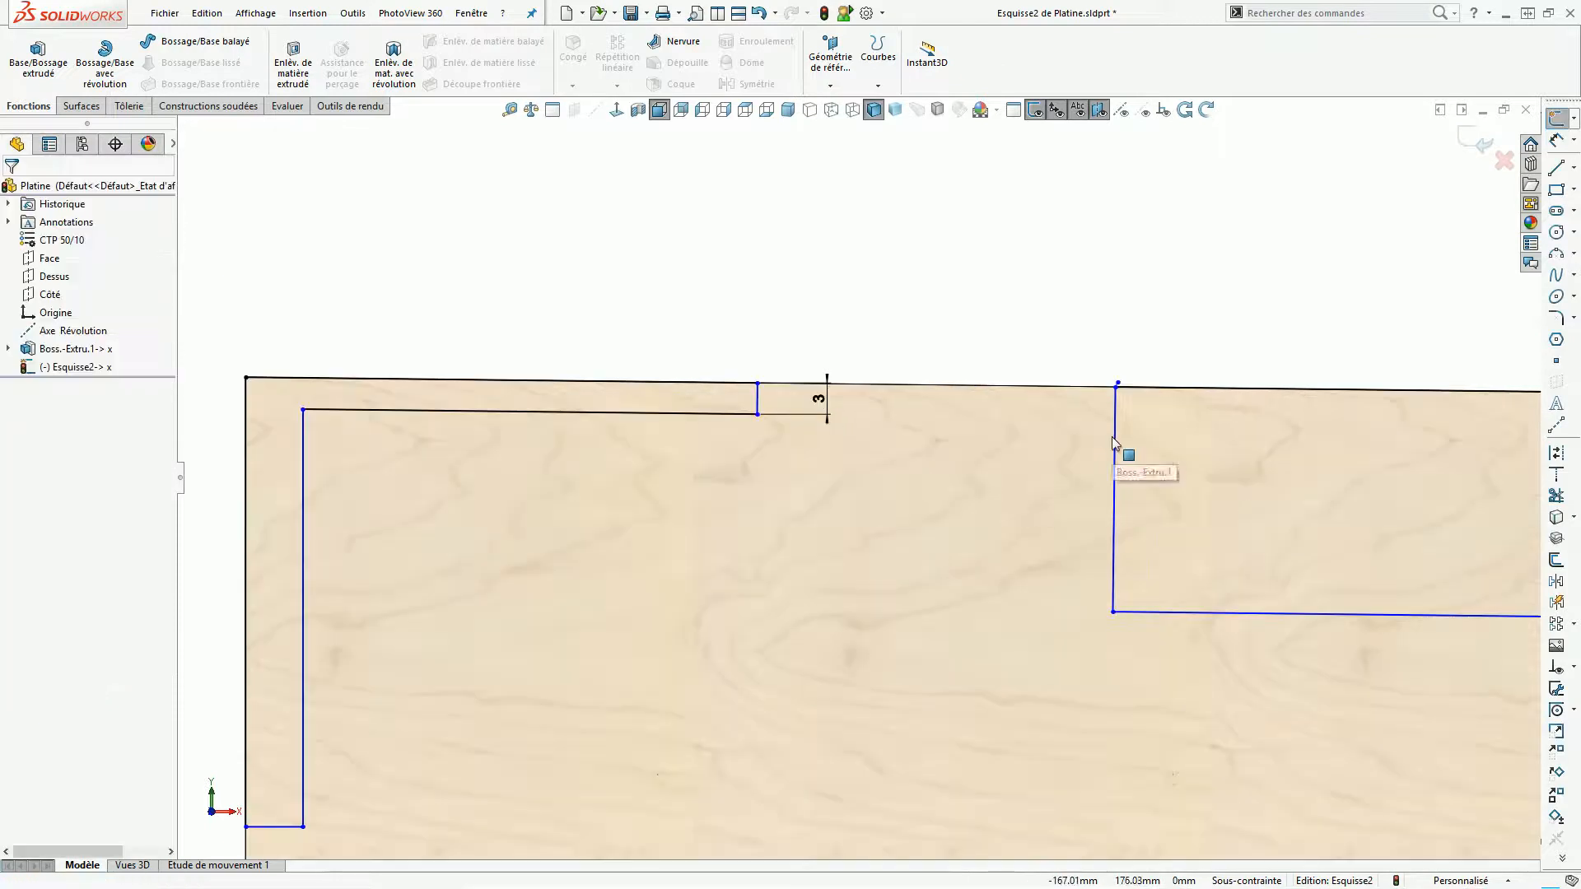
{"action": "key", "text": "Delete"}
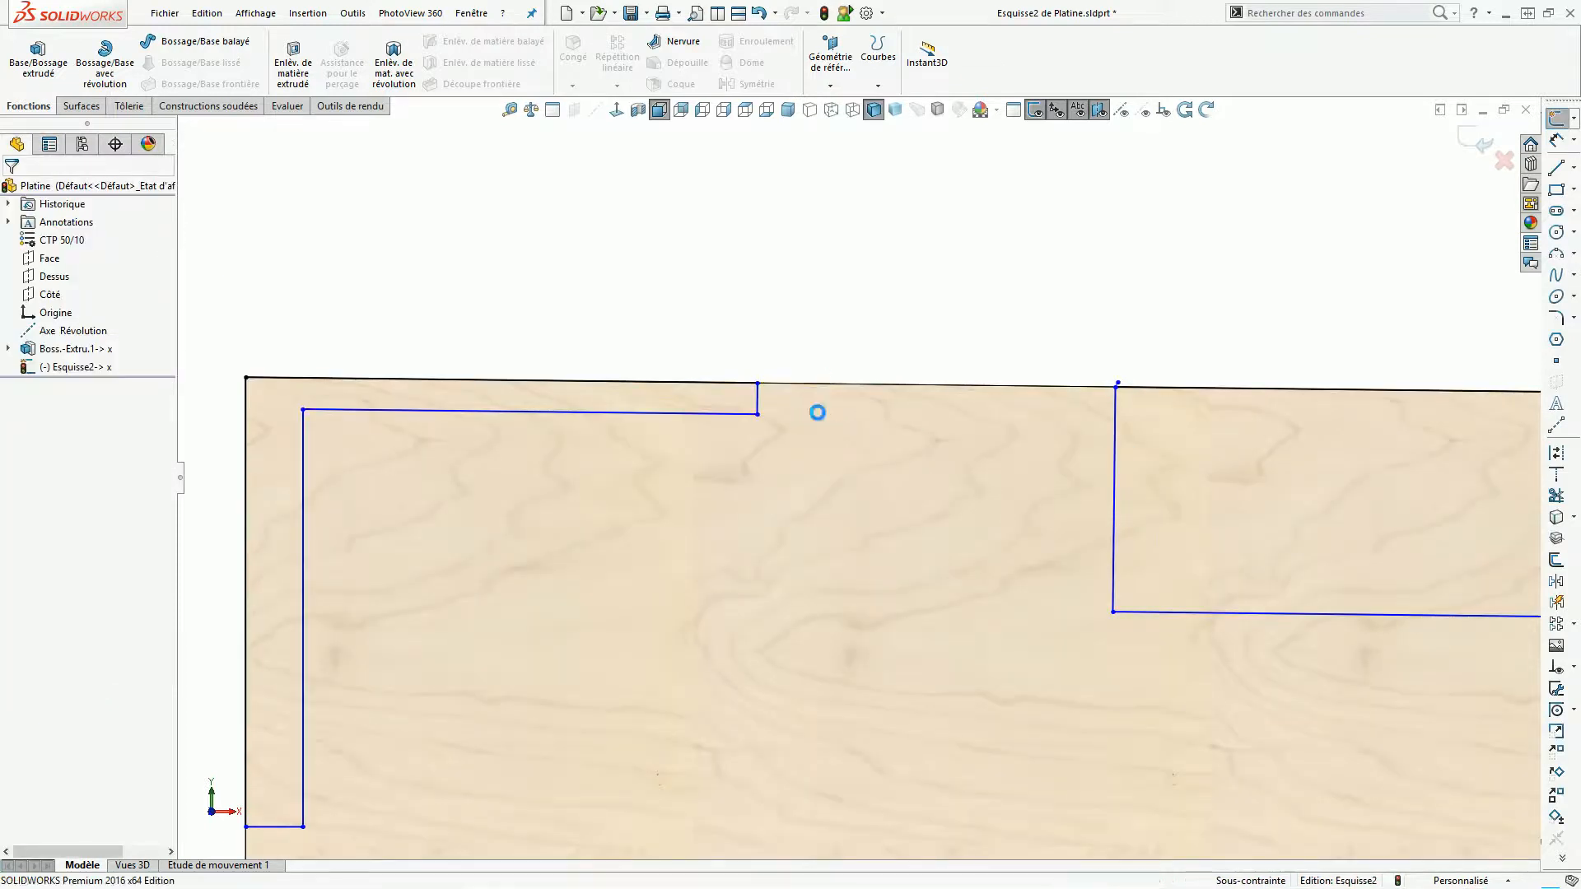
Make the left-hand L profile's long-arm end segment, the middle notch's side line and the right-hand L profile's end segment equal in length.
{"action": "left_click", "coordinate": [757, 398]}
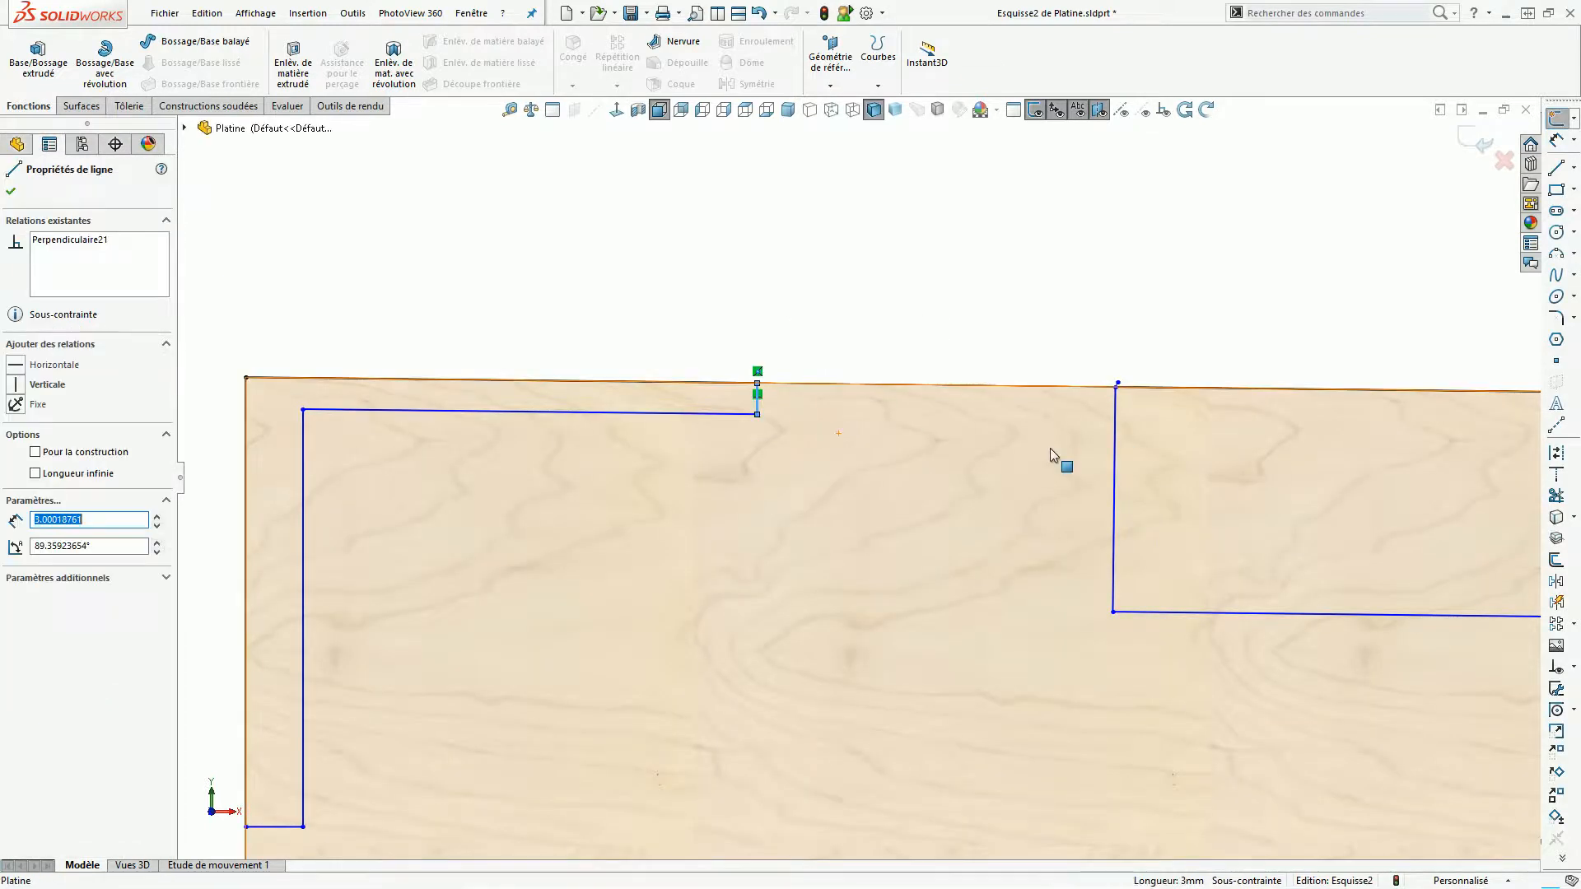
{"action": "left_click", "coordinate": [1109, 433], "text": "ctrl"}
{"action": "scroll", "coordinate": [1001, 438], "scroll_direction": "down", "scroll_amount": 3}
{"action": "scroll", "coordinate": [1306, 468], "scroll_direction": "down", "scroll_amount": 3}
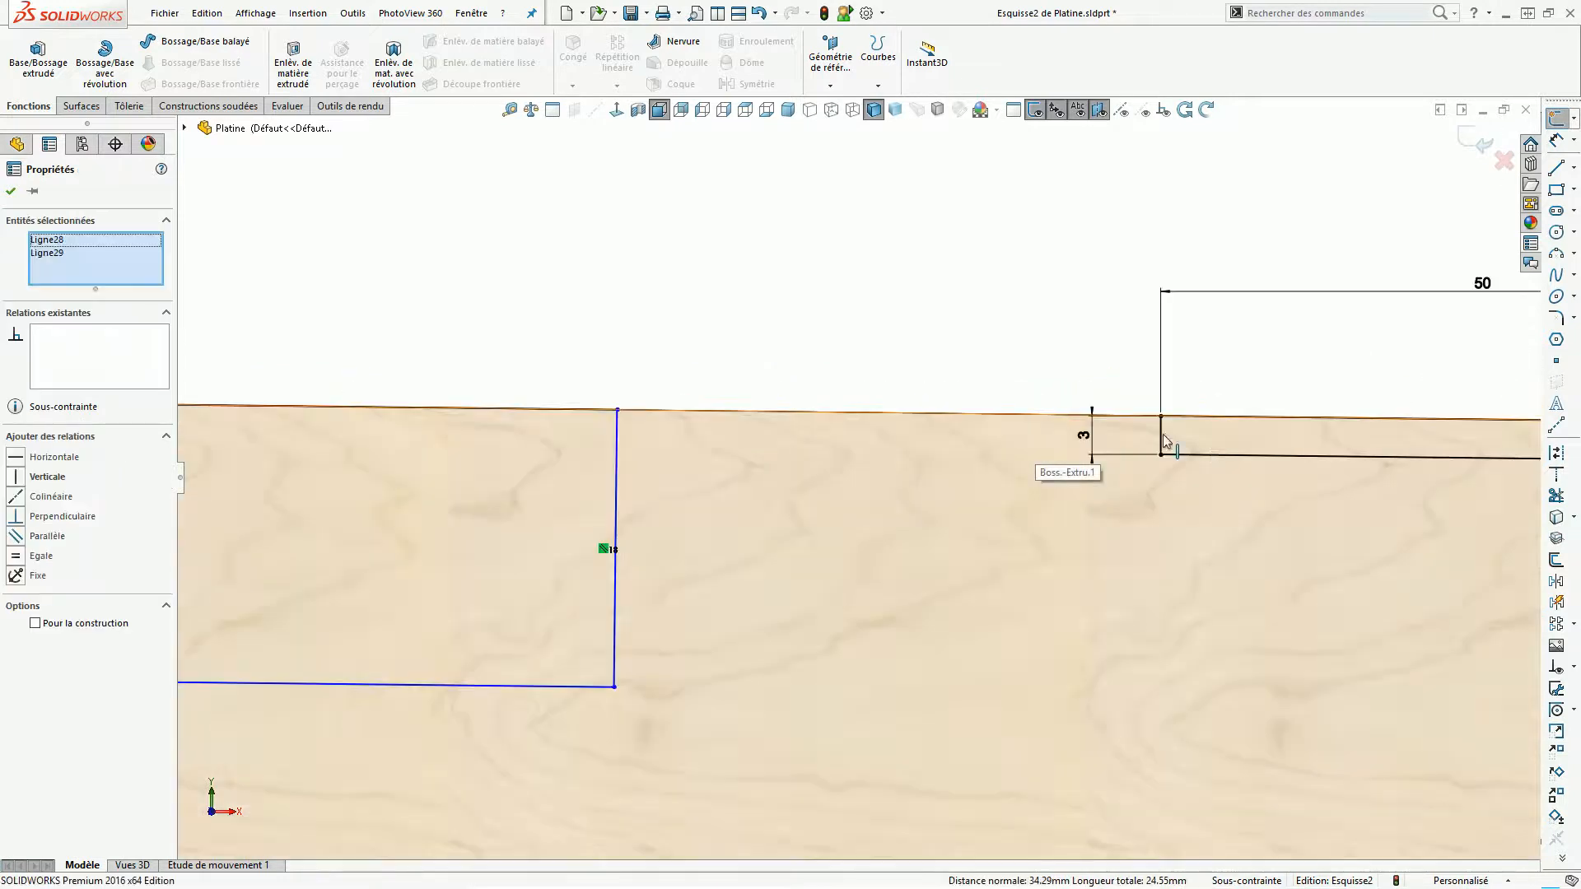
{"action": "left_click", "coordinate": [1160, 433], "text": "ctrl"}
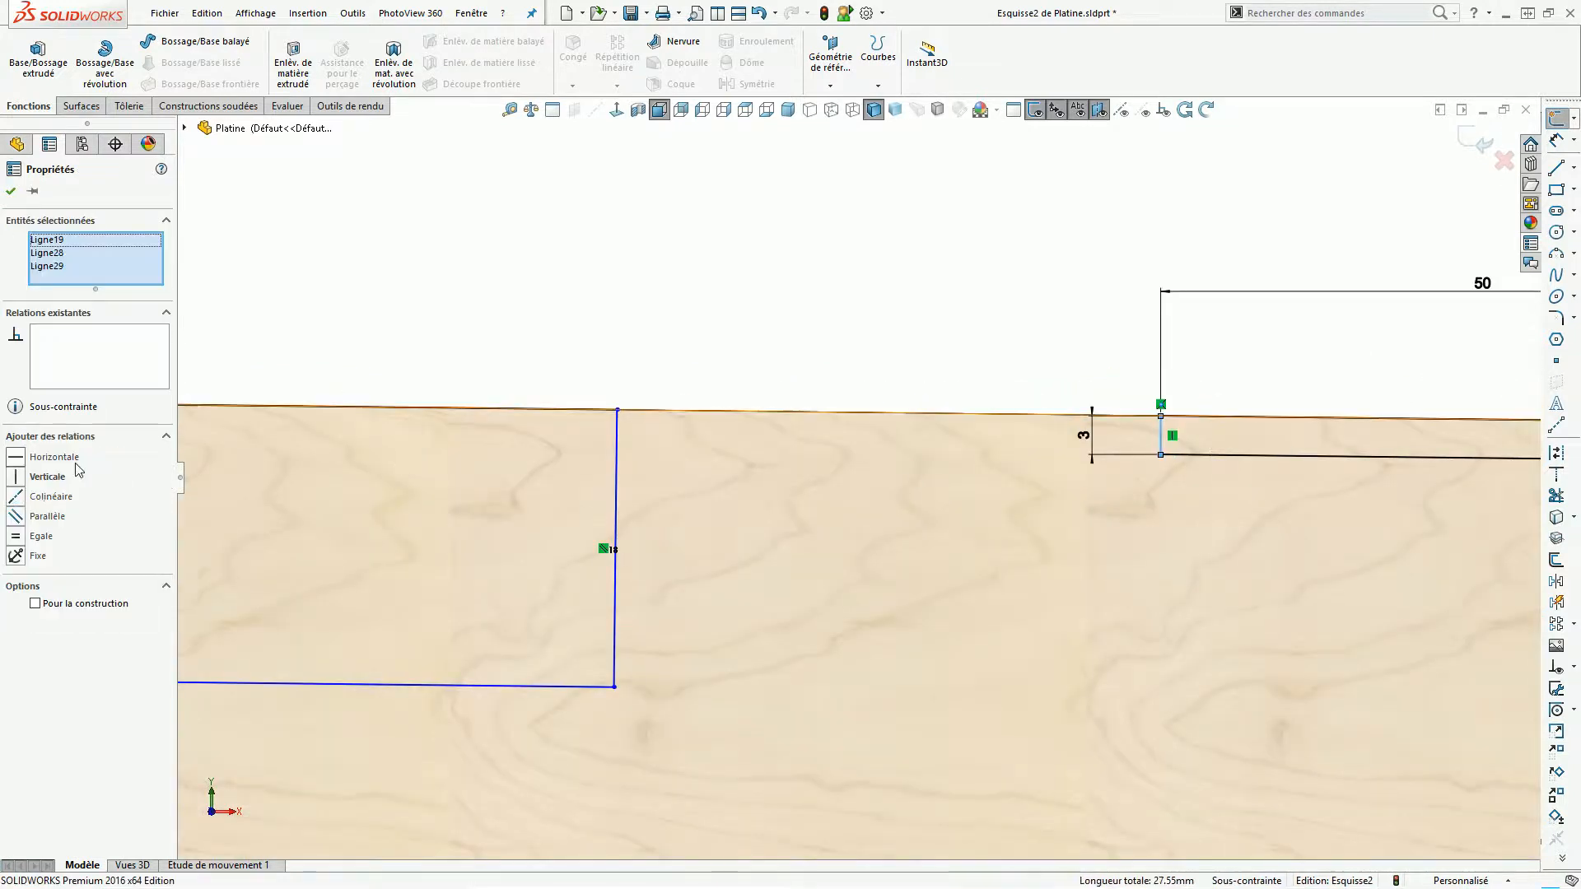
{"action": "left_click", "coordinate": [18, 536]}
{"action": "left_click", "coordinate": [360, 381]}
Make the left-hand L profile's outer long line equal in length to the right-hand L profile's outer long line.
{"action": "scroll", "coordinate": [601, 371], "scroll_direction": "up", "scroll_amount": 5}
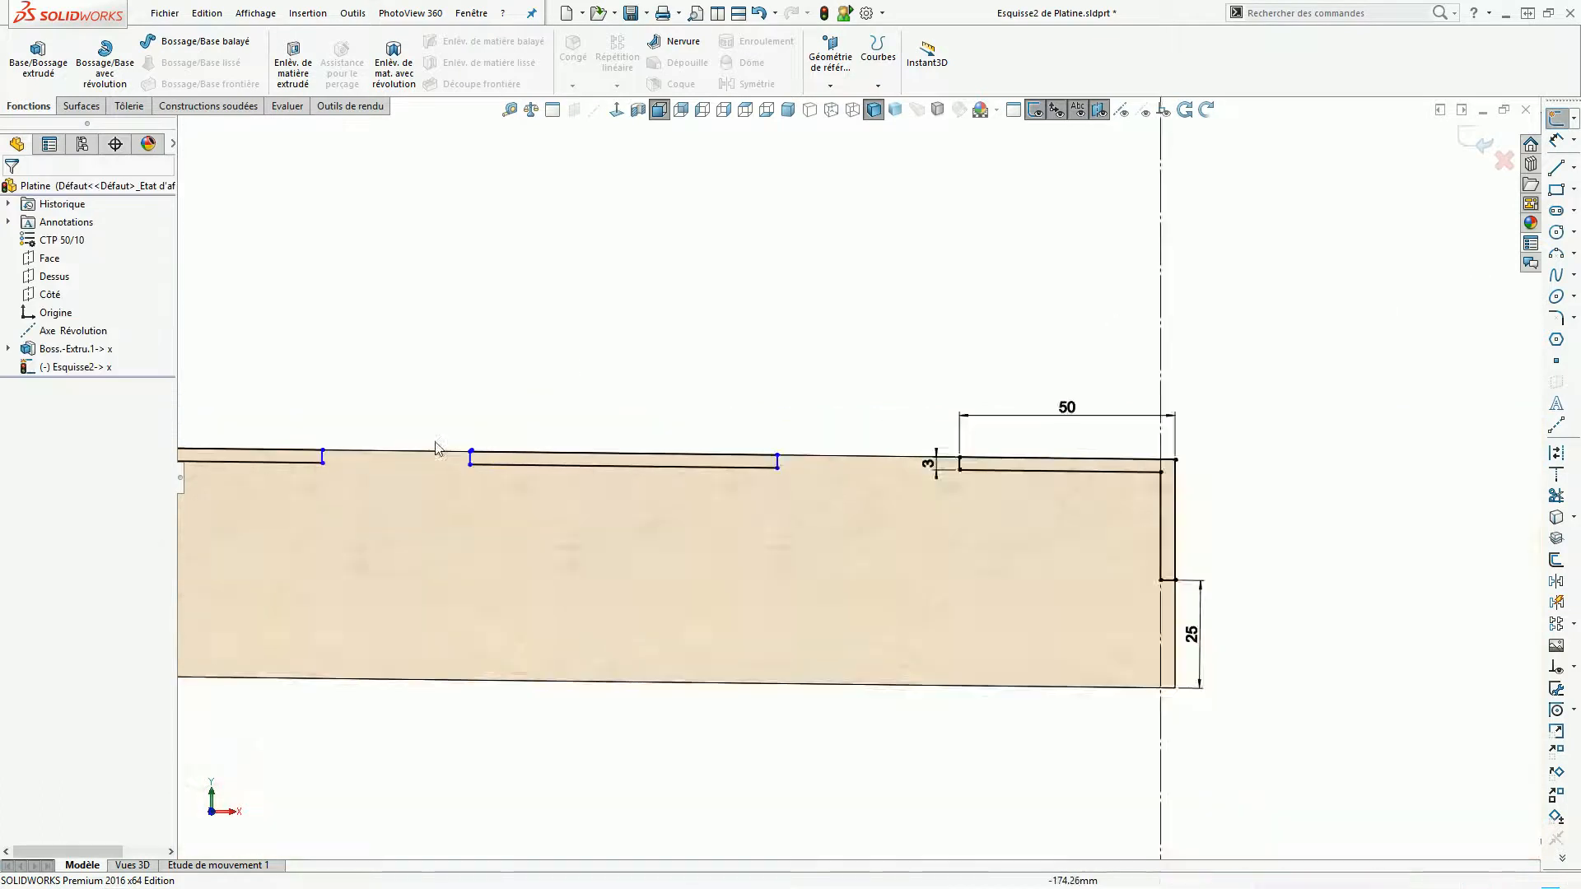
{"action": "scroll", "coordinate": [636, 471], "scroll_direction": "down", "scroll_amount": 5}
{"action": "left_click_drag", "start_coordinate": [725, 431], "coordinate": [723, 431]}
{"action": "key", "text": "Escape"}
{"action": "scroll", "coordinate": [632, 338], "scroll_direction": "up", "scroll_amount": 6}
{"action": "scroll", "coordinate": [965, 424], "scroll_direction": "down", "scroll_amount": 2}
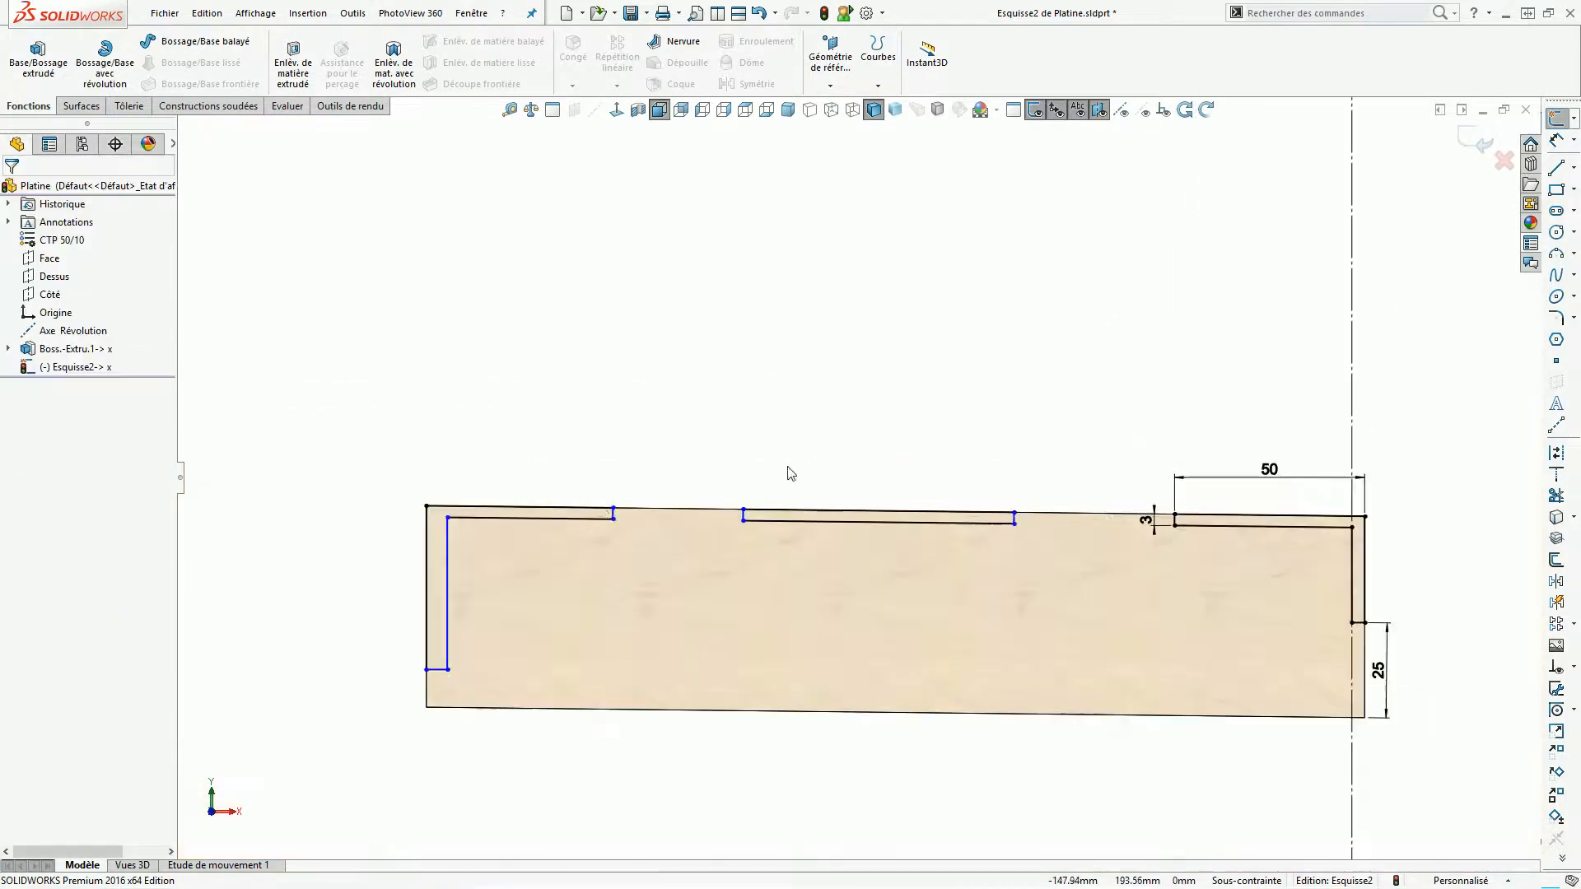
{"action": "left_click", "coordinate": [571, 508]}
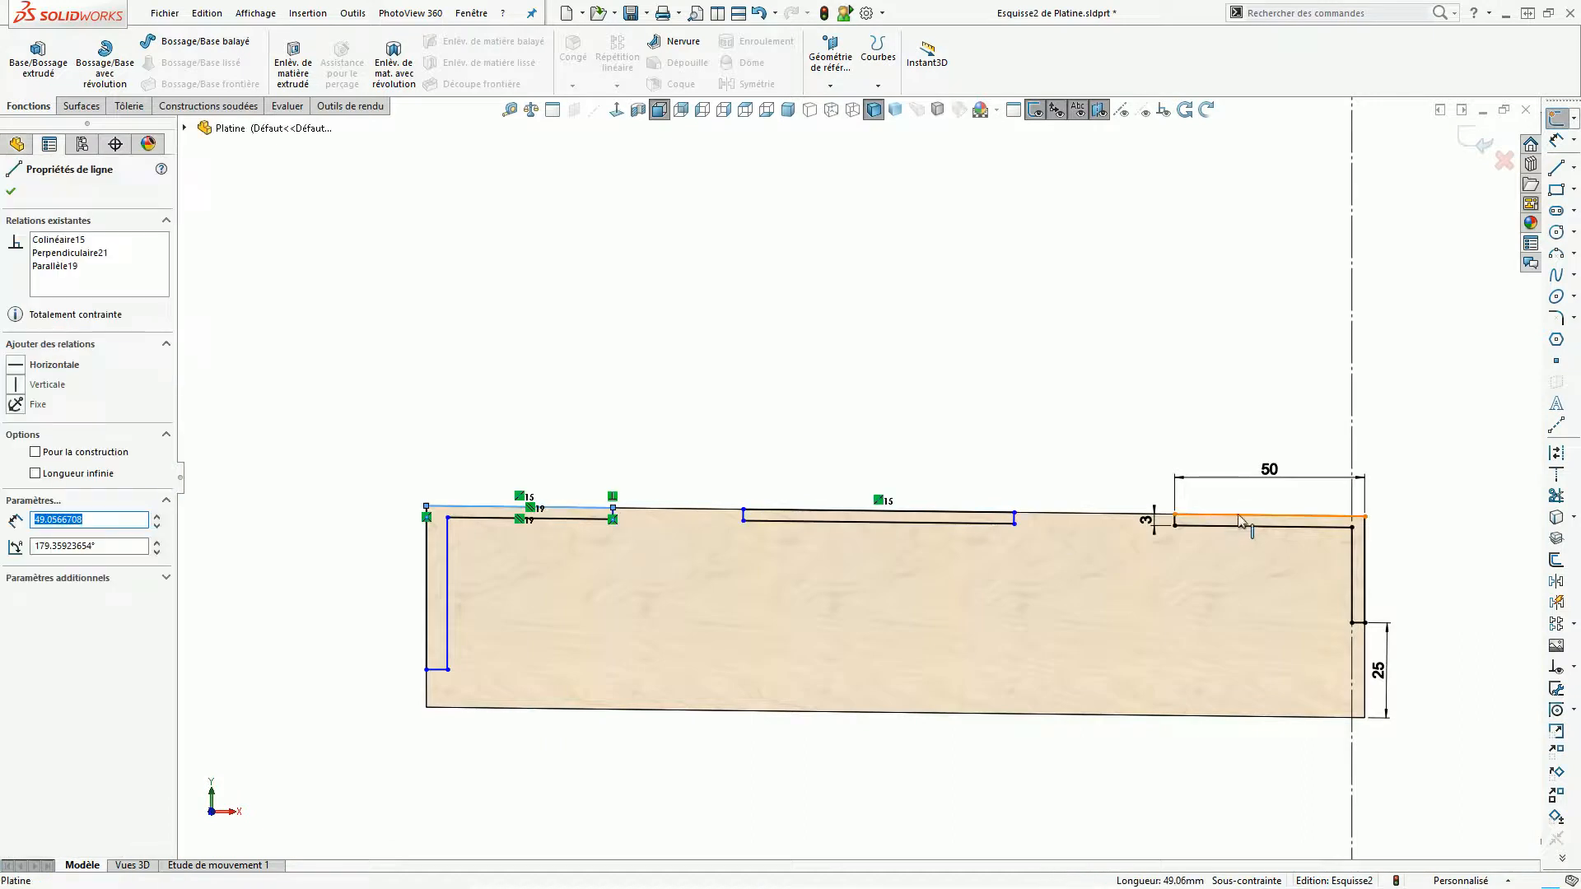
{"action": "left_click", "coordinate": [1237, 517], "text": "ctrl"}
{"action": "left_click", "coordinate": [18, 563]}
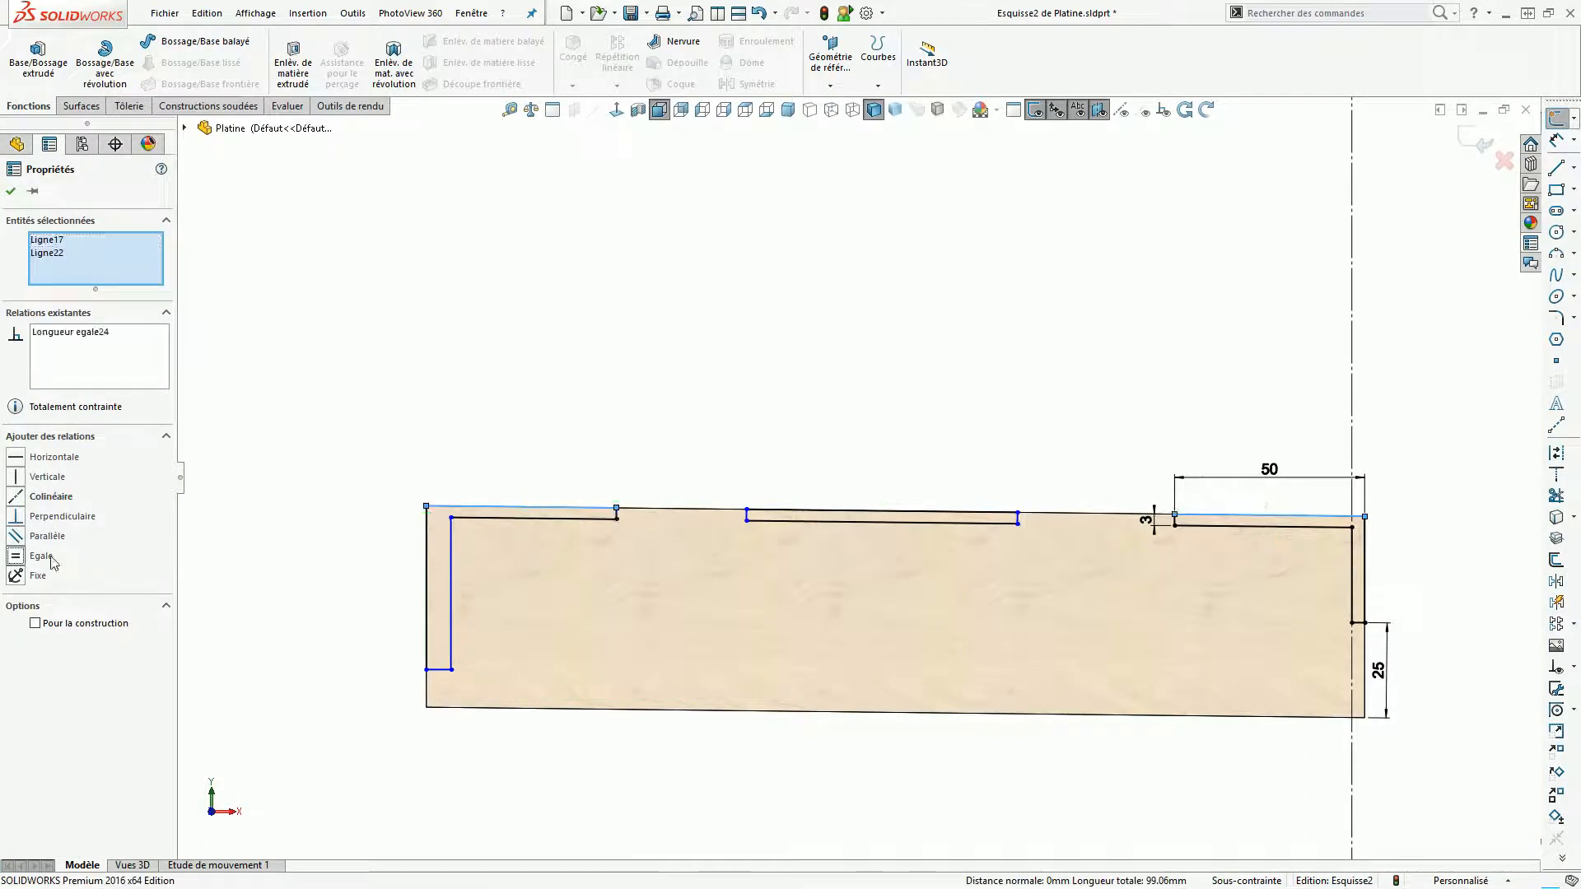
Make the middle notch's long line on the plate's upper edge equal in length to the left-hand L profile's outer long line.
{"action": "left_click", "coordinate": [790, 511]}
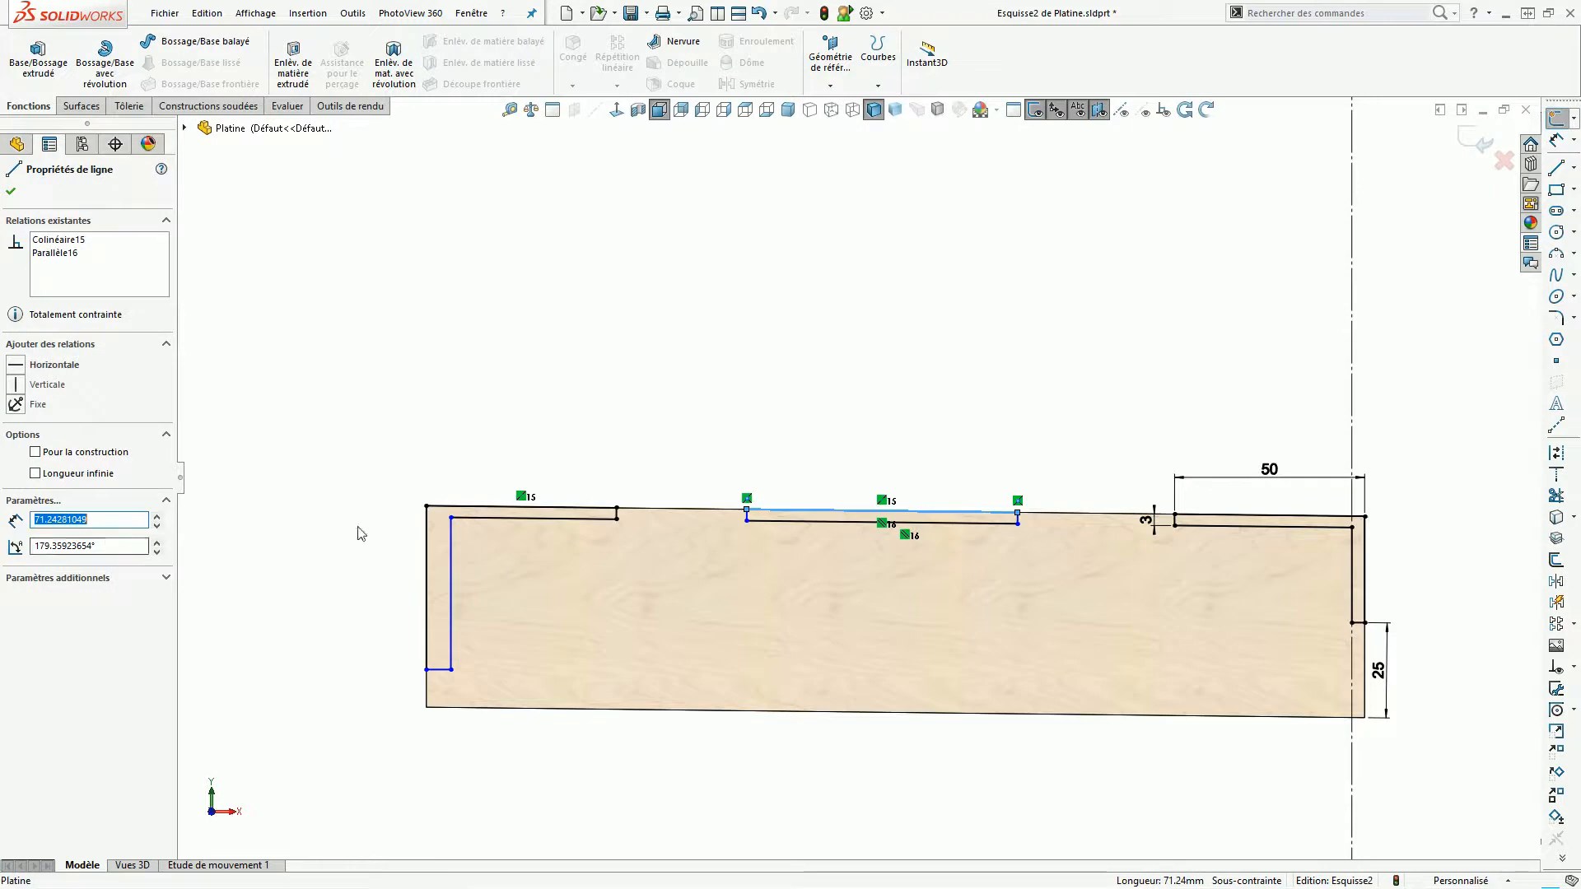
{"action": "left_click", "coordinate": [446, 508], "text": "ctrl"}
{"action": "left_click", "coordinate": [14, 558]}
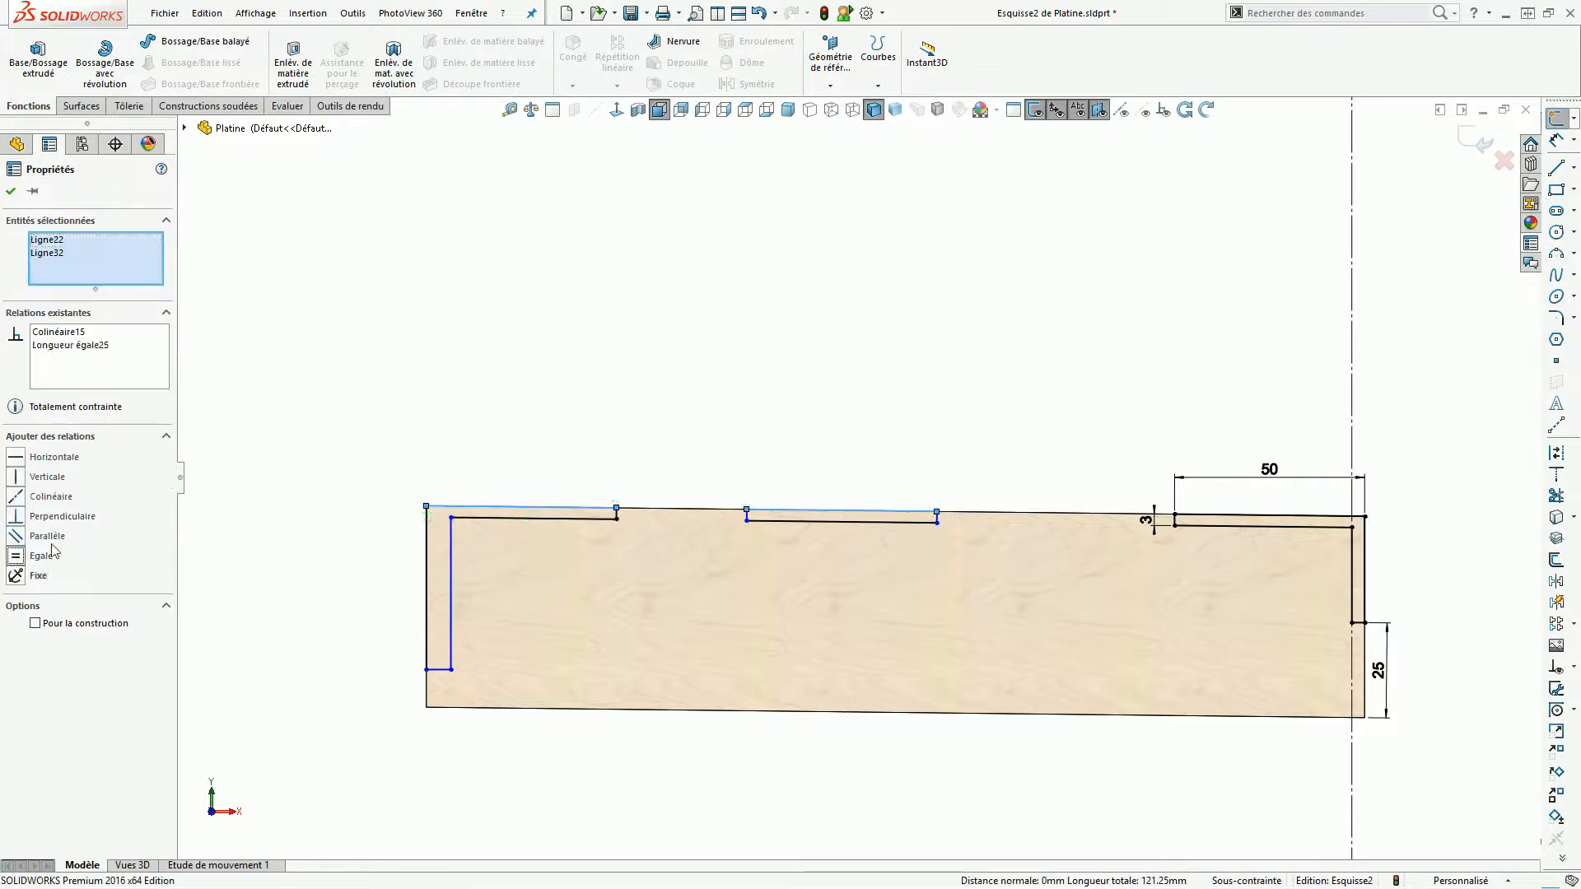
{"action": "left_click", "coordinate": [908, 312]}
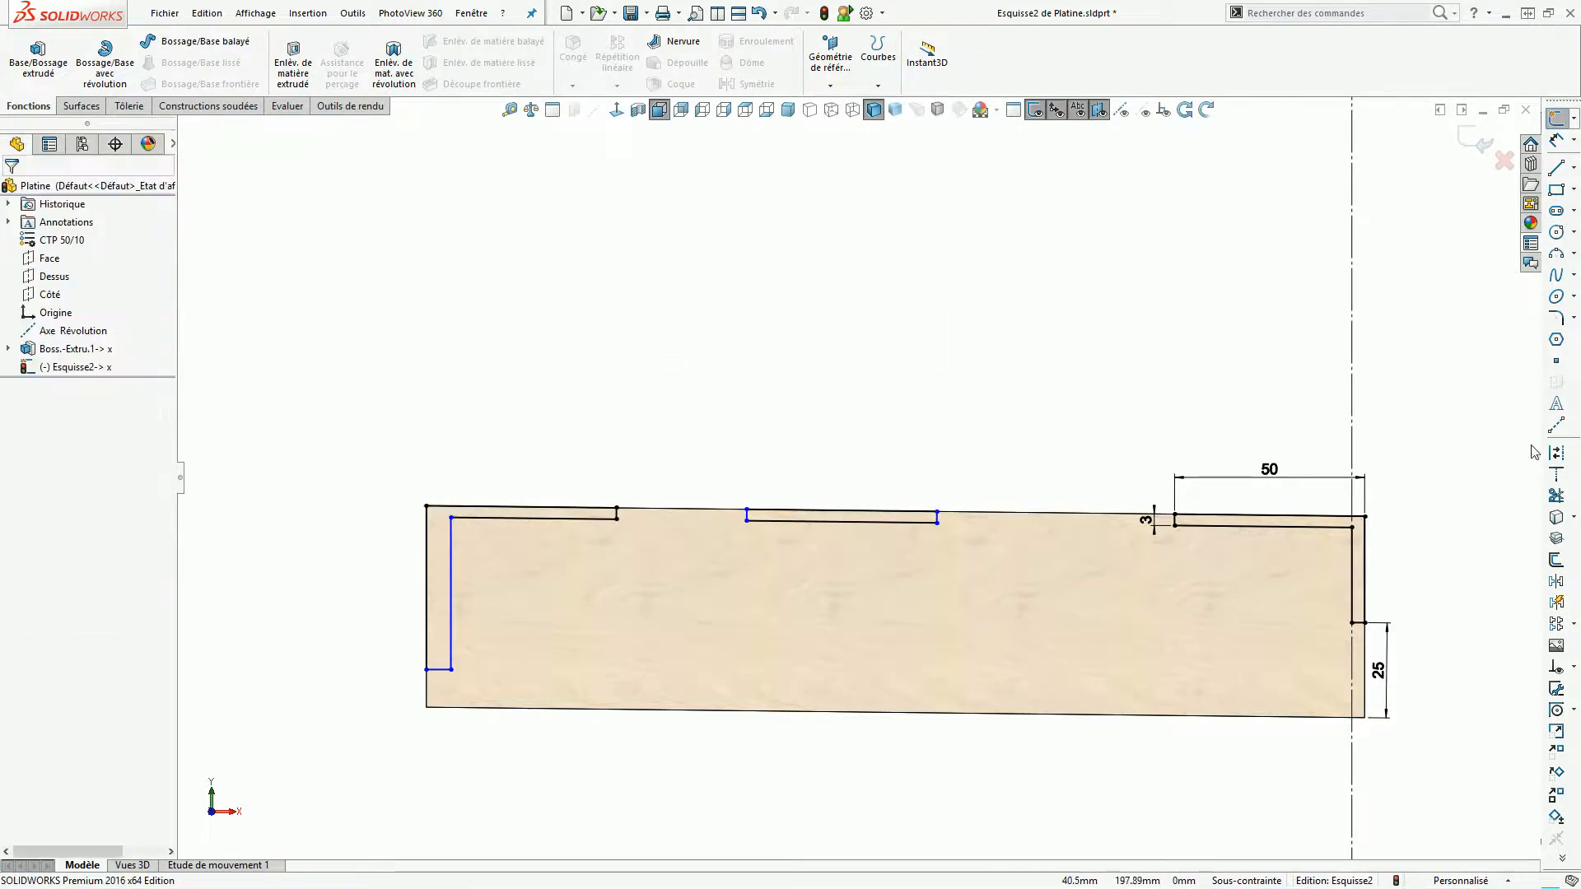
Draw two construction lines joining the middle notch's lower corners to the inner end corners of the left-hand and right-hand L profiles.
{"action": "left_click", "coordinate": [1555, 427]}
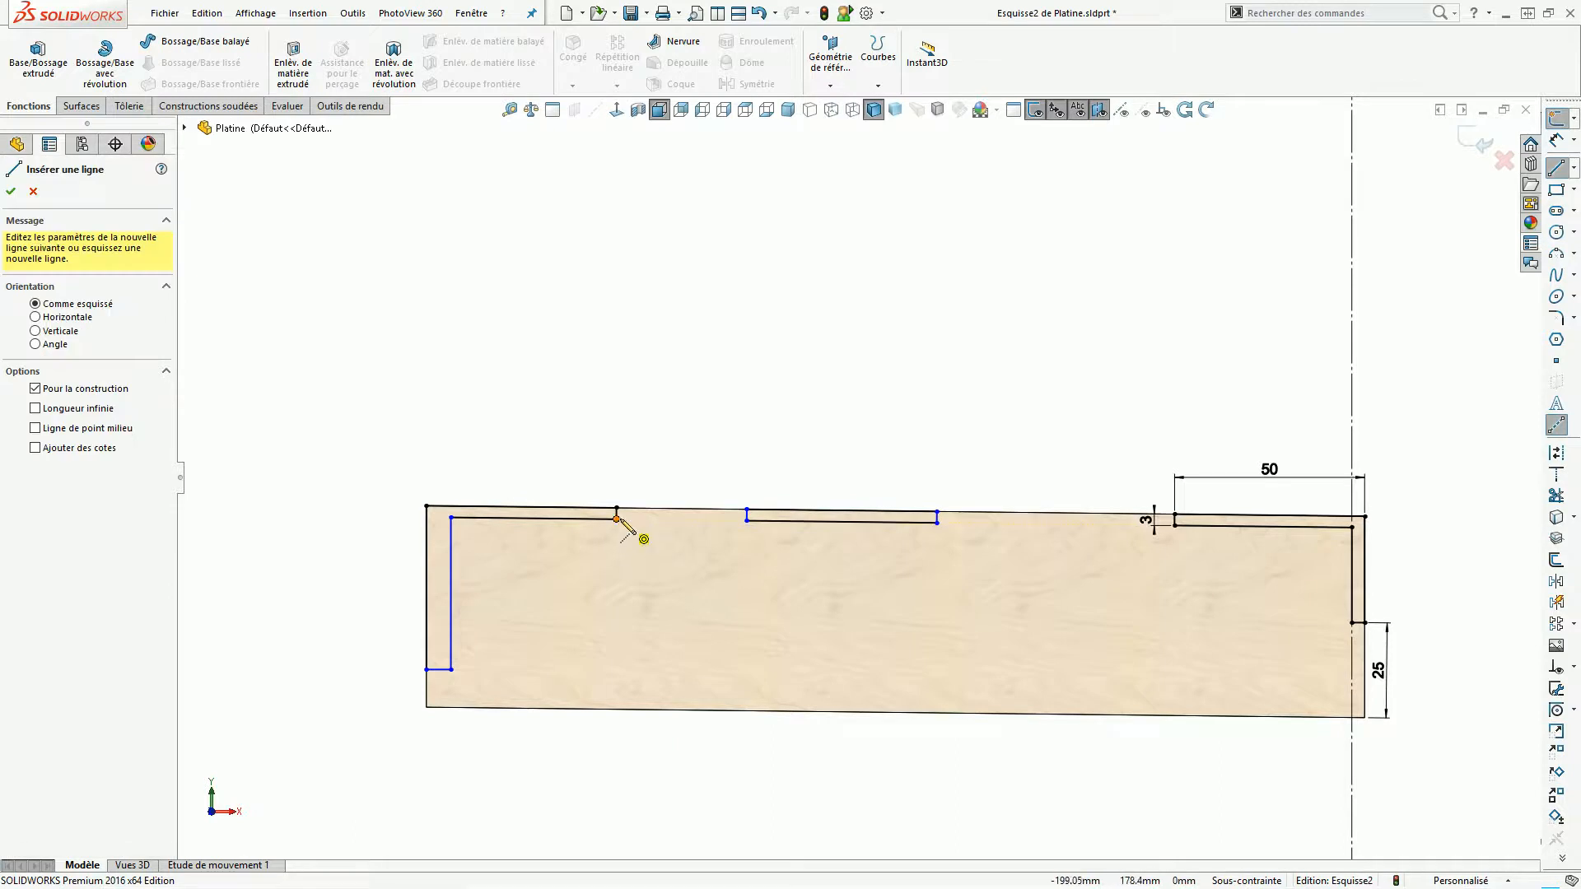
{"action": "left_click", "coordinate": [617, 519]}
{"action": "left_click", "coordinate": [747, 520]}
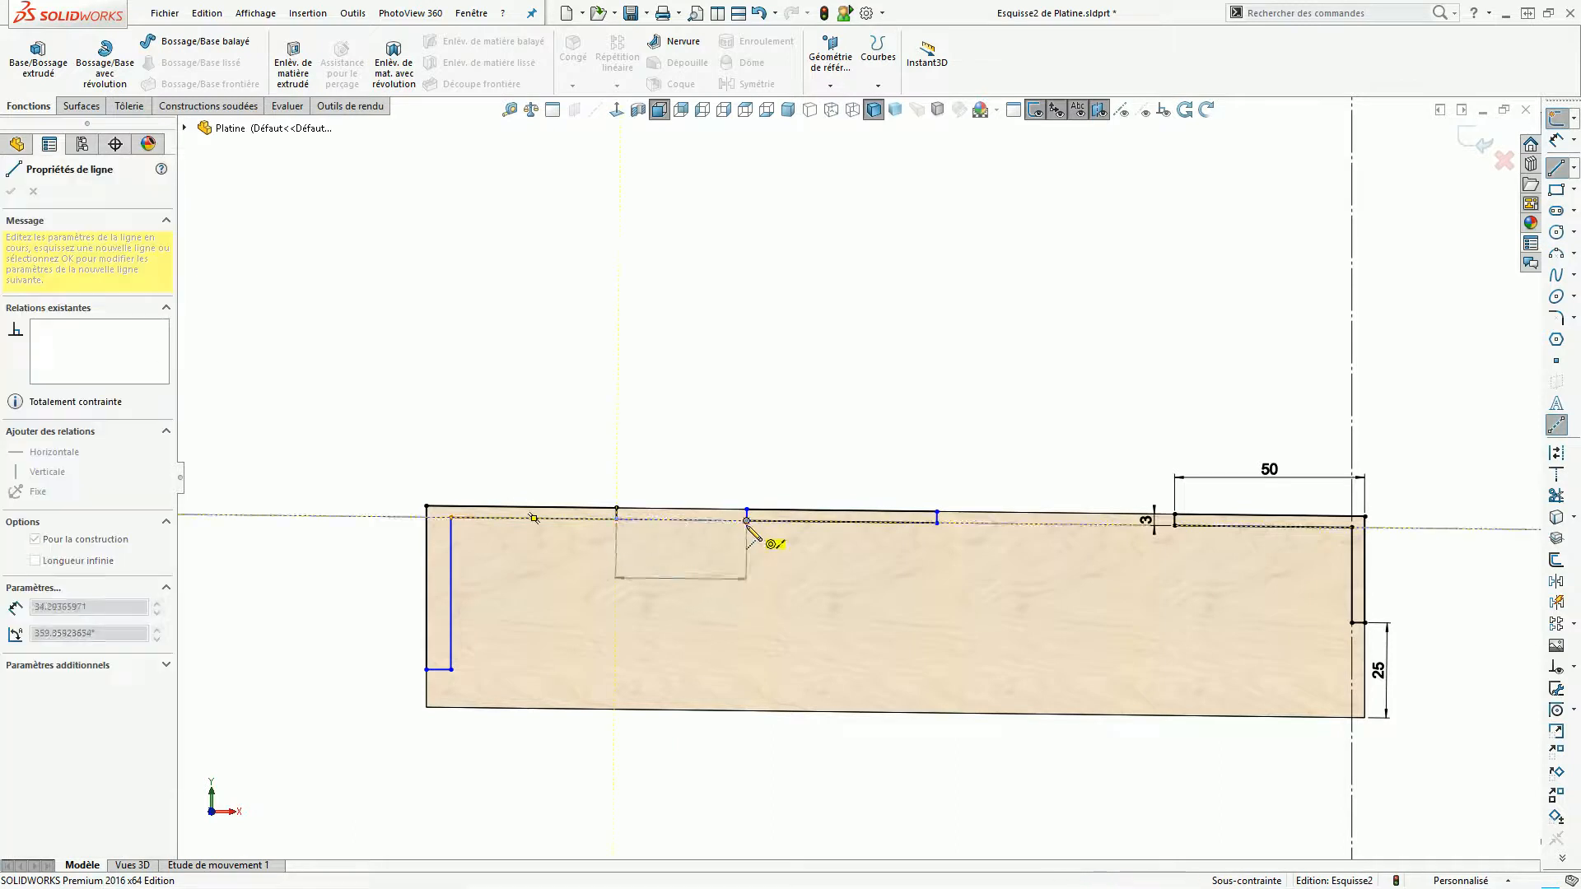
{"action": "left_click", "coordinate": [937, 522]}
{"action": "left_click", "coordinate": [1175, 524]}
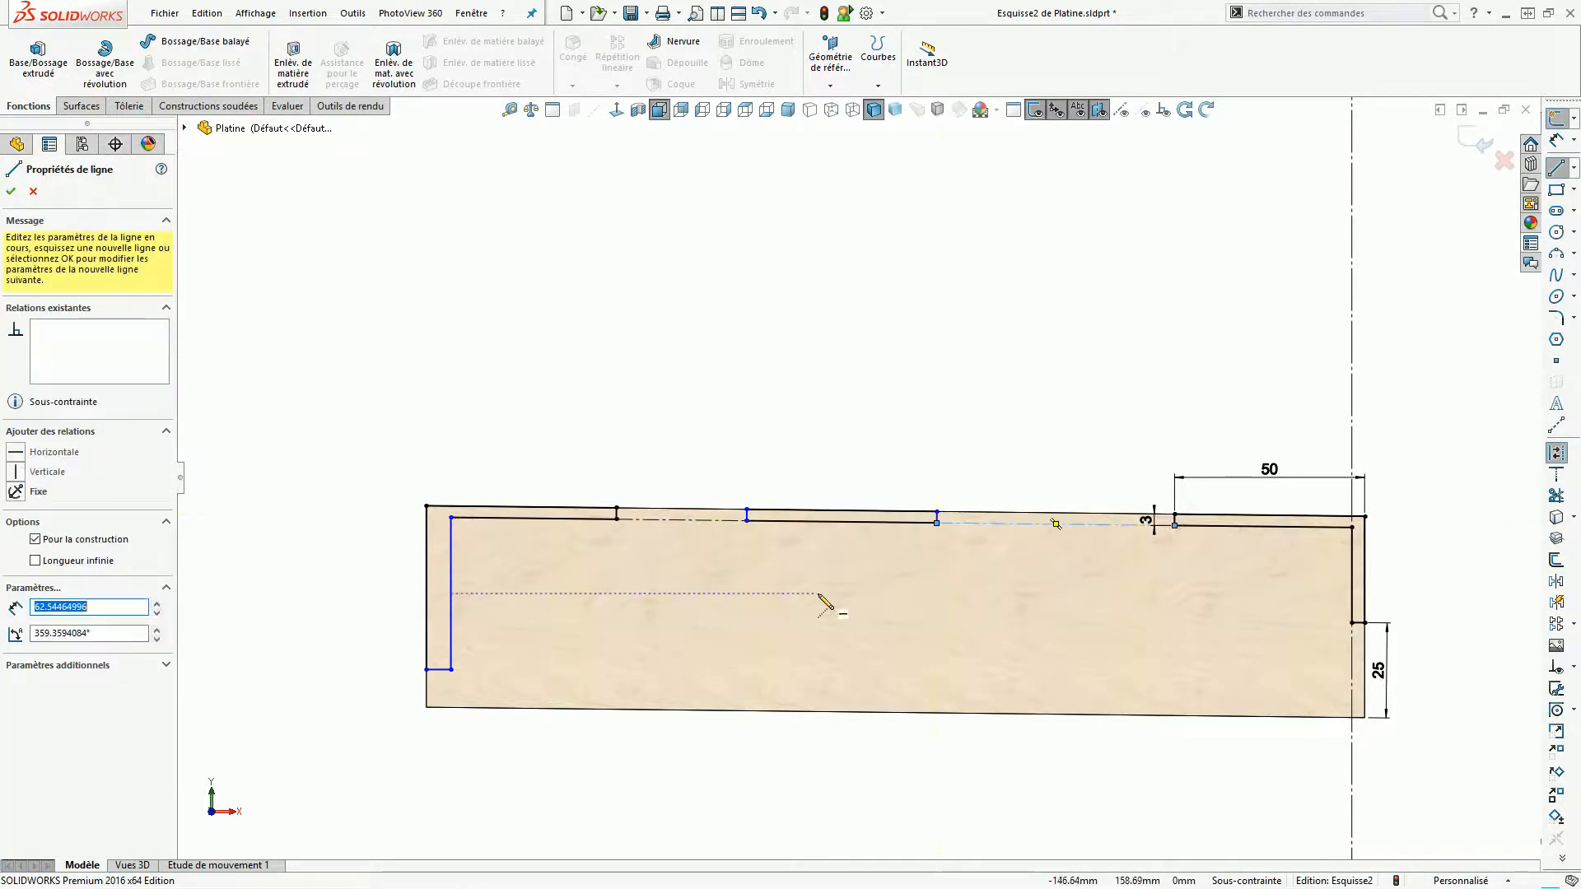
{"action": "key", "text": "Escape"}
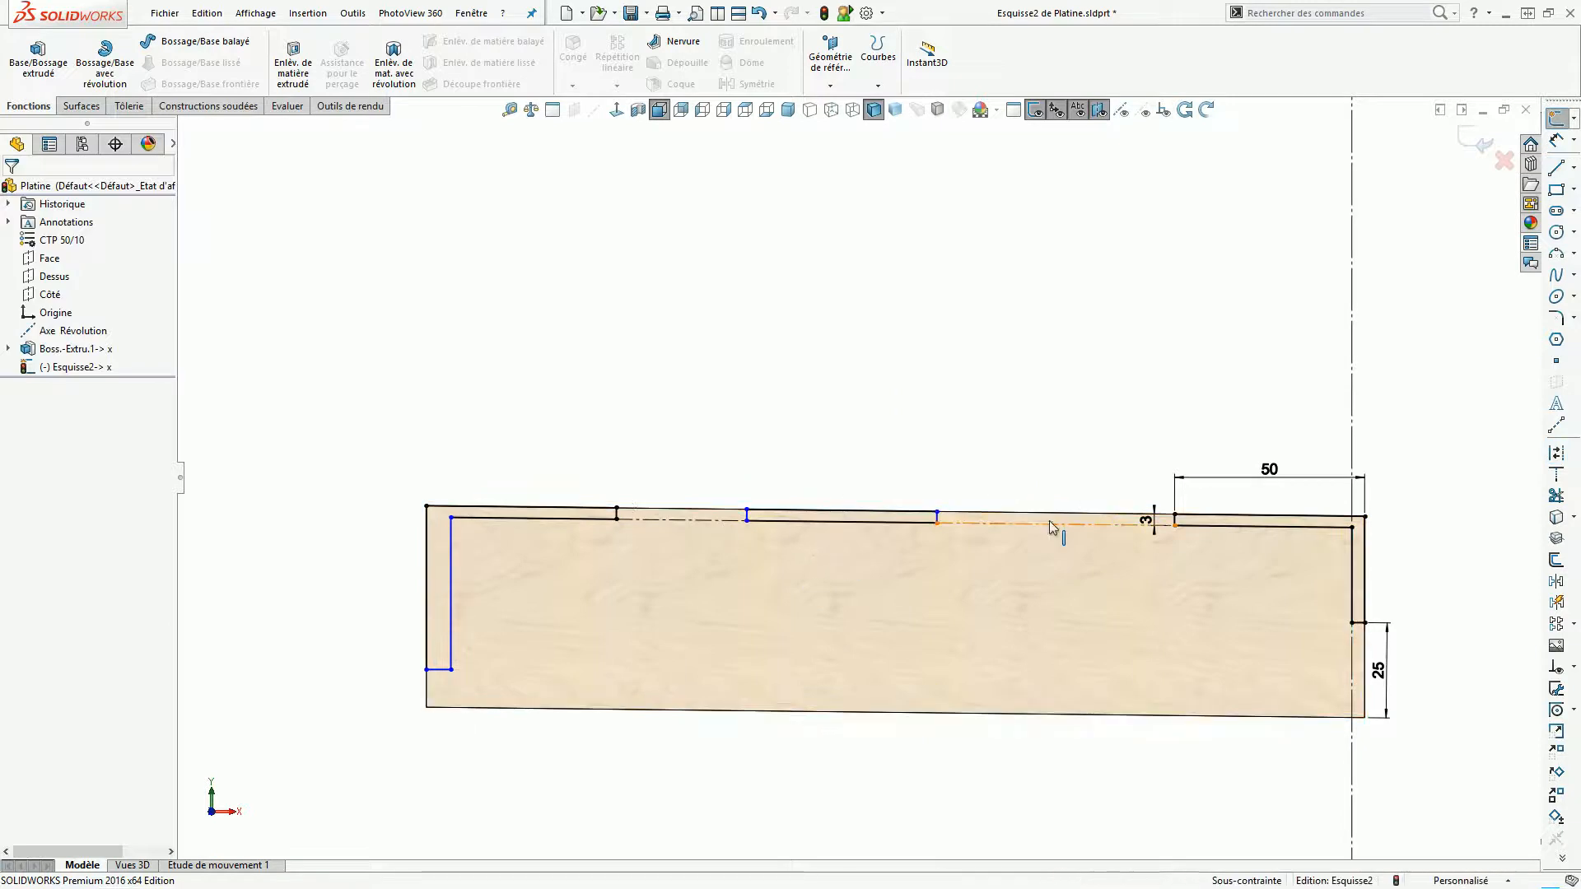
Make the two construction lines on either side of the middle notch equal in length.
{"action": "left_click", "coordinate": [1050, 525]}
{"action": "left_click", "coordinate": [703, 527], "text": "ctrl"}
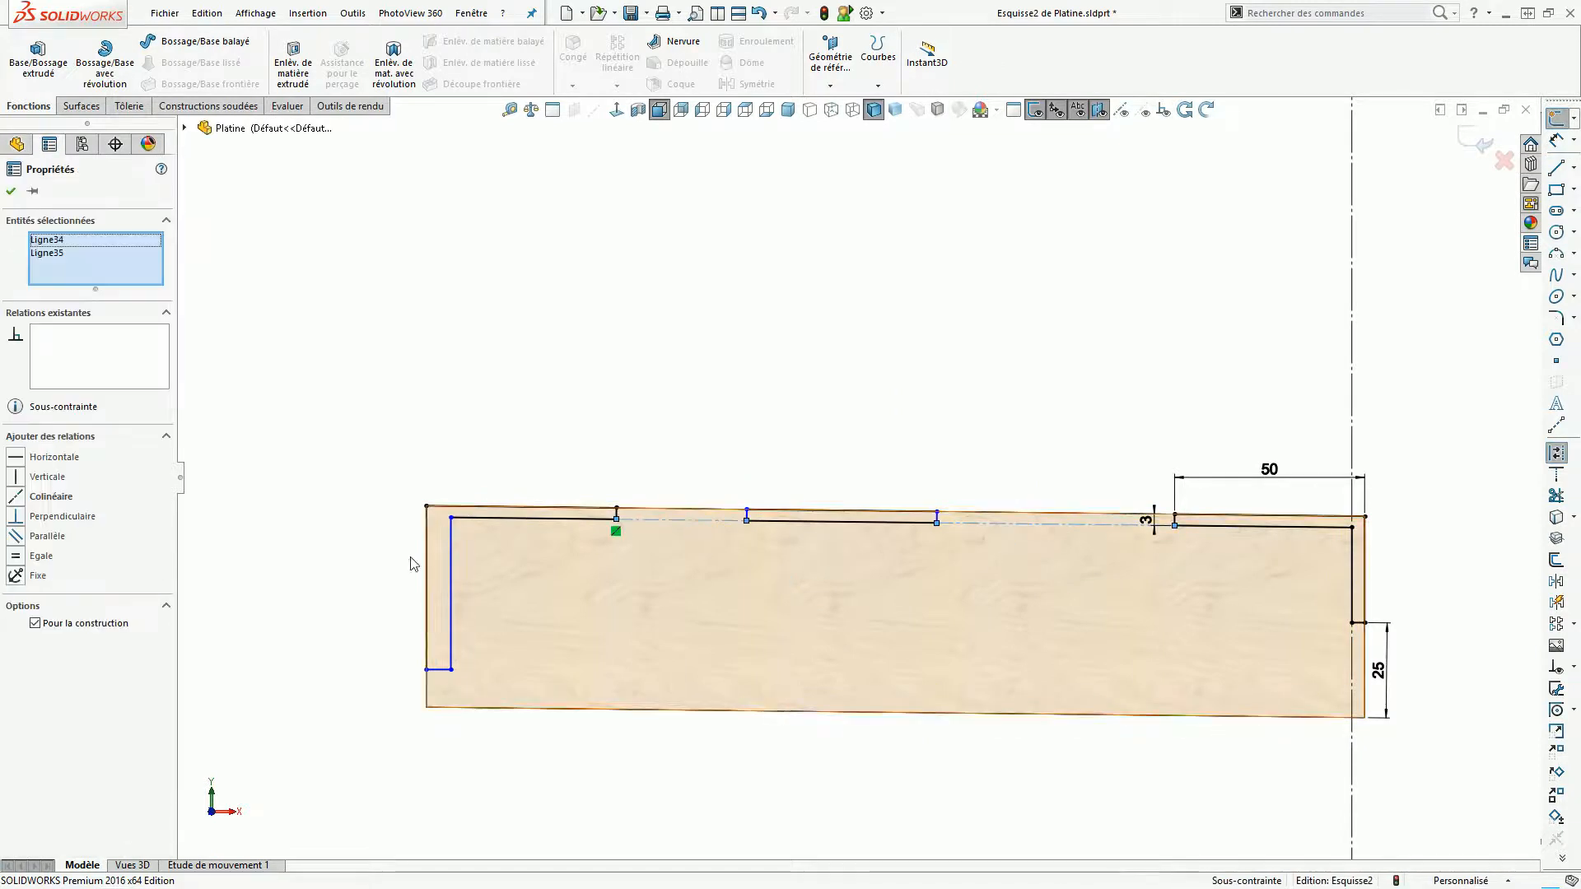
{"action": "left_click", "coordinate": [21, 558]}
{"action": "left_click", "coordinate": [486, 379]}
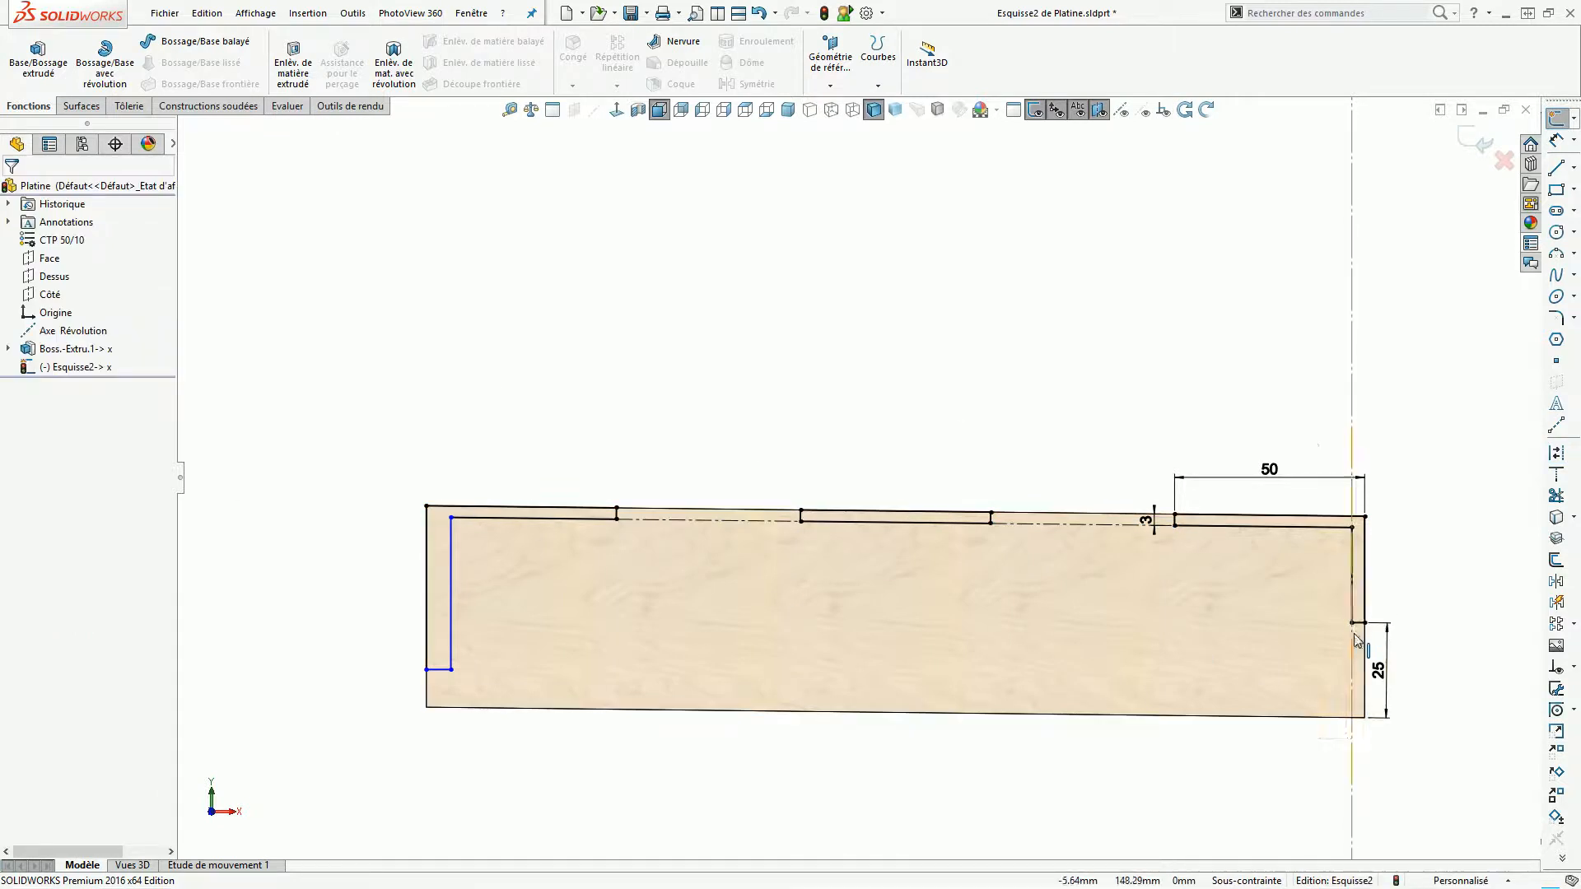
Make the end segment of the left-hand L profile's short arm equal in length to its long arm's end segment.
{"action": "scroll", "coordinate": [1359, 632], "scroll_direction": "down", "scroll_amount": 3}
{"action": "scroll", "coordinate": [287, 543], "scroll_direction": "up", "scroll_amount": 2}
{"action": "scroll", "coordinate": [287, 543], "scroll_direction": "down", "scroll_amount": 5}
{"action": "scroll", "coordinate": [287, 544], "scroll_direction": "up", "scroll_amount": 4}
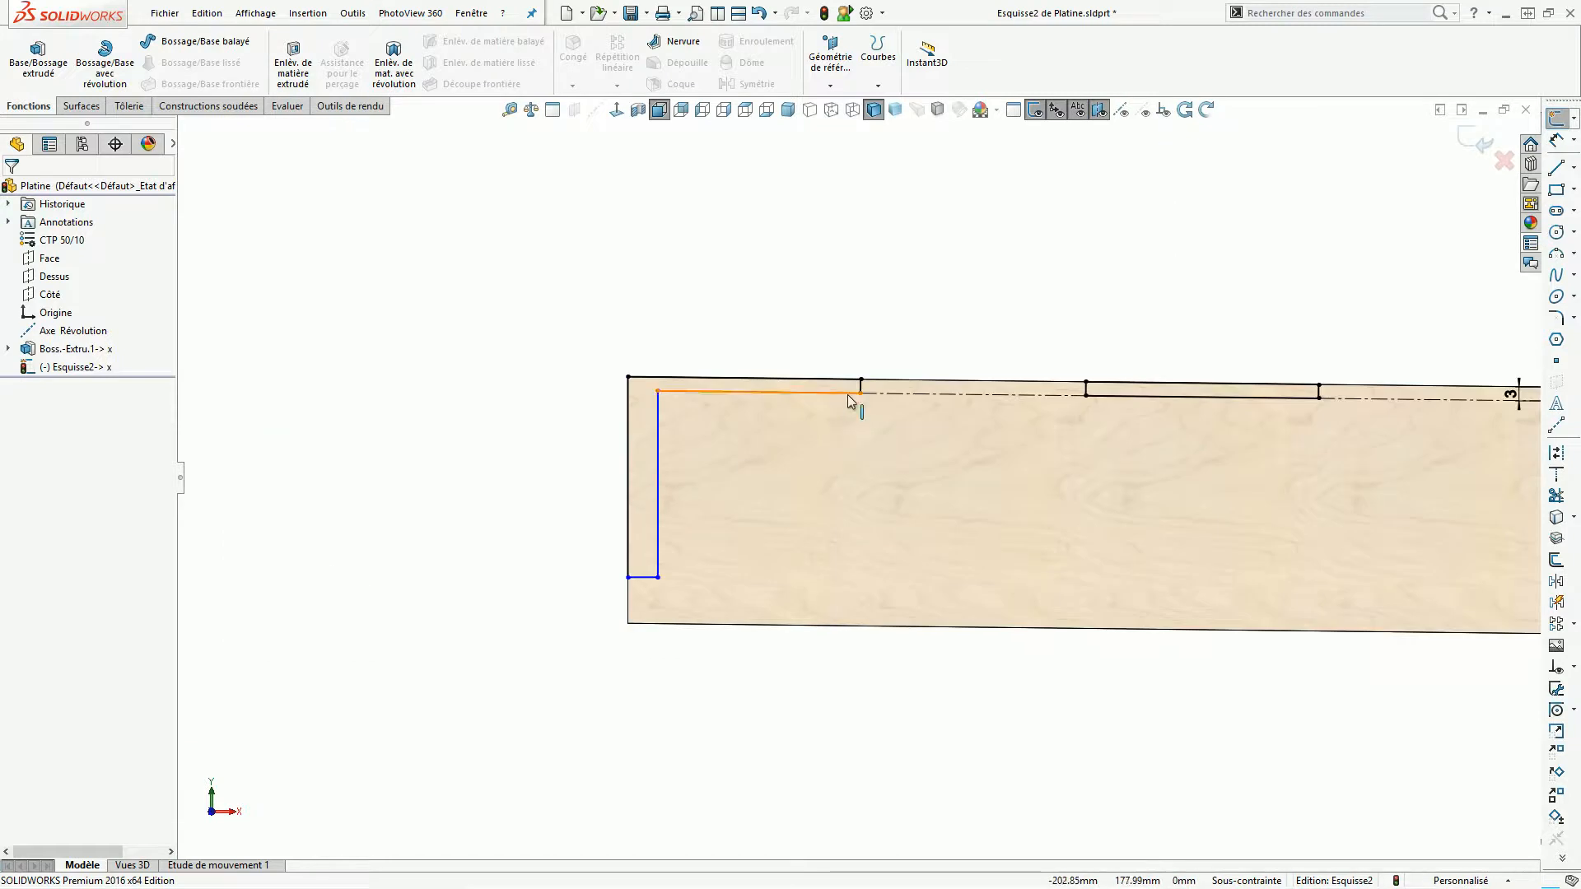
{"action": "scroll", "coordinate": [848, 397], "scroll_direction": "down", "scroll_amount": 2}
{"action": "left_click", "coordinate": [868, 392]}
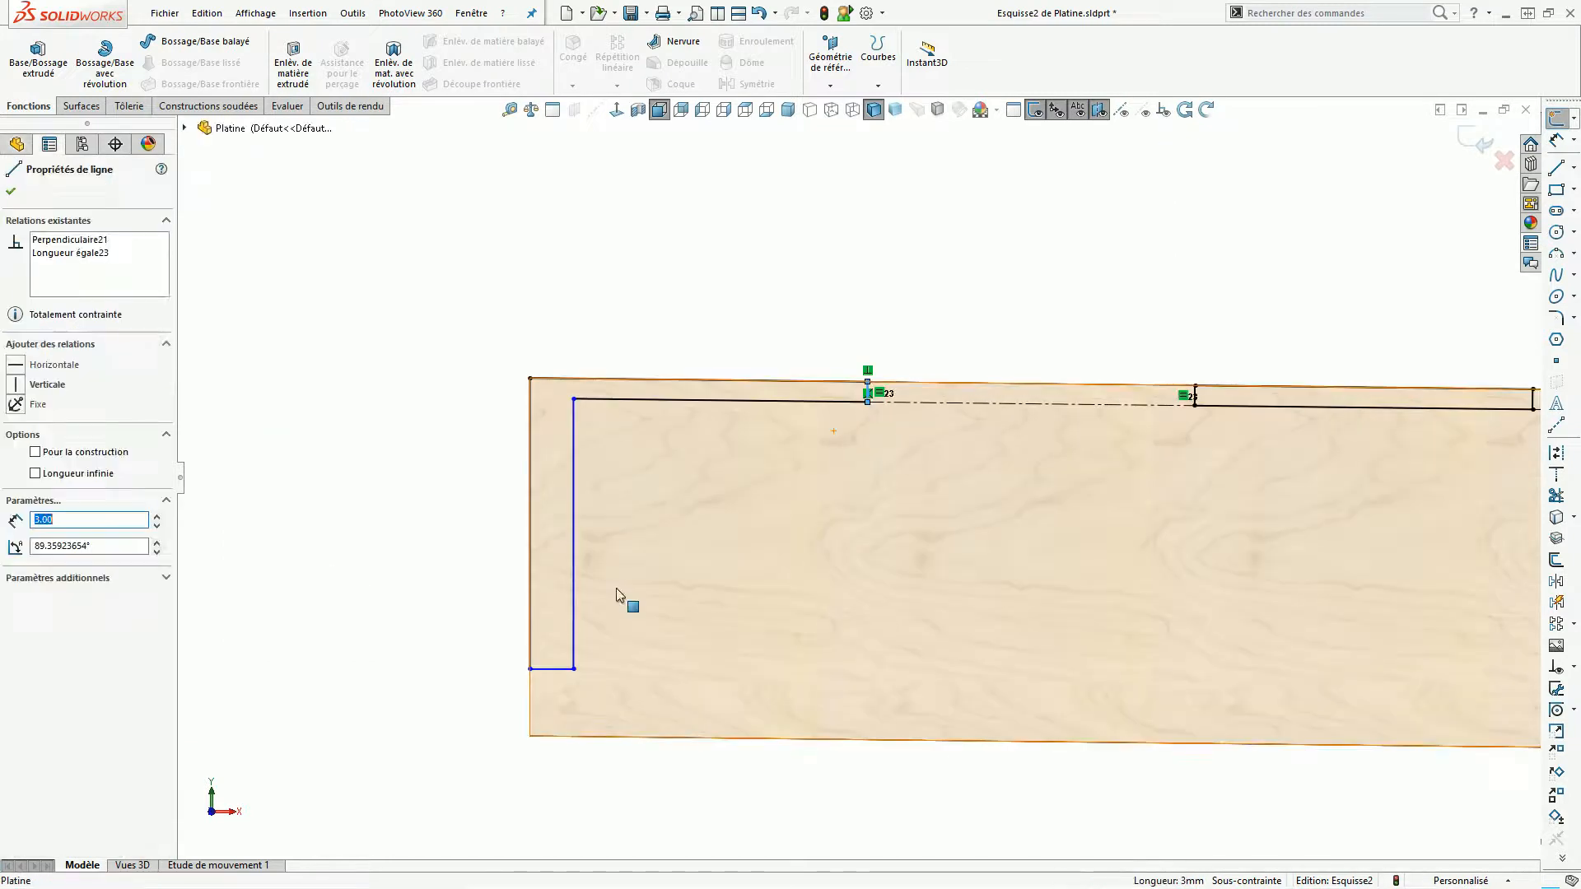
{"action": "left_click", "coordinate": [551, 668], "text": "ctrl"}
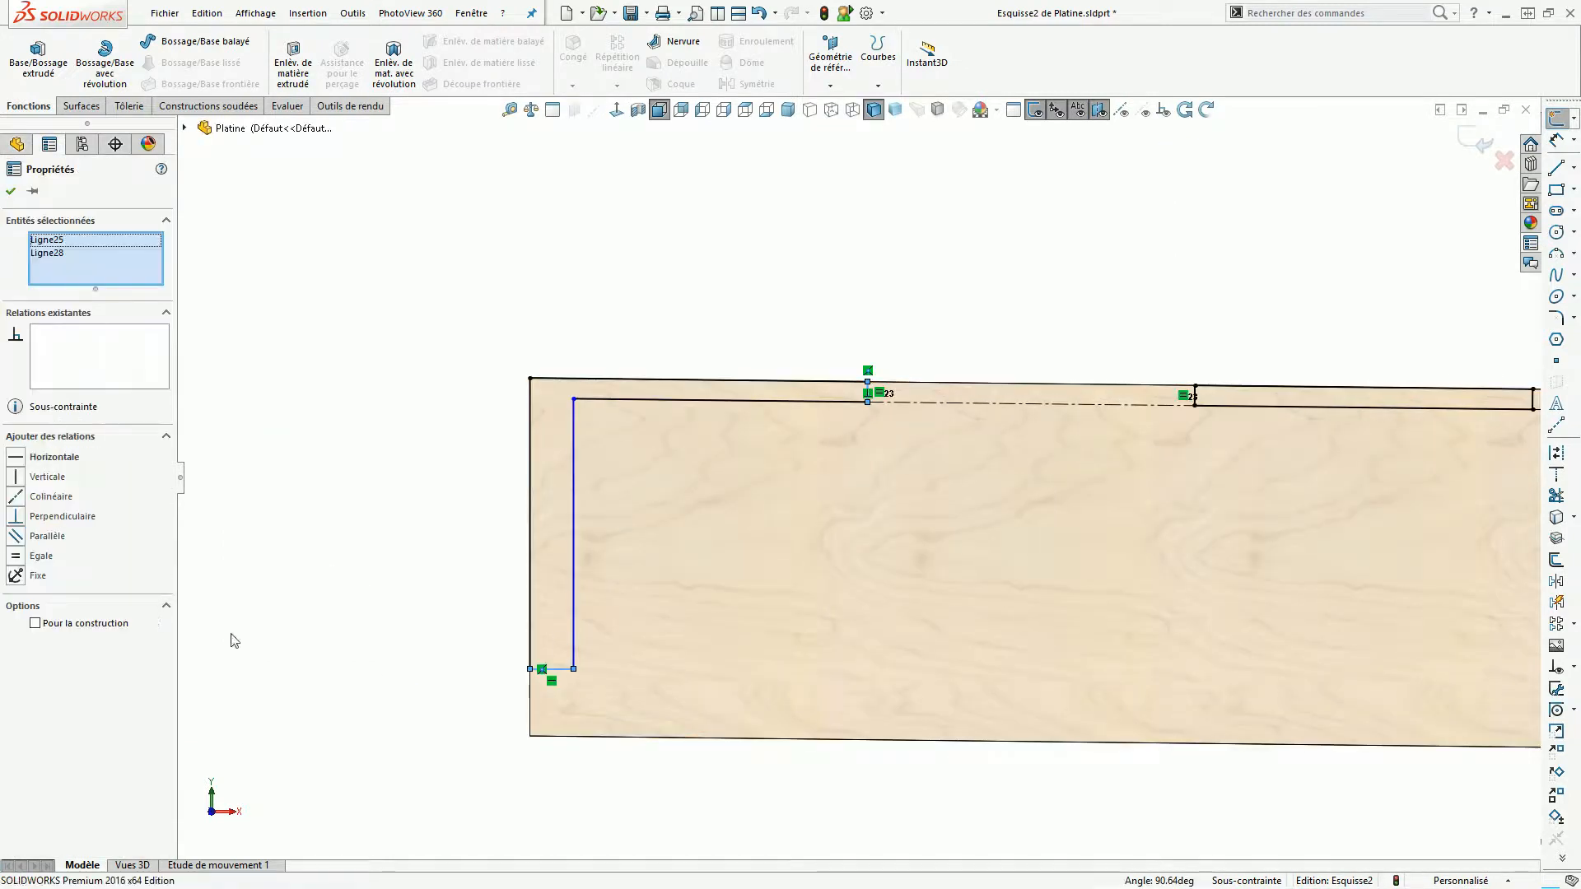
{"action": "left_click", "coordinate": [19, 559]}
{"action": "left_click", "coordinate": [363, 549]}
Dimension the left-hand L profile's short-arm end at 25 mm from the plate's lower edge.
{"action": "scroll", "coordinate": [397, 550], "scroll_direction": "up", "scroll_amount": 7}
{"action": "scroll", "coordinate": [1002, 569], "scroll_direction": "down", "scroll_amount": 2}
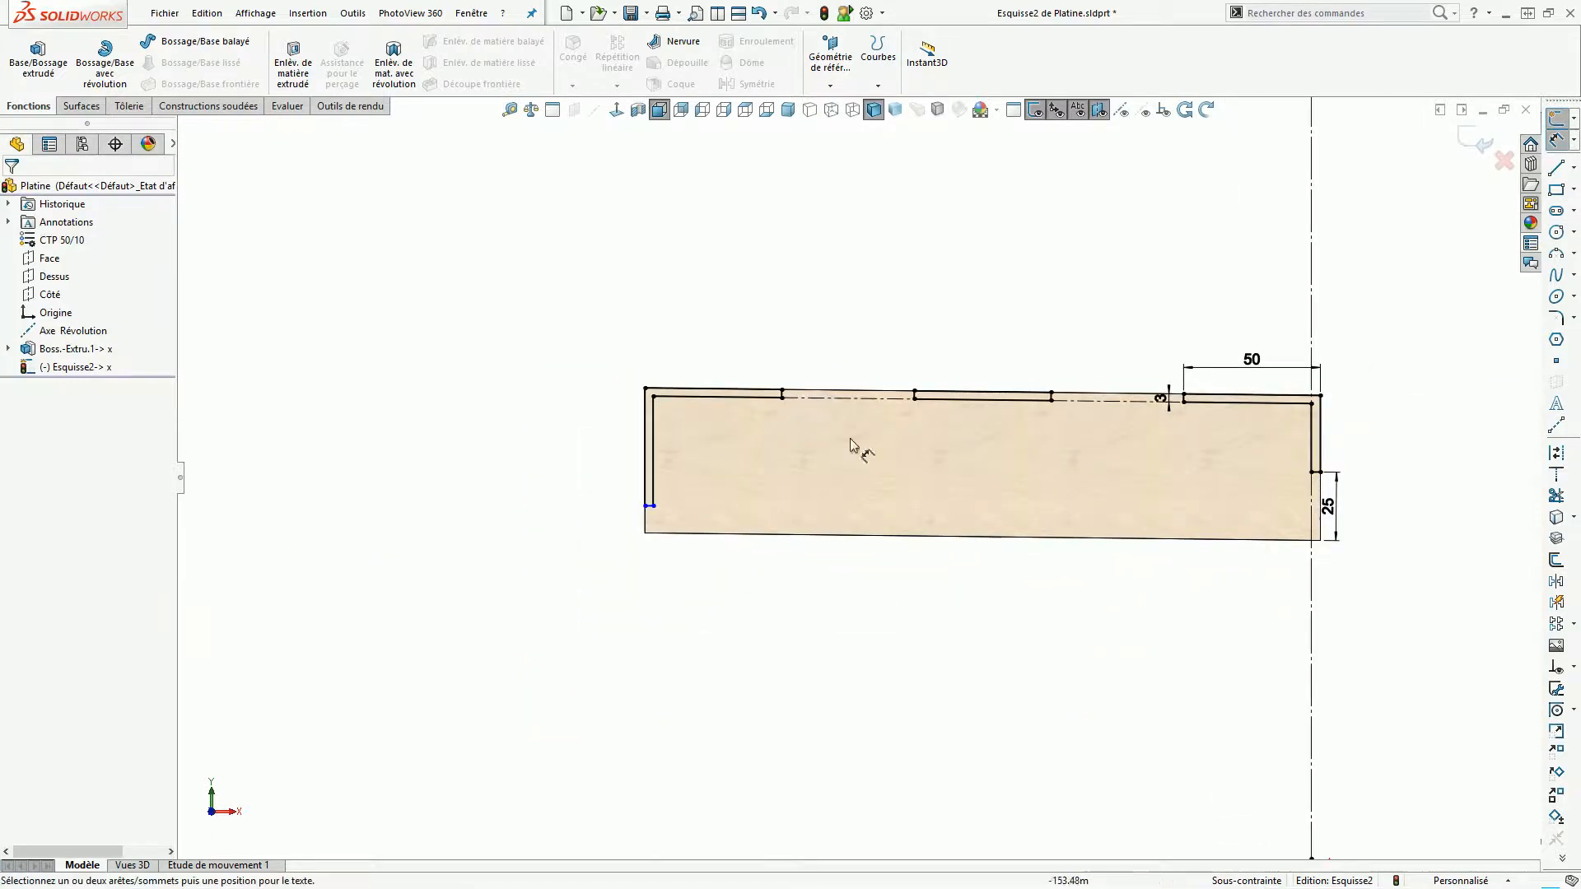
{"action": "scroll", "coordinate": [724, 527], "scroll_direction": "down", "scroll_amount": 2}
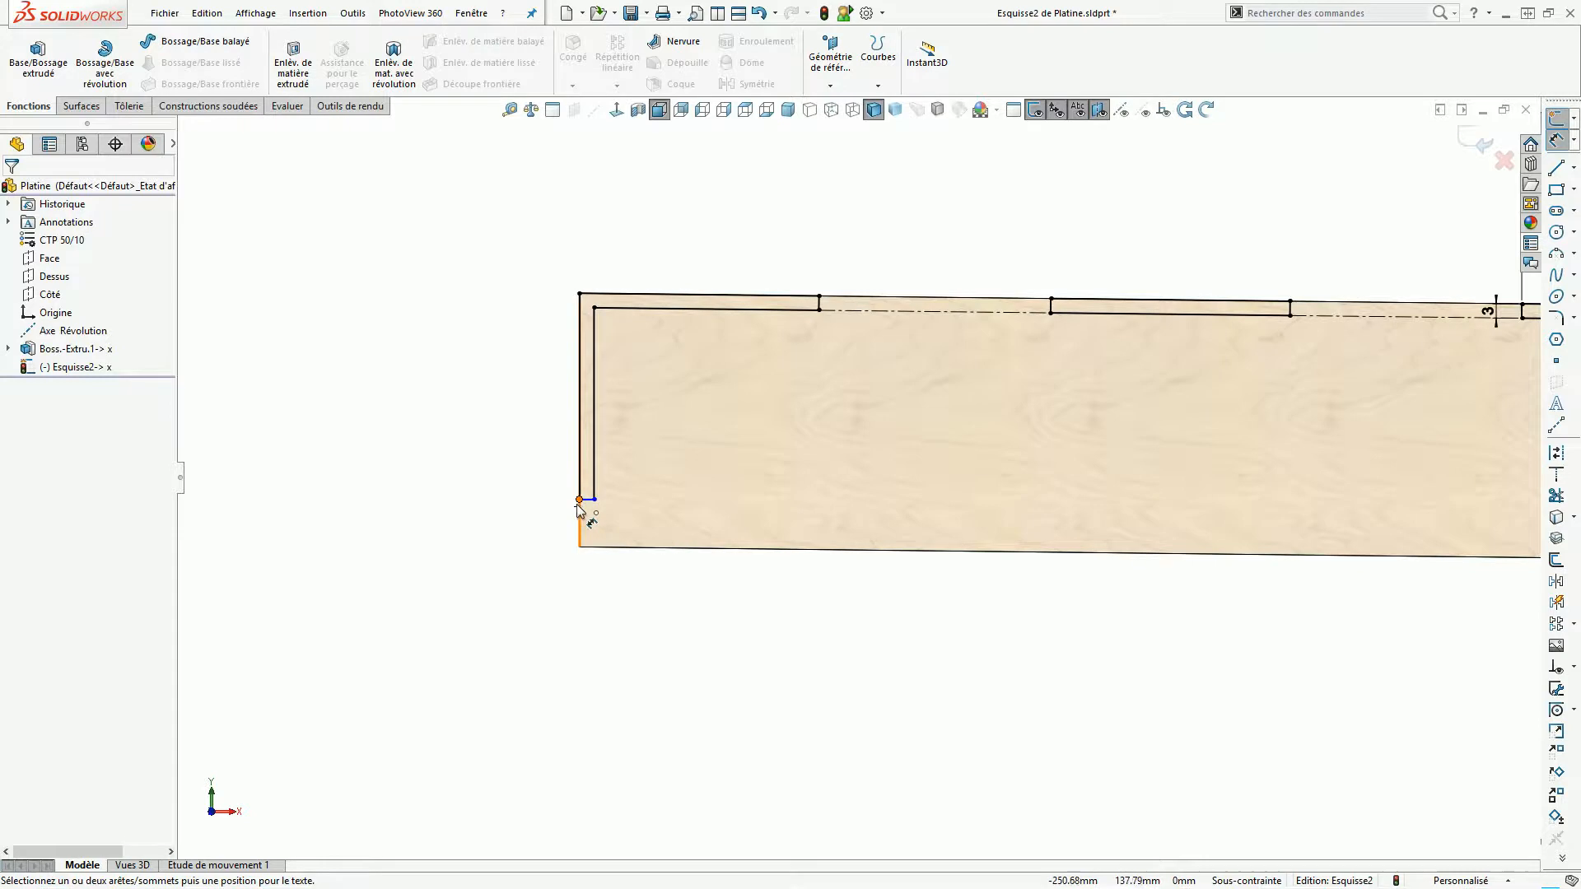
{"action": "left_click", "coordinate": [579, 504]}
{"action": "left_click", "coordinate": [600, 548]}
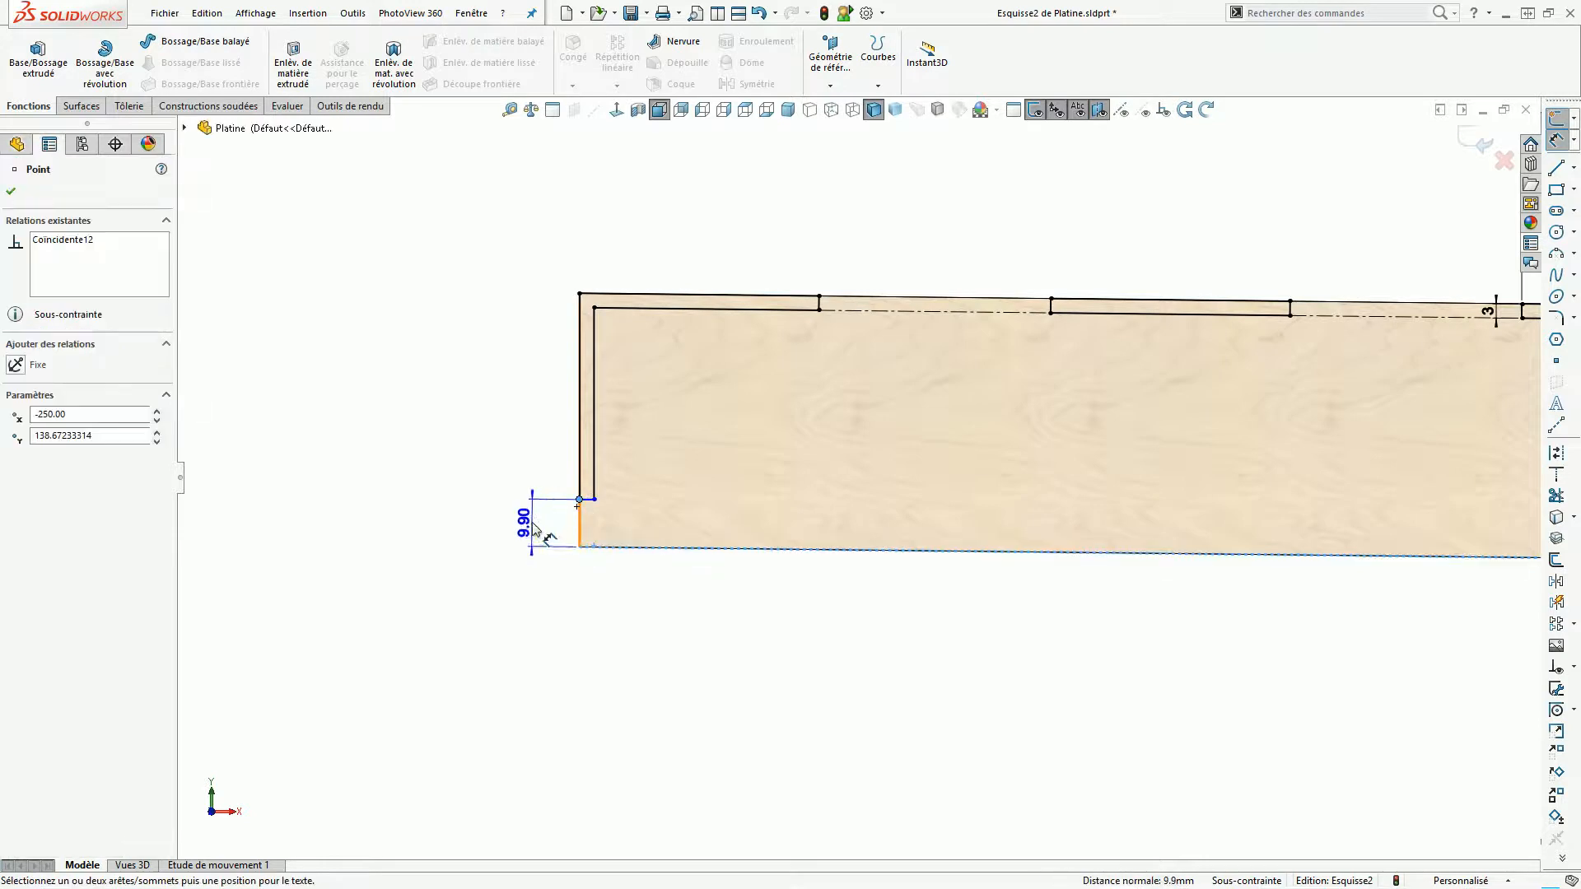
{"action": "left_click", "coordinate": [531, 525]}
{"action": "type", "text": "25"}
{"action": "key", "text": "Return"}
Cut the L profiles and middle notch out of the Platine with an extruded cut set to A travers tout.
{"action": "scroll", "coordinate": [539, 529], "scroll_direction": "up", "scroll_amount": 5}
{"action": "middle_click_drag", "start_coordinate": [1094, 491], "coordinate": [1115, 499]}
{"action": "scroll", "coordinate": [1116, 499], "scroll_direction": "down", "scroll_amount": 3}
{"action": "scroll", "coordinate": [1049, 354], "scroll_direction": "down", "scroll_amount": 3}
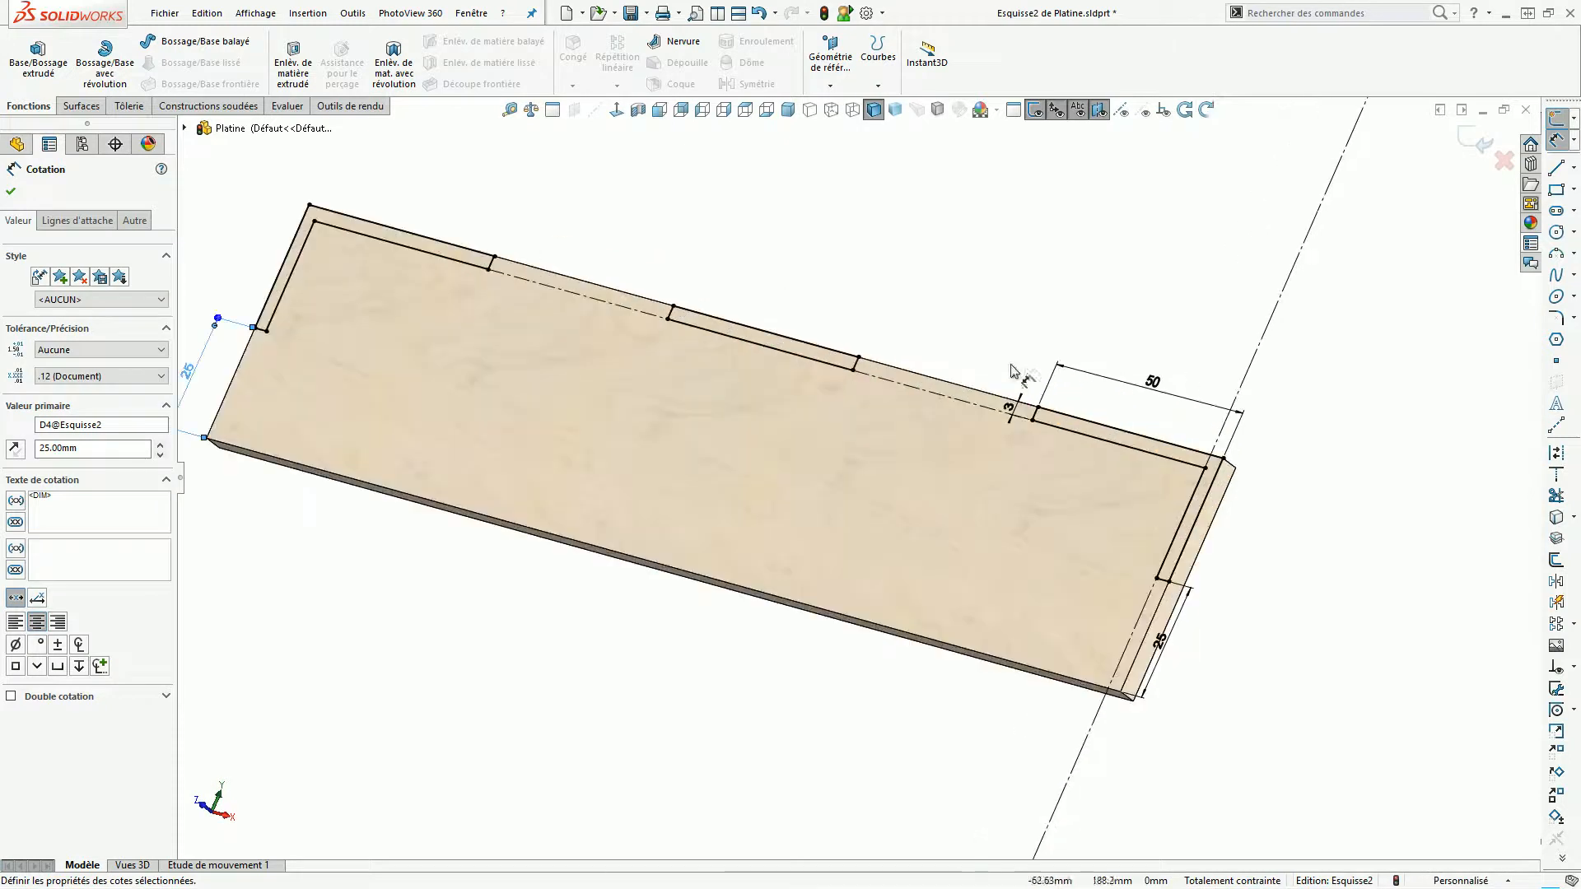
{"action": "scroll", "coordinate": [811, 427], "scroll_direction": "up", "scroll_amount": 3}
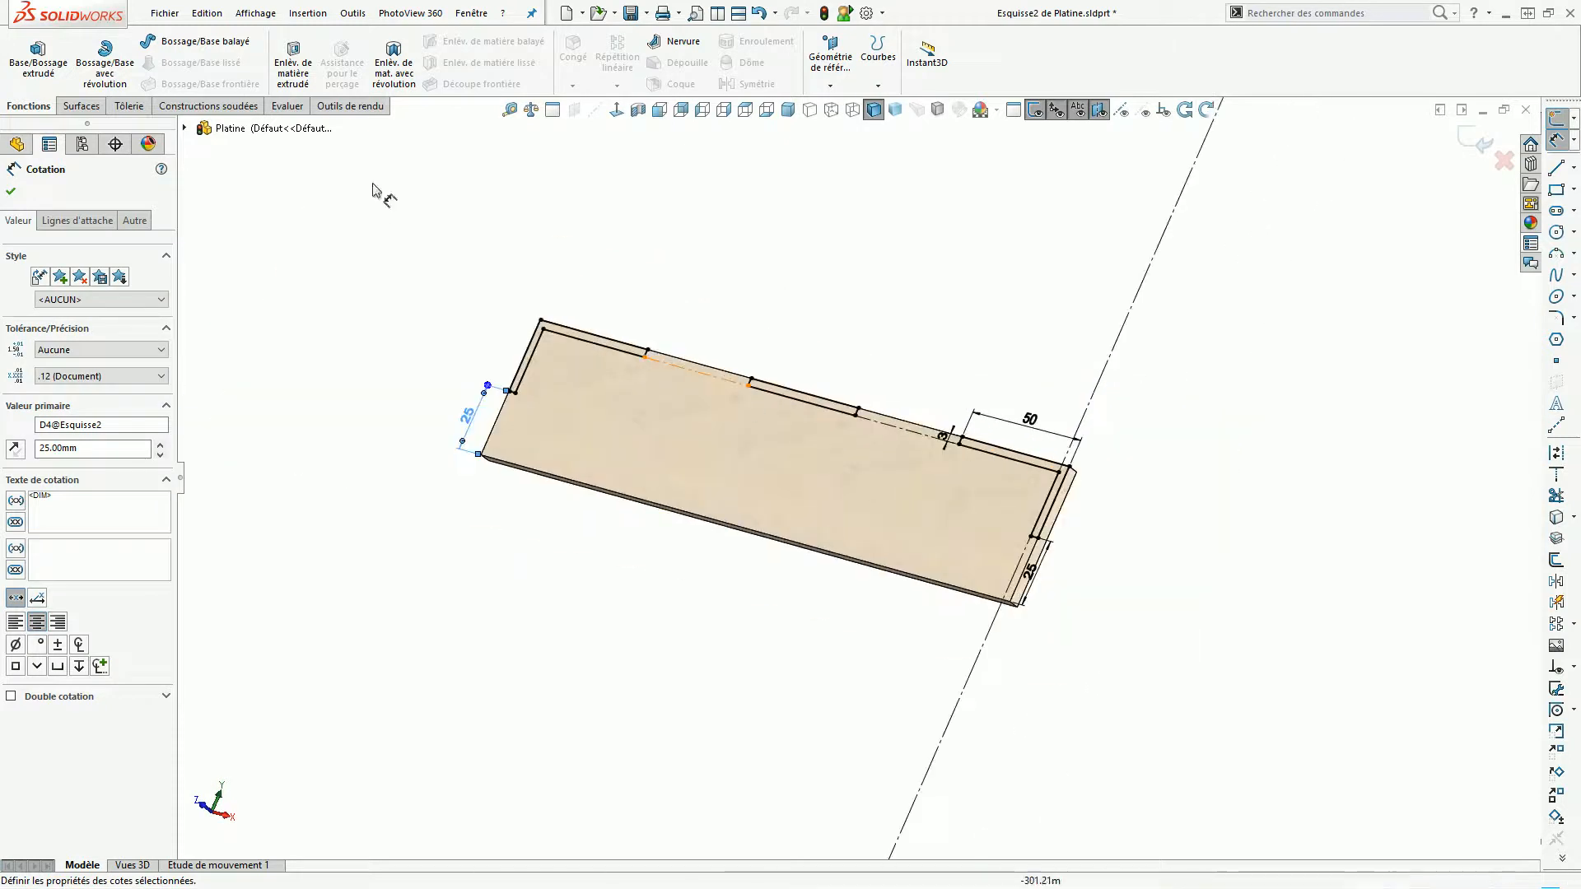
{"action": "left_click", "coordinate": [292, 57]}
{"action": "left_click", "coordinate": [95, 290]}
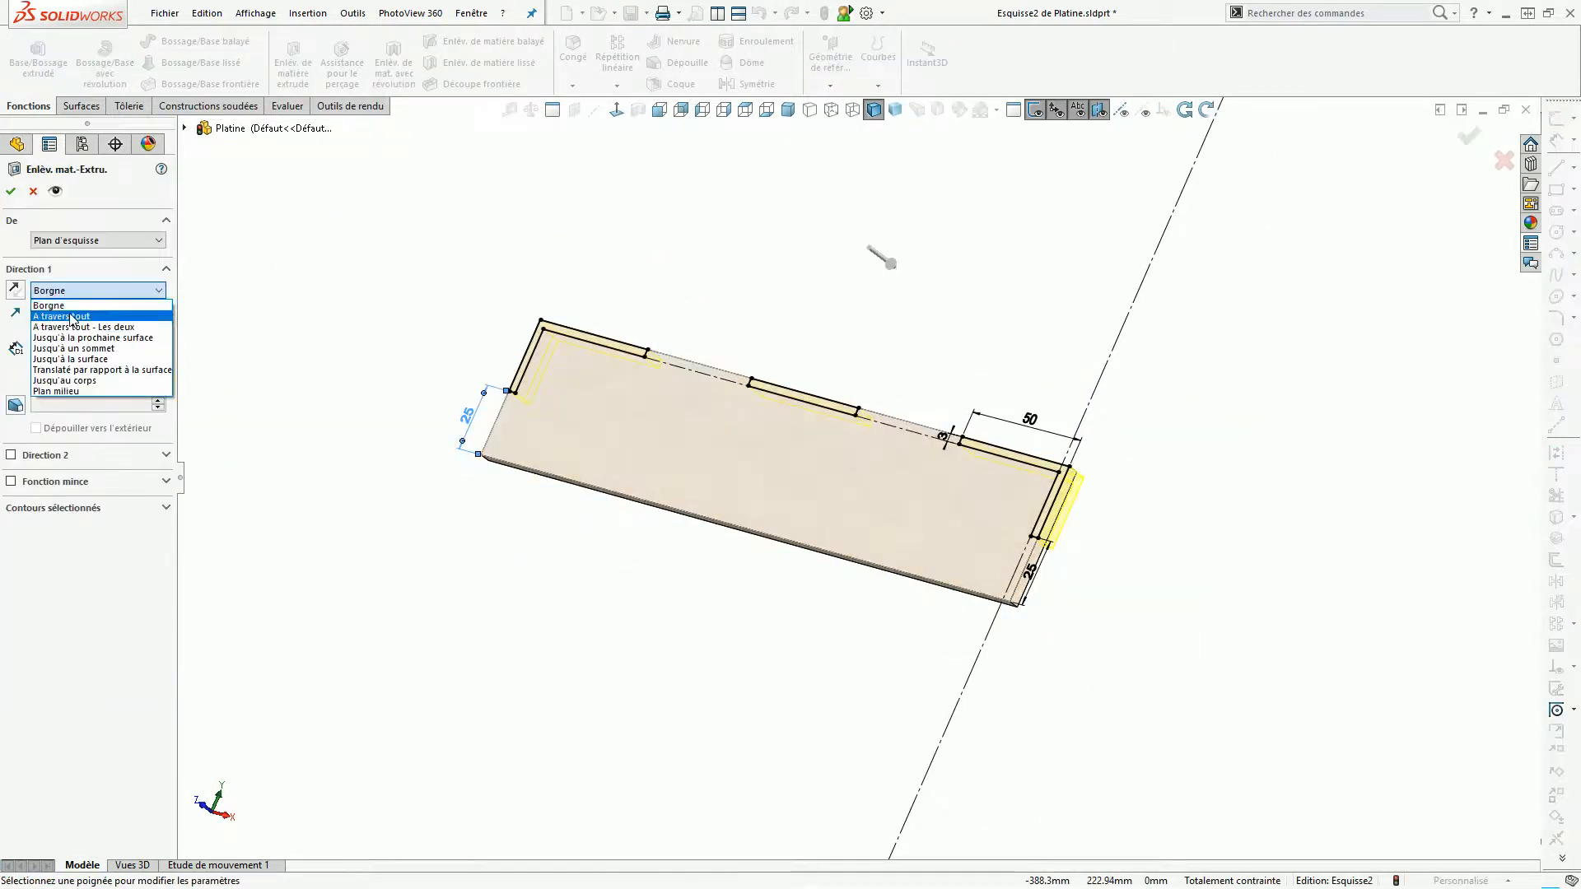
{"action": "left_click", "coordinate": [65, 309]}
{"action": "left_click", "coordinate": [9, 193]}
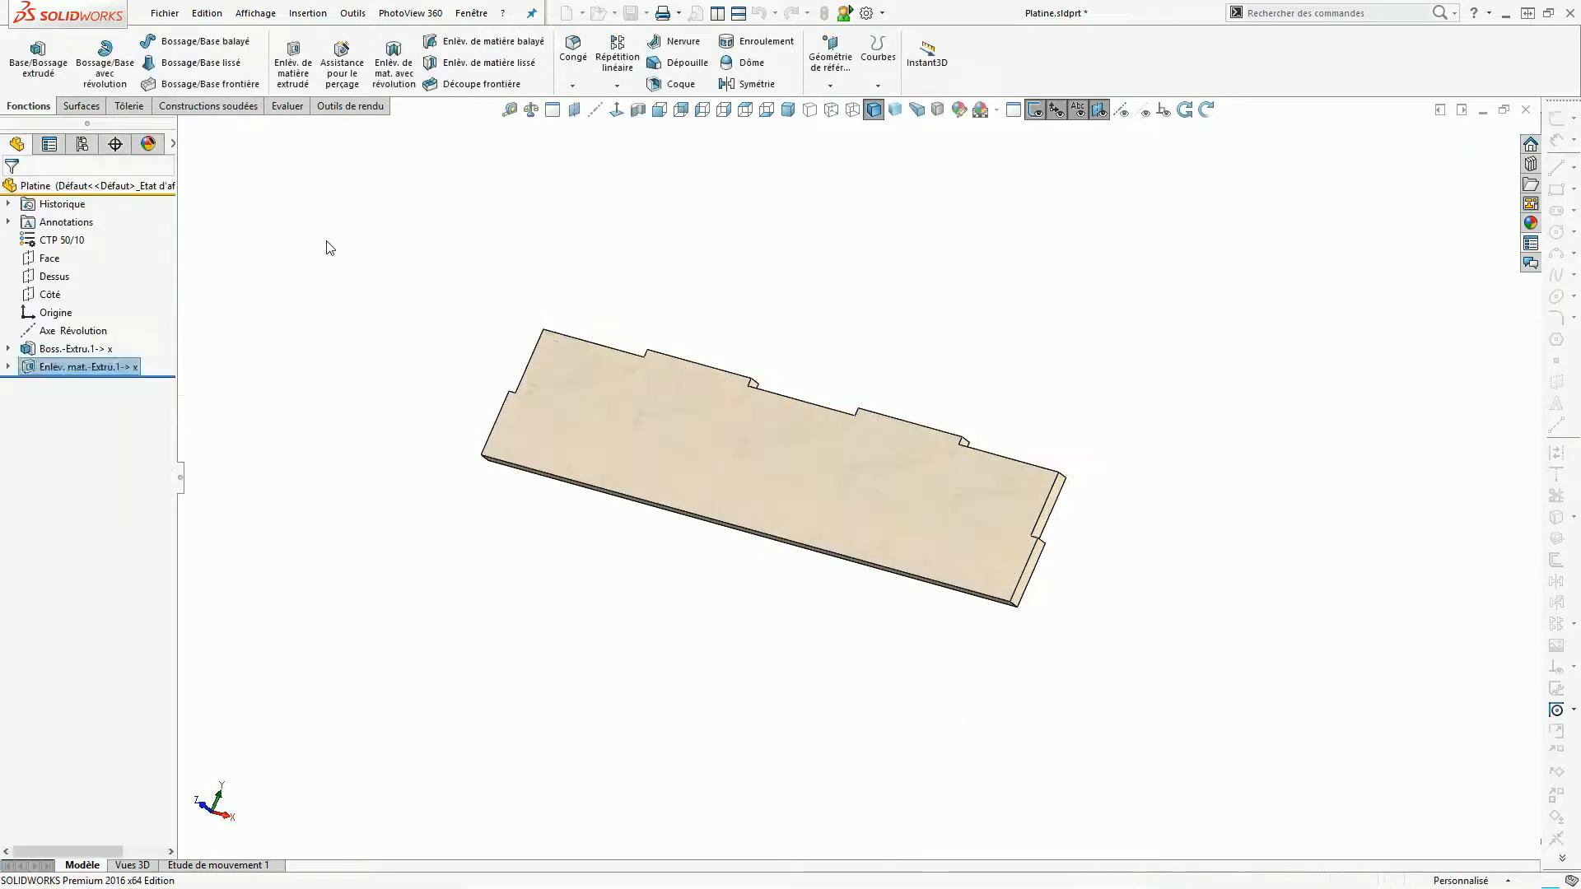
Switch to the Aile assembly and start editing the end rib Nervure 1 in place.
{"action": "mouse_move", "coordinate": [735, 451]}
{"action": "middle_mouse_down"}
{"action": "mouse_move", "coordinate": [732, 480]}
{"action": "mouse_move", "coordinate": [748, 469]}
{"action": "middle_mouse_up"}
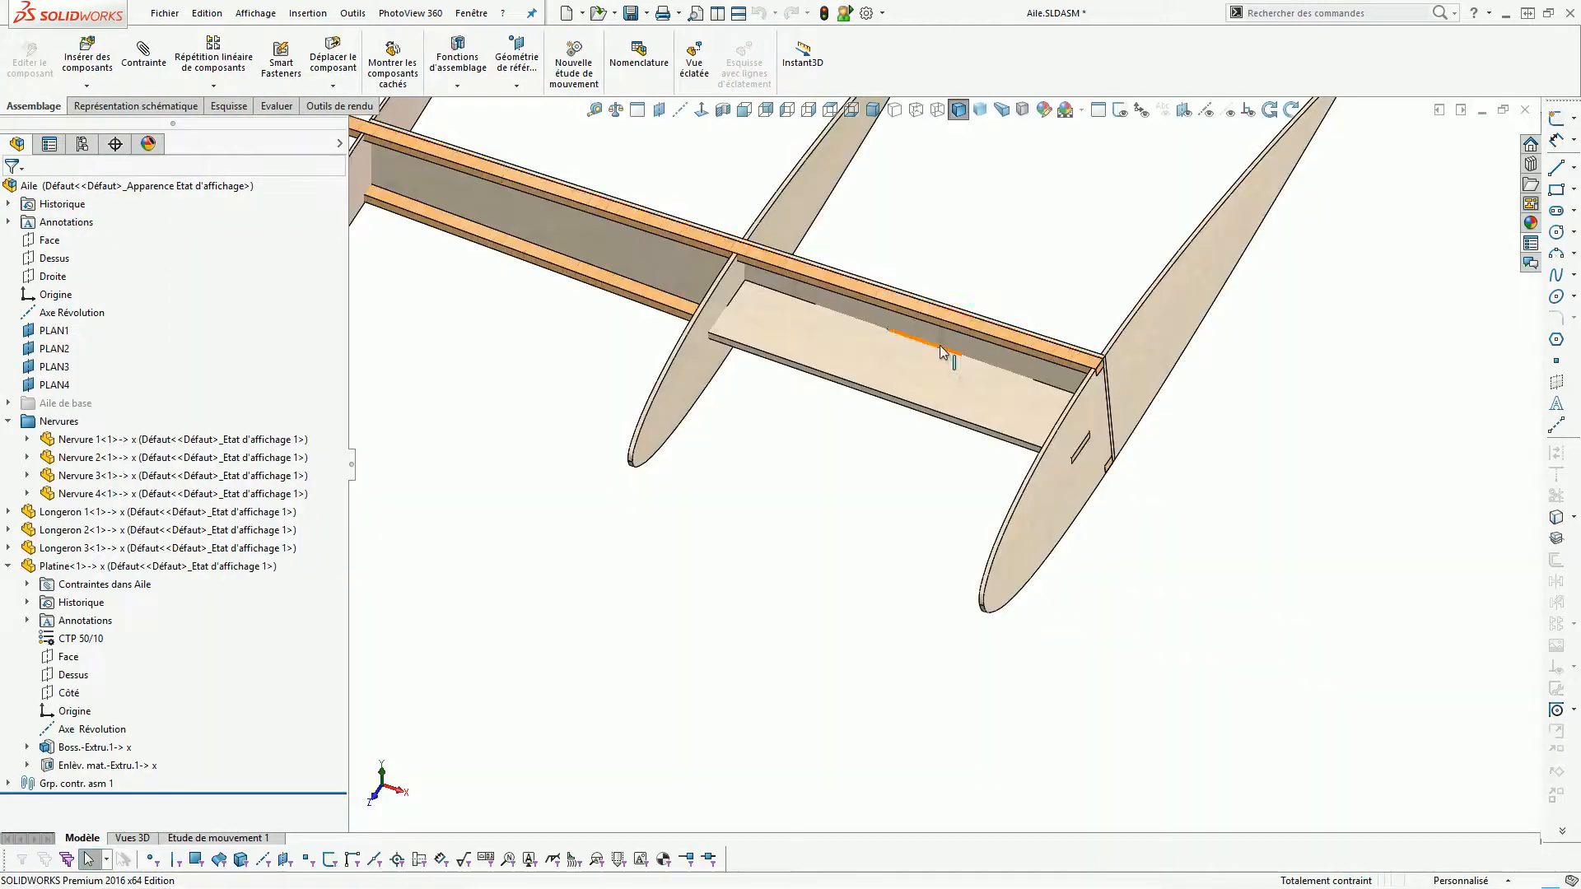
{"action": "scroll", "coordinate": [945, 353], "scroll_direction": "up", "scroll_amount": 3}
{"action": "mouse_move", "coordinate": [945, 352]}
{"action": "middle_mouse_down"}
{"action": "mouse_move", "coordinate": [942, 331]}
{"action": "mouse_move", "coordinate": [917, 366]}
{"action": "middle_mouse_up"}
{"action": "scroll", "coordinate": [916, 369], "scroll_direction": "down", "scroll_amount": 1}
{"action": "scroll", "coordinate": [915, 368], "scroll_direction": "down", "scroll_amount": 2}
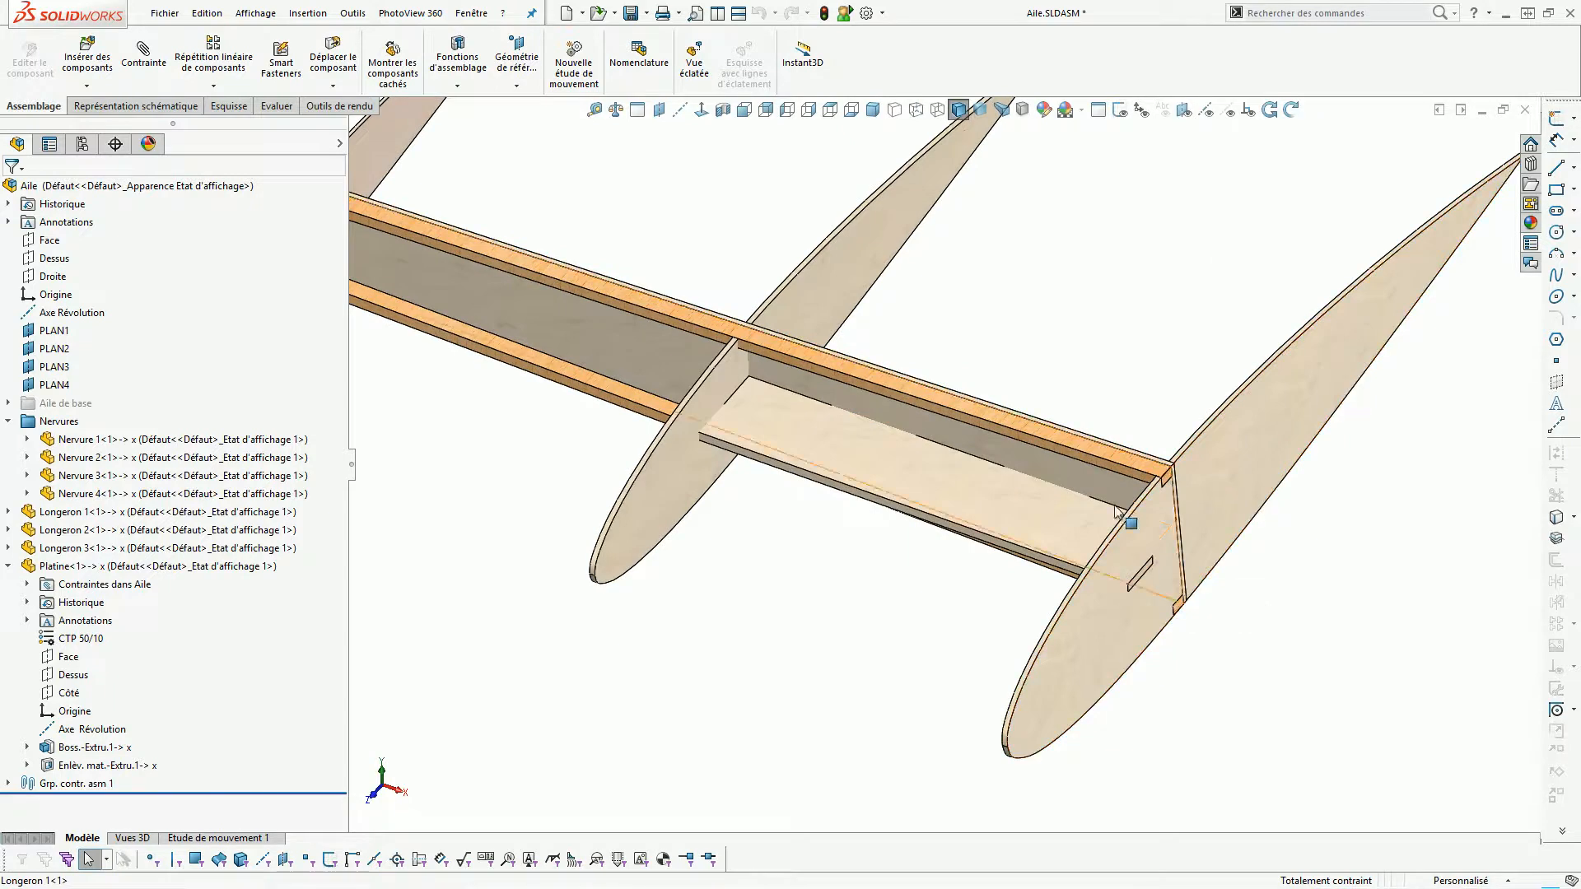
{"action": "middle_click_drag", "start_coordinate": [811, 423], "coordinate": [1044, 461]}
{"action": "left_click", "coordinate": [1153, 465]}
{"action": "scroll", "coordinate": [1044, 461], "scroll_direction": "down", "scroll_amount": 3}
{"action": "left_click", "coordinate": [1059, 458]}
{"action": "left_click", "coordinate": [1175, 386]}
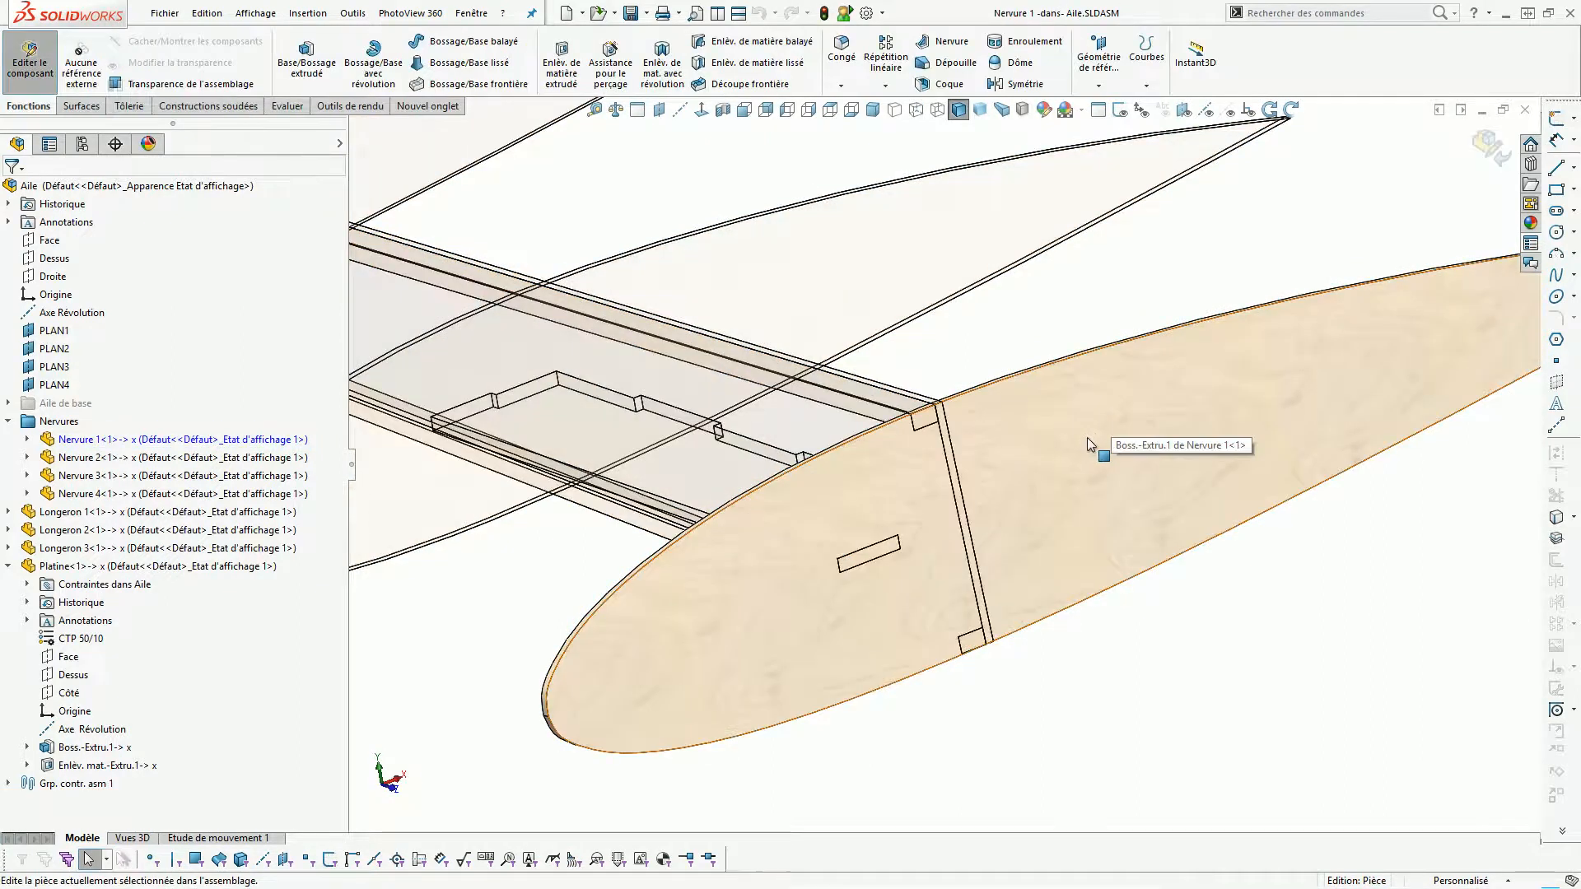
Start a new sketch on the inner face of the Nervure 1 rib, the side facing the longerons.
{"action": "left_click", "coordinate": [1087, 437]}
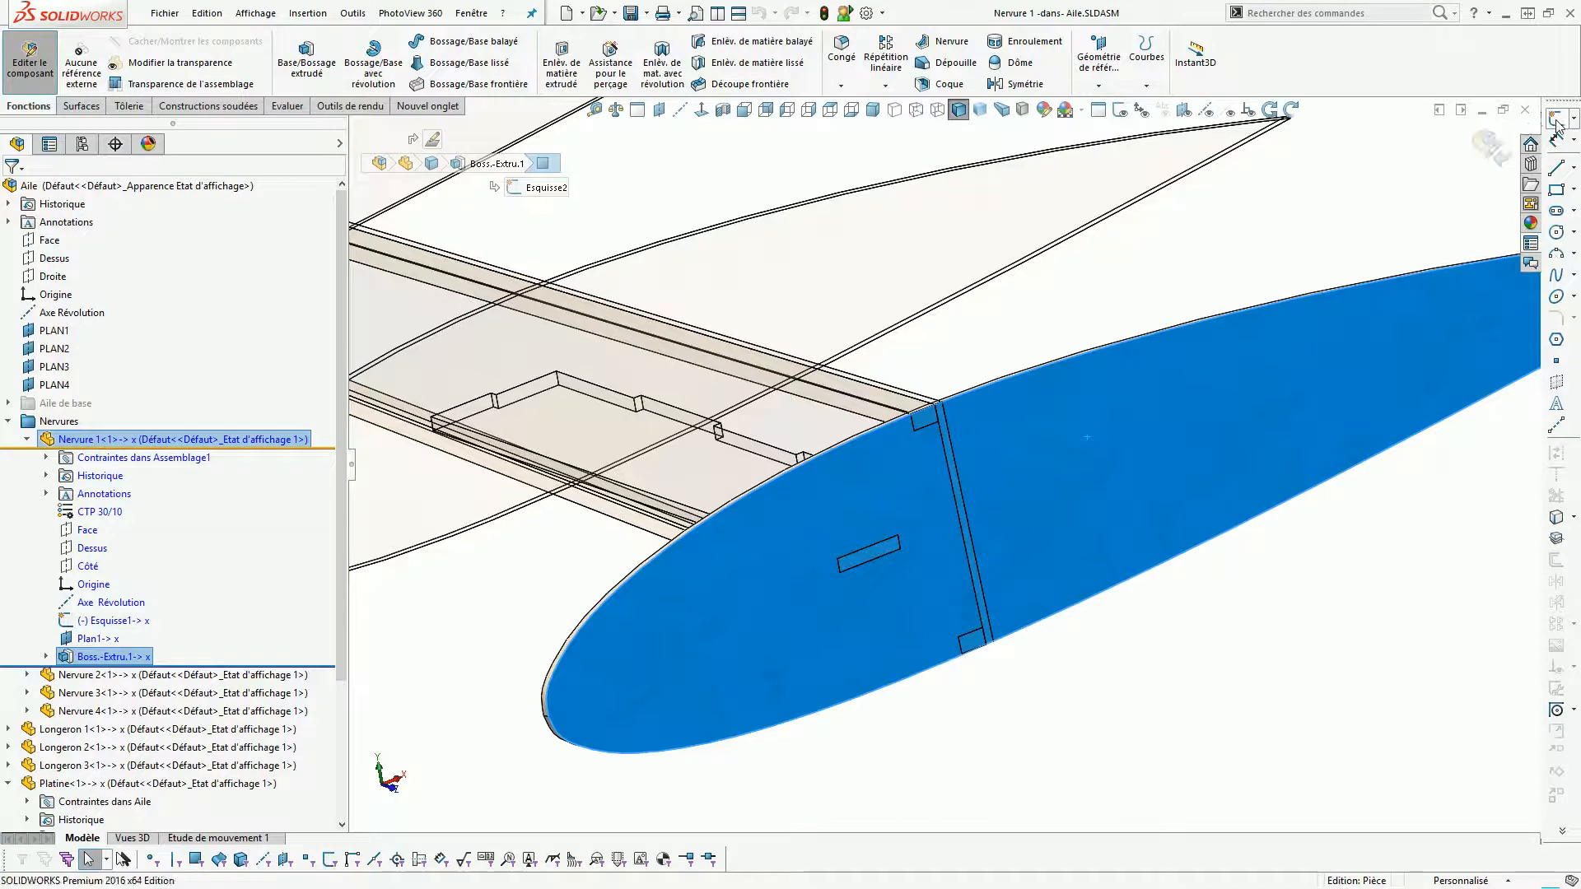
{"action": "middle_click_drag", "start_coordinate": [1024, 428], "coordinate": [1090, 349]}
{"action": "scroll", "coordinate": [1021, 402], "scroll_direction": "down", "scroll_amount": 3}
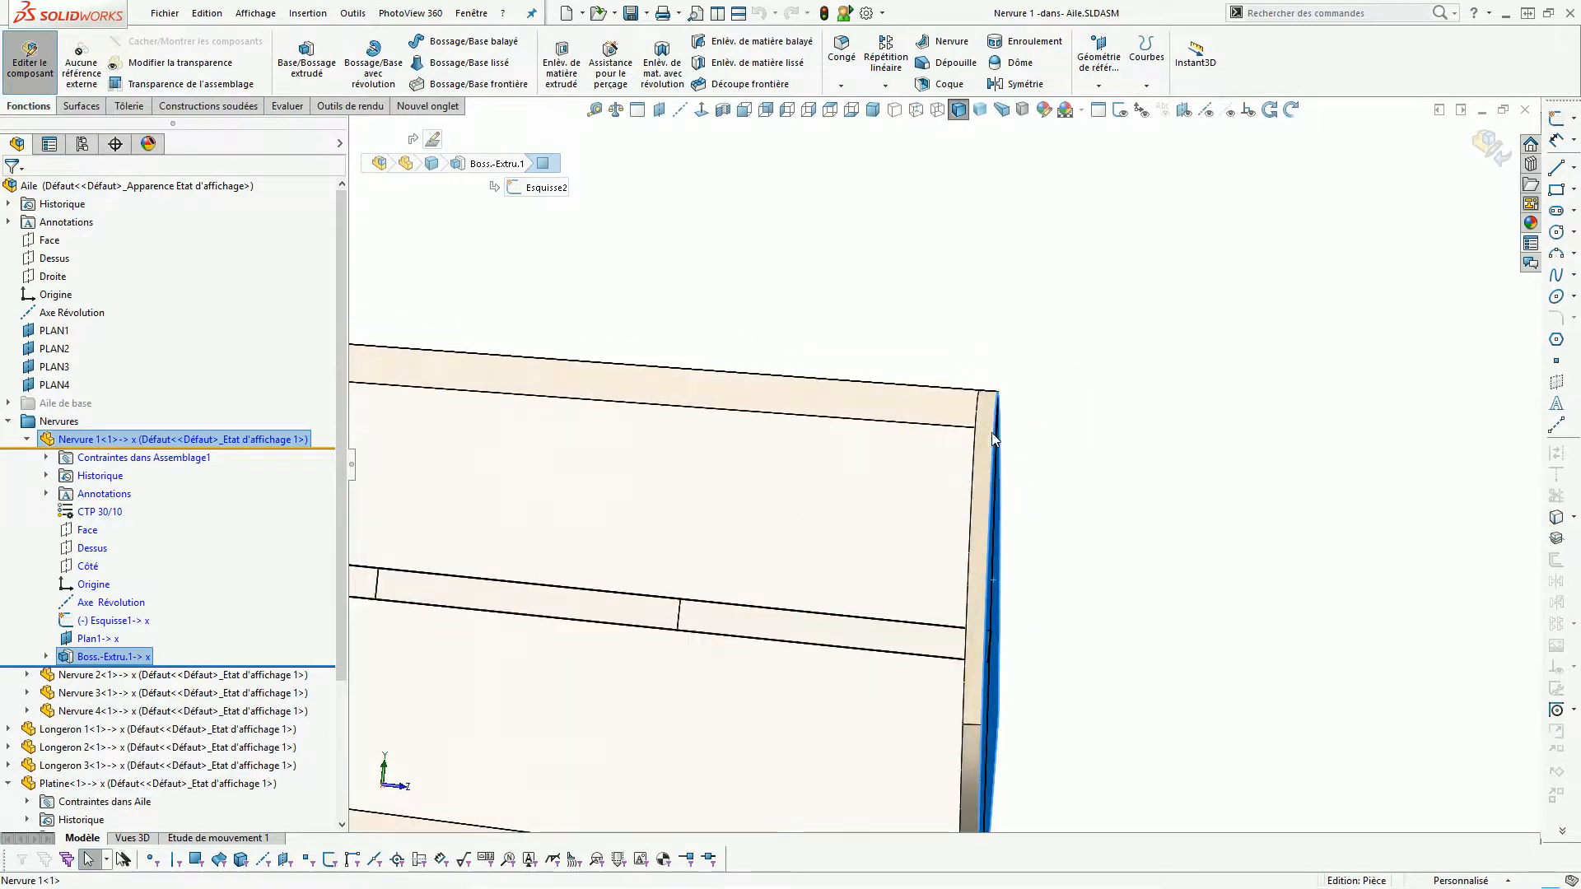
{"action": "mouse_move", "coordinate": [993, 439]}
{"action": "middle_mouse_down"}
{"action": "mouse_move", "coordinate": [953, 445]}
{"action": "mouse_move", "coordinate": [1005, 433]}
{"action": "mouse_move", "coordinate": [992, 431]}
{"action": "middle_mouse_up"}
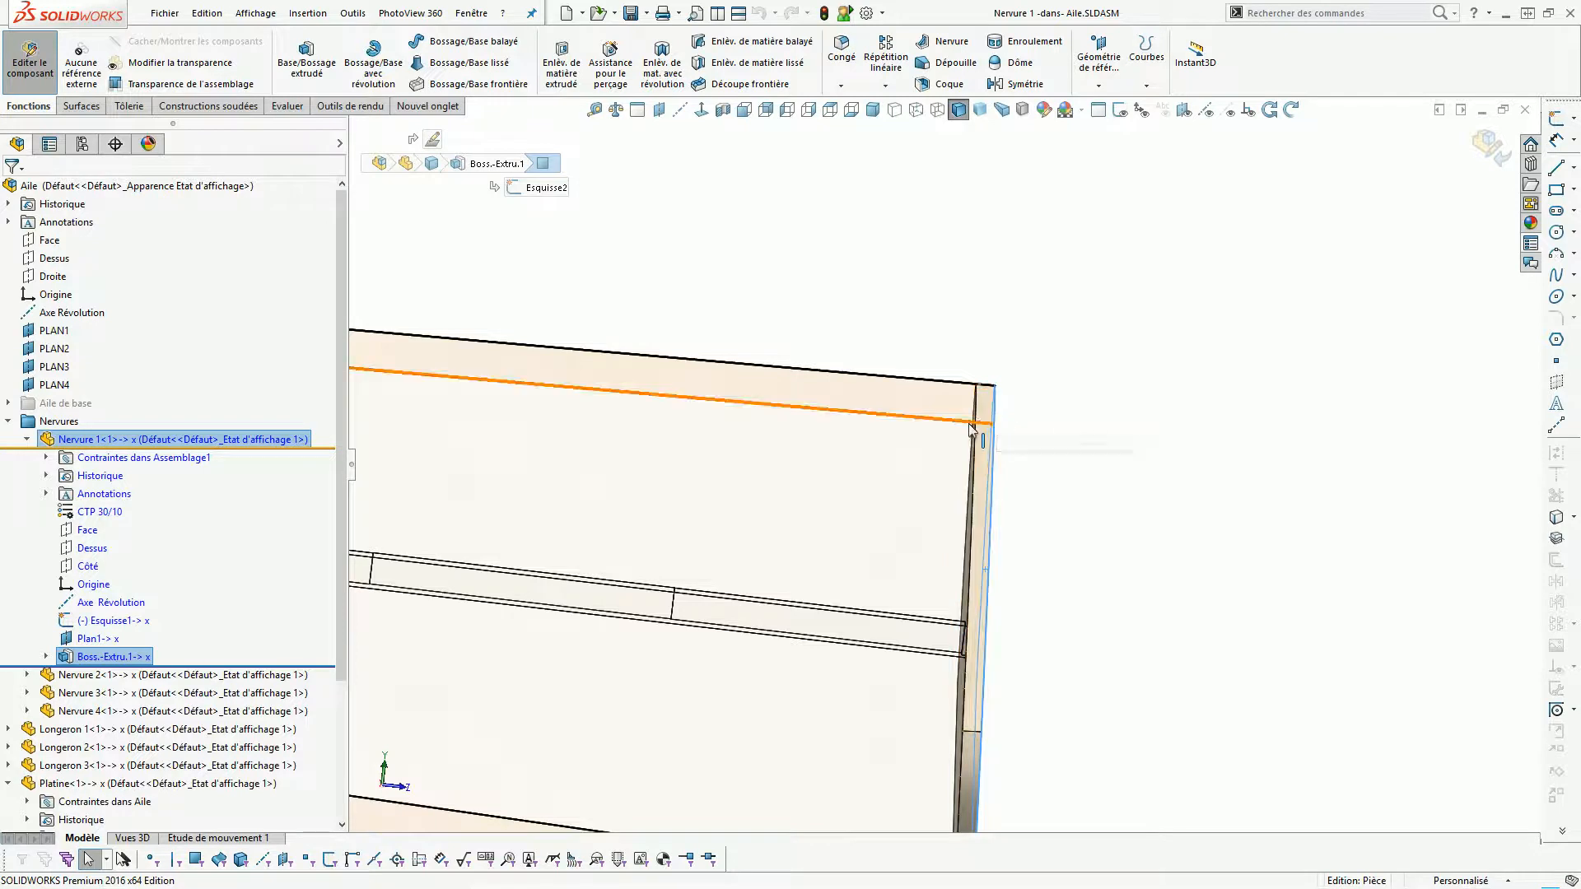
{"action": "middle_click_drag", "start_coordinate": [907, 476], "coordinate": [959, 527]}
{"action": "left_click", "coordinate": [1008, 456]}
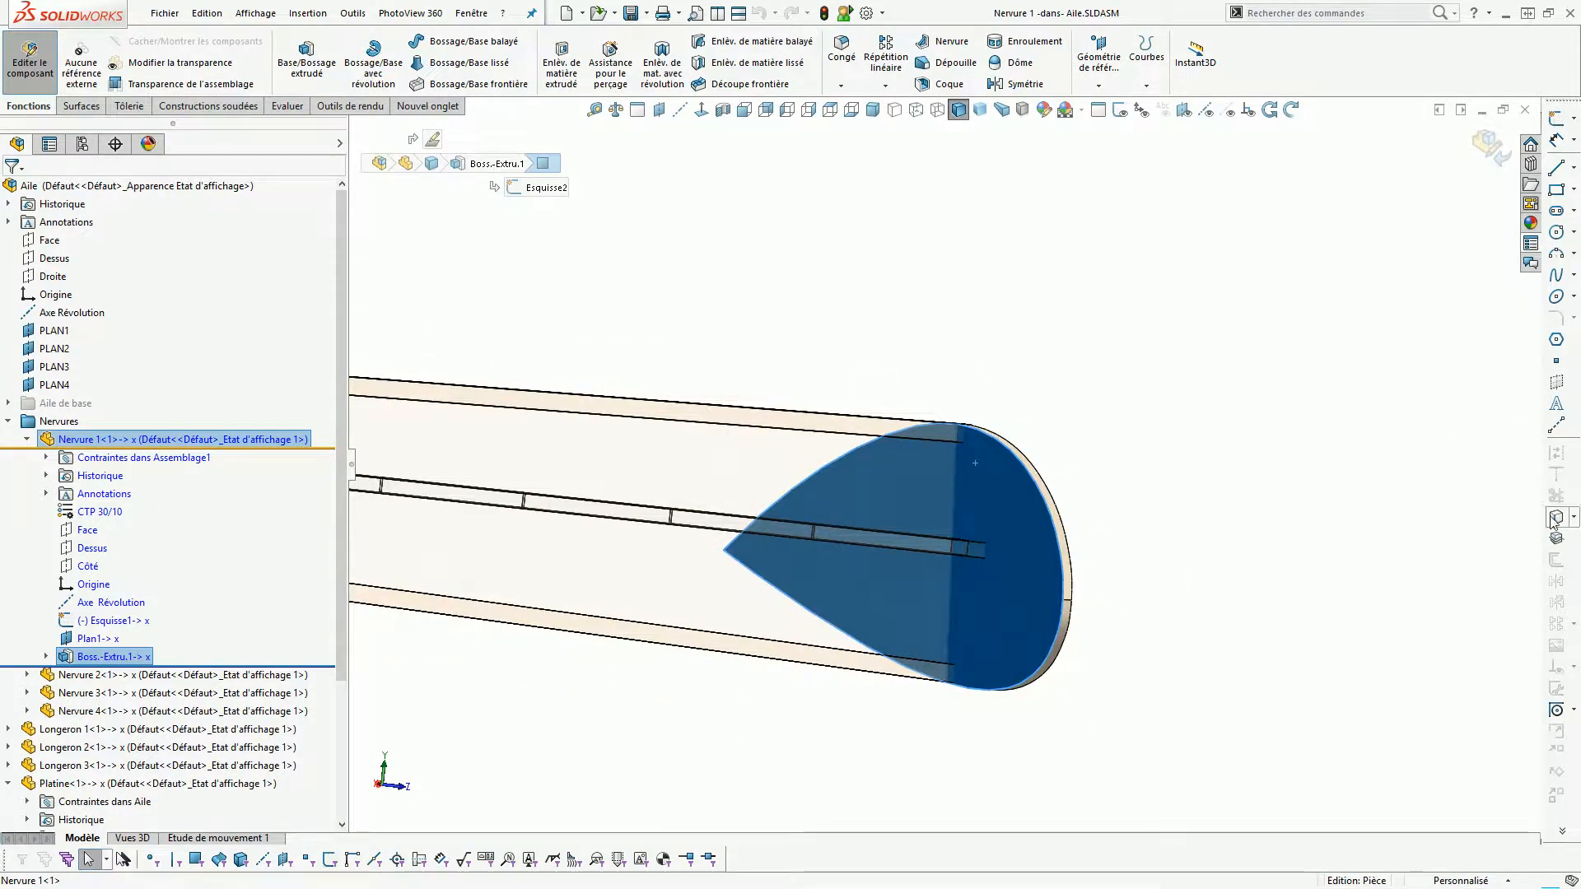
{"action": "left_click", "coordinate": [1556, 120]}
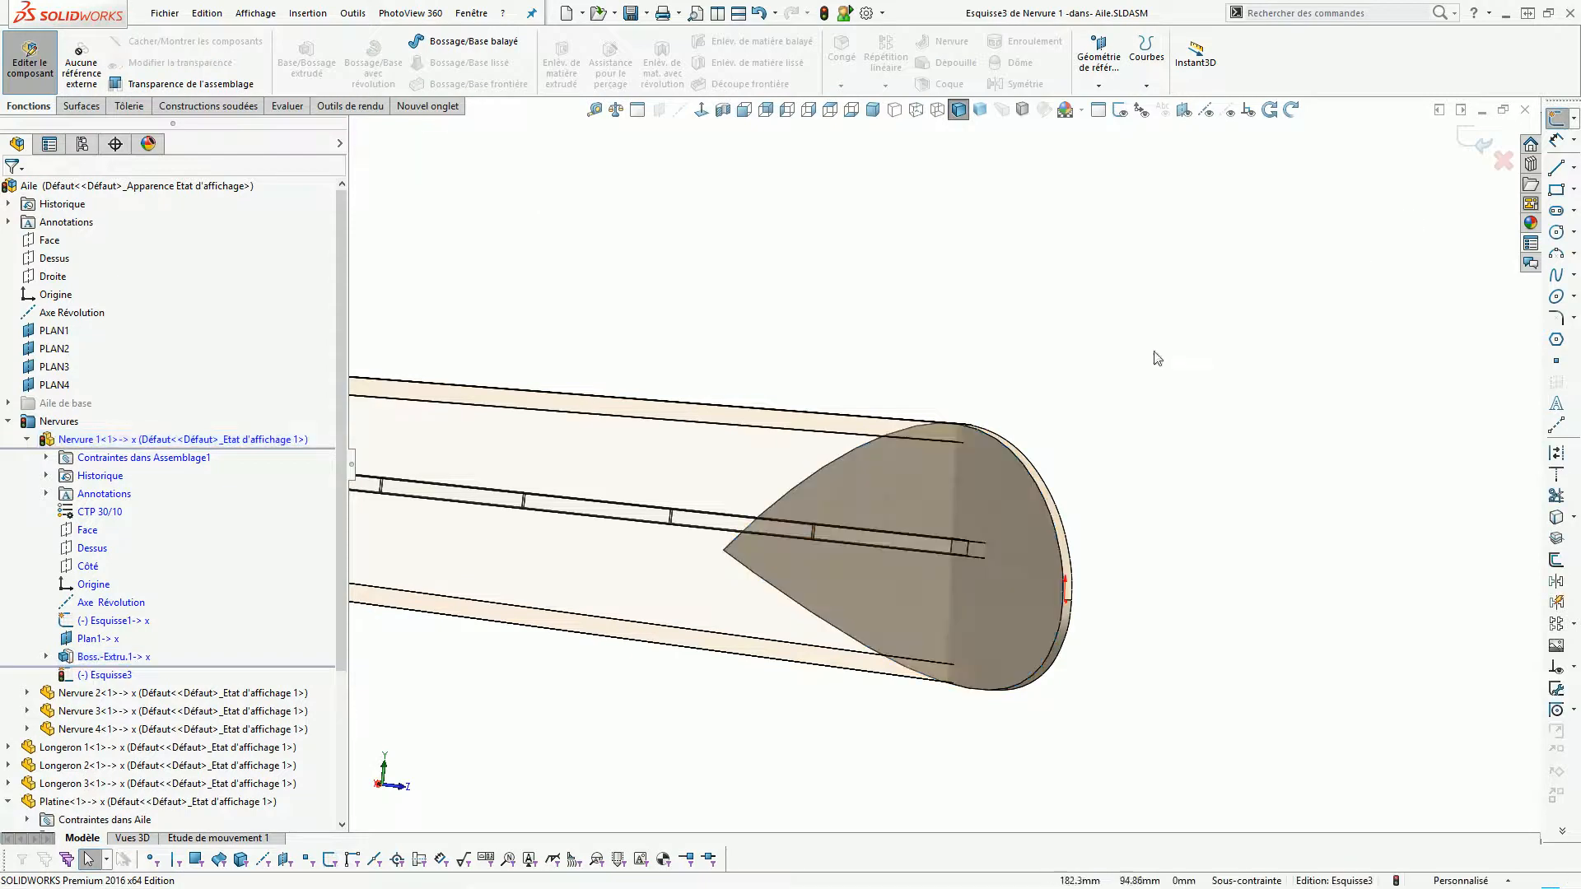
Create intersection curves in the rib sketch from two Longeron 1 faces and one face of Longeron 3.
{"action": "left_click", "coordinate": [1556, 540]}
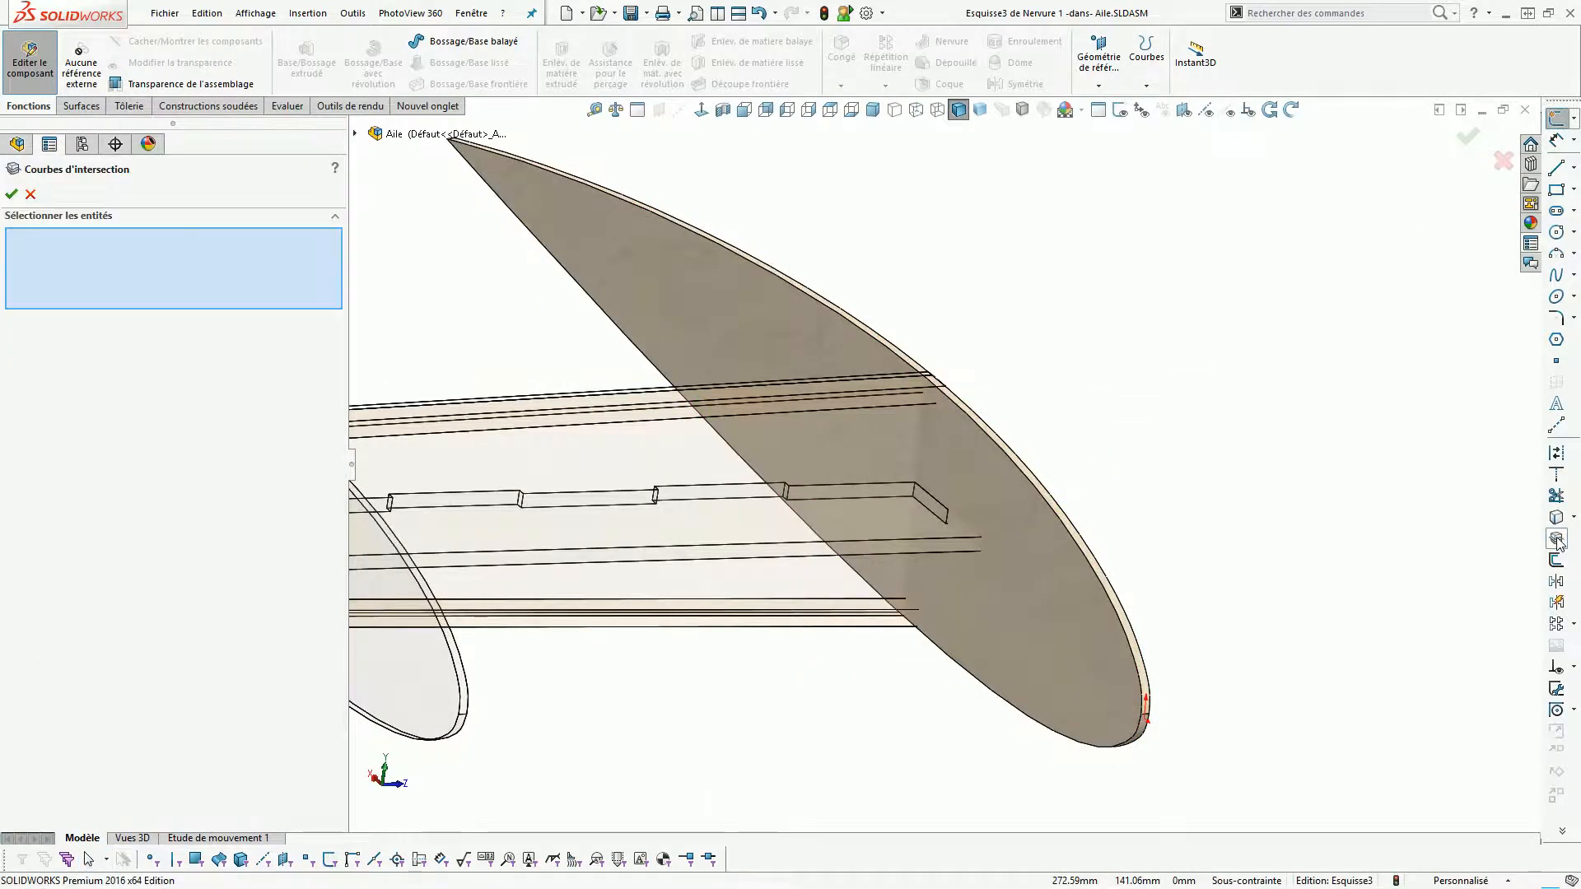
{"action": "middle_click_drag", "start_coordinate": [1175, 406], "coordinate": [1178, 232]}
{"action": "scroll", "coordinate": [995, 397], "scroll_direction": "down", "scroll_amount": 5}
{"action": "left_click", "coordinate": [765, 646]}
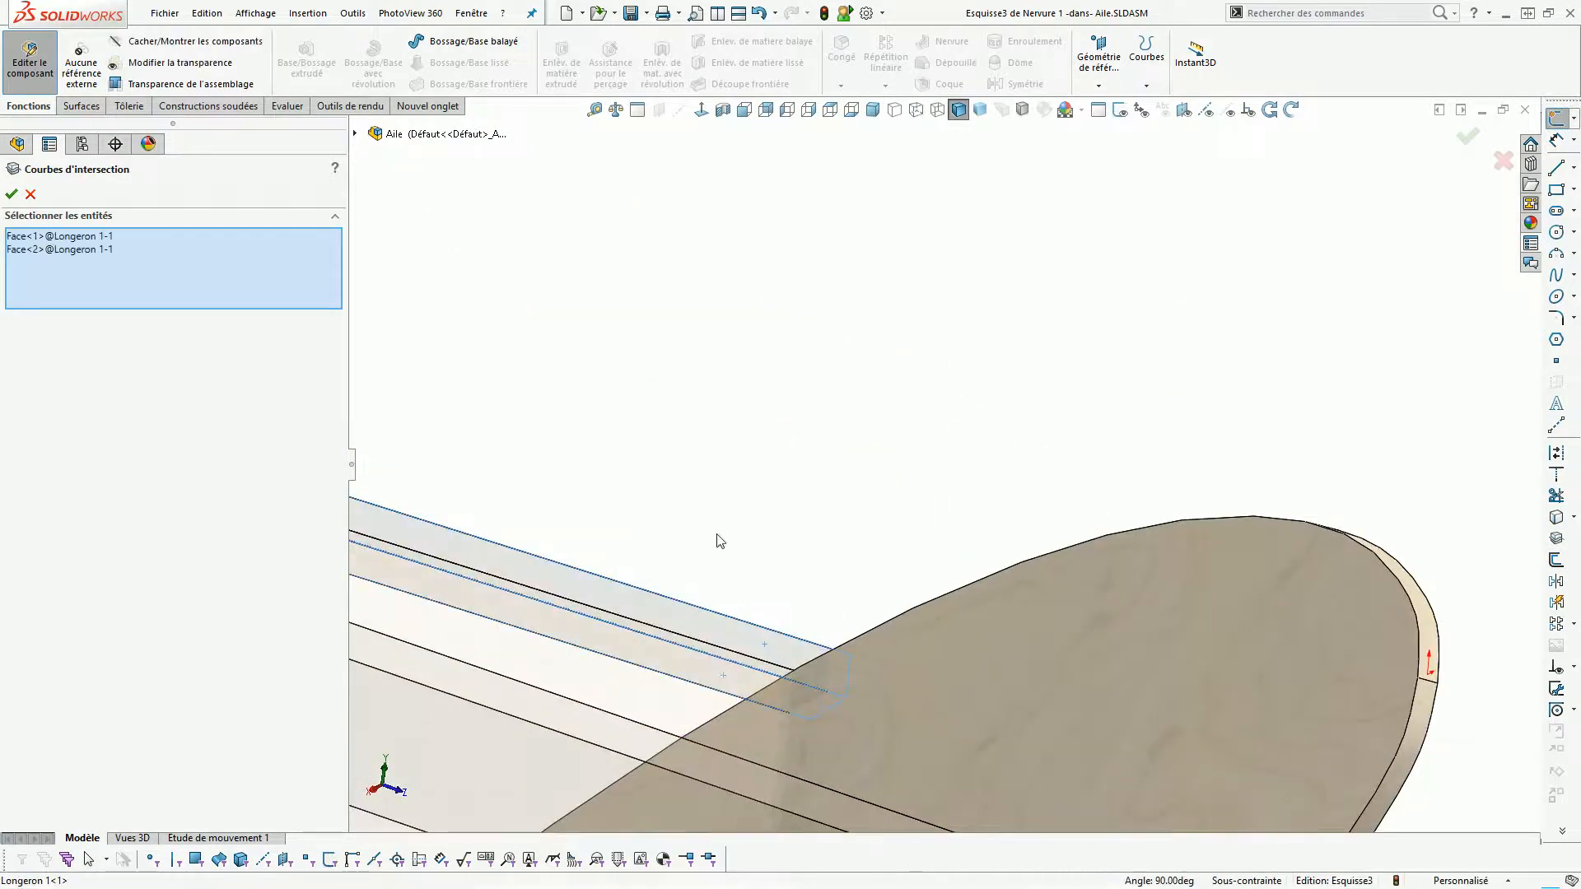
{"action": "middle_click_drag", "start_coordinate": [727, 642], "coordinate": [819, 592]}
{"action": "scroll", "coordinate": [862, 514], "scroll_direction": "up", "scroll_amount": 9}
{"action": "middle_click_drag", "start_coordinate": [724, 452], "coordinate": [808, 466]}
{"action": "scroll", "coordinate": [513, 354], "scroll_direction": "down", "scroll_amount": 4}
{"action": "scroll", "coordinate": [608, 444], "scroll_direction": "down", "scroll_amount": 6}
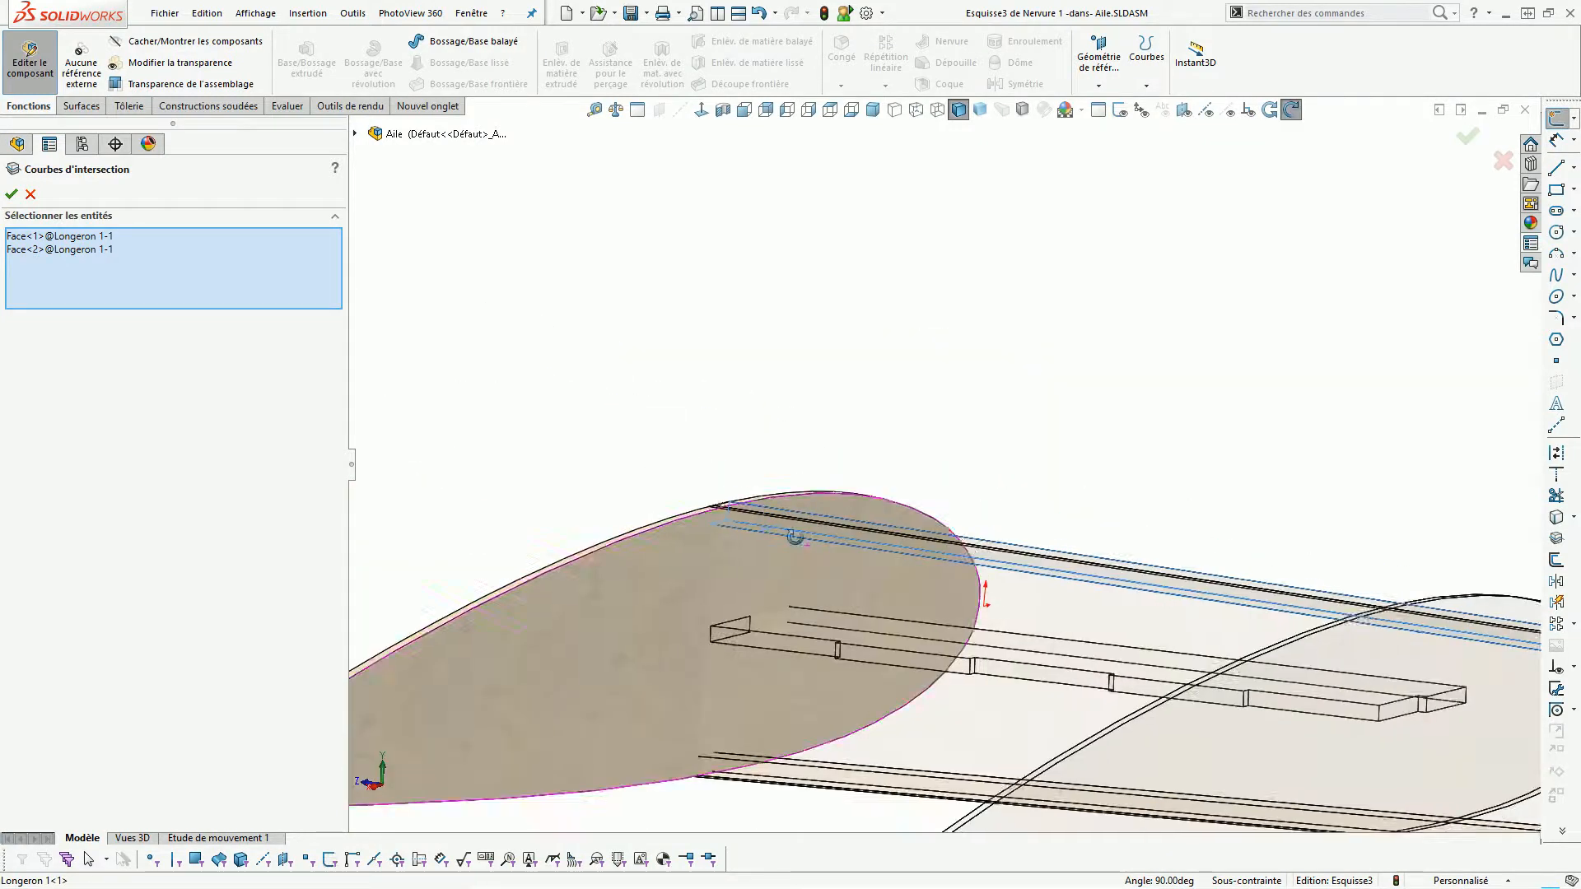
{"action": "middle_click_drag", "start_coordinate": [793, 534], "coordinate": [794, 399]}
{"action": "scroll", "coordinate": [782, 415], "scroll_direction": "down", "scroll_amount": 5}
{"action": "left_click", "coordinate": [728, 485]}
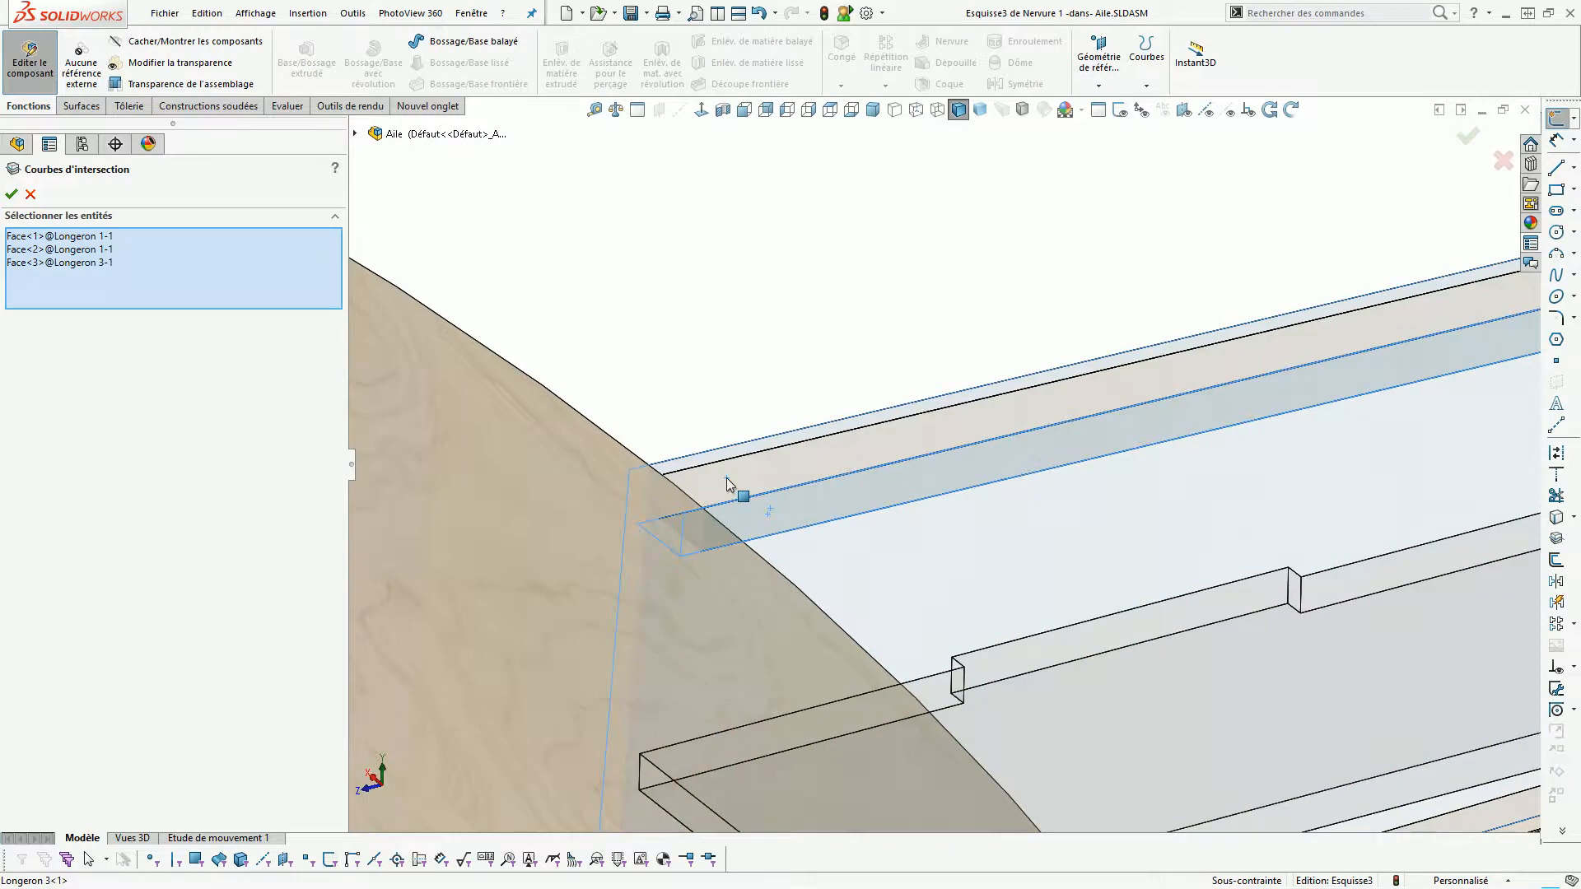
{"action": "left_click", "coordinate": [12, 196]}
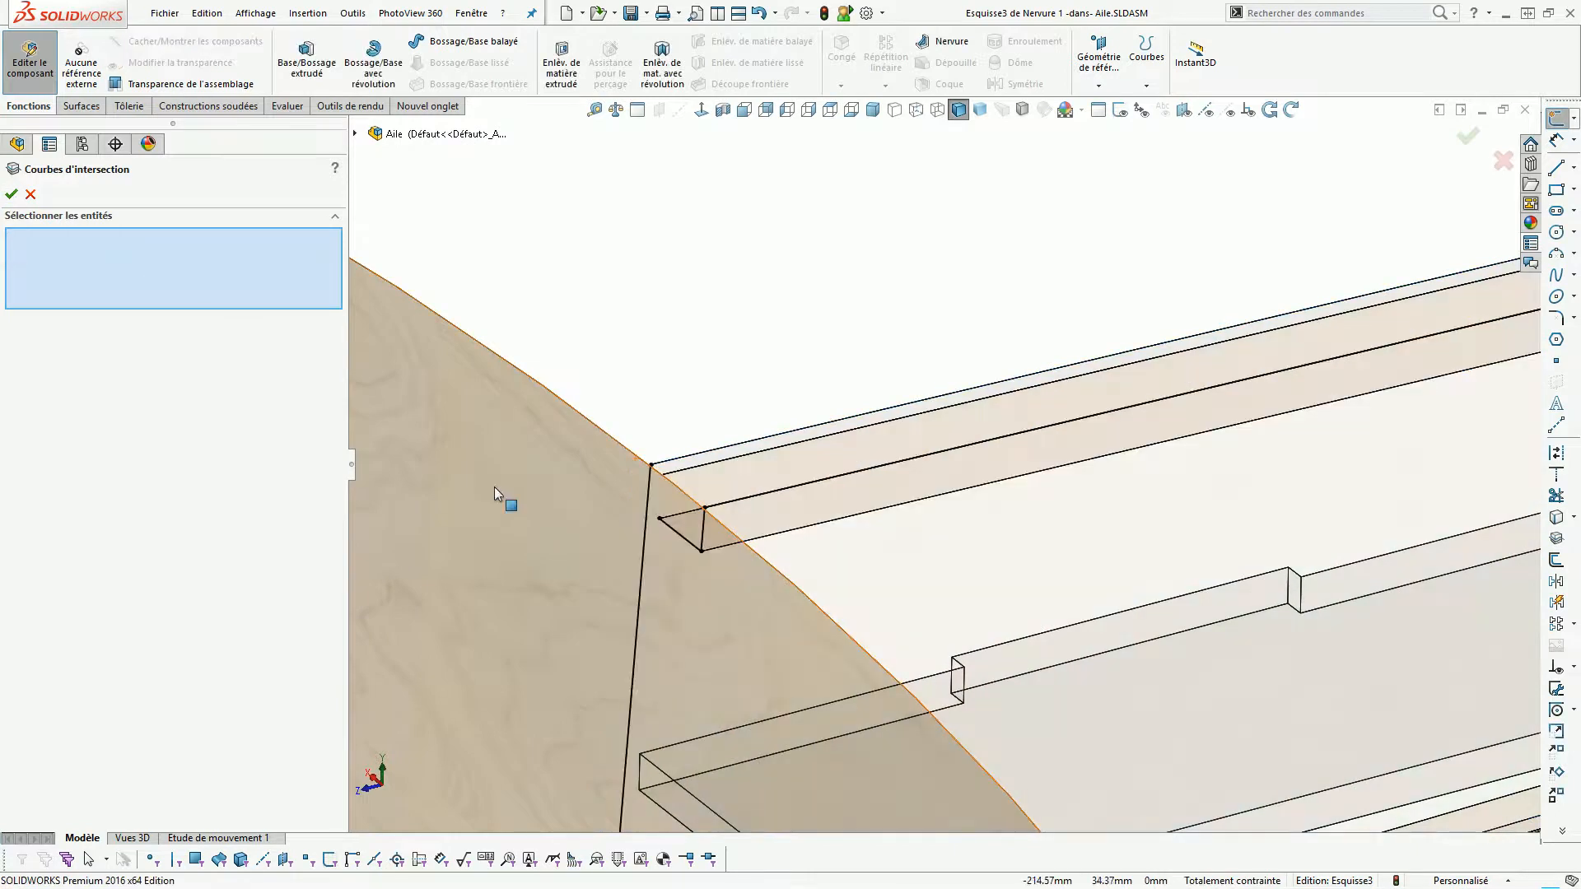
Try to create an intersection curve from the flat face of Nervure 1.
{"action": "middle_click_drag", "start_coordinate": [657, 535], "coordinate": [921, 527]}
{"action": "middle_click_drag", "start_coordinate": [865, 570], "coordinate": [646, 572]}
{"action": "left_click", "coordinate": [682, 568]}
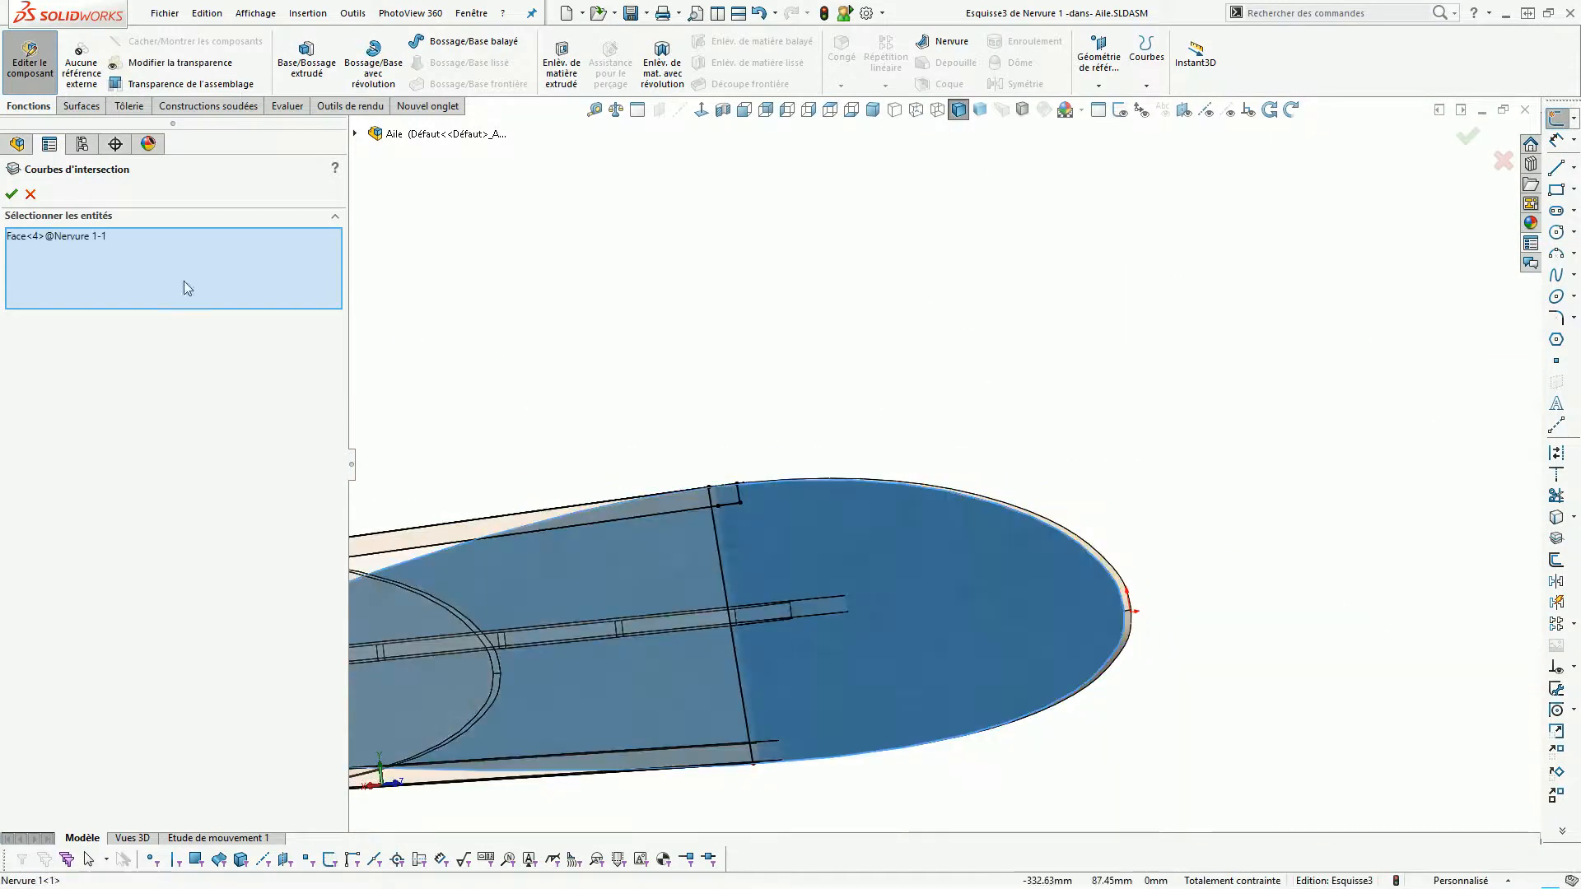
{"action": "left_click", "coordinate": [11, 196]}
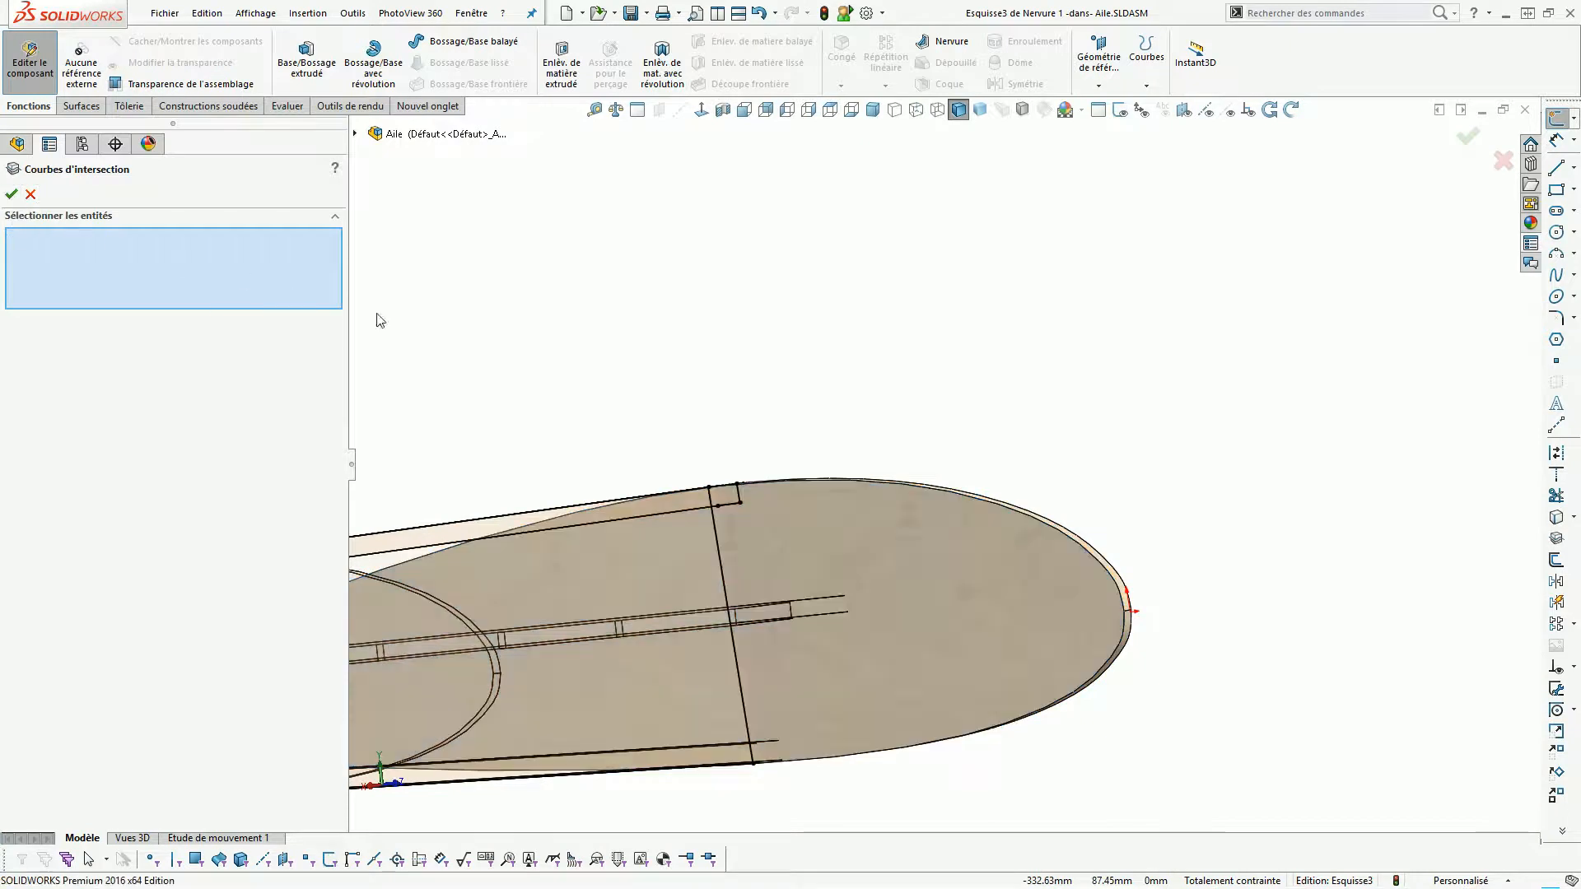
Add the intersection curve of Longeron 3's opposite face to the sketch, leaving the Platine face out of the selection.
{"action": "middle_click_drag", "start_coordinate": [630, 471], "coordinate": [592, 576]}
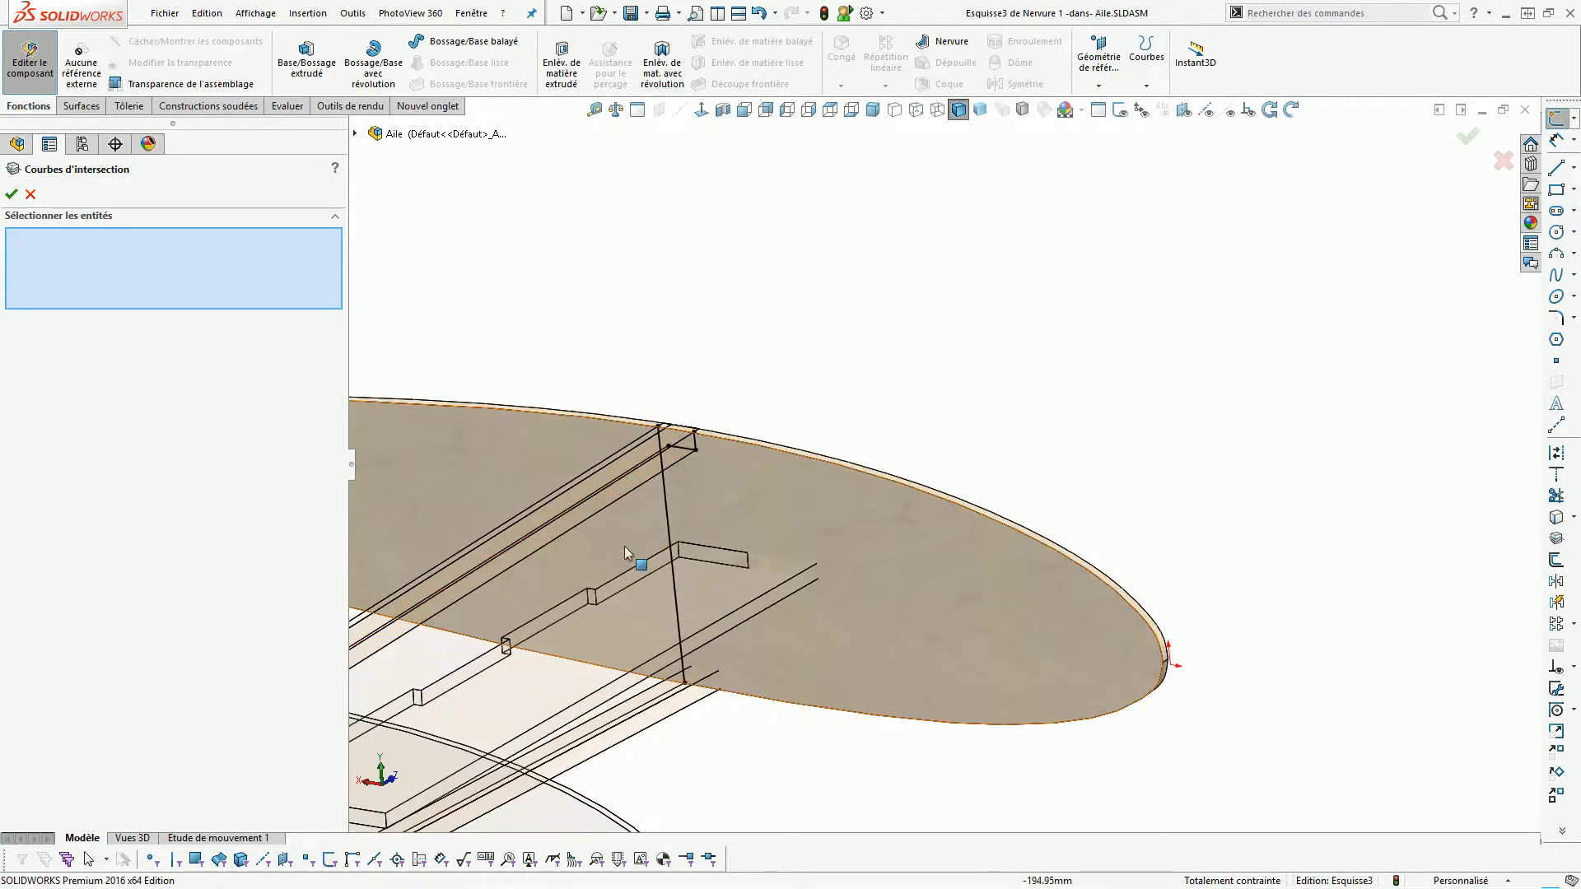
{"action": "left_click", "coordinate": [517, 677]}
{"action": "left_click", "coordinate": [445, 641]}
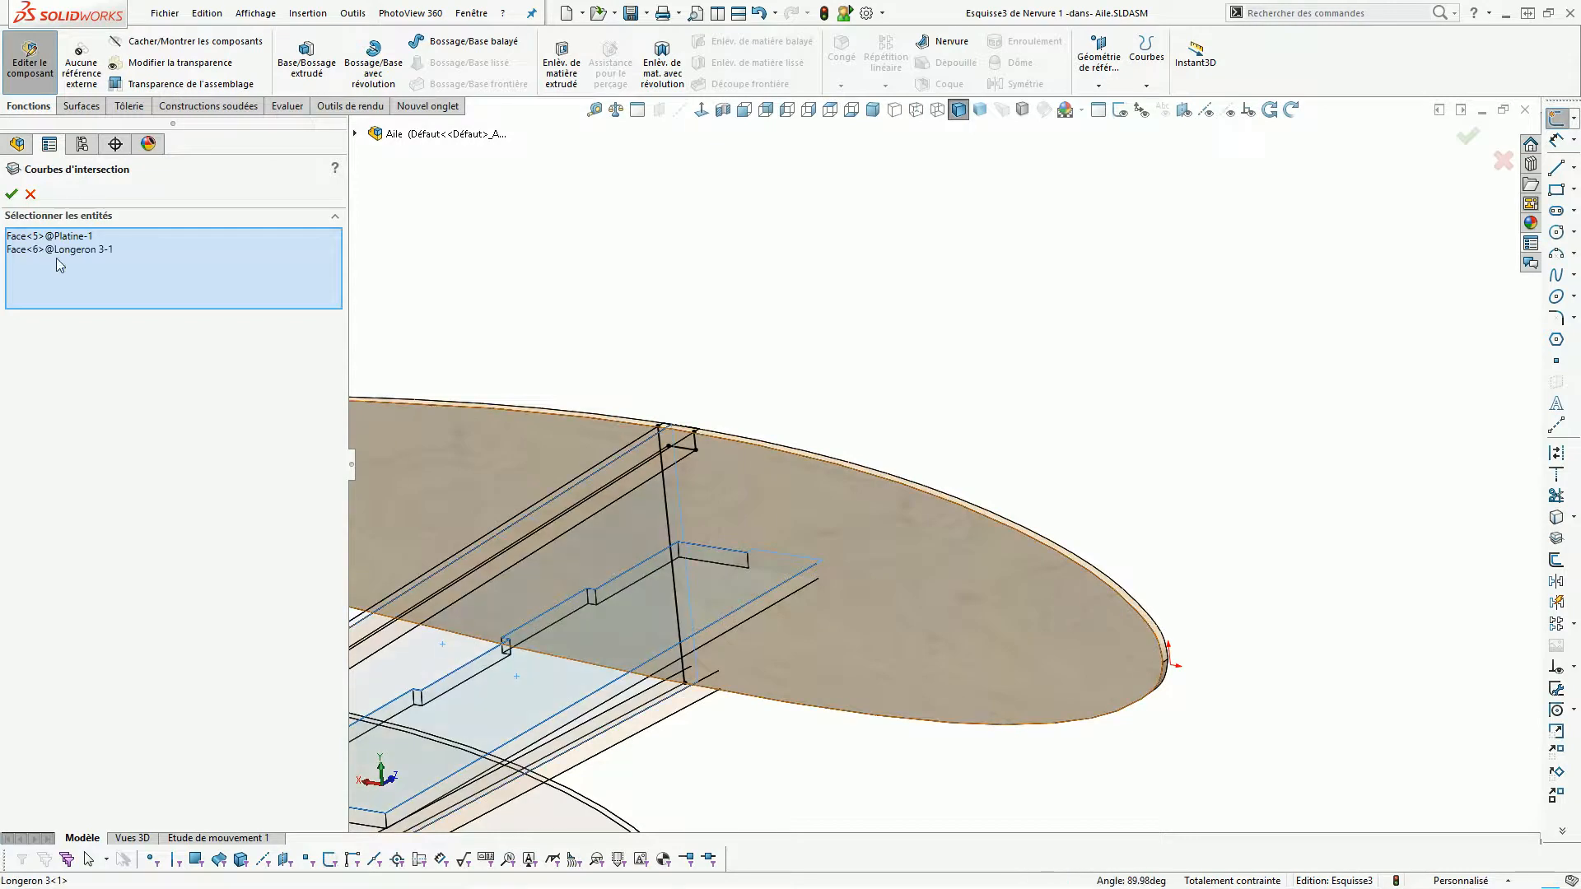
{"action": "left_click", "coordinate": [47, 236]}
{"action": "key", "text": "Delete"}
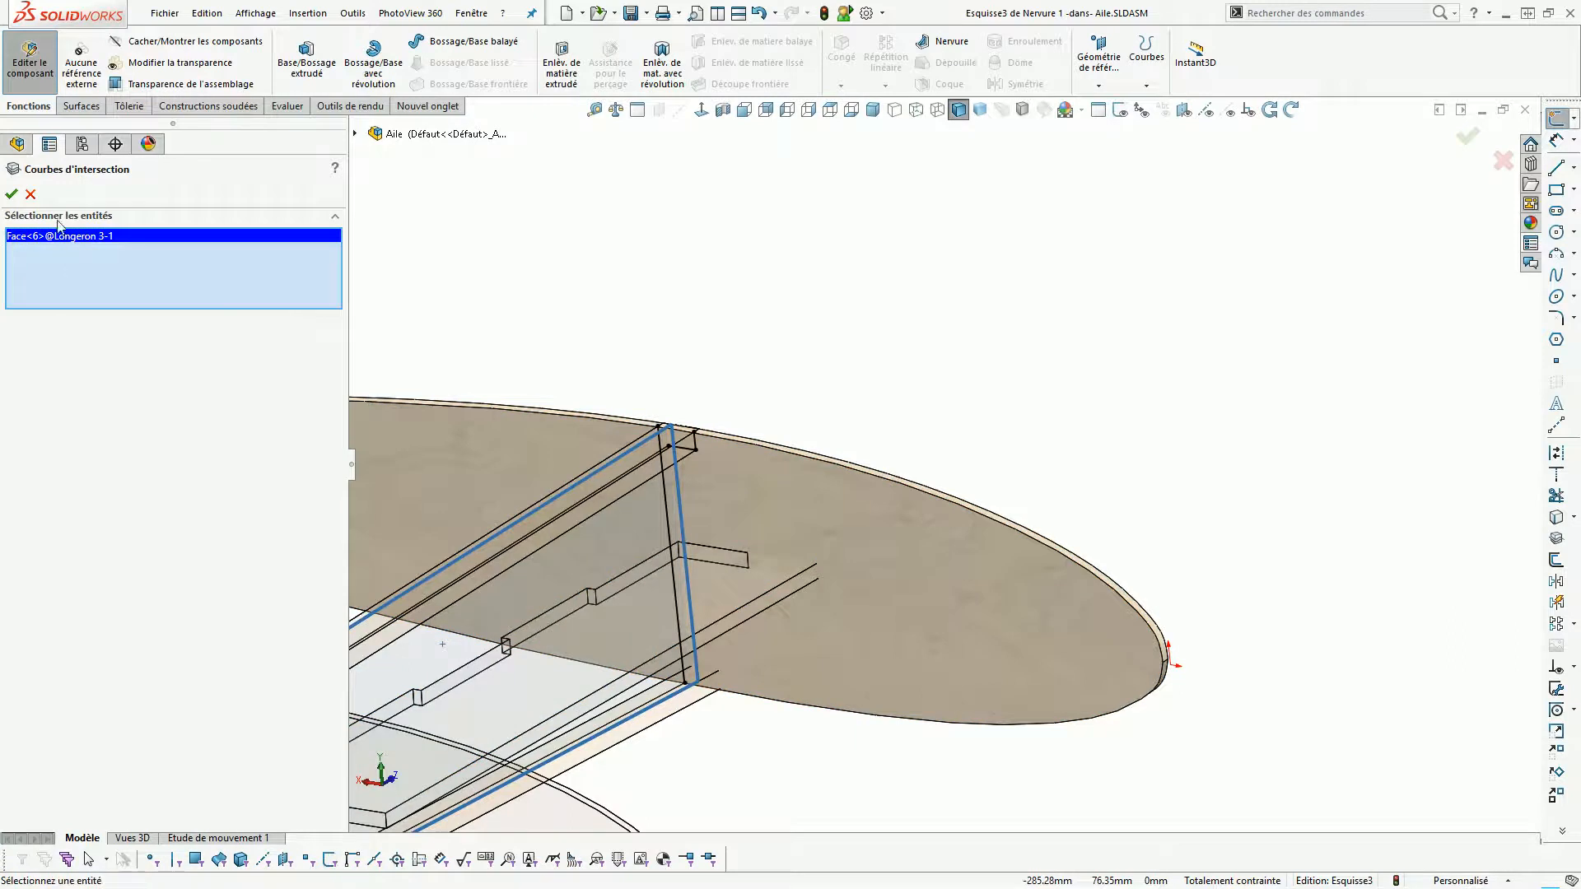
{"action": "key", "text": "Delete"}
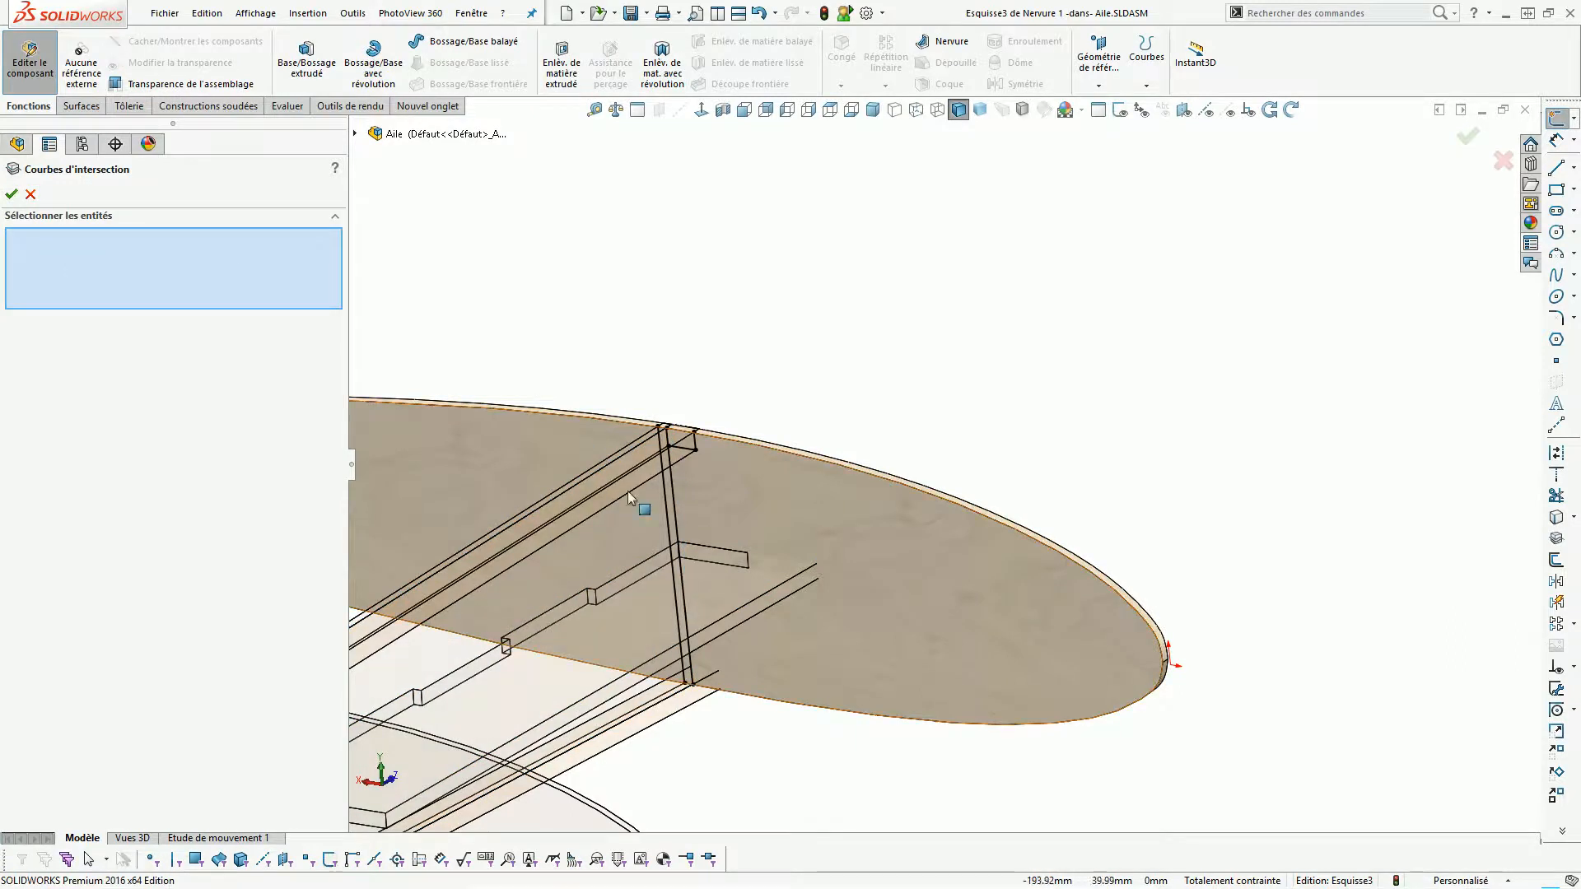
Add intersection curves from the two Longeron 2 faces at the rib's lower edge.
{"action": "middle_click_drag", "start_coordinate": [633, 520], "coordinate": [724, 606]}
{"action": "scroll", "coordinate": [706, 680], "scroll_direction": "up", "scroll_amount": 5}
{"action": "left_click", "coordinate": [730, 674]}
{"action": "left_click", "coordinate": [680, 641]}
{"action": "left_click", "coordinate": [12, 194]}
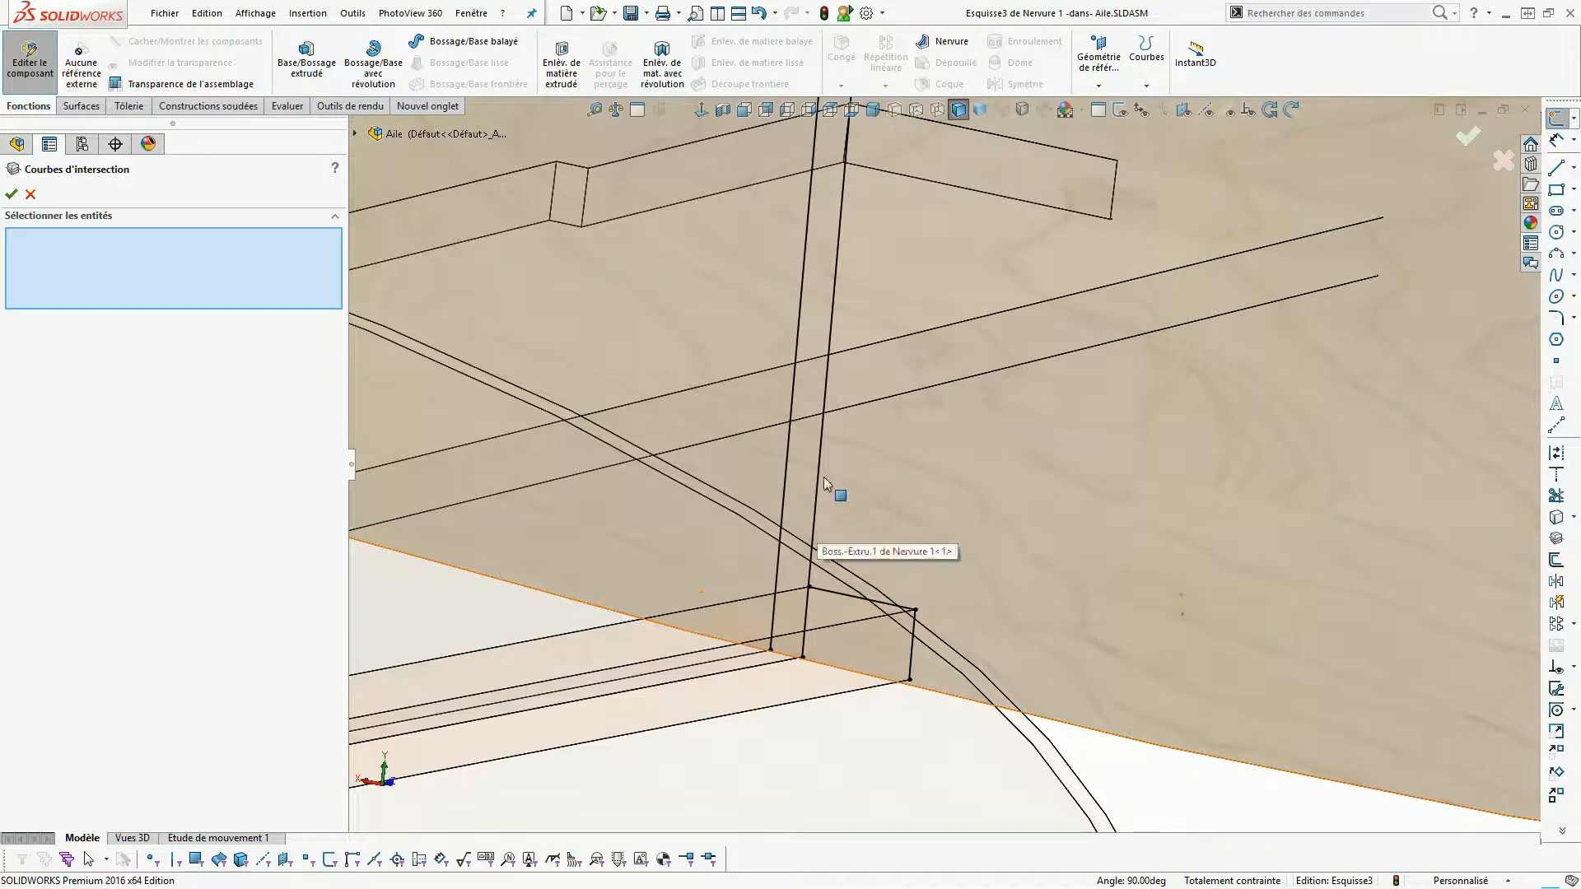
Display the assembly with hidden lines visible to work on the Platine tab that passes through Nervure 1.
{"action": "middle_click_drag", "start_coordinate": [813, 501], "coordinate": [802, 550]}
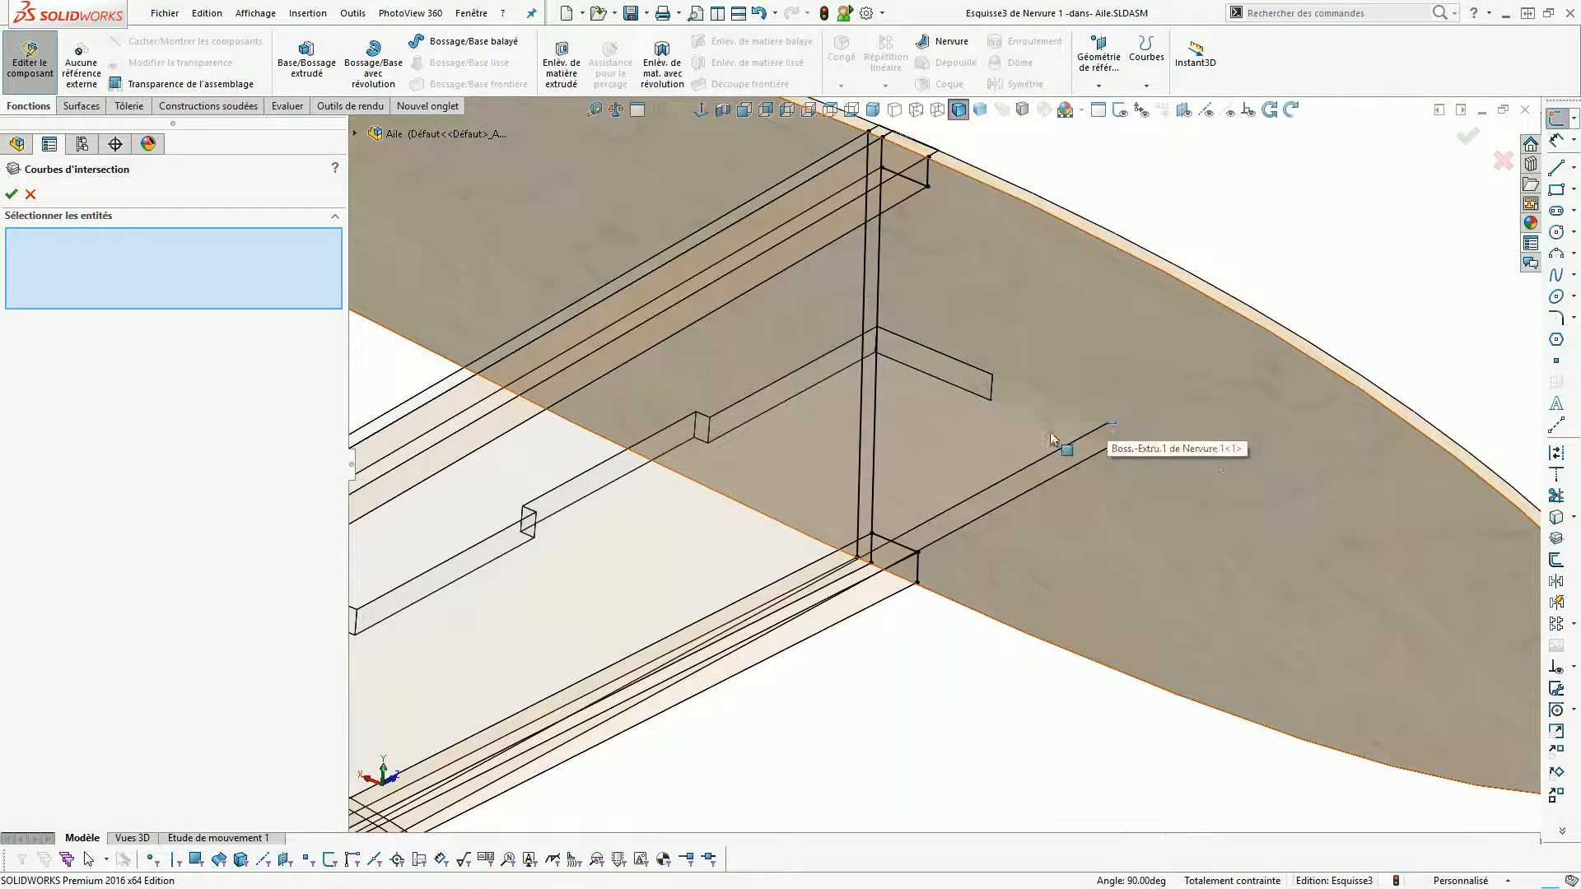
{"action": "middle_click_drag", "start_coordinate": [1008, 379], "coordinate": [840, 395]}
{"action": "scroll", "coordinate": [900, 452], "scroll_direction": "down", "scroll_amount": 4}
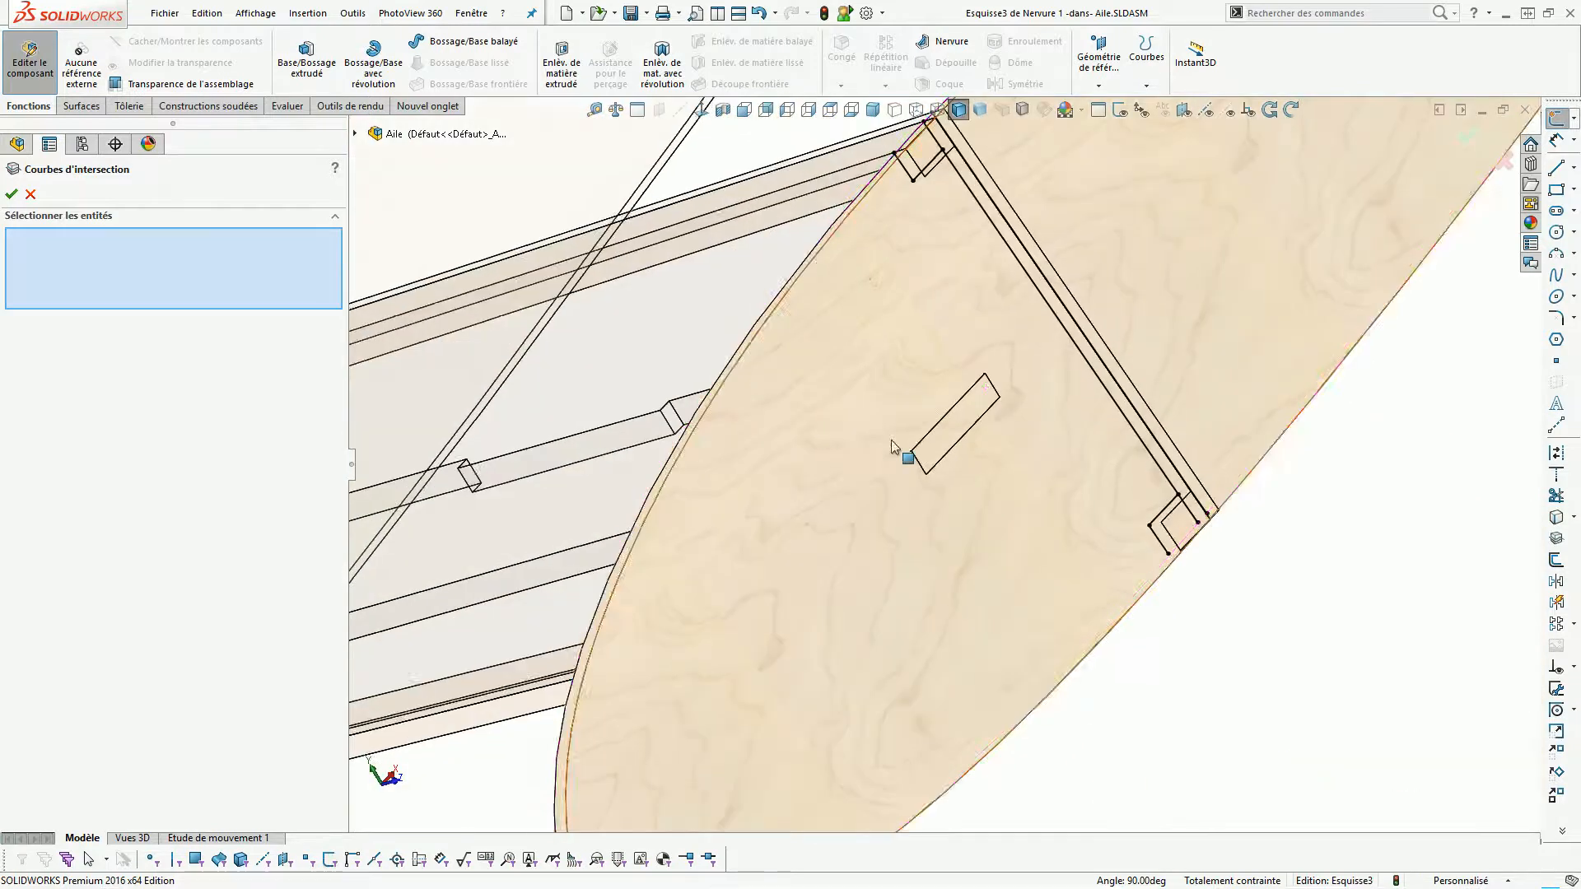
{"action": "left_click", "coordinate": [977, 423]}
{"action": "middle_click_drag", "start_coordinate": [976, 422], "coordinate": [987, 371]}
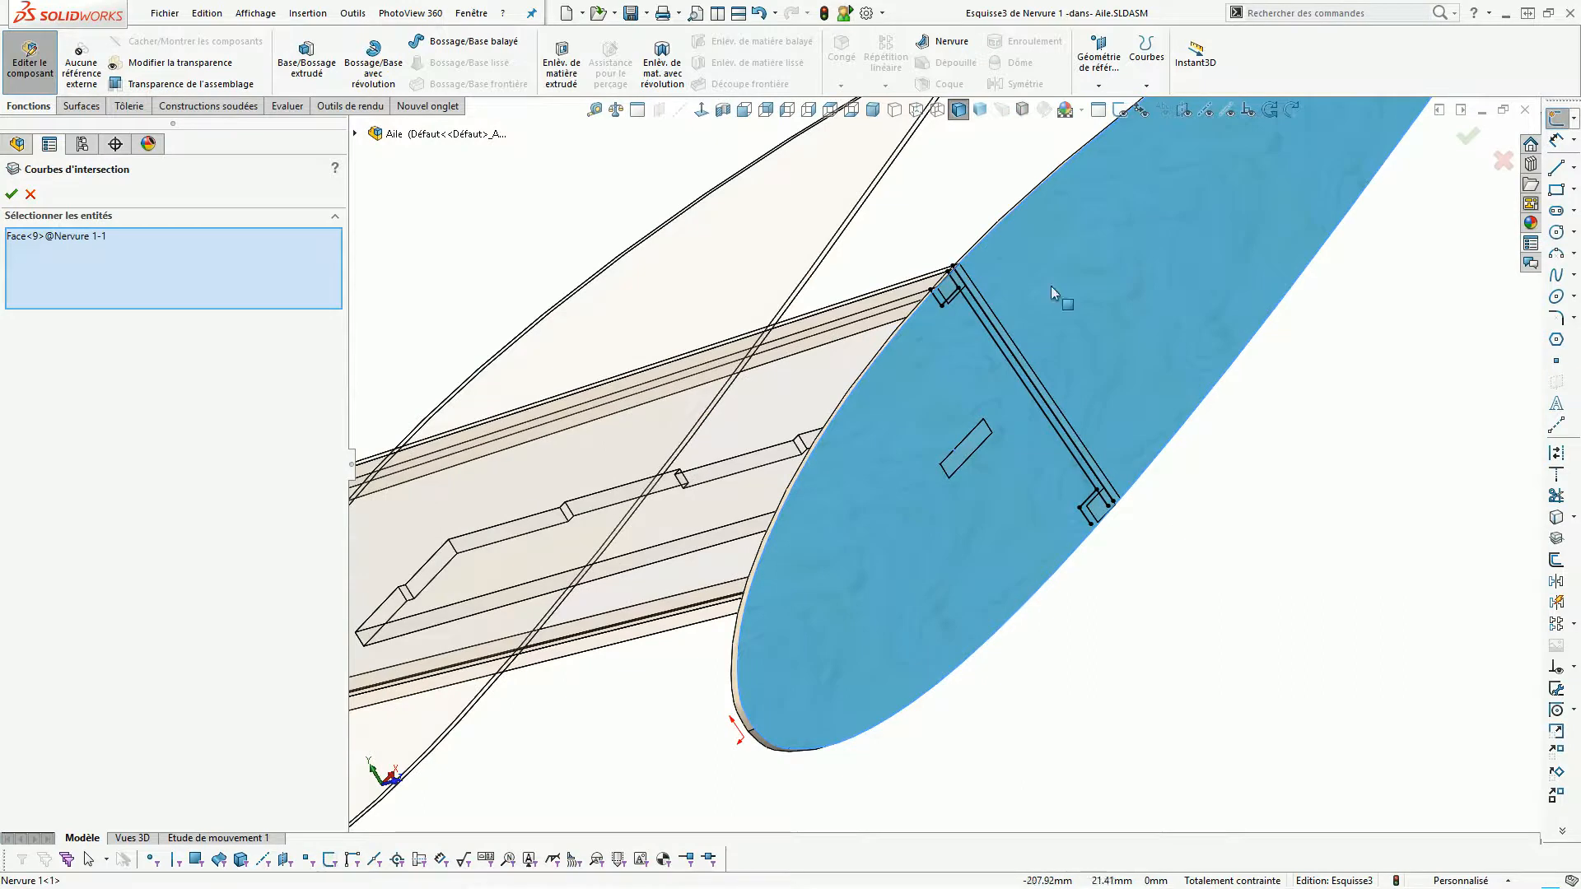
{"action": "left_click", "coordinate": [915, 109]}
{"action": "scroll", "coordinate": [941, 468], "scroll_direction": "down", "scroll_amount": 6}
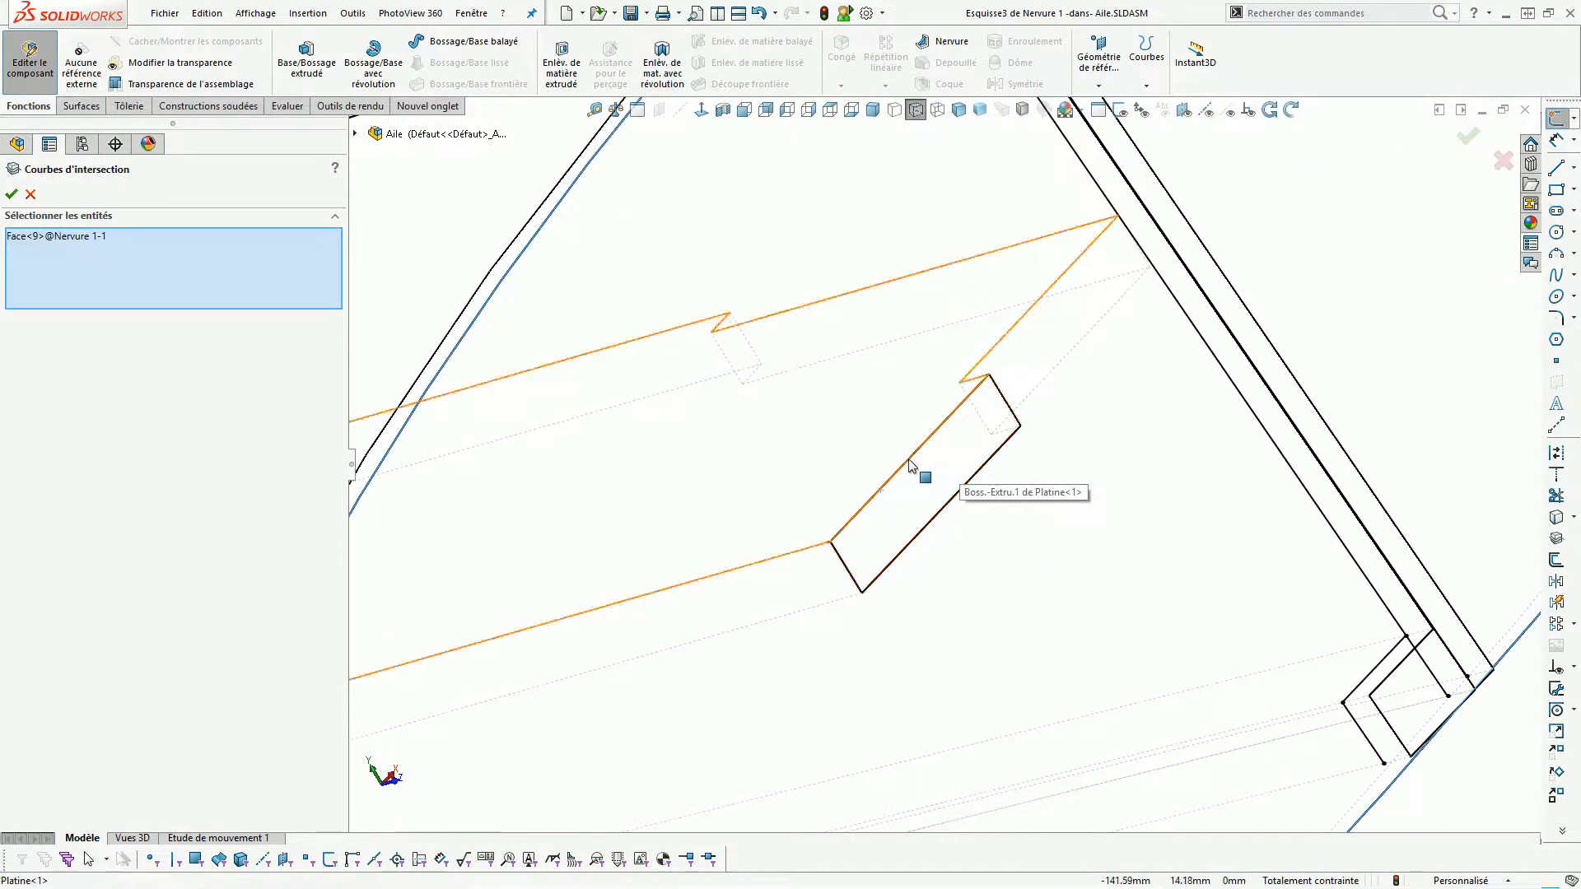
{"action": "left_click", "coordinate": [877, 545]}
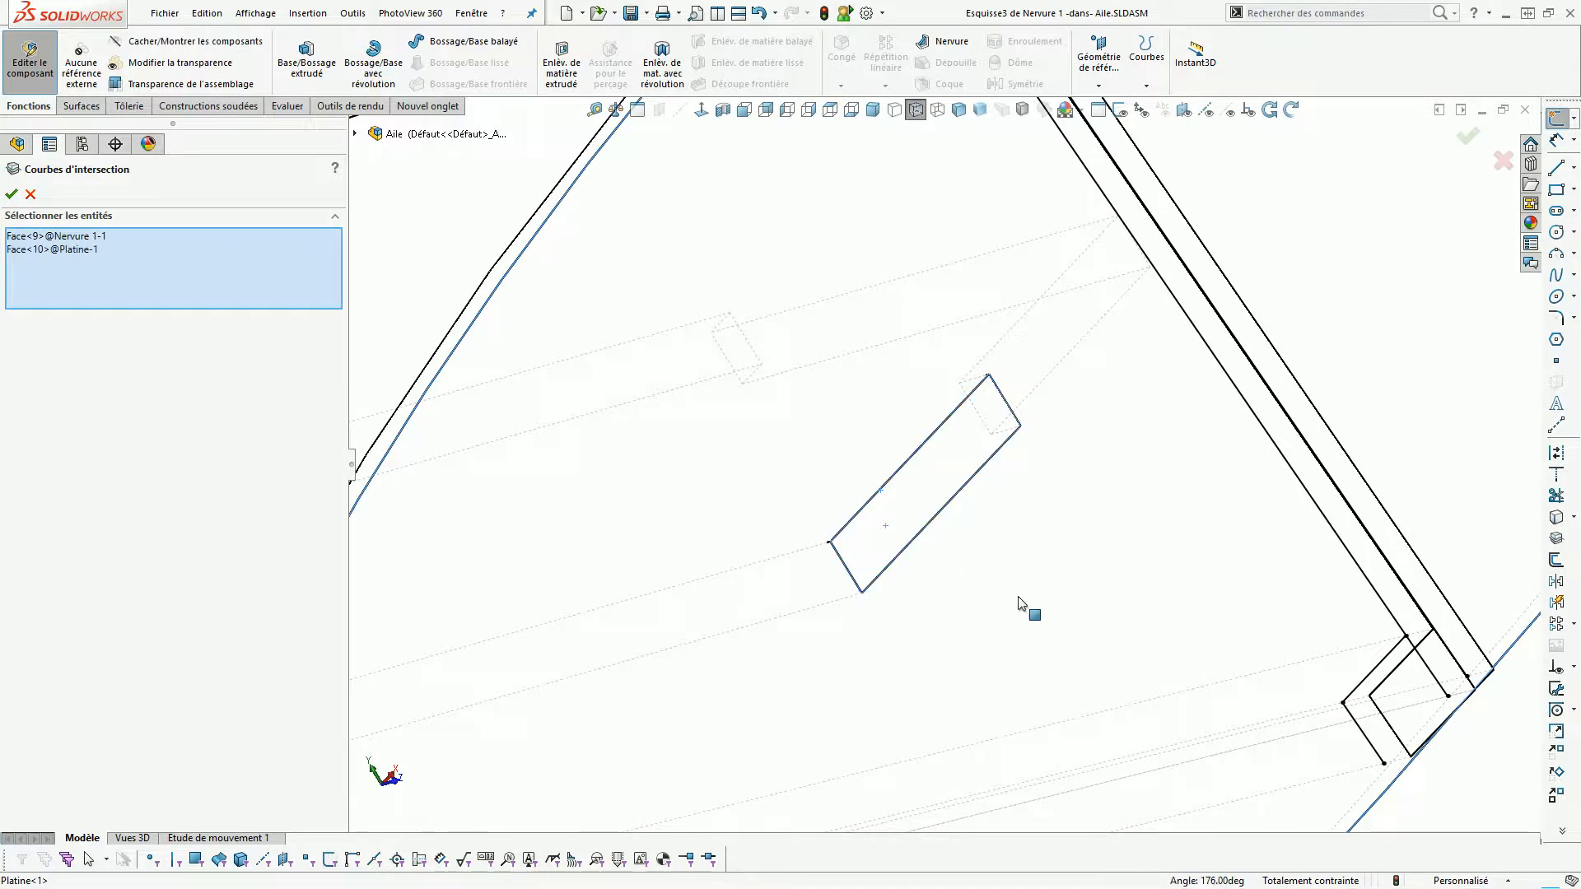
{"action": "left_click", "coordinate": [924, 499]}
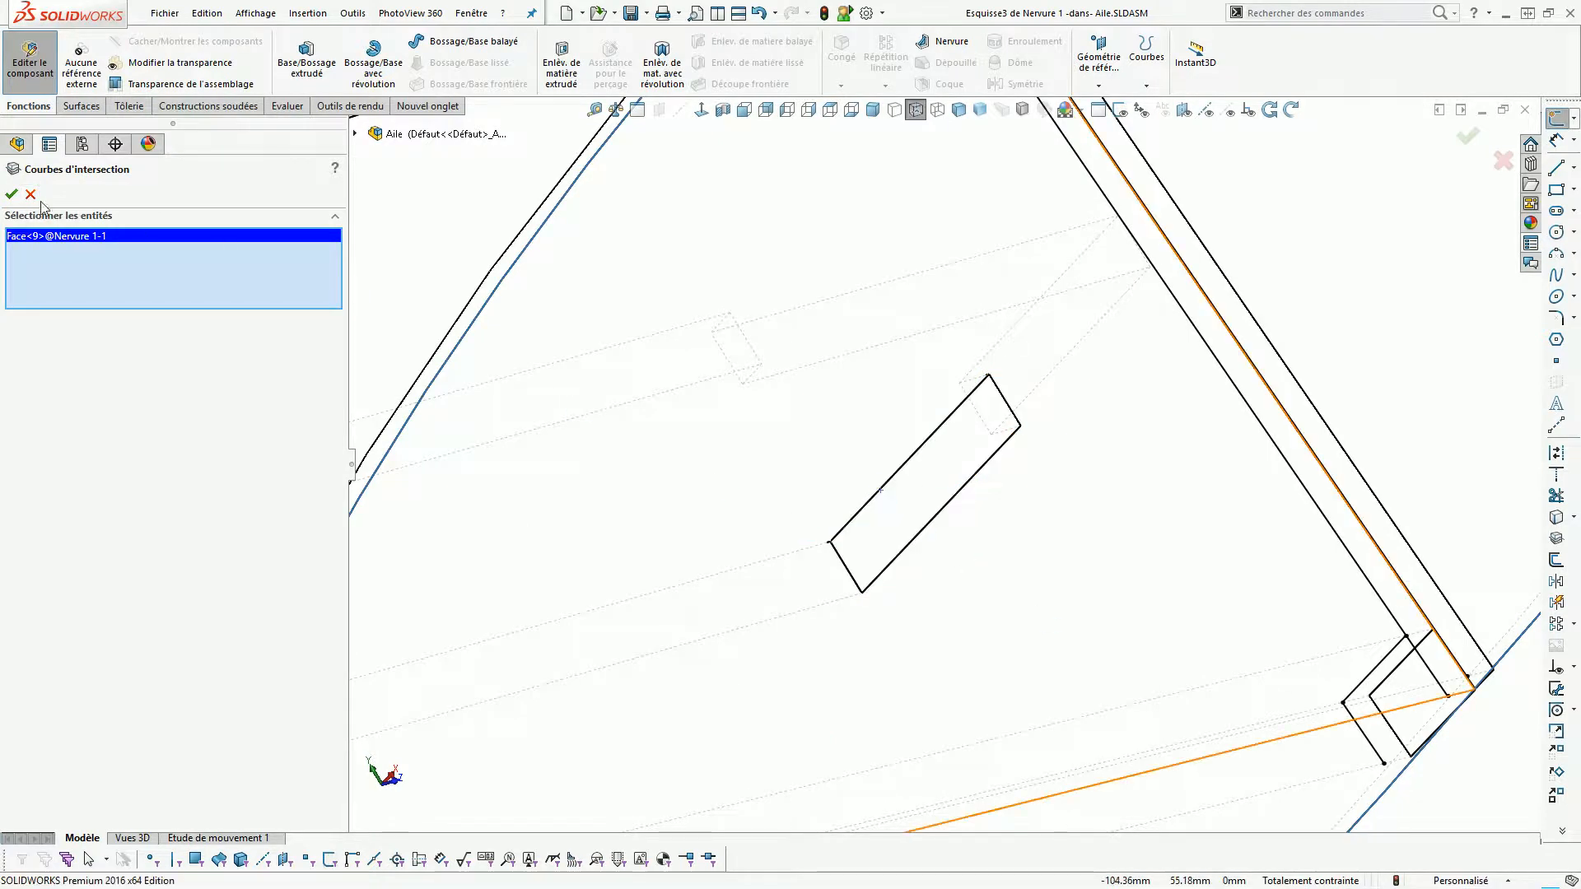
{"action": "left_click", "coordinate": [12, 194]}
Try to convert the edges of the Platine tab's end face into the rib sketch.
{"action": "left_click", "coordinate": [867, 548]}
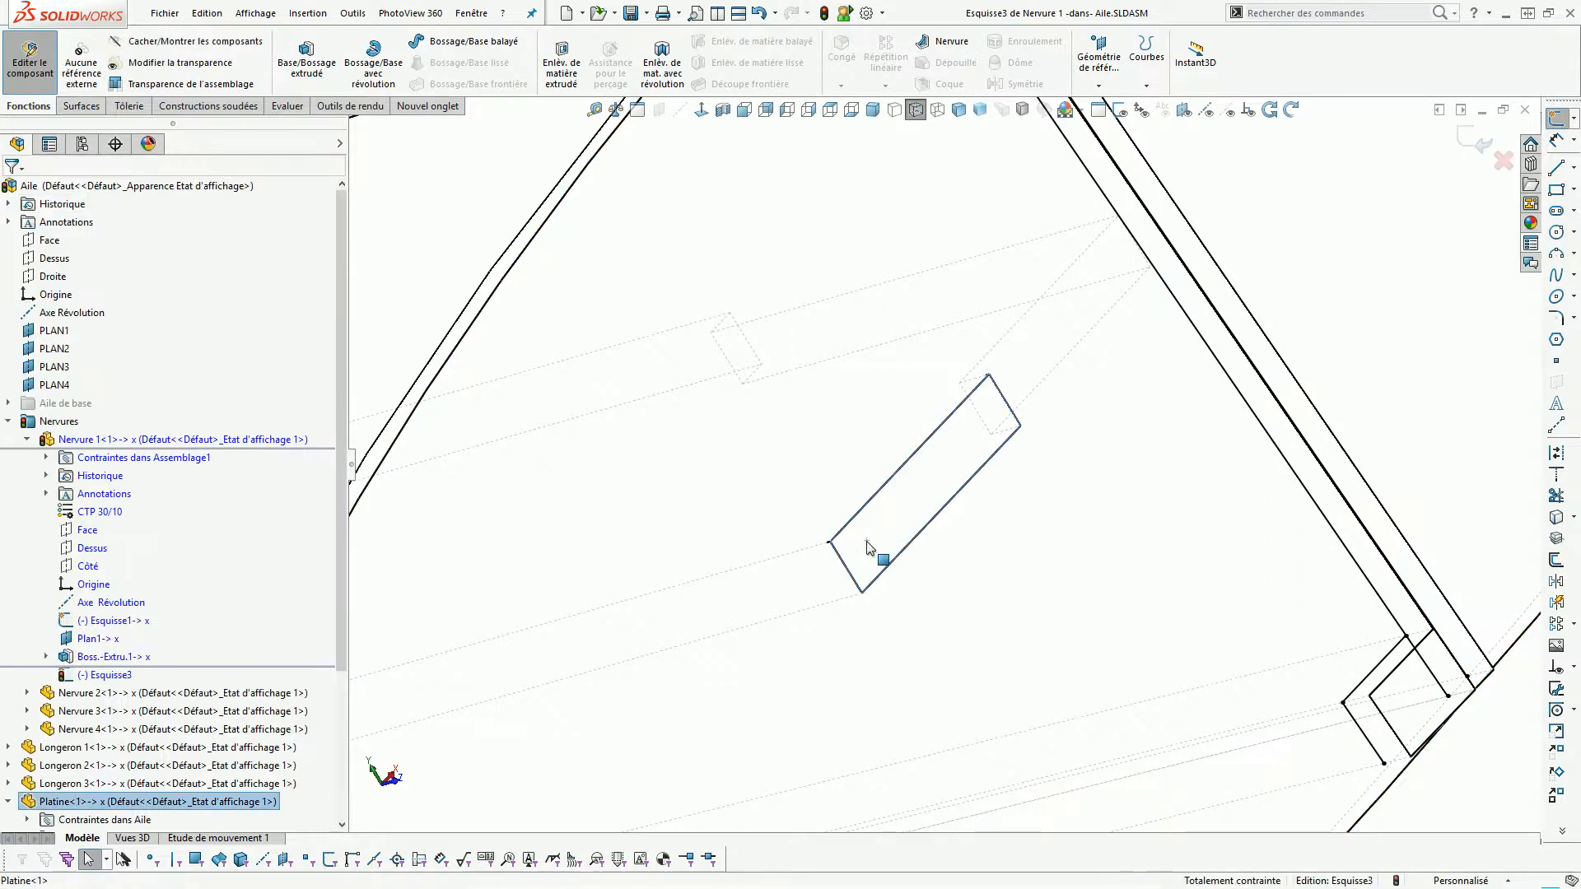
{"action": "left_click", "coordinate": [1558, 521]}
{"action": "scroll", "coordinate": [1059, 525], "scroll_direction": "up", "scroll_amount": 4}
{"action": "mouse_move", "coordinate": [953, 508]}
{"action": "middle_mouse_down"}
{"action": "mouse_move", "coordinate": [1014, 470]}
{"action": "mouse_move", "coordinate": [1027, 353]}
{"action": "mouse_move", "coordinate": [1023, 392]}
{"action": "mouse_move", "coordinate": [1057, 399]}
{"action": "mouse_move", "coordinate": [1073, 373]}
{"action": "mouse_move", "coordinate": [1098, 466]}
{"action": "middle_mouse_up"}
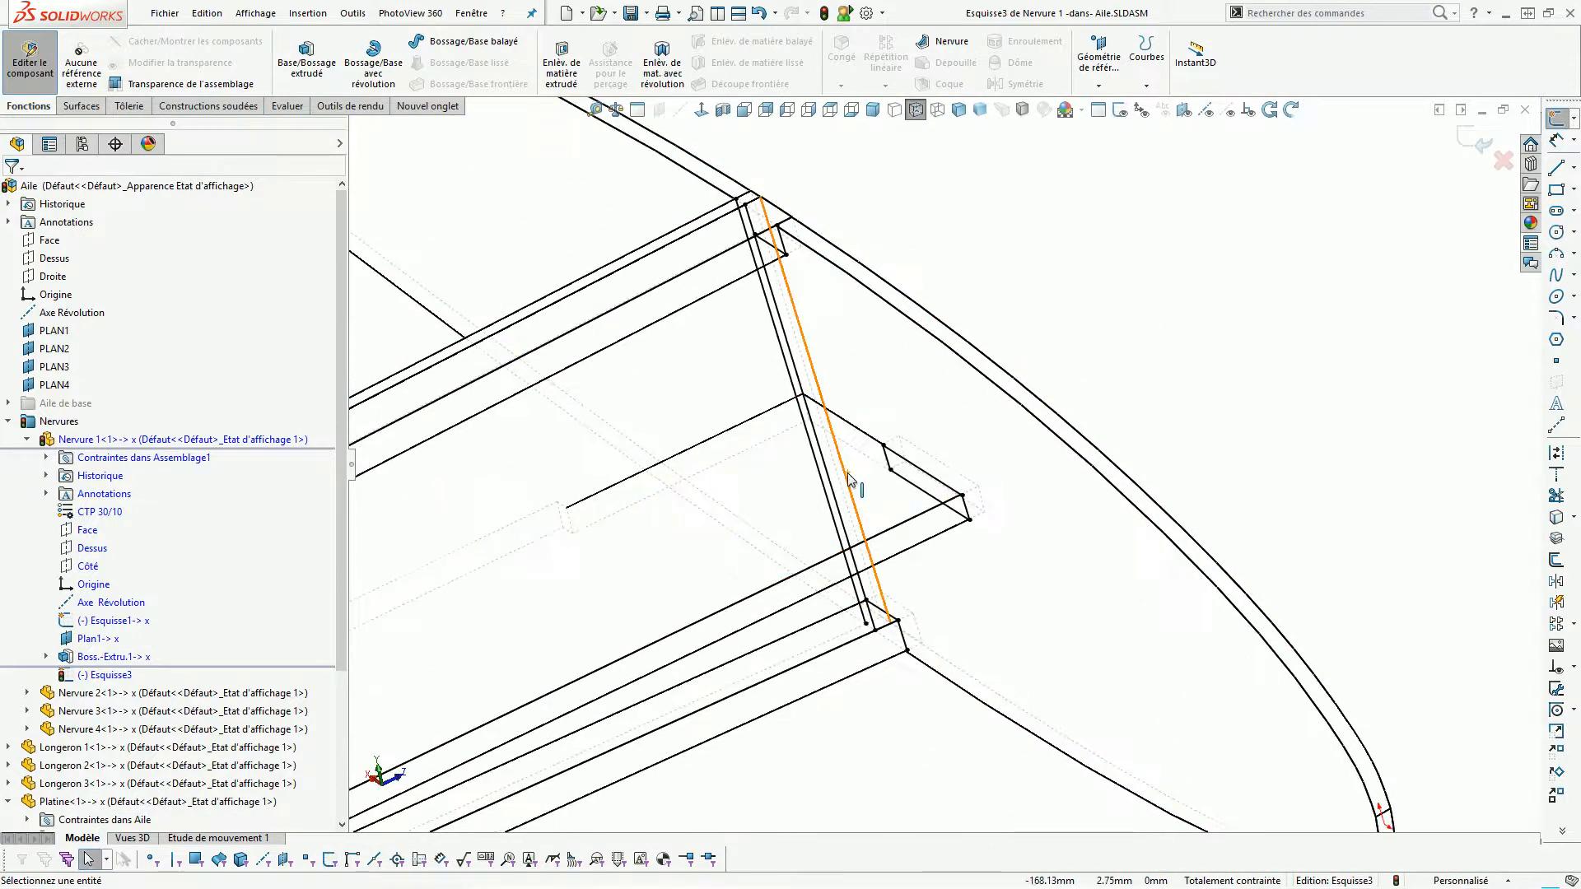
{"action": "key", "text": "ctrl+z"}
Add intersection curves to the rib sketch from the Platine's upper face, lower face and long edge face.
{"action": "scroll", "coordinate": [921, 524], "scroll_direction": "down", "scroll_amount": 4}
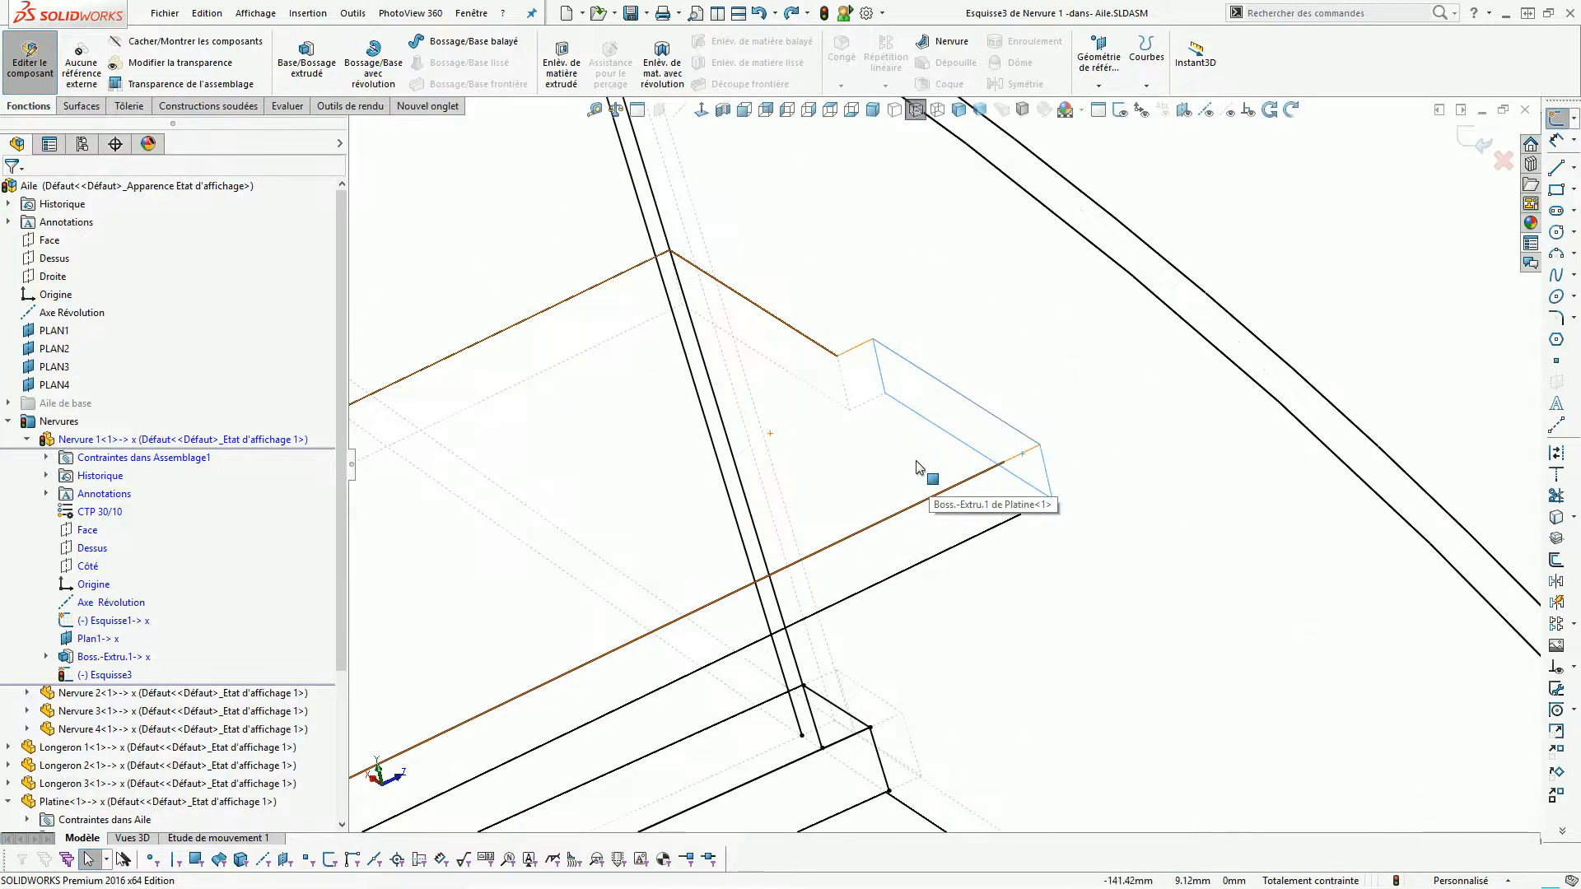
{"action": "scroll", "coordinate": [897, 453], "scroll_direction": "up", "scroll_amount": 4}
{"action": "left_click", "coordinate": [906, 352]}
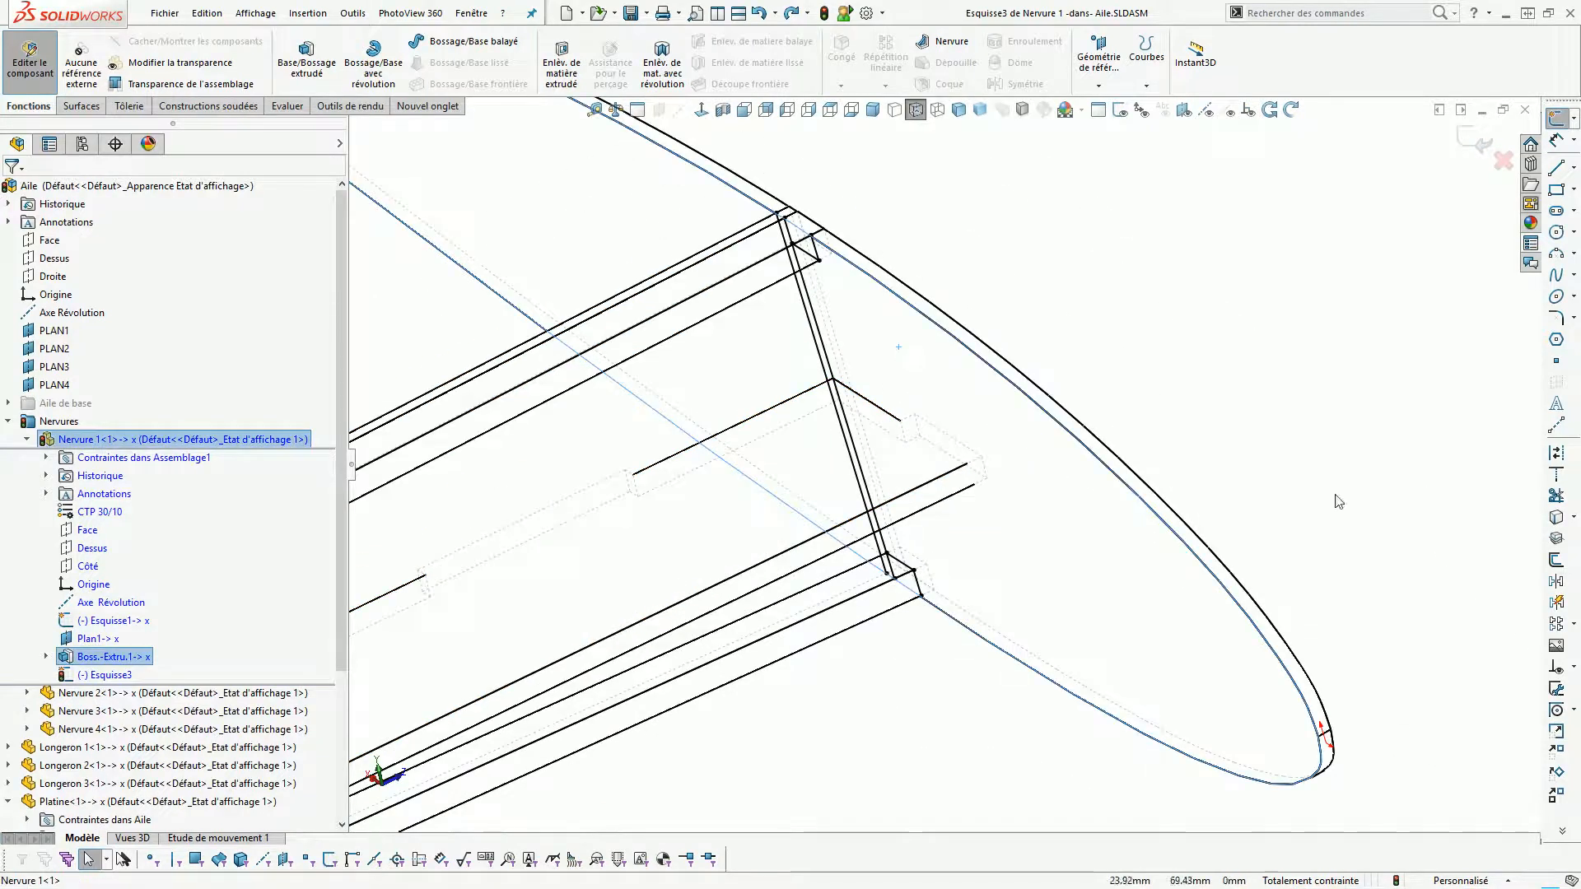
{"action": "left_click", "coordinate": [1555, 540]}
{"action": "left_click", "coordinate": [778, 525]}
{"action": "middle_click_drag", "start_coordinate": [778, 525], "coordinate": [840, 494]}
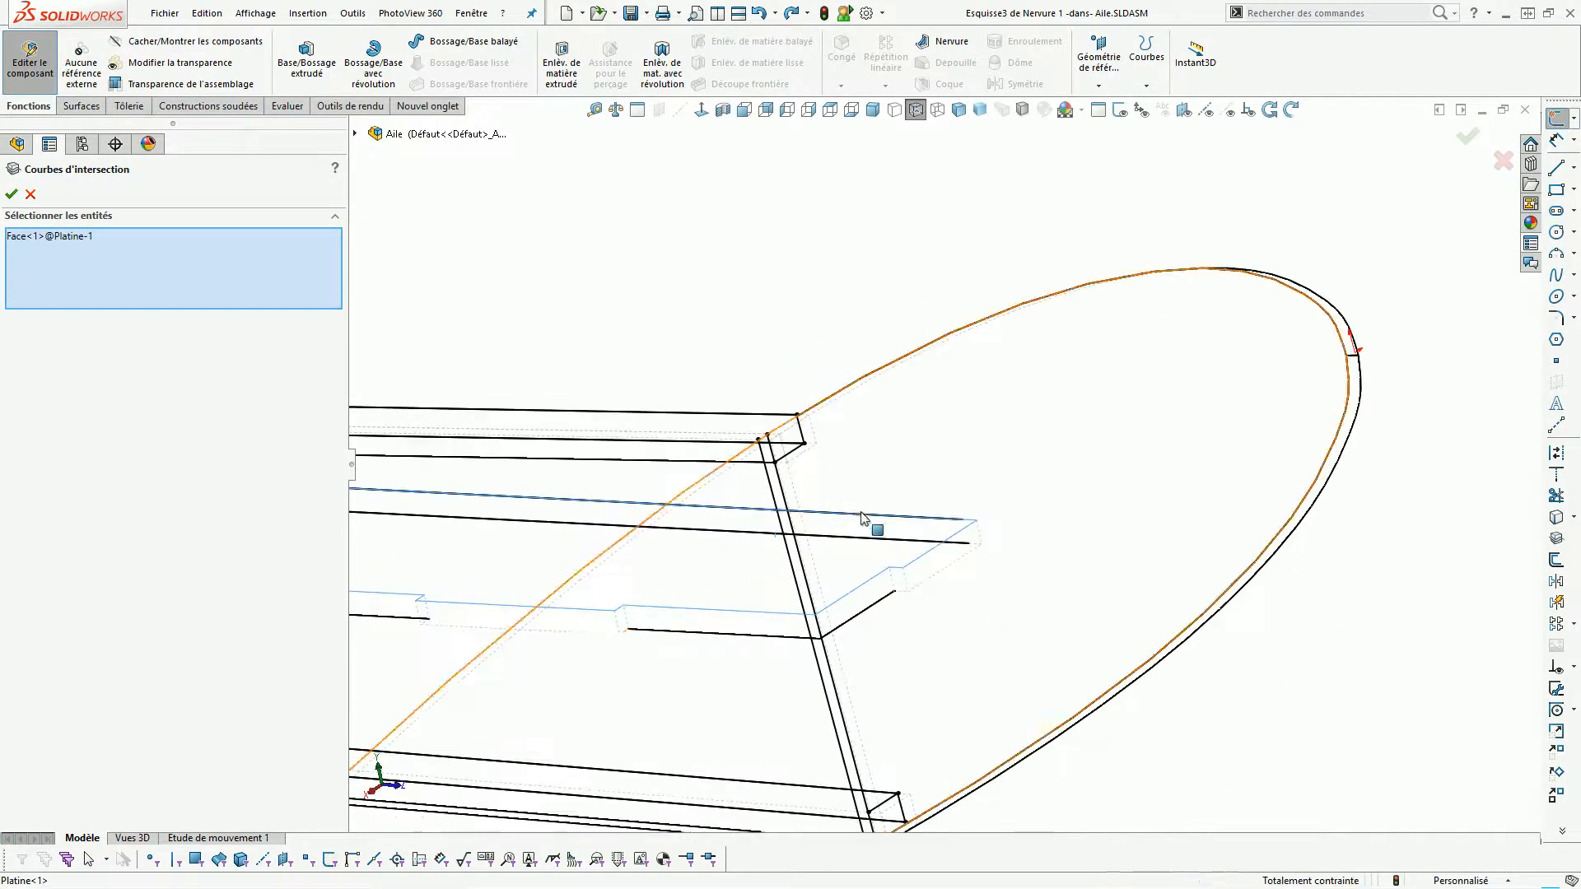
{"action": "left_click", "coordinate": [868, 567]}
{"action": "middle_click_drag", "start_coordinate": [878, 552], "coordinate": [916, 804]}
{"action": "left_click", "coordinate": [840, 638]}
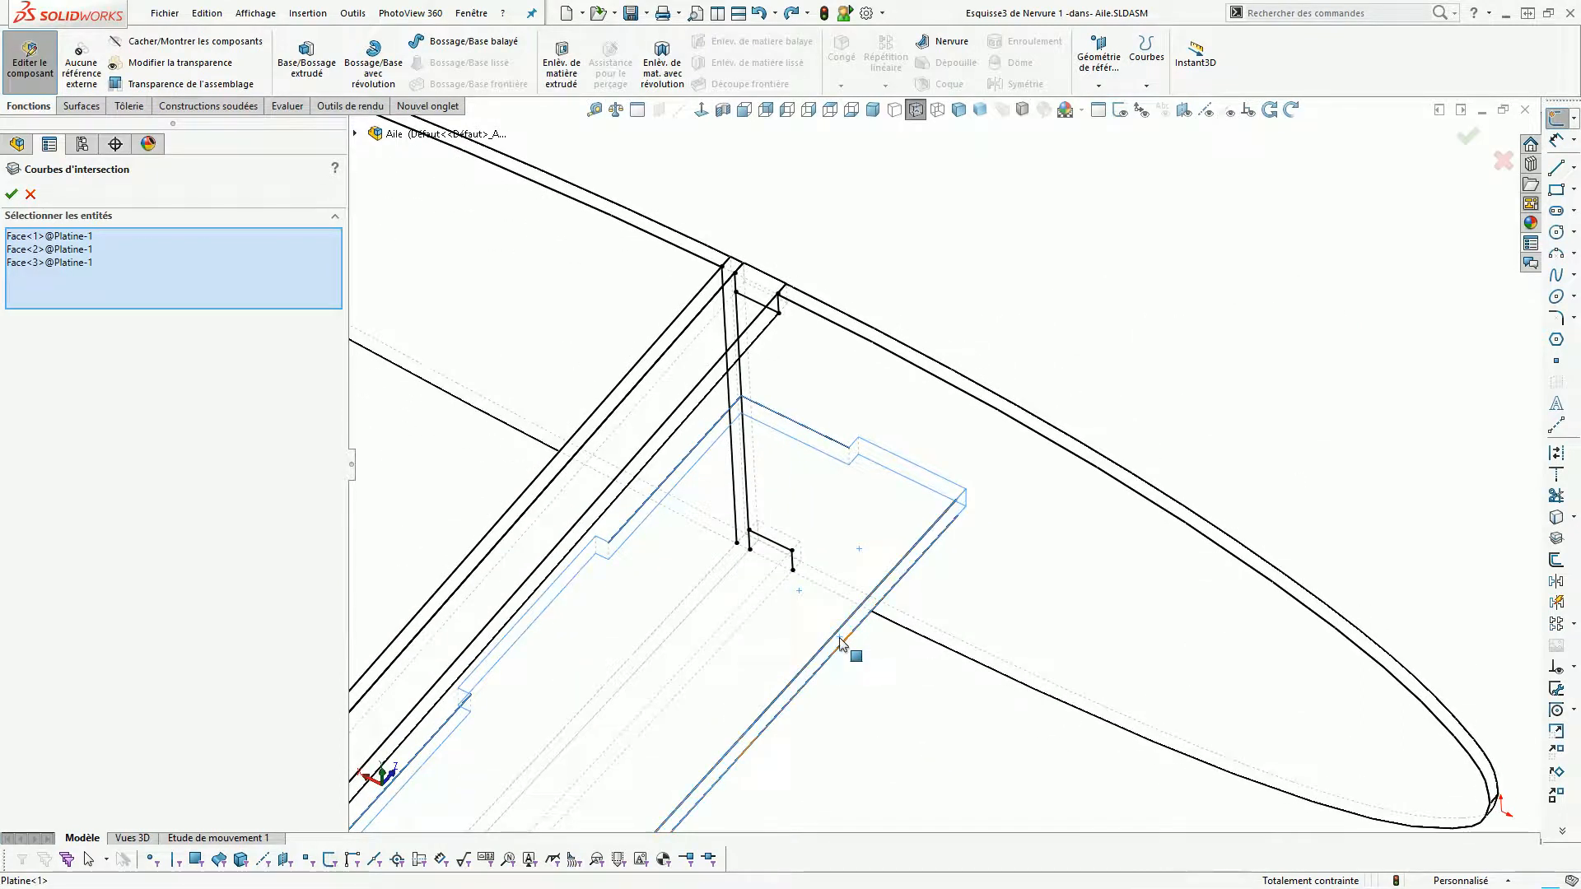
{"action": "left_click", "coordinate": [12, 195]}
Convert the short vertical edge at the Platine notch into a sketch line to close the tab's rectangular outline.
{"action": "scroll", "coordinate": [854, 491], "scroll_direction": "down", "scroll_amount": 6}
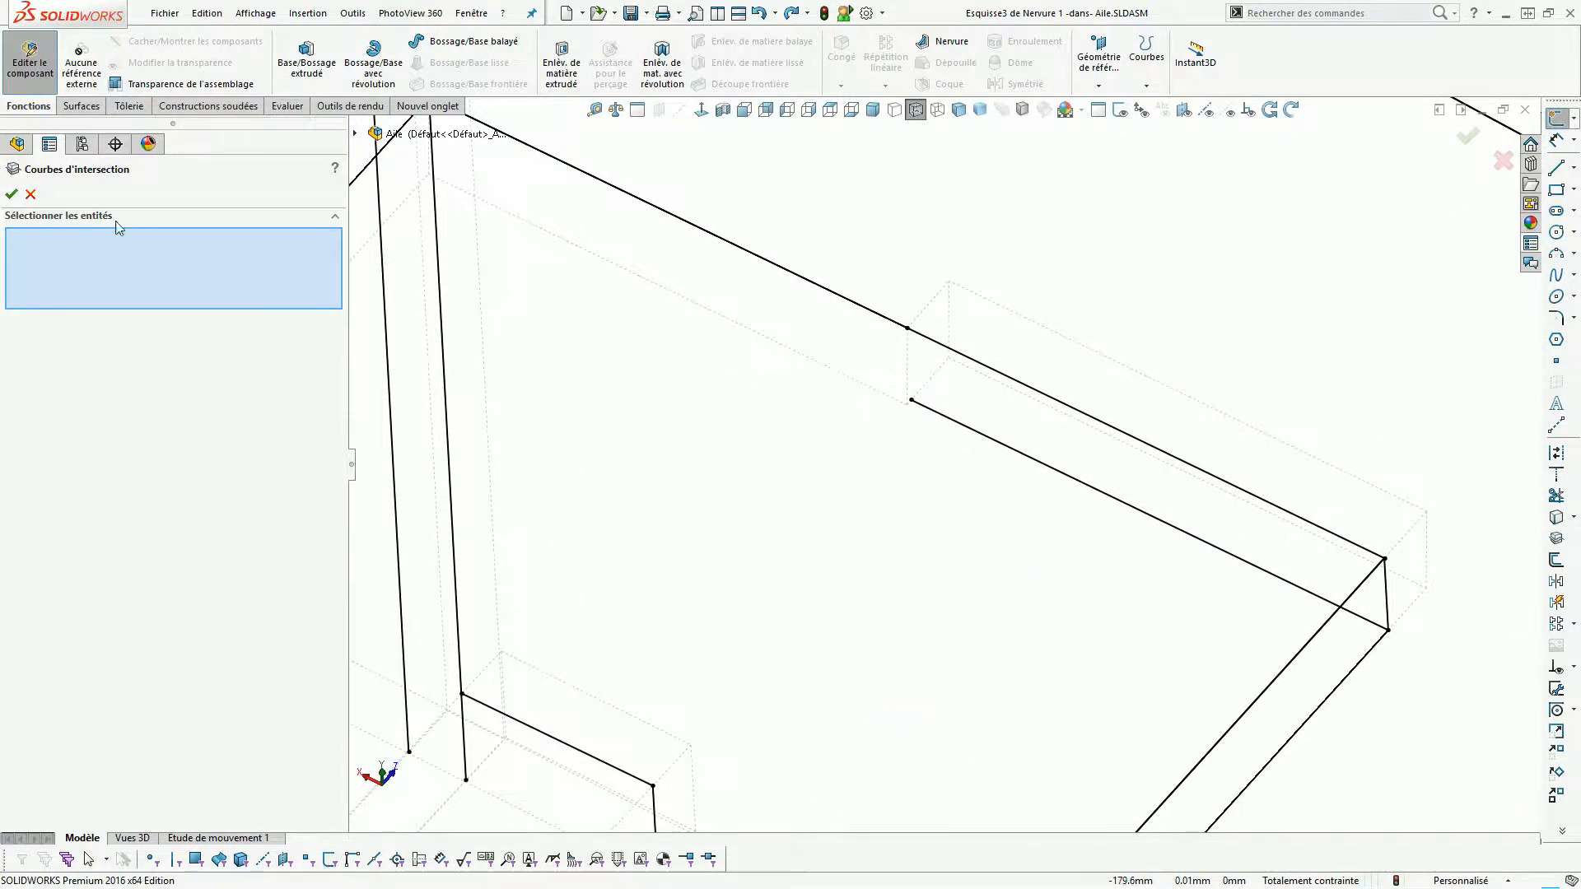
{"action": "left_click", "coordinate": [30, 195]}
{"action": "left_click", "coordinate": [907, 367]}
{"action": "left_click", "coordinate": [1562, 524]}
{"action": "scroll", "coordinate": [945, 463], "scroll_direction": "up", "scroll_amount": 10}
{"action": "middle_click_drag", "start_coordinate": [937, 471], "coordinate": [939, 417]}
Leave in-place editing with the display set back to shaded with edges, and open the Nervure 1 part separately.
{"action": "left_click", "coordinate": [1472, 145]}
{"action": "left_click", "coordinate": [1487, 150]}
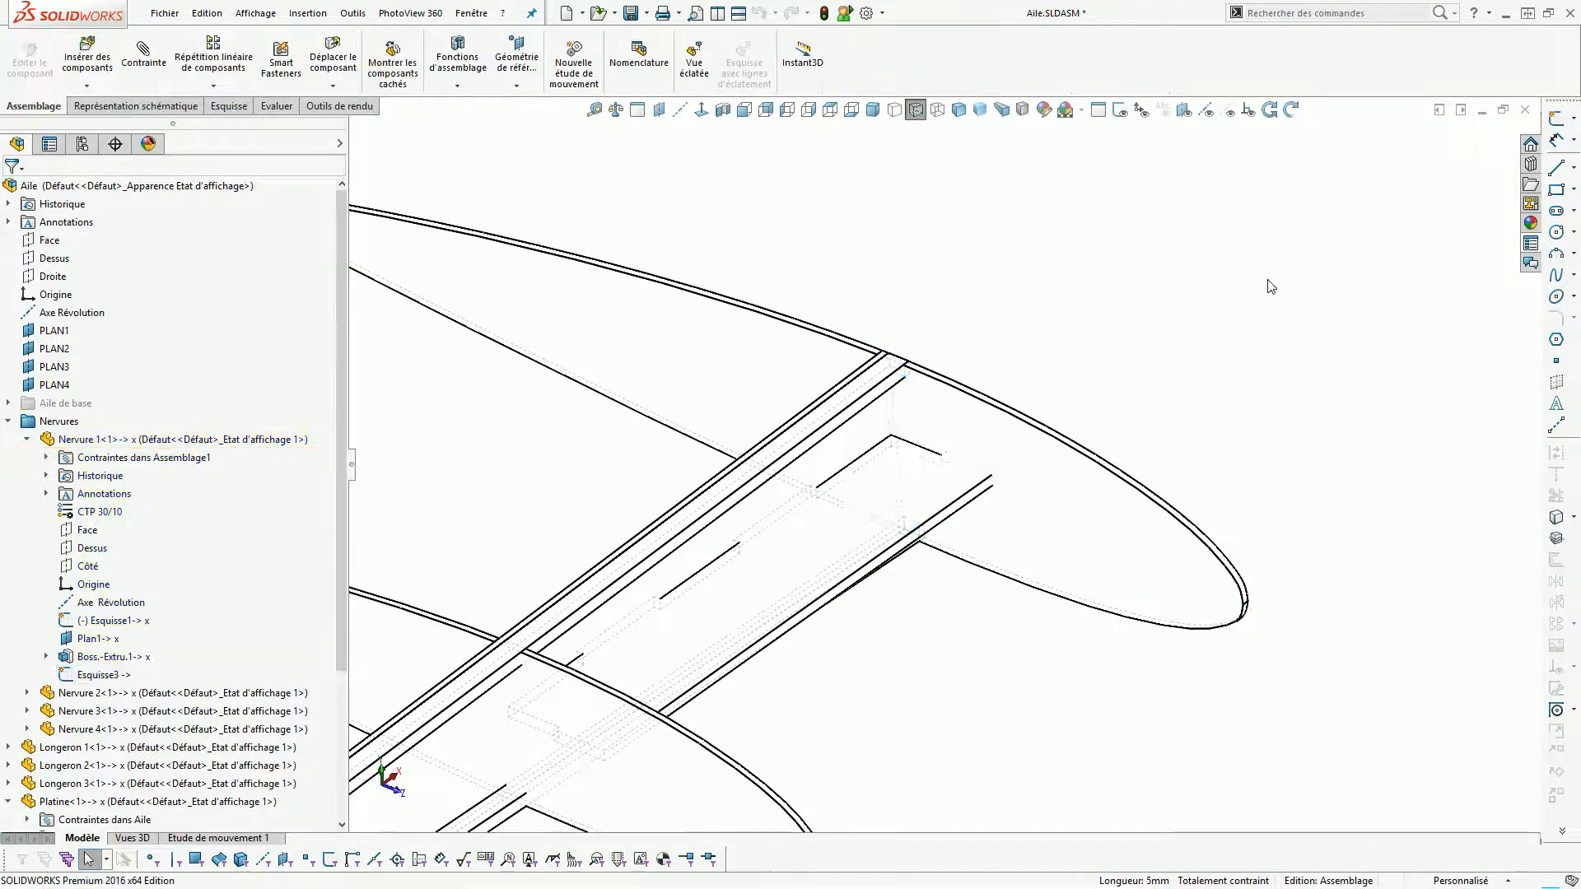
{"action": "left_click", "coordinate": [958, 110]}
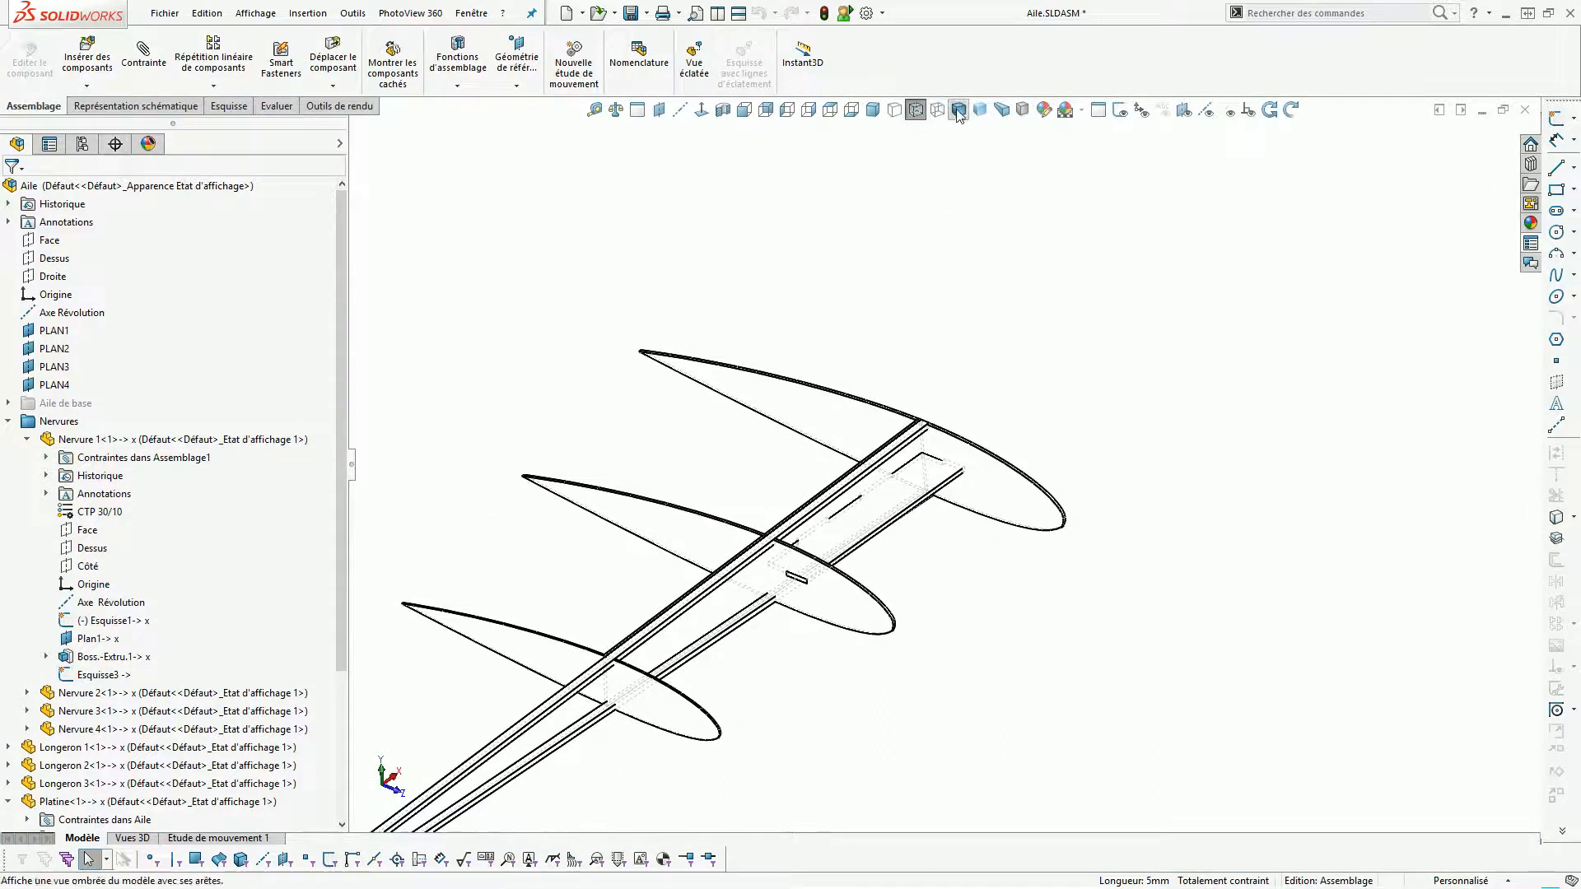
{"action": "left_click", "coordinate": [991, 509]}
{"action": "left_click", "coordinate": [1035, 408]}
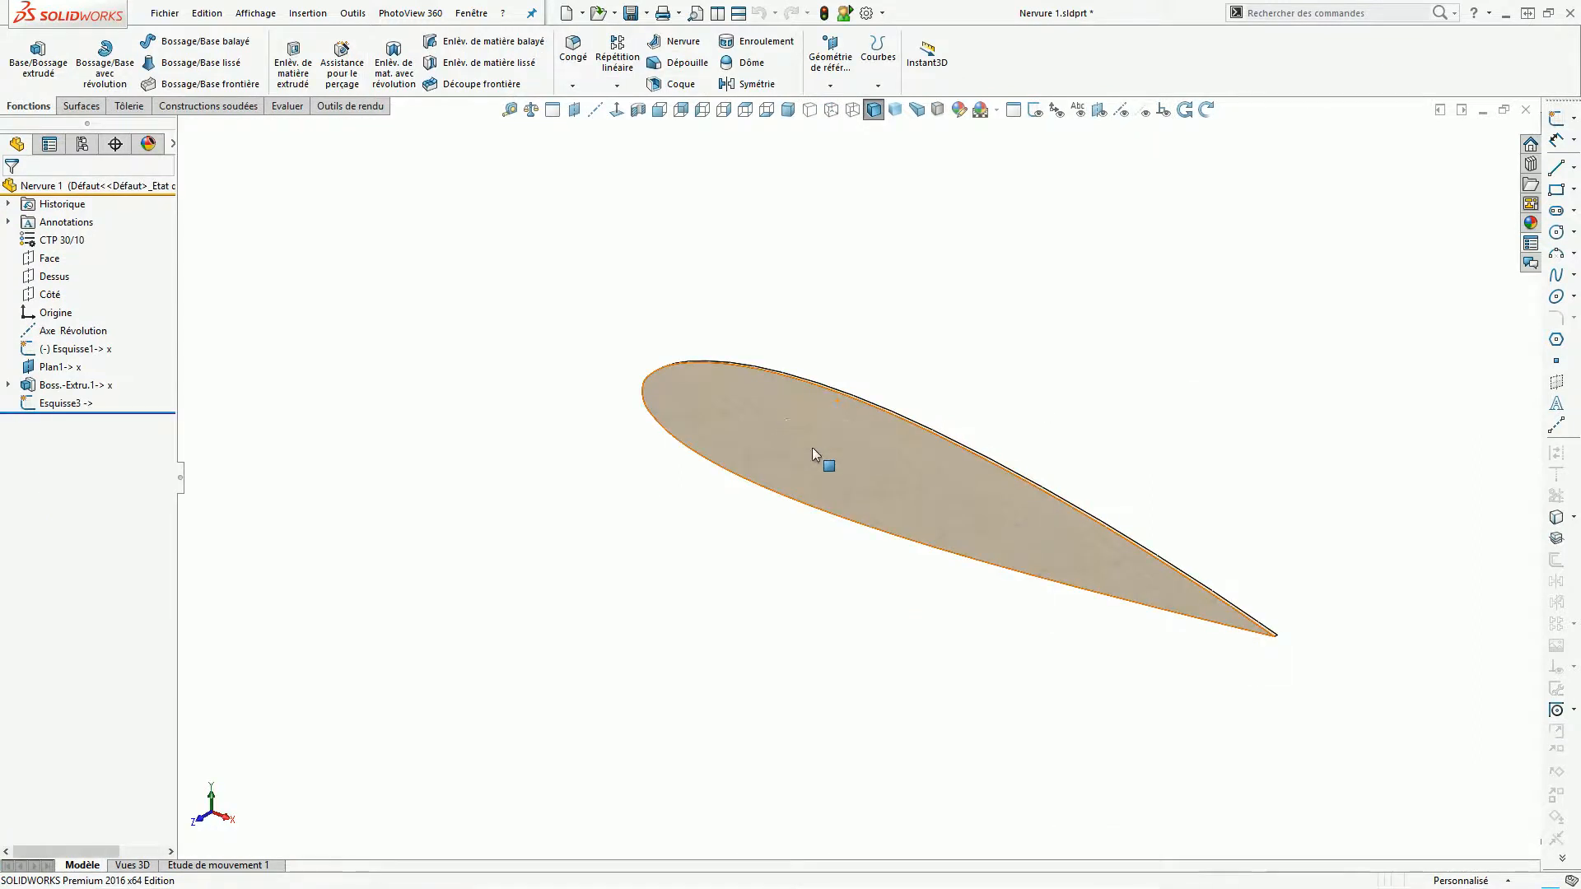
Break all external references of the intersection sketch Esquisse3 in Nervure 1.
{"action": "middle_click_drag", "start_coordinate": [798, 437], "coordinate": [897, 443]}
{"action": "scroll", "coordinate": [191, 475], "scroll_direction": "down", "scroll_amount": 2}
{"action": "right_click", "coordinate": [86, 405]}
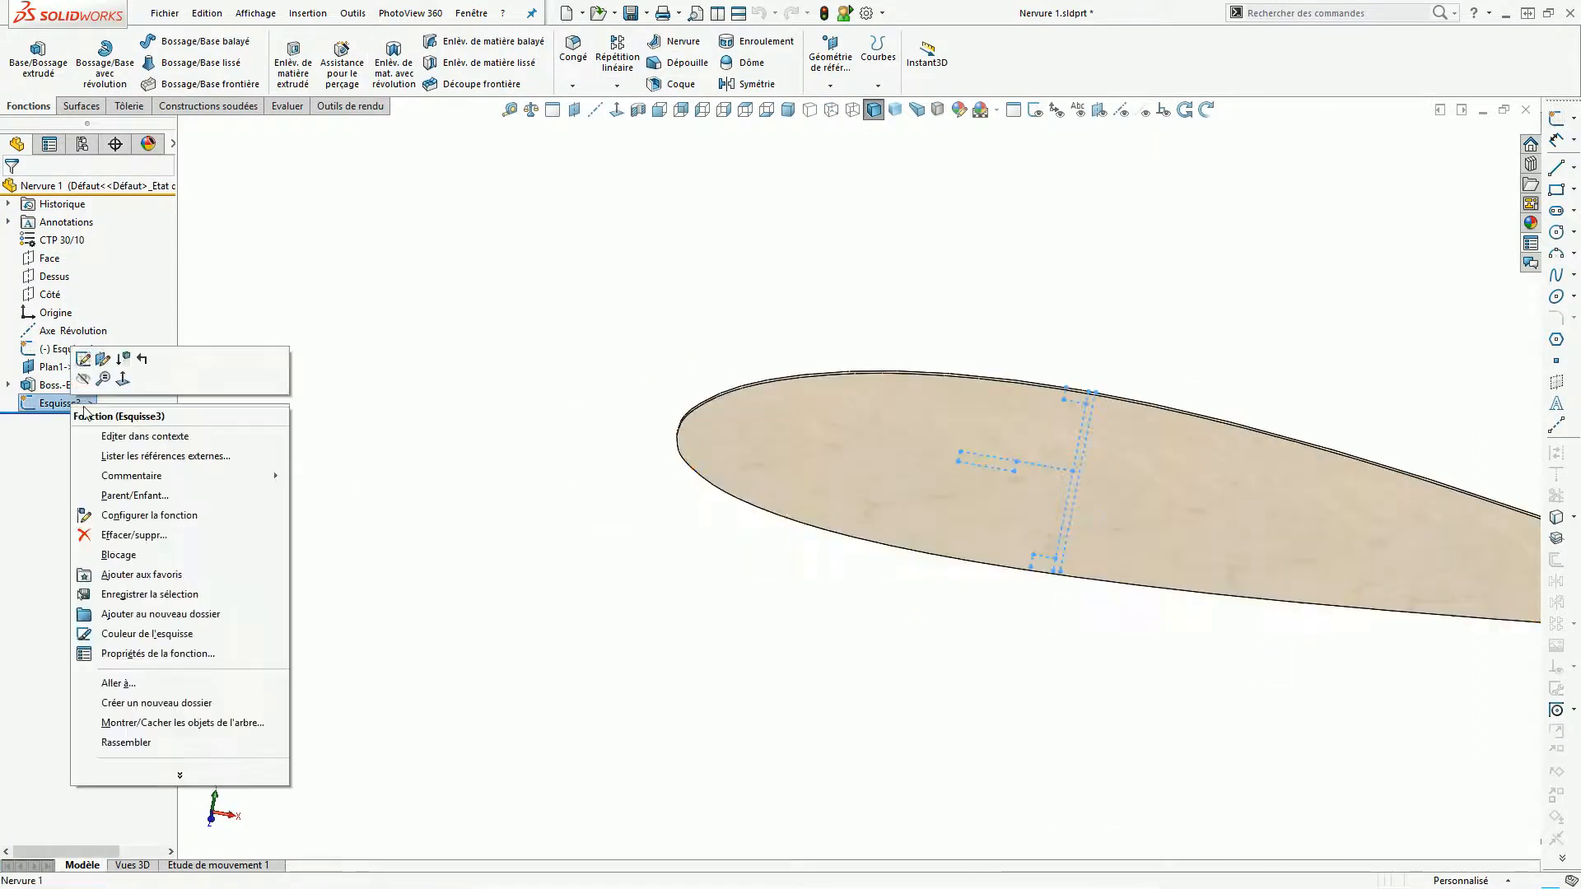
{"action": "left_click", "coordinate": [132, 452]}
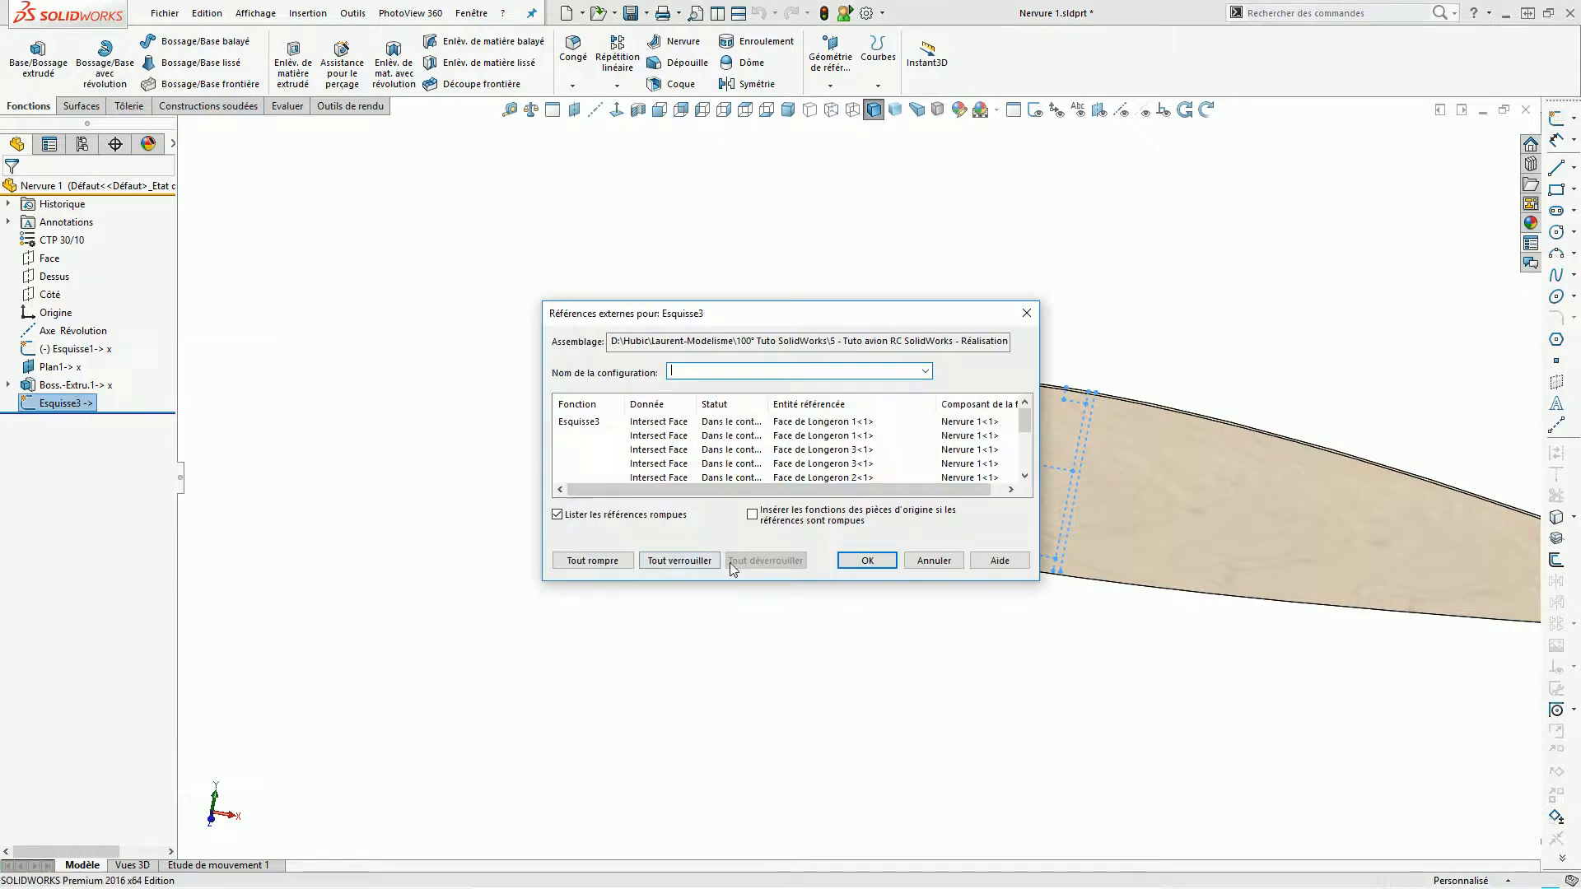
{"action": "left_click", "coordinate": [602, 566]}
{"action": "left_click", "coordinate": [834, 487]}
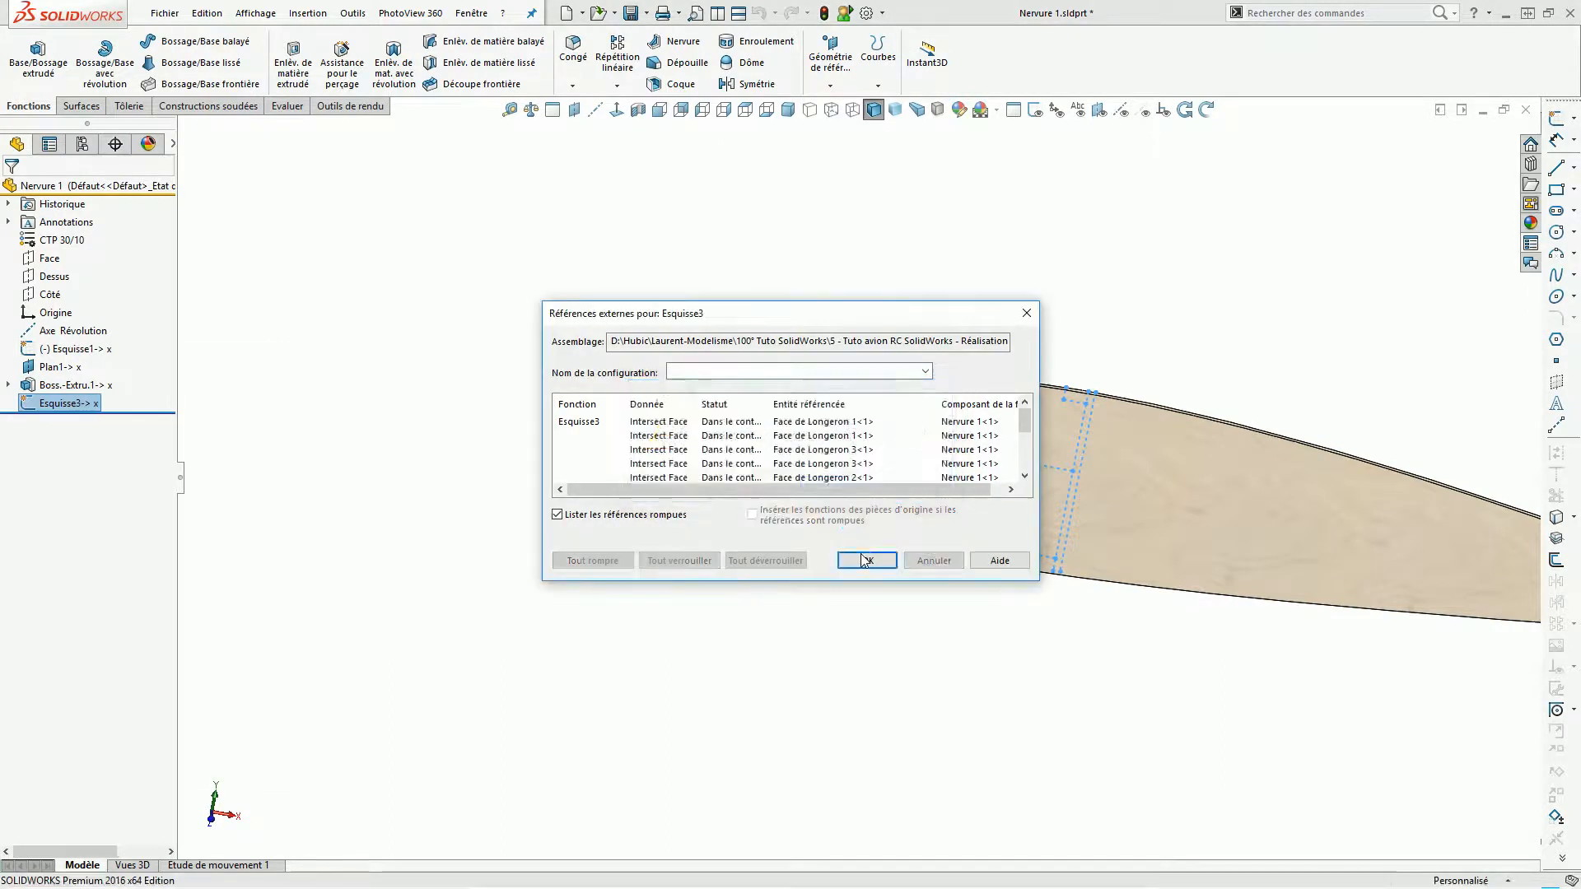
{"action": "left_click", "coordinate": [867, 560]}
Open Esquisse3 for editing, examine its longeron and Platine outlines on the rib face, and exit the sketch.
{"action": "left_click", "coordinate": [71, 403]}
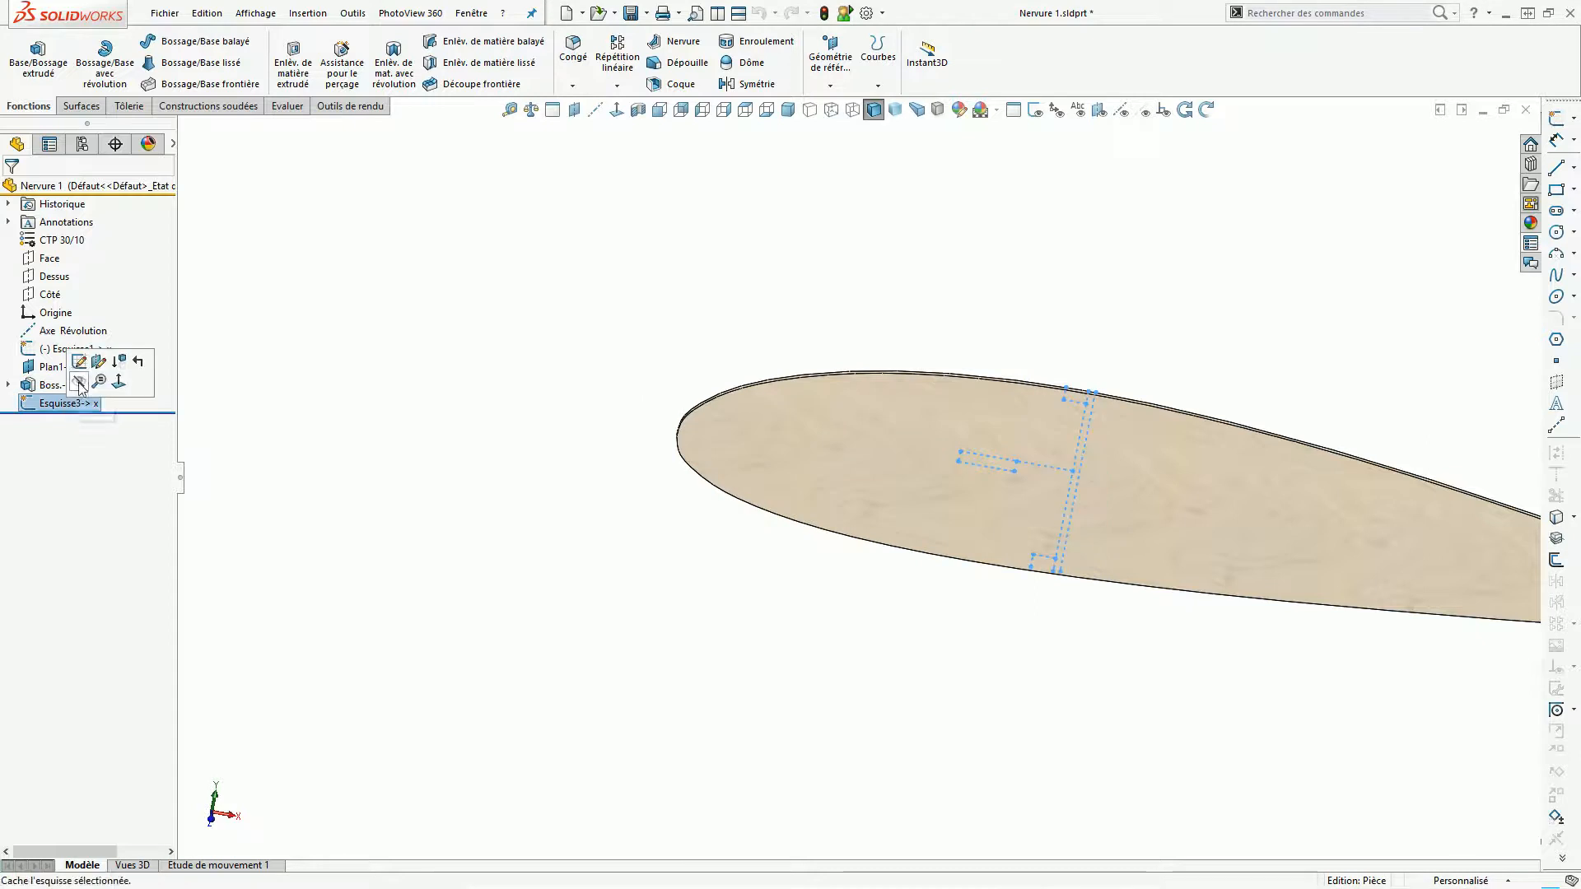
{"action": "left_click", "coordinate": [79, 363]}
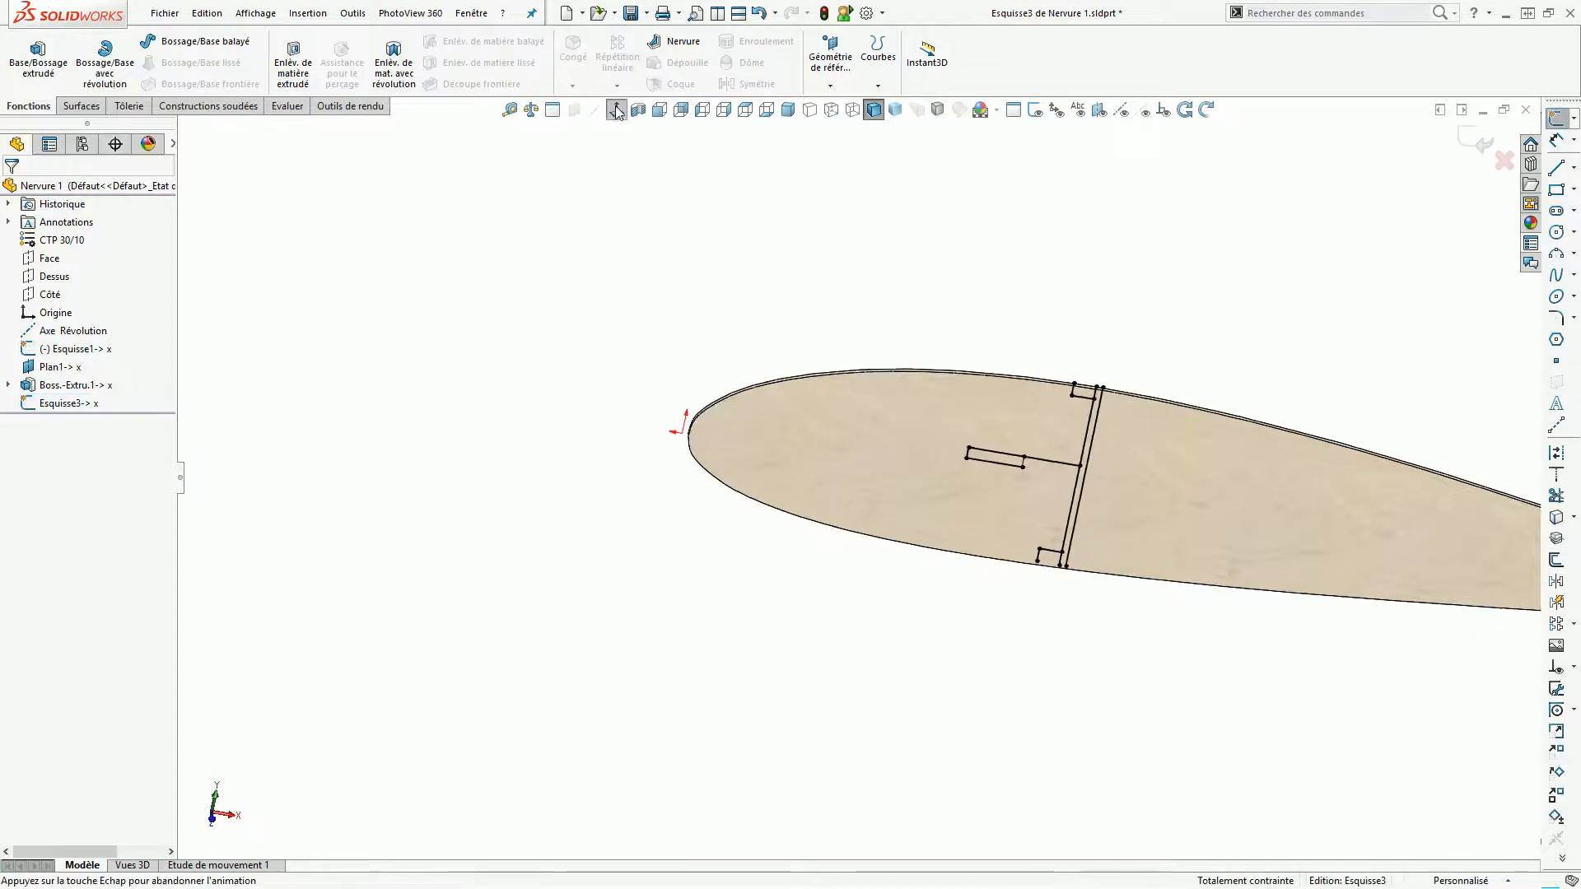
{"action": "left_click", "coordinate": [617, 112]}
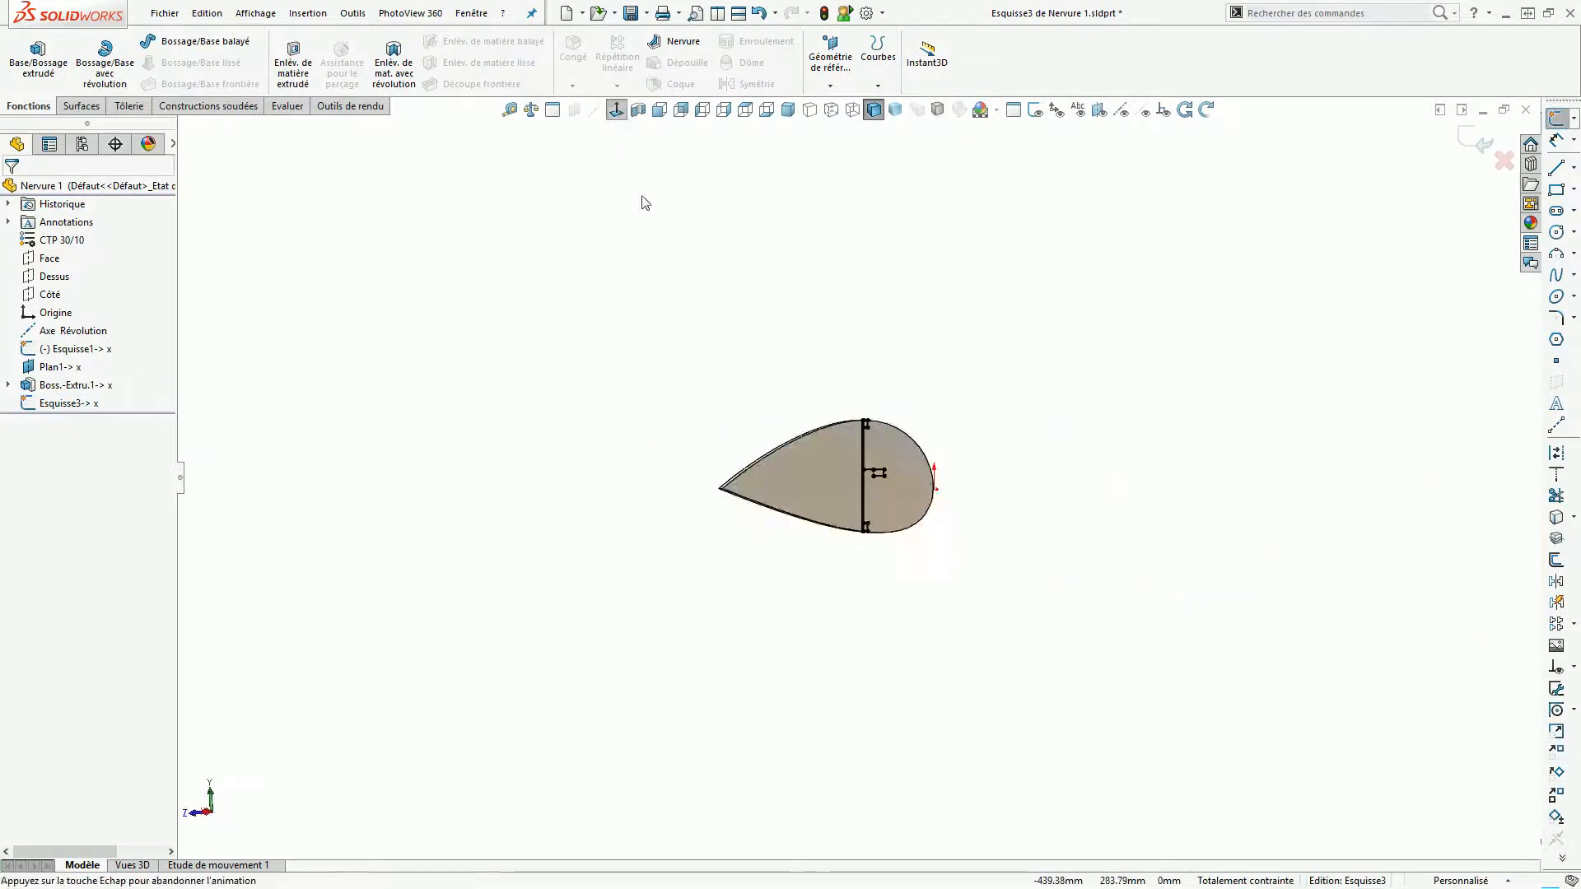
{"action": "scroll", "coordinate": [749, 485], "scroll_direction": "down", "scroll_amount": 5}
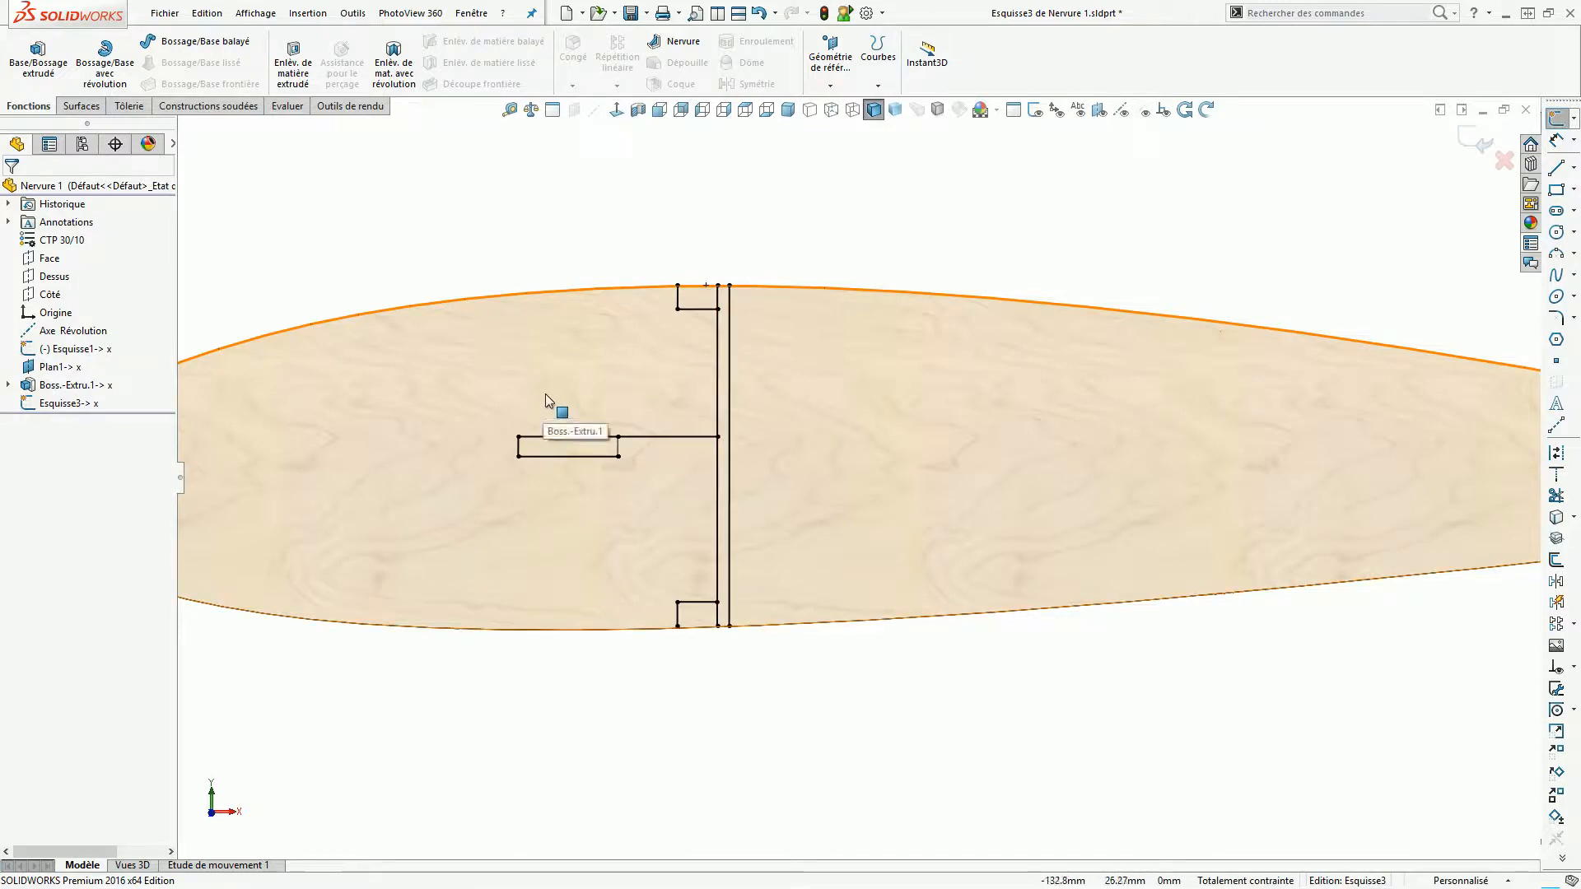
{"action": "scroll", "coordinate": [807, 398], "scroll_direction": "up", "scroll_amount": 5}
{"action": "middle_click_drag", "start_coordinate": [815, 494], "coordinate": [818, 514]}
{"action": "scroll", "coordinate": [882, 462], "scroll_direction": "down", "scroll_amount": 3}
{"action": "middle_click_drag", "start_coordinate": [934, 489], "coordinate": [827, 497]}
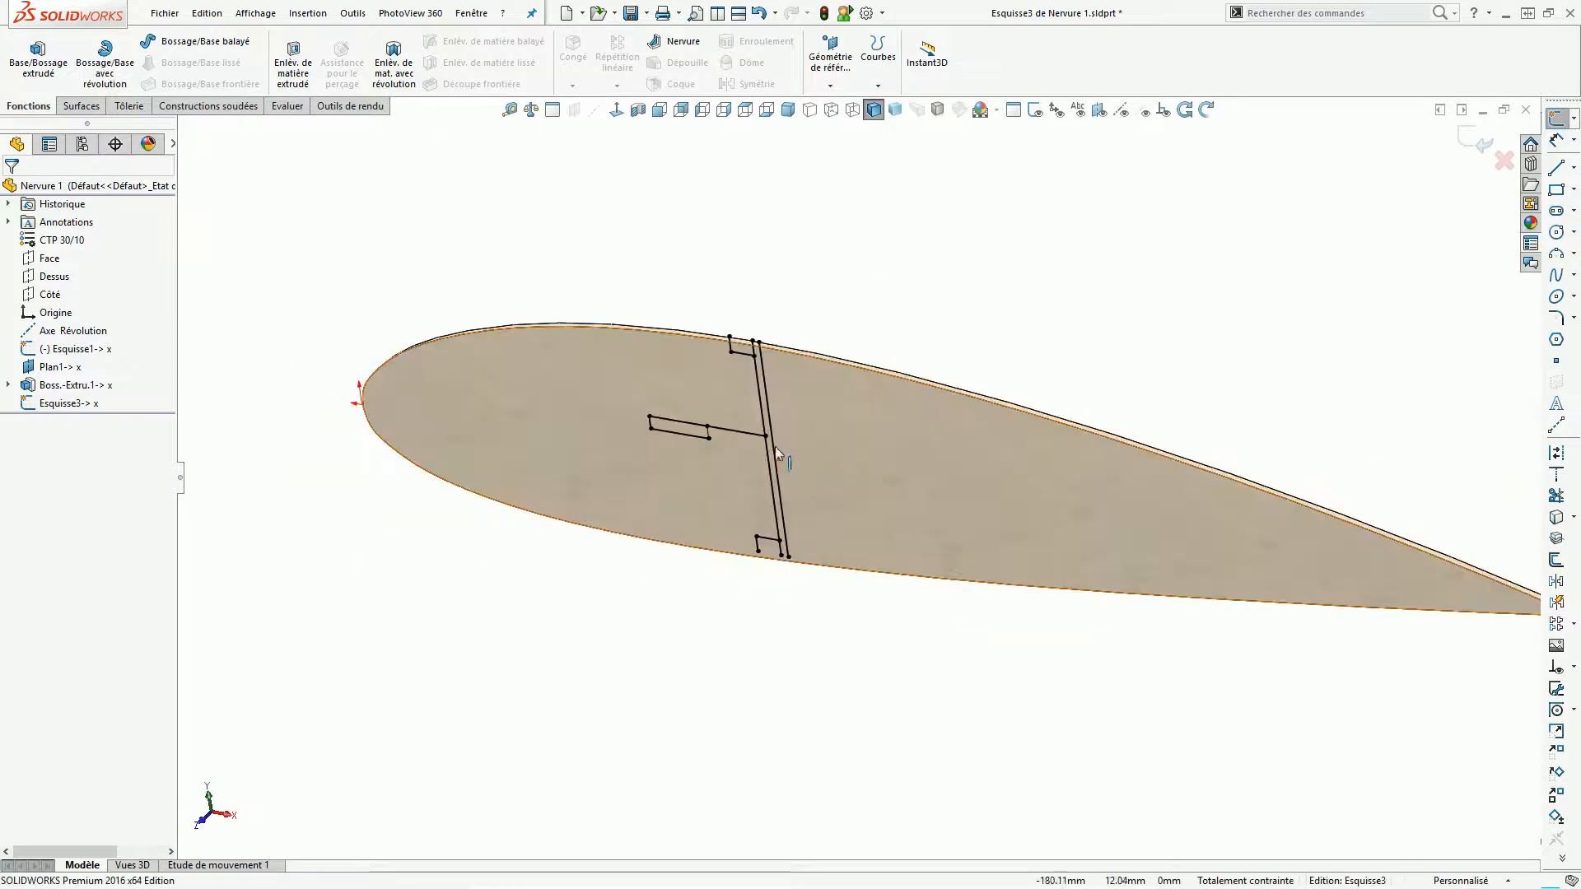
{"action": "left_click", "coordinate": [1480, 143]}
{"action": "key", "text": "f"}
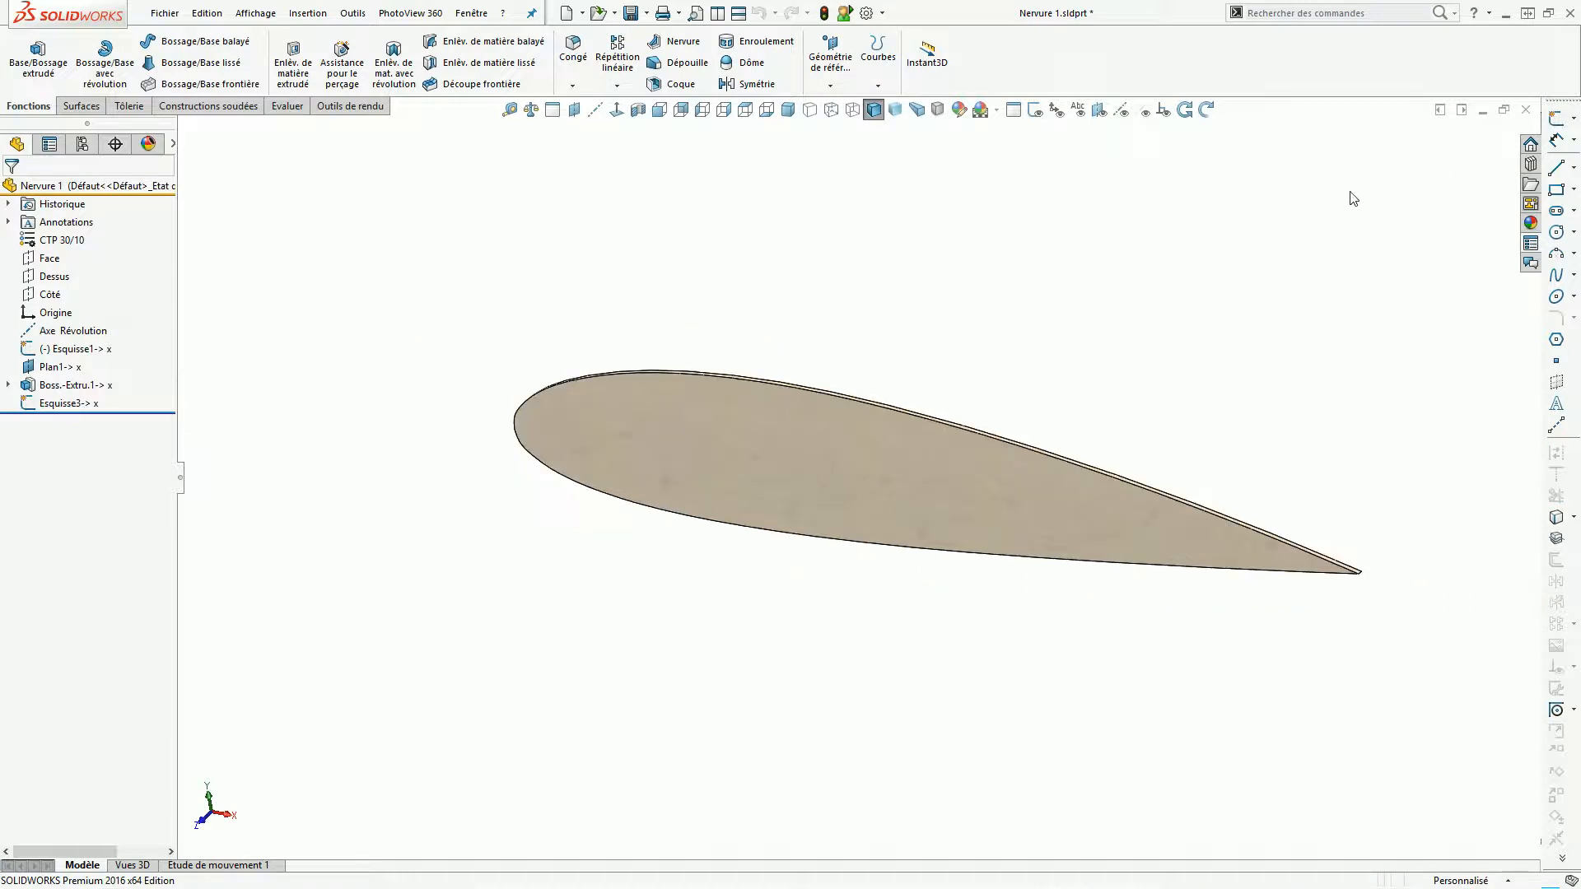
Close the Nervure 1 part, saving its changes, and turn the wing assembly to show the outer face of Longeron 3.
{"action": "left_click", "coordinate": [1526, 111]}
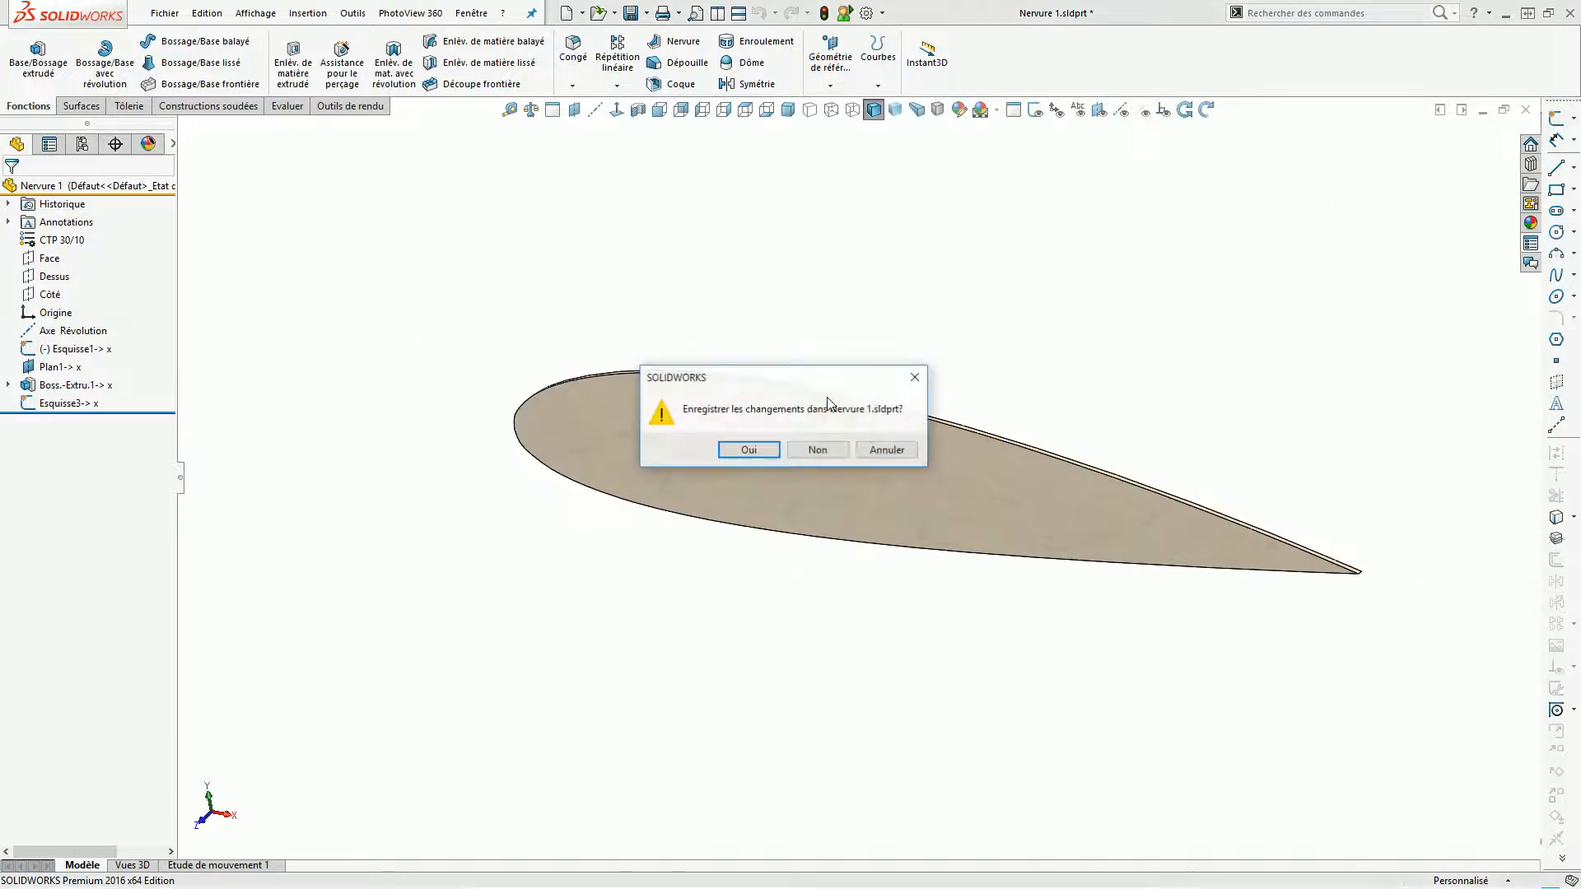
{"action": "left_click", "coordinate": [750, 448]}
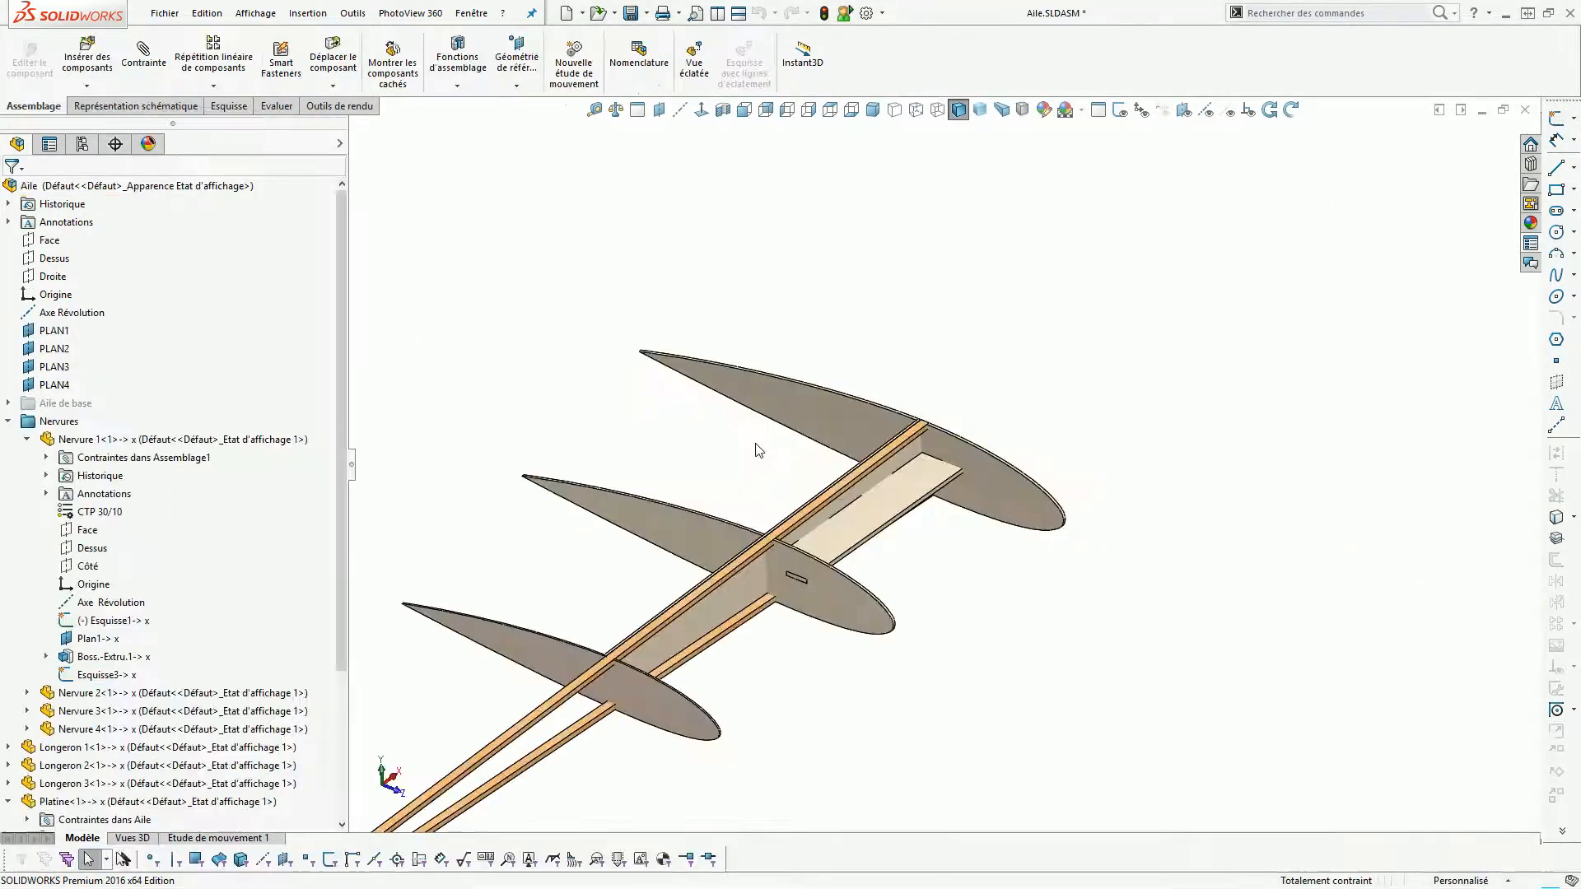
{"action": "middle_click_drag", "start_coordinate": [818, 526], "coordinate": [993, 599]}
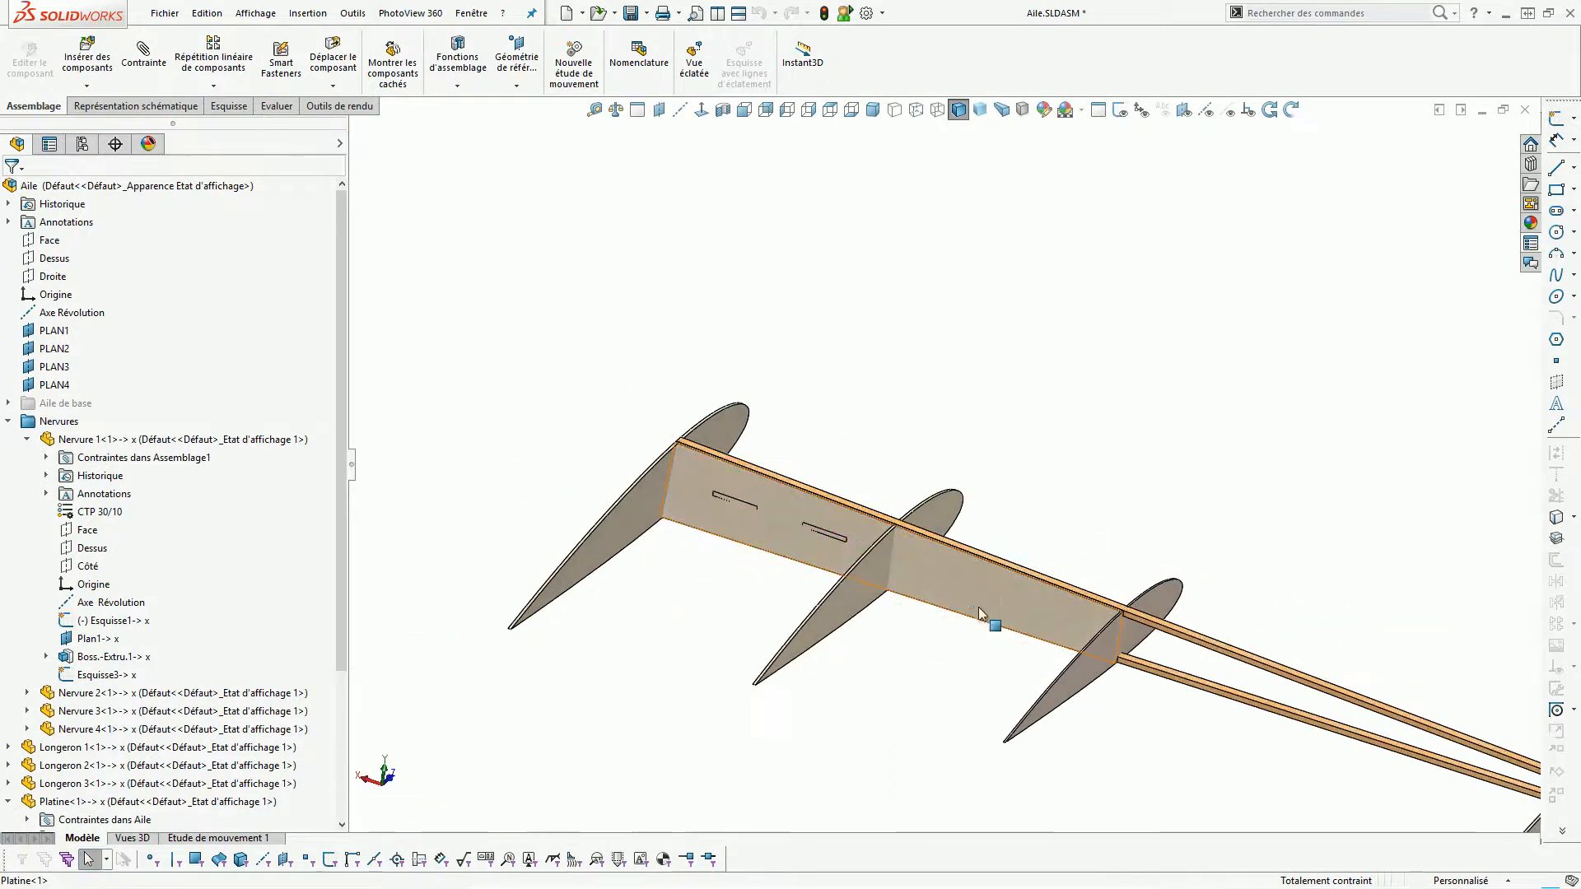
Edit Longeron 3 in the assembly and start a sketch on its large face, with the display set to hidden lines visible.
{"action": "left_click", "coordinate": [947, 592]}
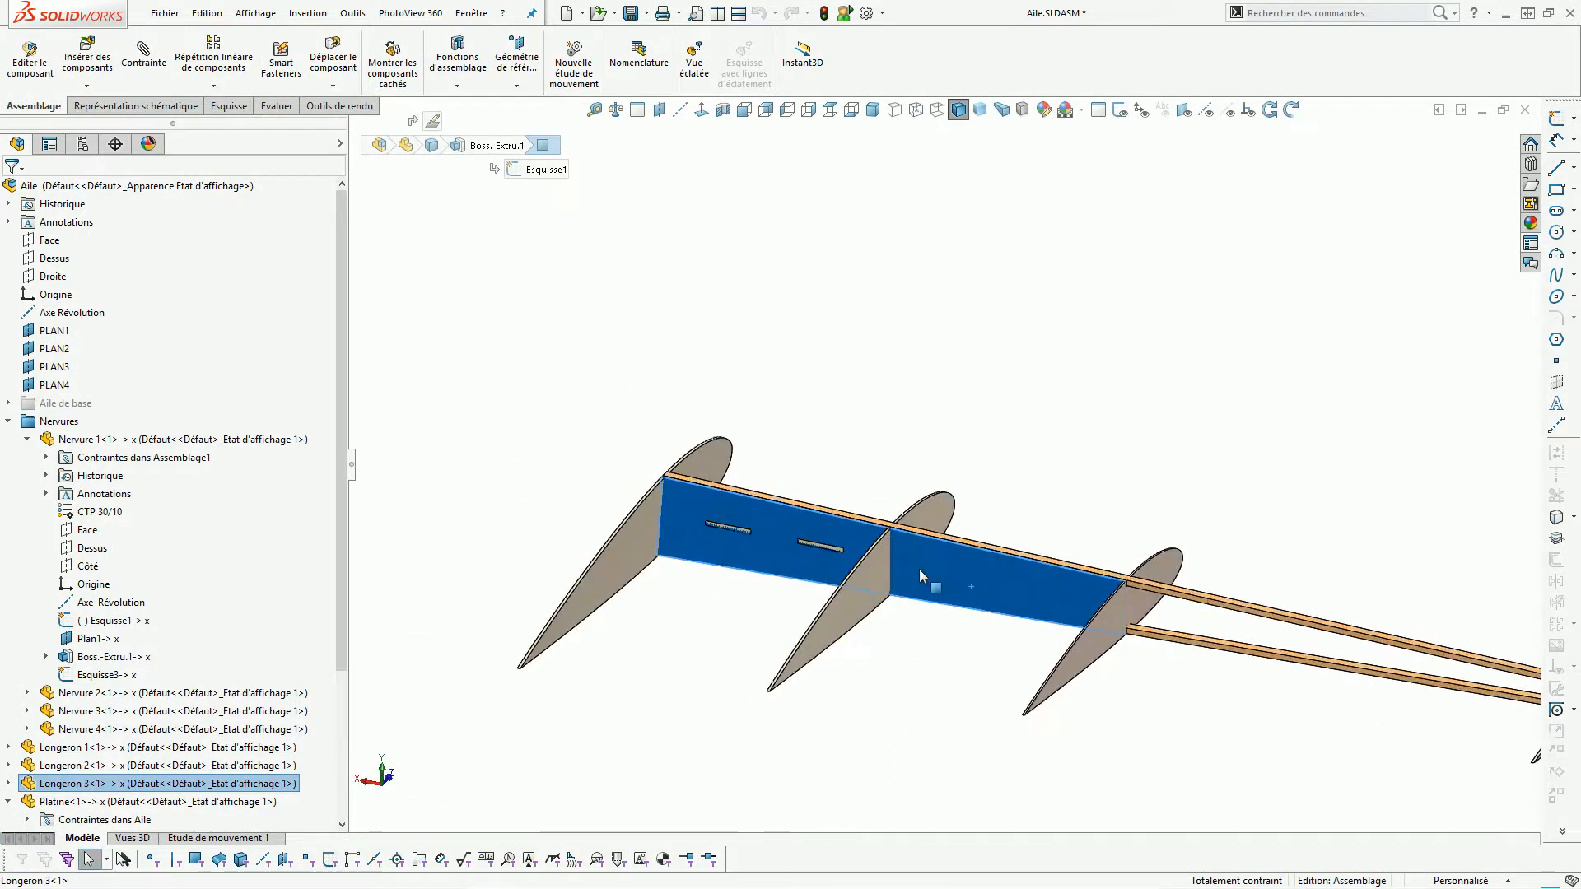
{"action": "left_click", "coordinate": [745, 557]}
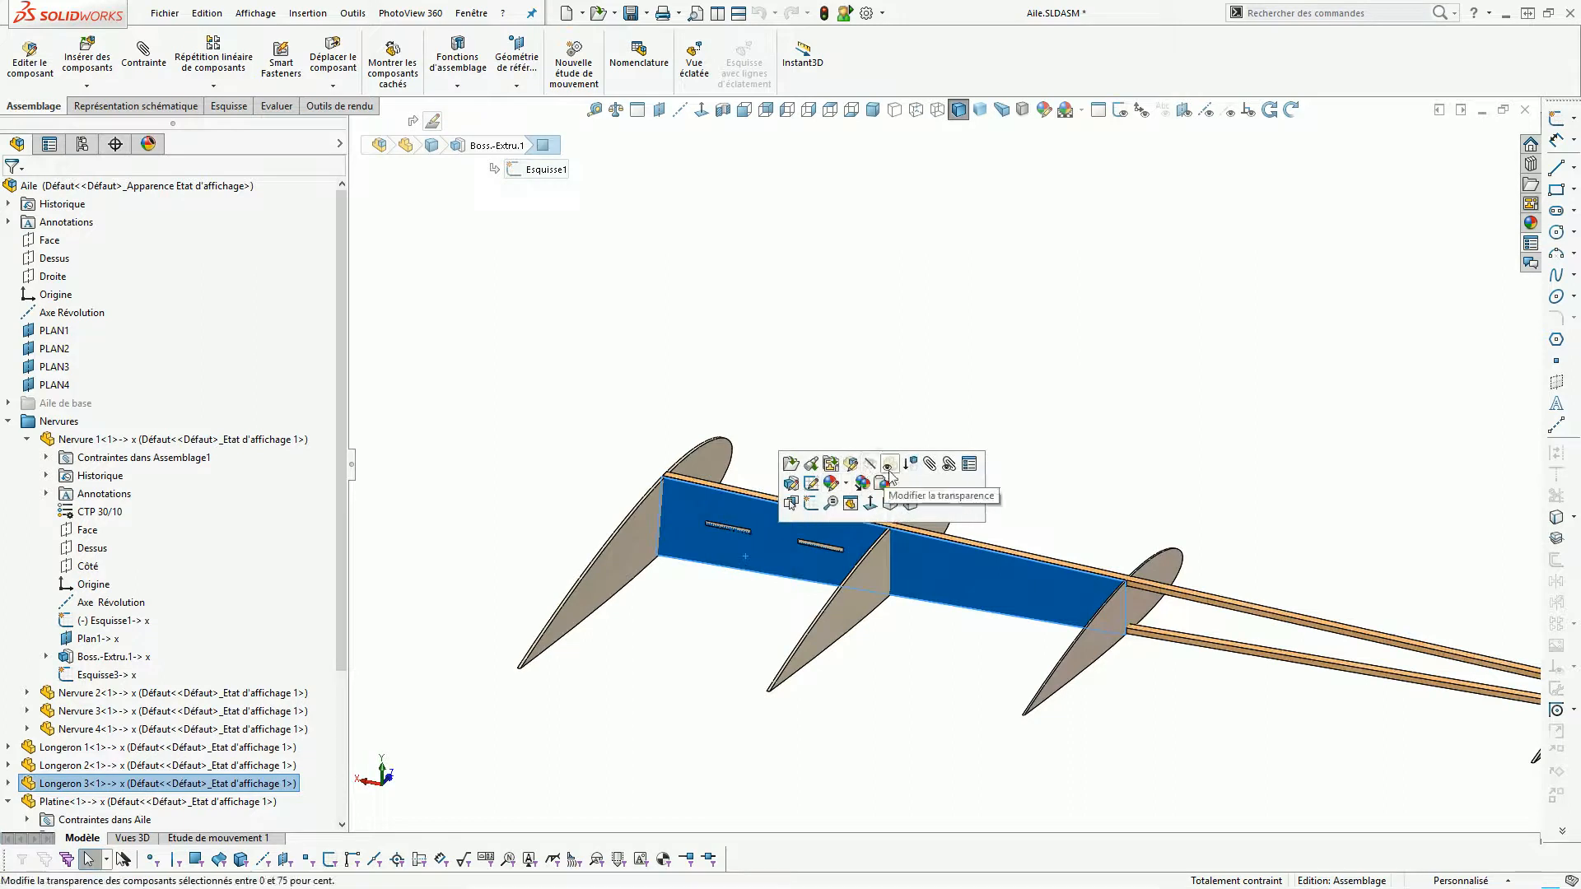
{"action": "left_click", "coordinate": [854, 469]}
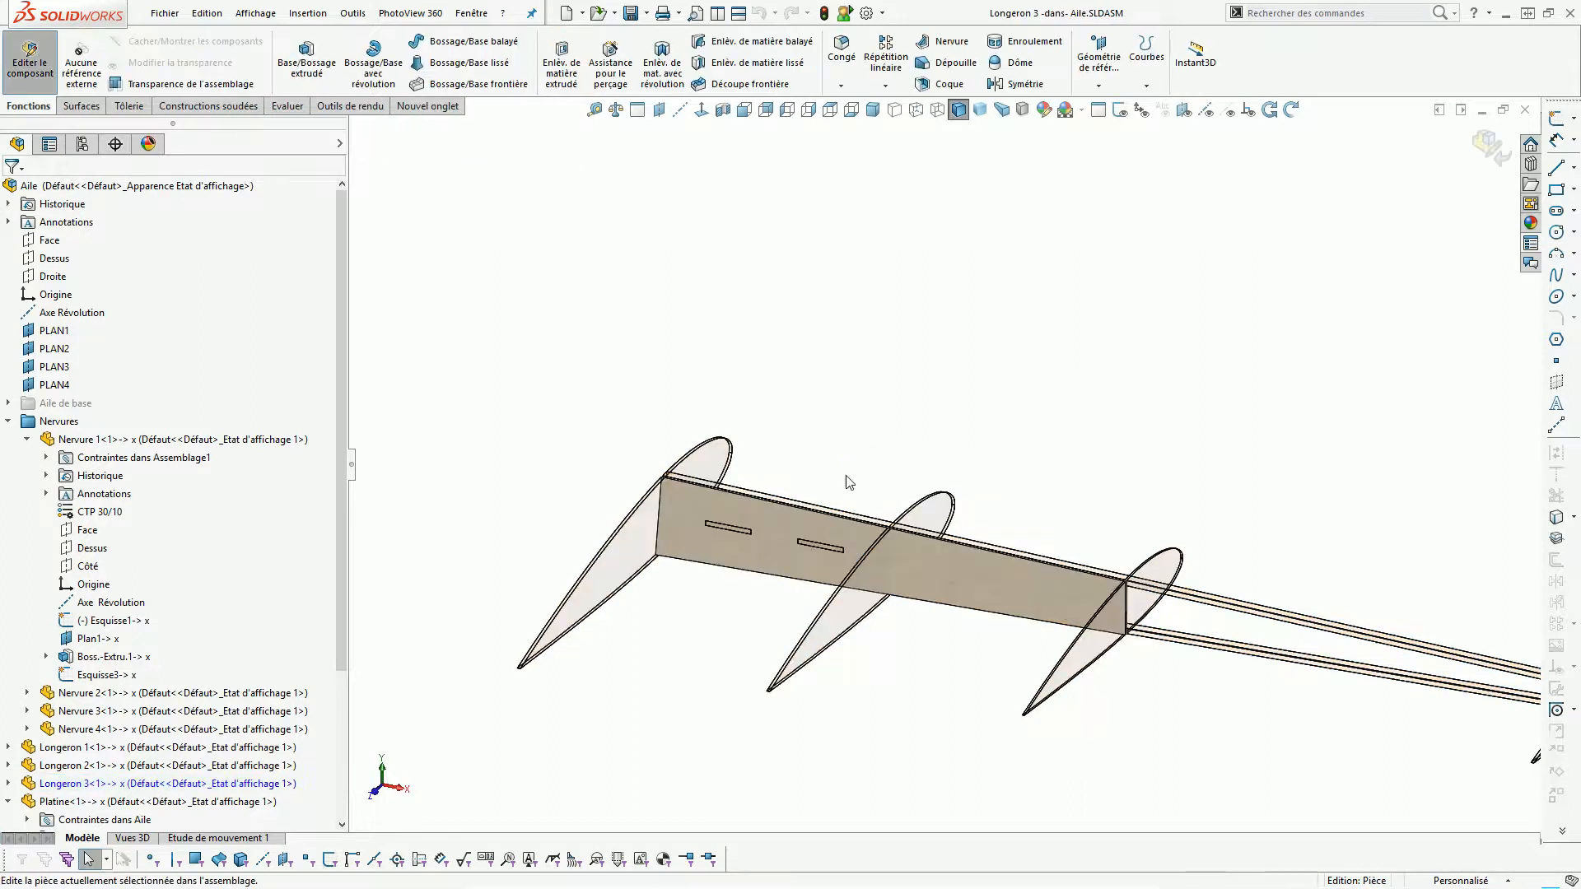
{"action": "scroll", "coordinate": [819, 527], "scroll_direction": "down", "scroll_amount": 5}
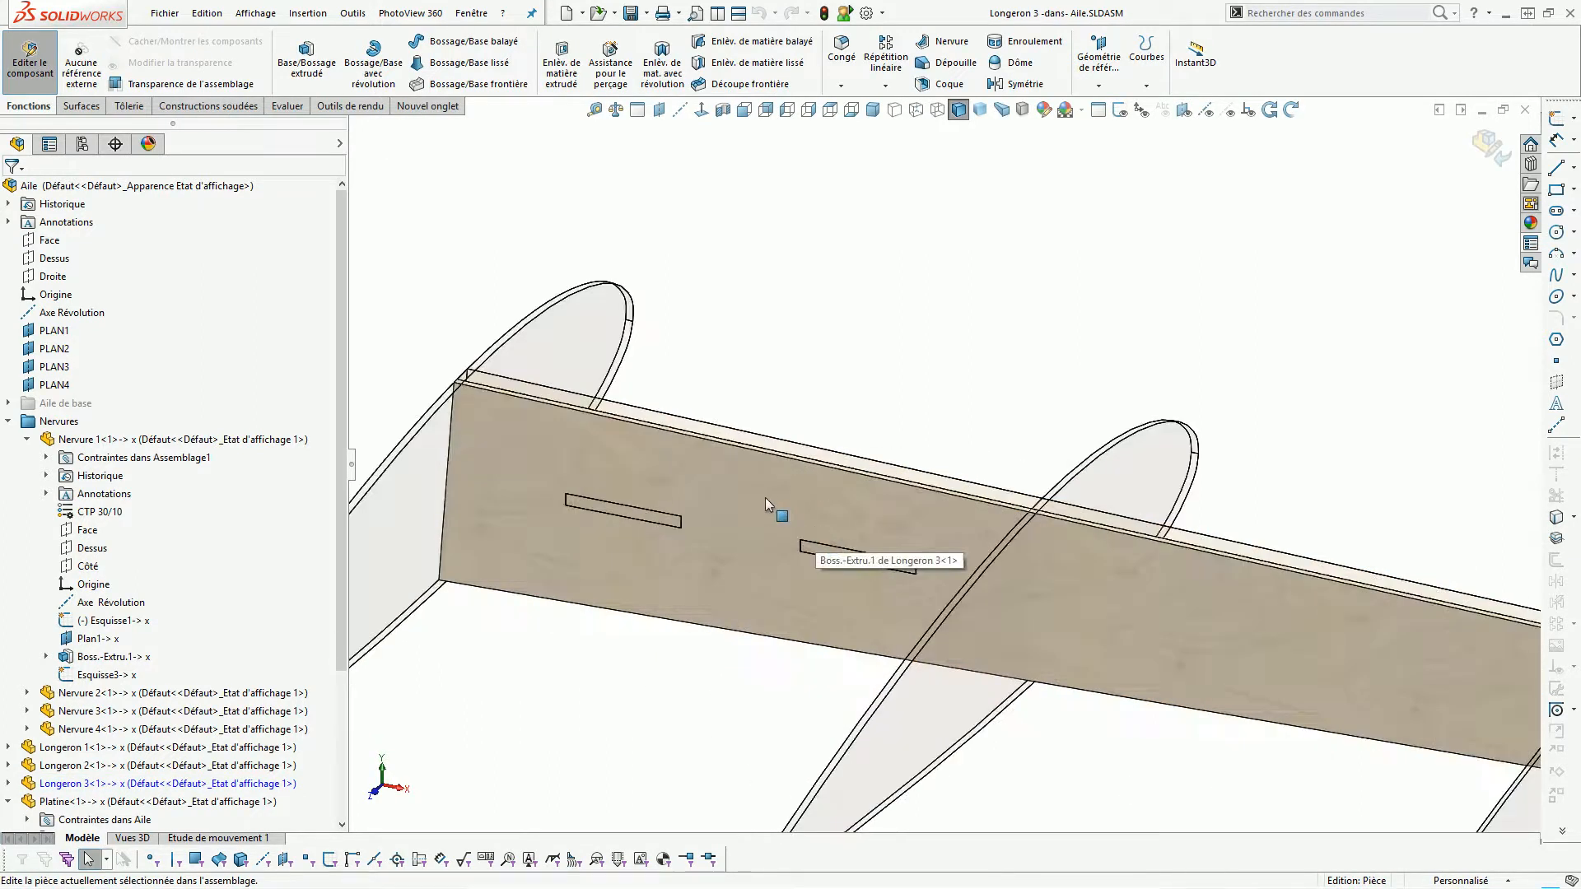
{"action": "left_click", "coordinate": [764, 497]}
{"action": "left_click", "coordinate": [1557, 120]}
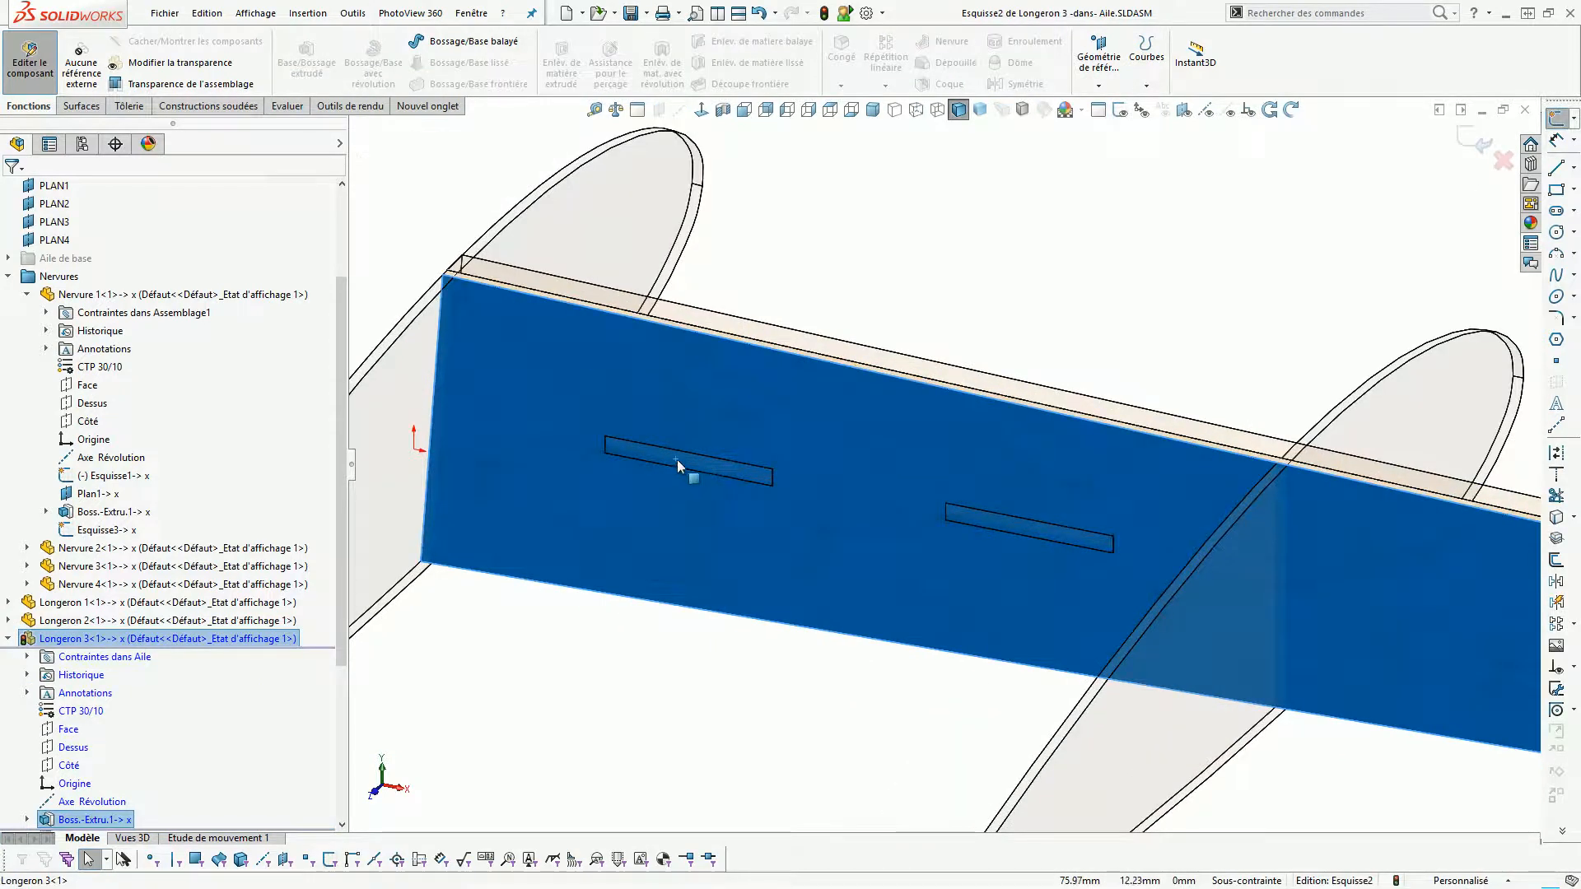
{"action": "left_click", "coordinate": [915, 110]}
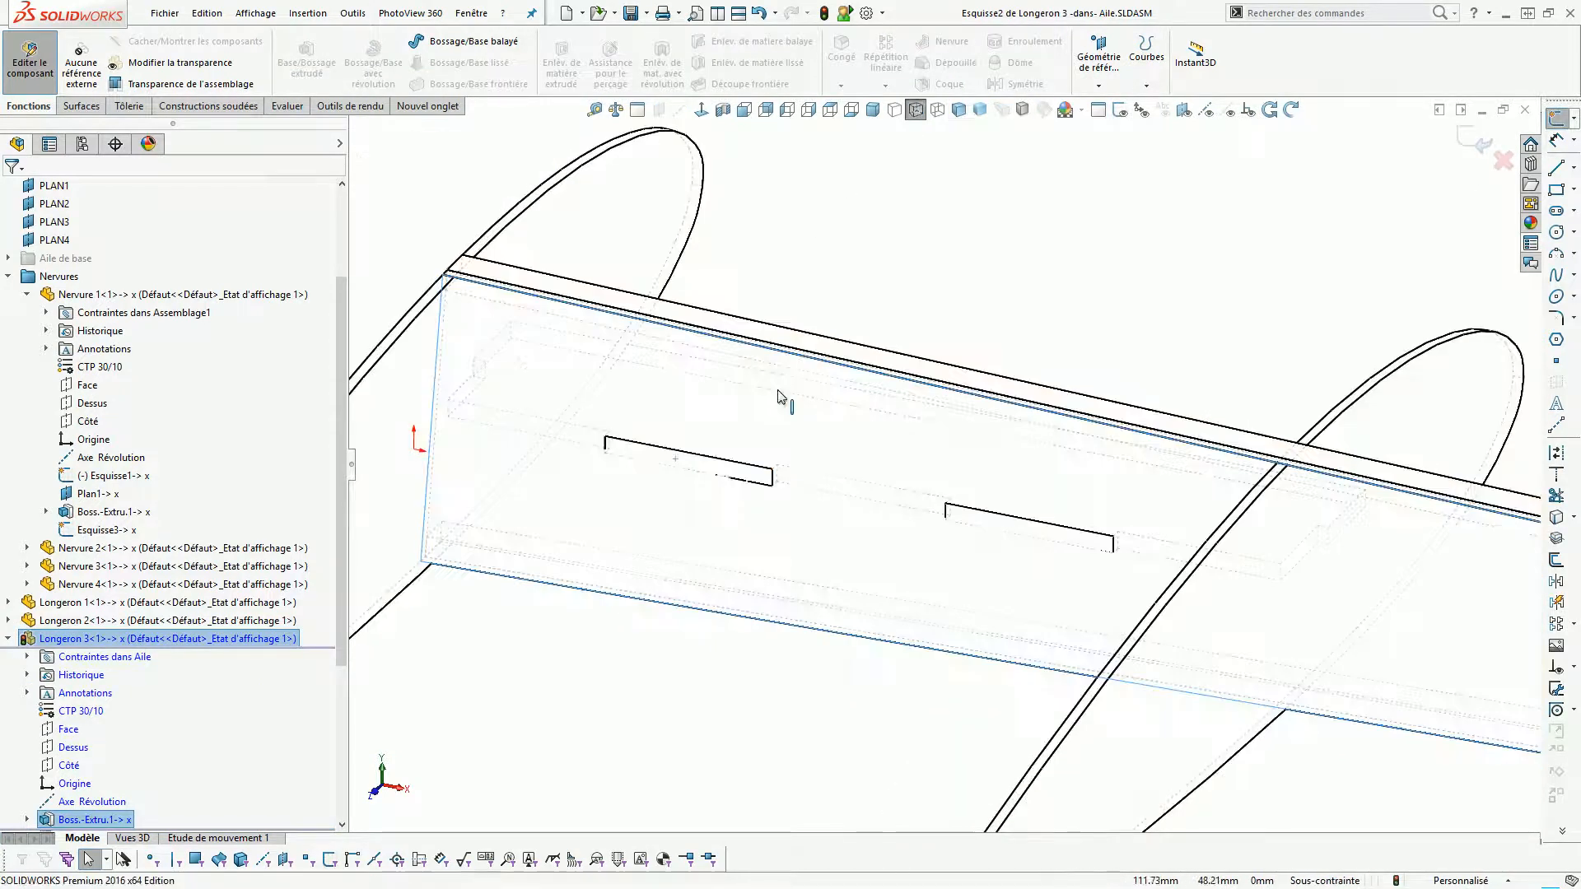
Convert the end faces of the two Platine tabs into rectangular outlines in the Longeron 3 sketch.
{"action": "left_click", "coordinate": [736, 474]}
{"action": "left_click", "coordinate": [1556, 518]}
{"action": "left_click", "coordinate": [1085, 545]}
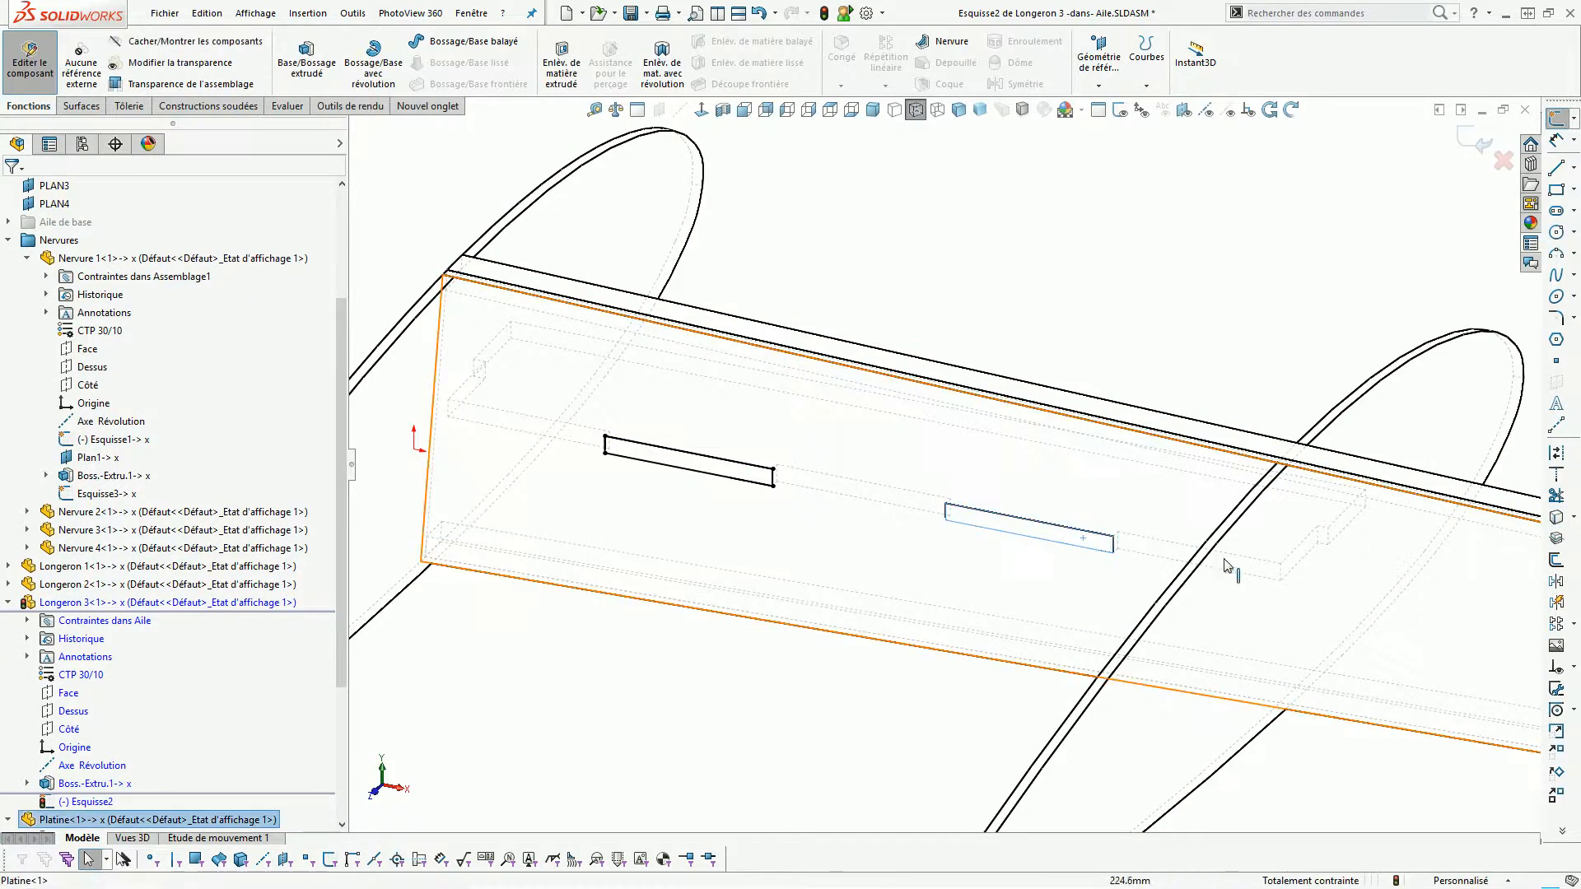
{"action": "left_click", "coordinate": [1557, 518]}
Add intersection curves to the Longeron 3 sketch from both side faces of Nervure 2.
{"action": "scroll", "coordinate": [1027, 571], "scroll_direction": "up", "scroll_amount": 4}
{"action": "mouse_move", "coordinate": [1001, 590]}
{"action": "middle_mouse_down"}
{"action": "mouse_move", "coordinate": [977, 505]}
{"action": "mouse_move", "coordinate": [1105, 575]}
{"action": "mouse_move", "coordinate": [1161, 580]}
{"action": "middle_mouse_up"}
{"action": "scroll", "coordinate": [702, 572], "scroll_direction": "down", "scroll_amount": 4}
{"action": "middle_click_drag", "start_coordinate": [698, 558], "coordinate": [652, 565]}
{"action": "scroll", "coordinate": [1009, 480], "scroll_direction": "up", "scroll_amount": 4}
{"action": "mouse_move", "coordinate": [1012, 480]}
{"action": "middle_mouse_down"}
{"action": "mouse_move", "coordinate": [928, 501]}
{"action": "mouse_move", "coordinate": [1016, 504]}
{"action": "middle_mouse_up"}
{"action": "scroll", "coordinate": [1046, 498], "scroll_direction": "down", "scroll_amount": 4}
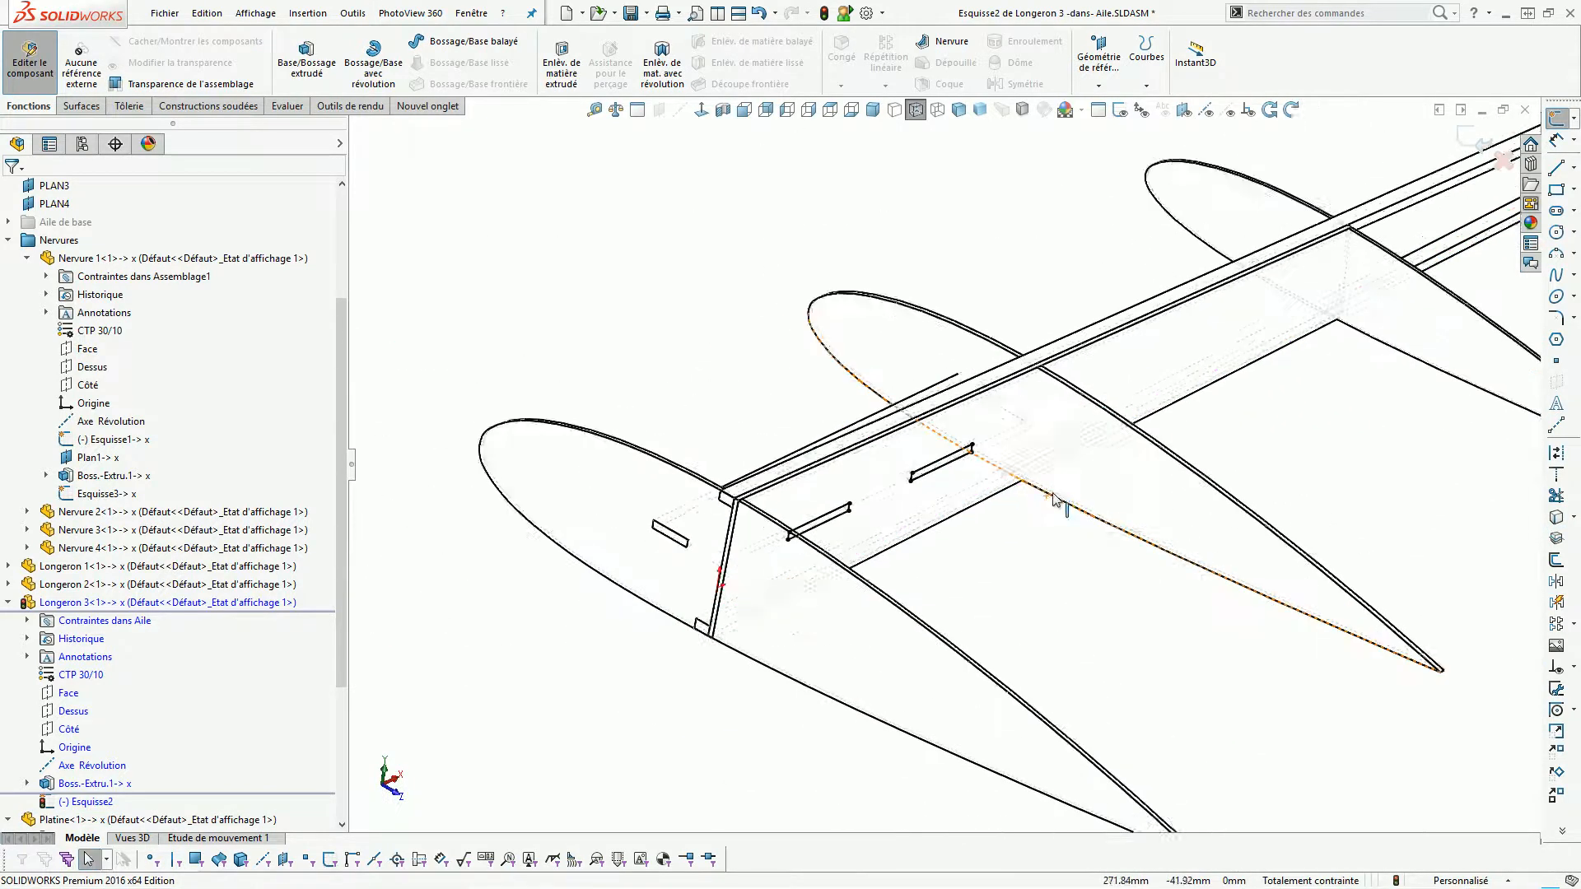
{"action": "left_click", "coordinate": [1114, 471]}
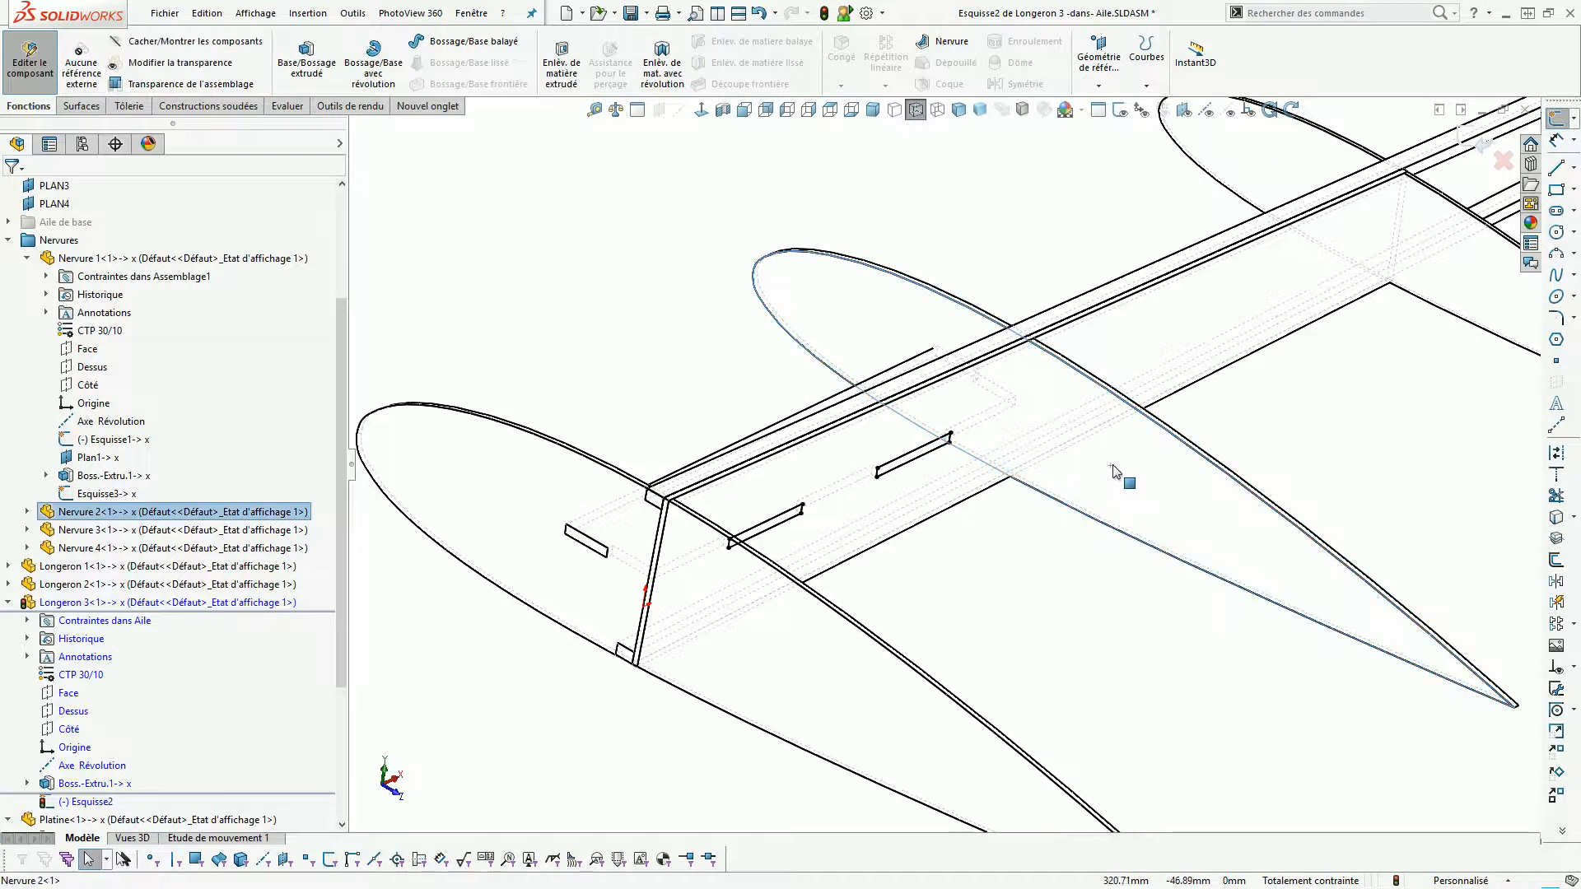
{"action": "left_click", "coordinate": [1557, 542]}
{"action": "left_click", "coordinate": [1125, 504]}
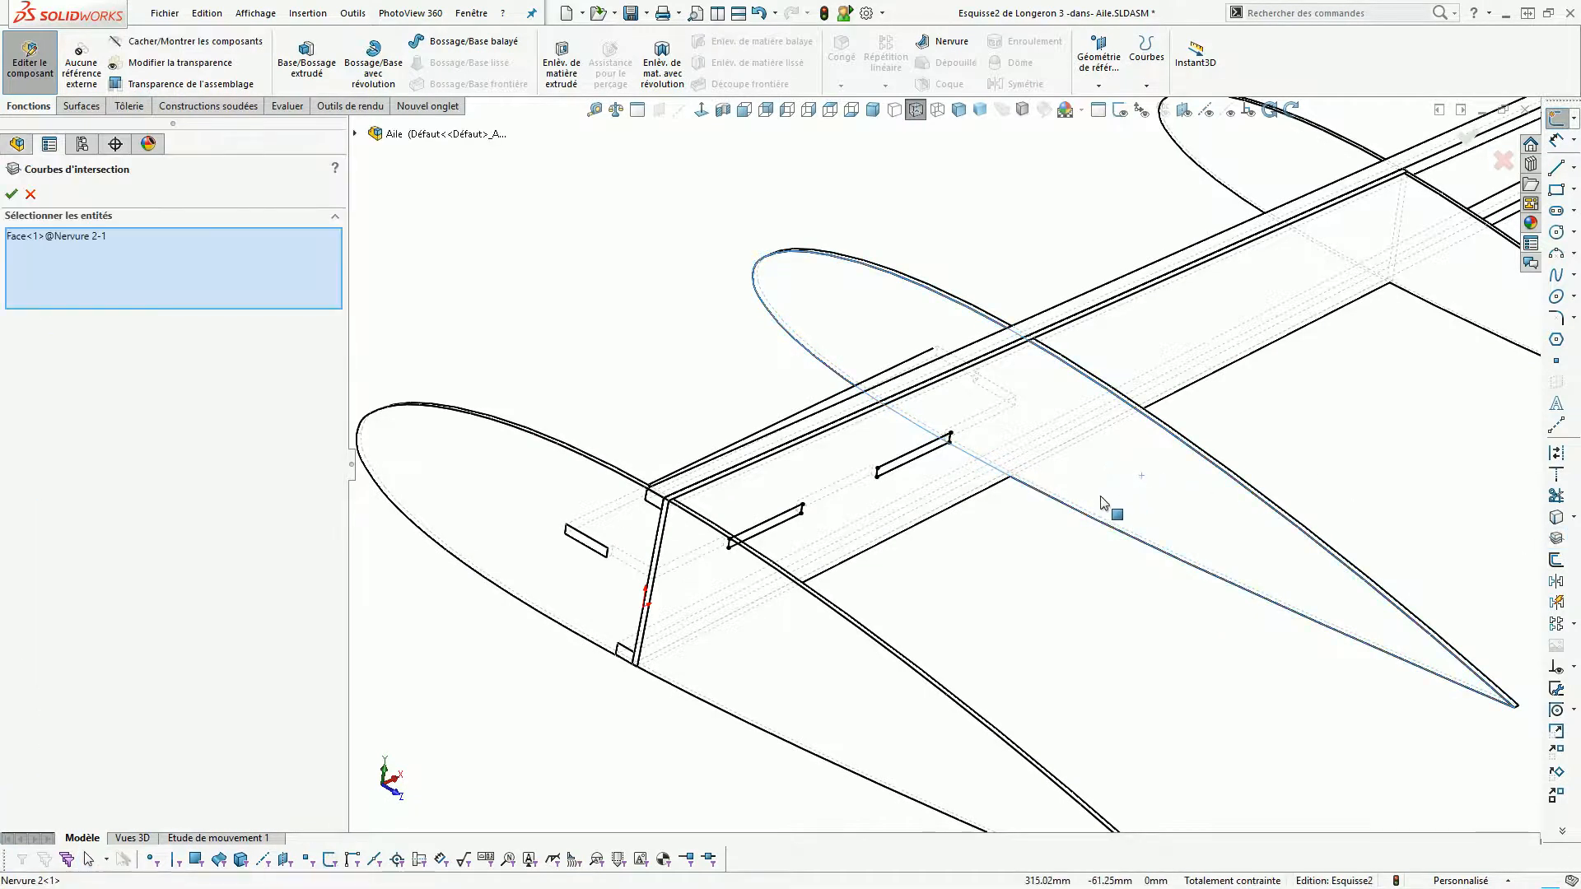
{"action": "middle_click_drag", "start_coordinate": [1100, 504], "coordinate": [1037, 536]}
{"action": "left_click", "coordinate": [1041, 526]}
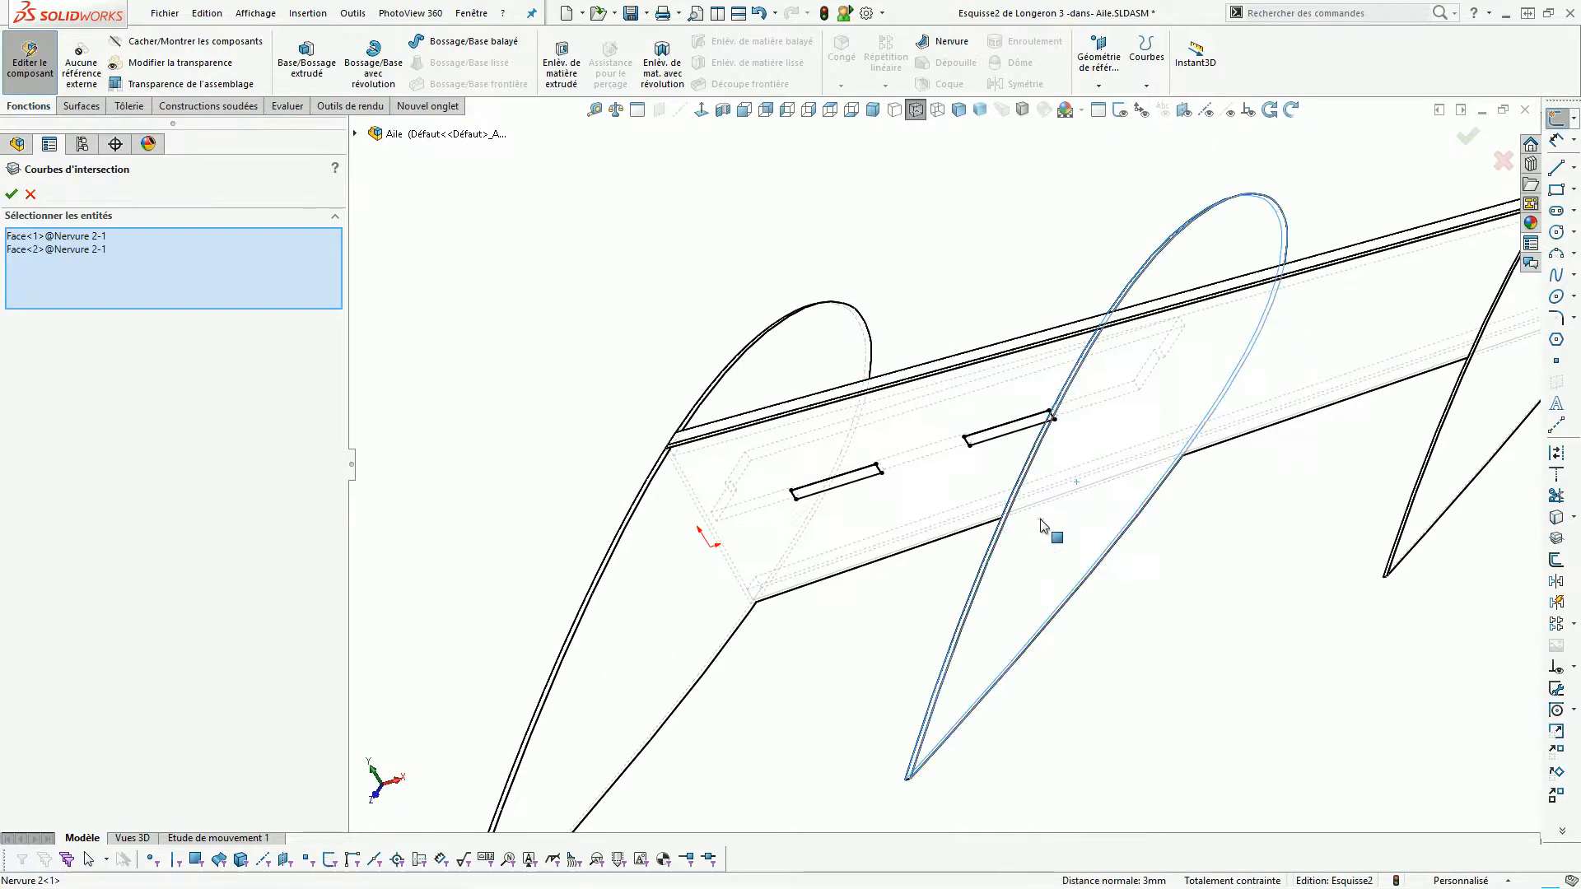
{"action": "left_click", "coordinate": [13, 195]}
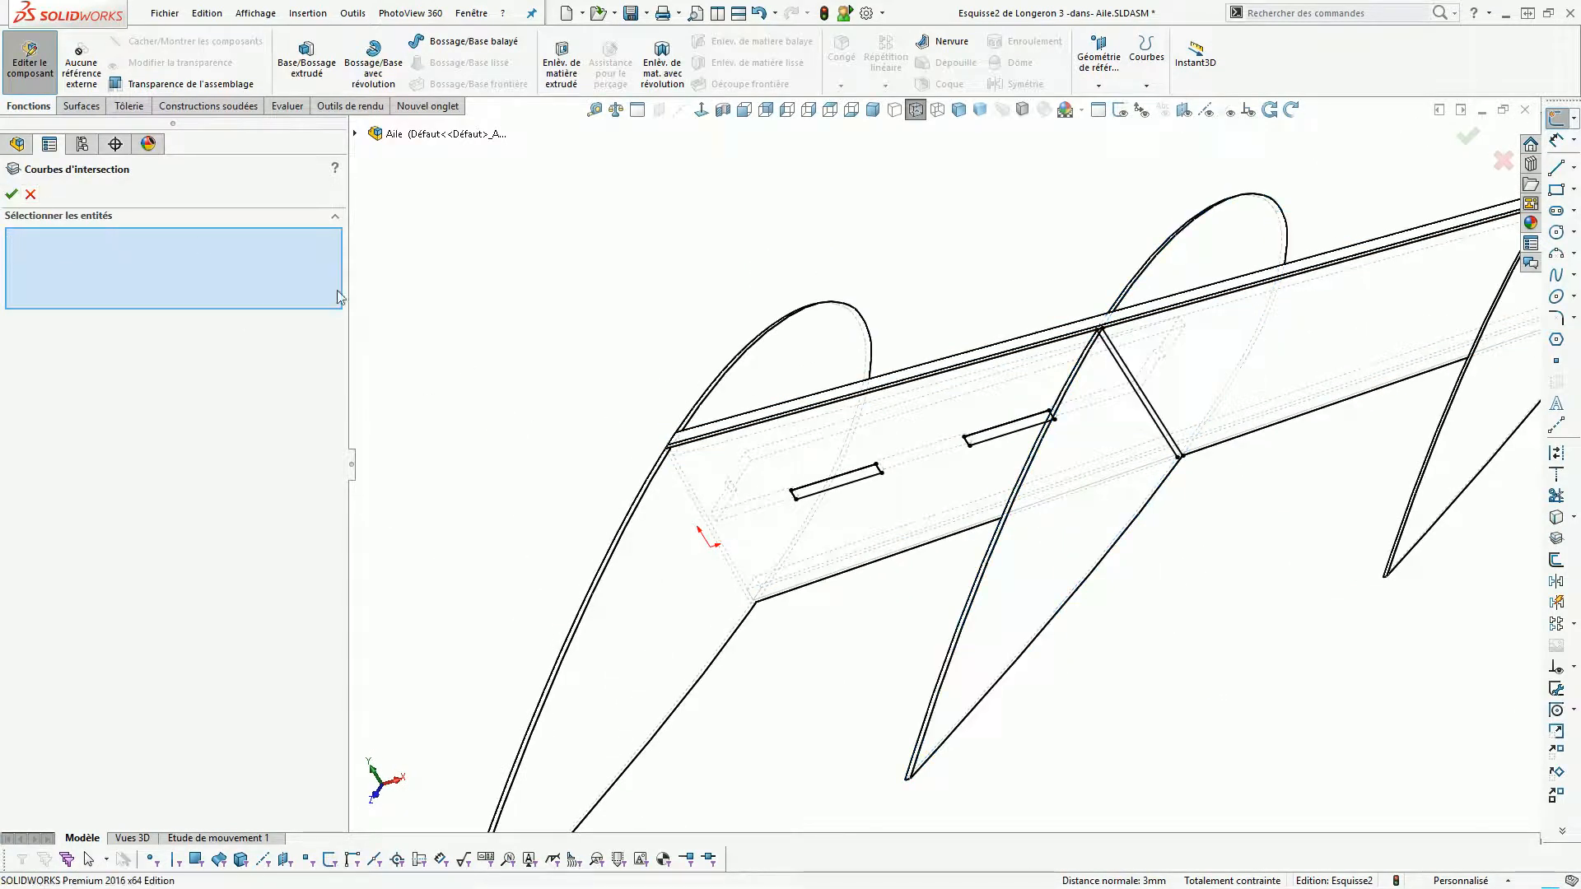
Add intersection curves to the Longeron 3 sketch from one side face each of Nervure 1 and Nervure 3.
{"action": "left_click", "coordinate": [638, 567]}
{"action": "left_click", "coordinate": [13, 196]}
{"action": "scroll", "coordinate": [1150, 395], "scroll_direction": "down", "scroll_amount": 3}
{"action": "scroll", "coordinate": [1169, 424], "scroll_direction": "up", "scroll_amount": 3}
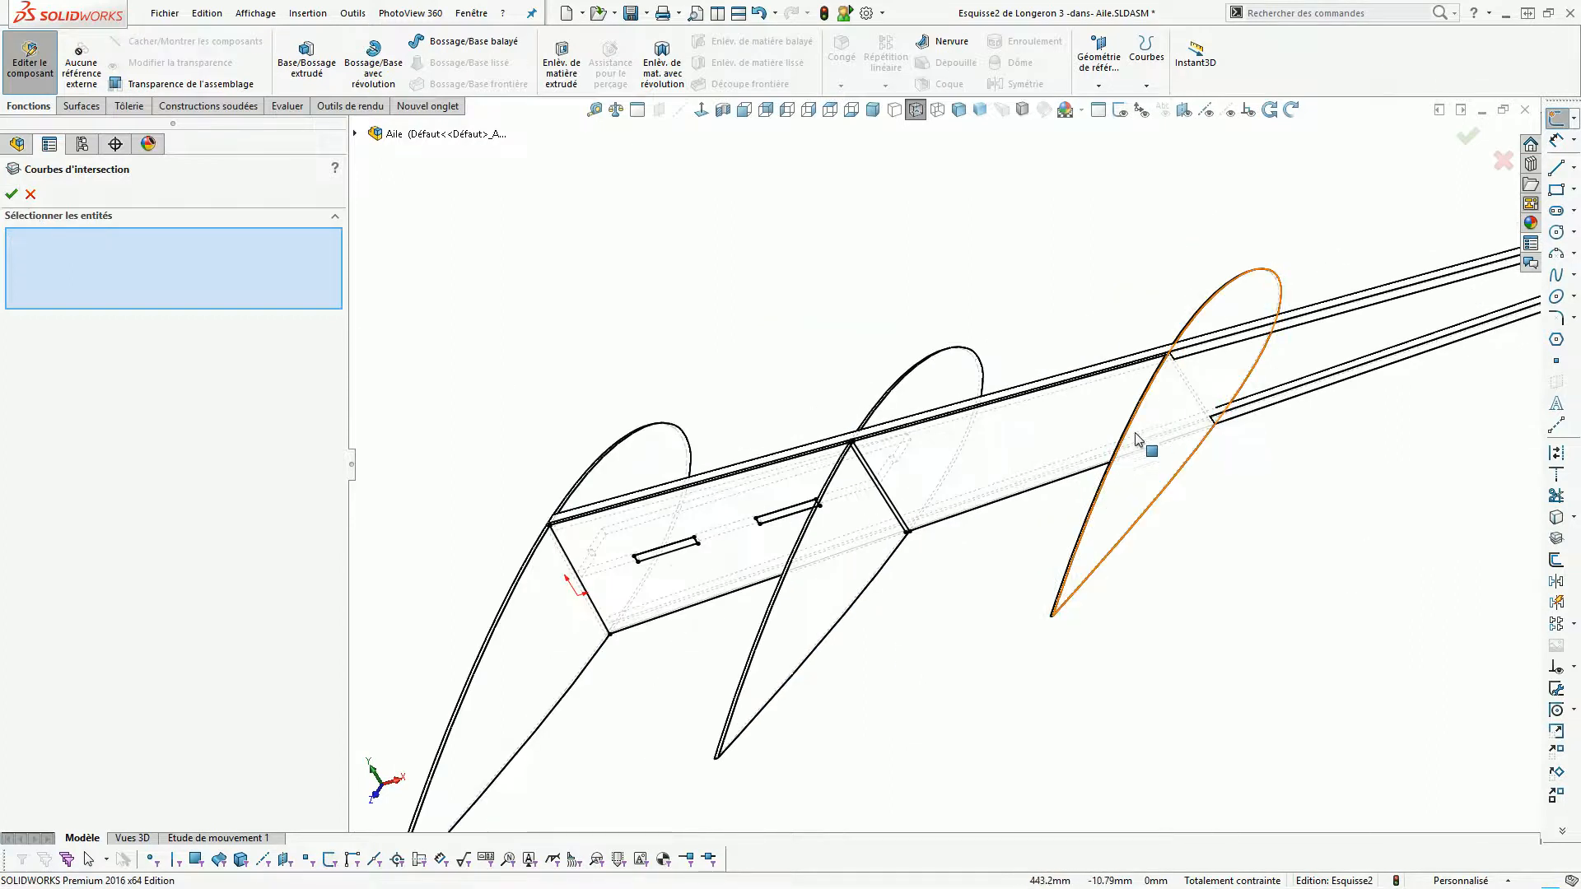
{"action": "middle_click_drag", "start_coordinate": [1211, 405], "coordinate": [1334, 433]}
{"action": "left_click", "coordinate": [1272, 451]}
{"action": "left_click", "coordinate": [11, 196]}
{"action": "left_click", "coordinate": [1469, 142]}
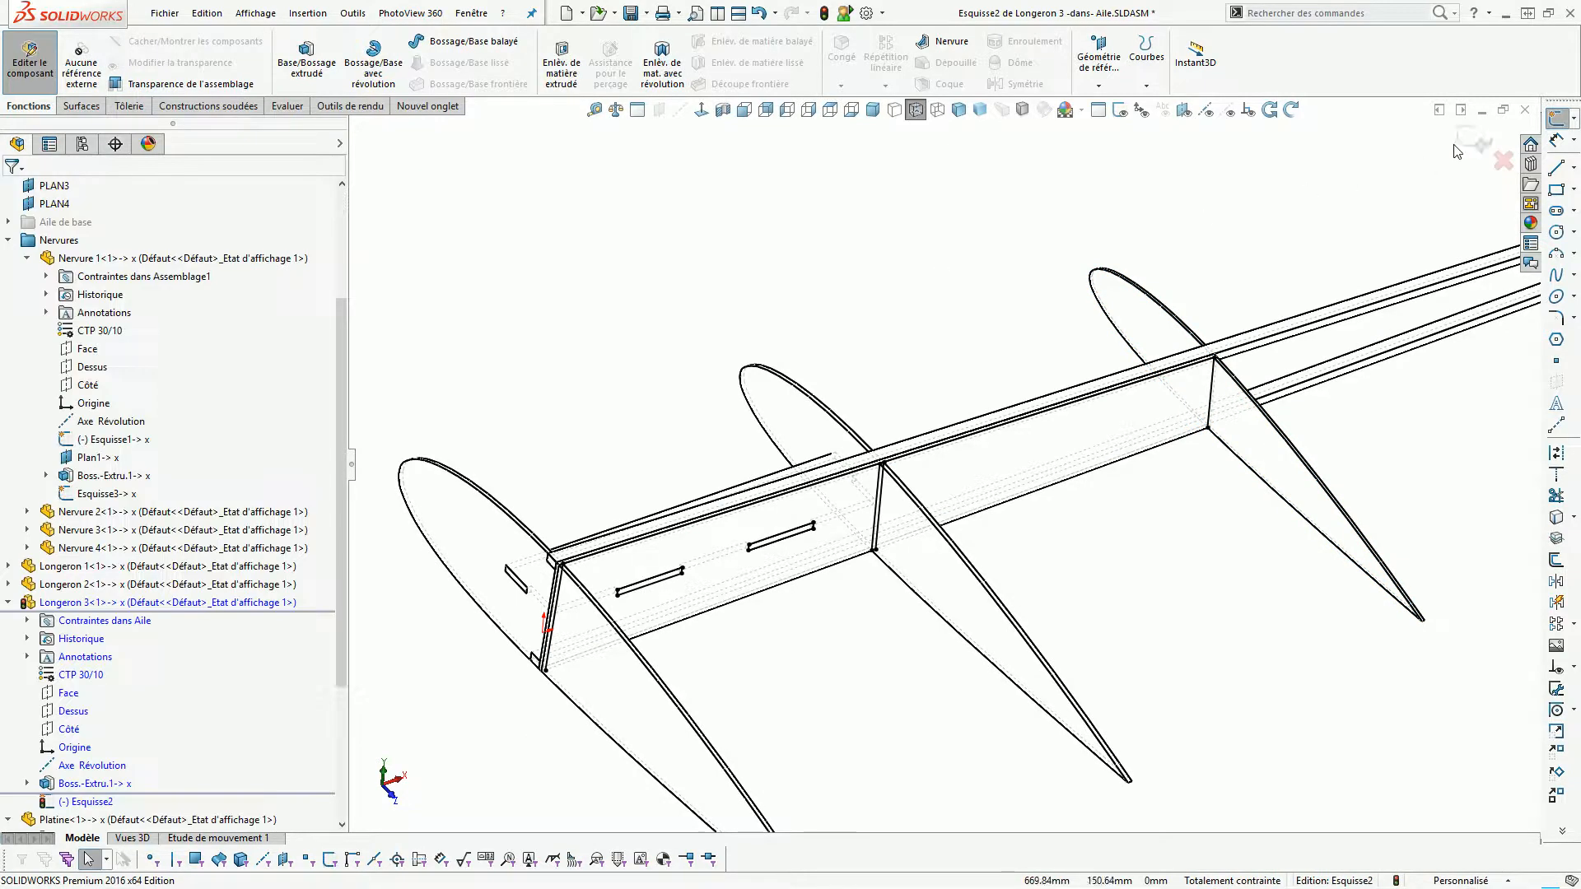
Leave the sketch and in-place editing of Longeron 3, and open that part separately.
{"action": "left_click", "coordinate": [1323, 249]}
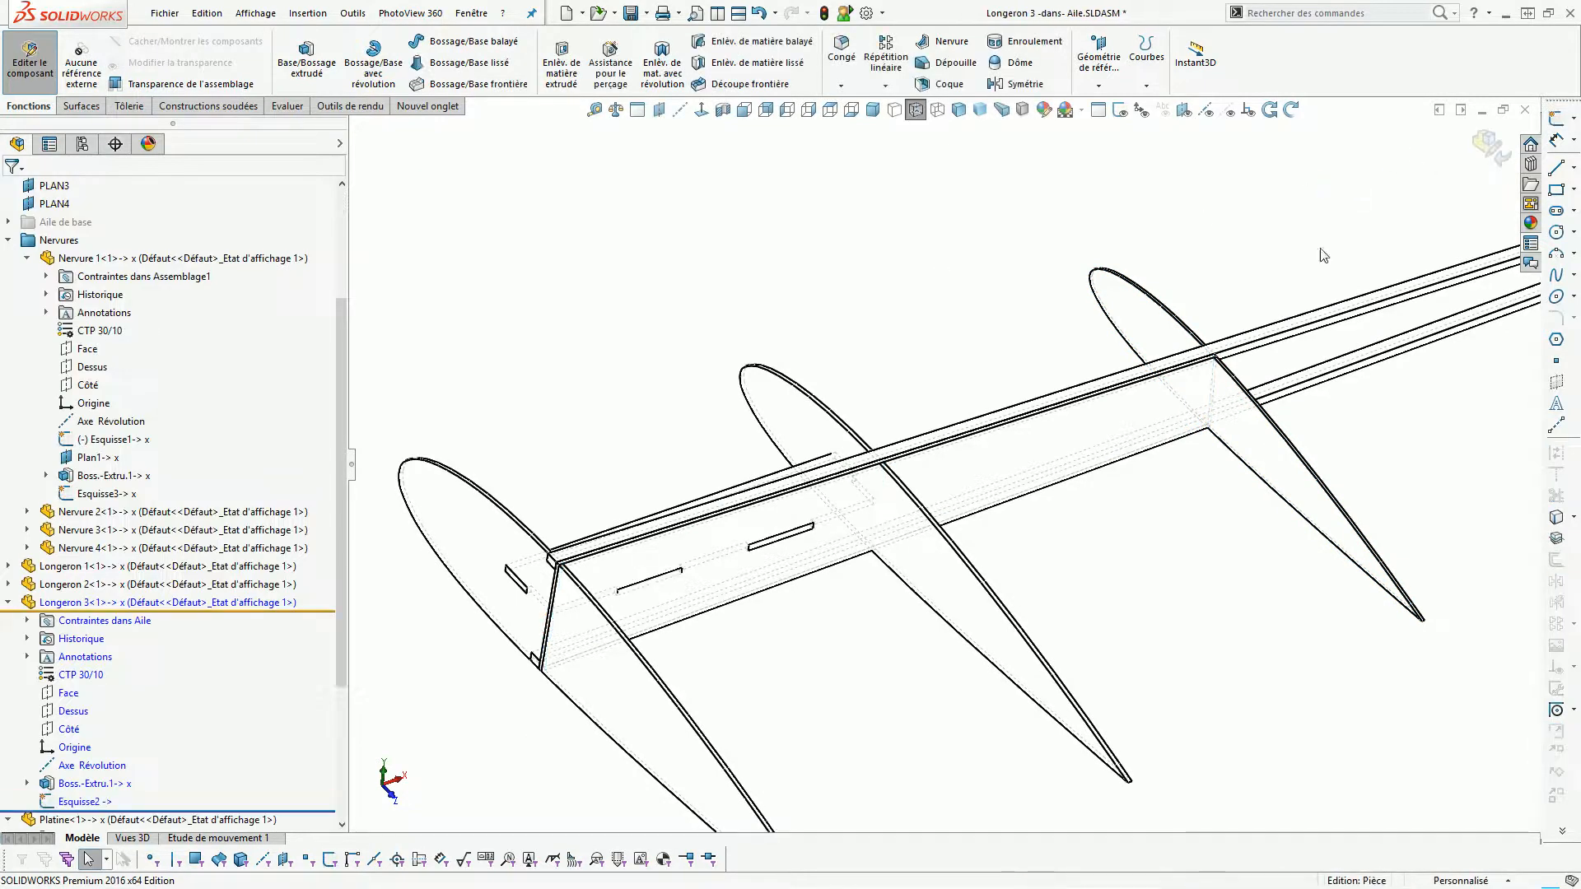
{"action": "left_click", "coordinate": [1487, 147]}
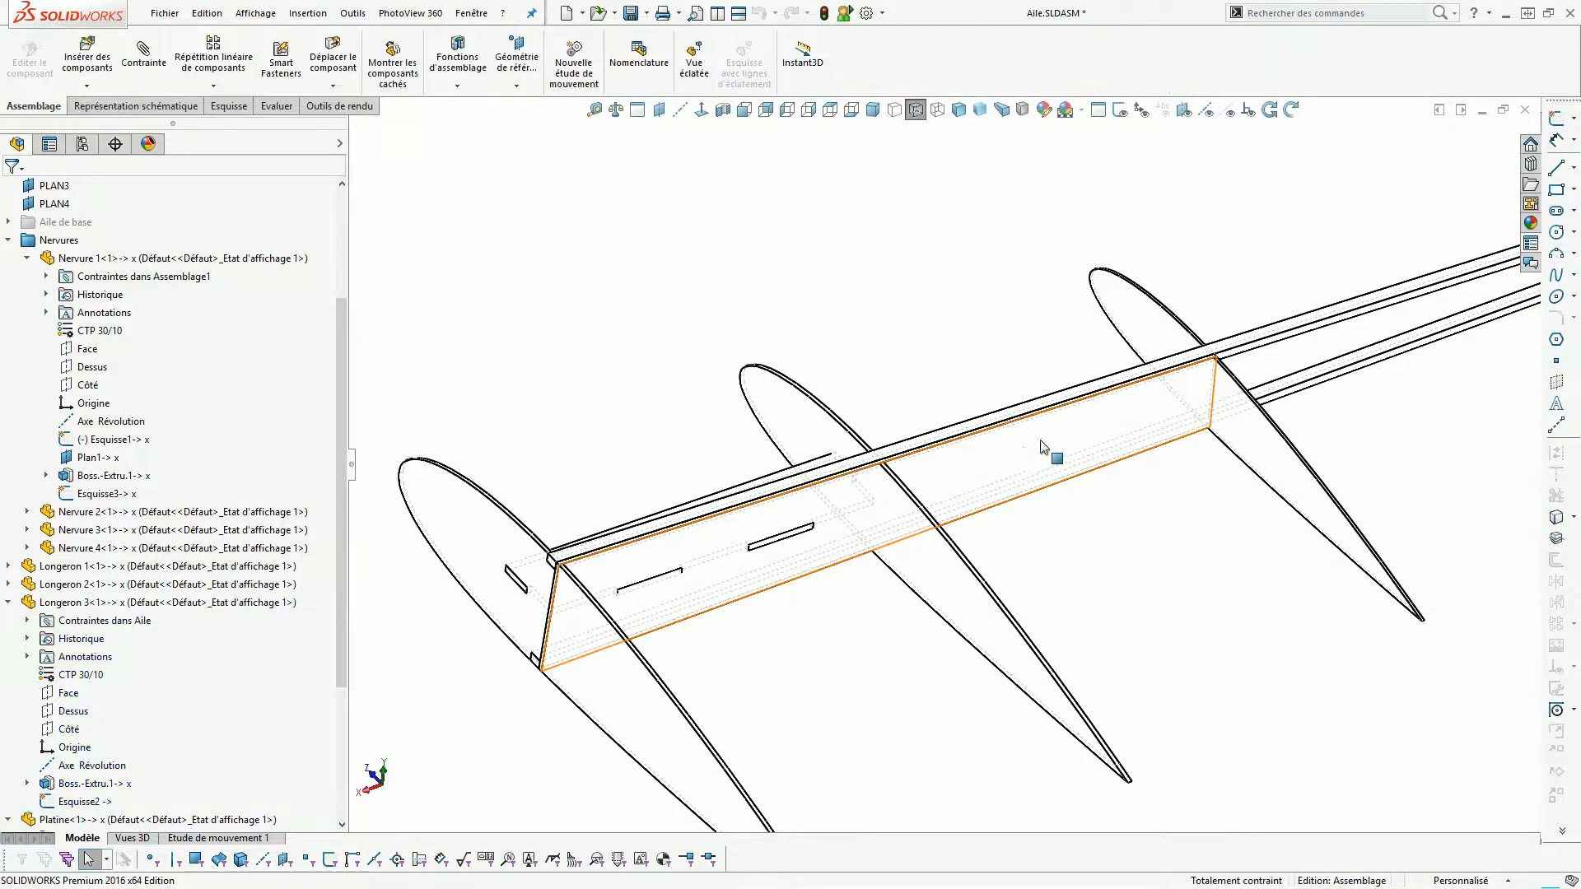
{"action": "left_click", "coordinate": [1042, 445]}
{"action": "left_click", "coordinate": [1070, 357]}
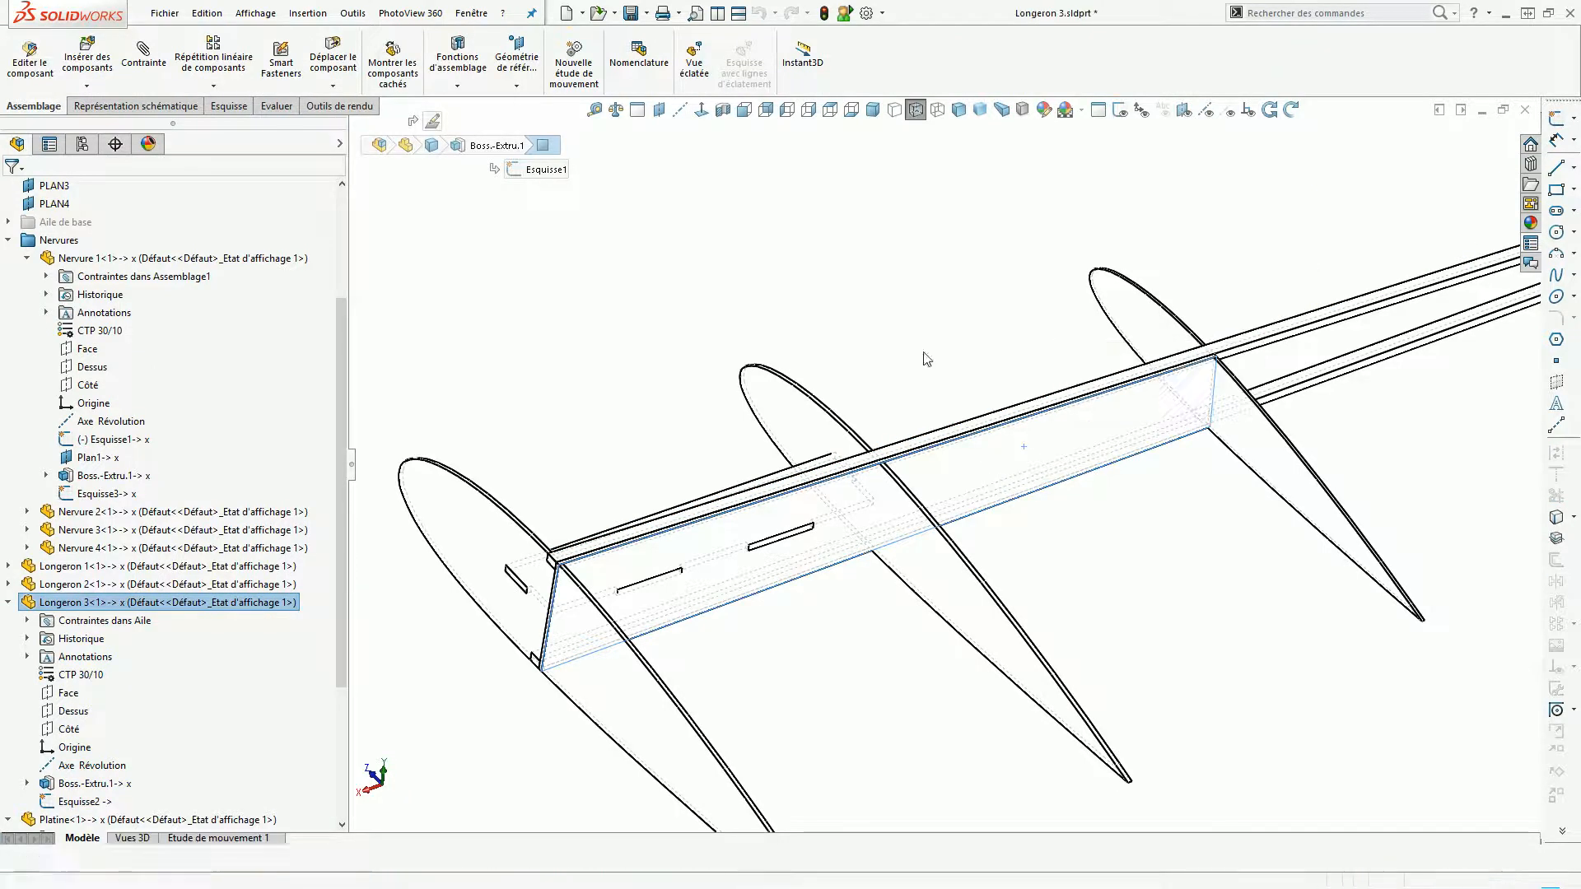
Break all external references of the intersection sketch Esquisse2 in Longeron 3.
{"action": "right_click", "coordinate": [76, 367]}
{"action": "left_click", "coordinate": [136, 420]}
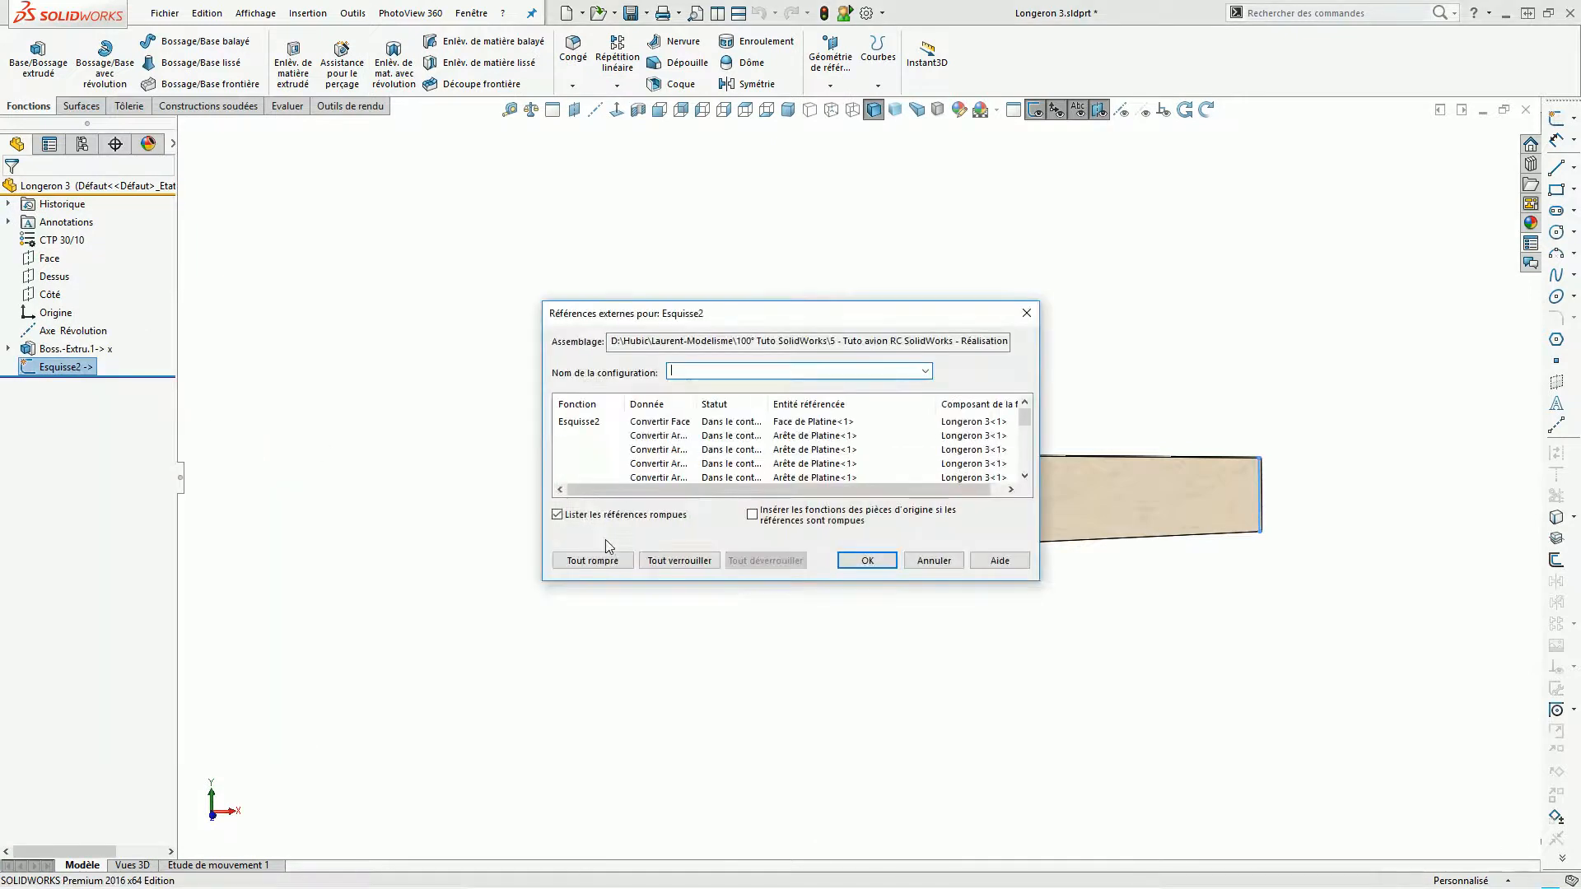
{"action": "left_click", "coordinate": [592, 561]}
{"action": "left_click", "coordinate": [832, 488]}
{"action": "left_click", "coordinate": [860, 559]}
Edit Esquisse2 and draw a horizontal line from the midpoint of the narrow-end rib line to the slanted rib line at the wide end.
{"action": "left_click", "coordinate": [128, 369]}
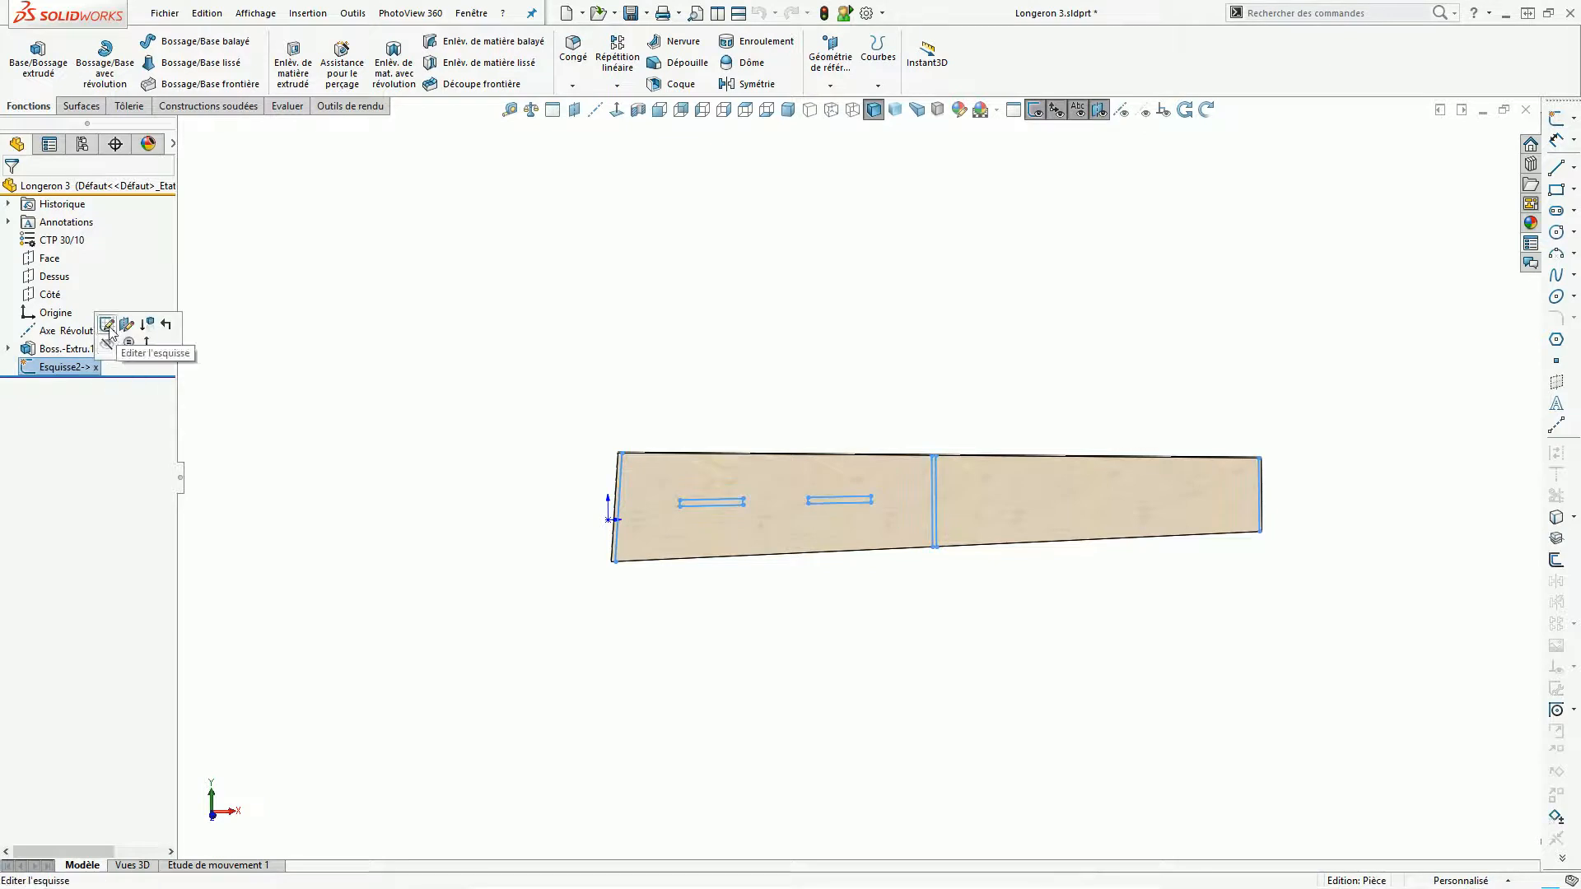
{"action": "left_click", "coordinate": [114, 323]}
{"action": "left_click", "coordinate": [617, 113]}
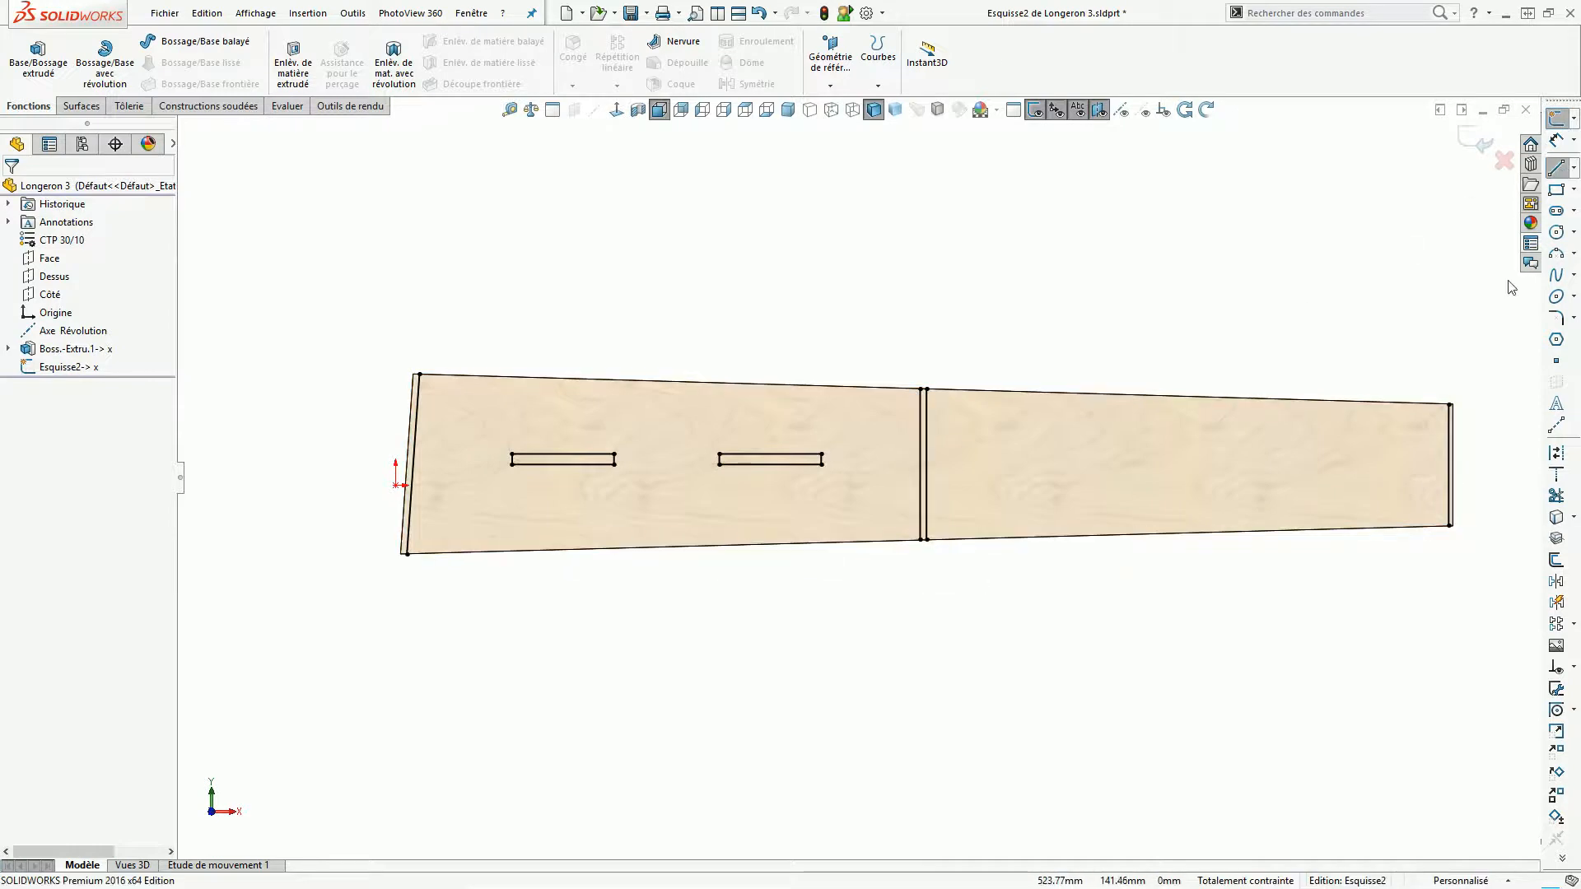
{"action": "left_click", "coordinate": [1559, 169]}
{"action": "left_click", "coordinate": [1452, 465]}
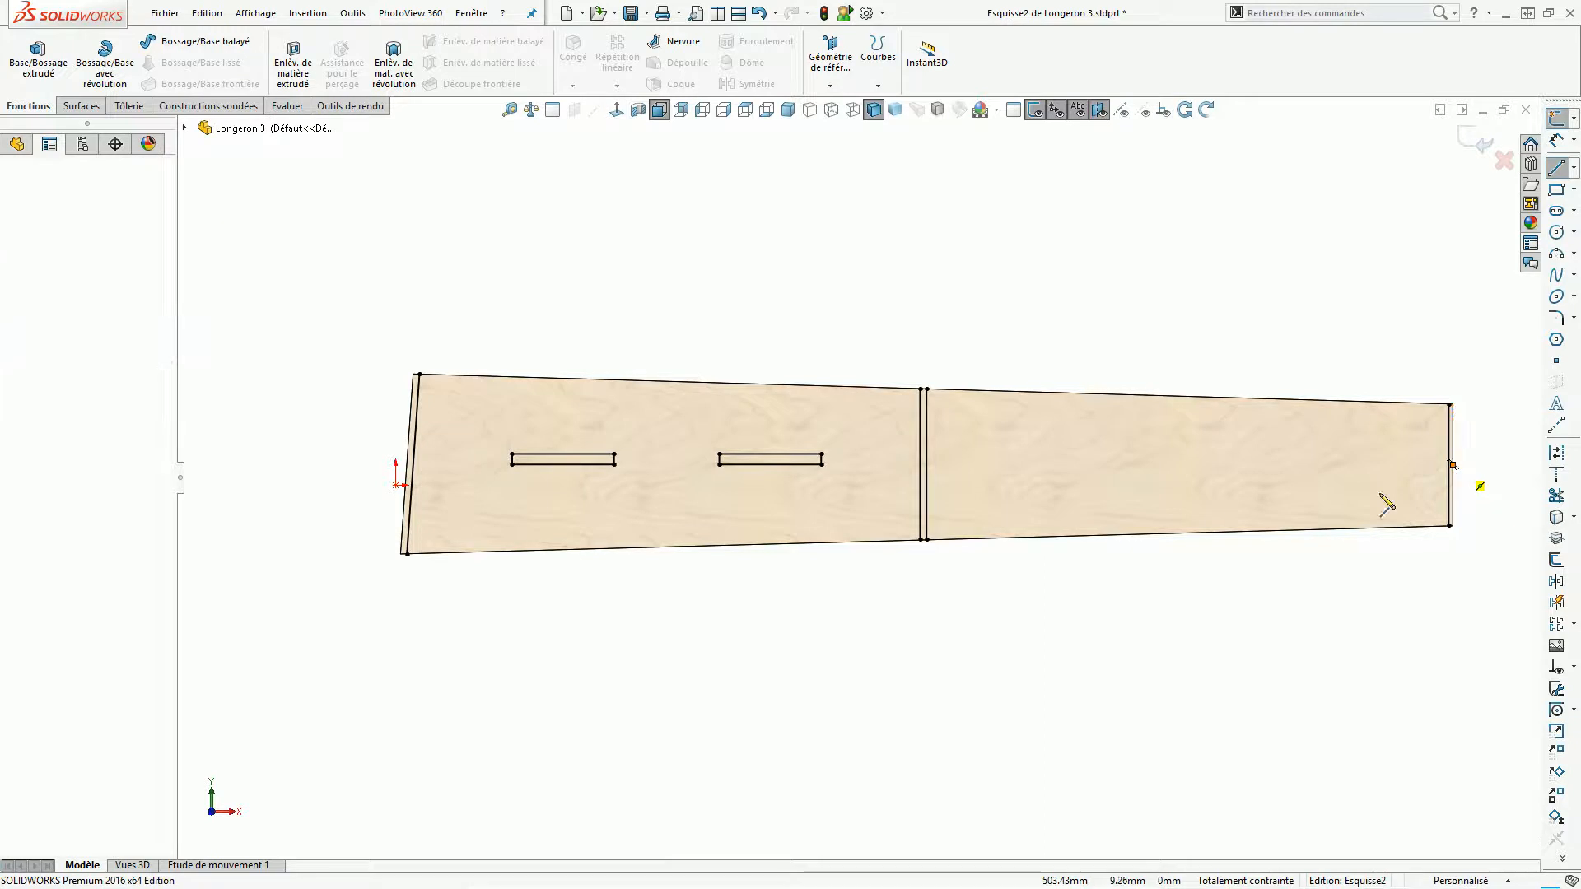
{"action": "left_click", "coordinate": [407, 465]}
{"action": "scroll", "coordinate": [441, 477], "scroll_direction": "down", "scroll_amount": 3}
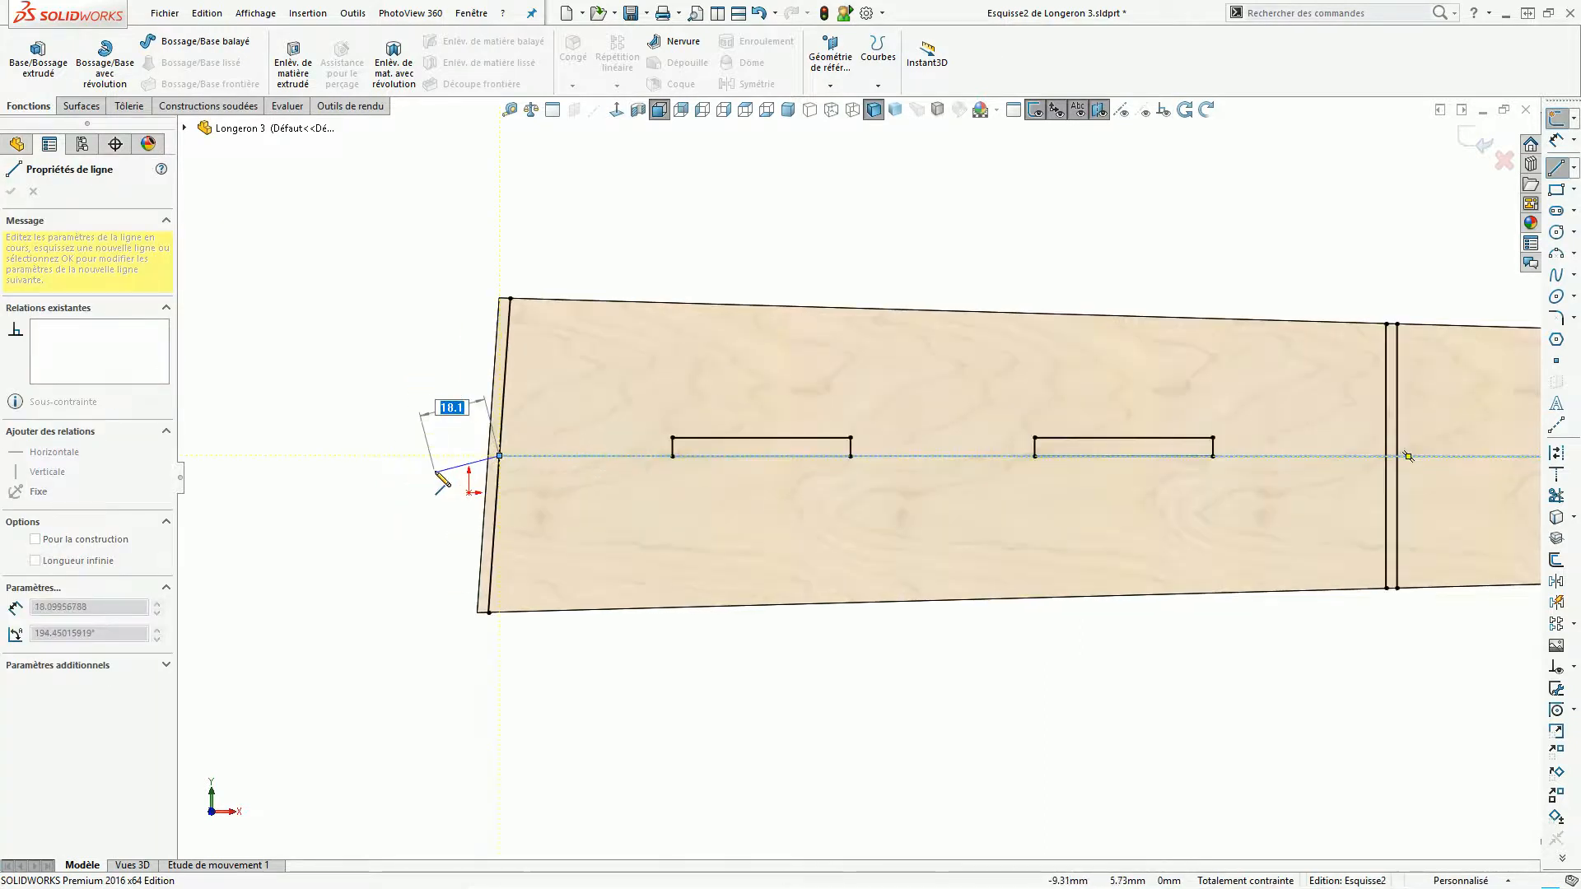
{"action": "key", "text": "Escape"}
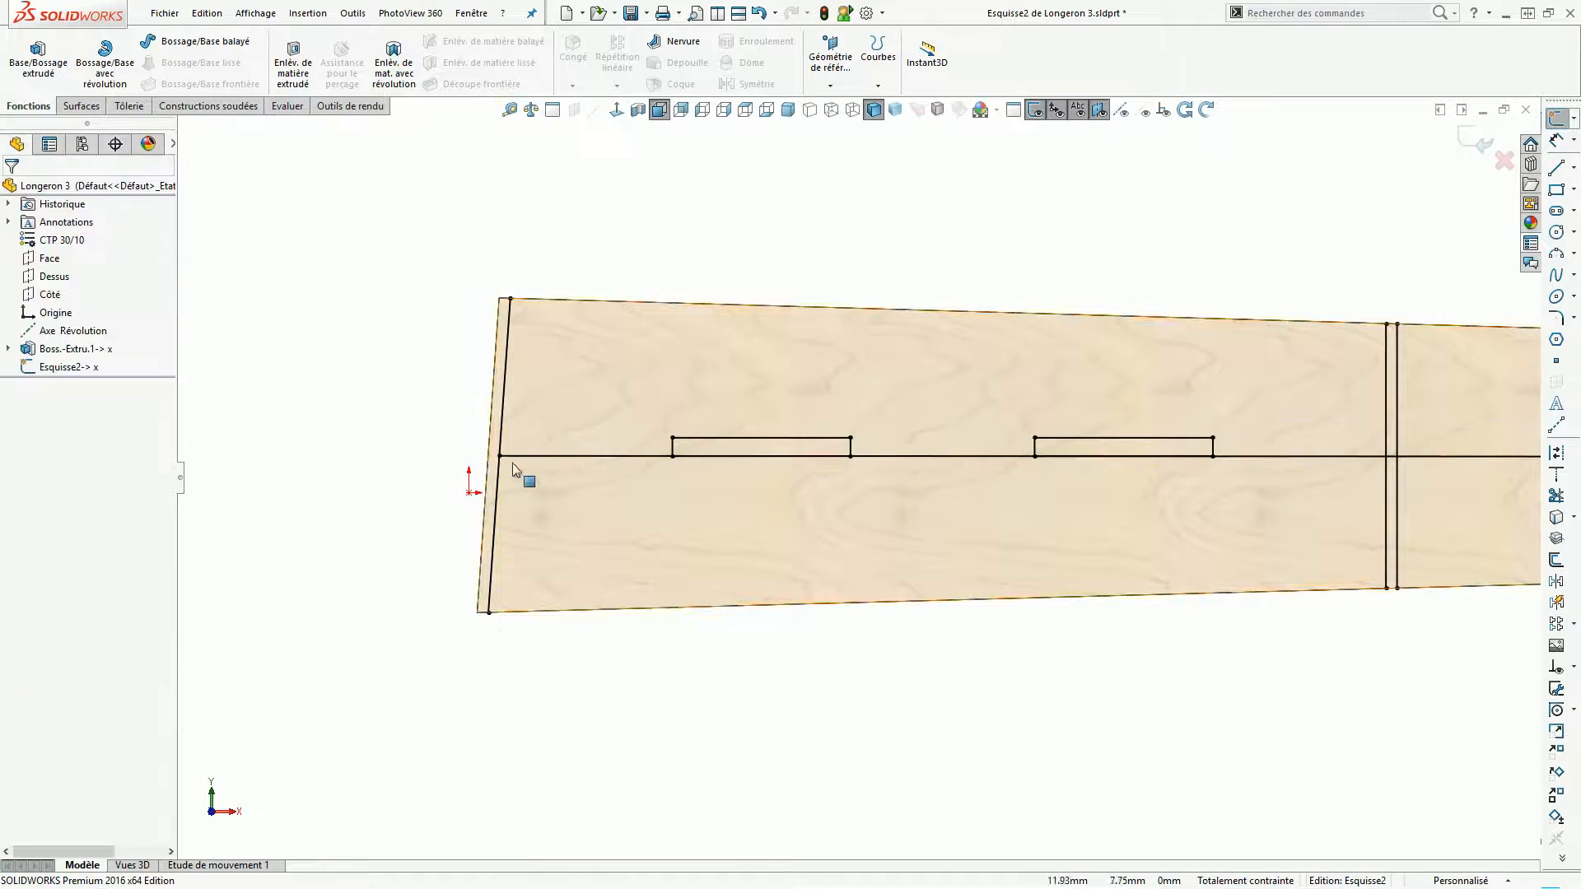
Remove the existing relation of the horizontal line's wide-end endpoint and attach that endpoint to the part's outer slanted edge.
{"action": "left_click", "coordinate": [499, 455]}
{"action": "left_click", "coordinate": [78, 242]}
{"action": "key", "text": "Delete"}
{"action": "left_click", "coordinate": [381, 466]}
{"action": "left_click_drag", "start_coordinate": [499, 455], "coordinate": [488, 458]}
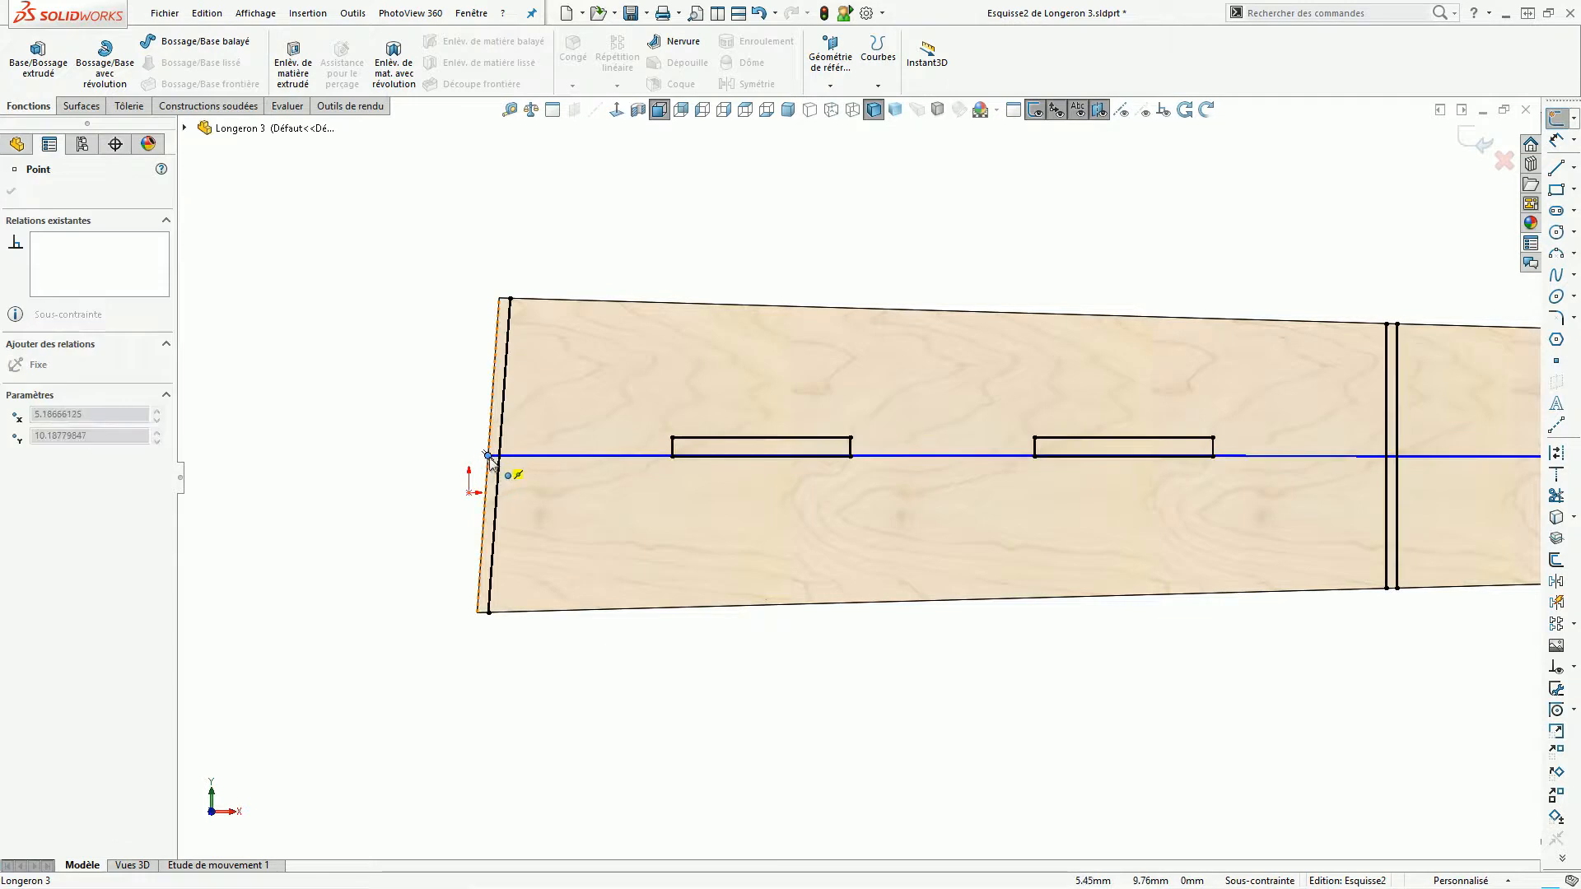
{"action": "left_click", "coordinate": [395, 448]}
Trim away the portions of the middle, narrow-end and wide-end rib lines that lie below the horizontal line.
{"action": "key", "text": "f"}
{"action": "scroll", "coordinate": [1242, 572], "scroll_direction": "down", "scroll_amount": 4}
{"action": "scroll", "coordinate": [1193, 554], "scroll_direction": "up", "scroll_amount": 3}
{"action": "scroll", "coordinate": [1070, 511], "scroll_direction": "down", "scroll_amount": 2}
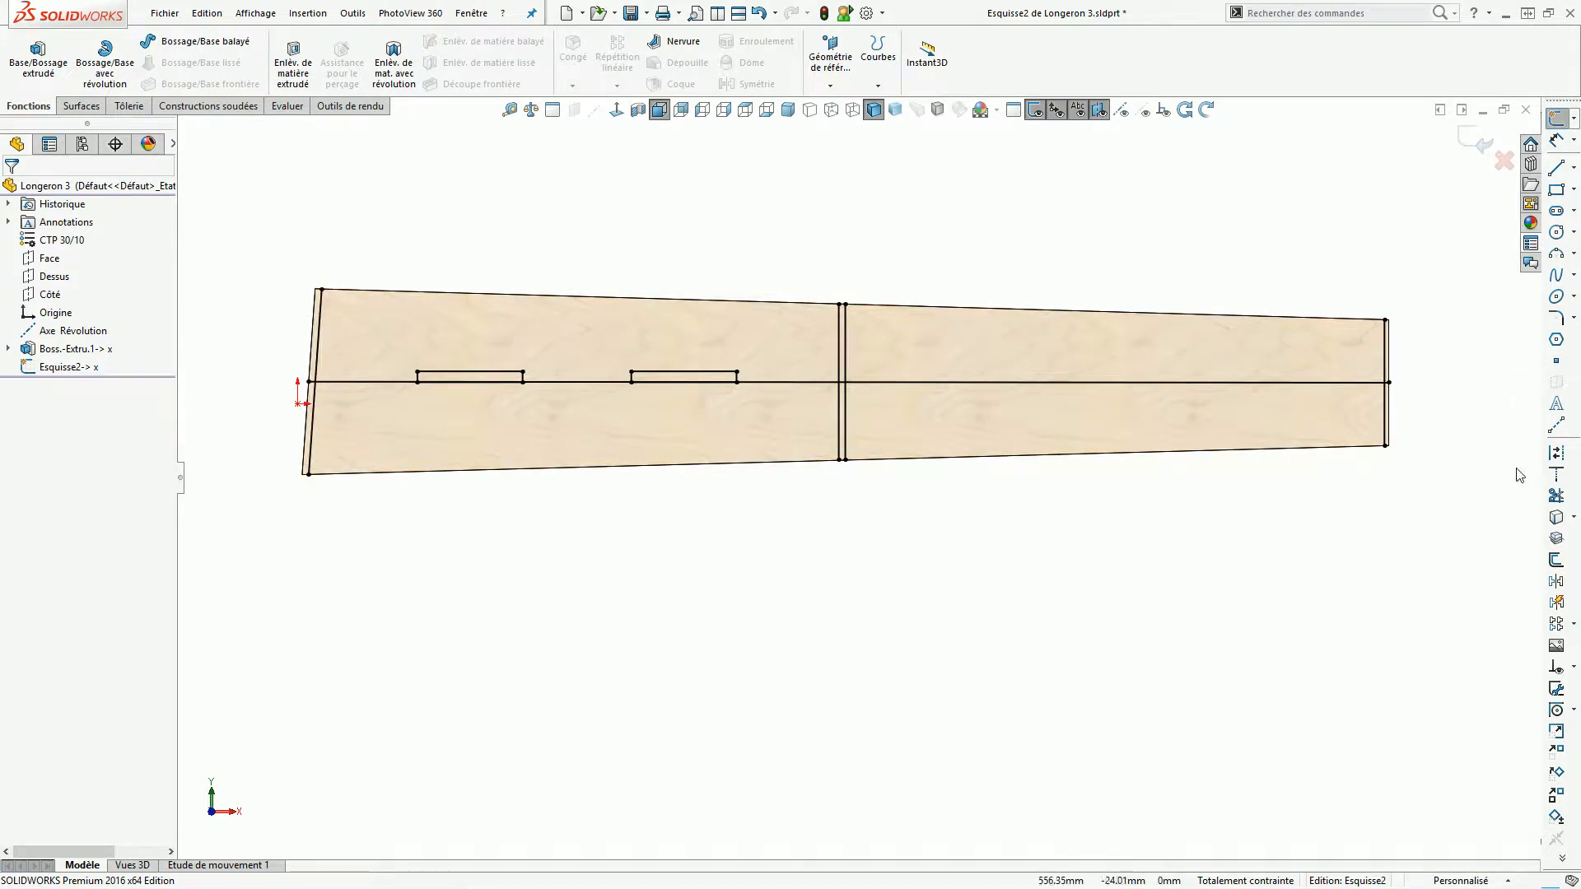
{"action": "left_click", "coordinate": [1556, 496]}
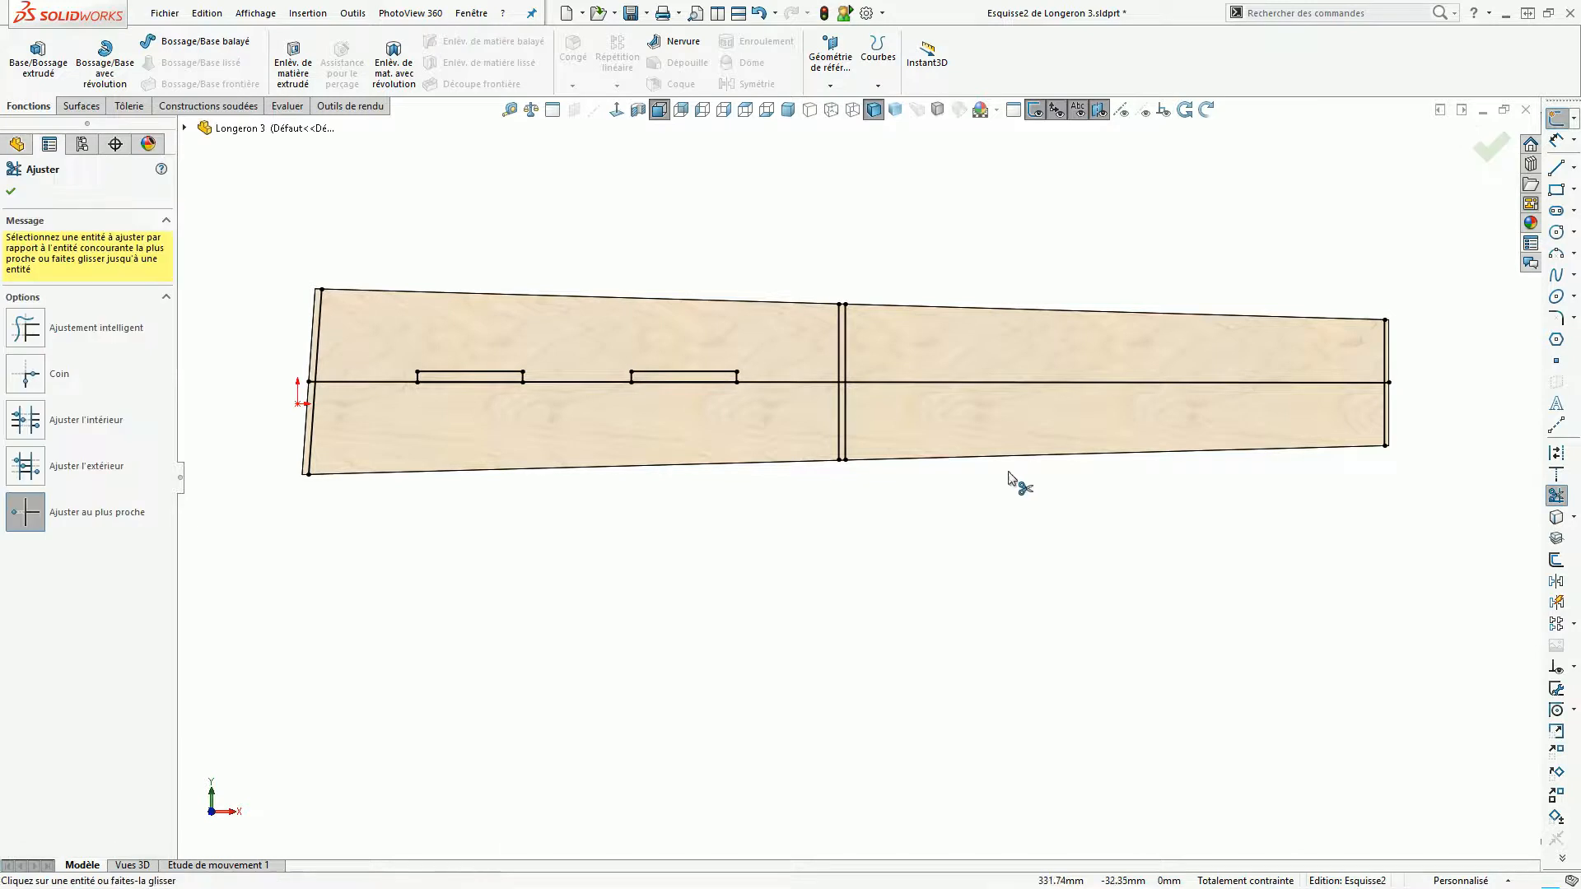
{"action": "left_click", "coordinate": [847, 425]}
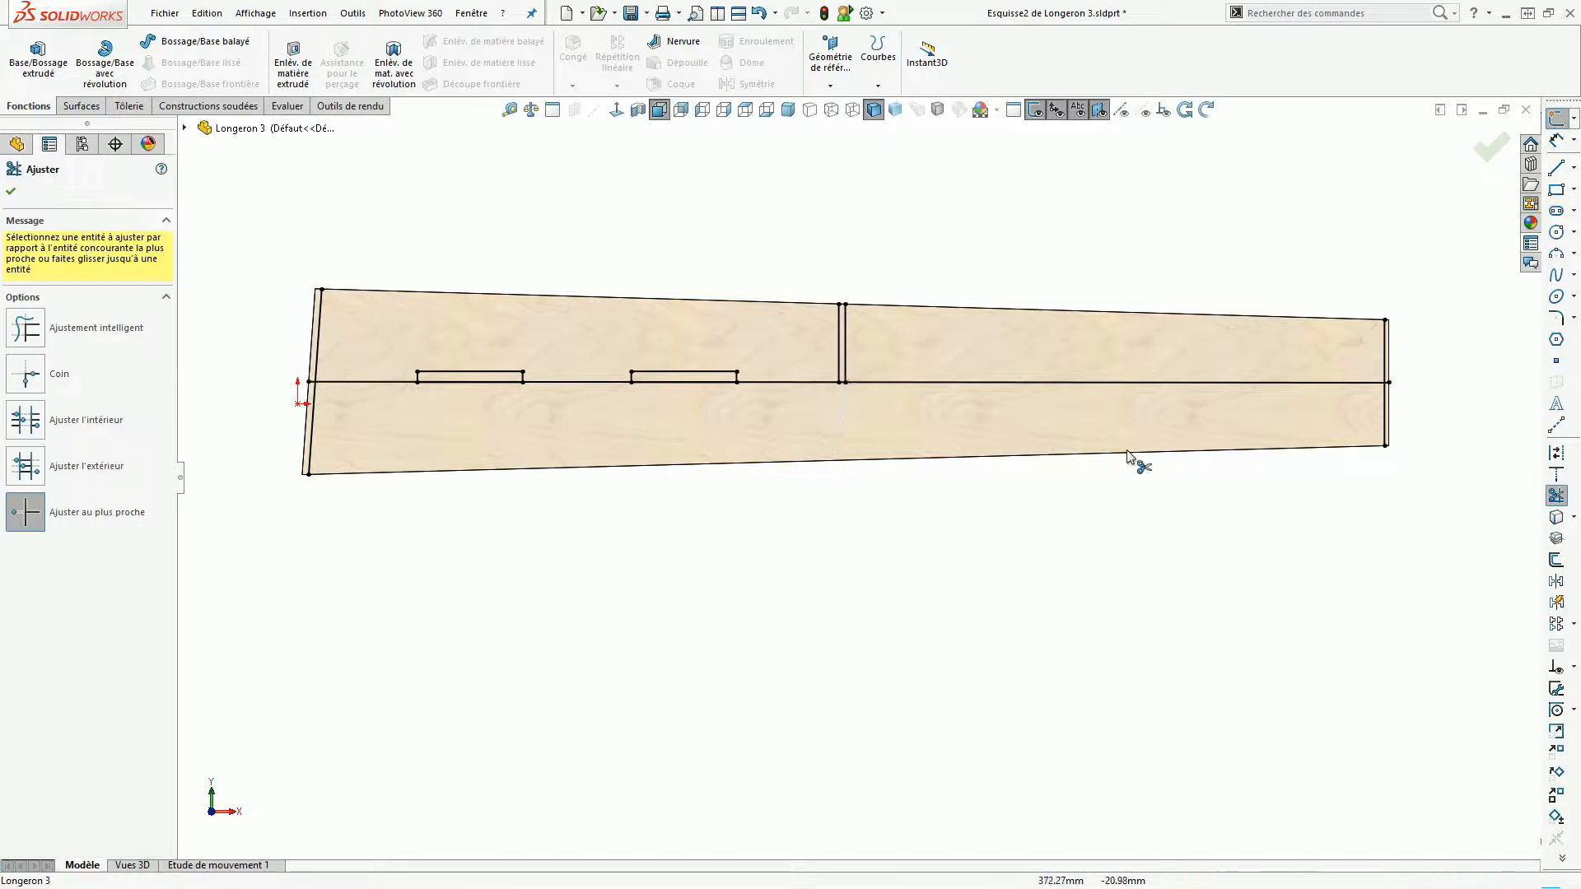
{"action": "left_click", "coordinate": [1384, 421]}
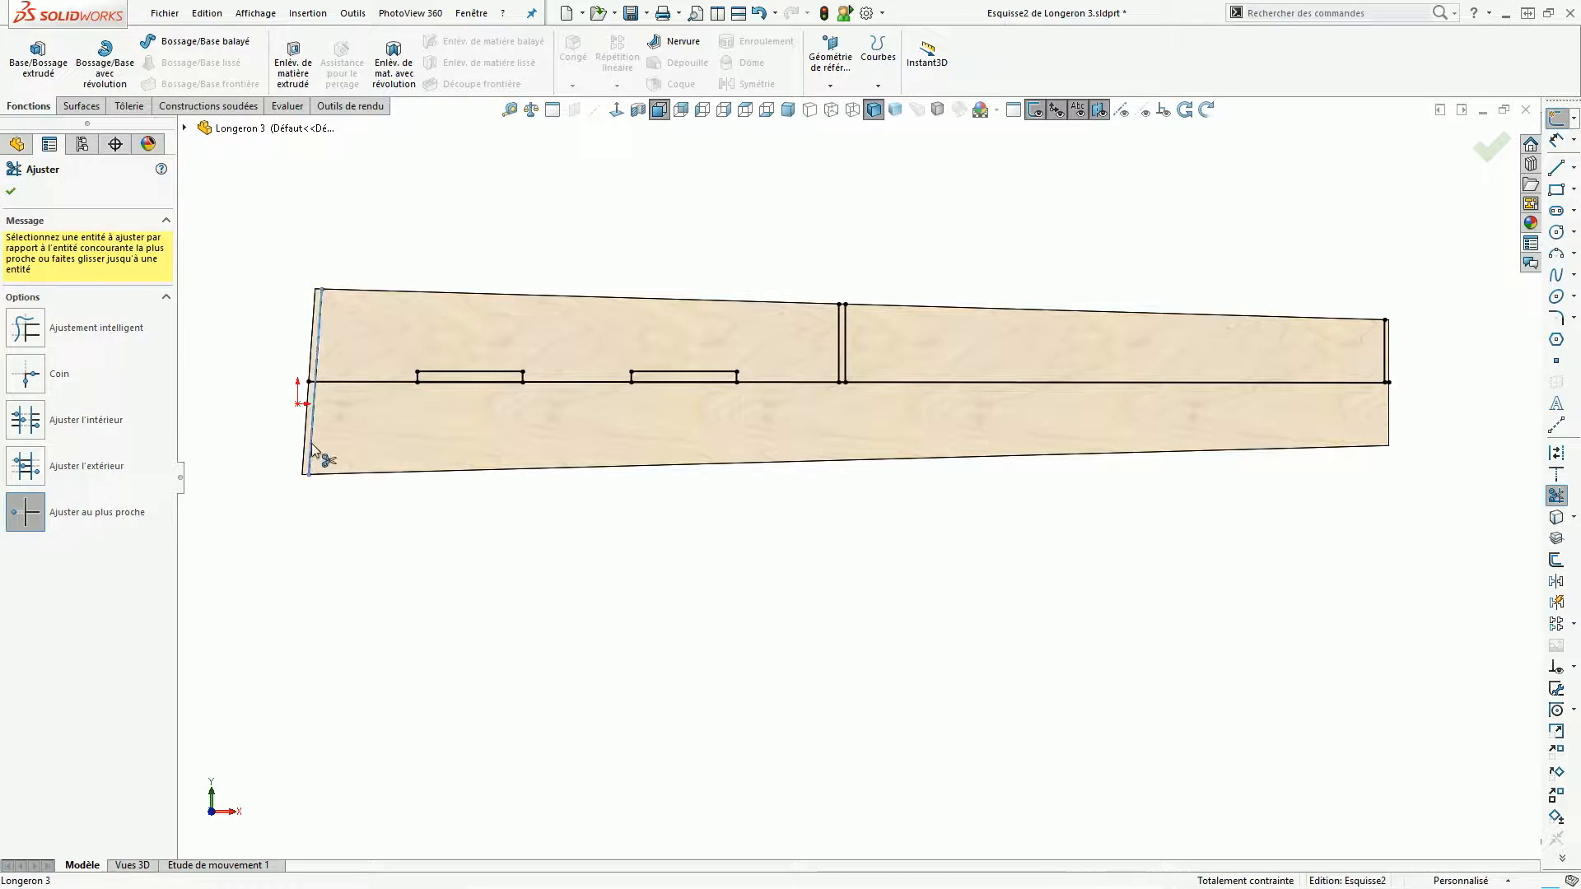
{"action": "scroll", "coordinate": [333, 430], "scroll_direction": "down", "scroll_amount": 2}
Trim the horizontal line between the two rectangular slots and the rib notches, keeping only the short segments that close the notch bottoms.
{"action": "left_click", "coordinate": [423, 377]}
{"action": "scroll", "coordinate": [689, 395], "scroll_direction": "down", "scroll_amount": 6}
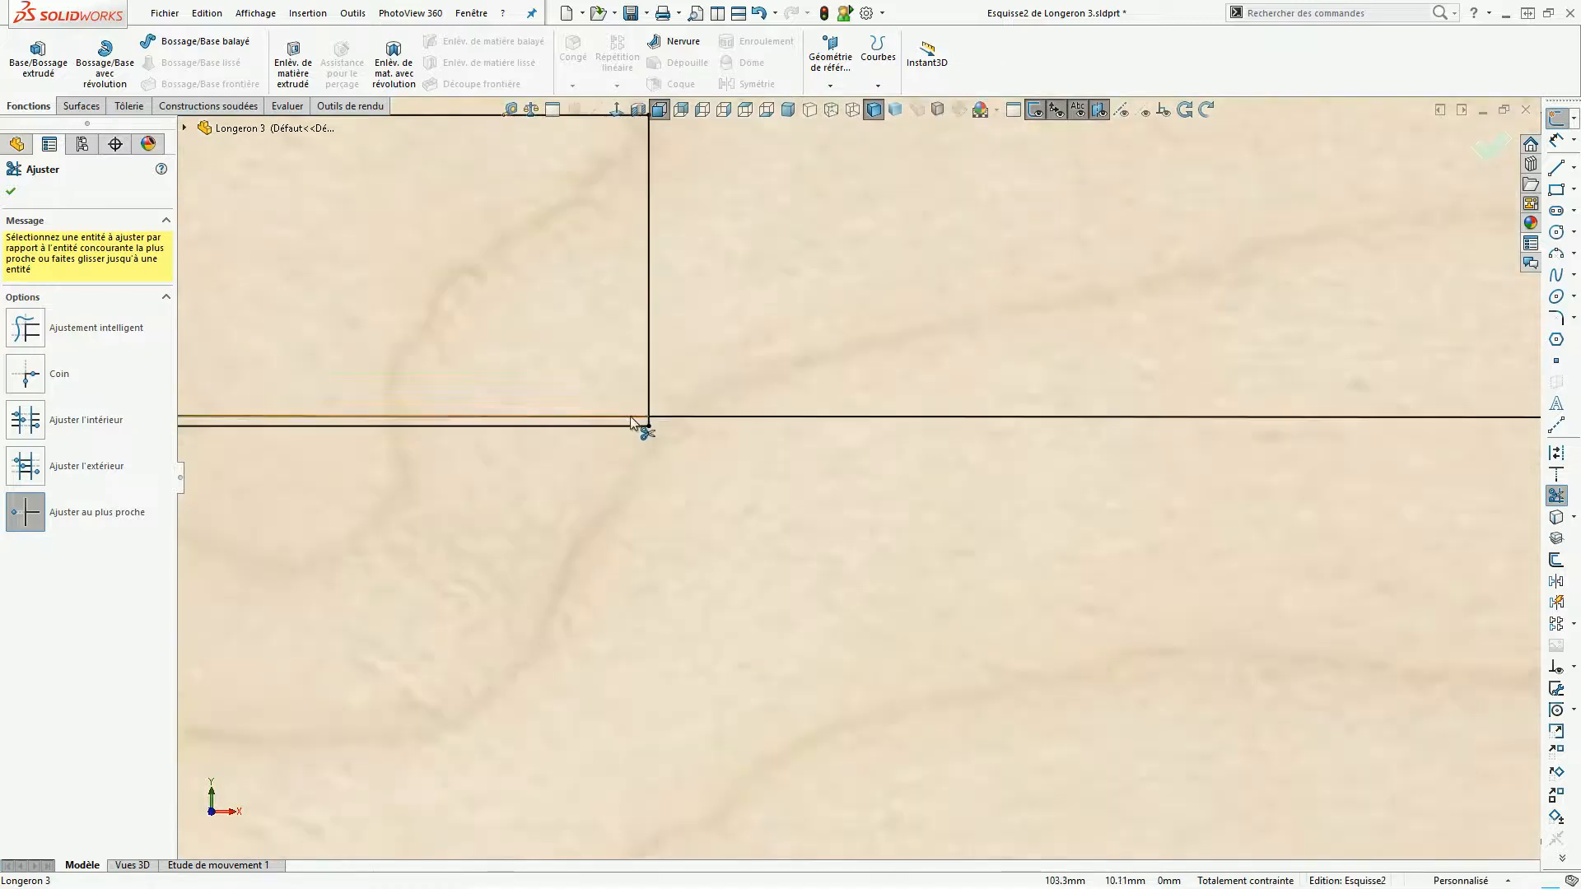
{"action": "left_click", "coordinate": [704, 418]}
{"action": "scroll", "coordinate": [852, 475], "scroll_direction": "up", "scroll_amount": 4}
{"action": "scroll", "coordinate": [956, 477], "scroll_direction": "up", "scroll_amount": 5}
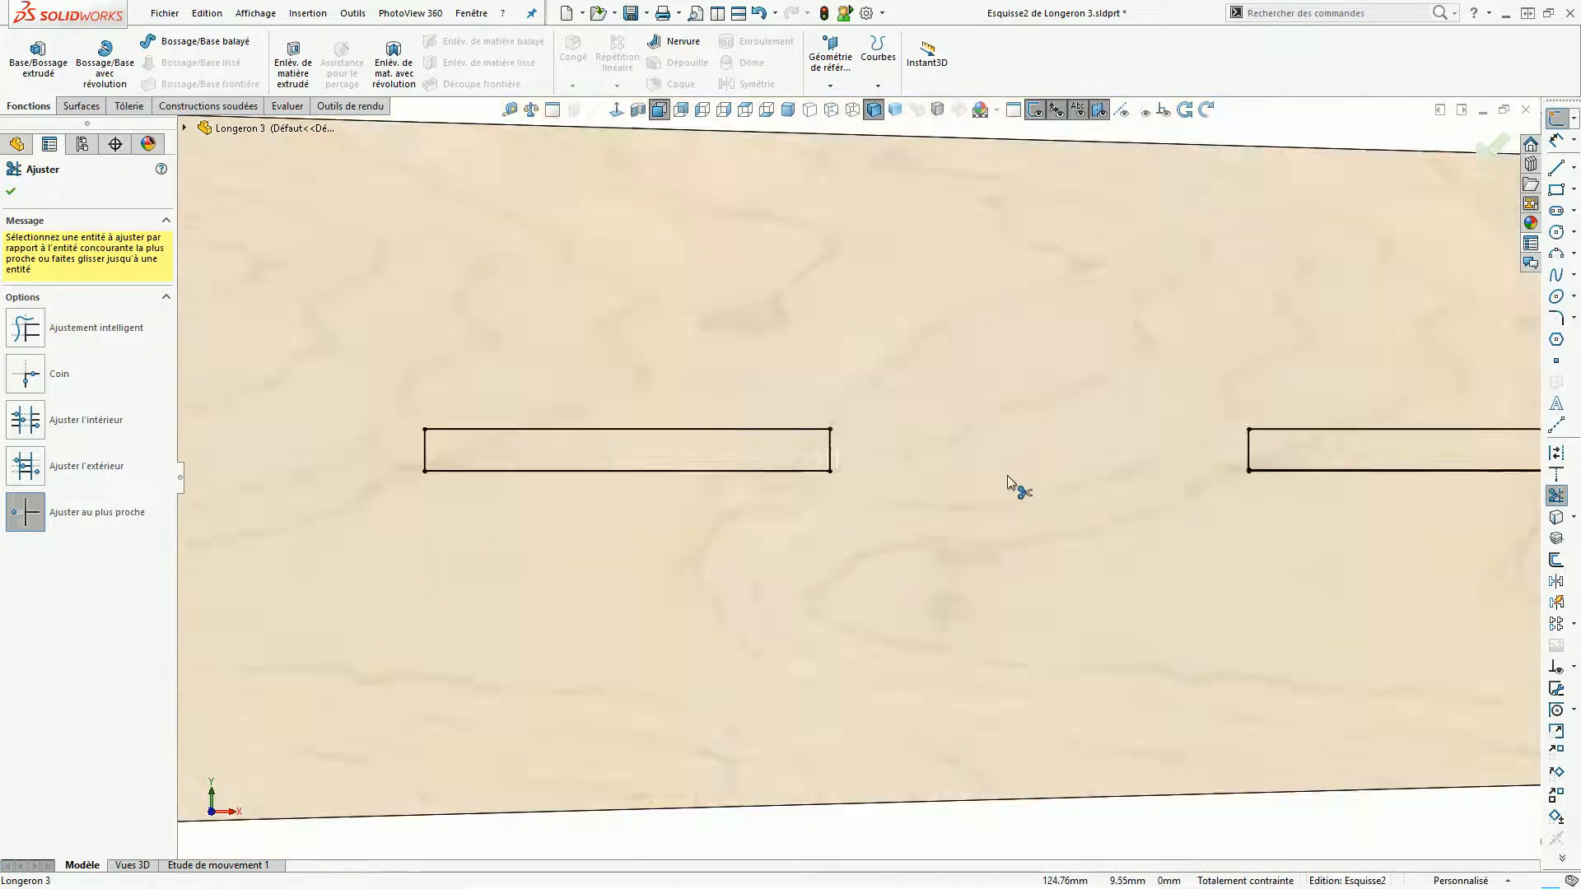
{"action": "scroll", "coordinate": [1221, 486], "scroll_direction": "down", "scroll_amount": 4}
{"action": "scroll", "coordinate": [793, 430], "scroll_direction": "down", "scroll_amount": 5}
{"action": "left_click", "coordinate": [772, 434]}
{"action": "scroll", "coordinate": [819, 461], "scroll_direction": "up", "scroll_amount": 6}
{"action": "scroll", "coordinate": [853, 444], "scroll_direction": "up", "scroll_amount": 5}
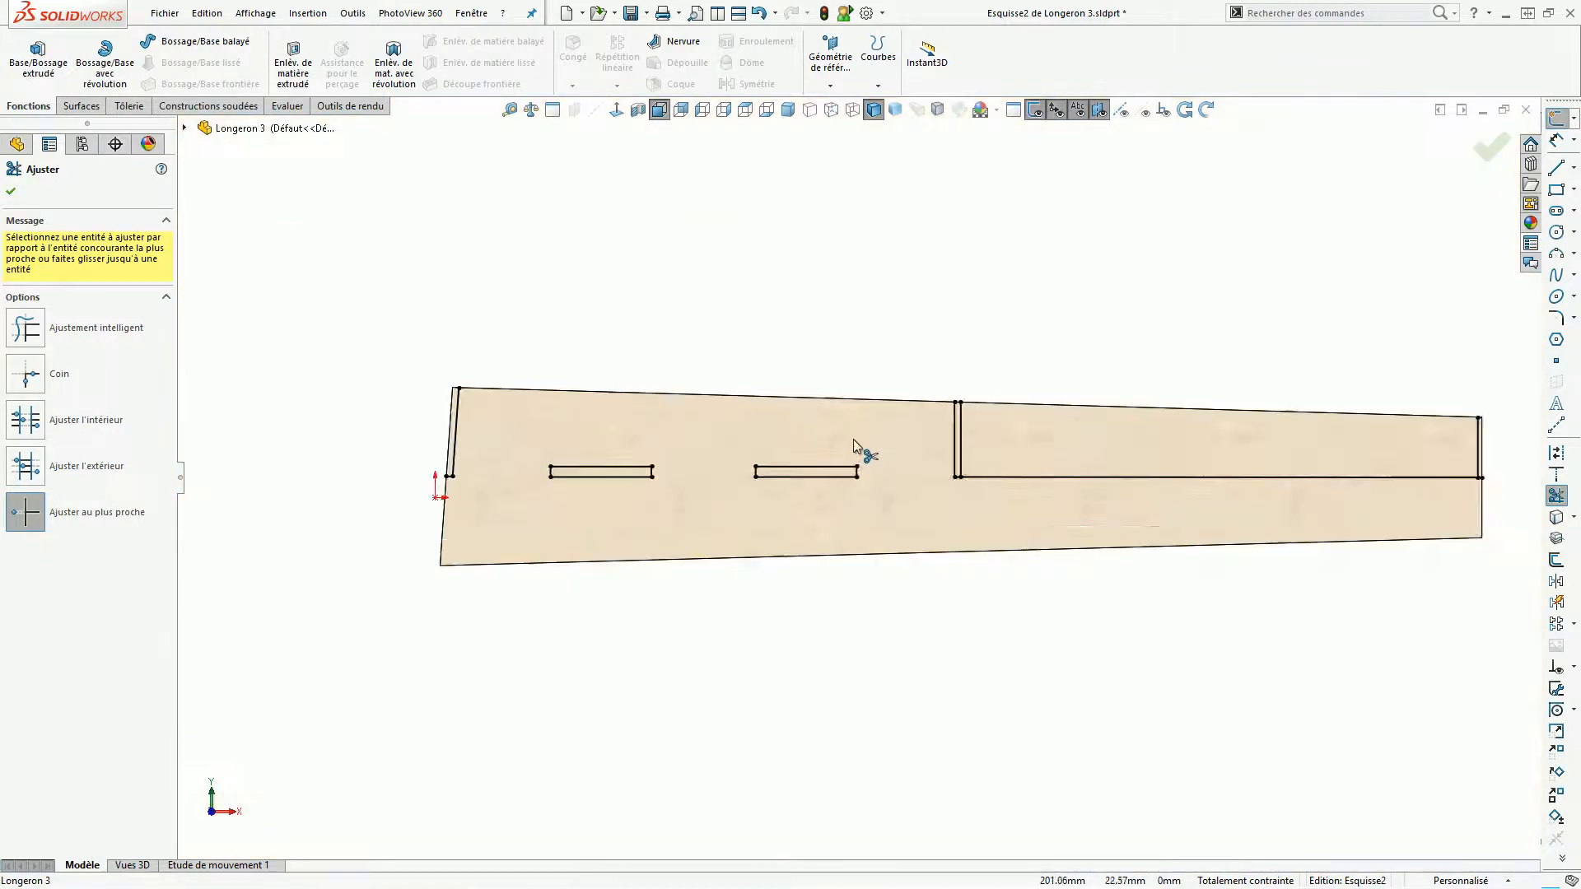
{"action": "left_click", "coordinate": [1050, 476]}
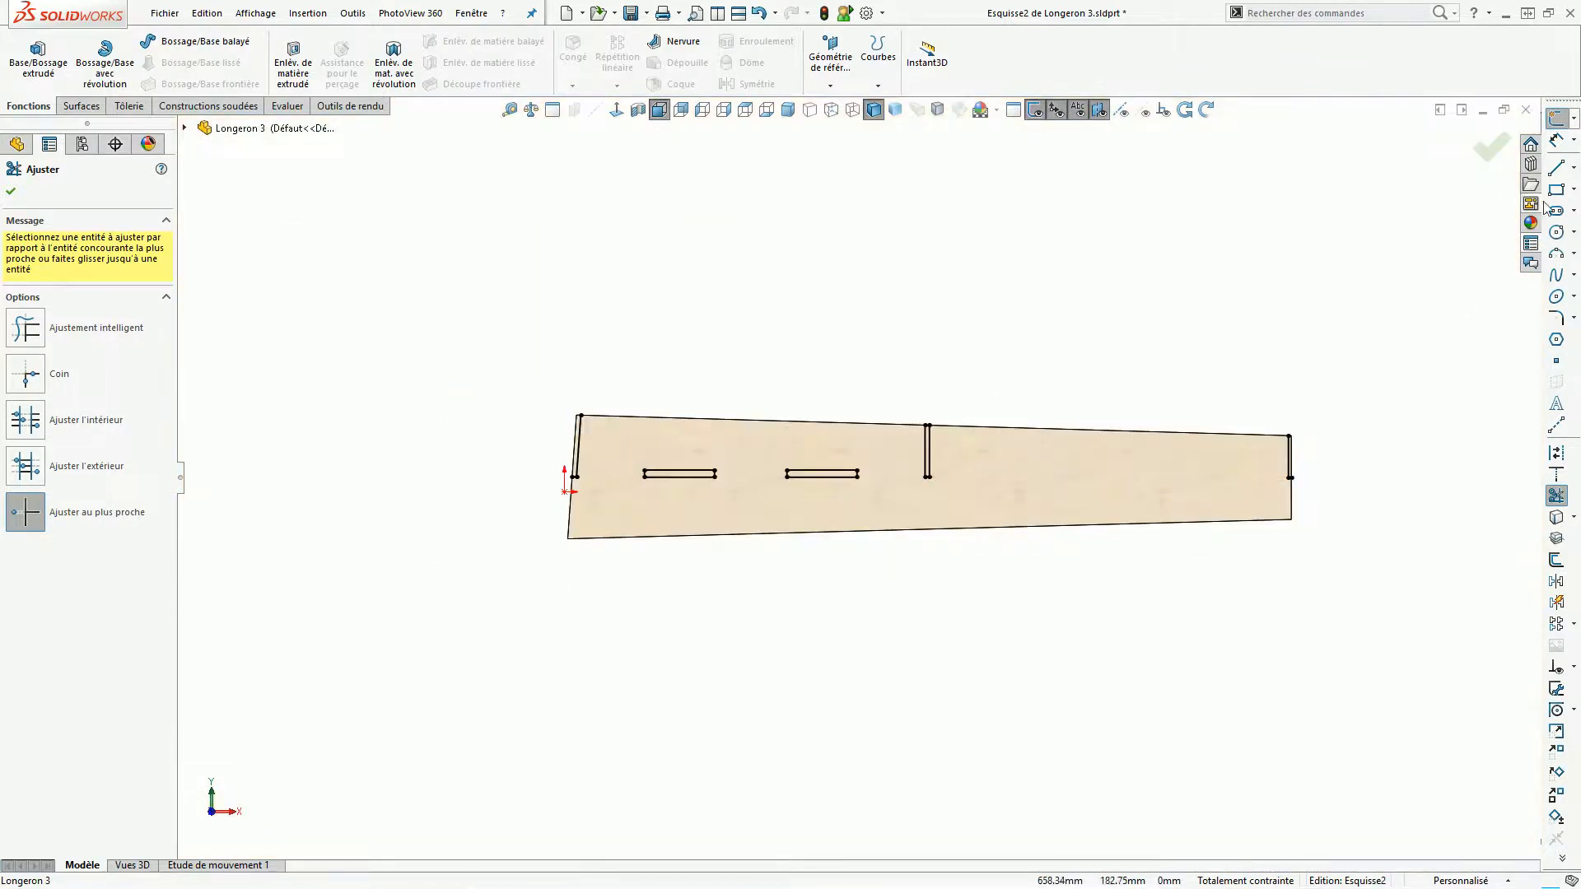
Draw lines closing the wide-end notch, from the rib line's upper end to the part corner and down the slanted edge to the notch bottom.
{"action": "scroll", "coordinate": [653, 442], "scroll_direction": "down", "scroll_amount": 5}
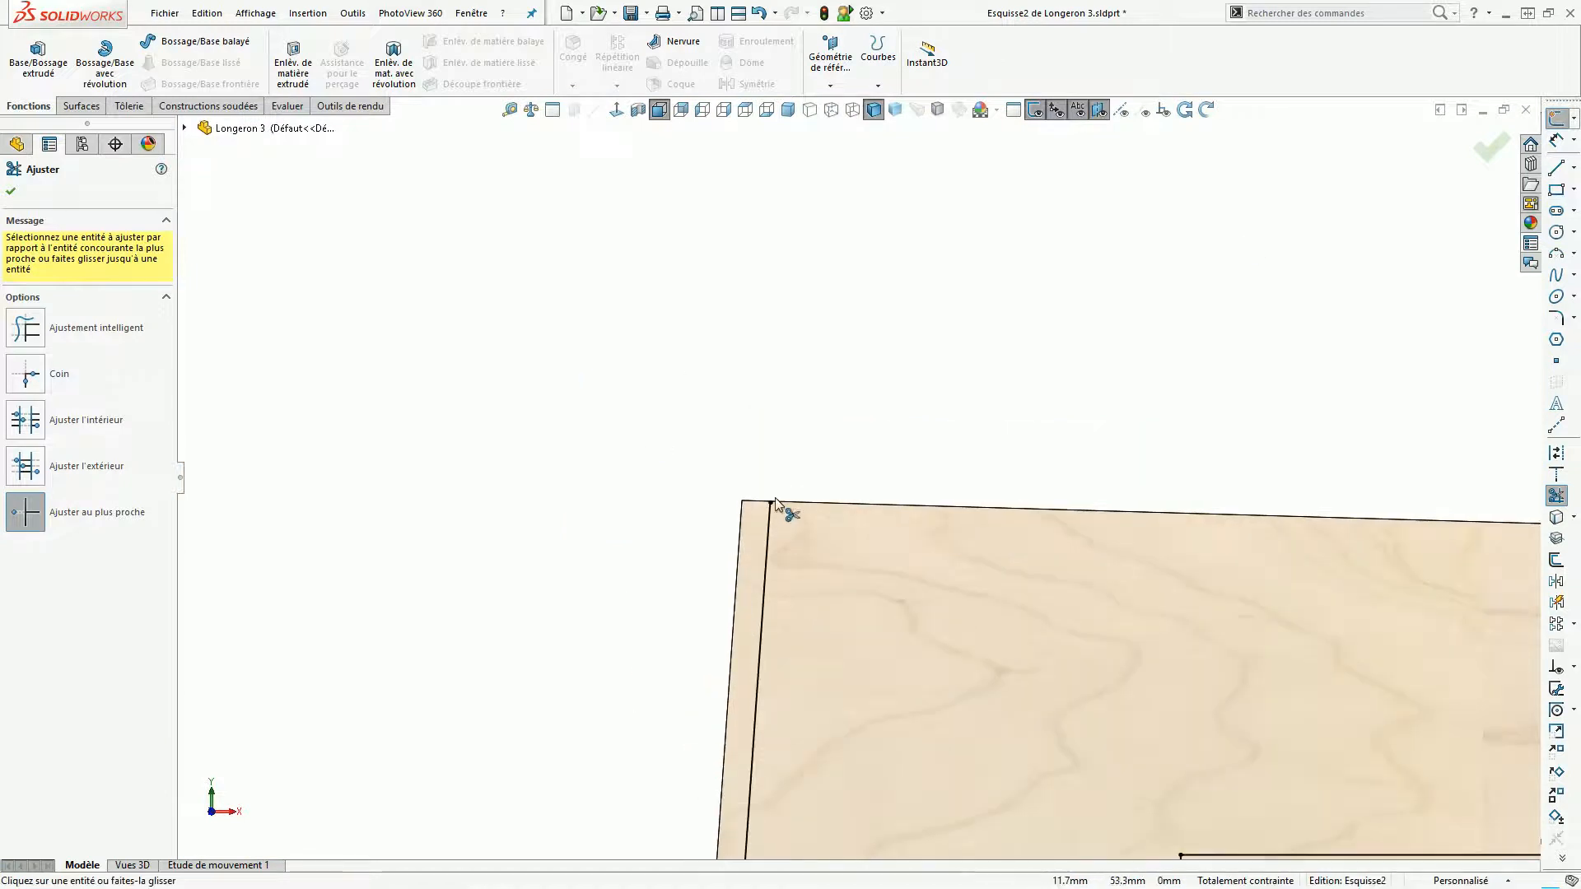
{"action": "left_click", "coordinate": [1557, 168]}
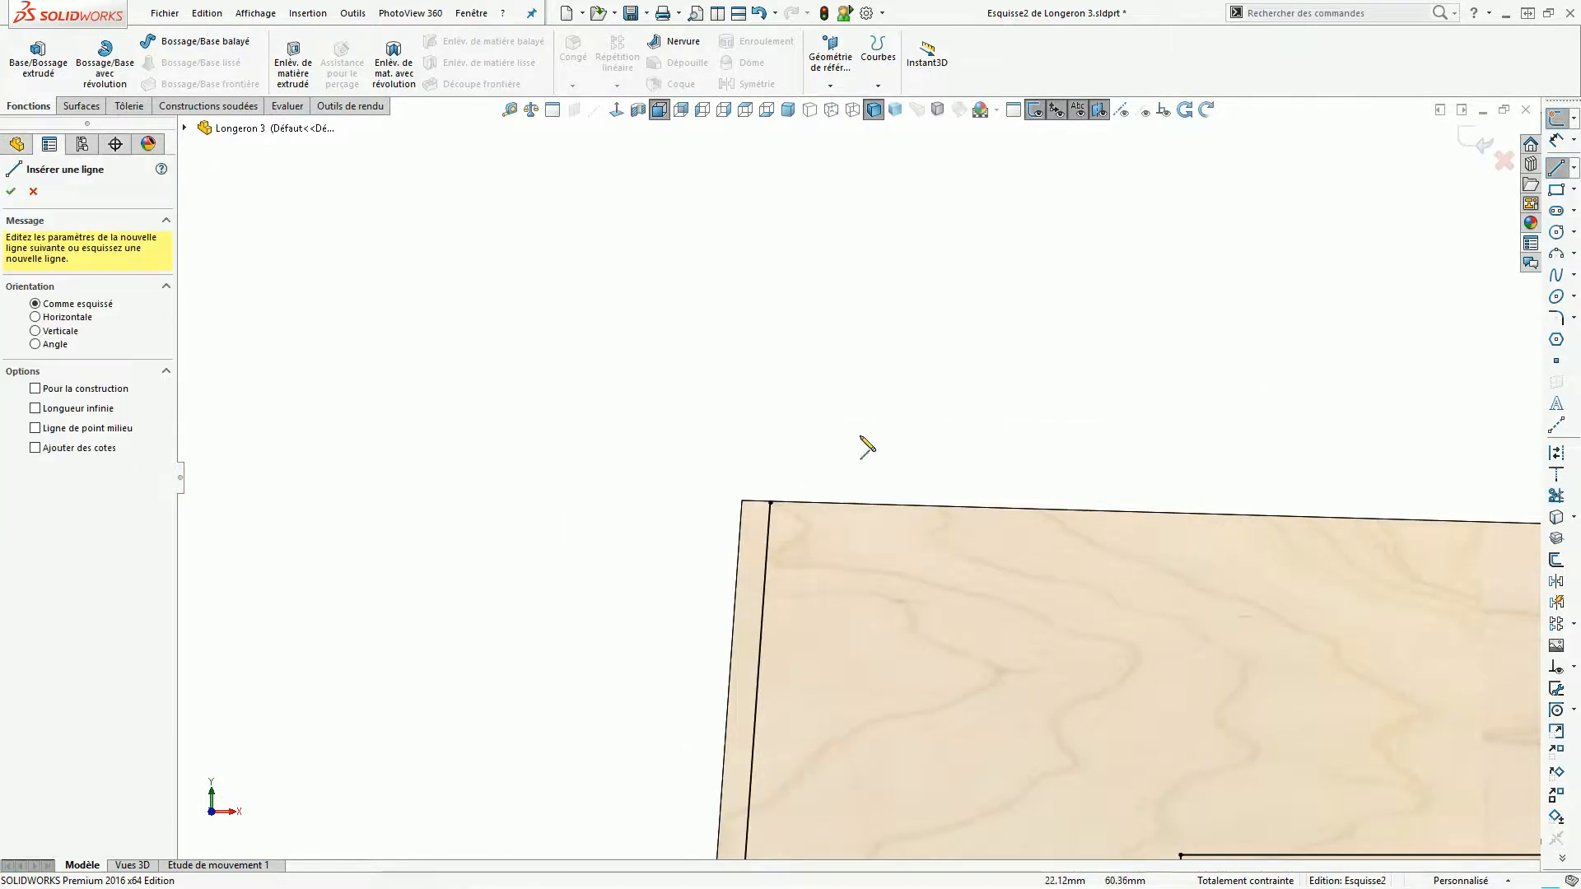
{"action": "left_click", "coordinate": [771, 502]}
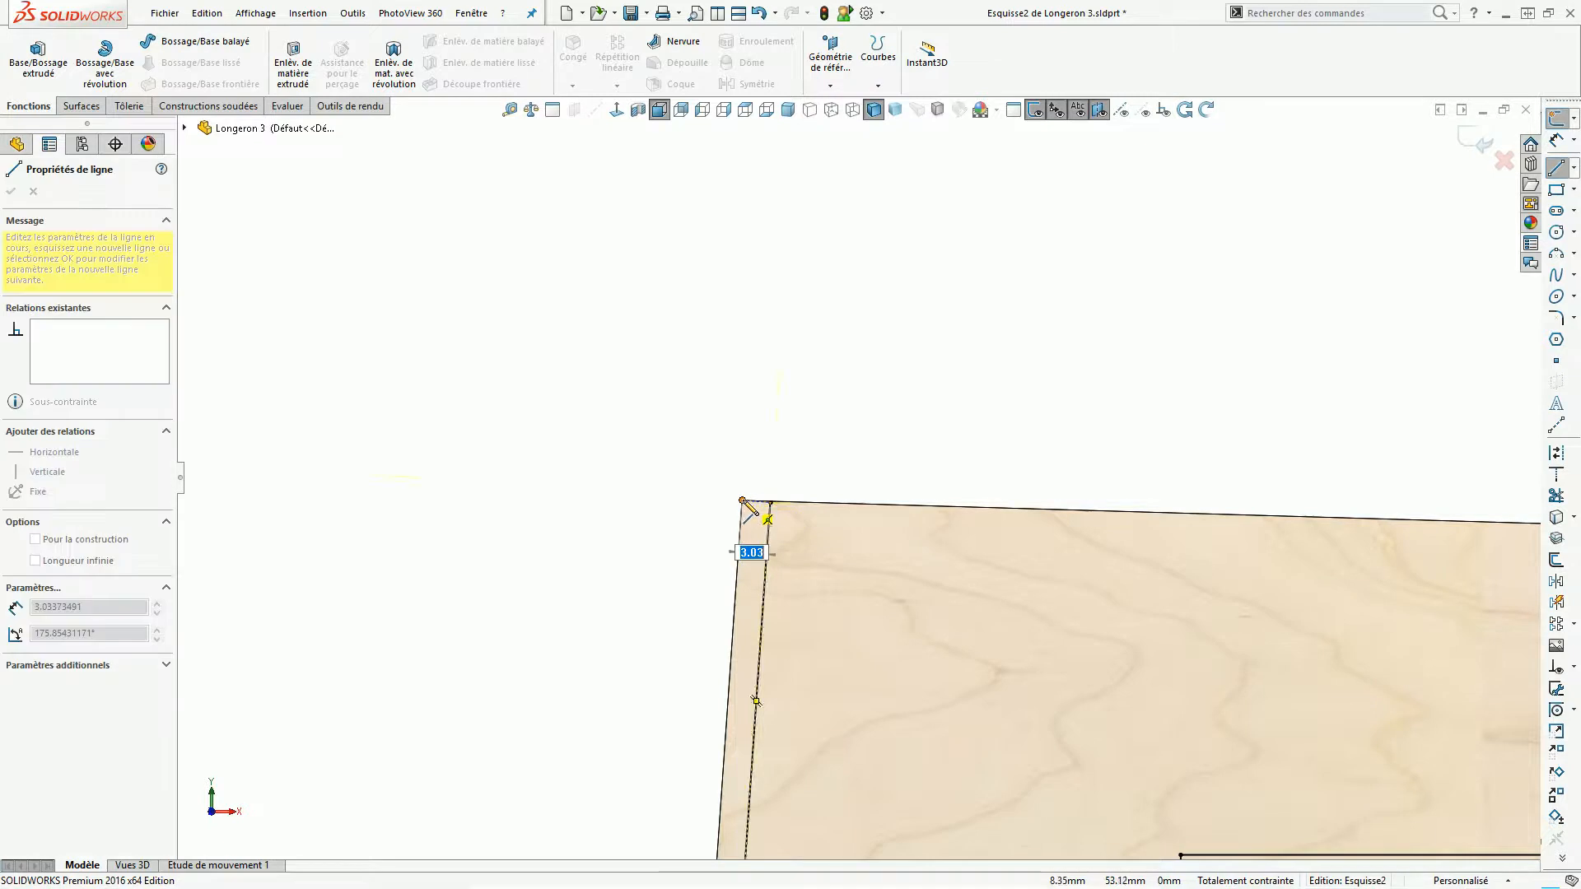
{"action": "scroll", "coordinate": [729, 469], "scroll_direction": "up", "scroll_amount": 2}
{"action": "scroll", "coordinate": [725, 465], "scroll_direction": "up", "scroll_amount": 3}
{"action": "scroll", "coordinate": [754, 622], "scroll_direction": "down", "scroll_amount": 3}
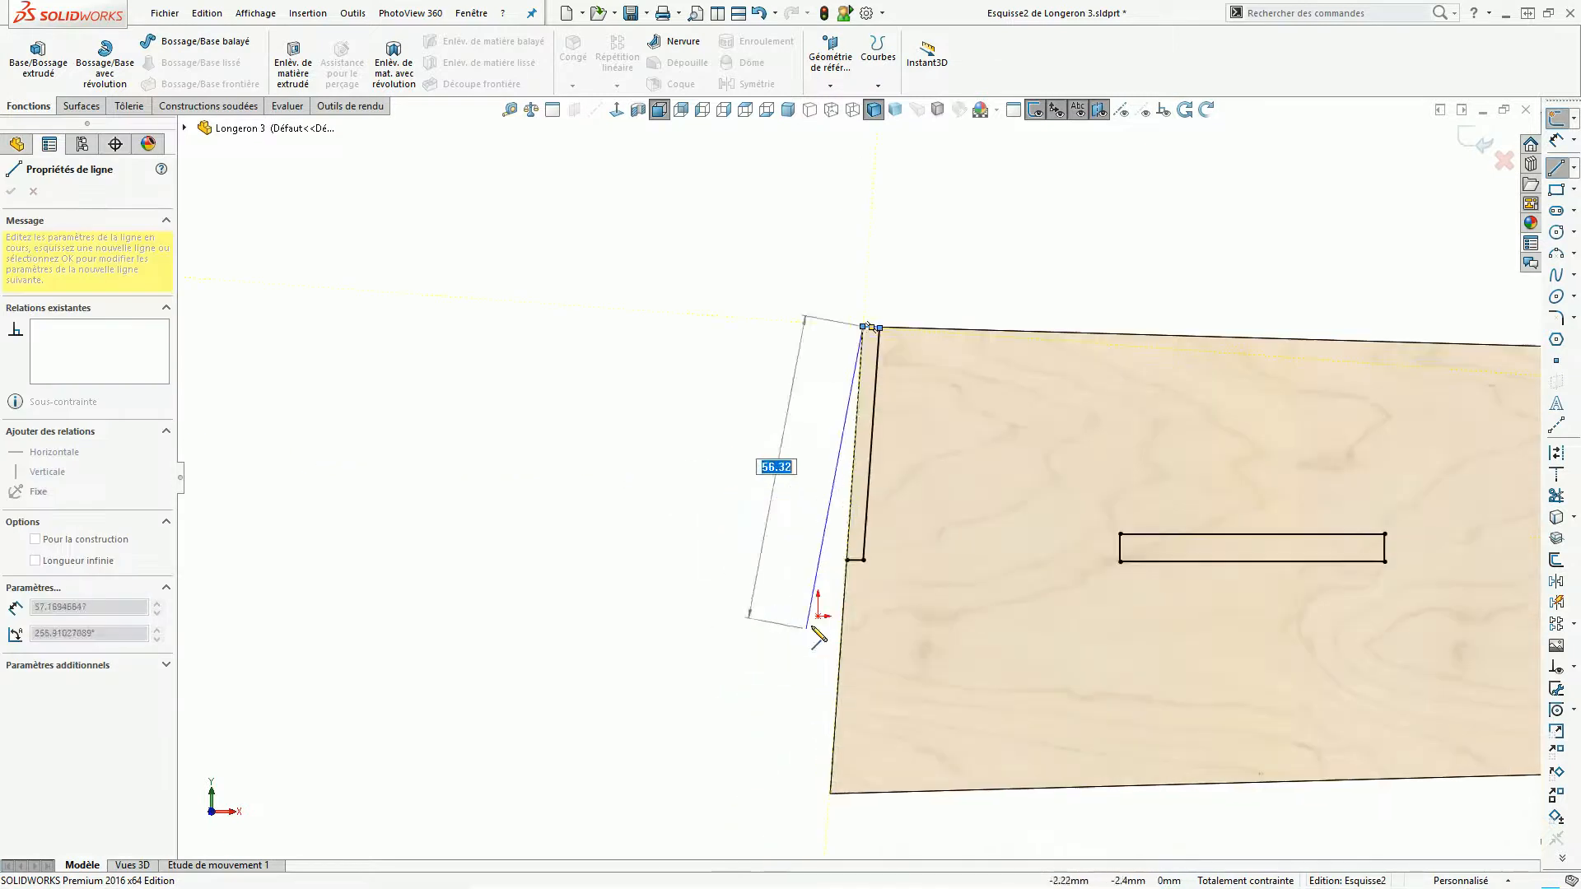
{"action": "left_click", "coordinate": [848, 561]}
{"action": "scroll", "coordinate": [848, 560], "scroll_direction": "up", "scroll_amount": 4}
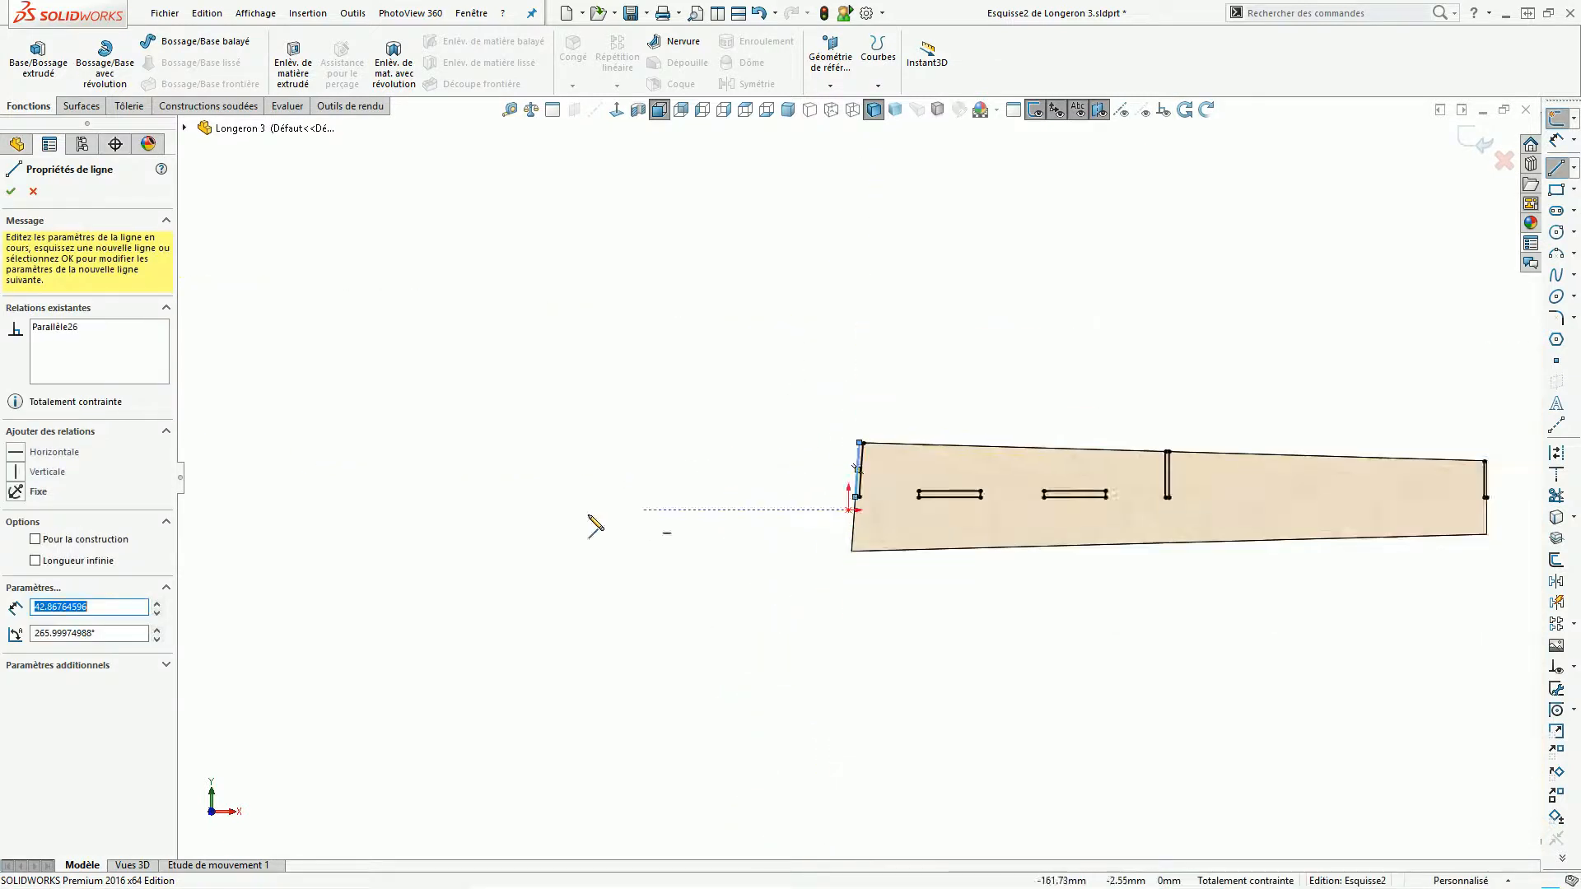
{"action": "key", "text": "Escape"}
Draw a short line joining the upper ends of the two middle rib lines to close that notch.
{"action": "scroll", "coordinate": [988, 477], "scroll_direction": "down", "scroll_amount": 5}
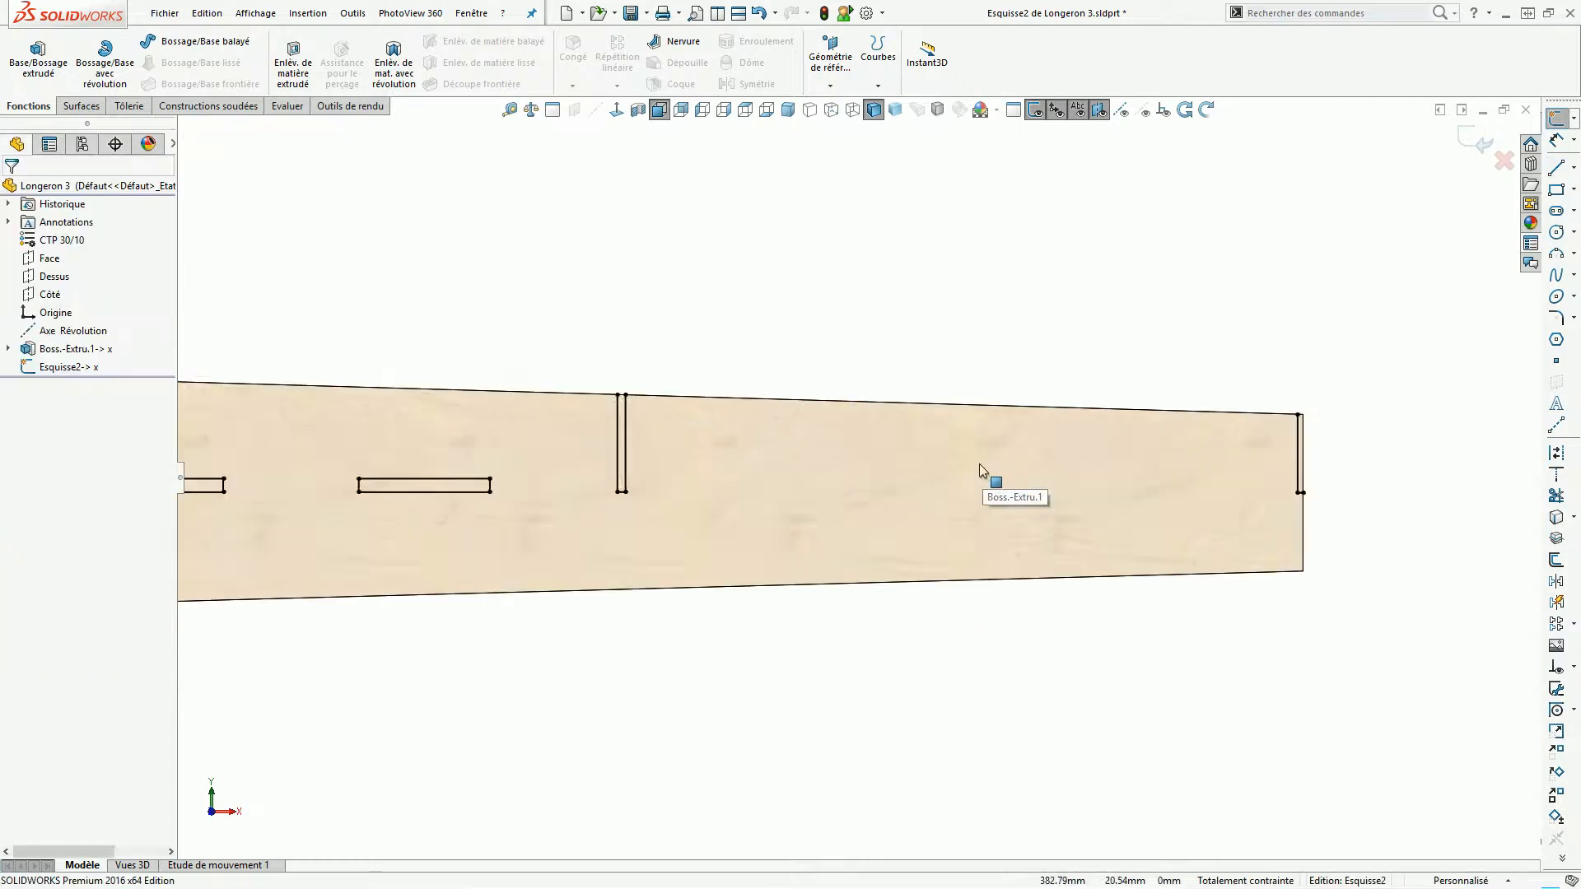
{"action": "key", "text": "l"}
{"action": "scroll", "coordinate": [404, 366], "scroll_direction": "down", "scroll_amount": 2}
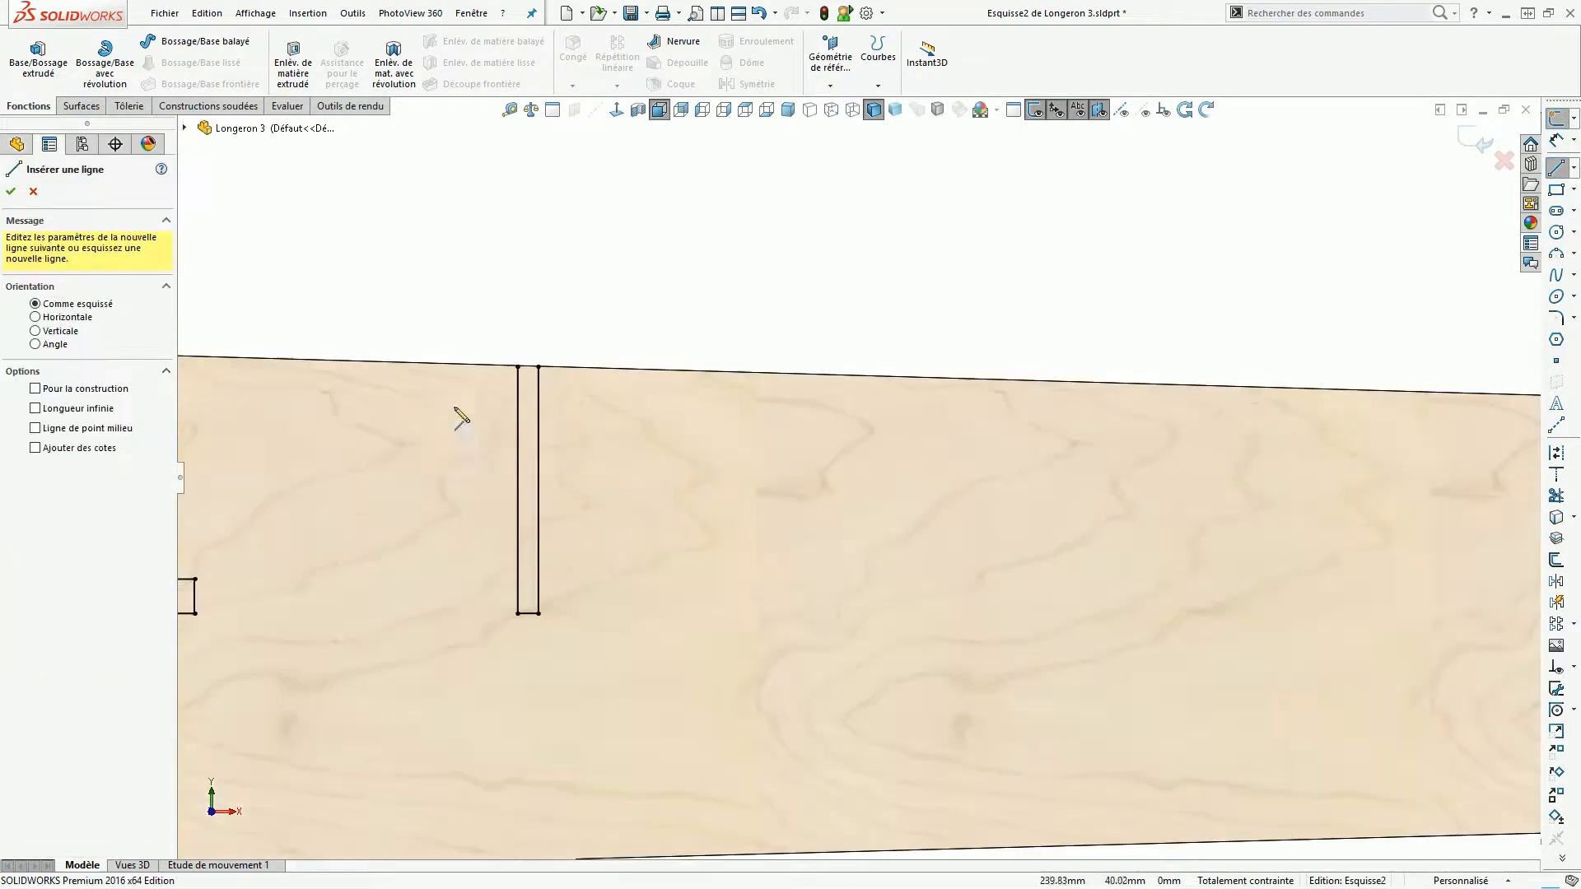
{"action": "left_click", "coordinate": [518, 368]}
{"action": "left_click", "coordinate": [538, 369]}
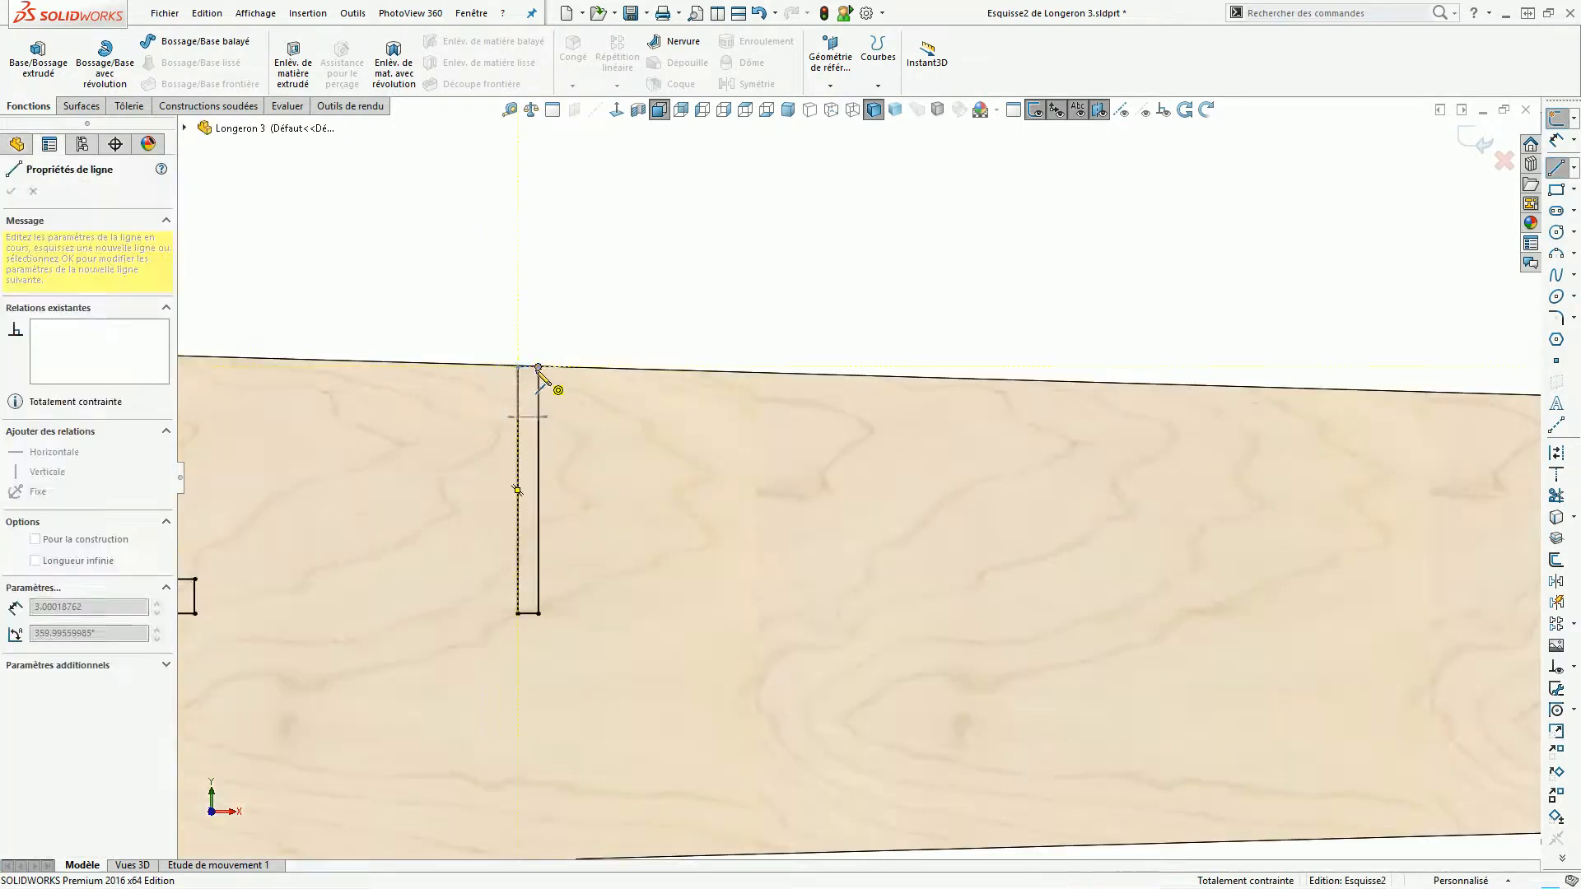
{"action": "key", "text": "Escape"}
Detach the middle notch's two upper corner points and place both on the part's upper edge.
{"action": "scroll", "coordinate": [496, 387], "scroll_direction": "up", "scroll_amount": 5}
{"action": "scroll", "coordinate": [731, 424], "scroll_direction": "down", "scroll_amount": 2}
{"action": "scroll", "coordinate": [742, 440], "scroll_direction": "down", "scroll_amount": 5}
{"action": "left_click_drag", "start_coordinate": [702, 311], "coordinate": [772, 408]}
{"action": "key", "text": "Delete"}
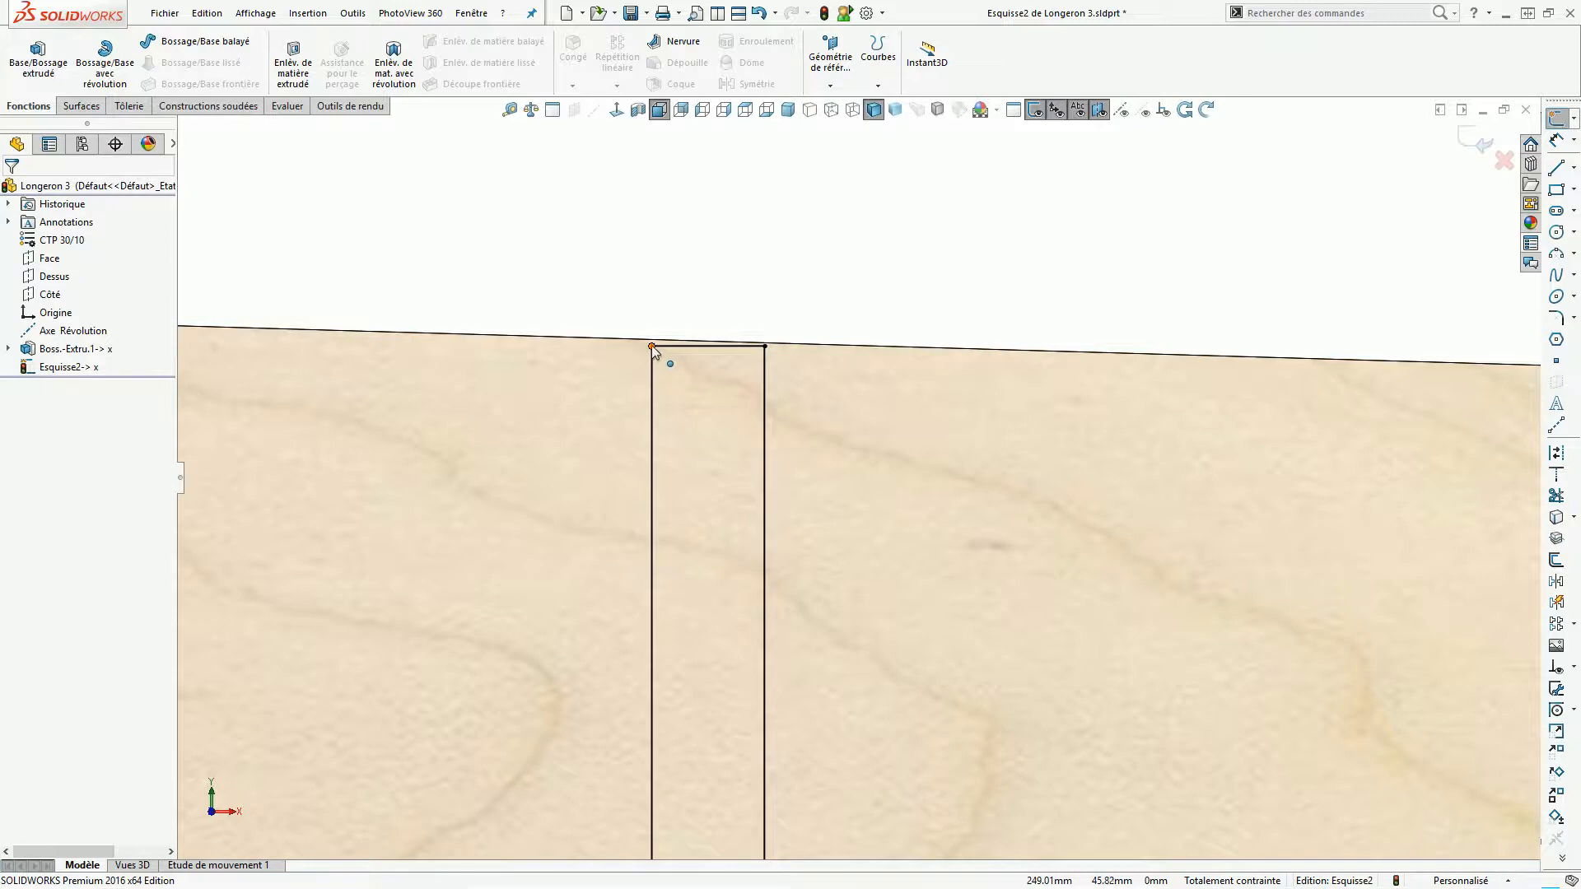
{"action": "mouse_move", "coordinate": [653, 348]}
{"action": "left_mouse_down"}
{"action": "mouse_move", "coordinate": [659, 324]}
{"action": "mouse_move", "coordinate": [656, 345]}
{"action": "left_mouse_up"}
{"action": "mouse_move", "coordinate": [765, 348]}
{"action": "left_mouse_down"}
{"action": "mouse_move", "coordinate": [765, 308]}
{"action": "mouse_move", "coordinate": [765, 342]}
{"action": "left_mouse_up"}
{"action": "left_click", "coordinate": [779, 308]}
Move the upper endpoints of the inner rib lines at the wide and narrow ends onto the part's upper edge.
{"action": "scroll", "coordinate": [775, 354], "scroll_direction": "up", "scroll_amount": 12}
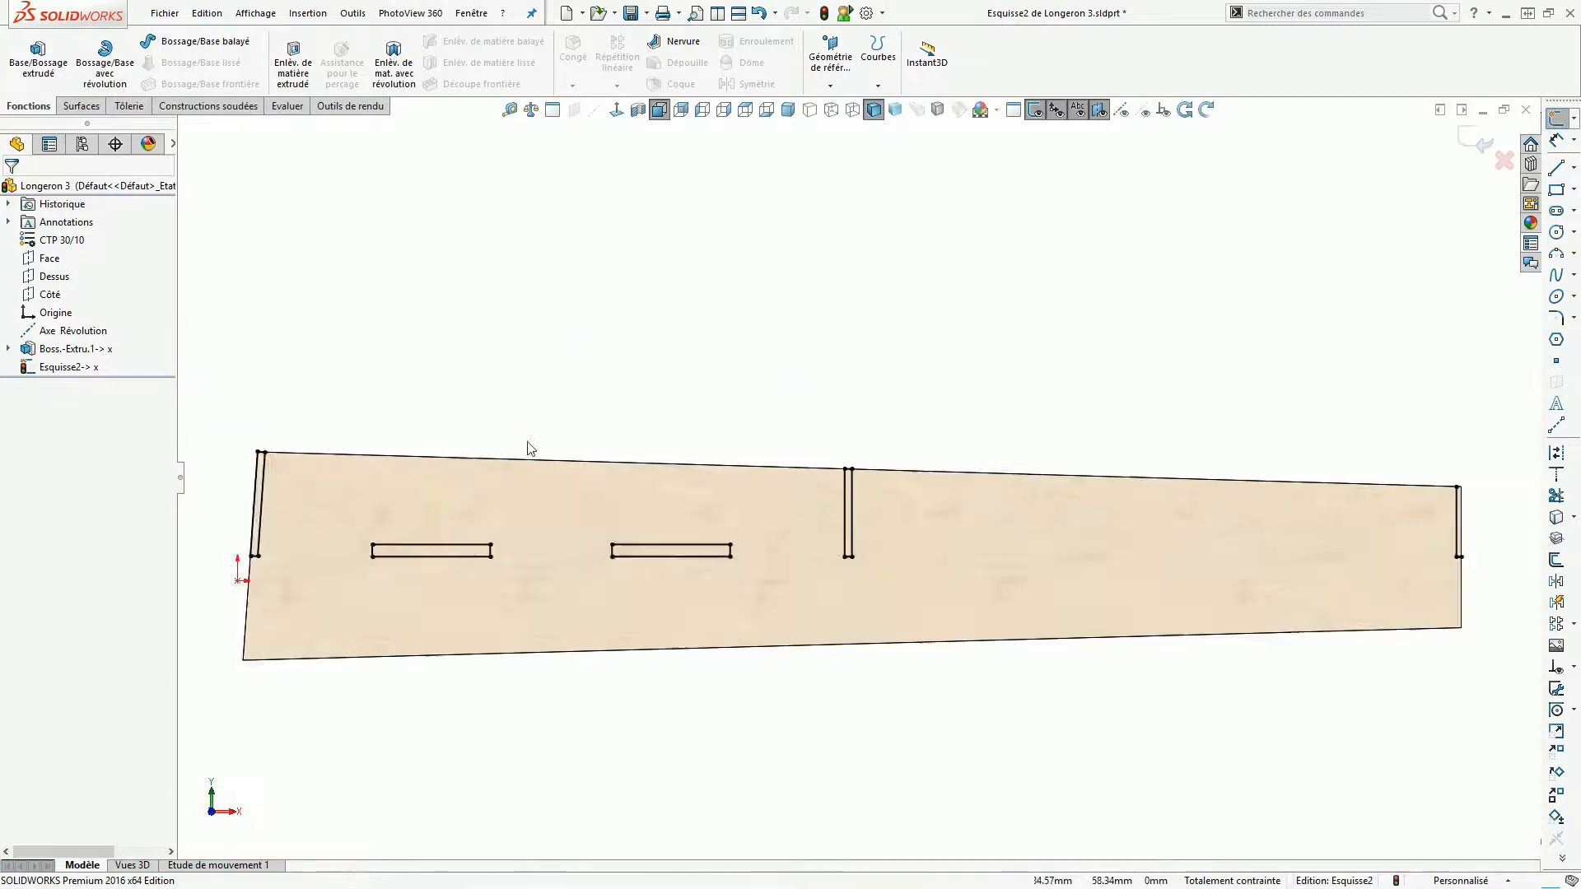
{"action": "scroll", "coordinate": [755, 522], "scroll_direction": "down", "scroll_amount": 15}
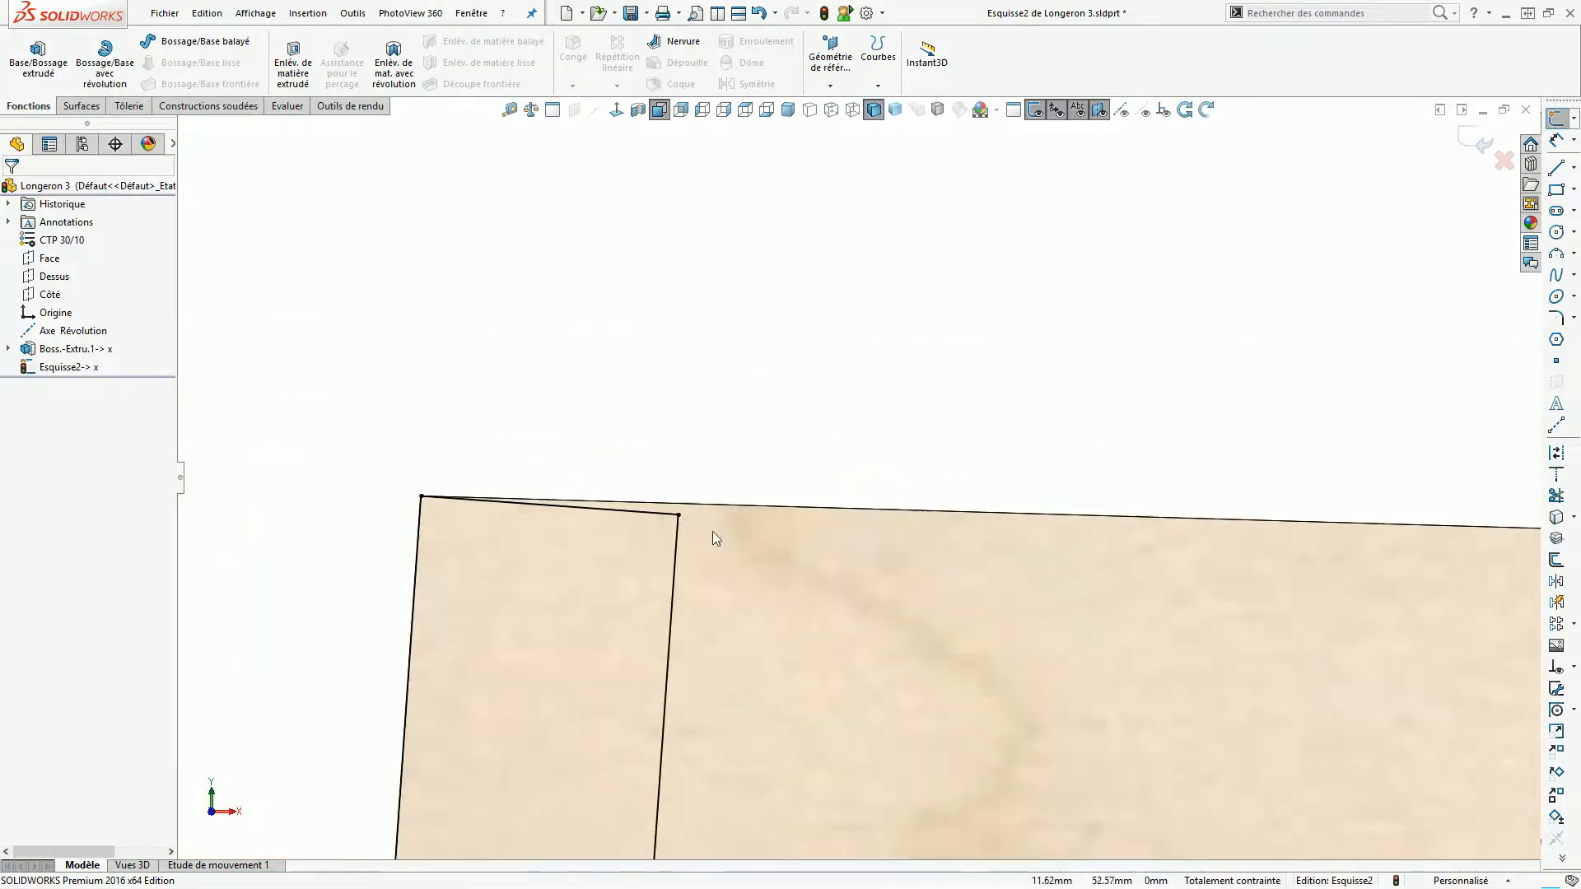
{"action": "mouse_move", "coordinate": [678, 509]}
{"action": "left_mouse_down"}
{"action": "mouse_move", "coordinate": [680, 484]}
{"action": "mouse_move", "coordinate": [680, 506]}
{"action": "left_mouse_up"}
{"action": "left_click", "coordinate": [677, 422]}
{"action": "scroll", "coordinate": [557, 422], "scroll_direction": "up", "scroll_amount": 1}
{"action": "scroll", "coordinate": [452, 417], "scroll_direction": "up", "scroll_amount": 10}
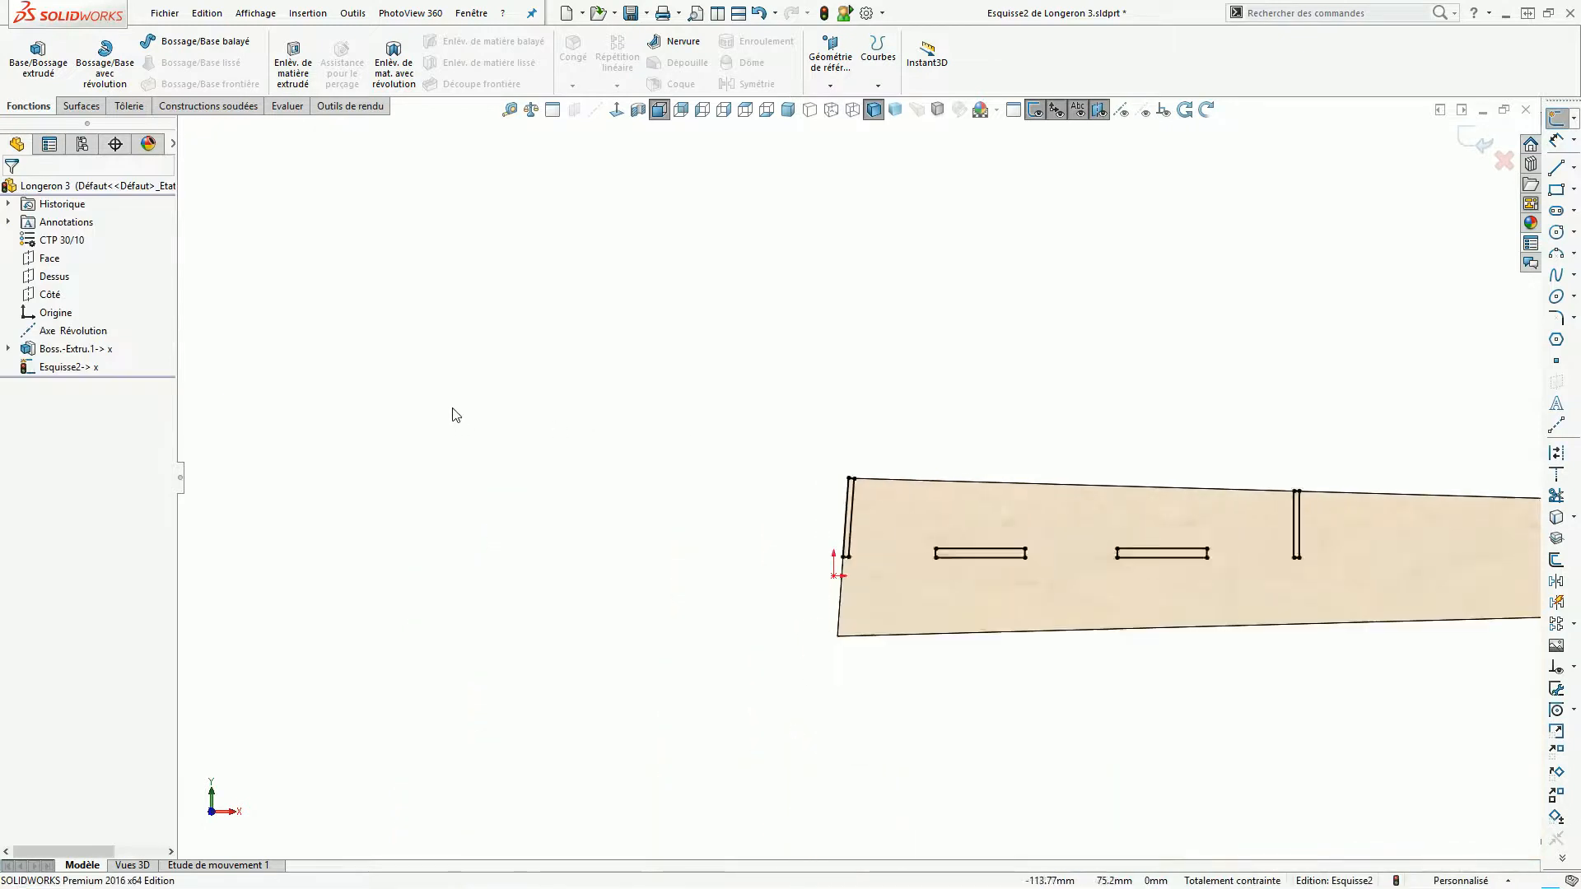
{"action": "scroll", "coordinate": [1070, 485], "scroll_direction": "down", "scroll_amount": 4}
{"action": "scroll", "coordinate": [1120, 512], "scroll_direction": "down", "scroll_amount": 10}
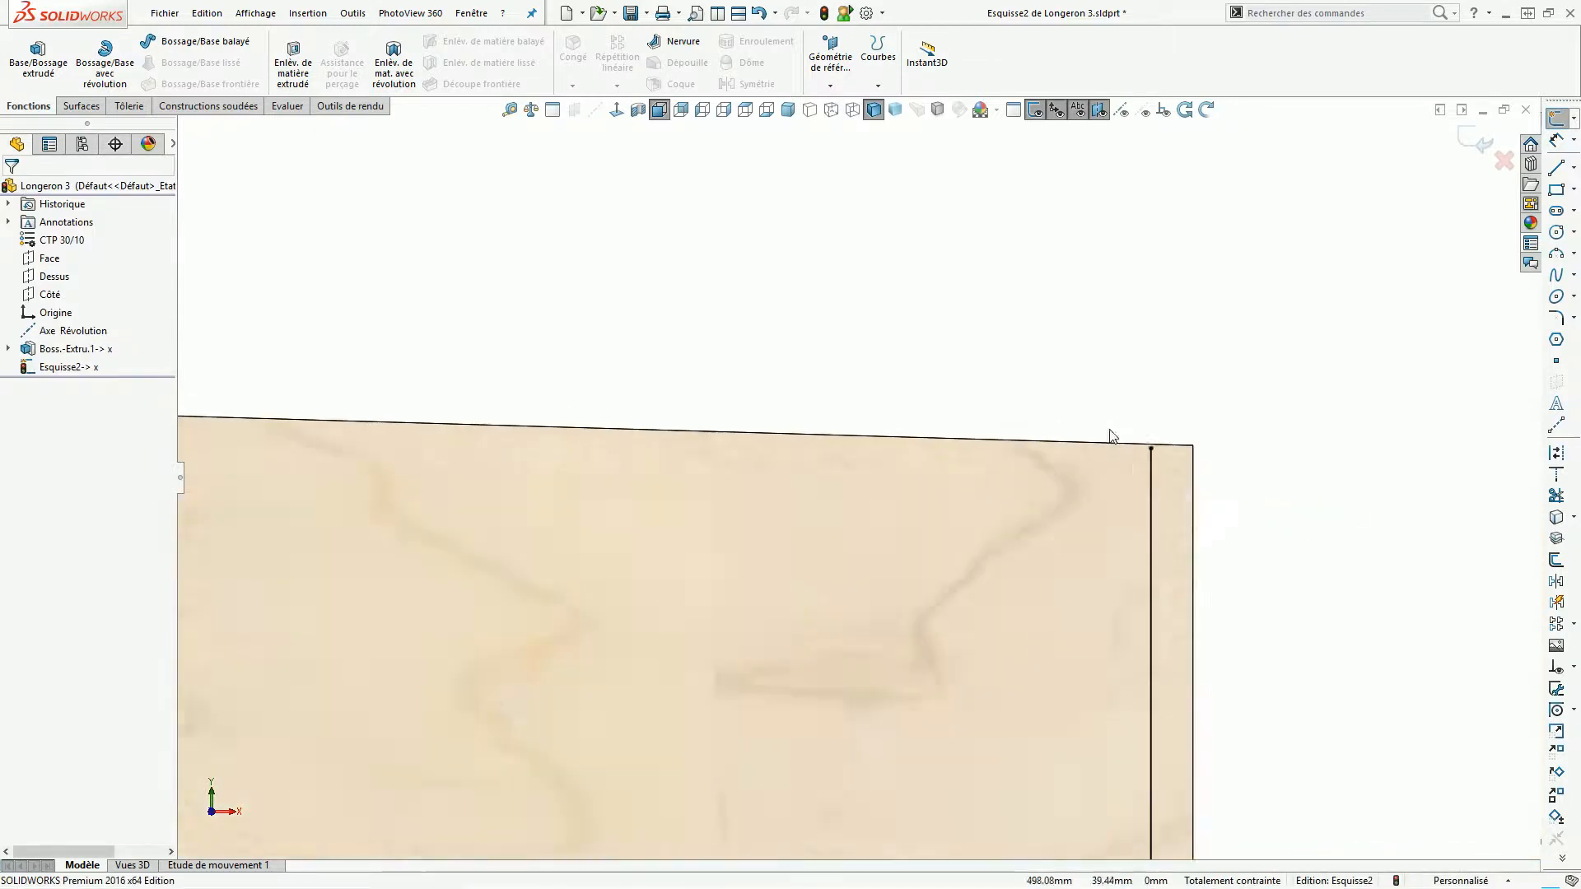
{"action": "mouse_move", "coordinate": [1073, 435]}
{"action": "left_mouse_down"}
{"action": "mouse_move", "coordinate": [1075, 388]}
{"action": "mouse_move", "coordinate": [1073, 416]}
{"action": "left_mouse_up"}
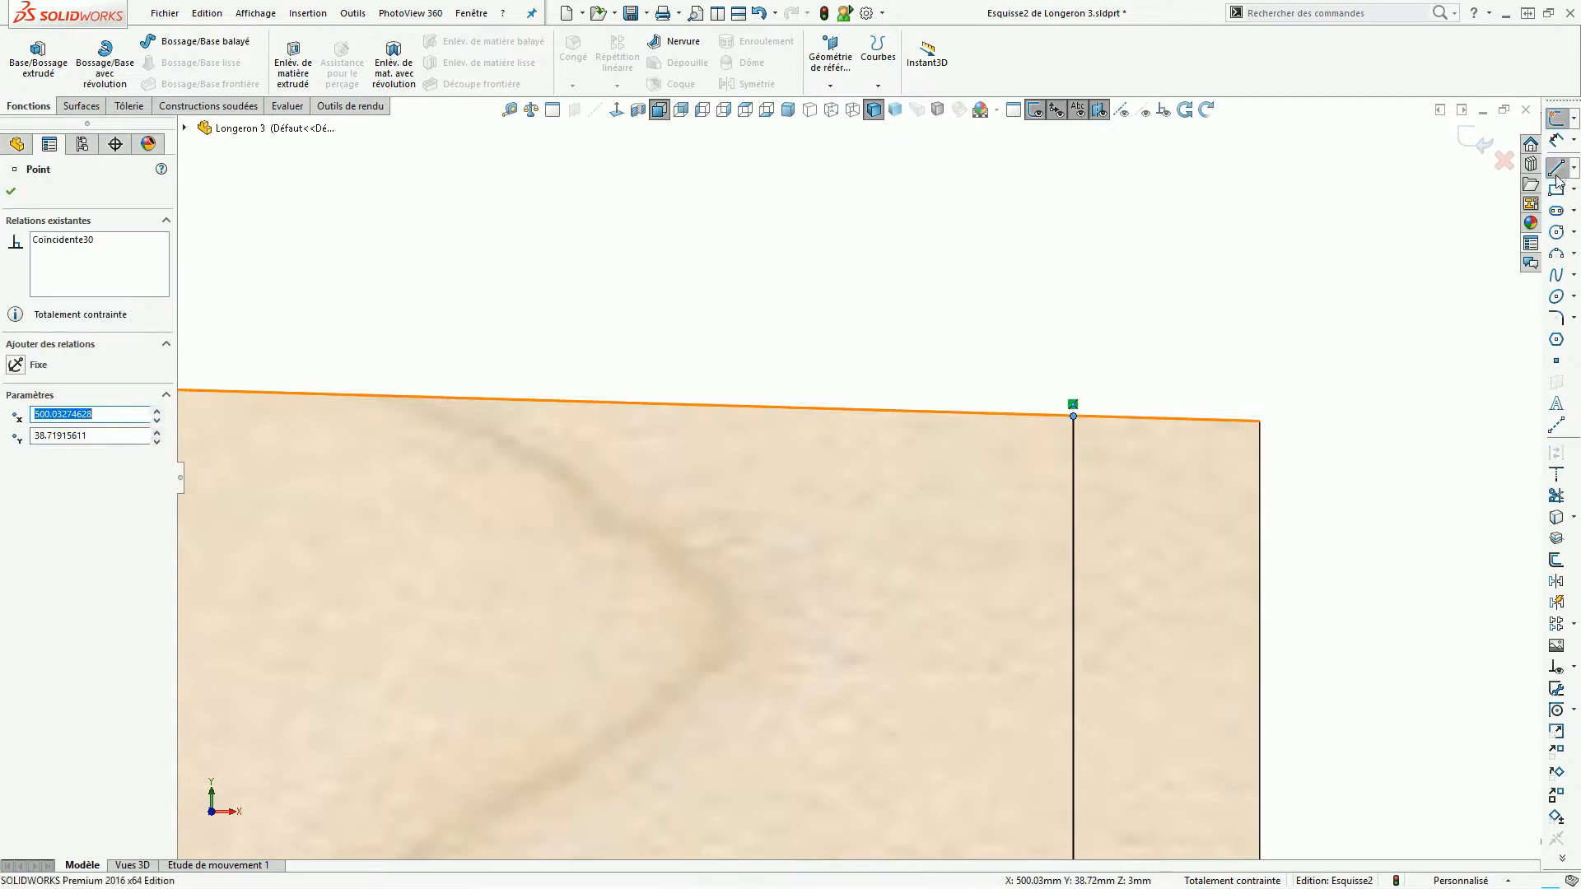
Draw lines closing the narrow-end notch, from the rib line's upper end to the part corner and down the end edge to the notch bottom.
{"action": "left_click", "coordinate": [1558, 171]}
{"action": "left_click", "coordinate": [1072, 416]}
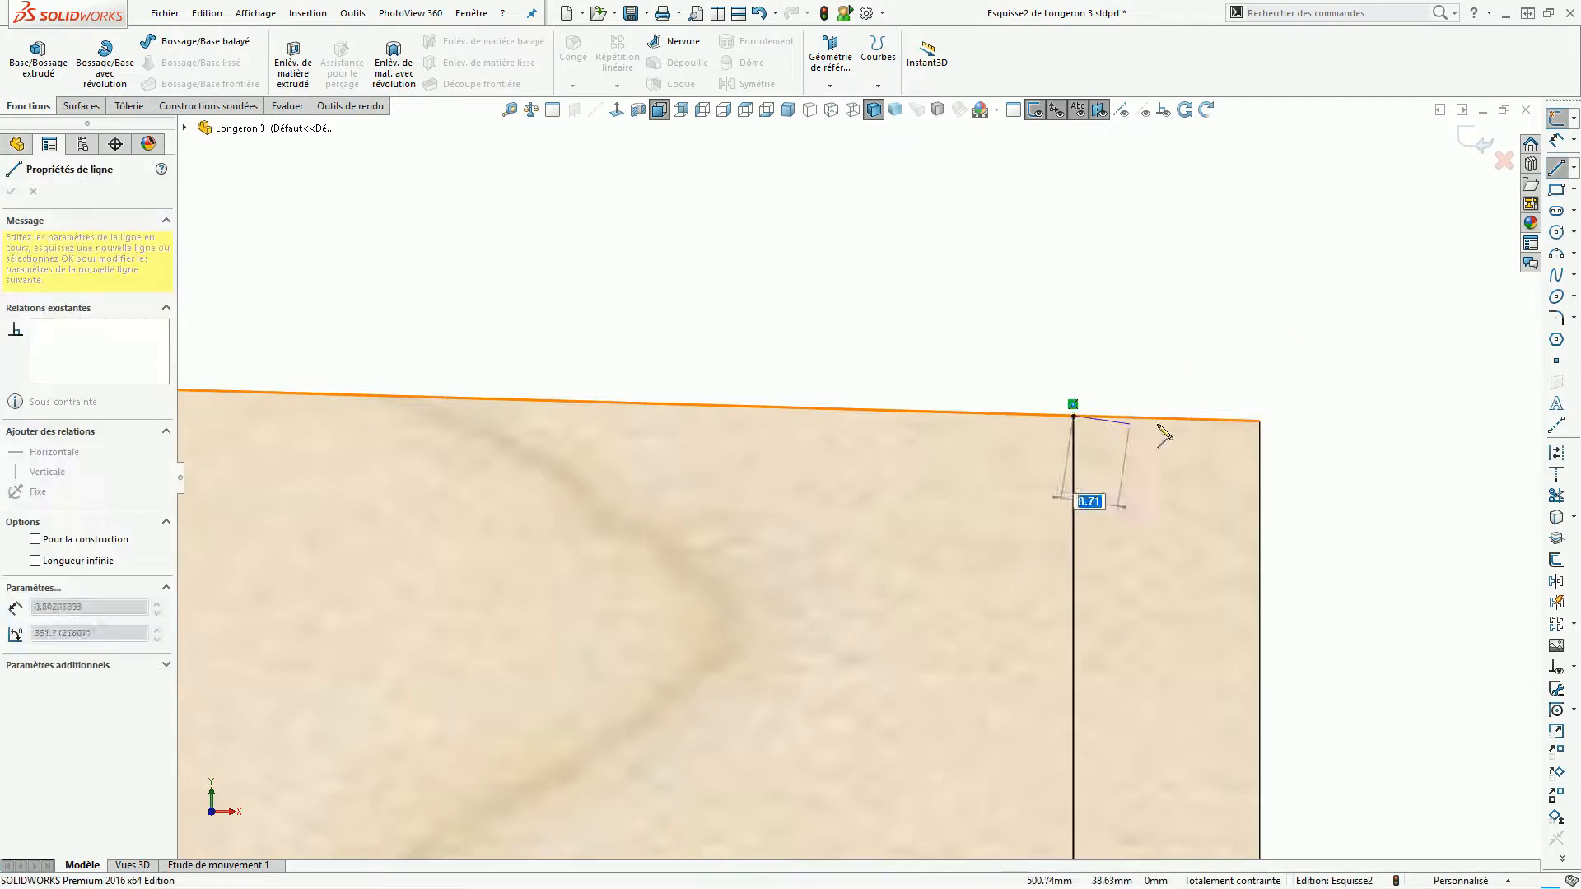
{"action": "left_click", "coordinate": [1260, 421]}
{"action": "scroll", "coordinate": [1147, 318], "scroll_direction": "up", "scroll_amount": 3}
{"action": "scroll", "coordinate": [1140, 309], "scroll_direction": "up", "scroll_amount": 10}
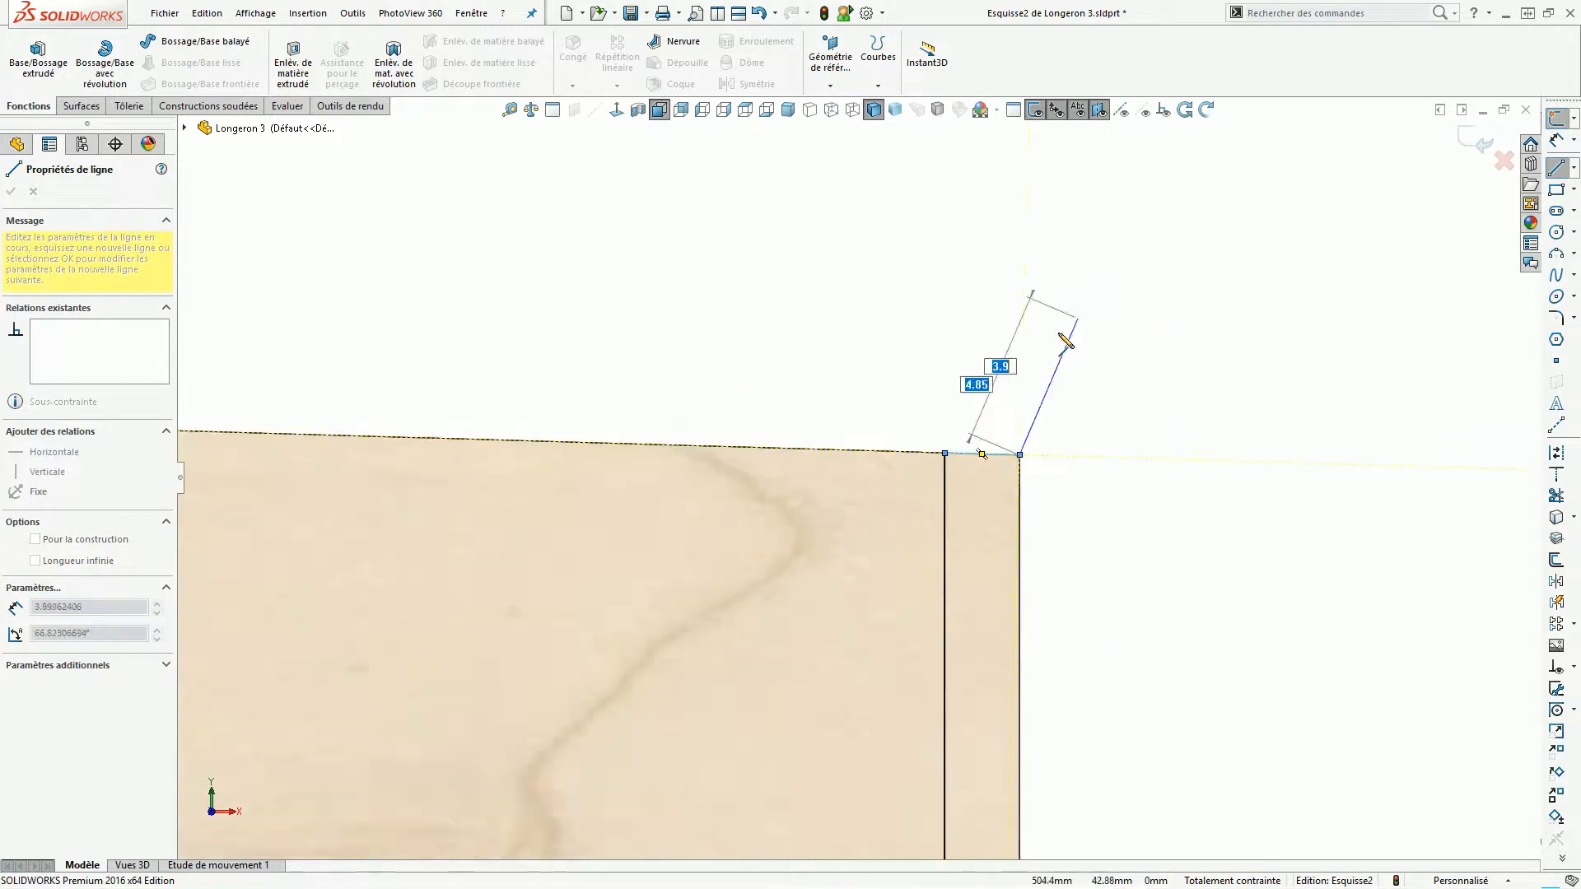
{"action": "scroll", "coordinate": [922, 675], "scroll_direction": "down", "scroll_amount": 3}
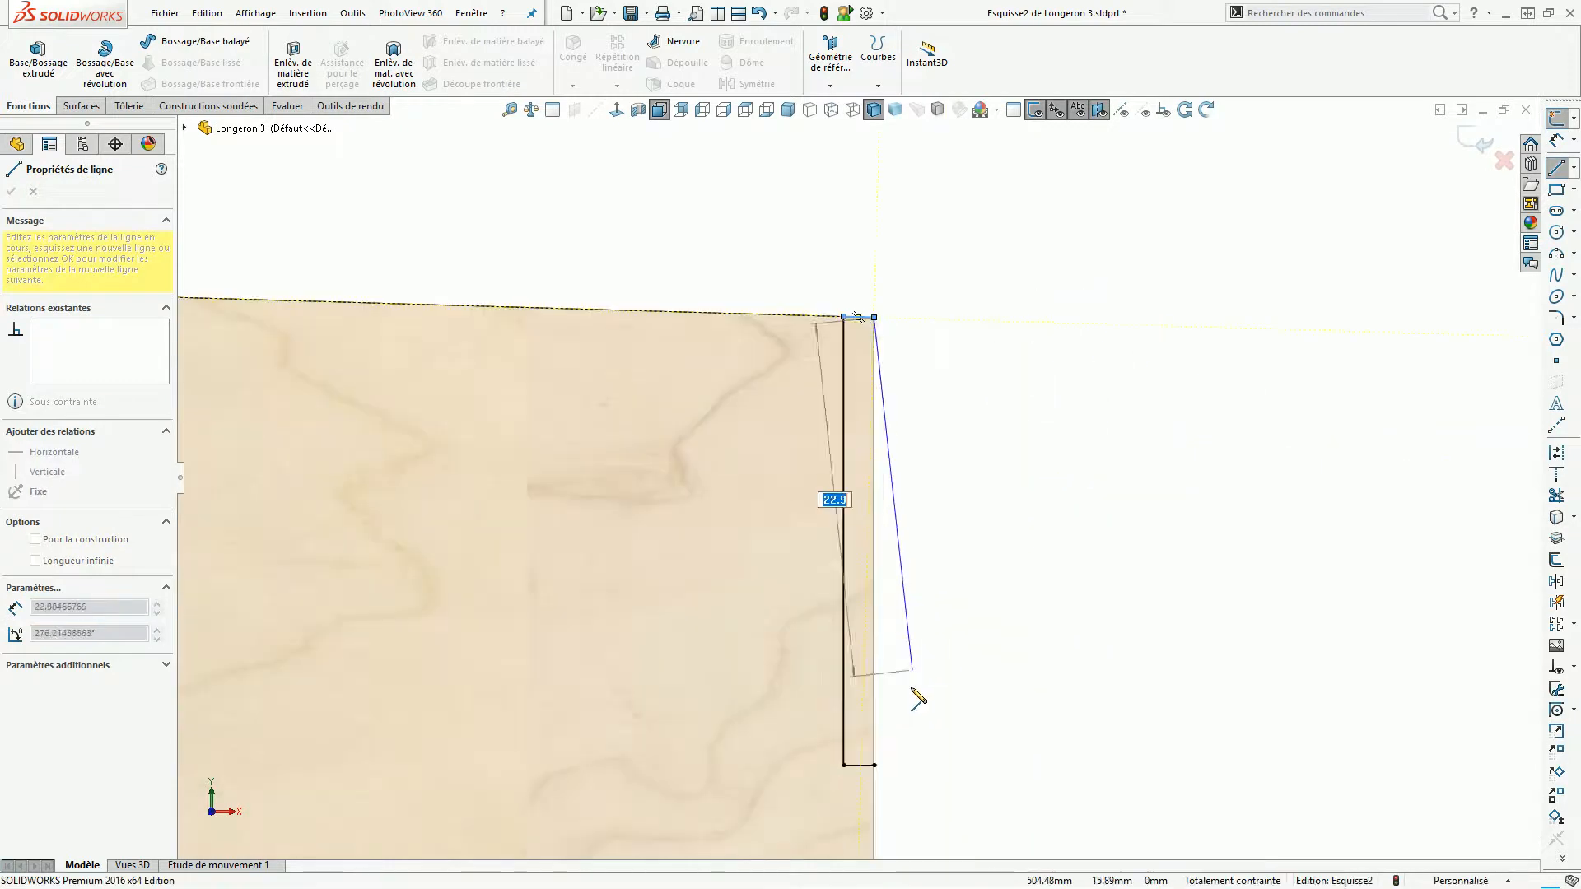
{"action": "left_click", "coordinate": [874, 765]}
{"action": "key", "text": "Escape"}
Cut the Esquisse2 slots and notches through Longeron 3 with an extruded cut set to through all (A travers tout).
{"action": "scroll", "coordinate": [1017, 570], "scroll_direction": "up", "scroll_amount": 6}
{"action": "scroll", "coordinate": [1018, 576], "scroll_direction": "up", "scroll_amount": 4}
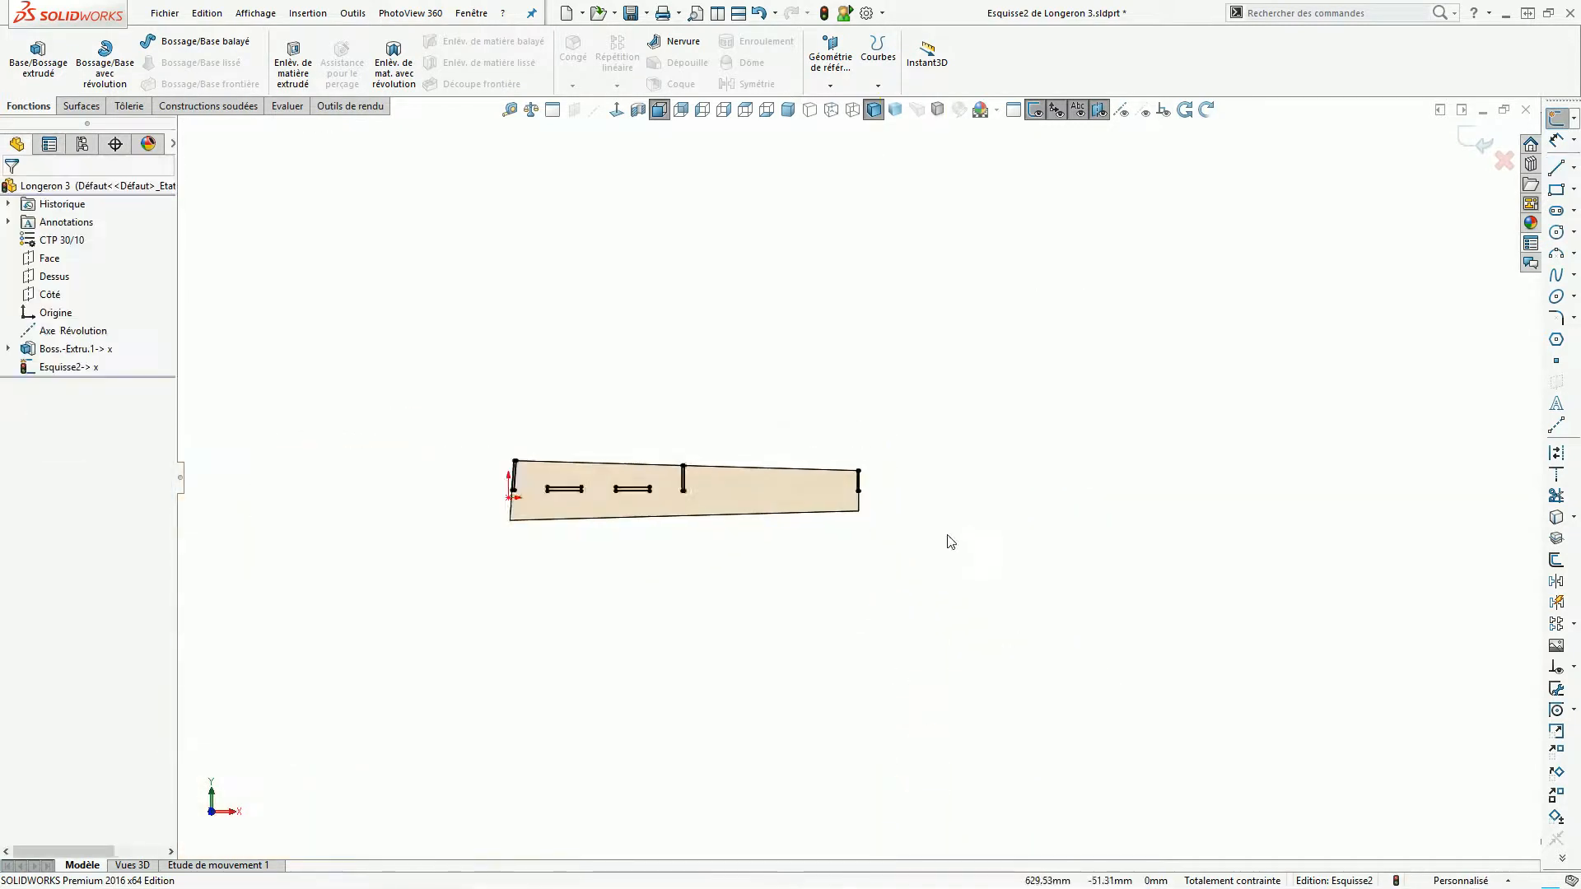
{"action": "scroll", "coordinate": [891, 497], "scroll_direction": "down", "scroll_amount": 3}
{"action": "scroll", "coordinate": [874, 504], "scroll_direction": "up", "scroll_amount": 2}
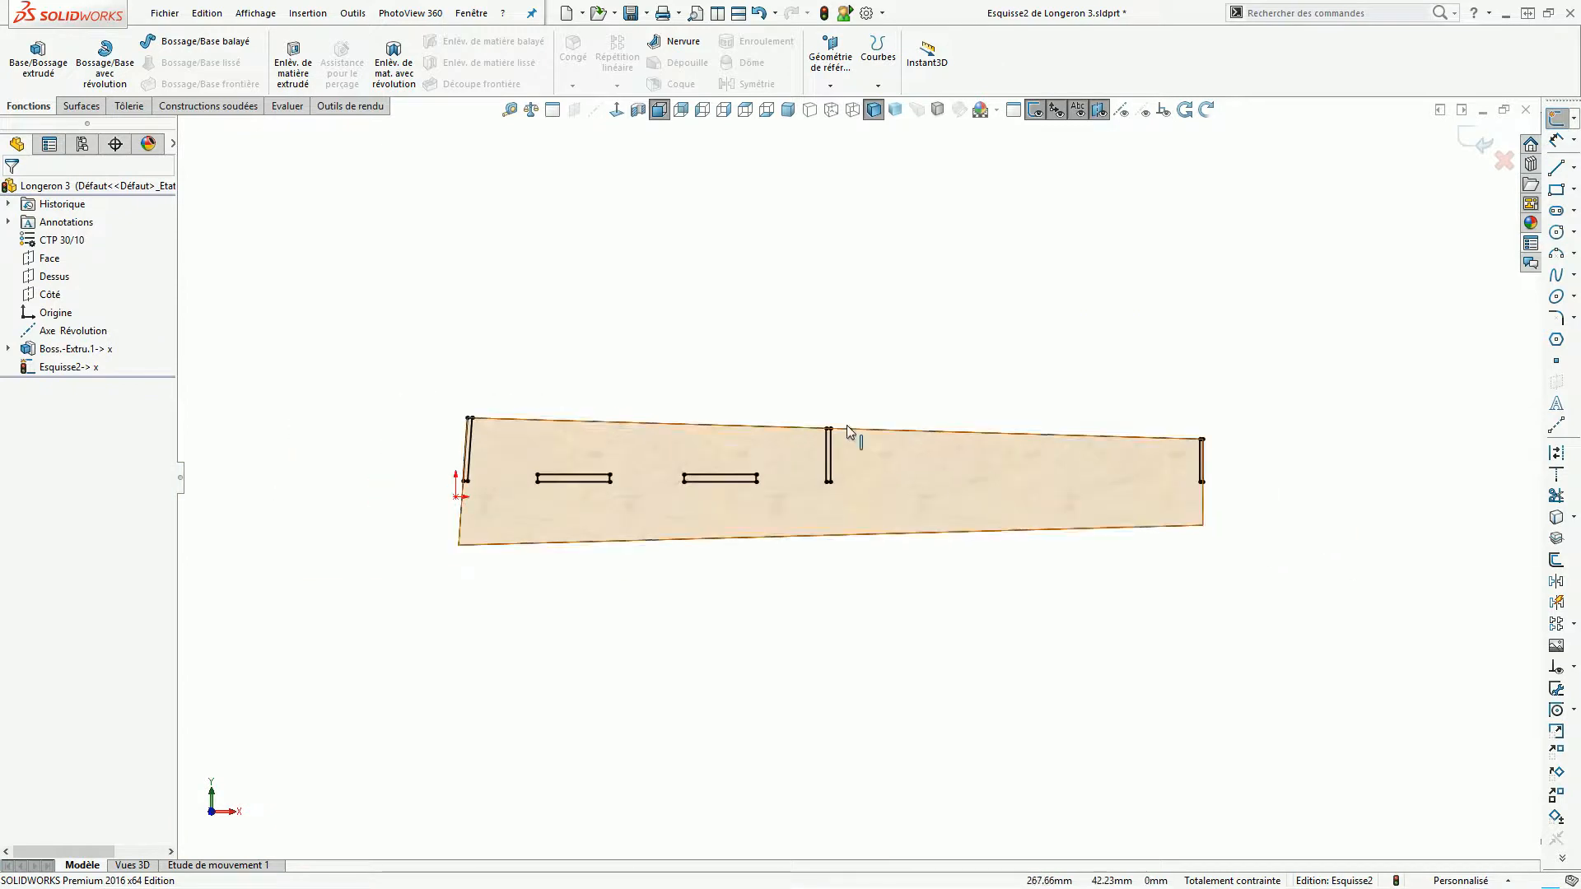
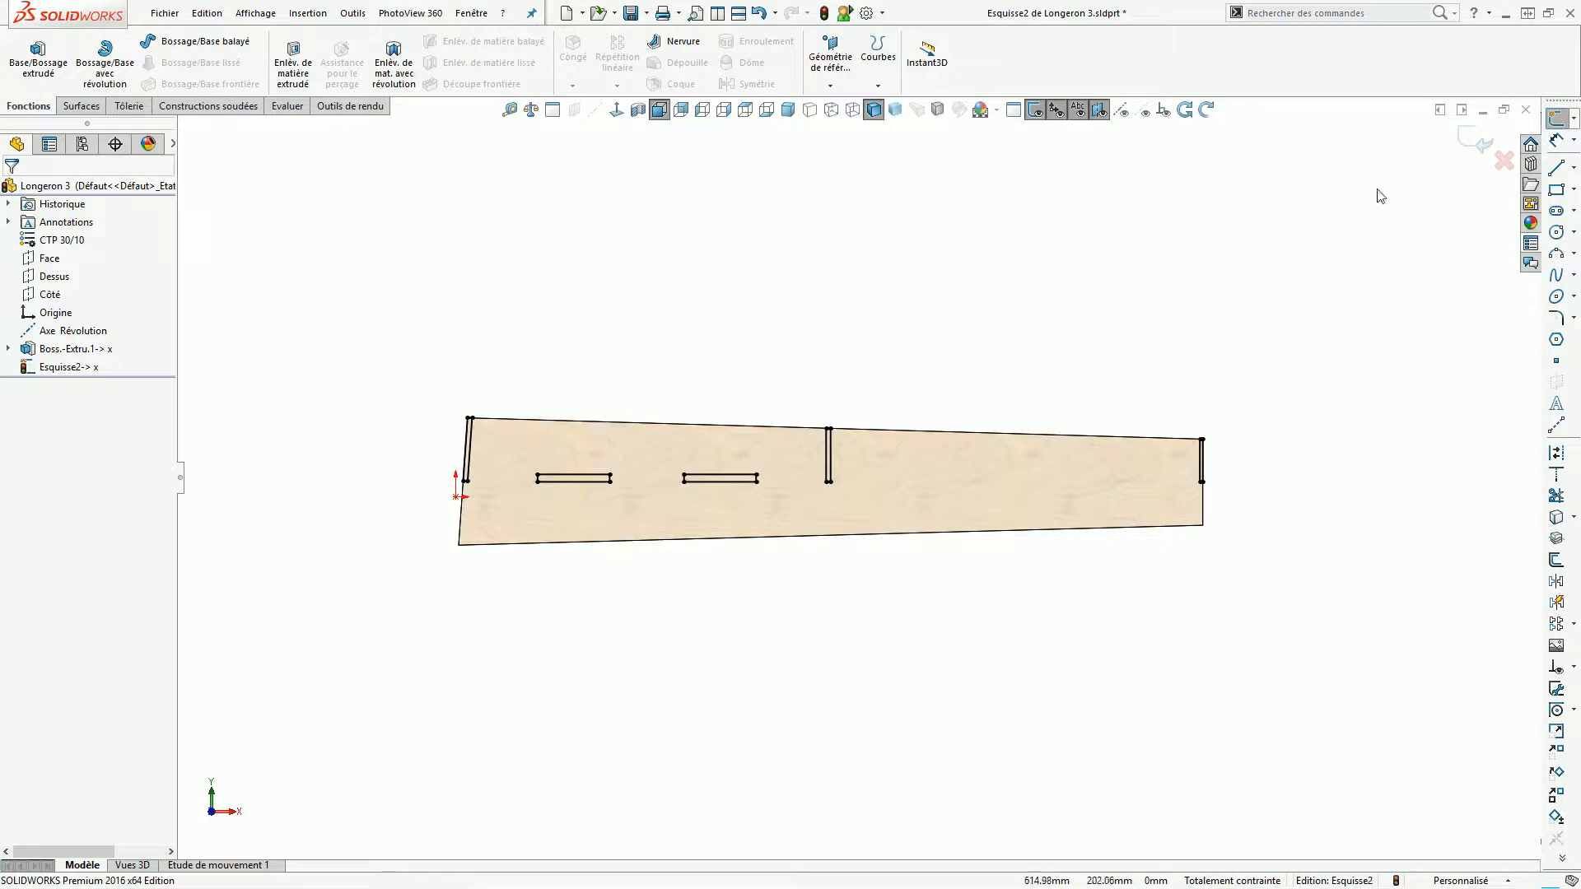
{"action": "left_click", "coordinate": [293, 62]}
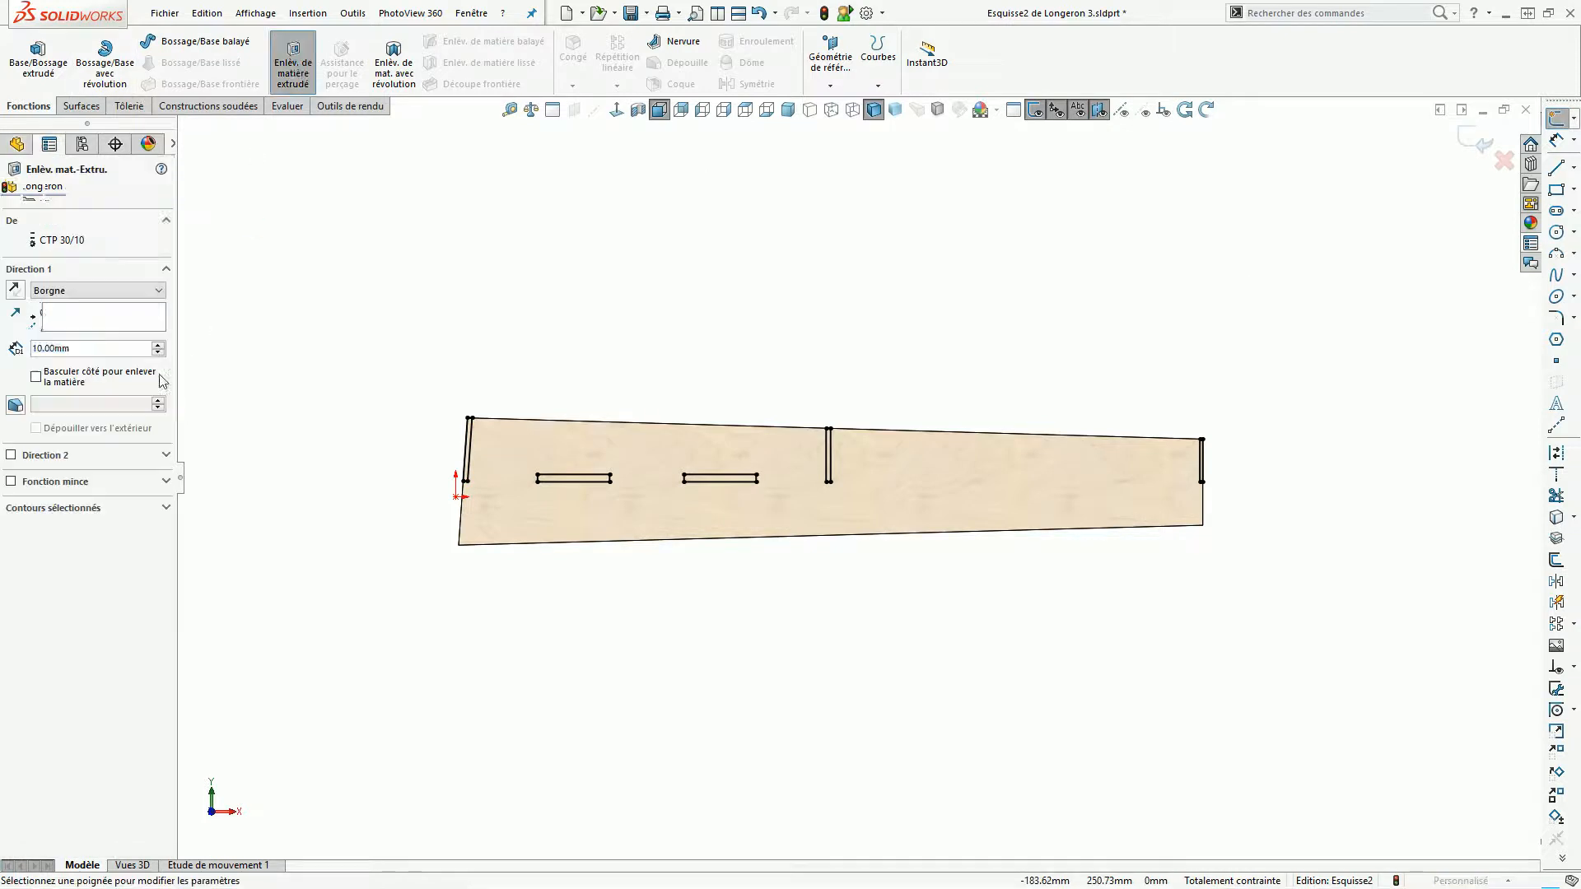
{"action": "left_click", "coordinate": [91, 293]}
{"action": "left_click", "coordinate": [89, 316]}
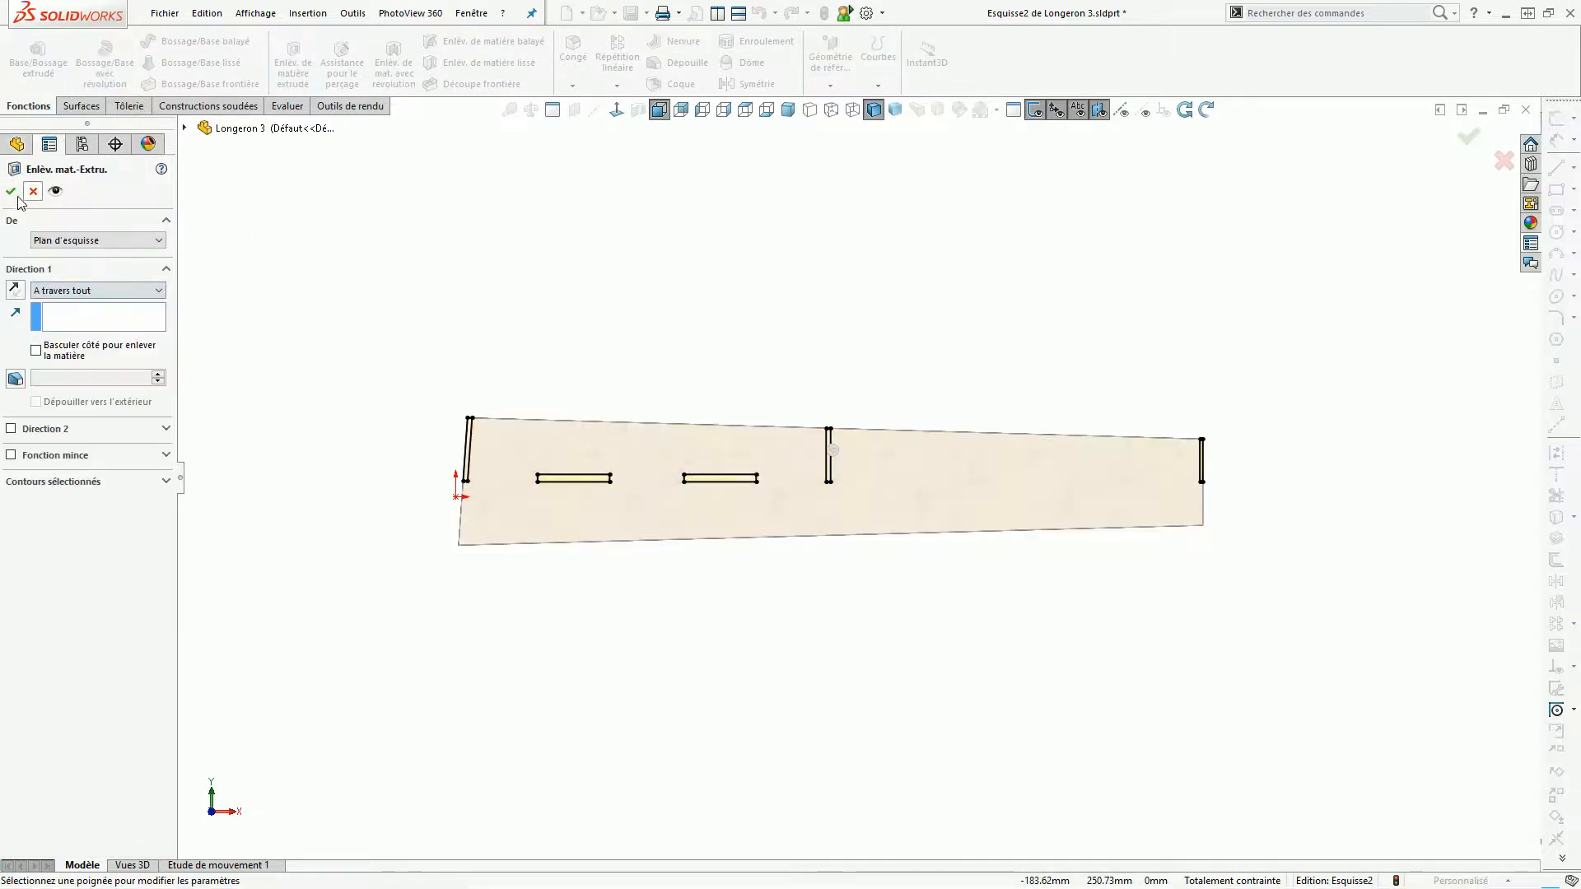
{"action": "middle_click_drag", "start_coordinate": [529, 359], "coordinate": [900, 397]}
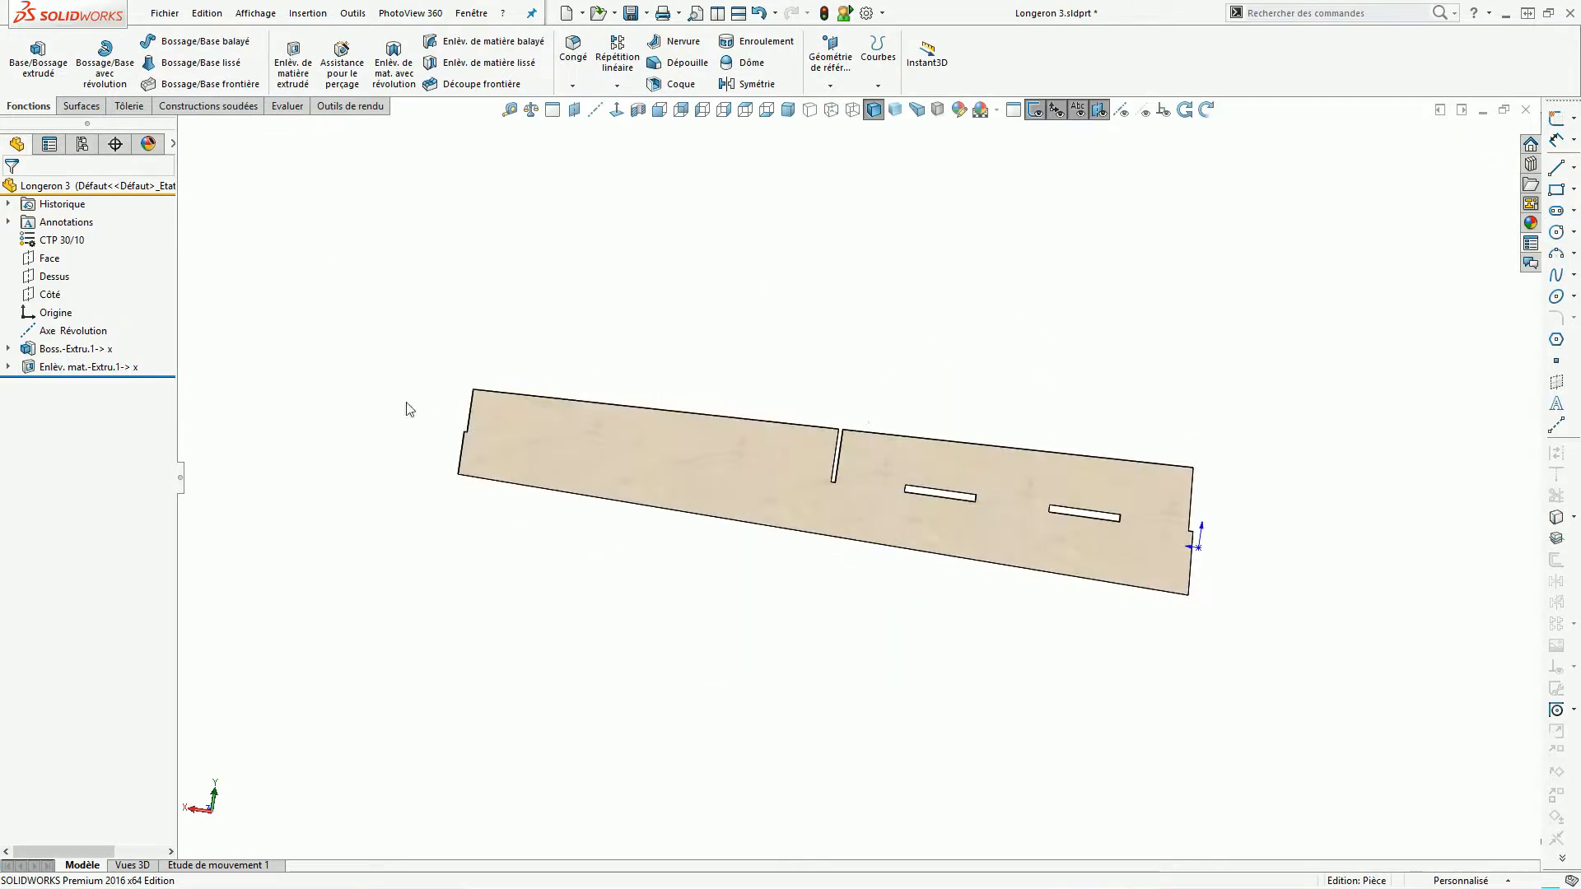
Save and close Longeron 3, return to the Aile assembly, and display it shaded with edges.
{"action": "middle_click_drag", "start_coordinate": [1133, 522], "coordinate": [798, 512]}
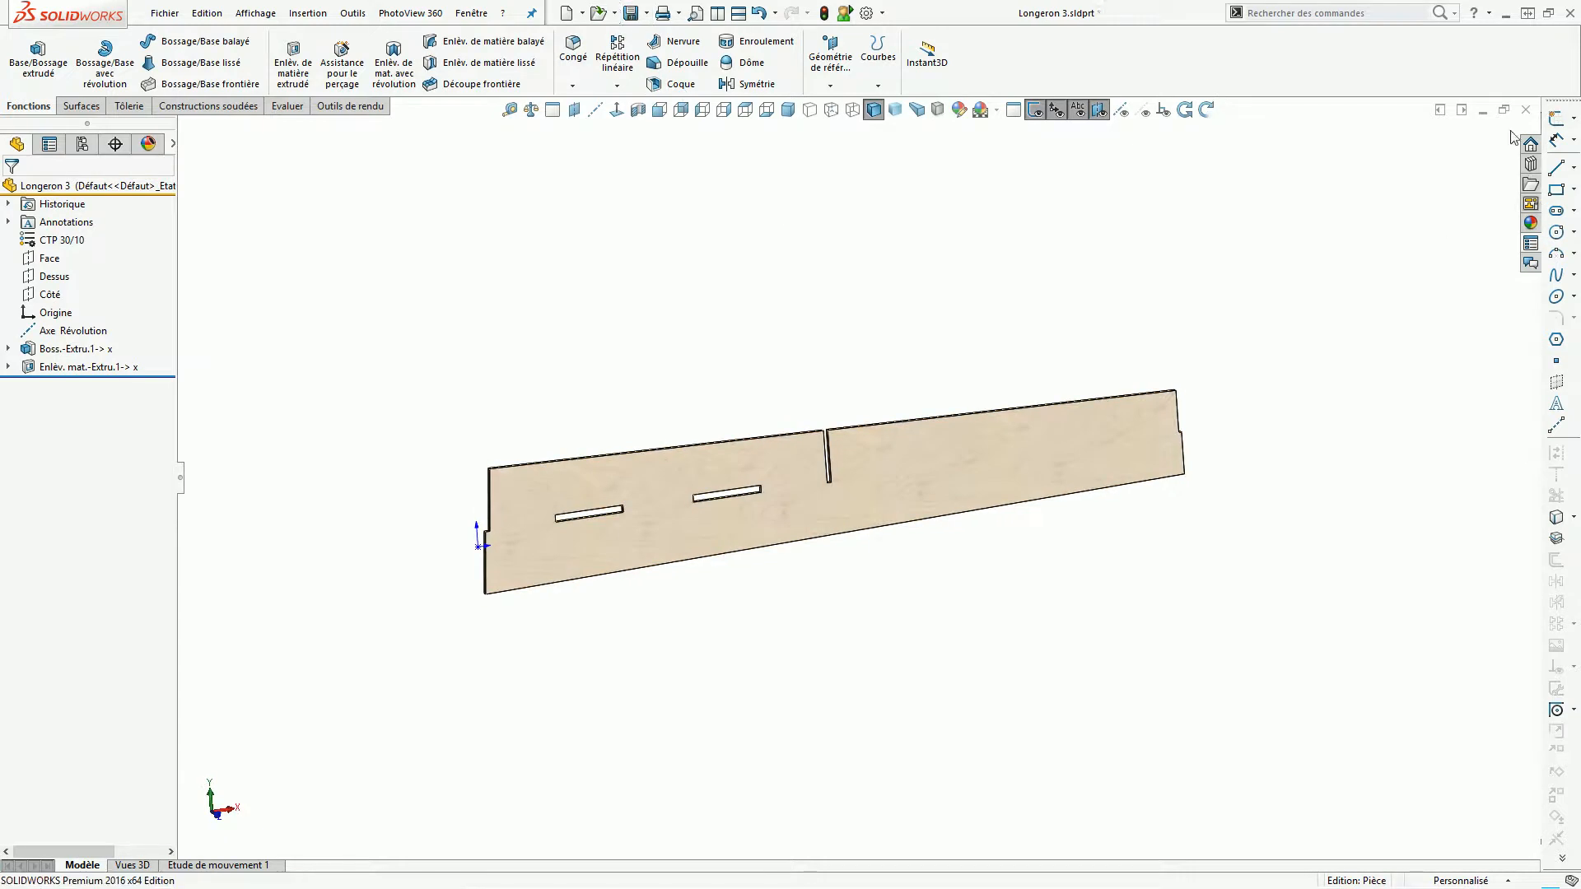
{"action": "left_click", "coordinate": [1525, 110]}
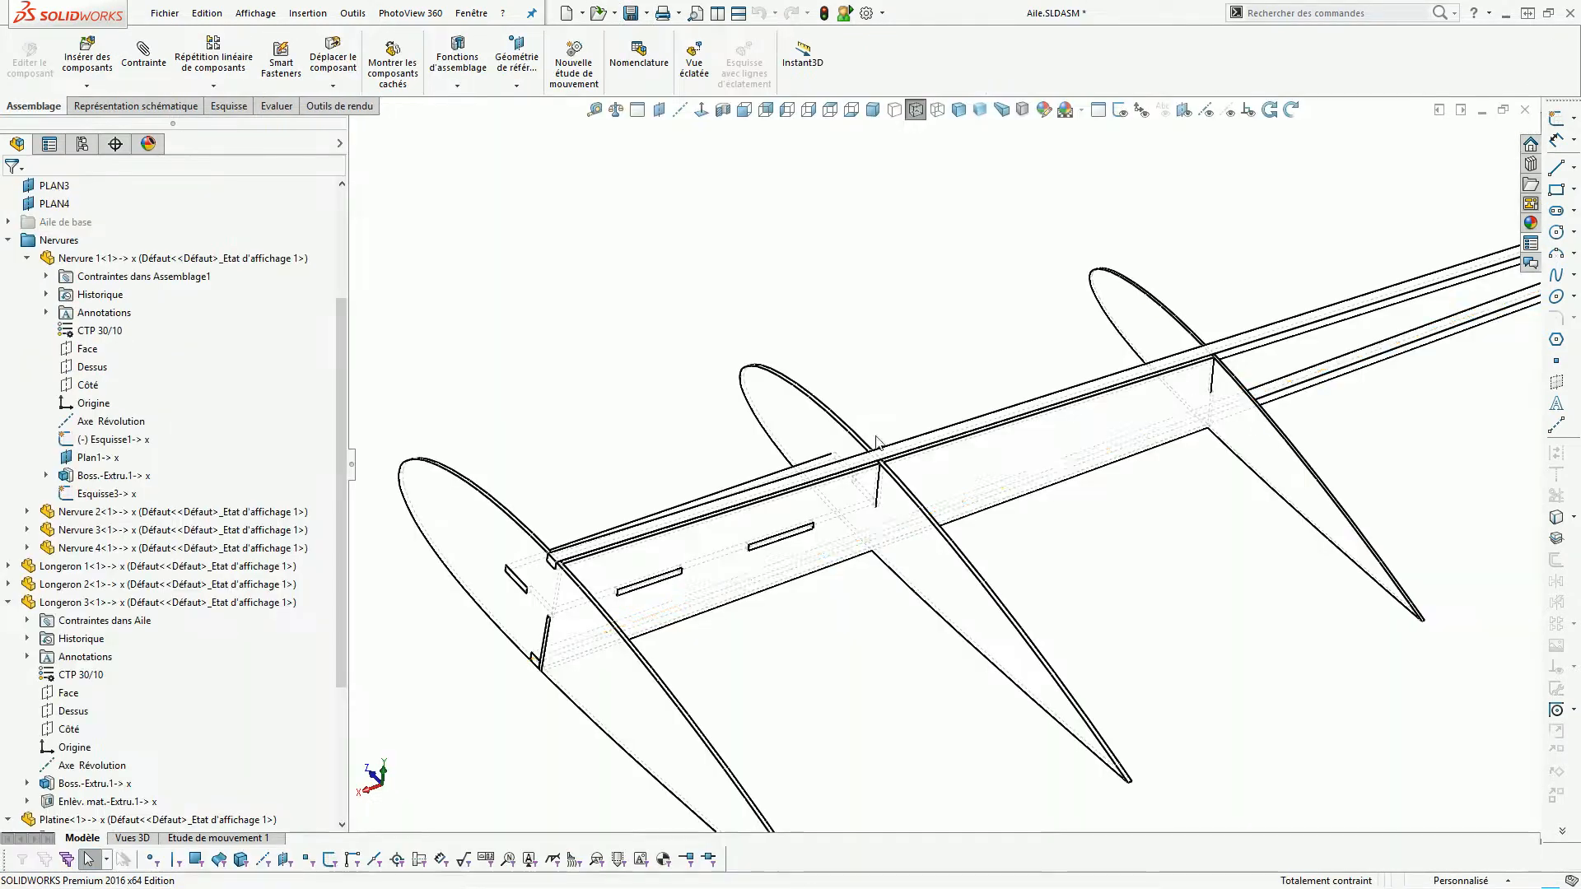
{"action": "left_click", "coordinate": [958, 110]}
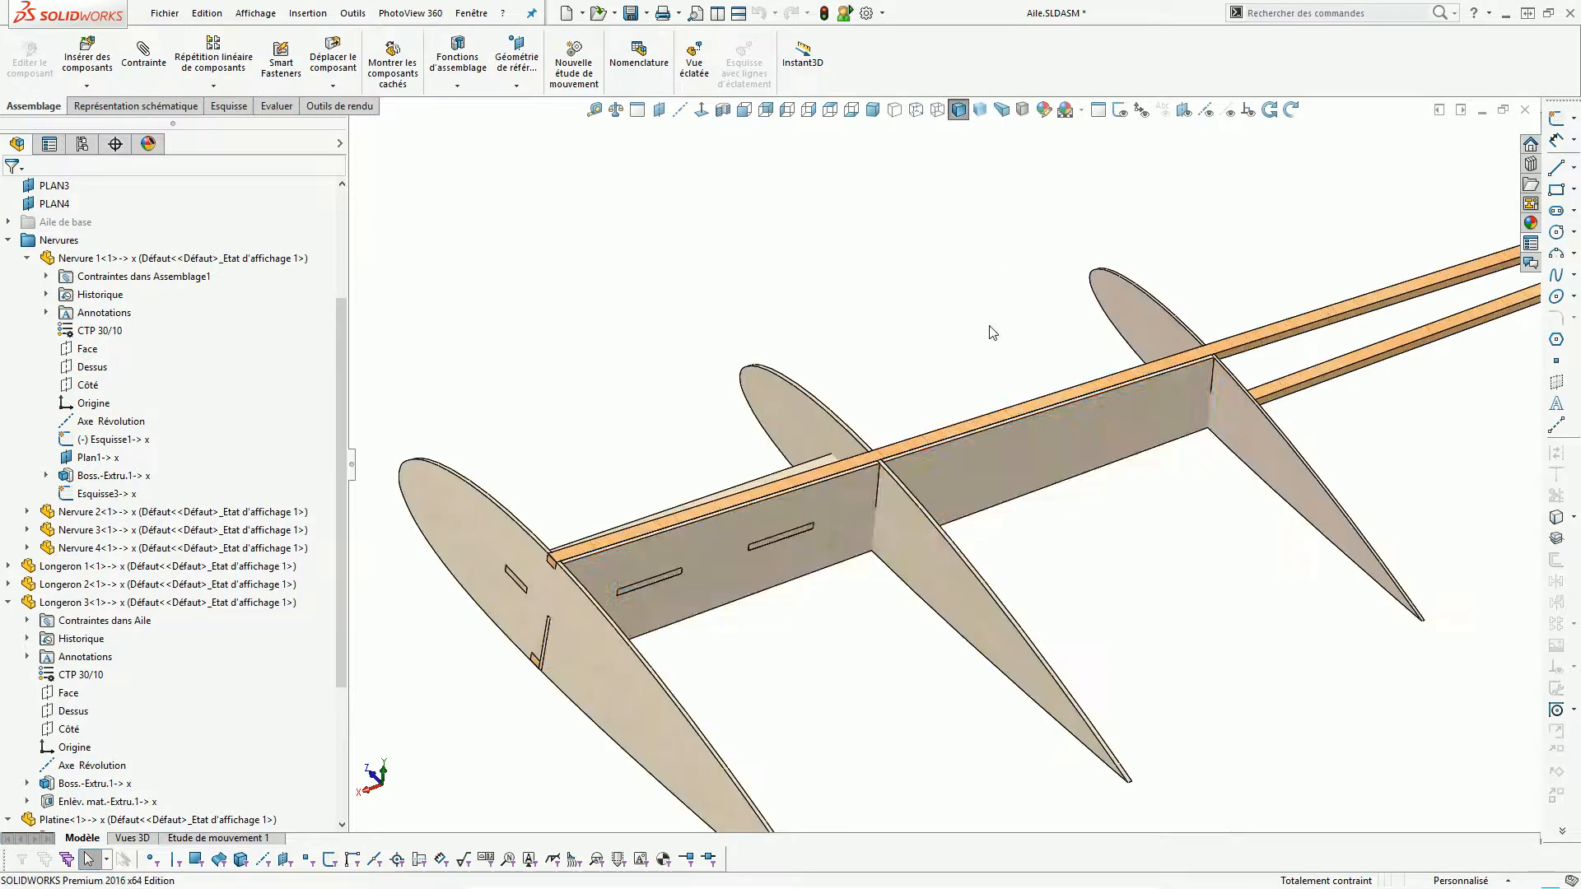
Examine where Nervure 2 crosses Longeron 3 and the upper longeron from several angles, and the slots in Nervure 1.
{"action": "scroll", "coordinate": [881, 507], "scroll_direction": "down", "scroll_amount": 5}
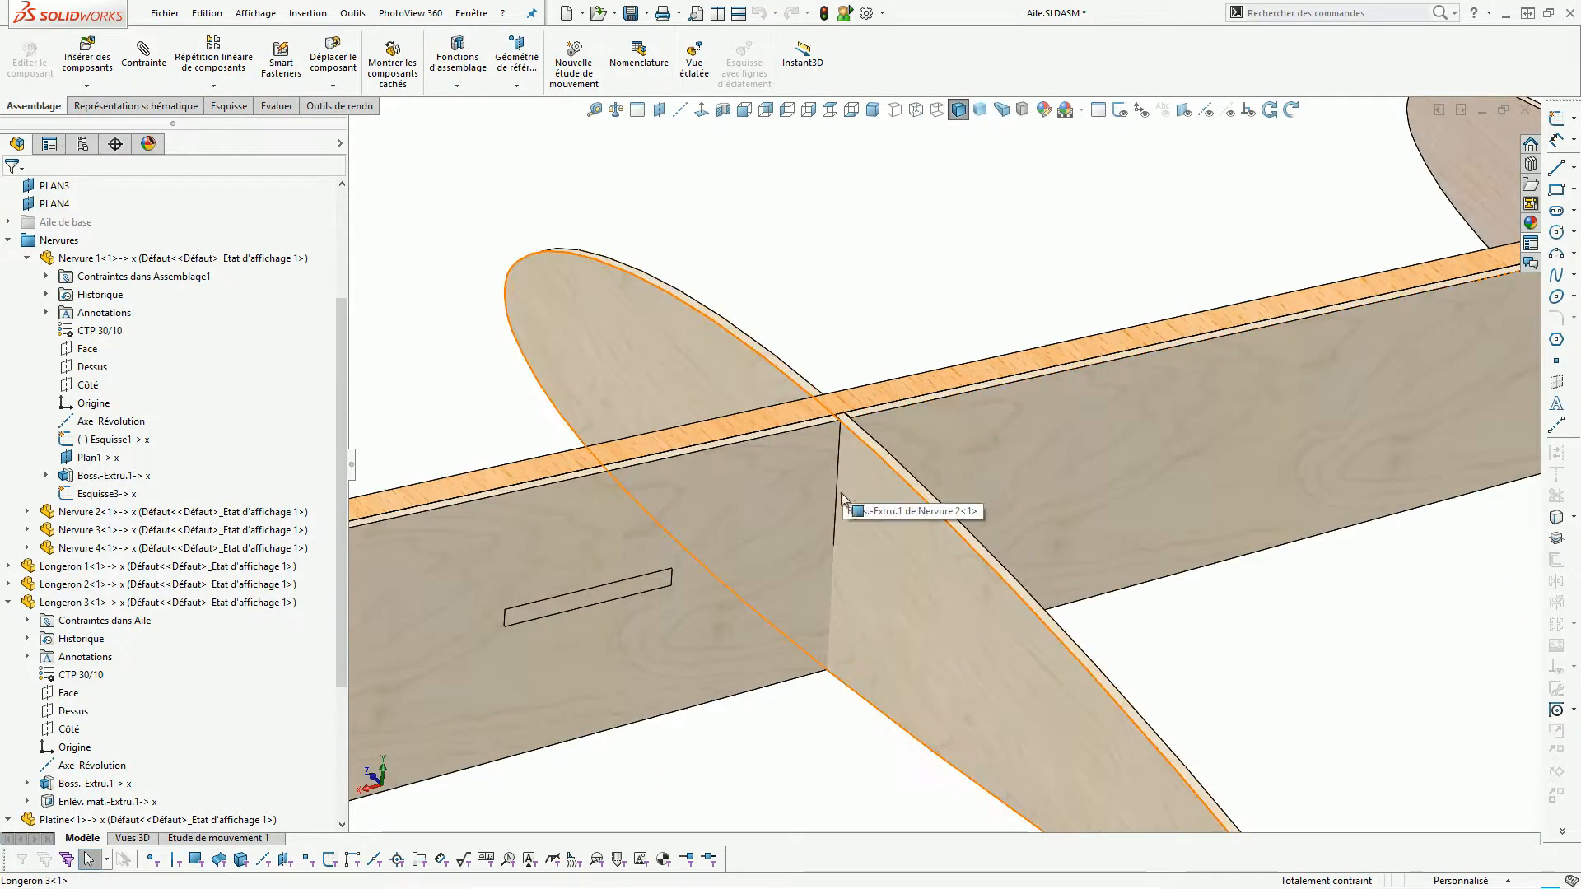
{"action": "scroll", "coordinate": [836, 498], "scroll_direction": "down", "scroll_amount": 5}
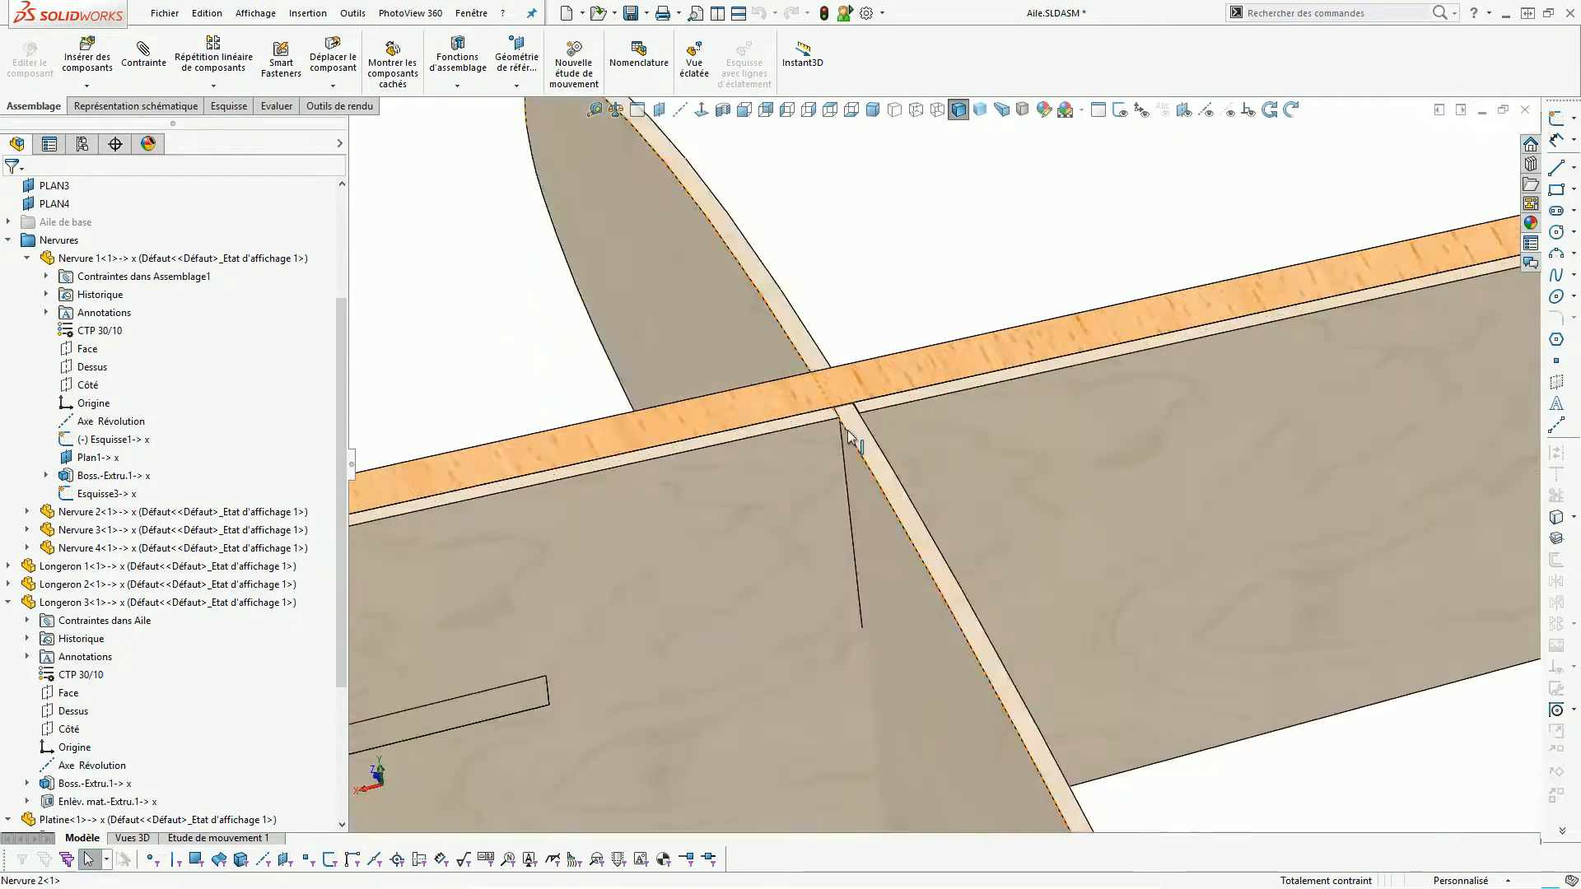
{"action": "left_click", "coordinate": [916, 395]}
{"action": "scroll", "coordinate": [893, 444], "scroll_direction": "up", "scroll_amount": 6}
{"action": "middle_click_drag", "start_coordinate": [937, 550], "coordinate": [918, 248]}
{"action": "scroll", "coordinate": [988, 767], "scroll_direction": "down", "scroll_amount": 4}
{"action": "scroll", "coordinate": [980, 684], "scroll_direction": "down", "scroll_amount": 1}
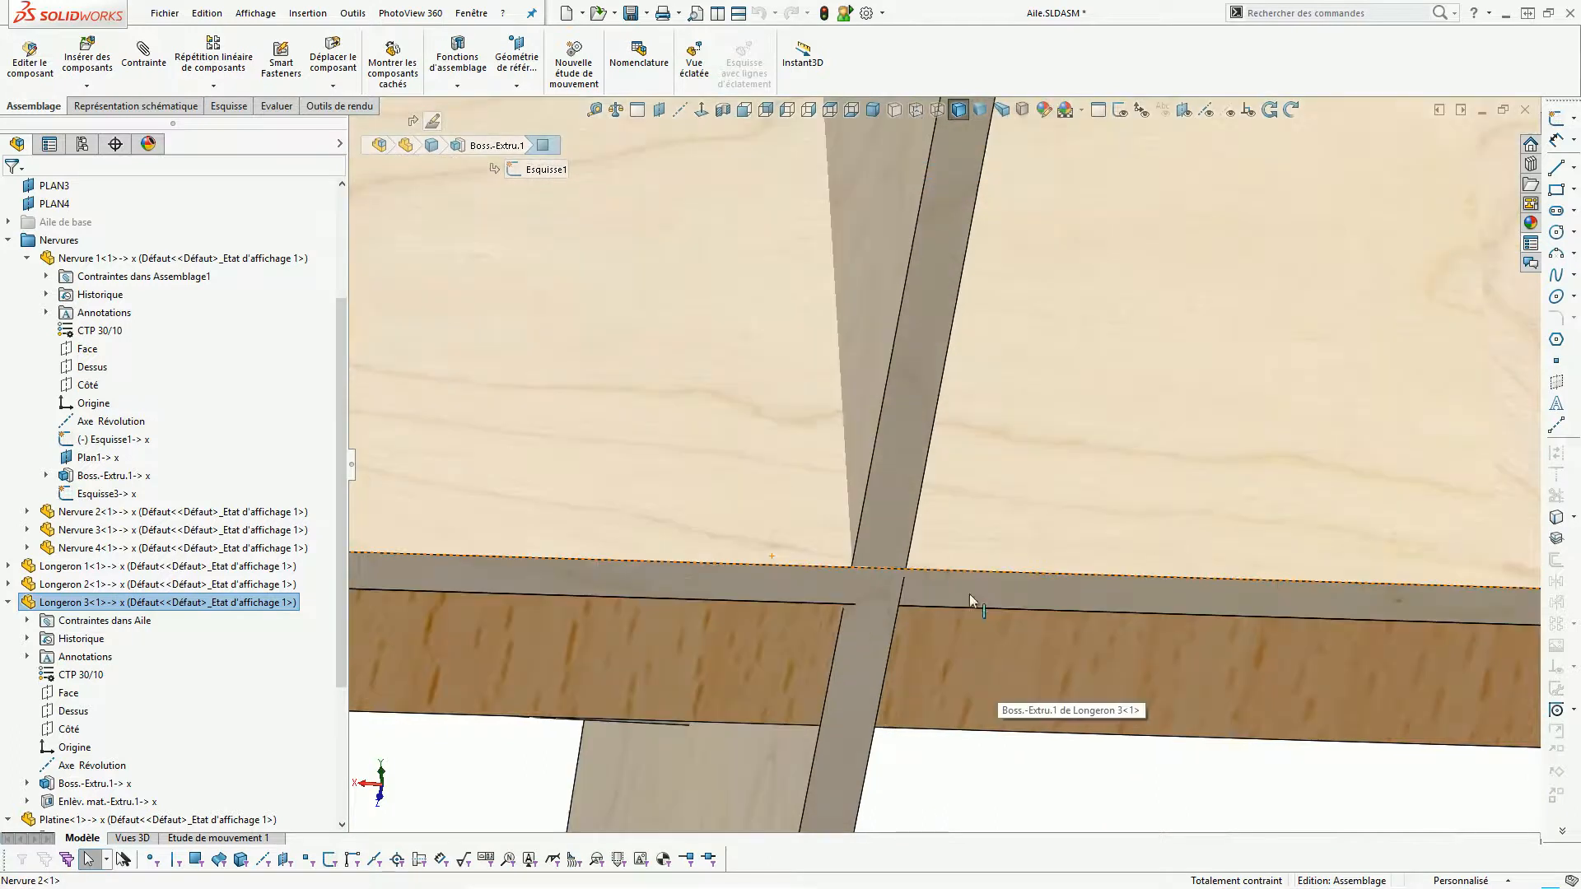
{"action": "scroll", "coordinate": [906, 592], "scroll_direction": "down", "scroll_amount": 3}
{"action": "scroll", "coordinate": [920, 428], "scroll_direction": "up", "scroll_amount": 8}
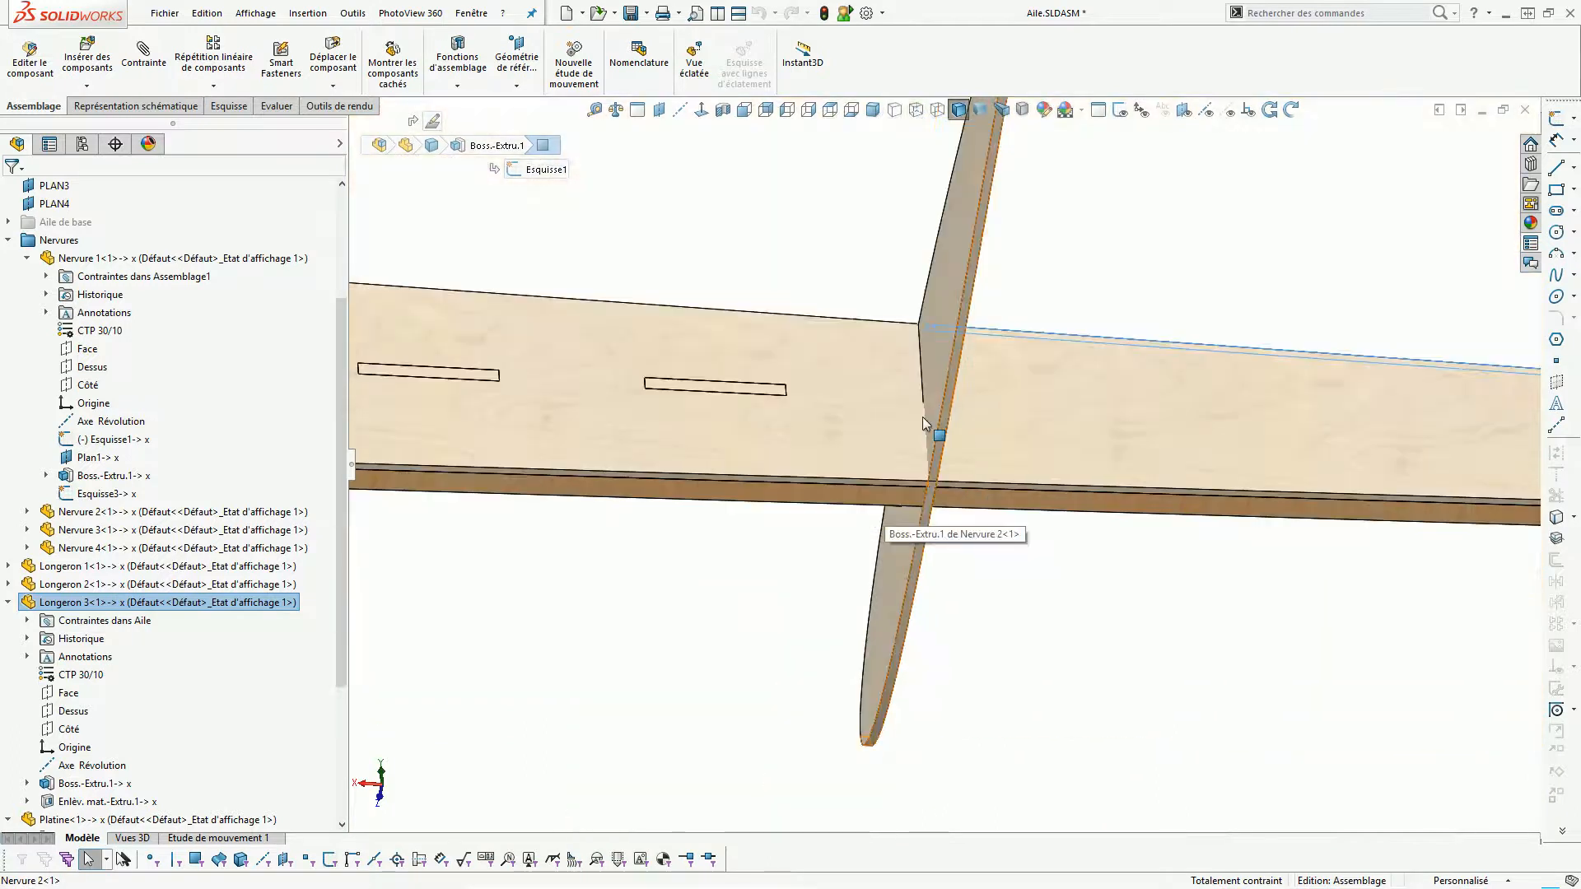
{"action": "middle_click_drag", "start_coordinate": [924, 437], "coordinate": [995, 579]}
{"action": "scroll", "coordinate": [751, 452], "scroll_direction": "down", "scroll_amount": 4}
{"action": "scroll", "coordinate": [747, 448], "scroll_direction": "down", "scroll_amount": 3}
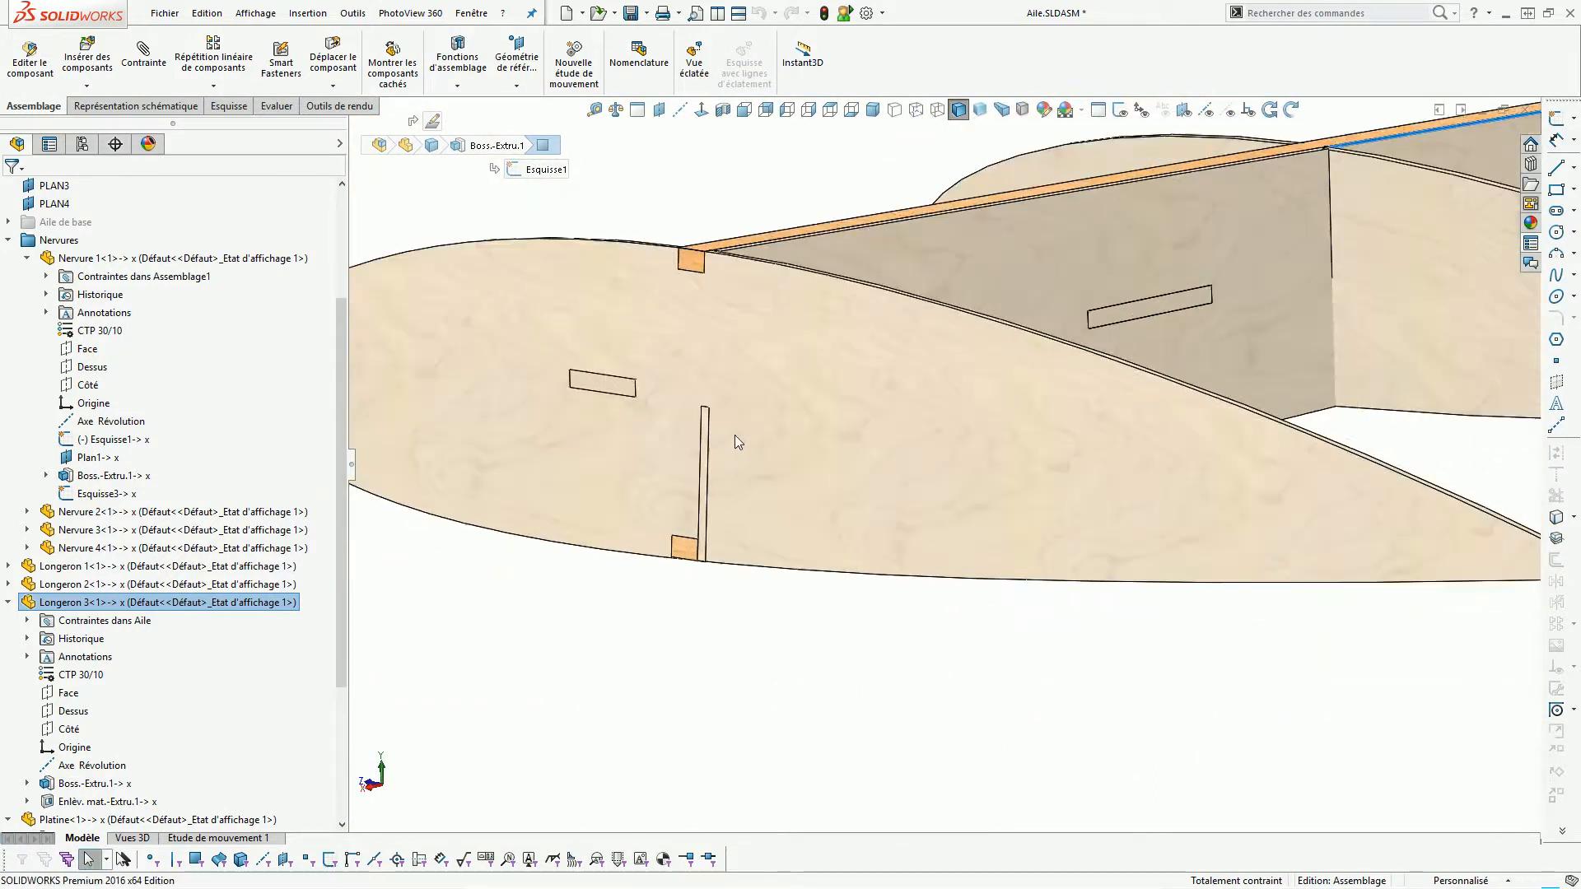
Edit Nervure 1 in the context of the assembly and open its Esquisse3 for editing.
{"action": "left_click", "coordinate": [738, 434]}
{"action": "scroll", "coordinate": [735, 441], "scroll_direction": "down", "scroll_amount": 3}
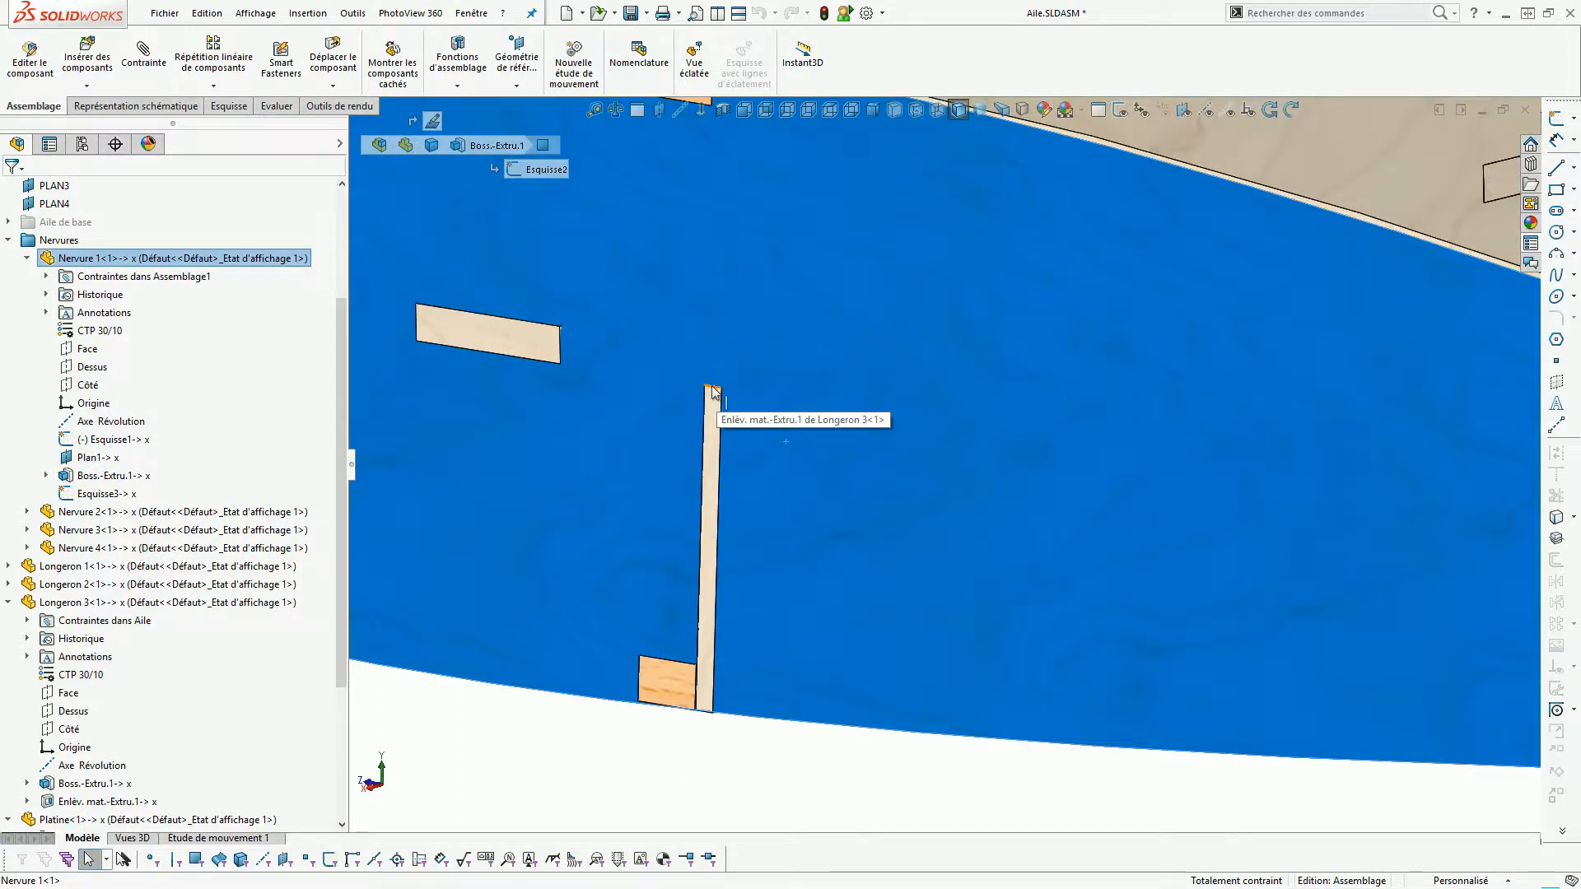
{"action": "scroll", "coordinate": [717, 441], "scroll_direction": "up", "scroll_amount": 5}
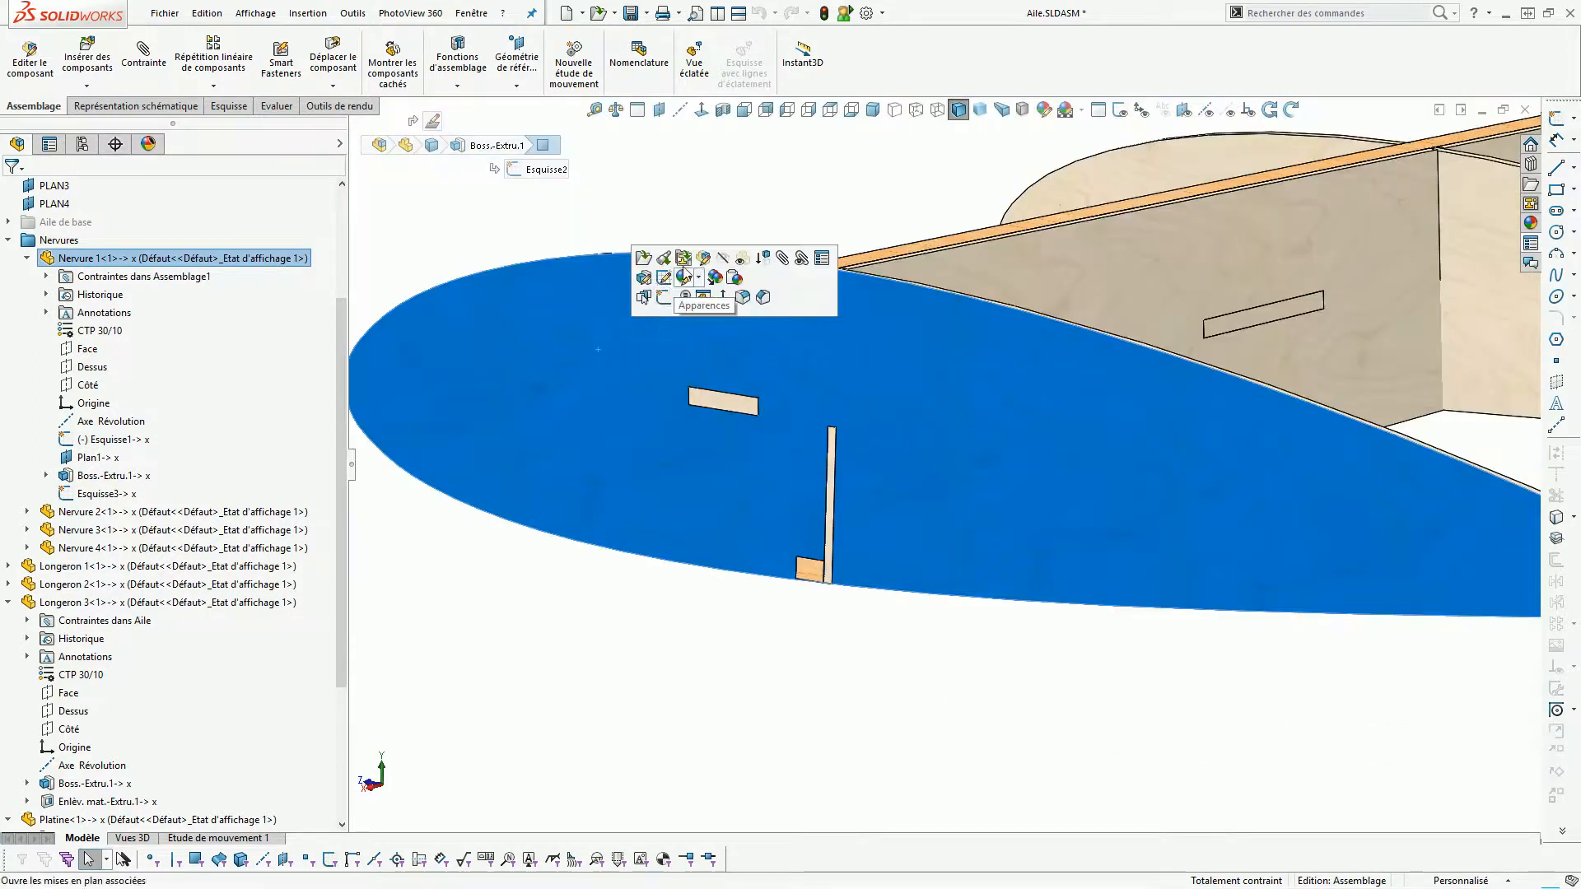
{"action": "left_click", "coordinate": [700, 263]}
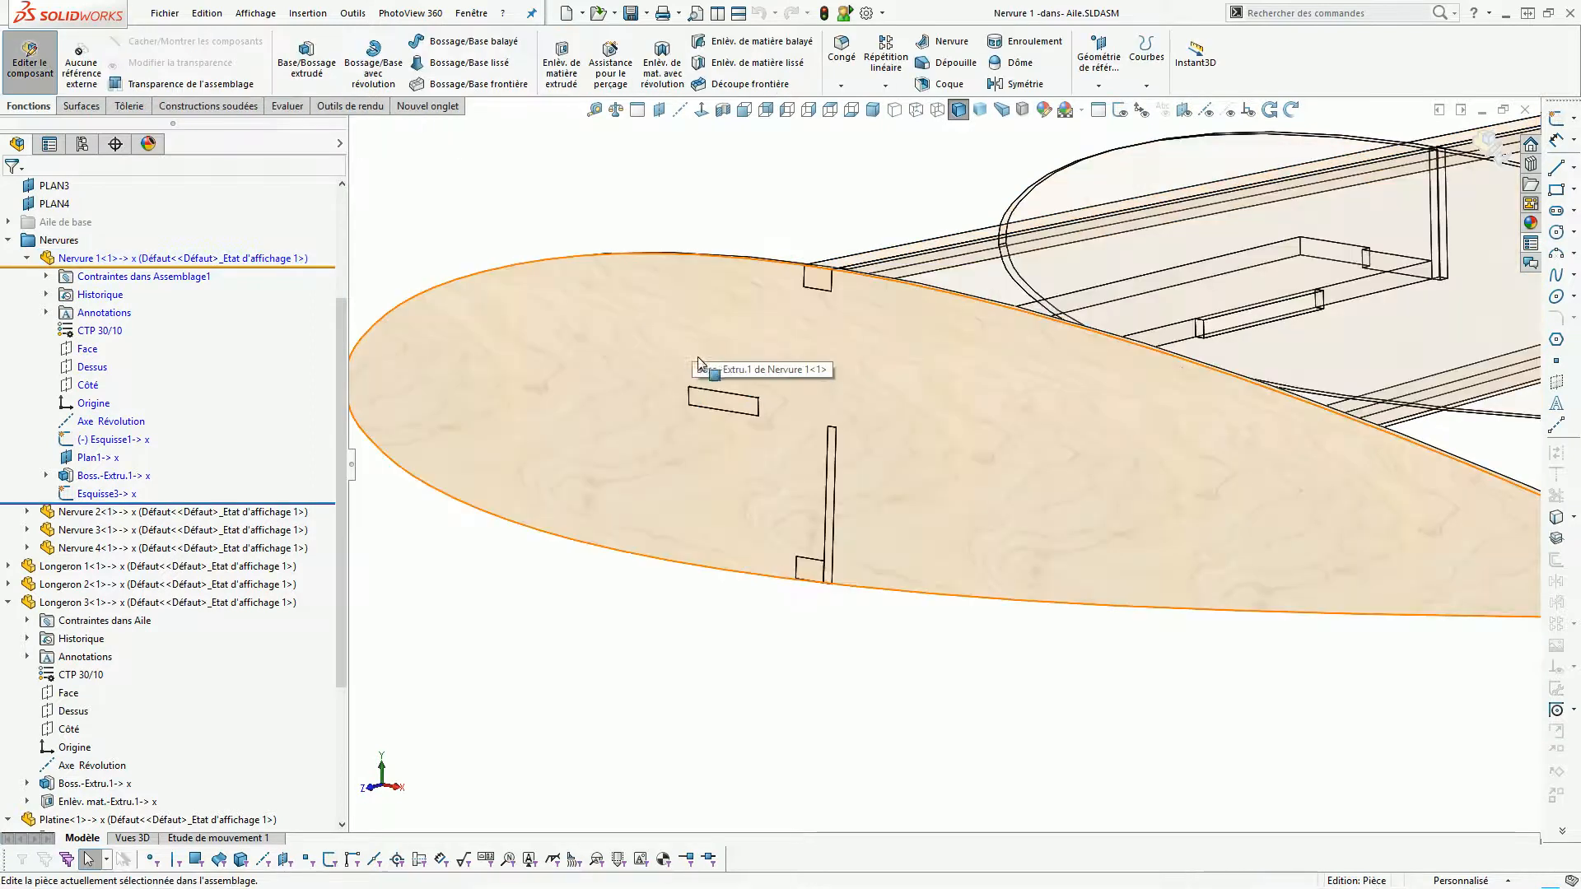
{"action": "middle_click_drag", "start_coordinate": [709, 336], "coordinate": [705, 445]}
{"action": "left_click", "coordinate": [705, 444]}
{"action": "scroll", "coordinate": [171, 737], "scroll_direction": "down", "scroll_amount": 4}
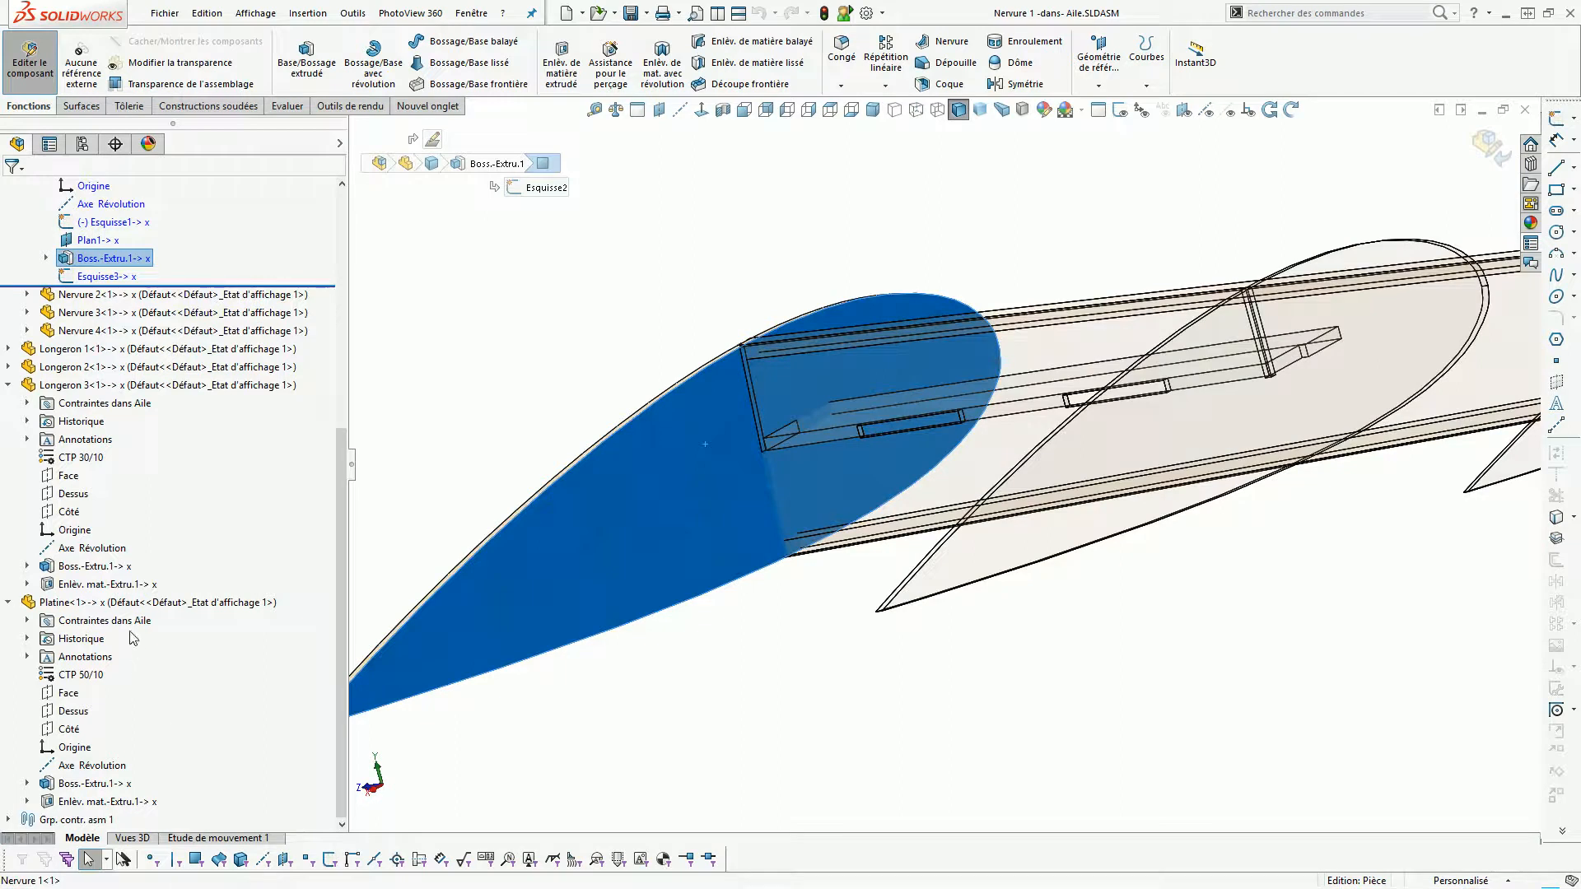
{"action": "left_click", "coordinate": [116, 277]}
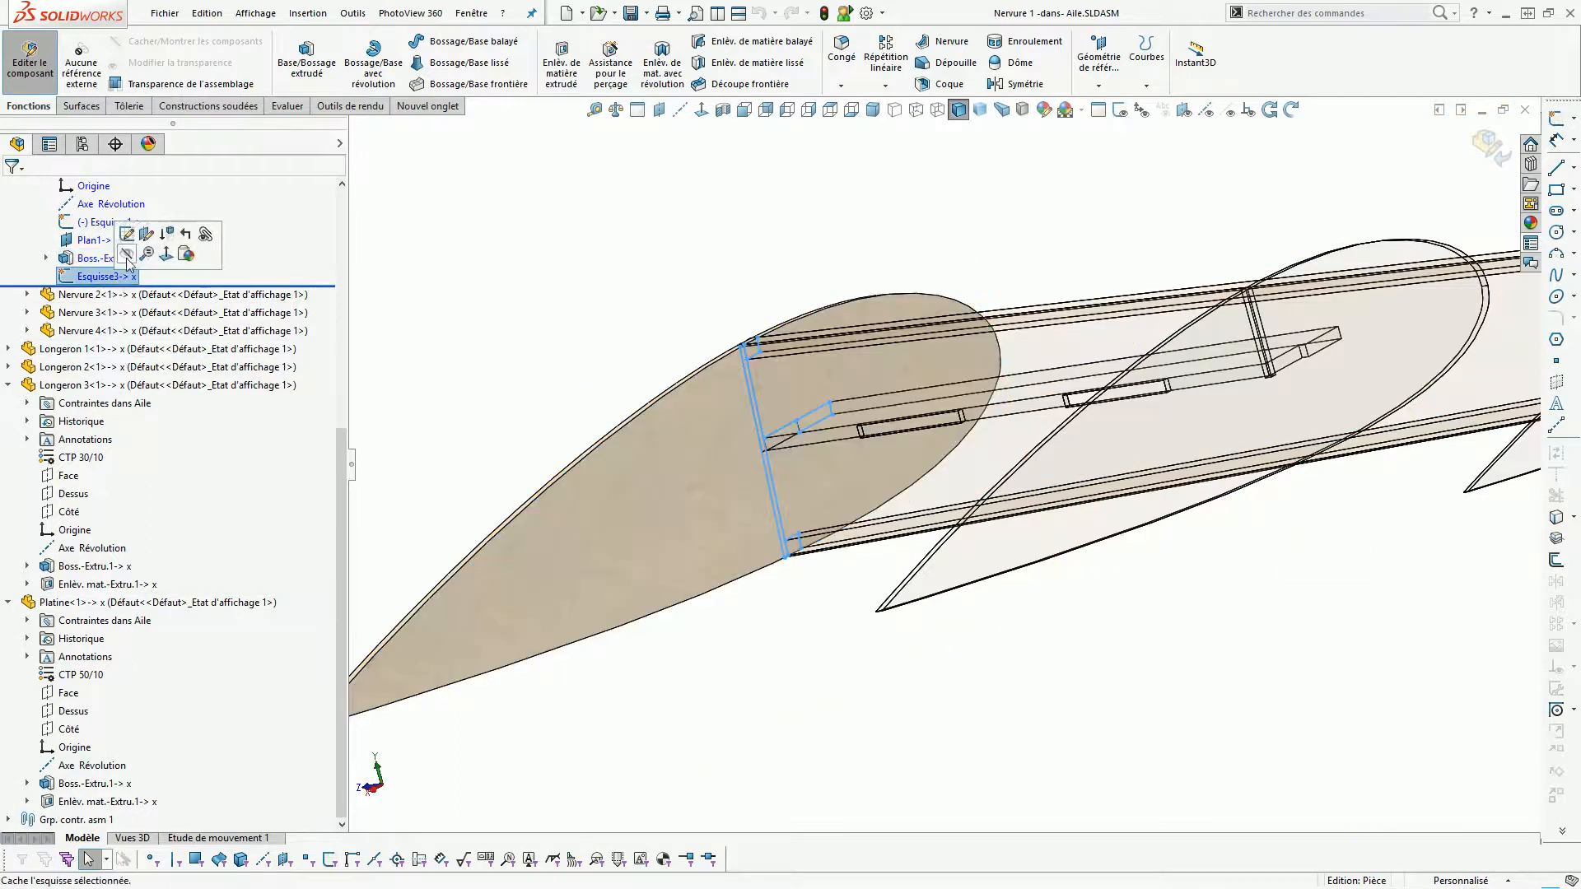
{"action": "left_click", "coordinate": [128, 235]}
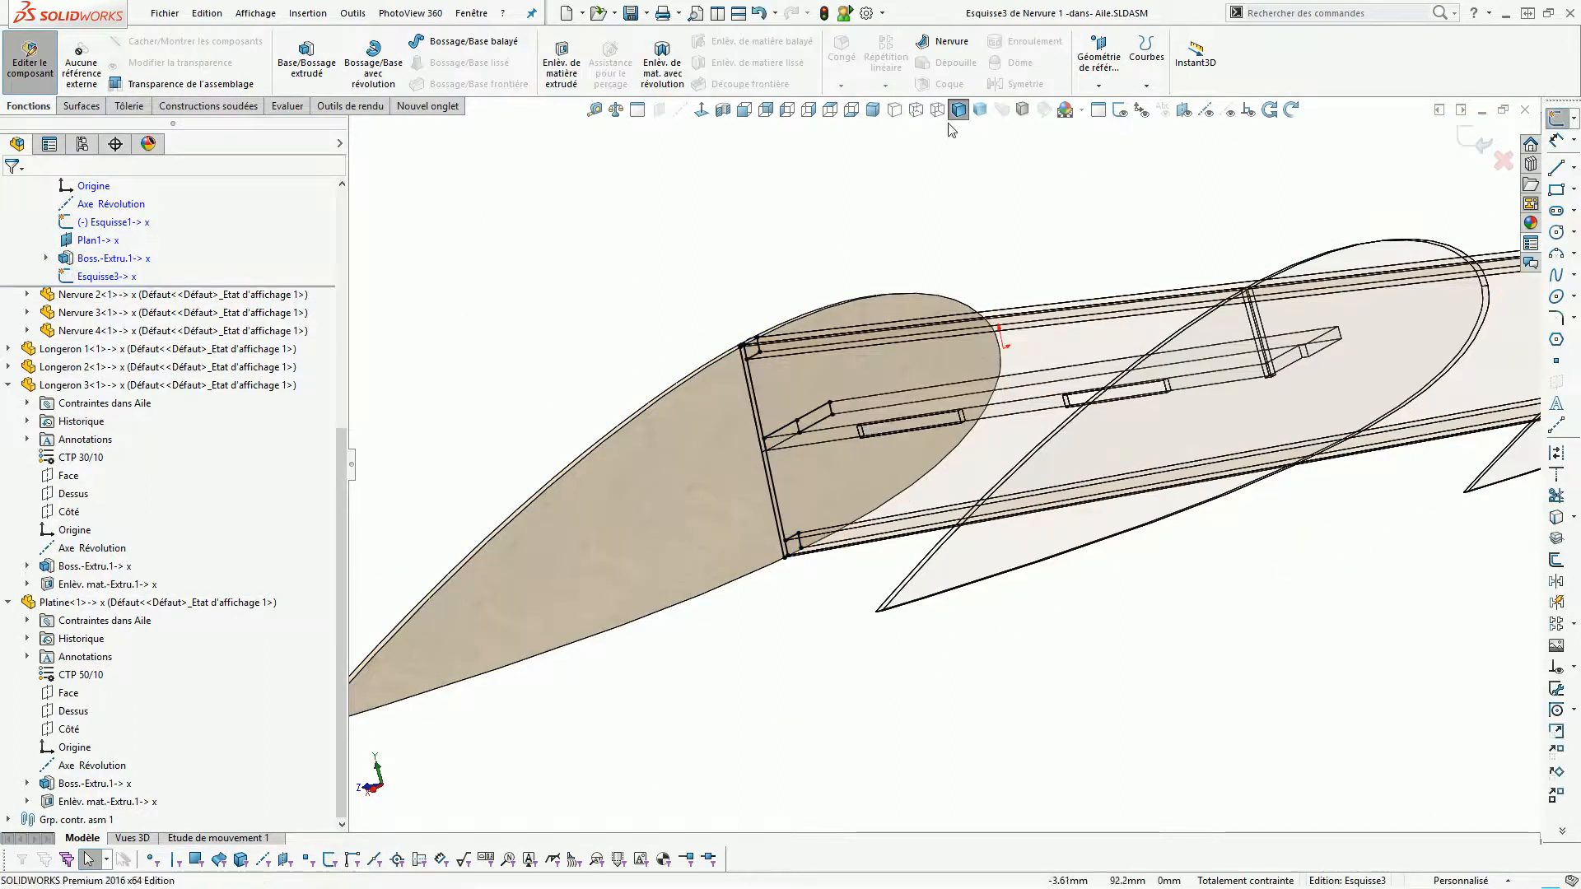
With hidden lines visible, convert the end edge of Longeron 3's slot into Esquisse3, and exit the sketch and component editing.
{"action": "left_click", "coordinate": [916, 111]}
{"action": "scroll", "coordinate": [823, 494], "scroll_direction": "down", "scroll_amount": 10}
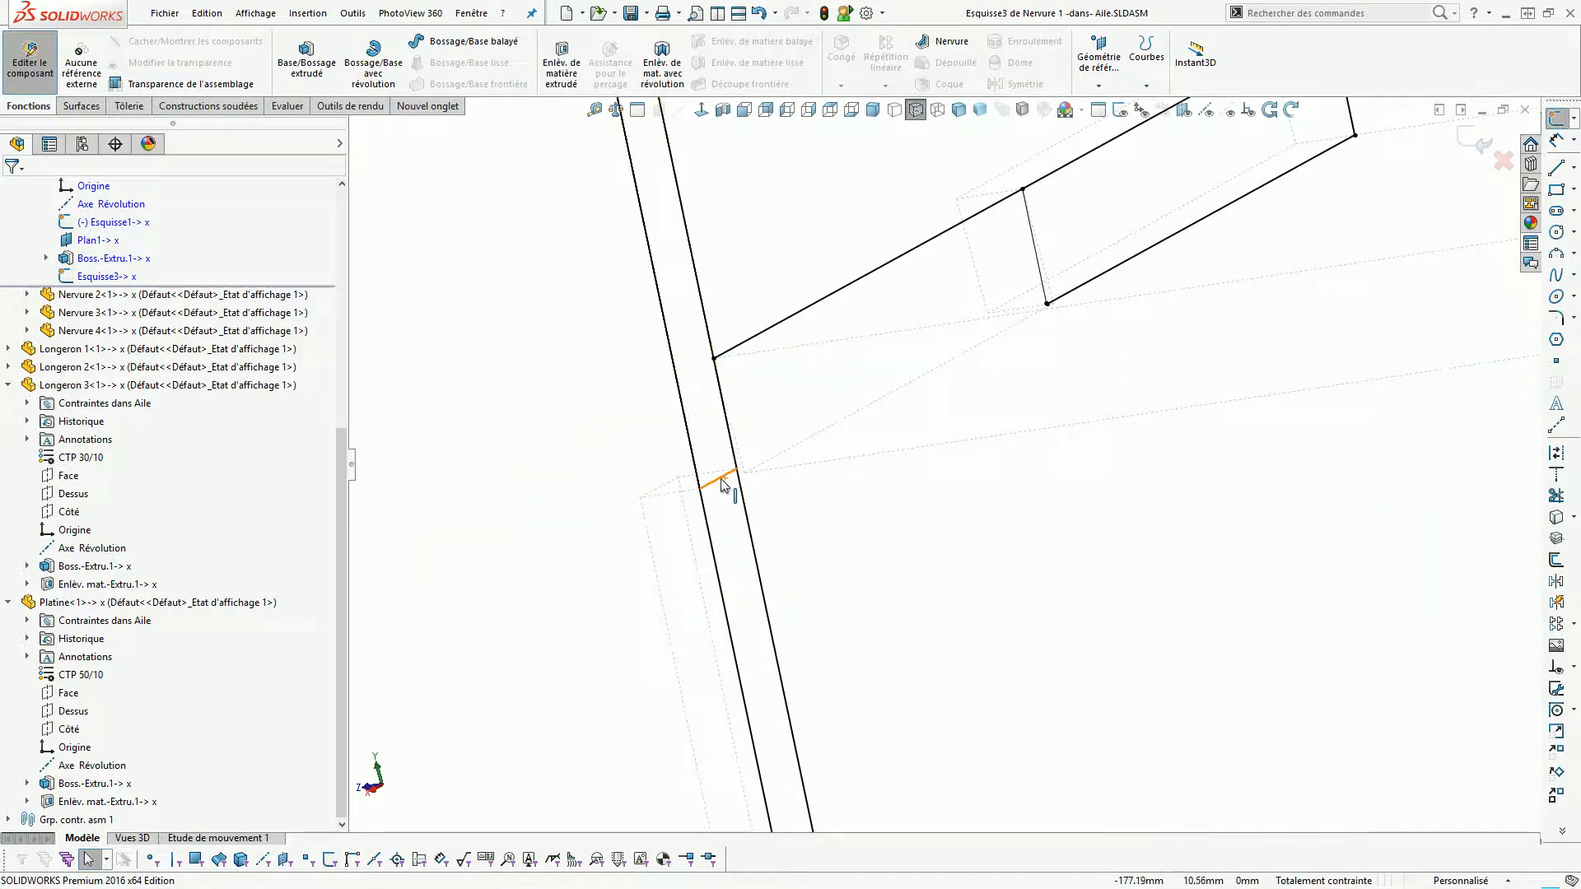
{"action": "left_click", "coordinate": [1553, 517]}
{"action": "left_click", "coordinate": [1488, 140]}
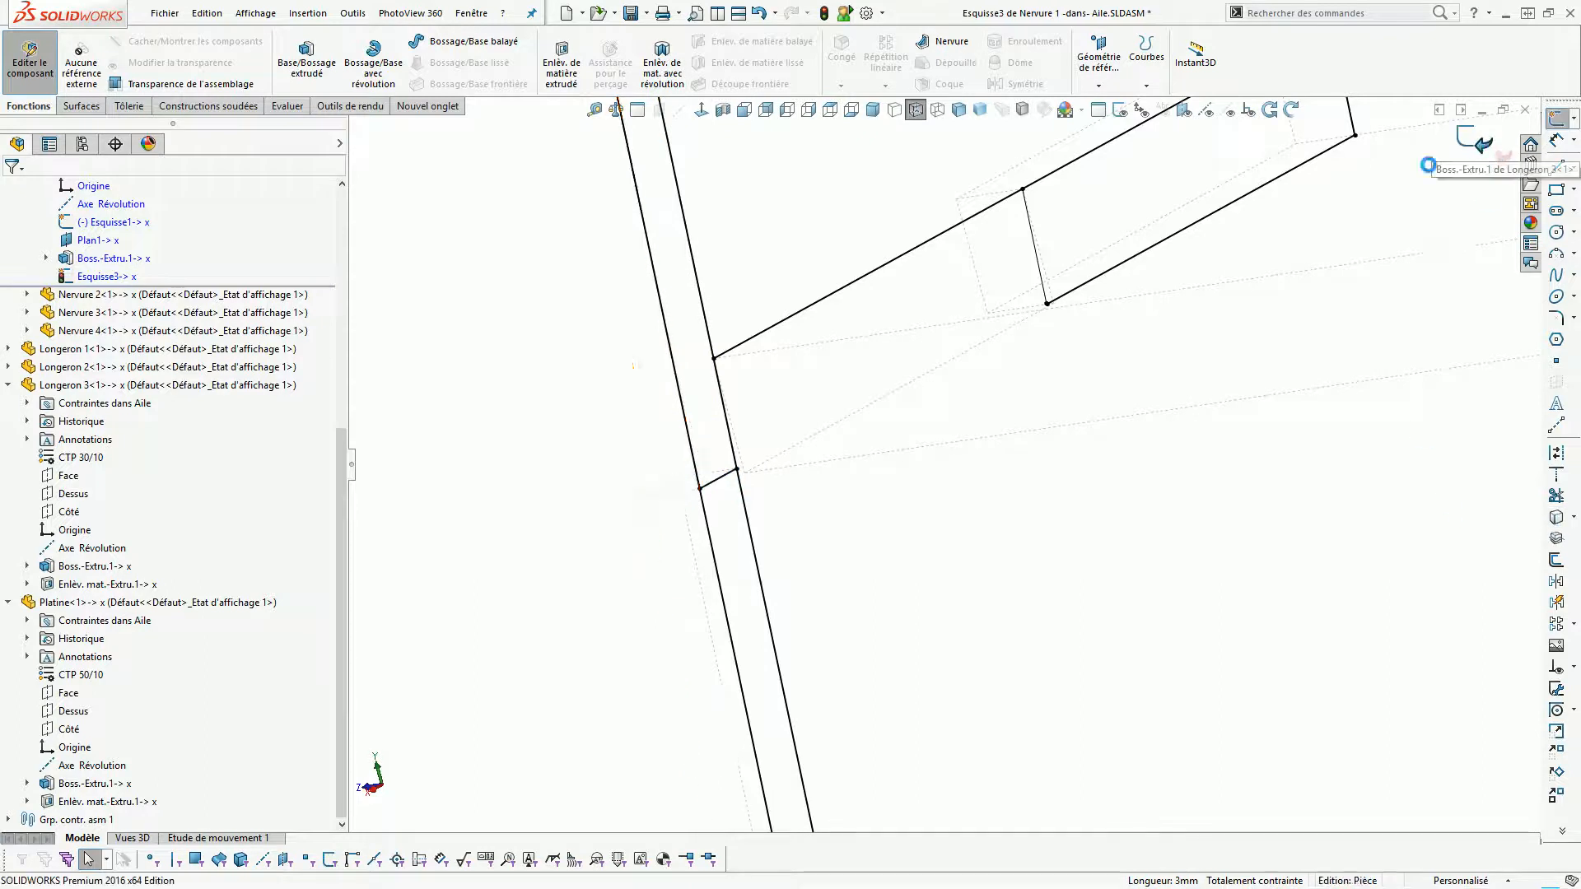
{"action": "left_click", "coordinate": [1487, 140]}
Display the assembly shaded with edges and open Nervure 1 in its own window.
{"action": "scroll", "coordinate": [1186, 313], "scroll_direction": "up", "scroll_amount": 6}
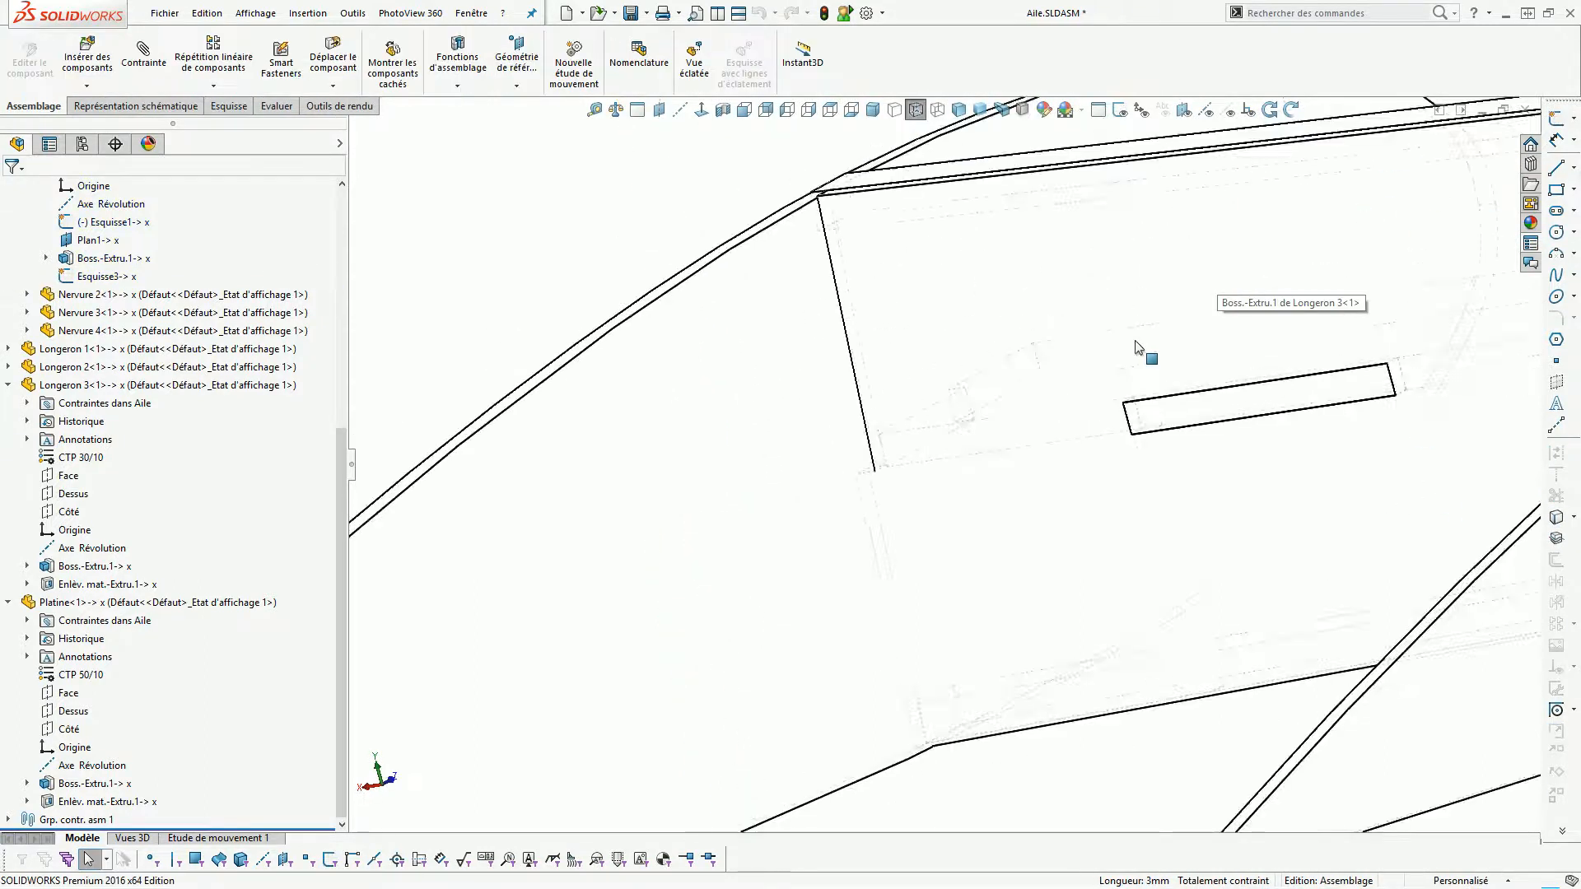
{"action": "left_click", "coordinate": [960, 112]}
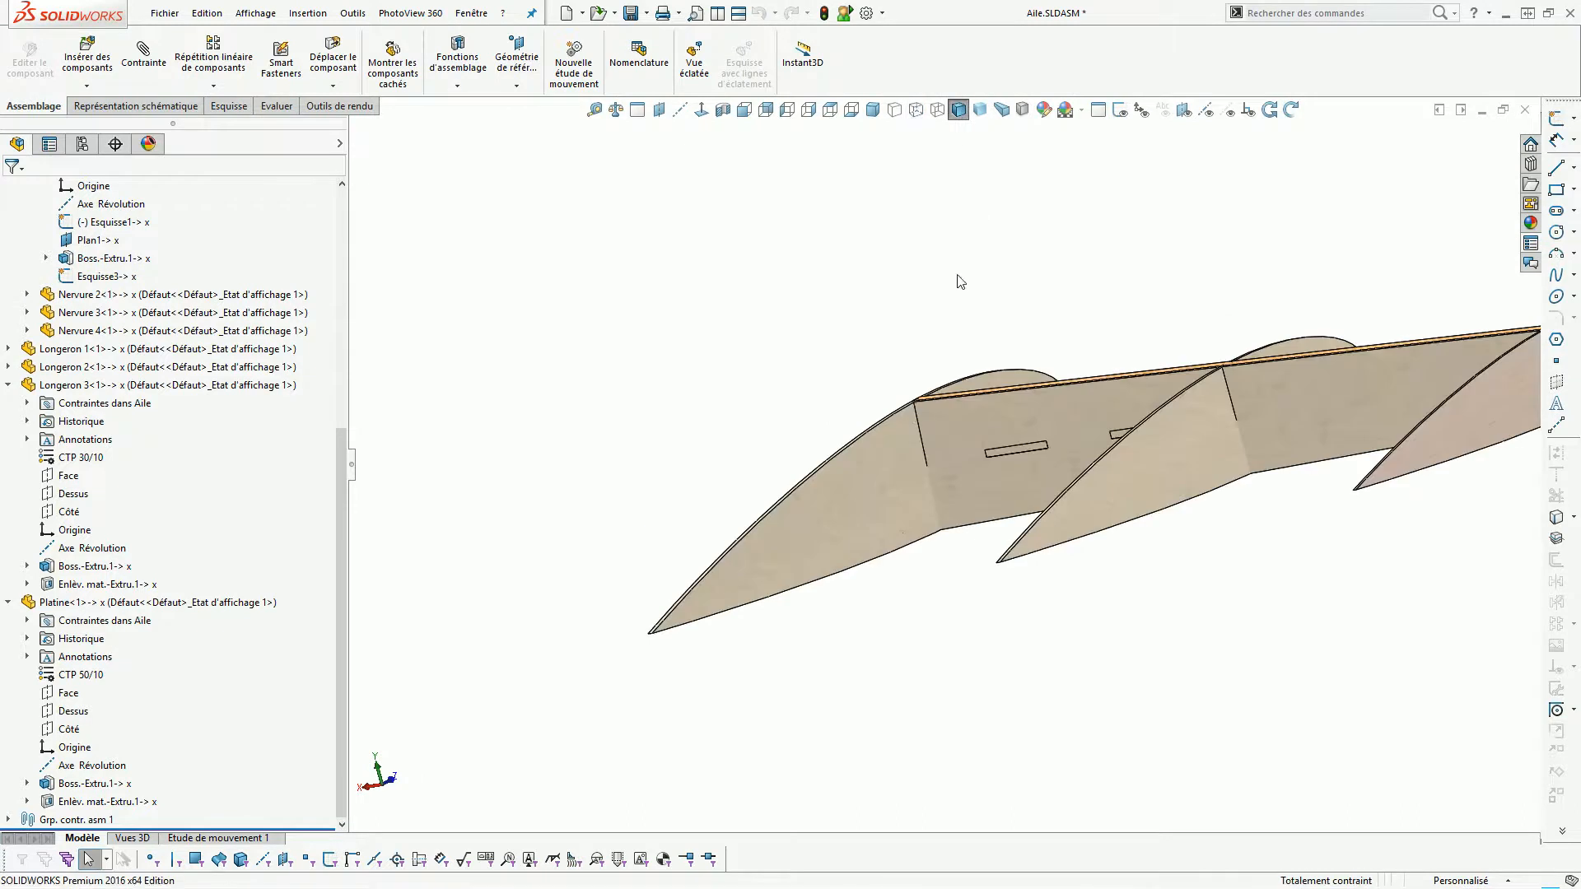
{"action": "left_click", "coordinate": [889, 436]}
{"action": "left_click", "coordinate": [934, 344]}
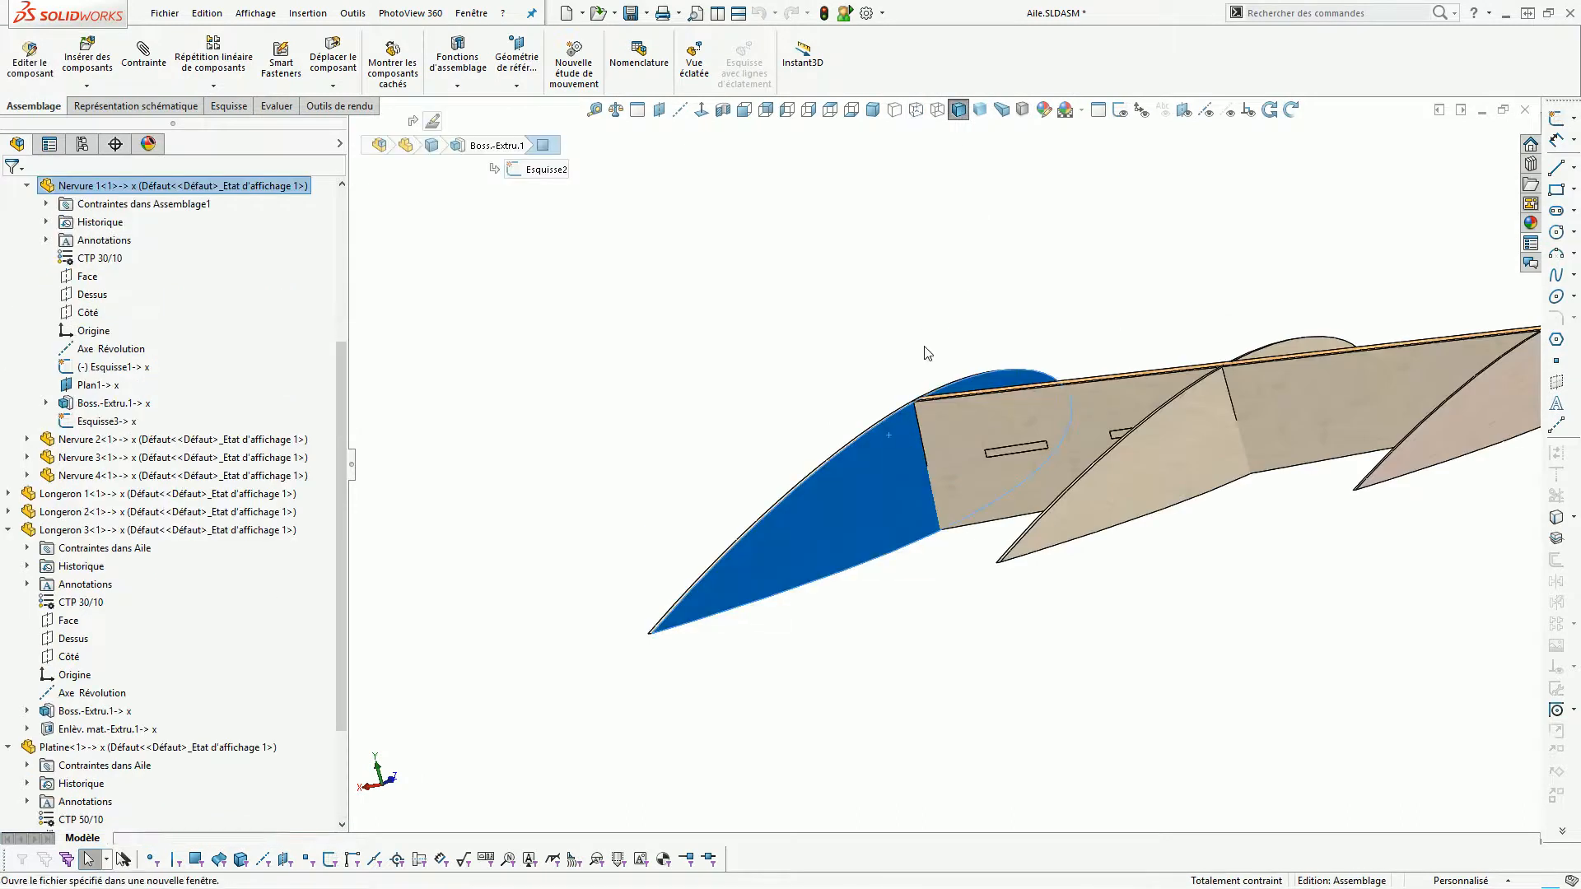
{"action": "scroll", "coordinate": [887, 385], "scroll_direction": "down", "scroll_amount": 4}
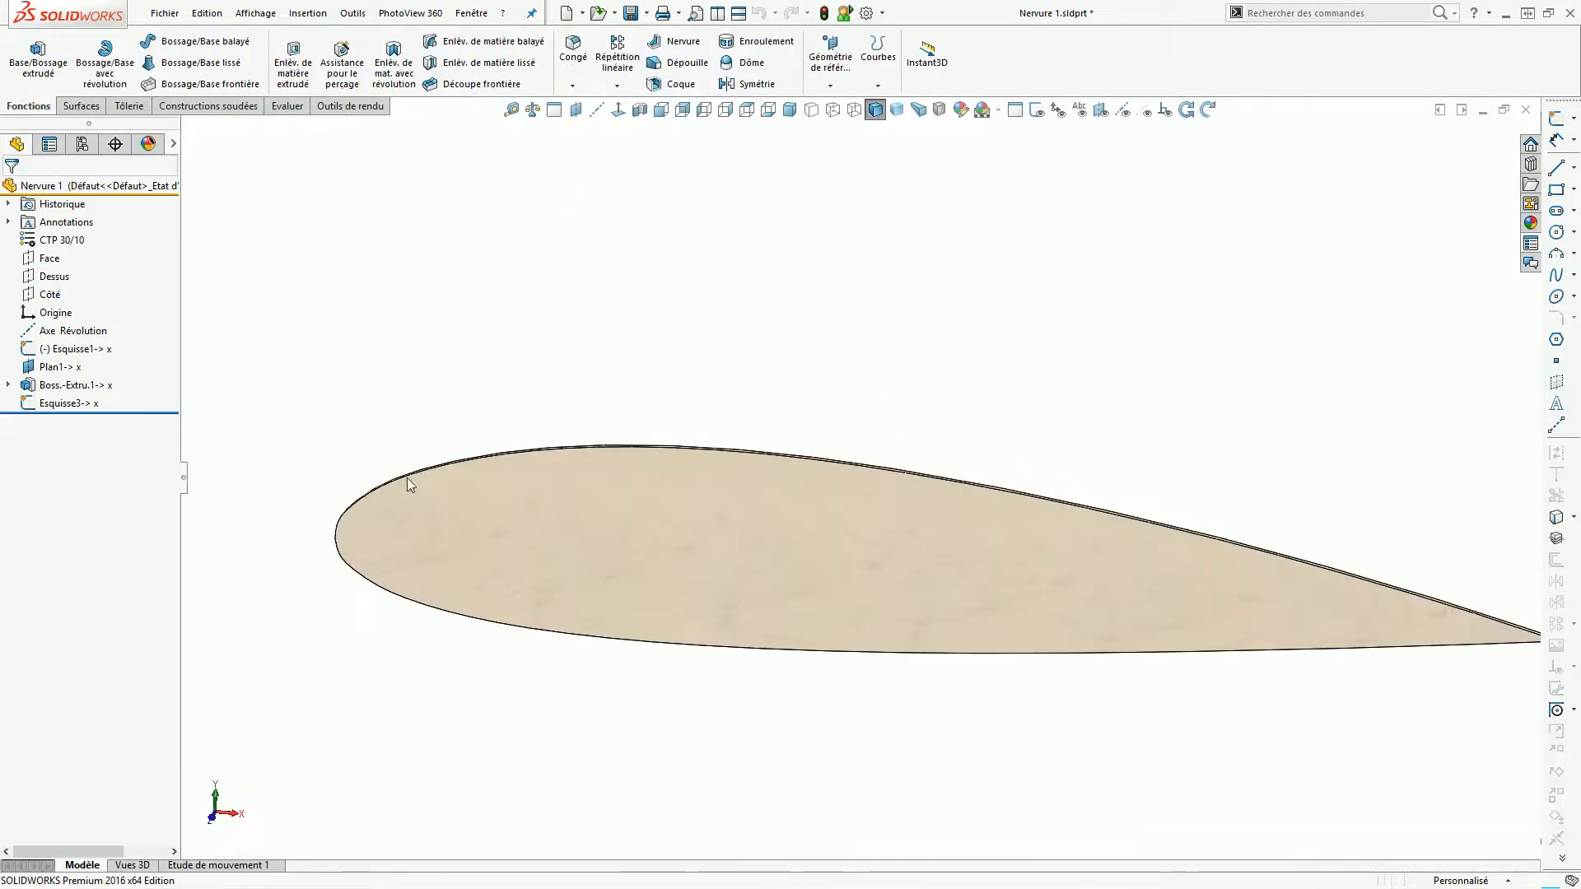
Break all external references of Nervure 1 from the reference list of Esquisse3.
{"action": "left_click", "coordinate": [72, 404]}
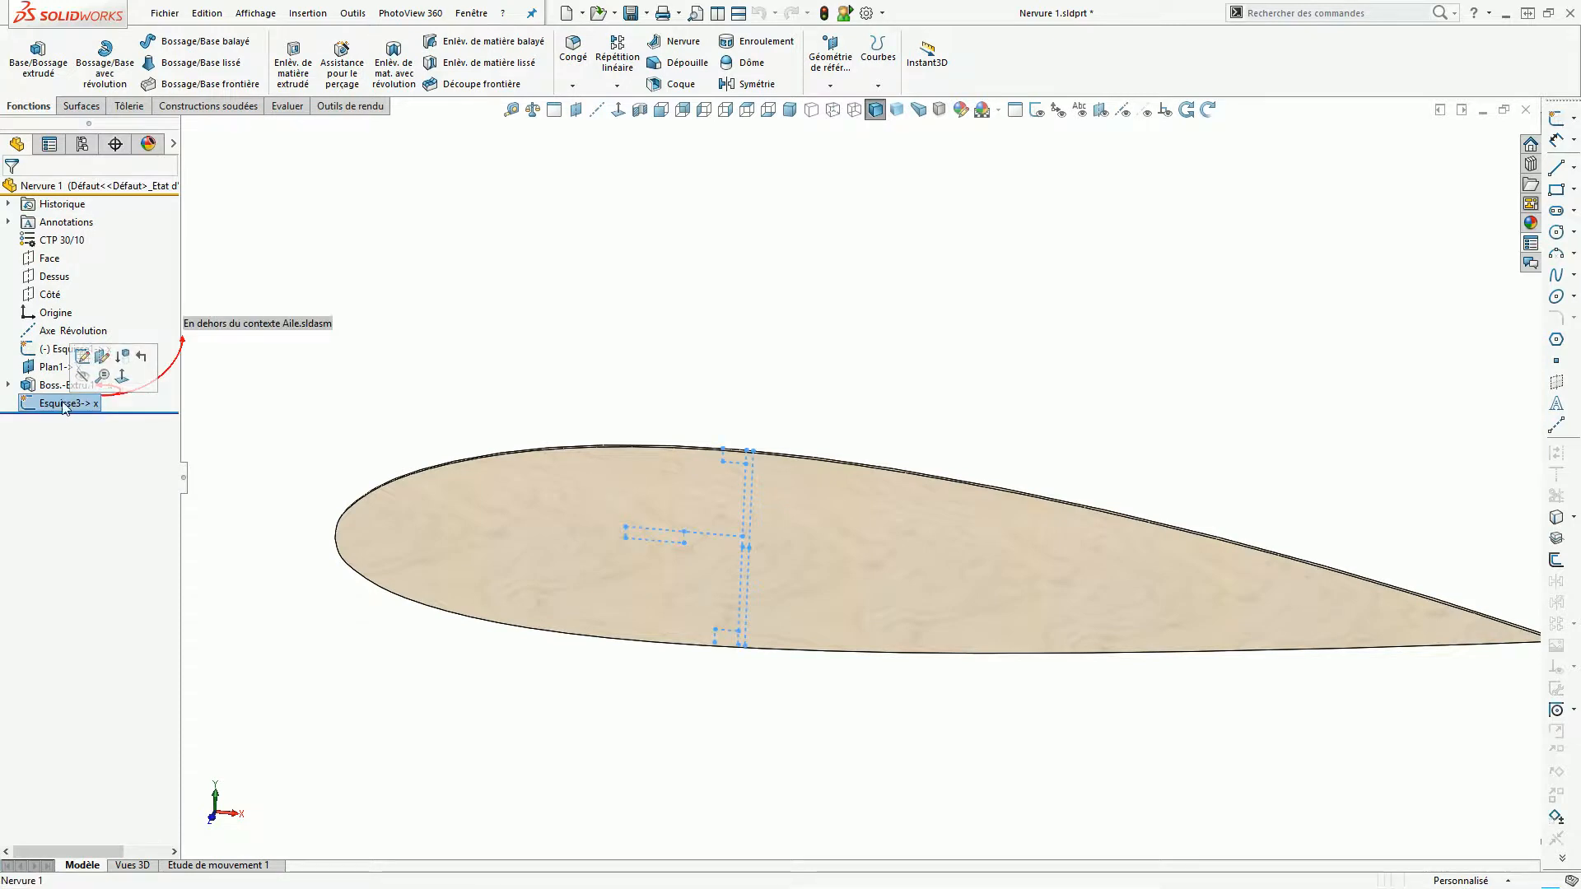
{"action": "right_click", "coordinate": [64, 409]}
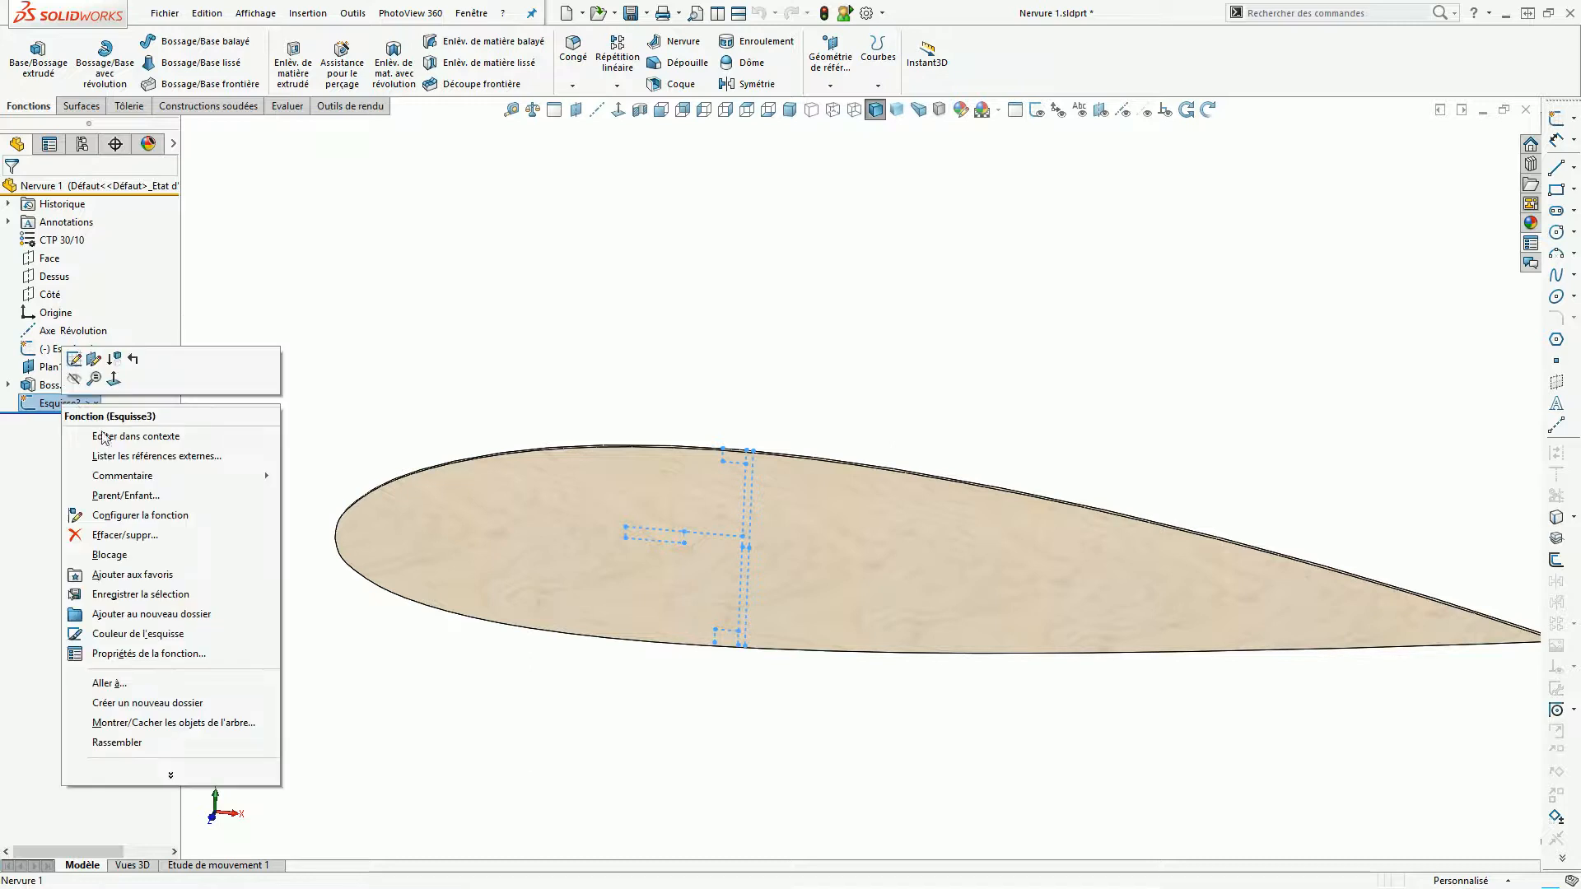
{"action": "left_click", "coordinate": [124, 456]}
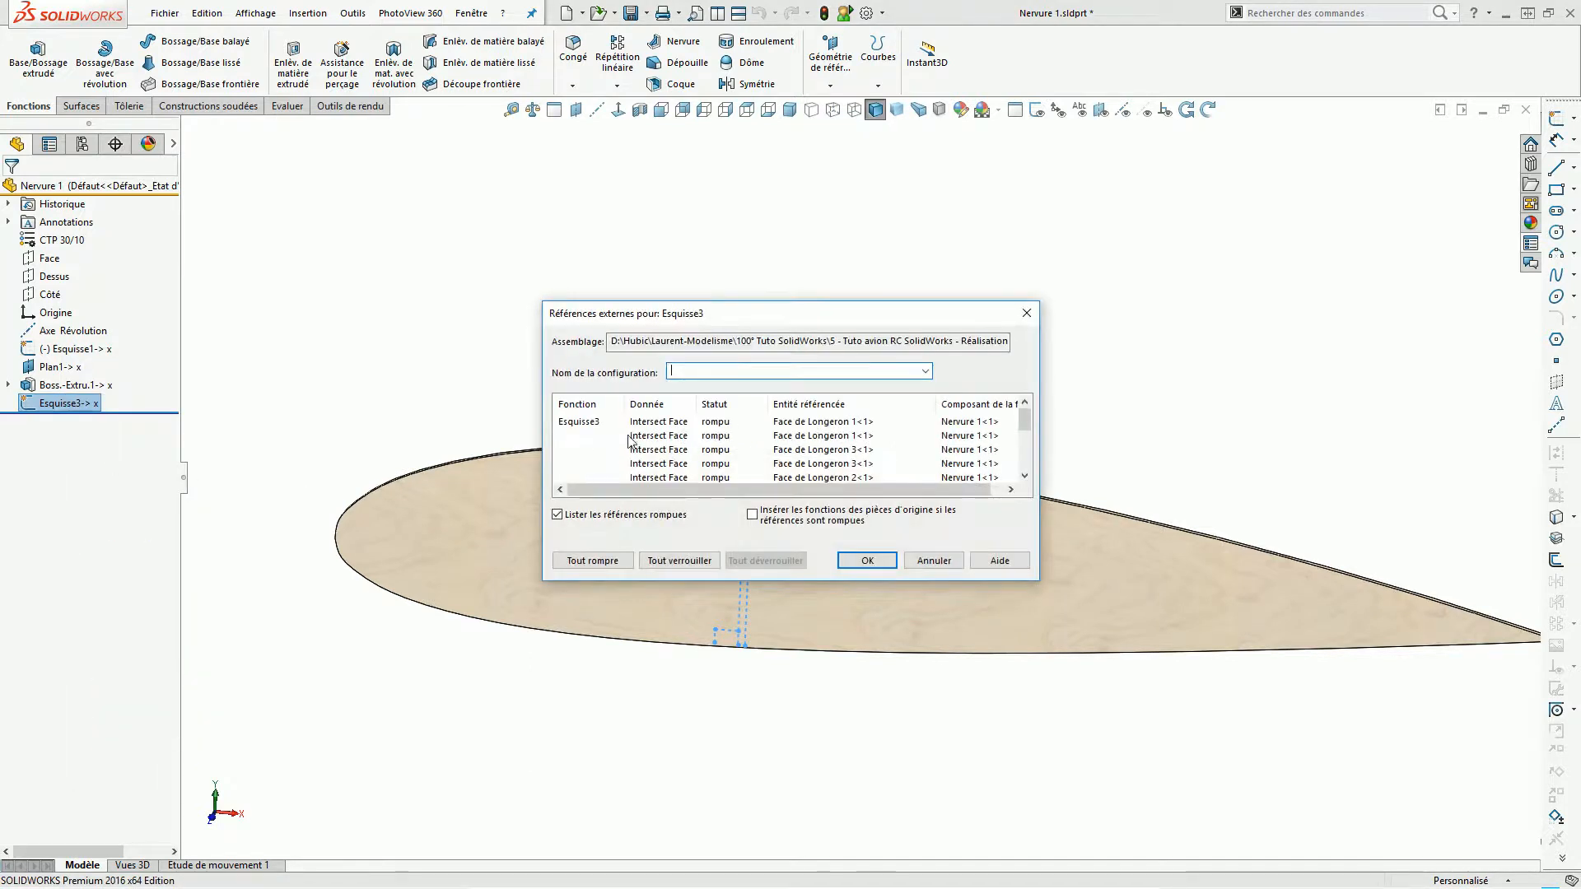
{"action": "left_click", "coordinate": [593, 561]}
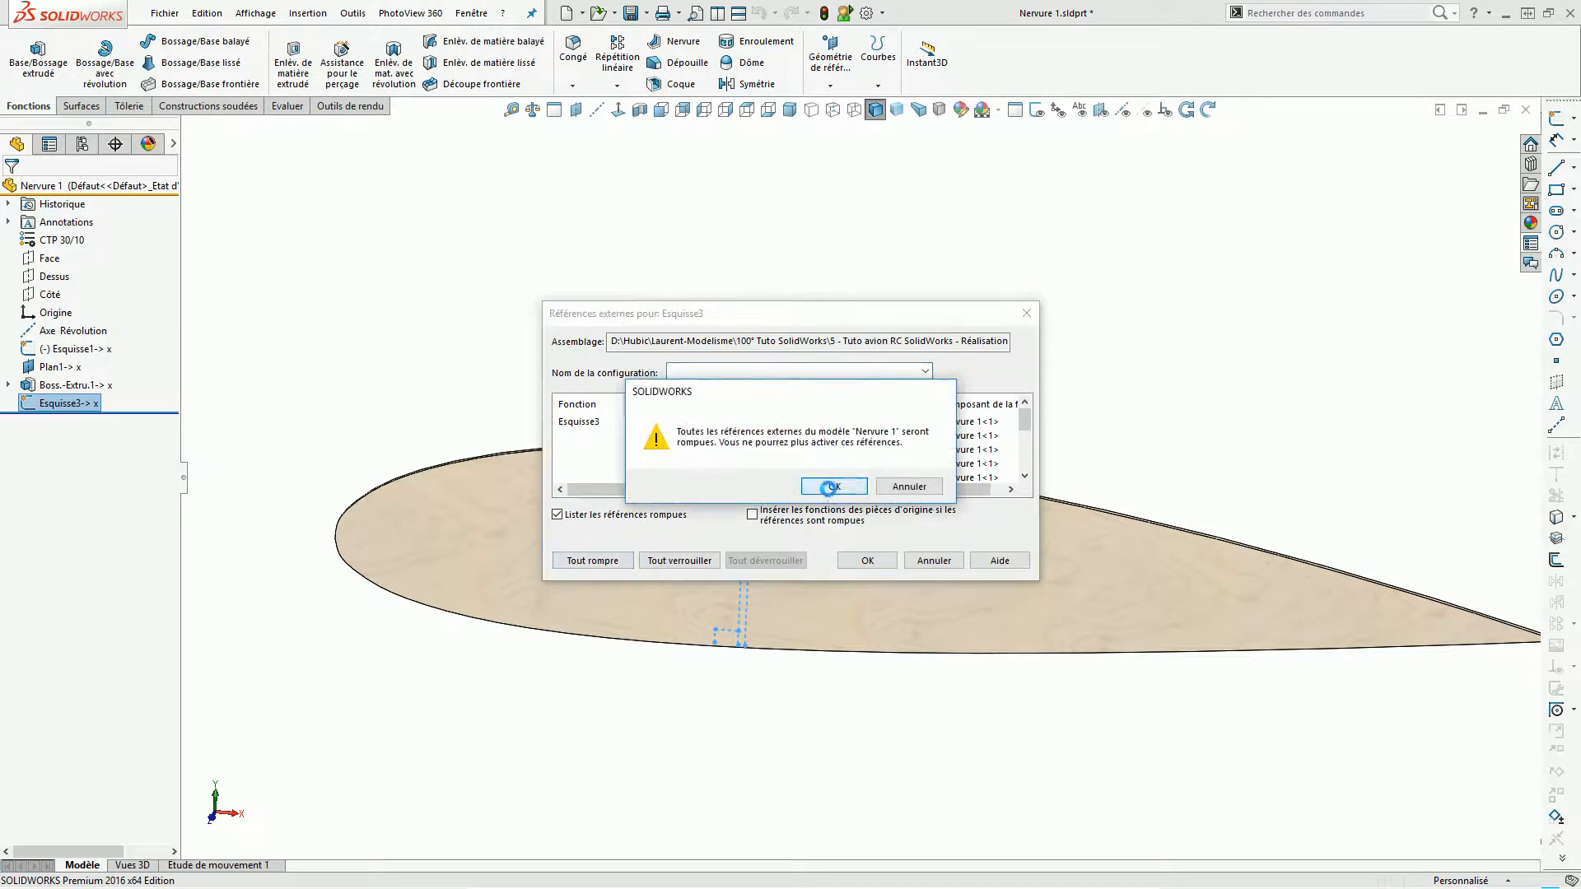
{"action": "left_click", "coordinate": [833, 487]}
{"action": "left_click", "coordinate": [867, 561]}
Open Esquisse3 of Nervure 1 for editing and orient the view normal to the sketch.
{"action": "left_click", "coordinate": [70, 402]}
{"action": "left_click", "coordinate": [98, 360]}
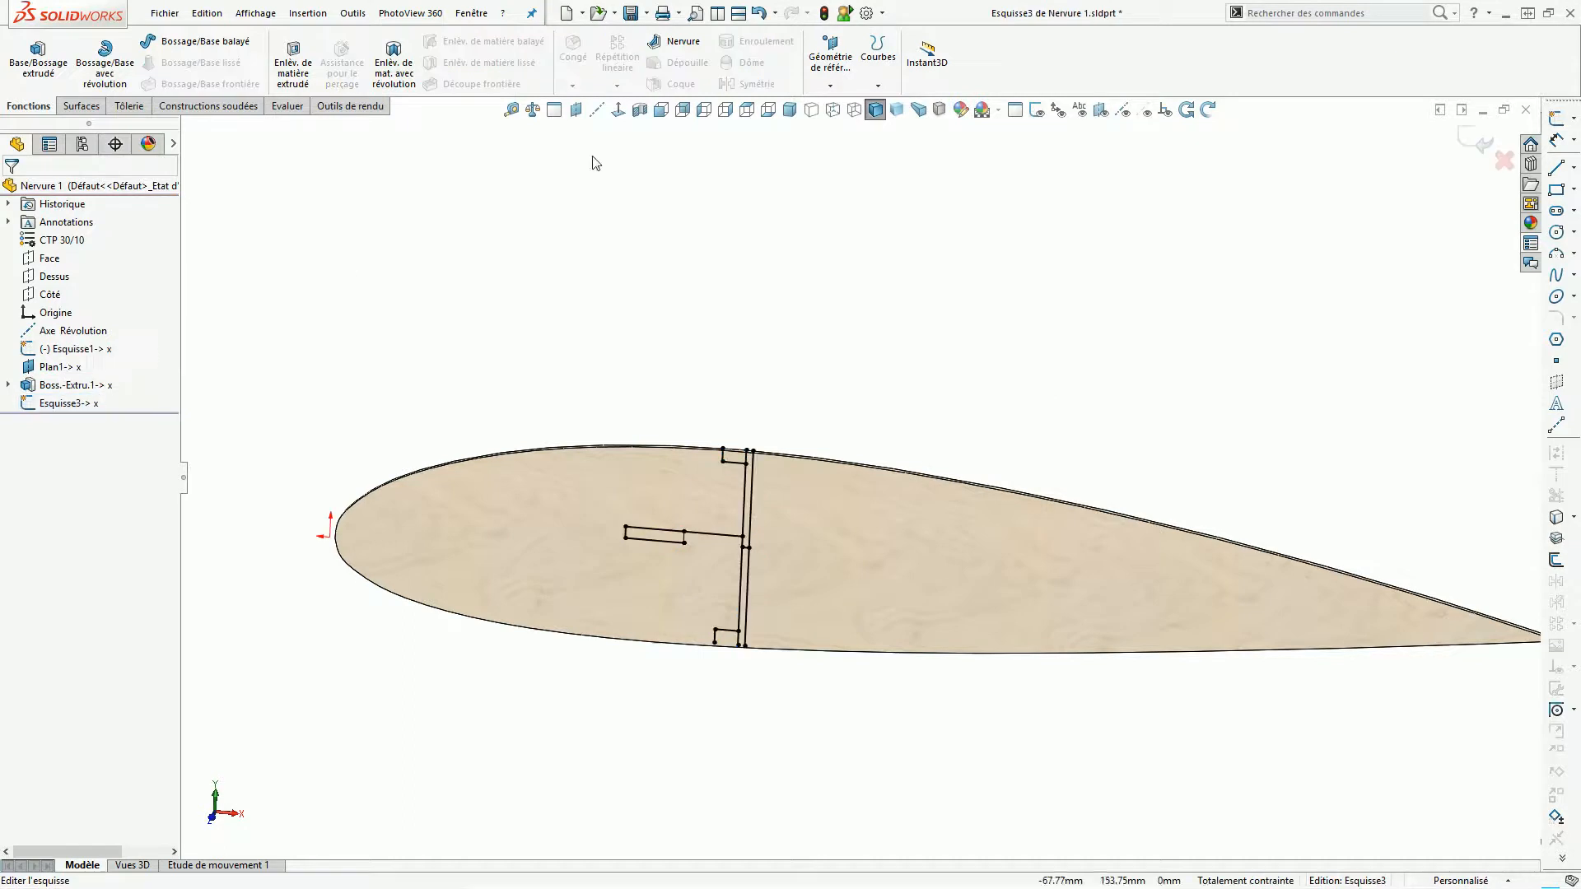
{"action": "left_click", "coordinate": [618, 112]}
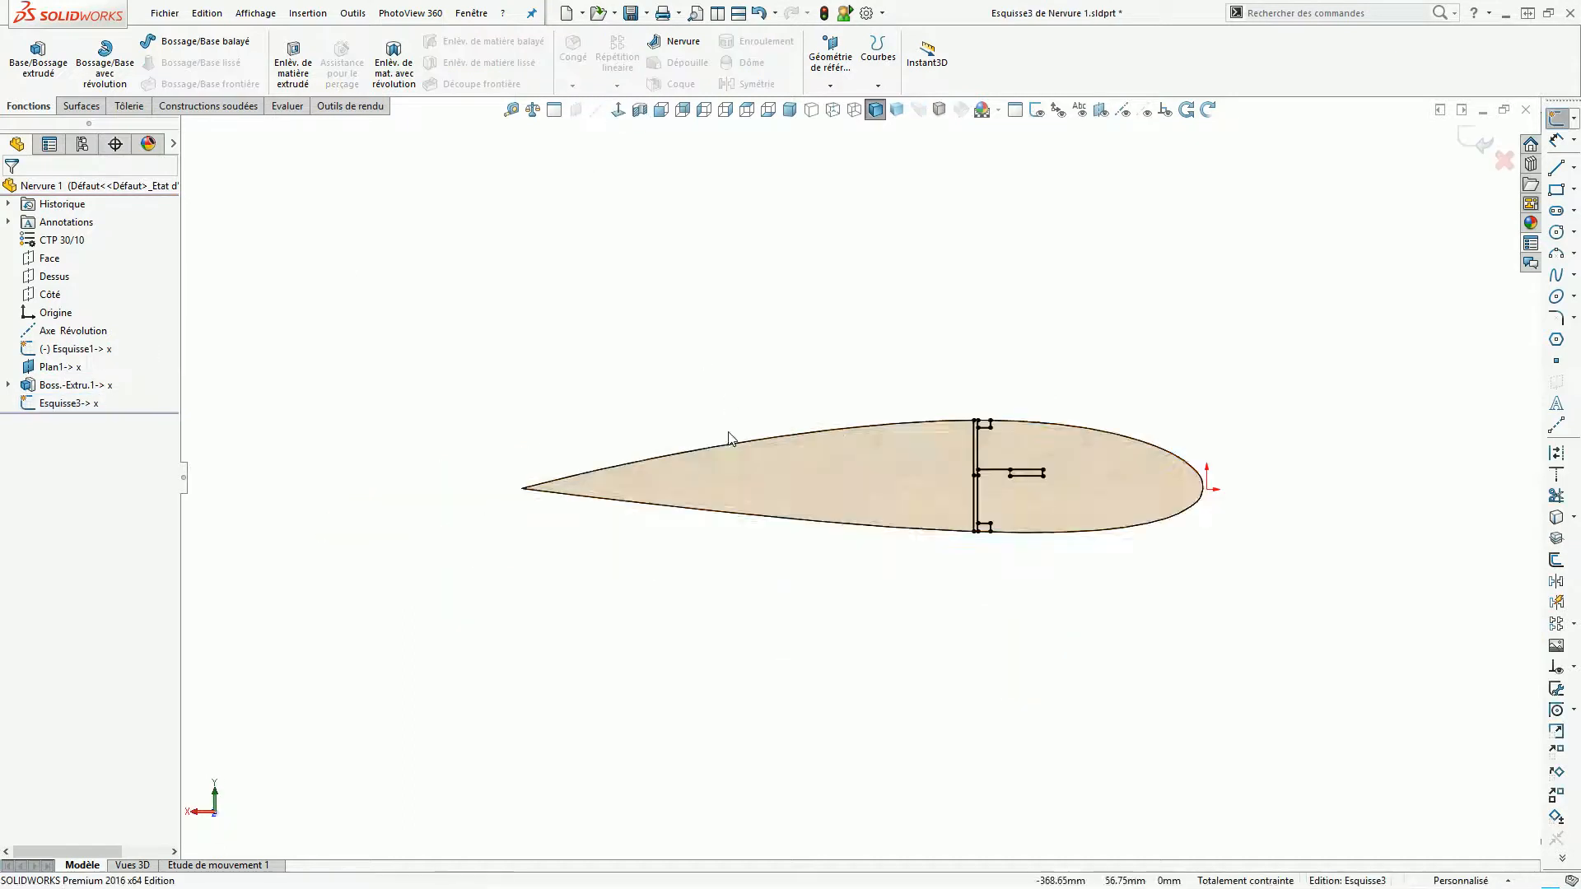
{"action": "left_click", "coordinate": [618, 112]}
Convert the upper and lower profile edges of the rib into sketch entities of Esquisse3.
{"action": "scroll", "coordinate": [738, 472], "scroll_direction": "down", "scroll_amount": 8}
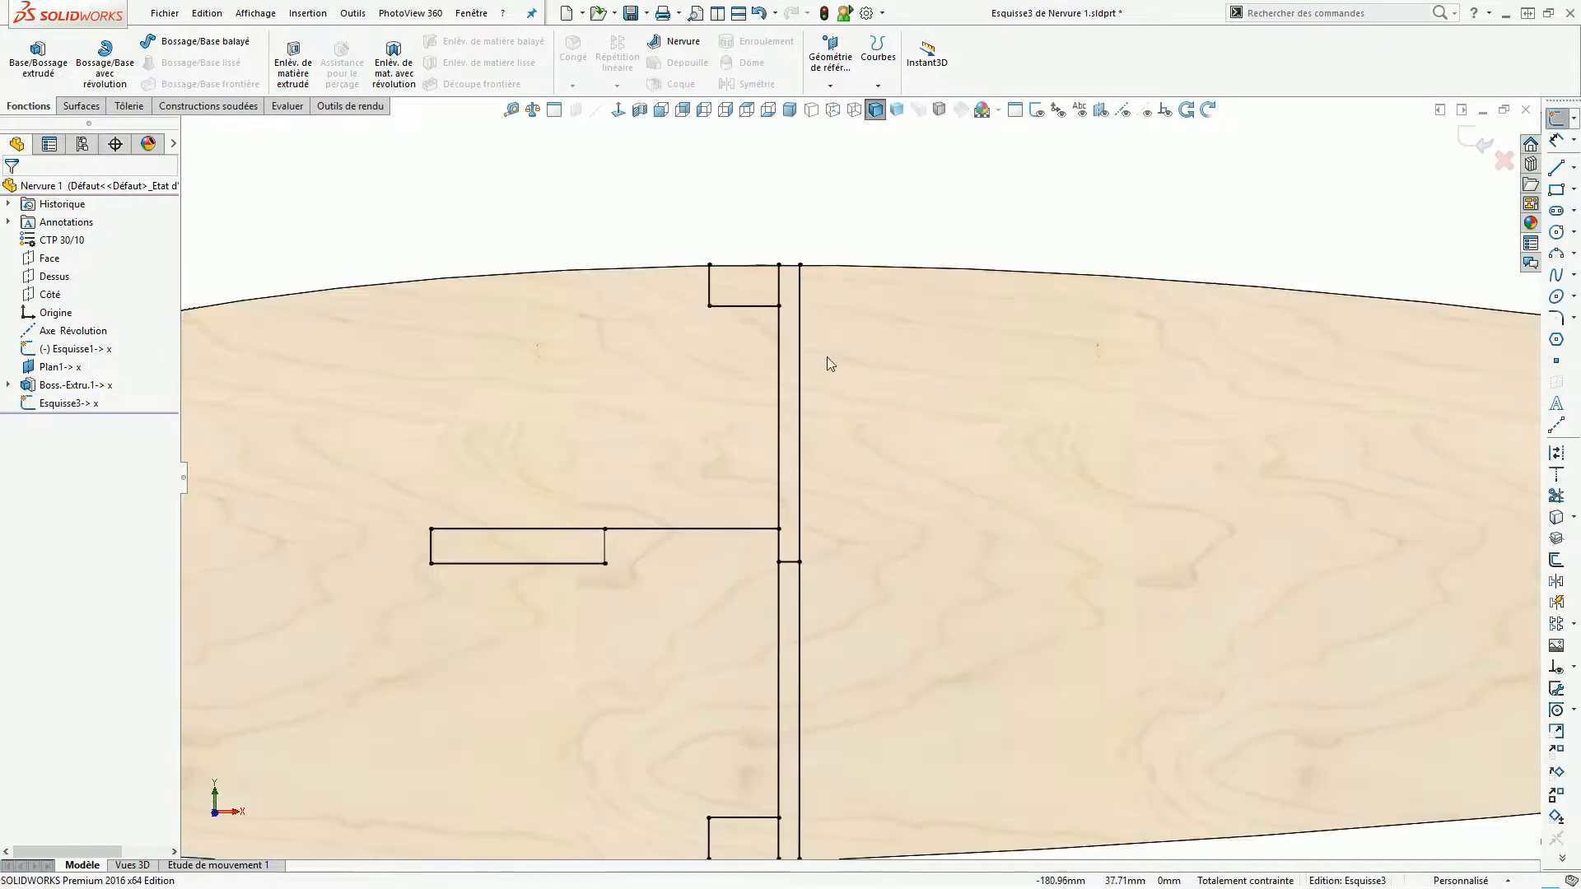
{"action": "scroll", "coordinate": [737, 423], "scroll_direction": "up", "scroll_amount": 4}
{"action": "scroll", "coordinate": [738, 379], "scroll_direction": "down", "scroll_amount": 3}
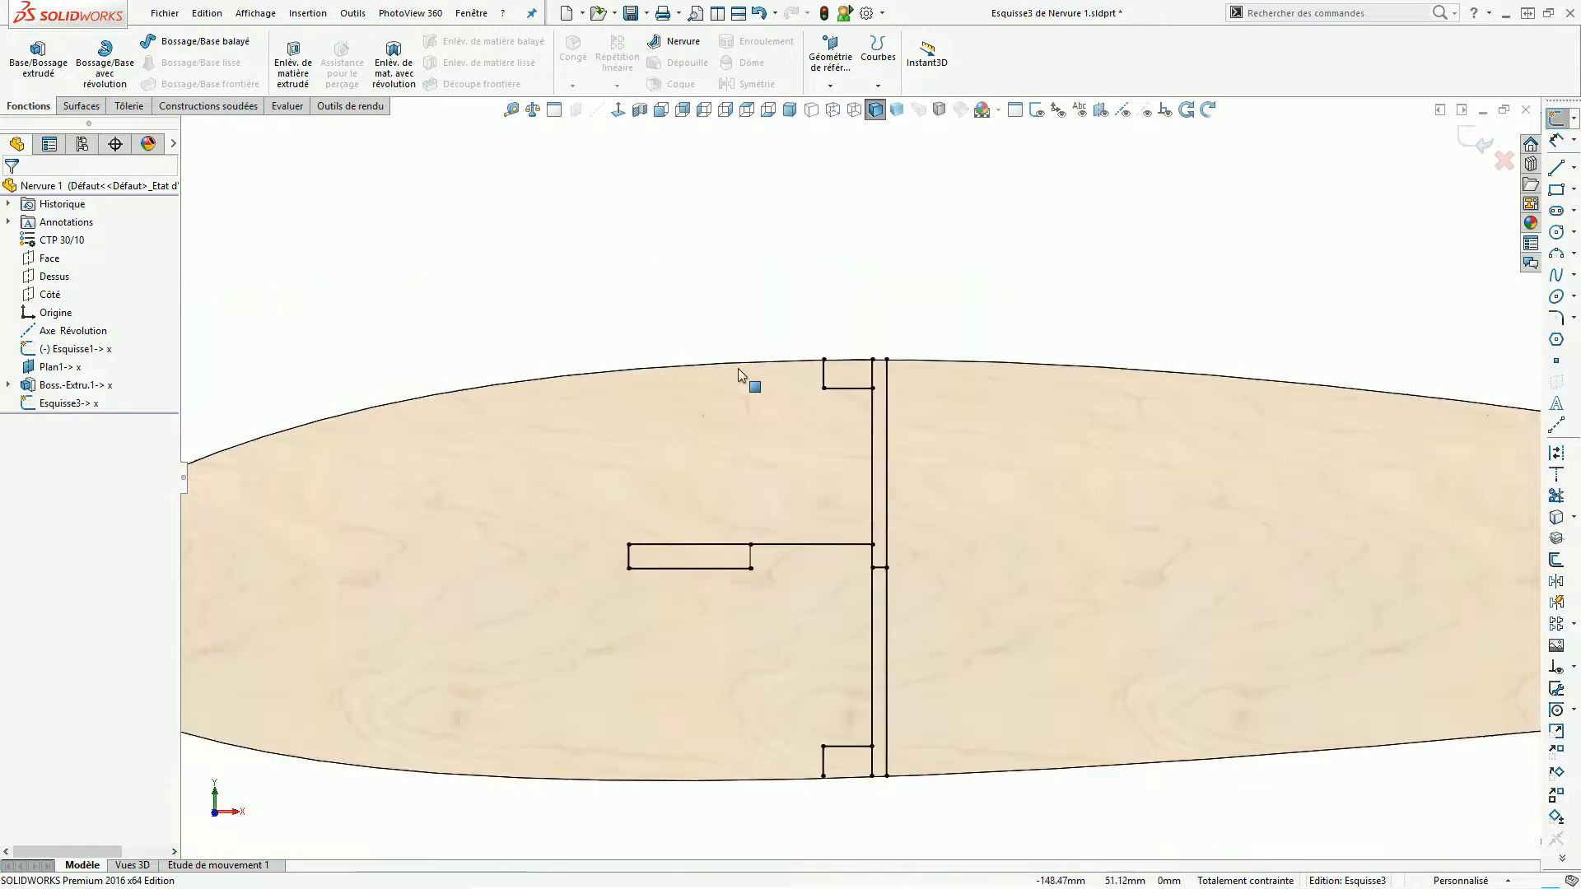
{"action": "left_click", "coordinate": [738, 363]}
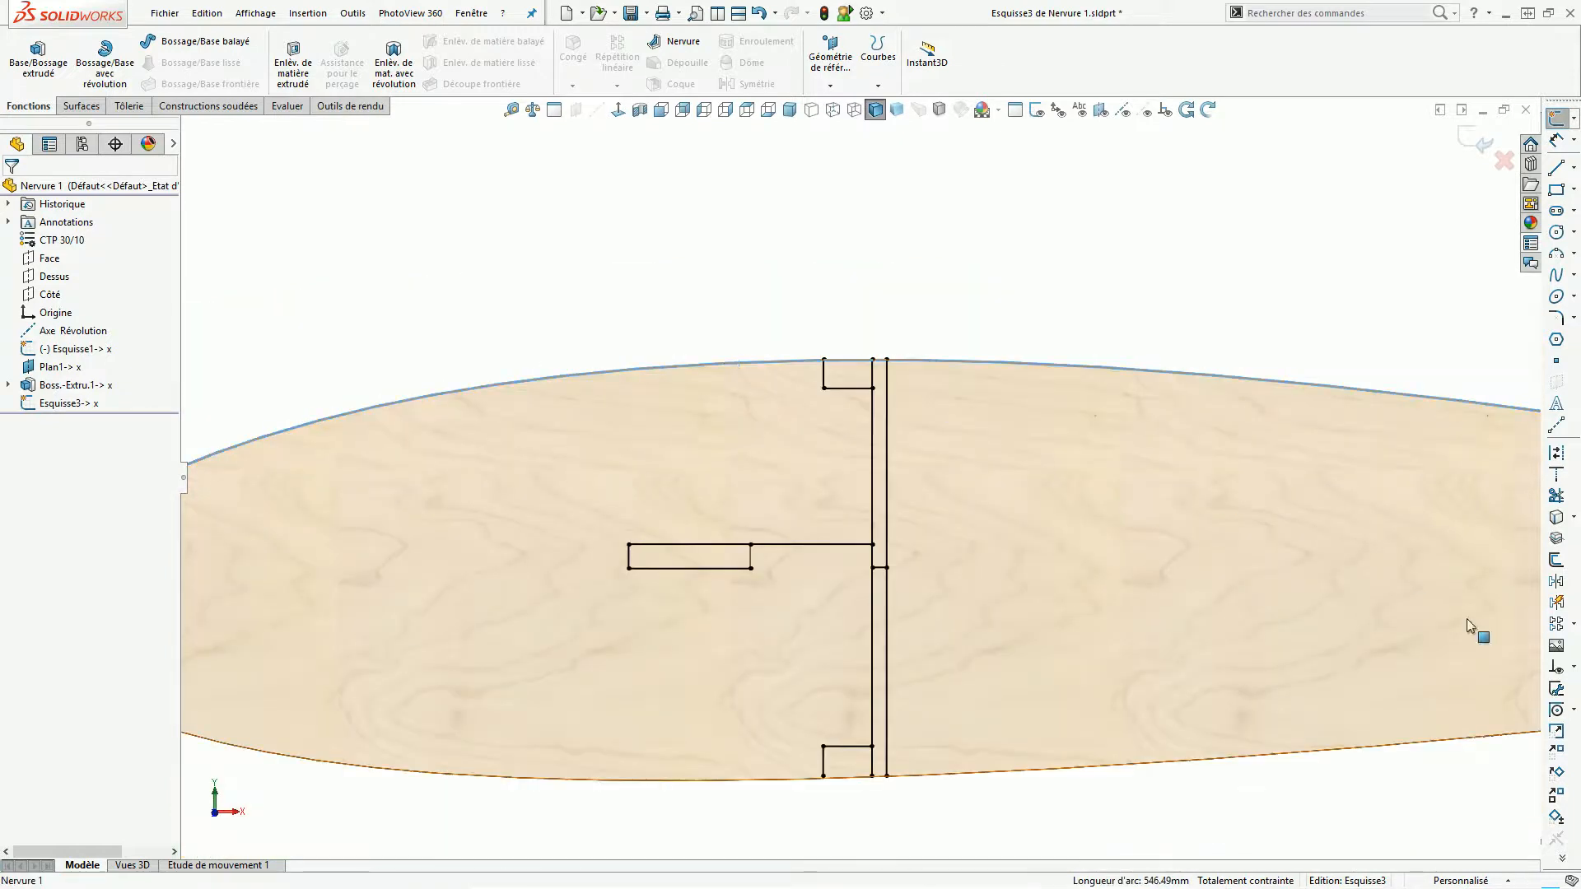
{"action": "left_click", "coordinate": [1558, 524]}
{"action": "left_click", "coordinate": [1126, 762]}
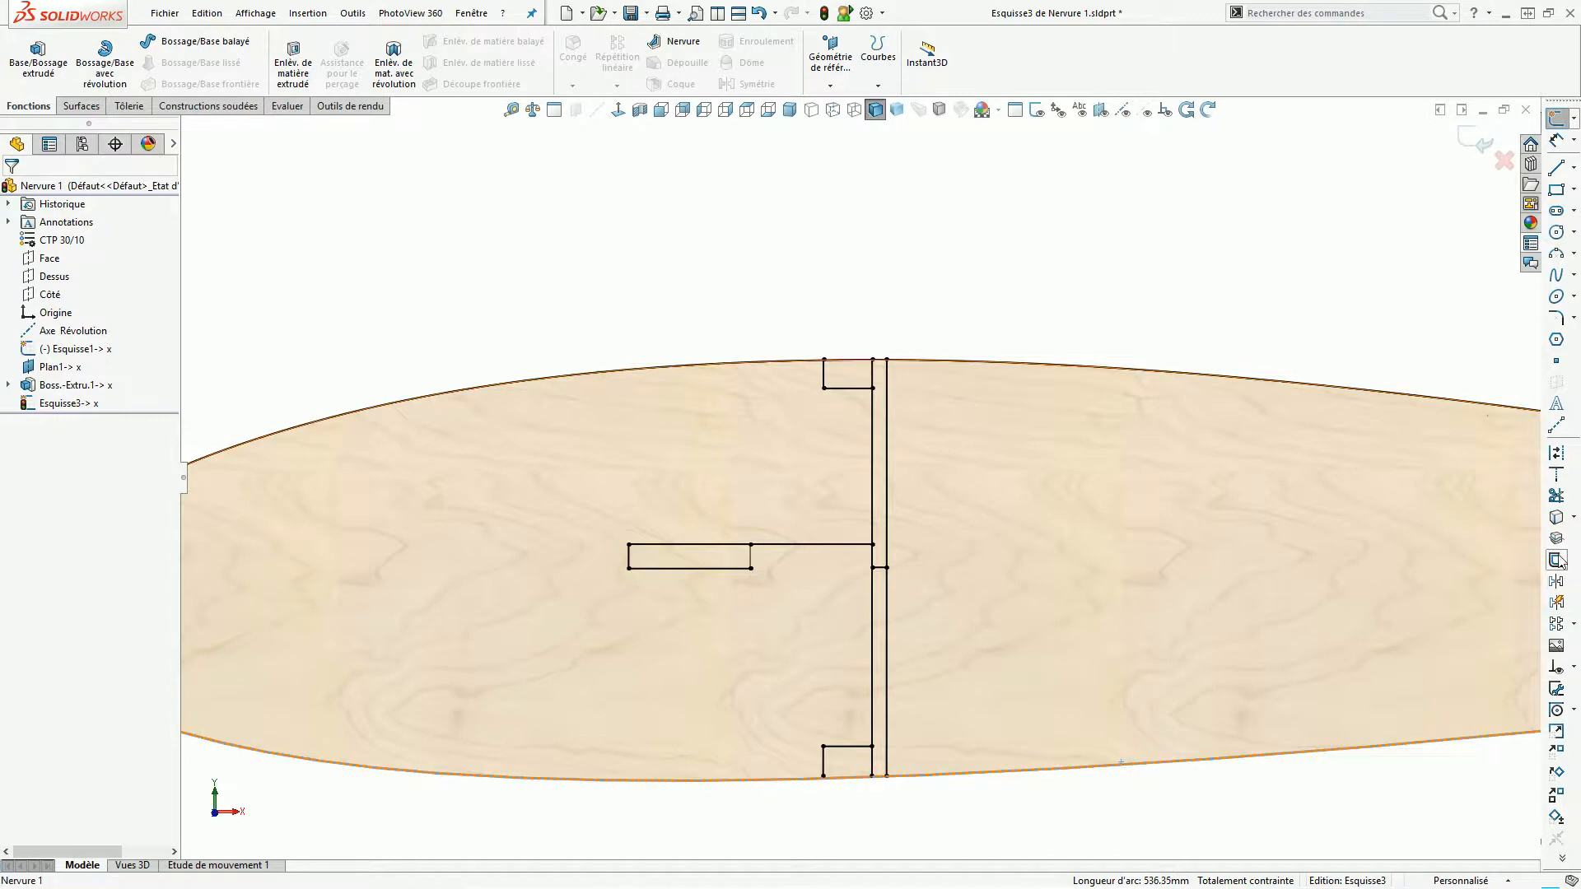
{"action": "left_click", "coordinate": [1558, 523]}
Extend the lower ends of the two vertical Longeron 3 lines to the rib's lower profile curve.
{"action": "left_click", "coordinate": [1556, 474]}
{"action": "scroll", "coordinate": [831, 356], "scroll_direction": "up", "scroll_amount": 10}
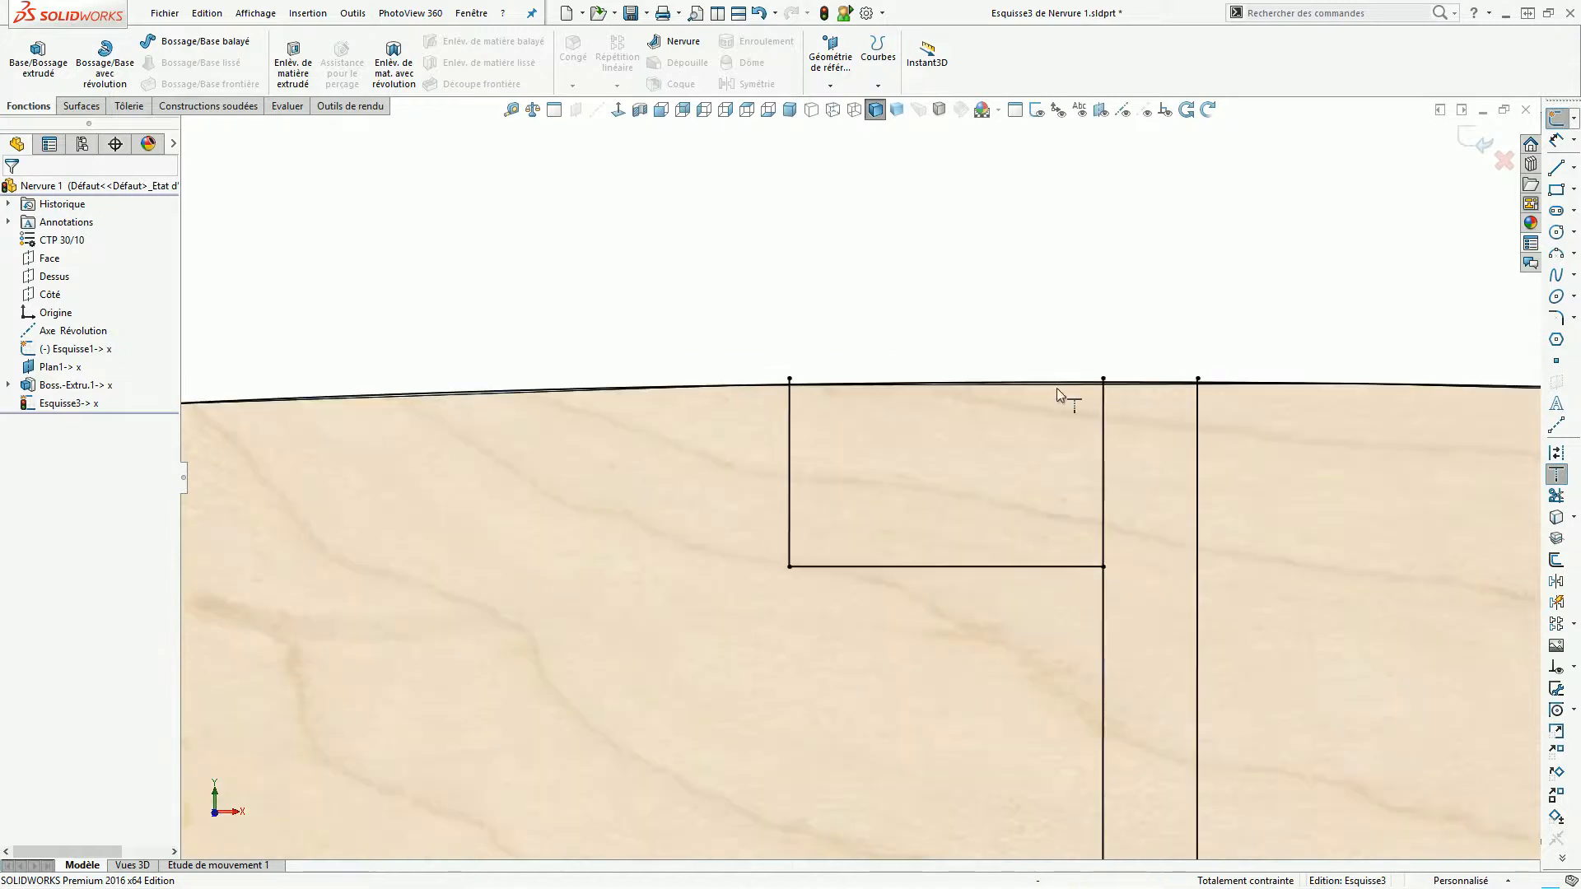
{"action": "scroll", "coordinate": [1062, 360], "scroll_direction": "up", "scroll_amount": 8}
{"action": "scroll", "coordinate": [854, 717], "scroll_direction": "down", "scroll_amount": 12}
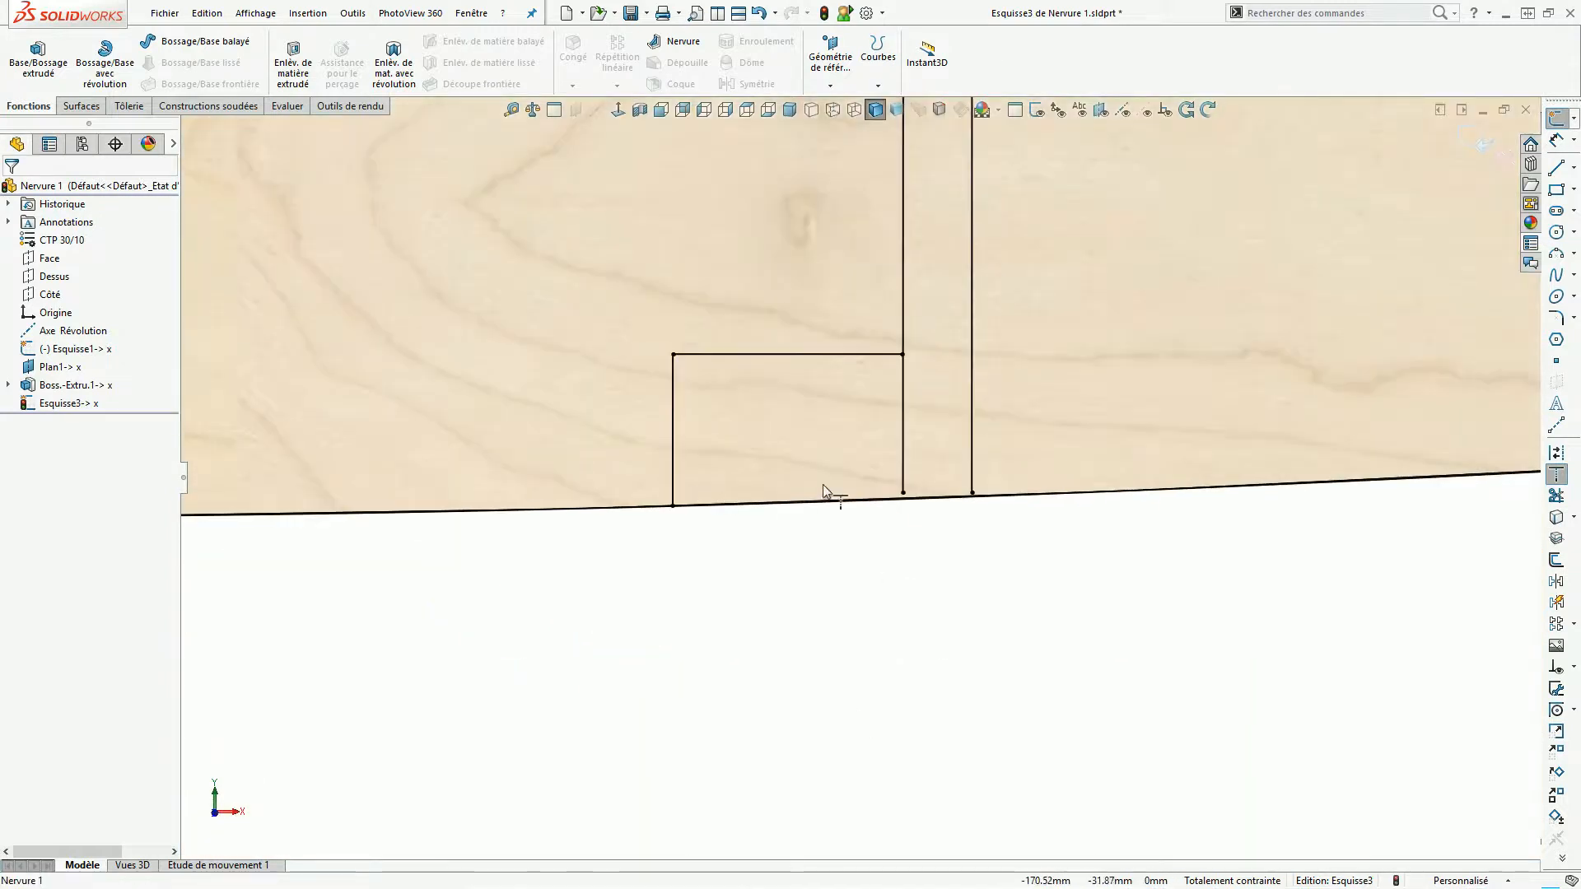
{"action": "left_click", "coordinate": [972, 468]}
{"action": "left_click", "coordinate": [963, 547]}
{"action": "scroll", "coordinate": [911, 387], "scroll_direction": "up", "scroll_amount": 6}
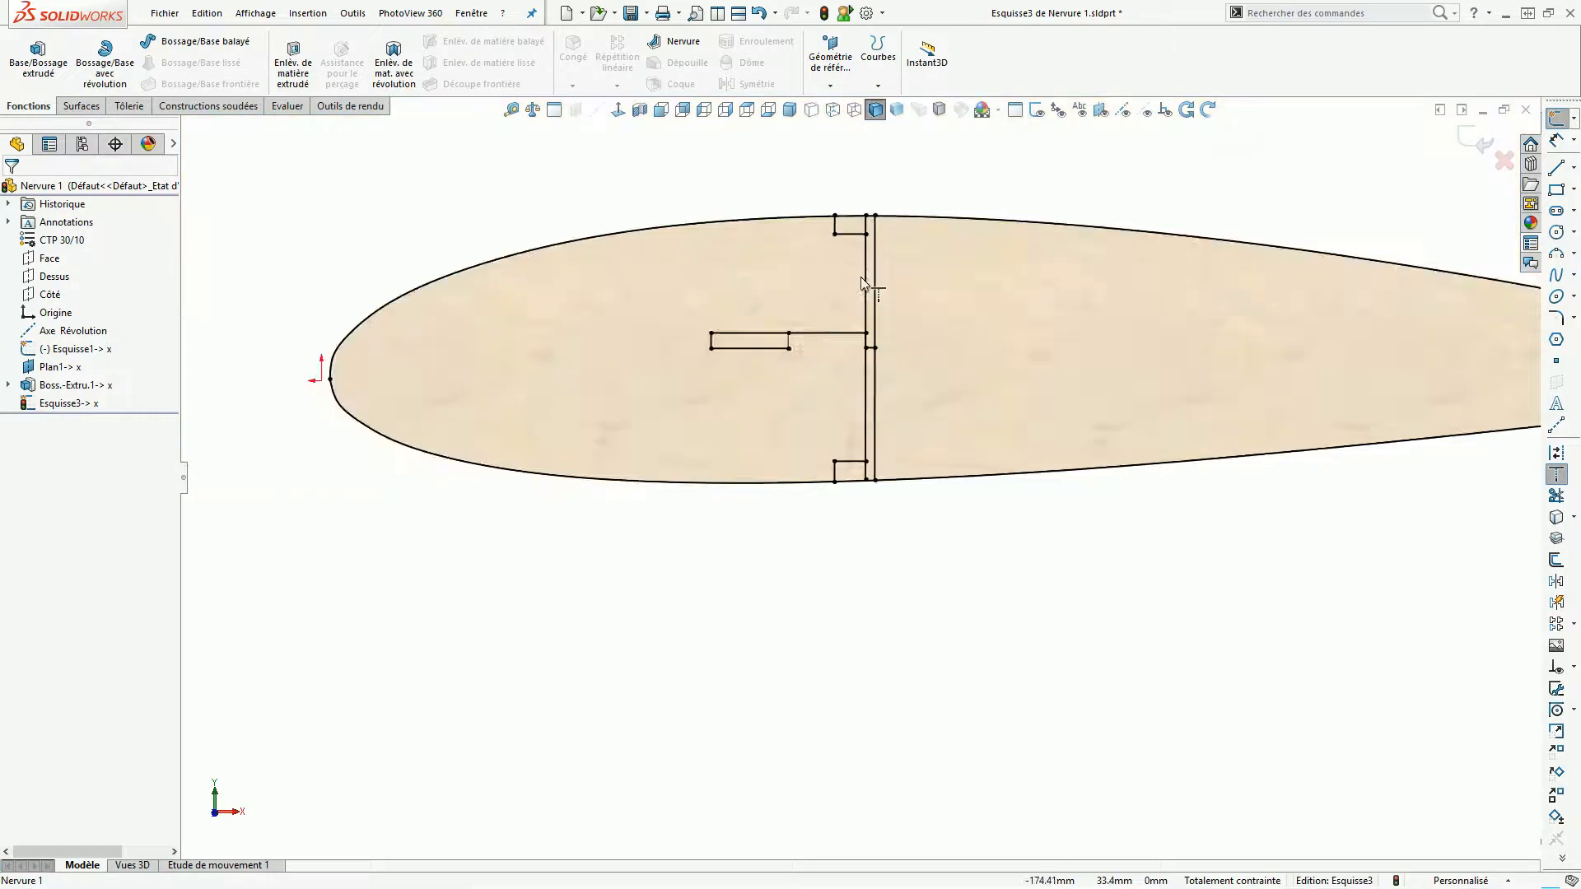
Extend the short line between the two vertical lines toward the rib's trailing edge, and the upper notch's bottom line to the farther vertical line.
{"action": "scroll", "coordinate": [861, 277], "scroll_direction": "down", "scroll_amount": 3}
{"action": "scroll", "coordinate": [825, 479], "scroll_direction": "down", "scroll_amount": 3}
{"action": "scroll", "coordinate": [997, 546], "scroll_direction": "down", "scroll_amount": 5}
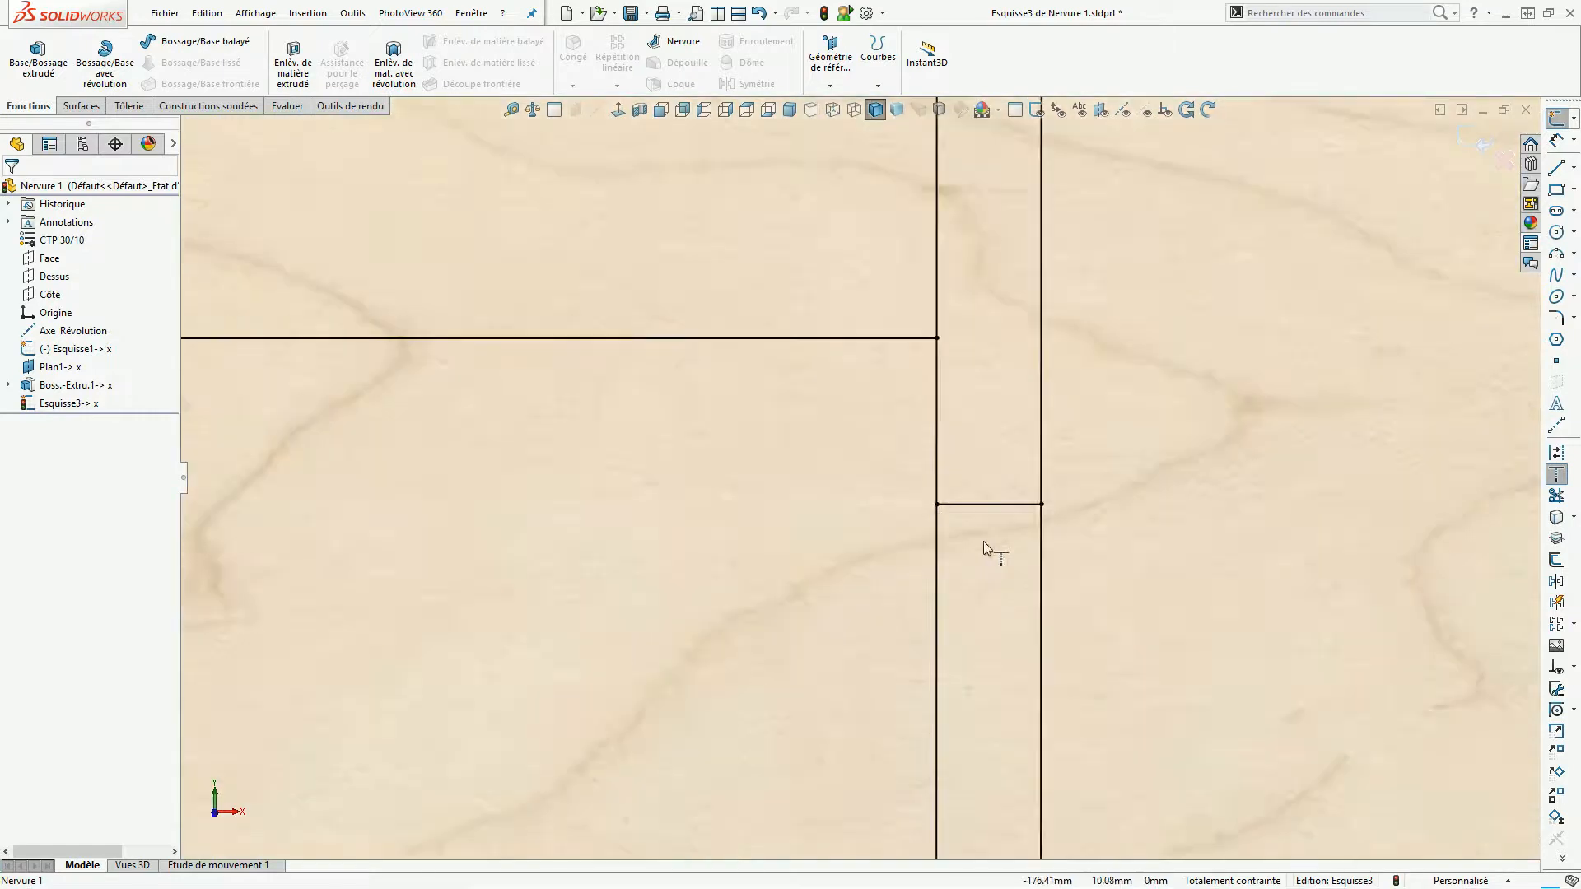
{"action": "scroll", "coordinate": [946, 506], "scroll_direction": "down", "scroll_amount": 3}
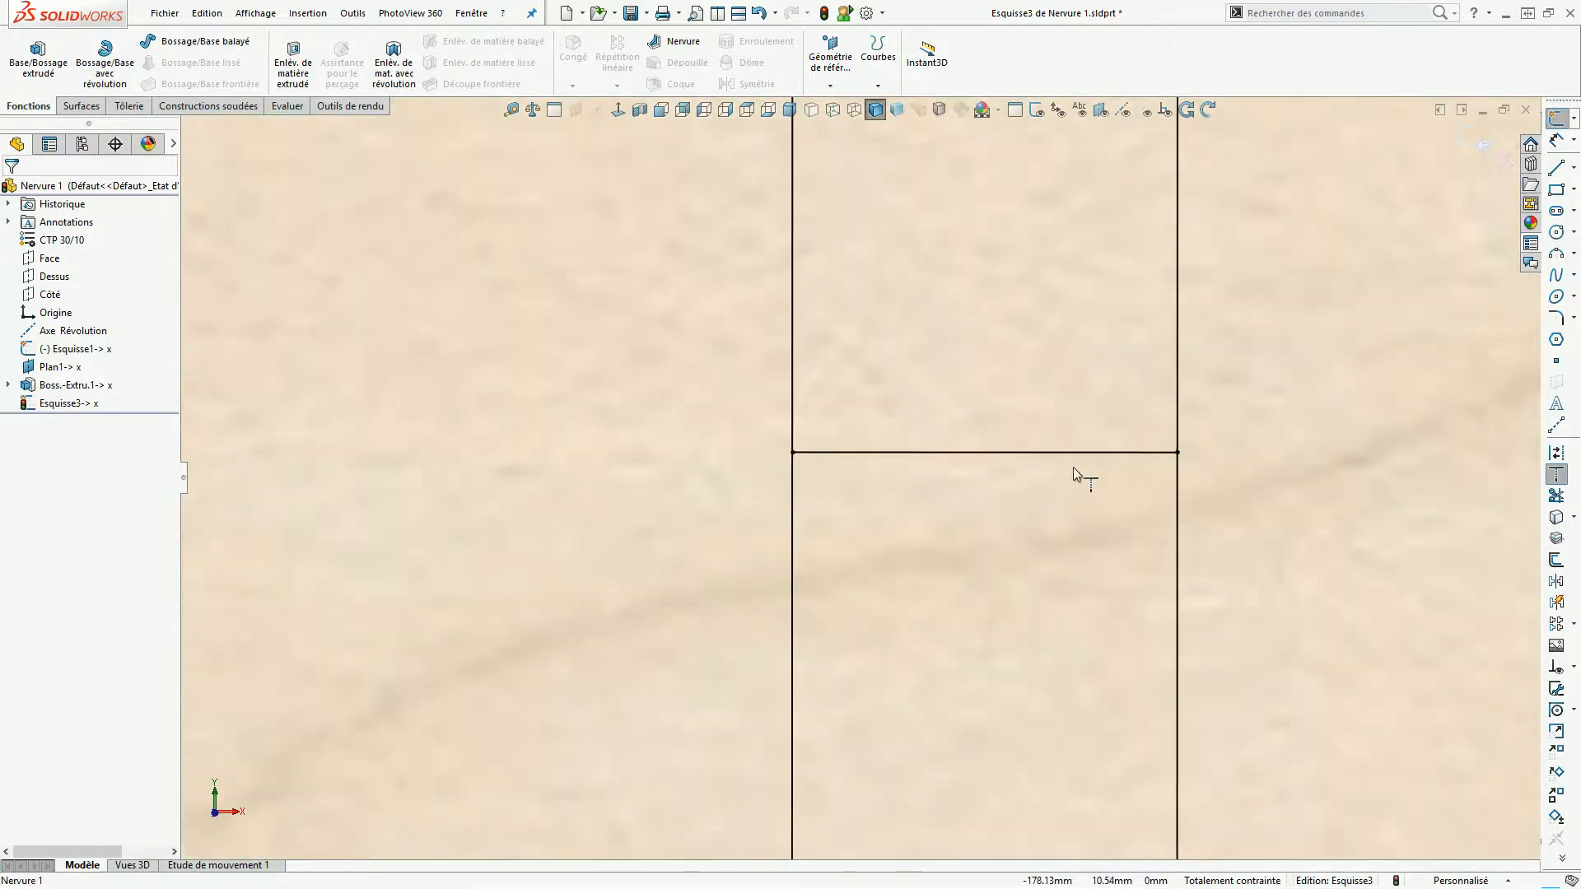
{"action": "scroll", "coordinate": [1123, 466], "scroll_direction": "up", "scroll_amount": 5}
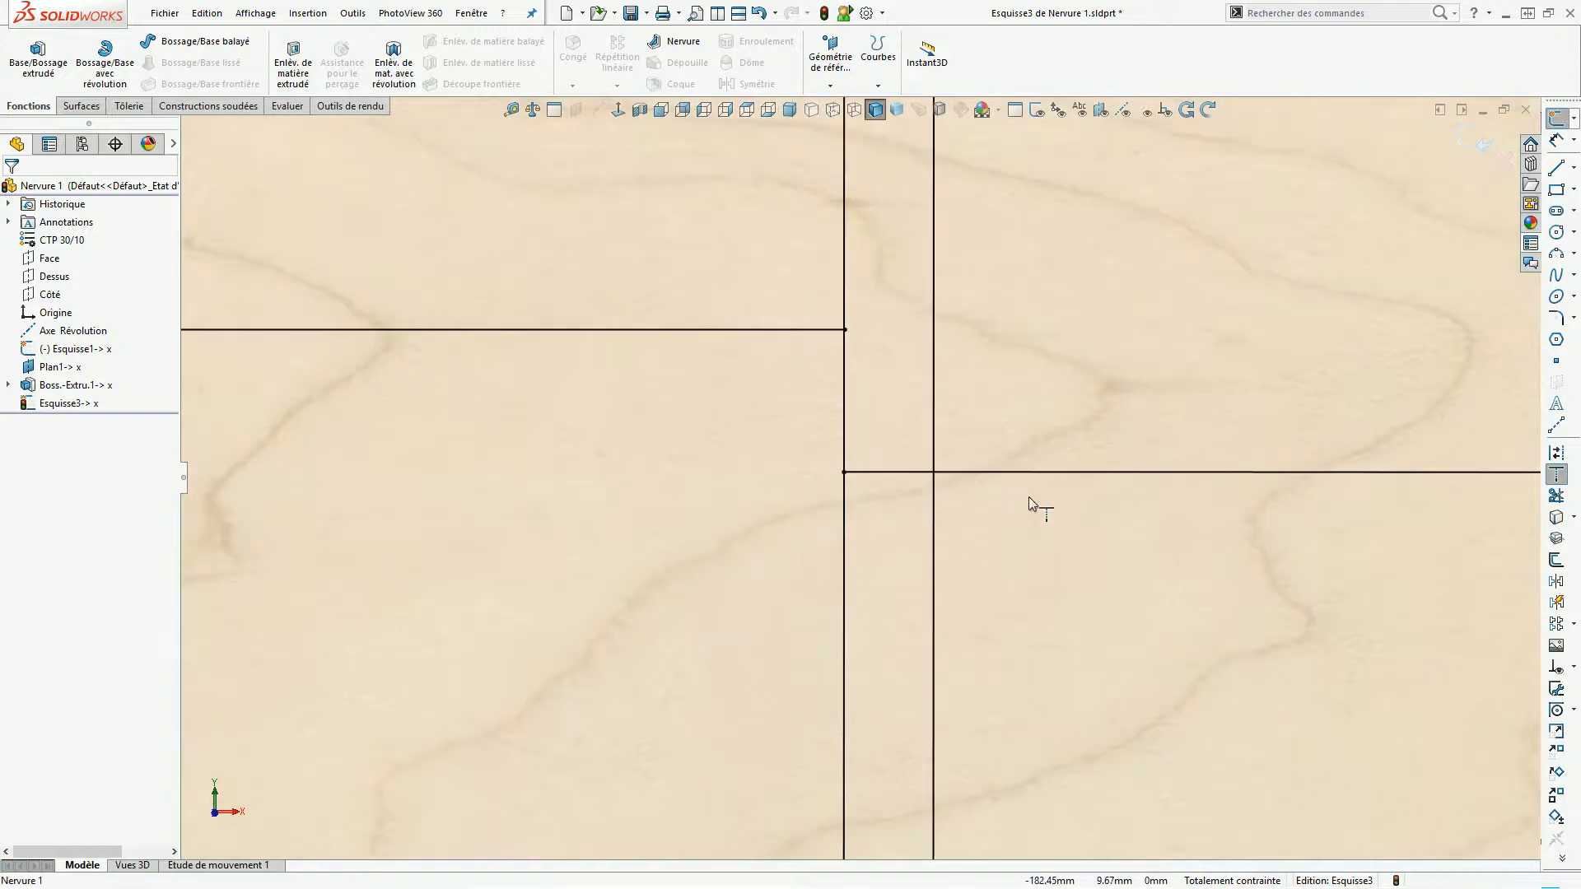
{"action": "scroll", "coordinate": [852, 382], "scroll_direction": "up", "scroll_amount": 4}
{"action": "scroll", "coordinate": [848, 292], "scroll_direction": "down", "scroll_amount": 6}
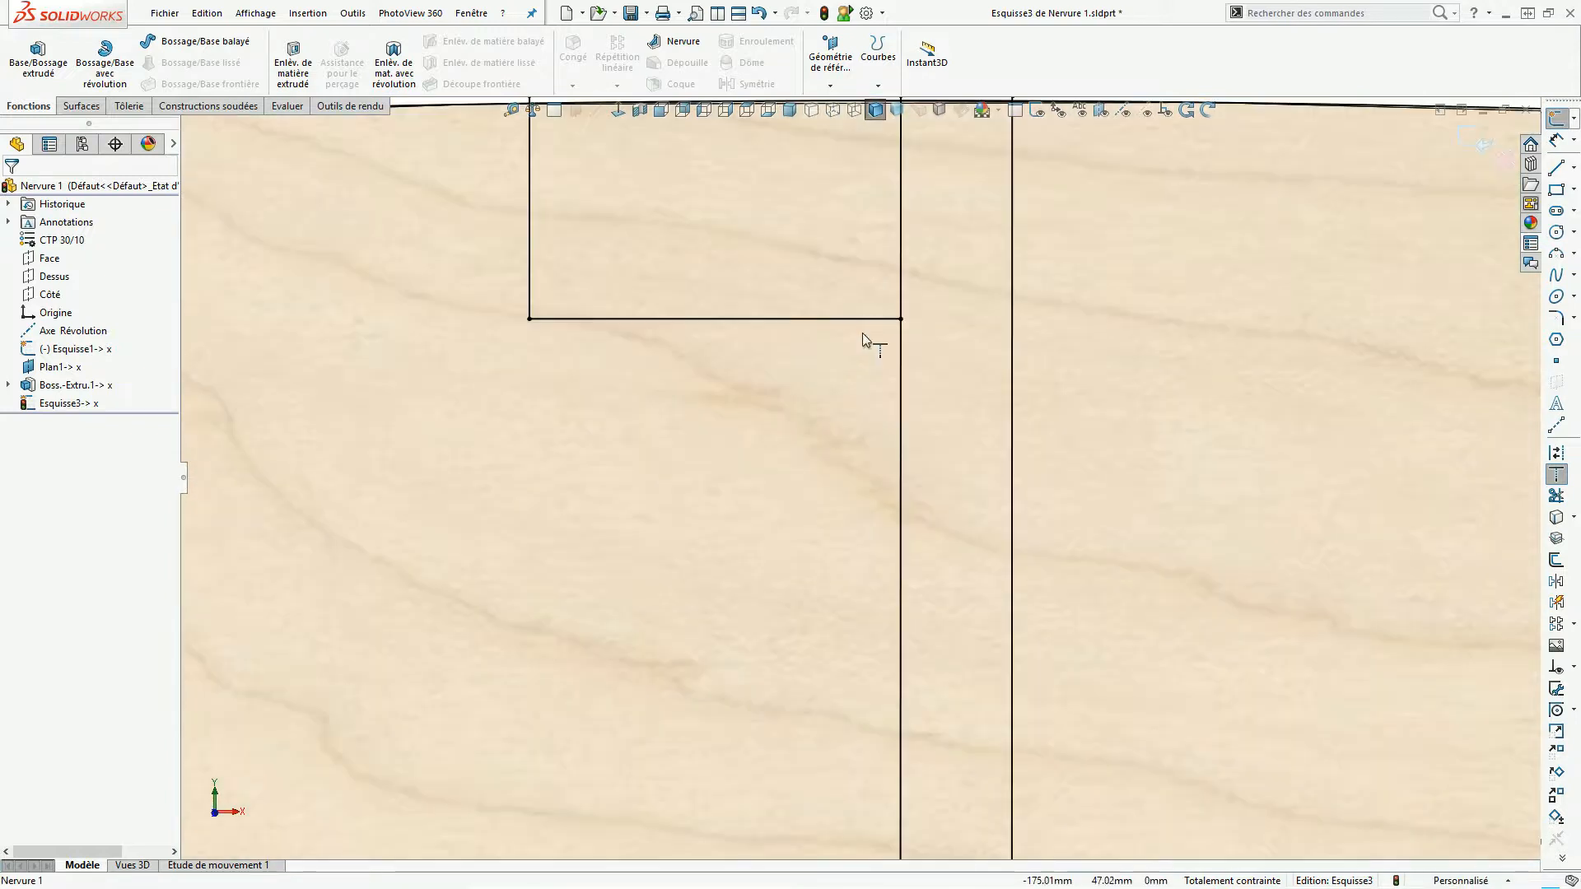
{"action": "scroll", "coordinate": [807, 463], "scroll_direction": "up", "scroll_amount": 5}
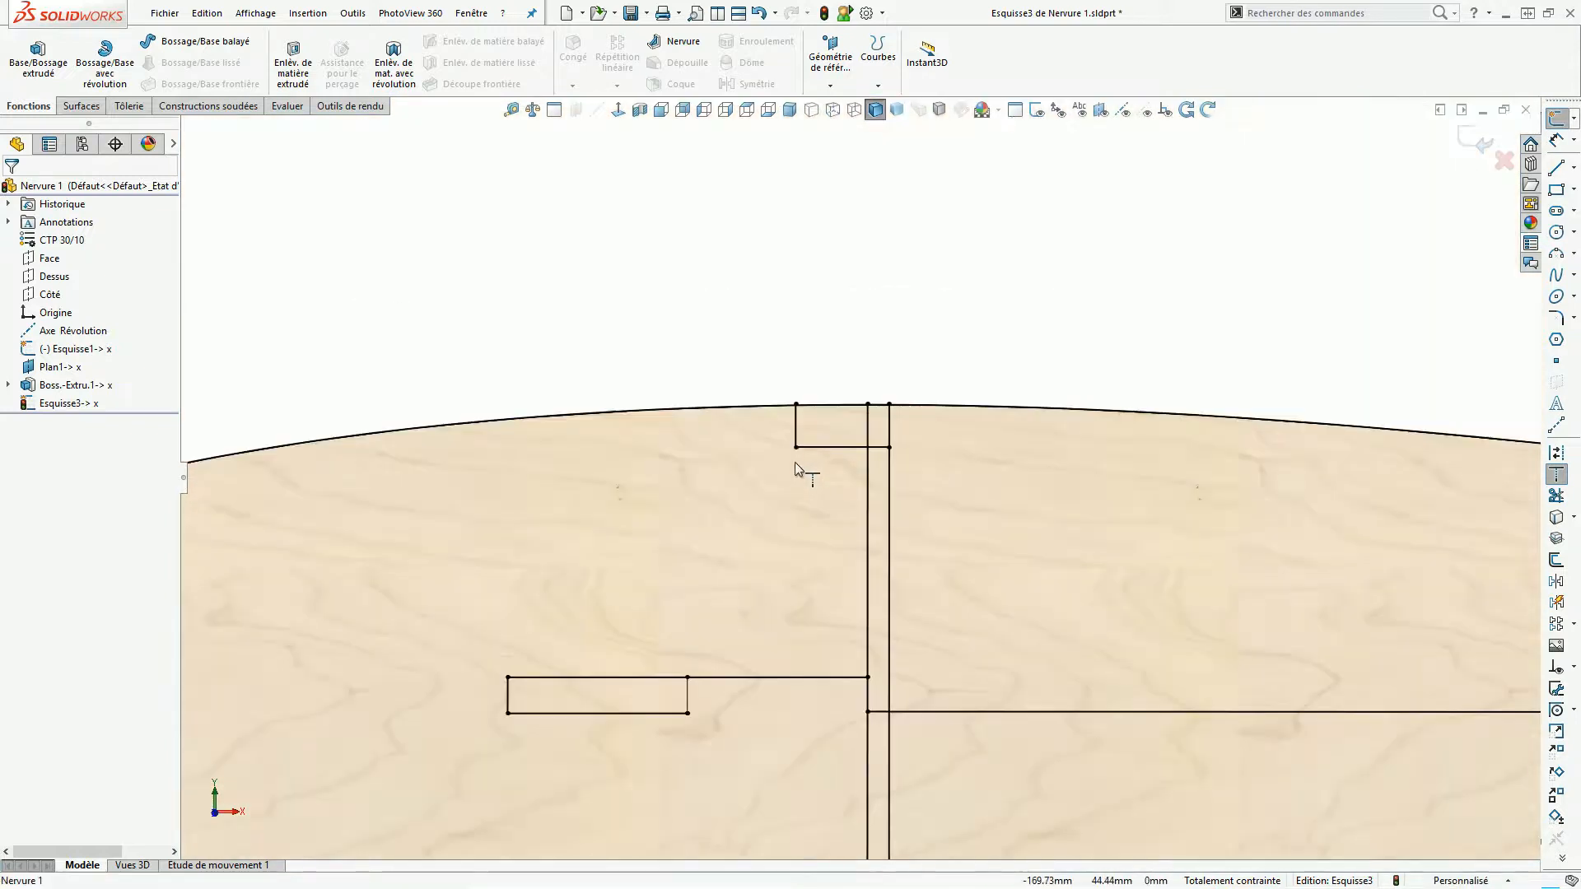
Trim the inner vertical line inside the upper notch and the notch's bottom segment between the two vertical lines.
{"action": "left_click", "coordinate": [1557, 495]}
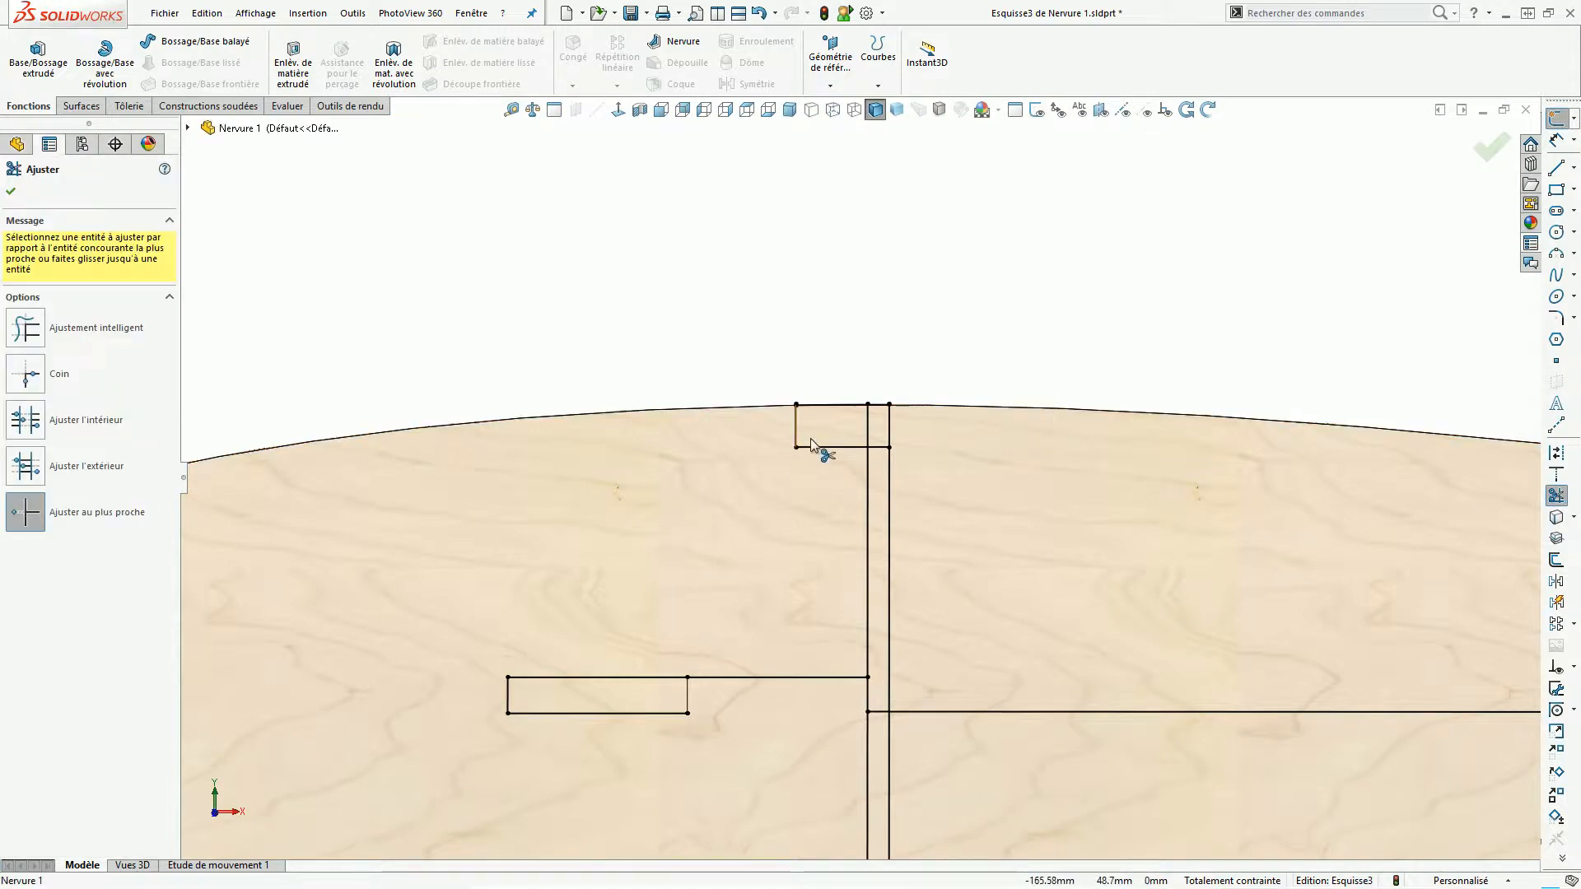
{"action": "scroll", "coordinate": [862, 438], "scroll_direction": "down", "scroll_amount": 4}
{"action": "left_click", "coordinate": [878, 403]}
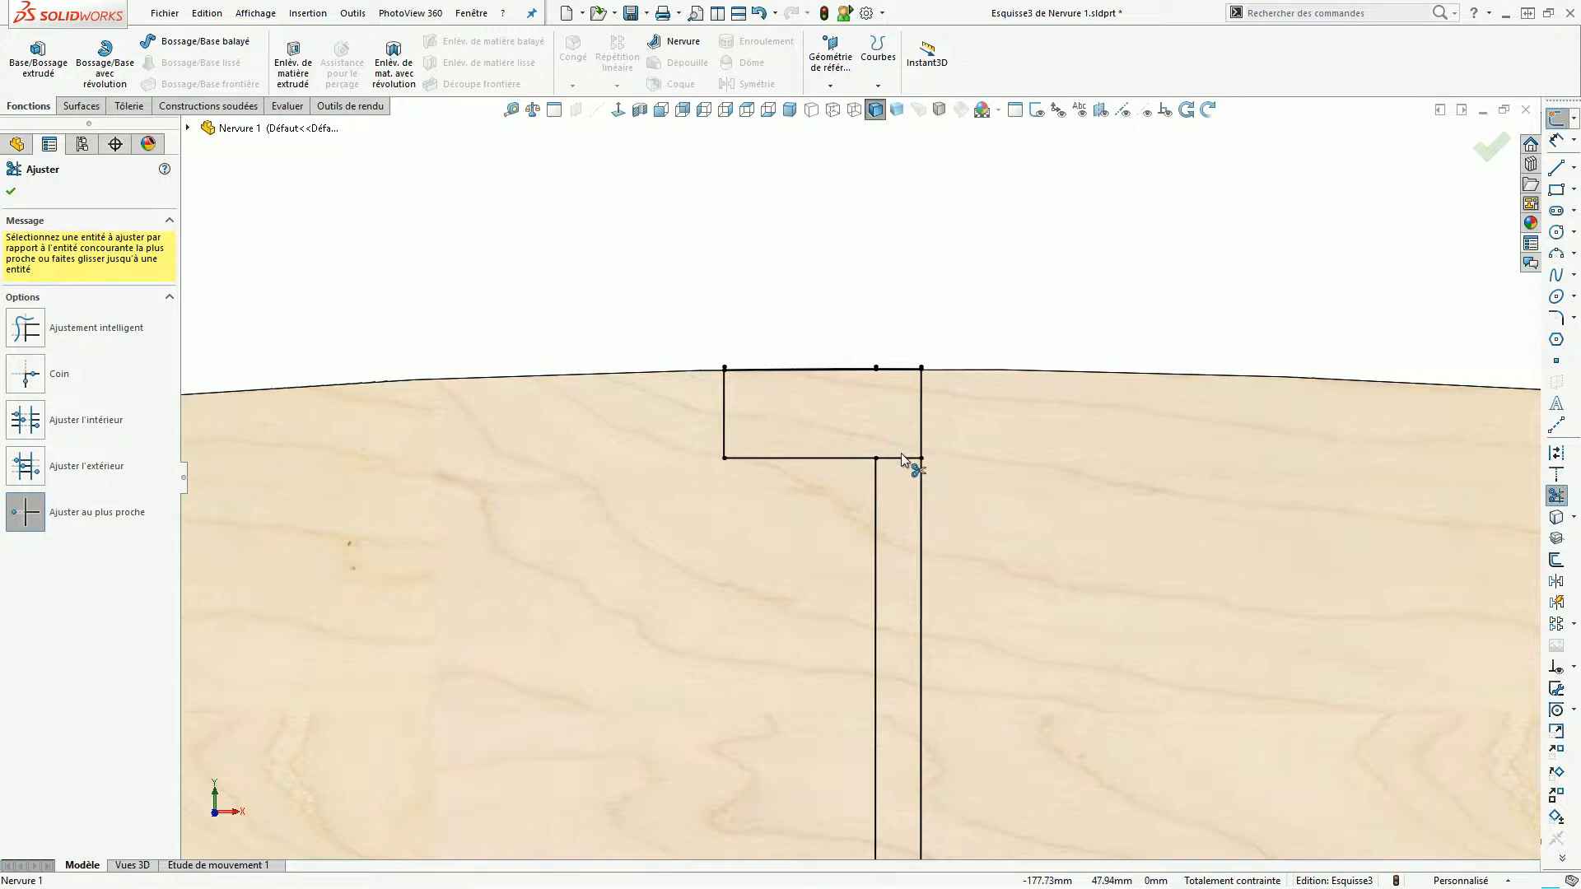
Trim the line ends protruding above the upper profile curve and the converted curve portions outside the upper notch.
{"action": "scroll", "coordinate": [900, 387], "scroll_direction": "down", "scroll_amount": 10}
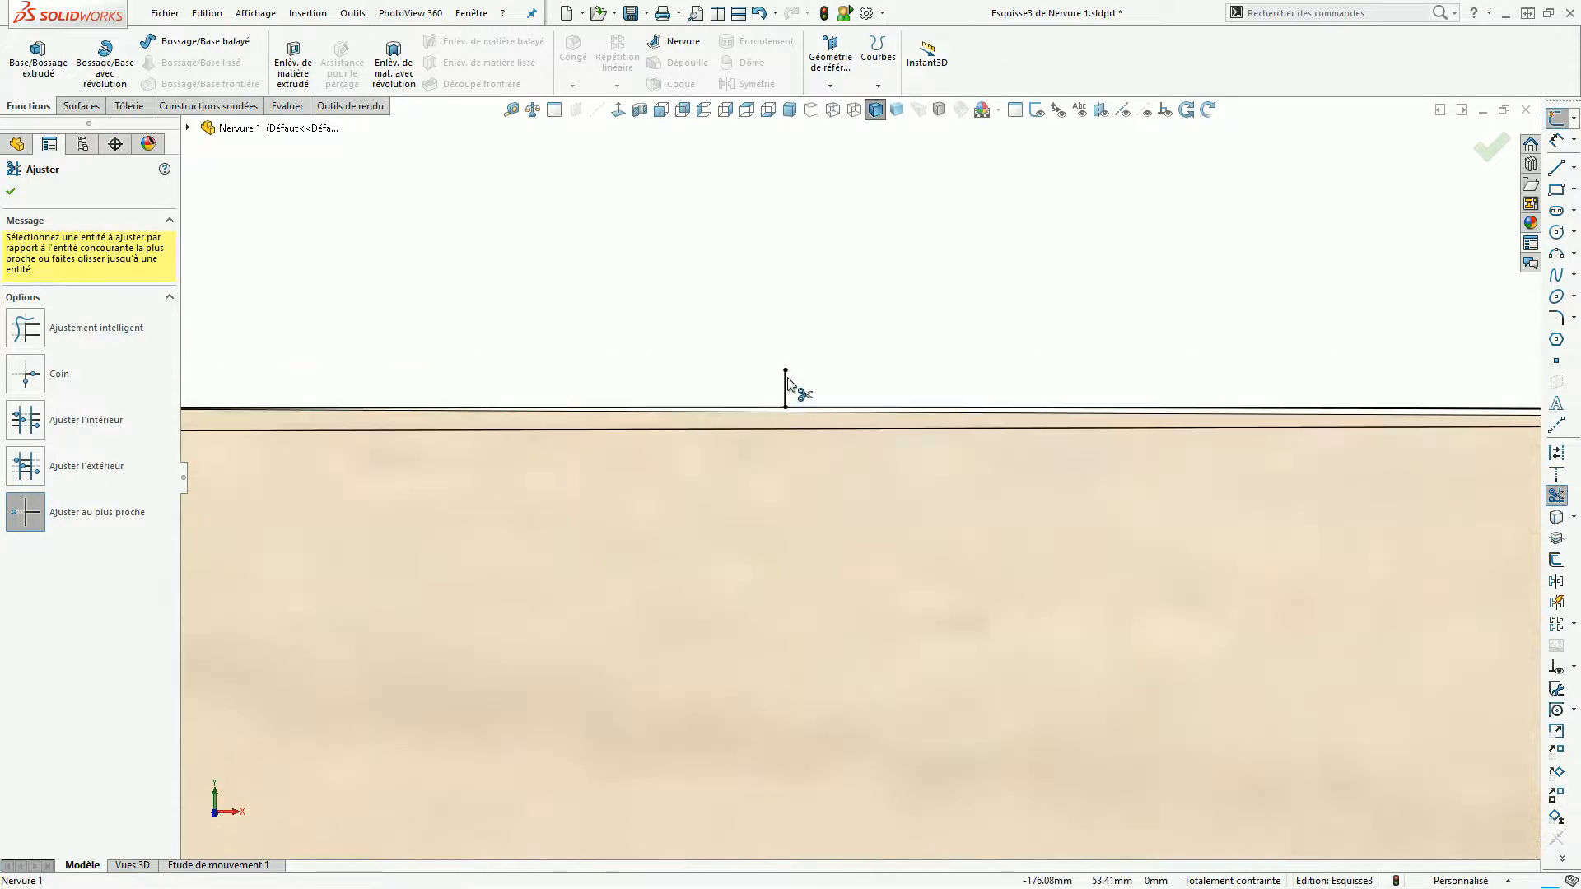
{"action": "left_click", "coordinate": [786, 386]}
{"action": "scroll", "coordinate": [812, 378], "scroll_direction": "up", "scroll_amount": 6}
{"action": "scroll", "coordinate": [1010, 505], "scroll_direction": "down", "scroll_amount": 6}
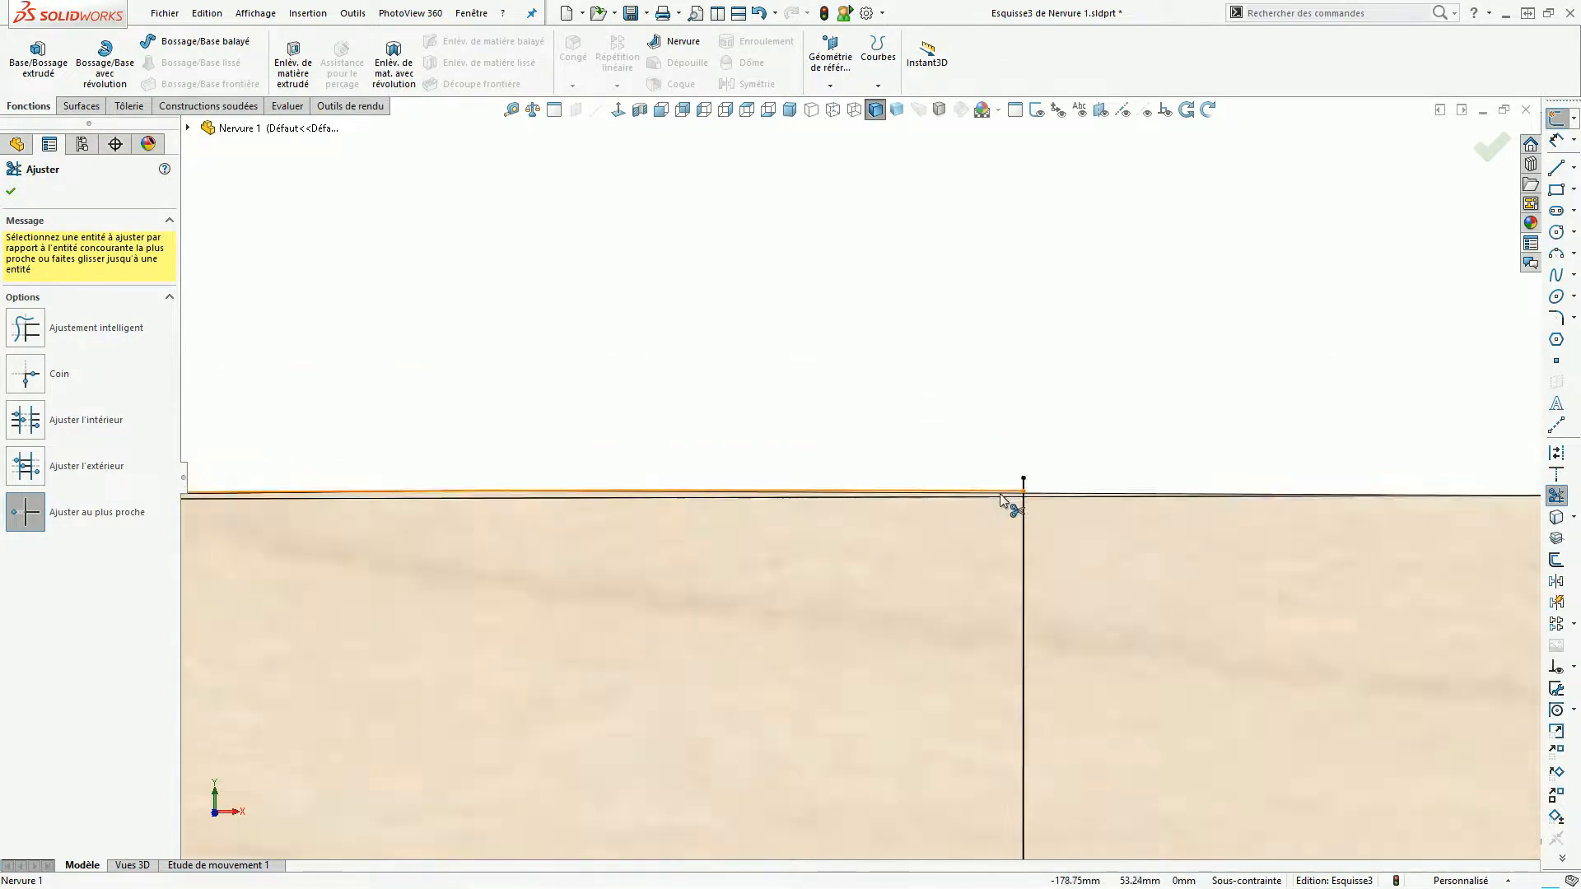
{"action": "left_click", "coordinate": [911, 415]}
{"action": "scroll", "coordinate": [912, 416], "scroll_direction": "up", "scroll_amount": 5}
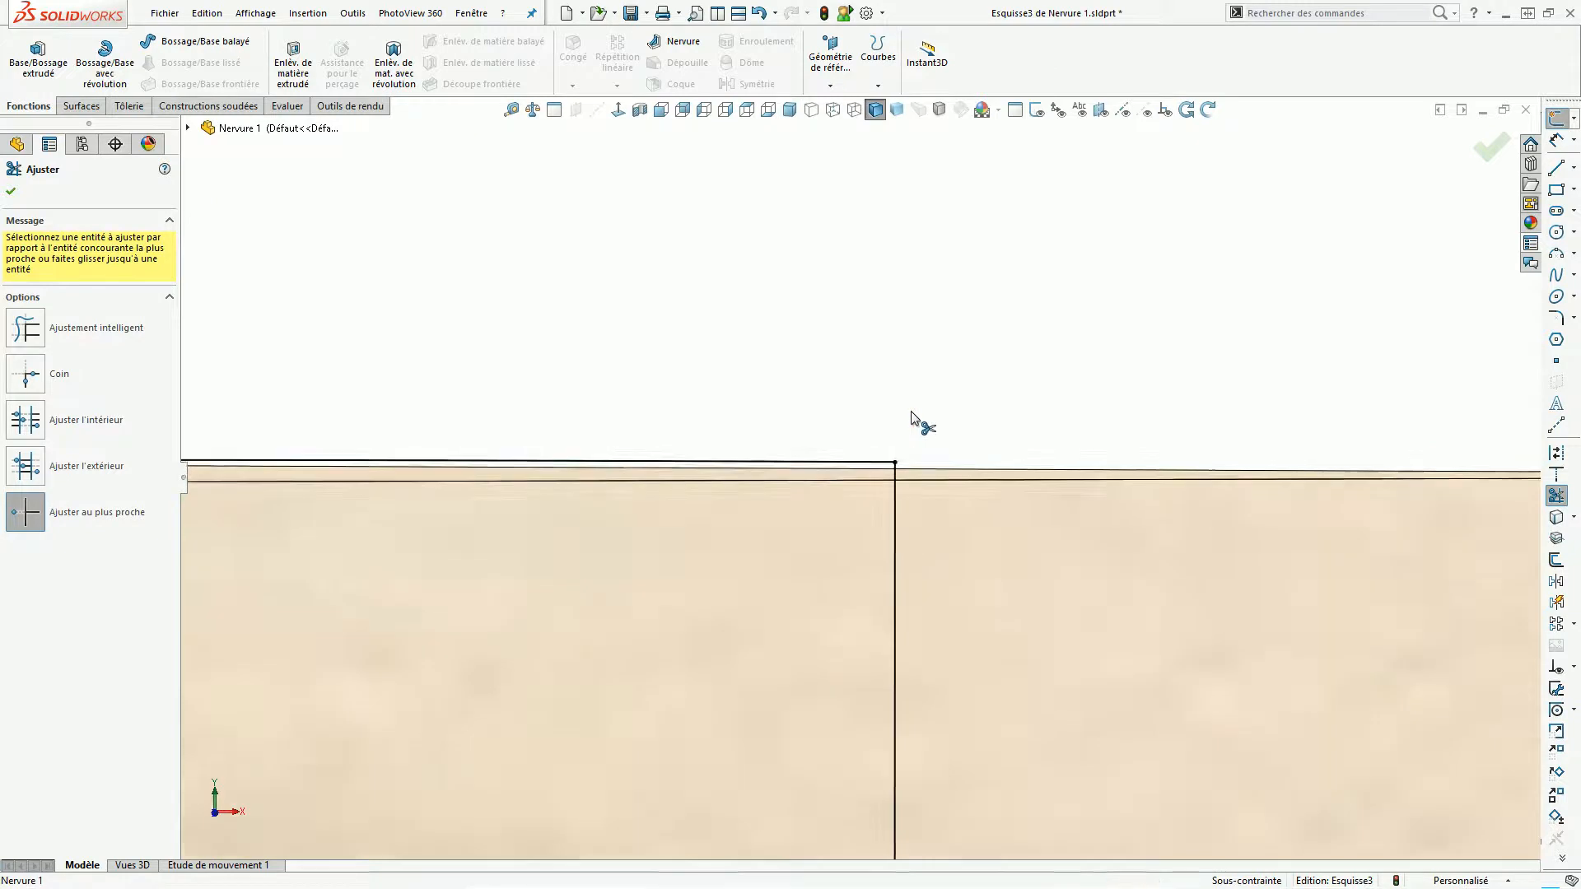
{"action": "scroll", "coordinate": [758, 484], "scroll_direction": "down", "scroll_amount": 6}
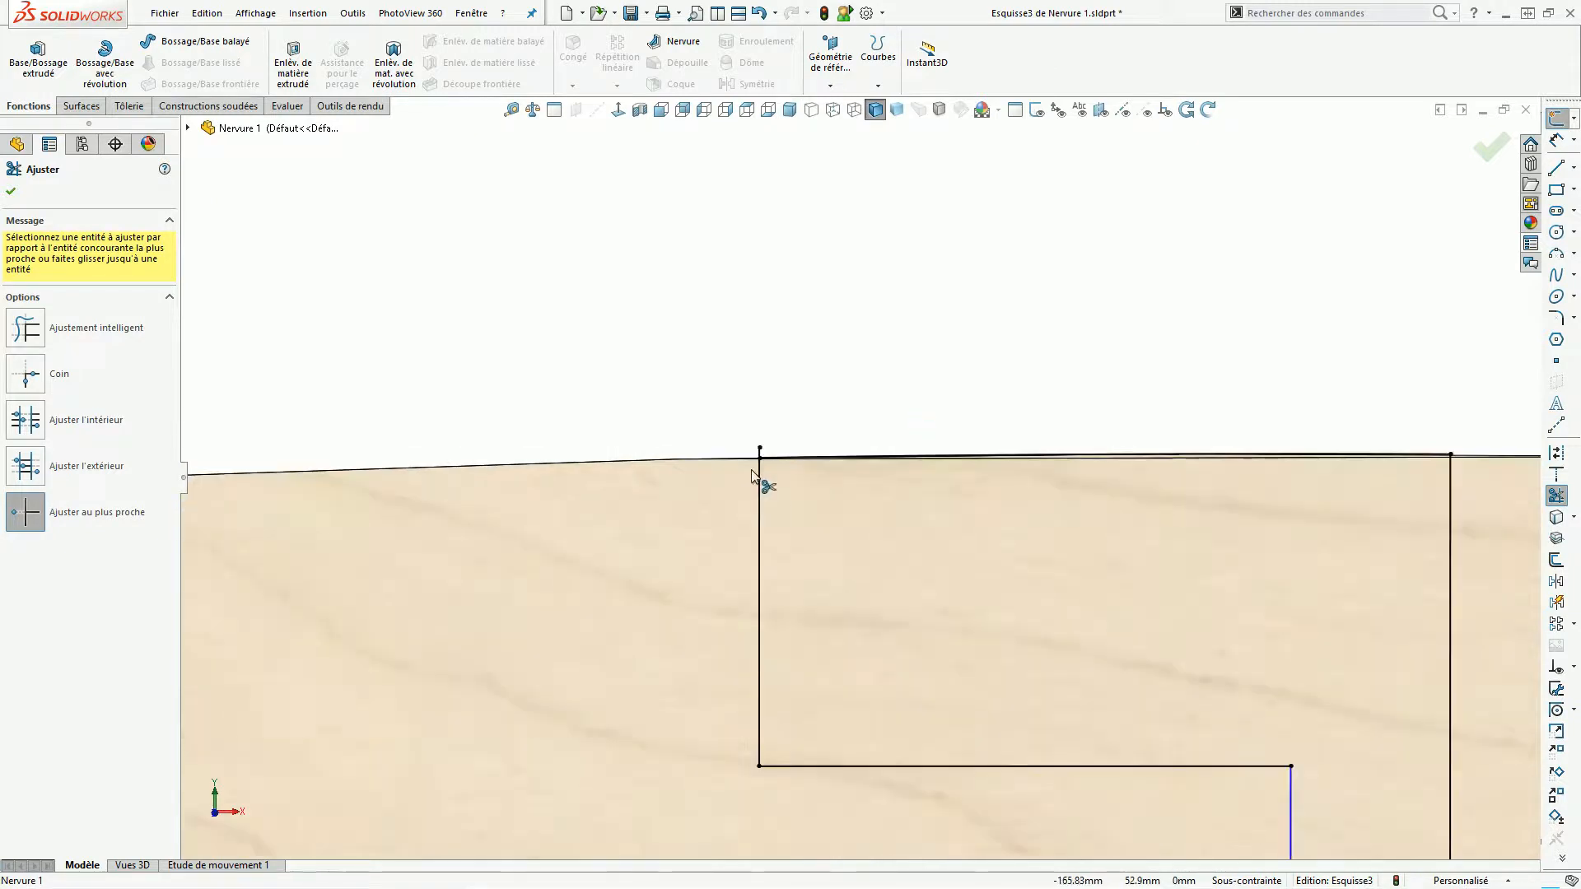
{"action": "left_click", "coordinate": [802, 437]}
{"action": "scroll", "coordinate": [815, 431], "scroll_direction": "up", "scroll_amount": 5}
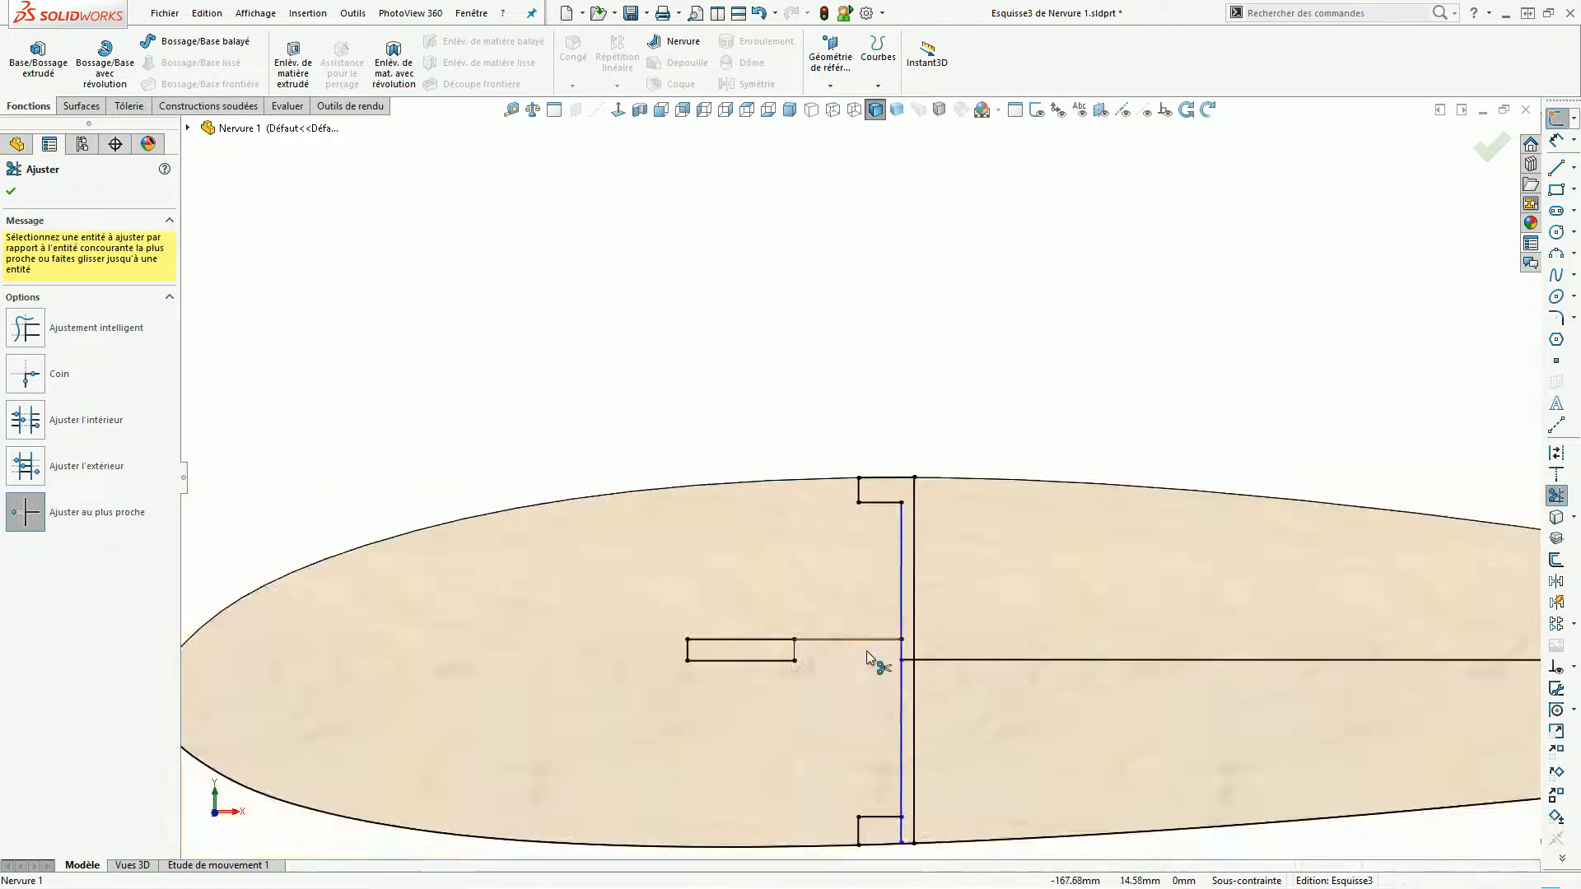
Trim the line joining the small rectangle to the inner vertical line, and delete the leftover point on that vertical.
{"action": "scroll", "coordinate": [867, 653], "scroll_direction": "down", "scroll_amount": 3}
{"action": "left_click", "coordinate": [813, 558]}
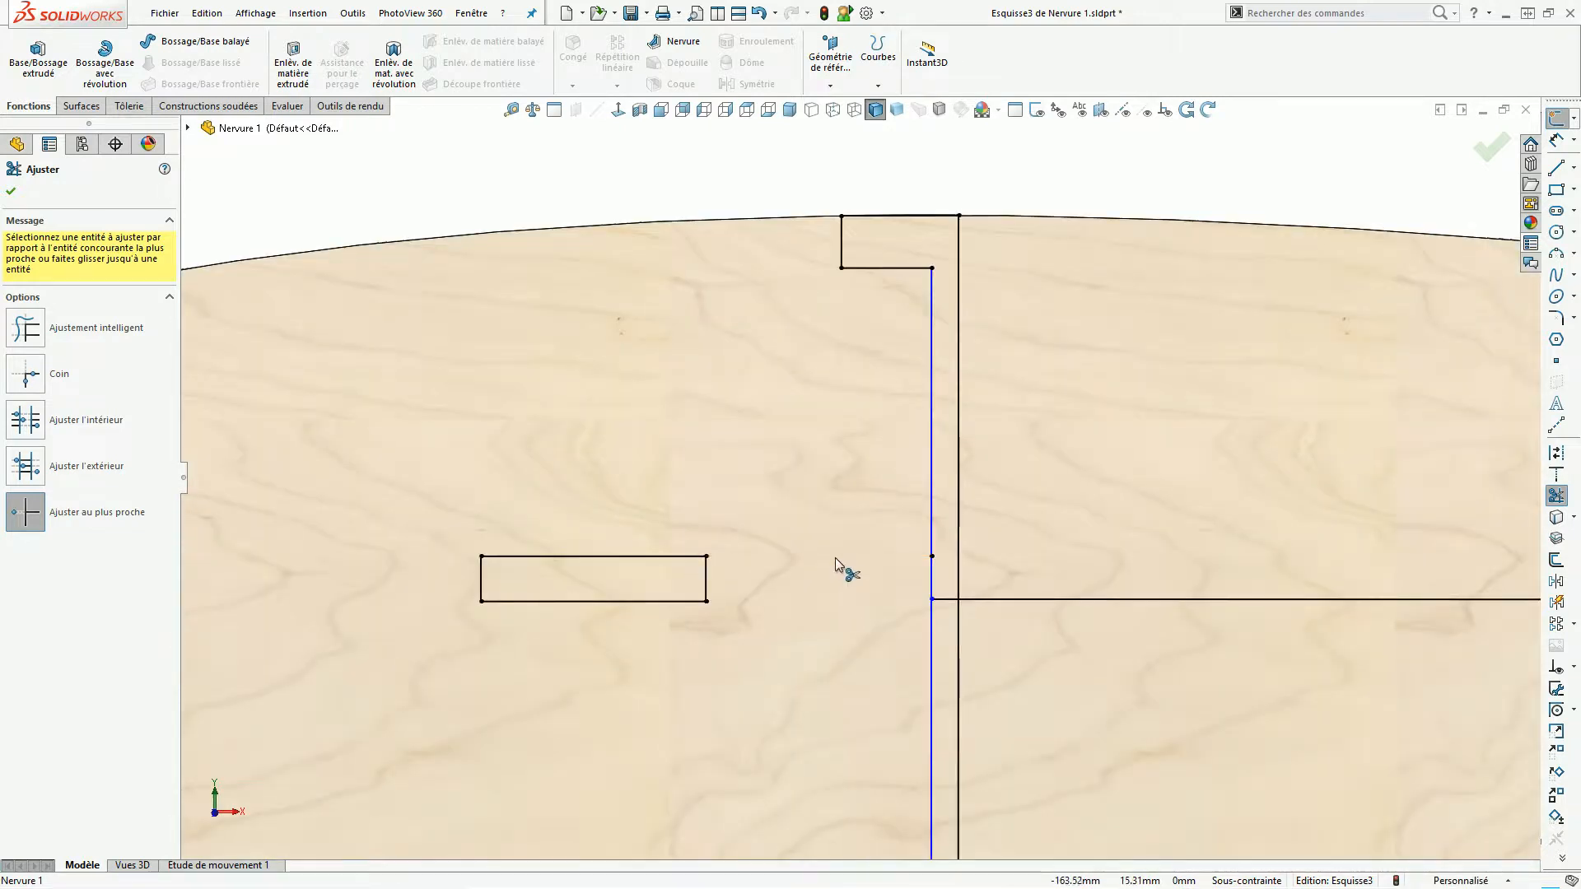
{"action": "scroll", "coordinate": [924, 572], "scroll_direction": "down", "scroll_amount": 4}
{"action": "scroll", "coordinate": [947, 492], "scroll_direction": "down", "scroll_amount": 5}
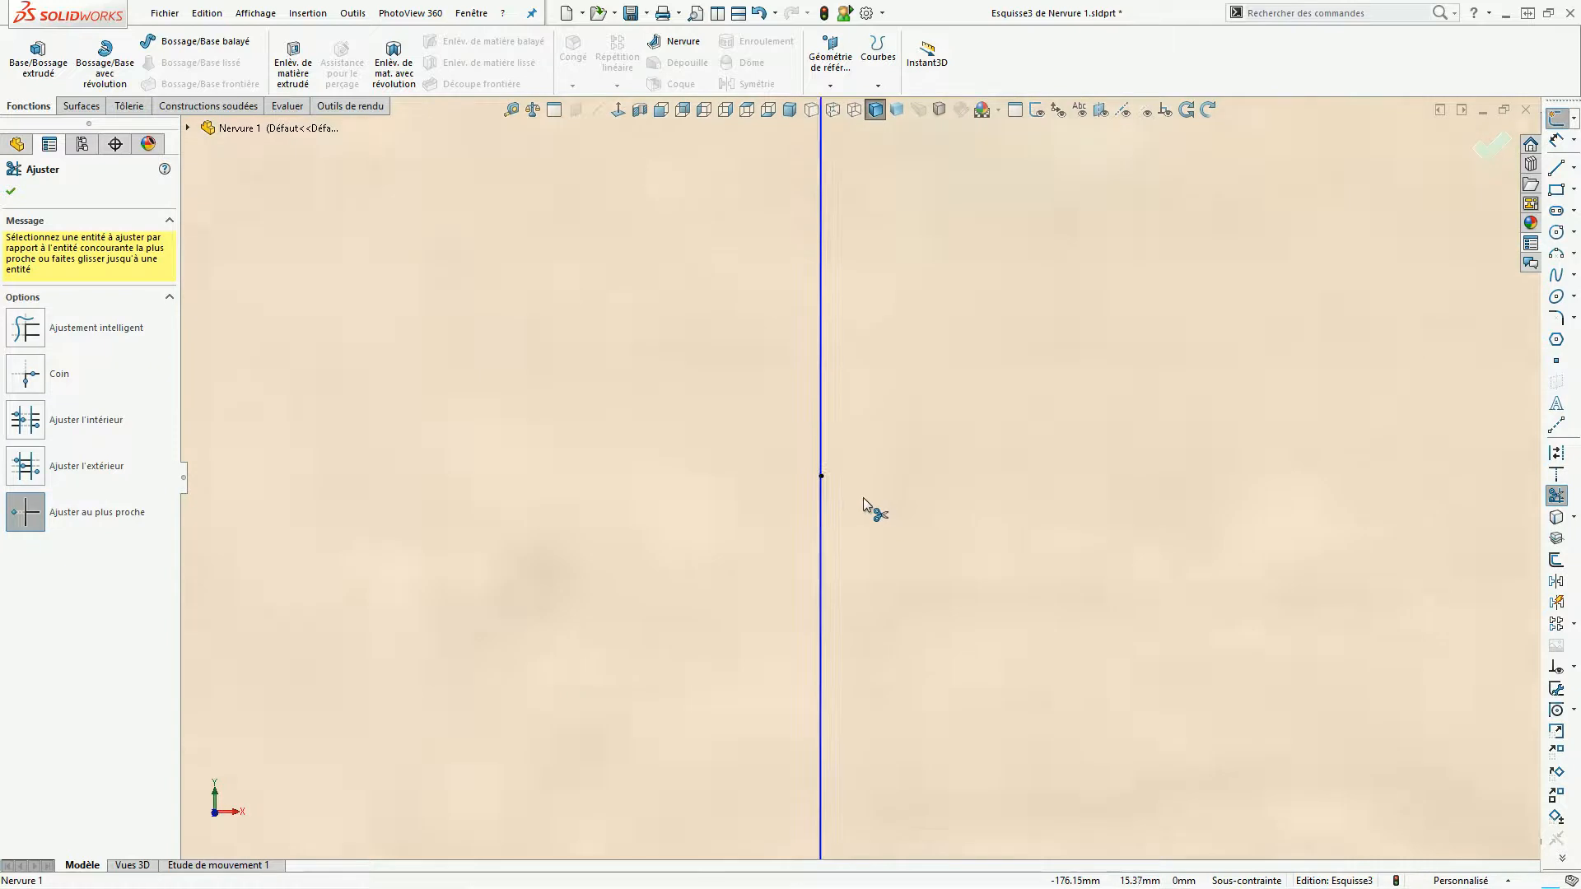
{"action": "key", "text": "Escape"}
{"action": "left_click_drag", "start_coordinate": [773, 435], "coordinate": [882, 516]}
{"action": "left_click", "coordinate": [878, 512]}
{"action": "scroll", "coordinate": [881, 478], "scroll_direction": "up", "scroll_amount": 8}
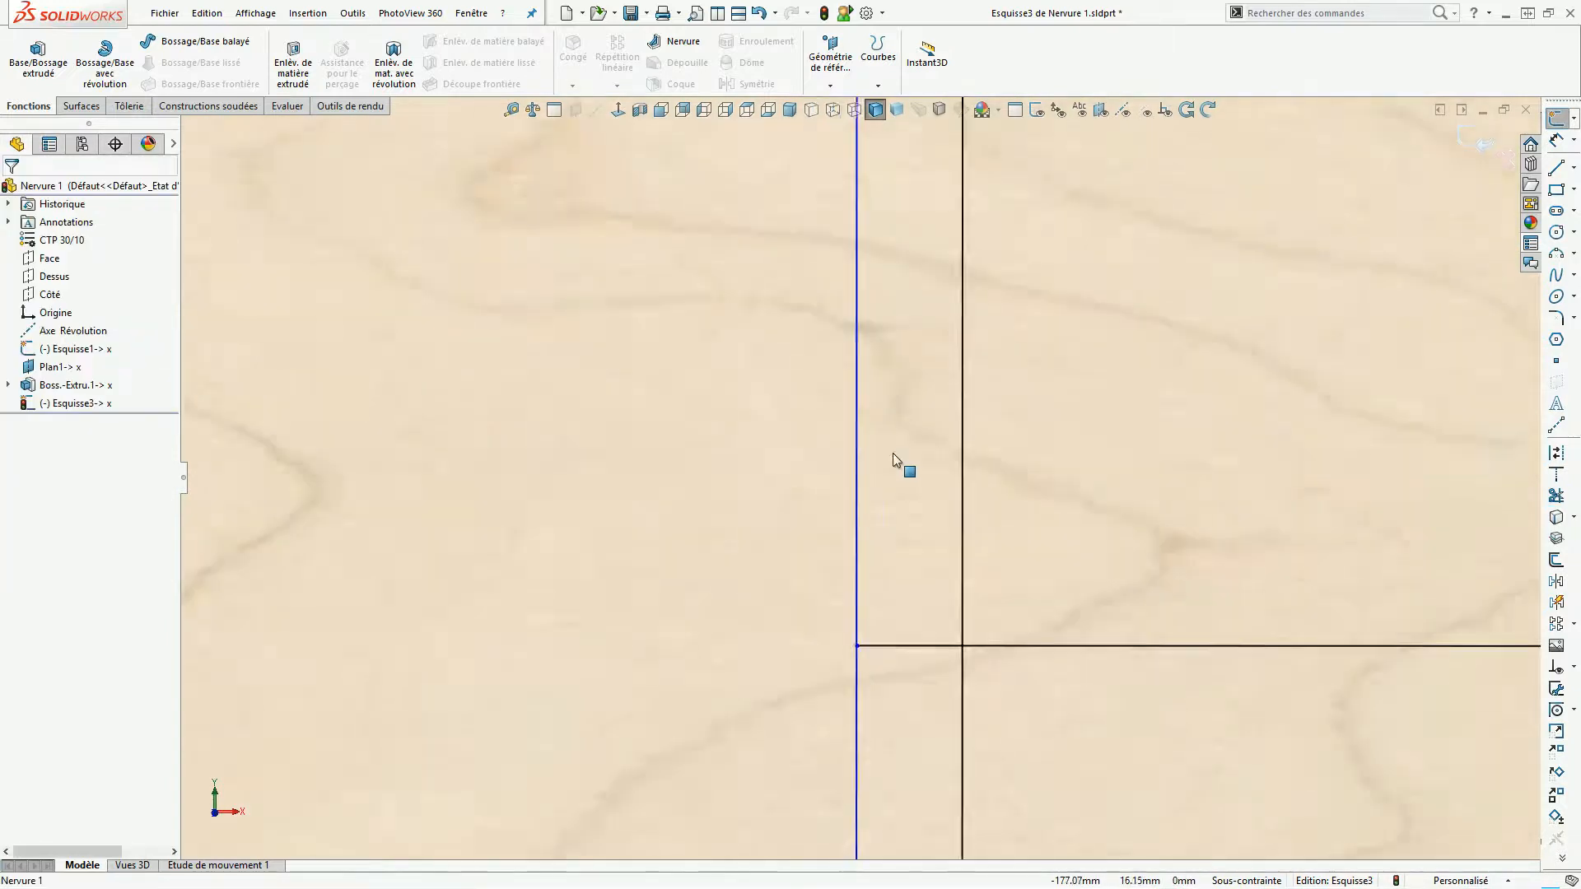
Delete the long horizontal line running from the inner vertical line toward the rib's trailing edge.
{"action": "scroll", "coordinate": [774, 482], "scroll_direction": "down", "scroll_amount": 8}
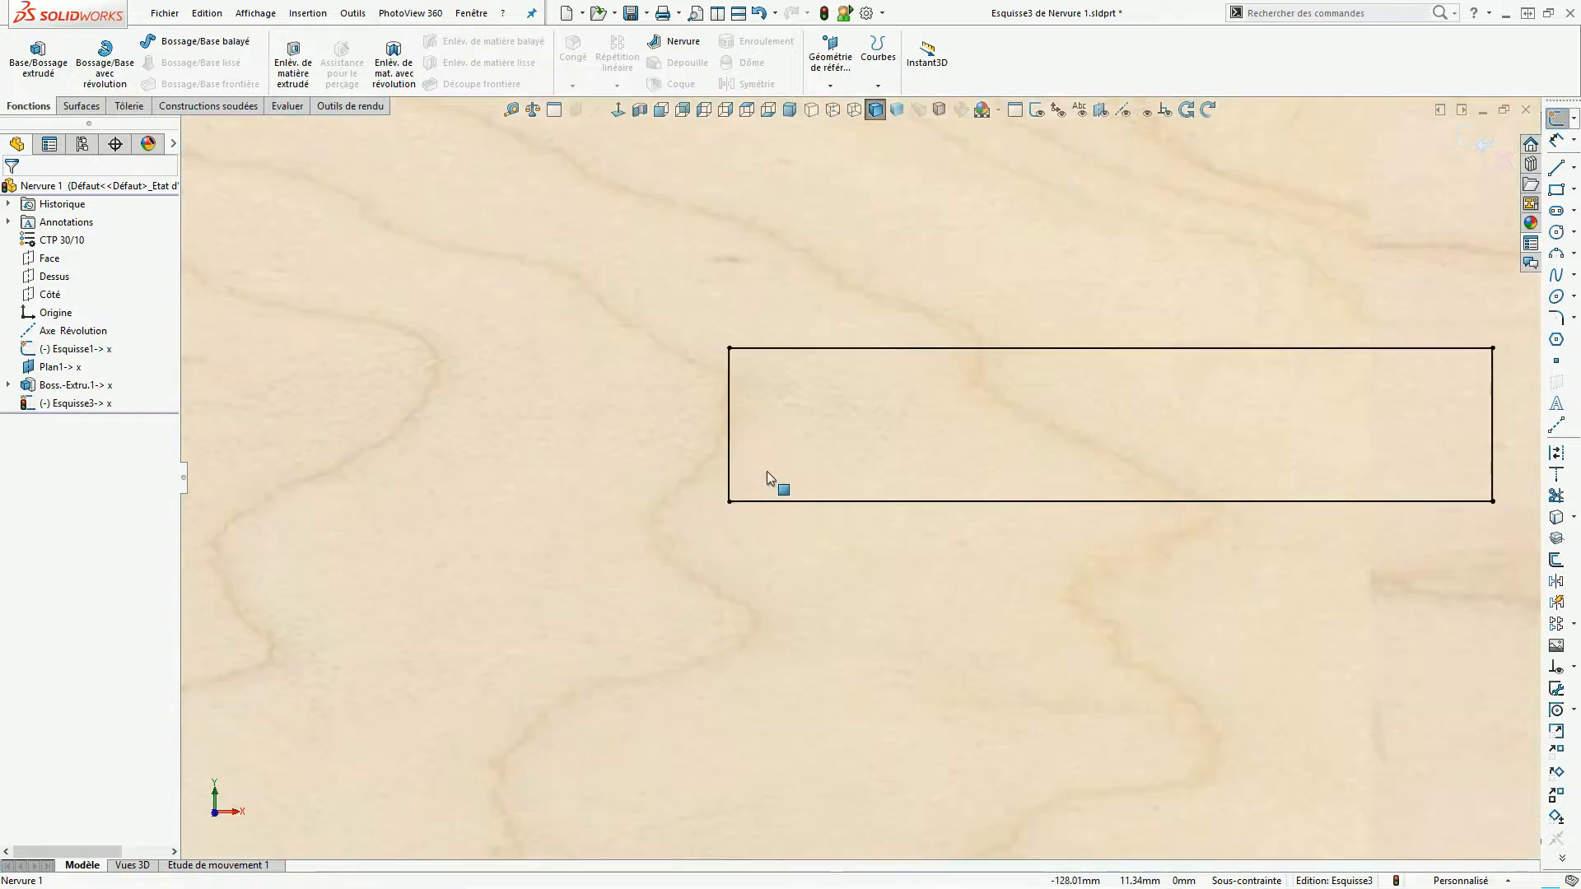
{"action": "scroll", "coordinate": [744, 534], "scroll_direction": "up", "scroll_amount": 3}
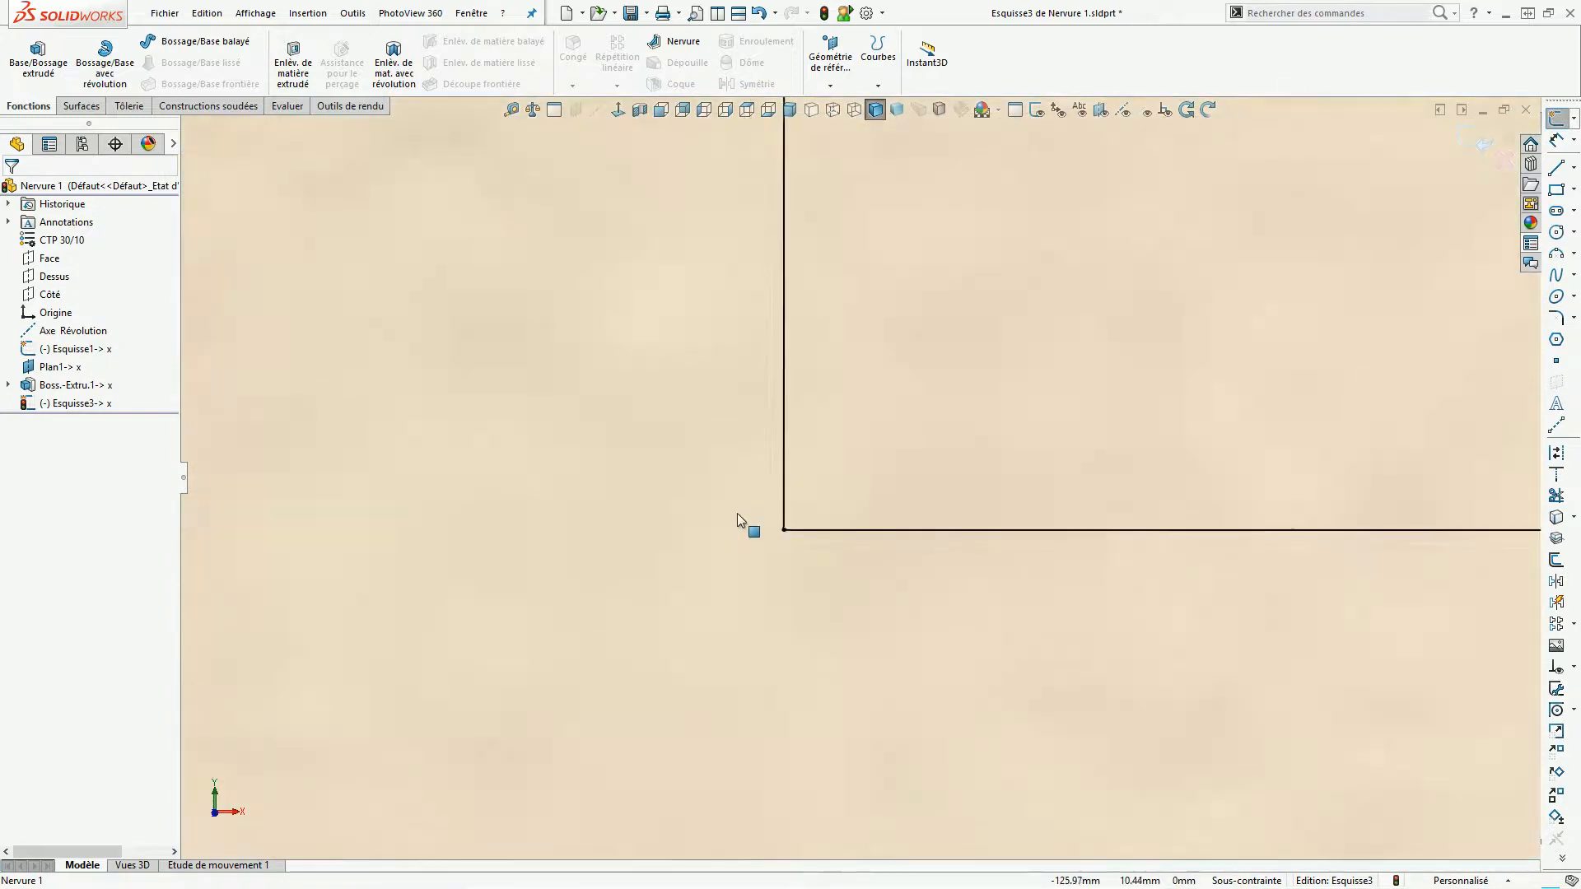
{"action": "scroll", "coordinate": [833, 235], "scroll_direction": "down", "scroll_amount": 7}
{"action": "scroll", "coordinate": [898, 555], "scroll_direction": "up", "scroll_amount": 10}
{"action": "scroll", "coordinate": [1219, 515], "scroll_direction": "up", "scroll_amount": 4}
{"action": "scroll", "coordinate": [848, 492], "scroll_direction": "down", "scroll_amount": 7}
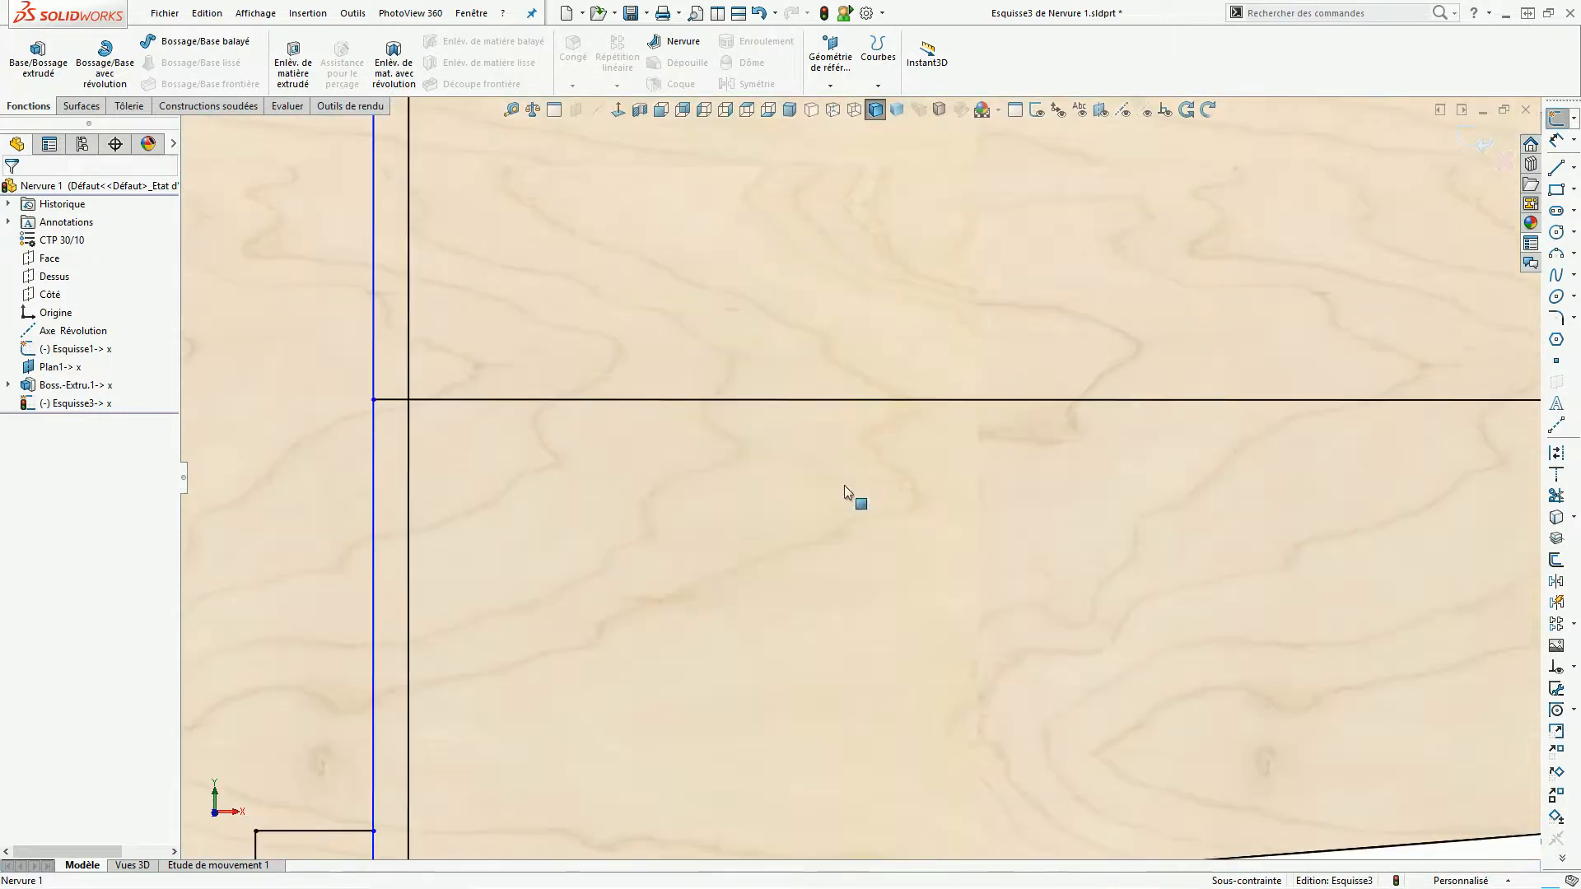
{"action": "left_click", "coordinate": [635, 400]}
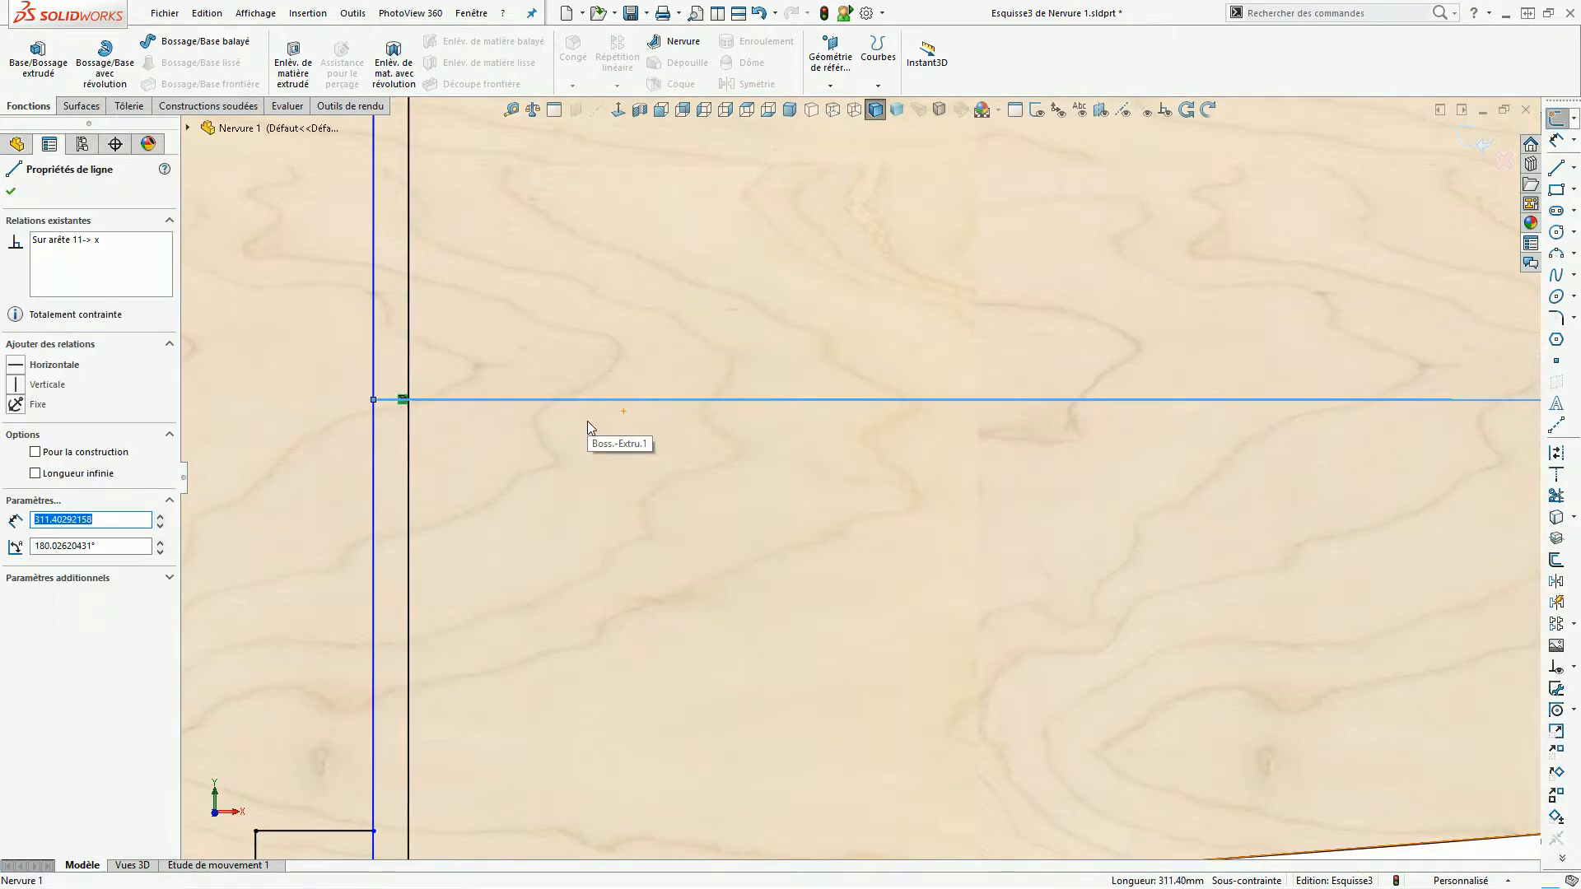
{"action": "key", "text": "Delete"}
Trim the inner vertical line inside the lower notch so it ends at the notch's top line.
{"action": "scroll", "coordinate": [610, 445], "scroll_direction": "up", "scroll_amount": 5}
{"action": "scroll", "coordinate": [623, 461], "scroll_direction": "down", "scroll_amount": 8}
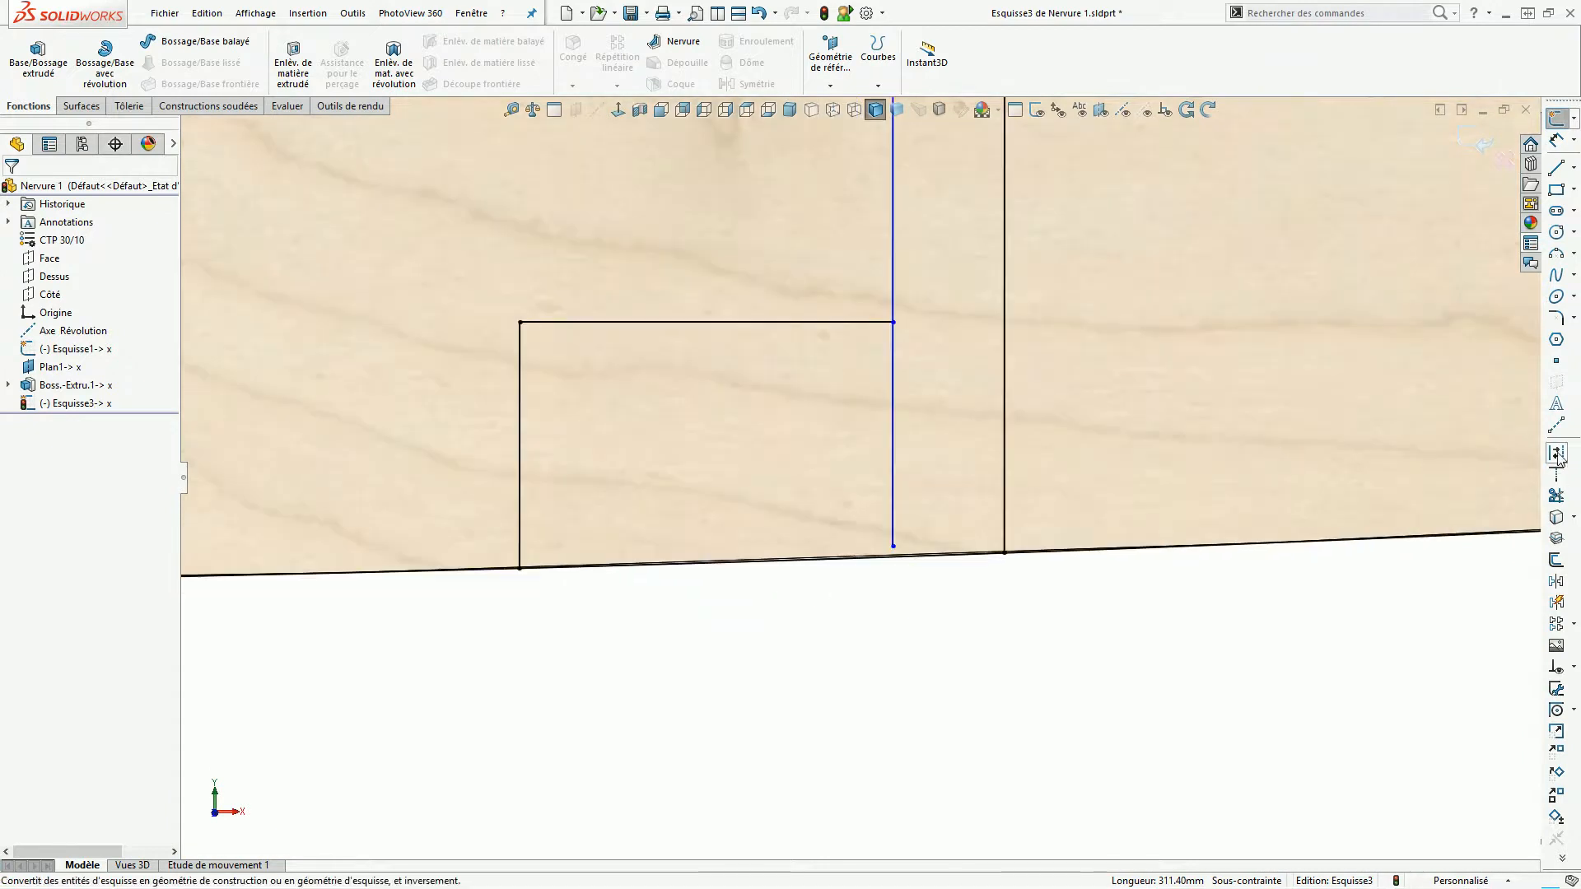
{"action": "left_click", "coordinate": [1556, 494]}
{"action": "left_click", "coordinate": [893, 395]}
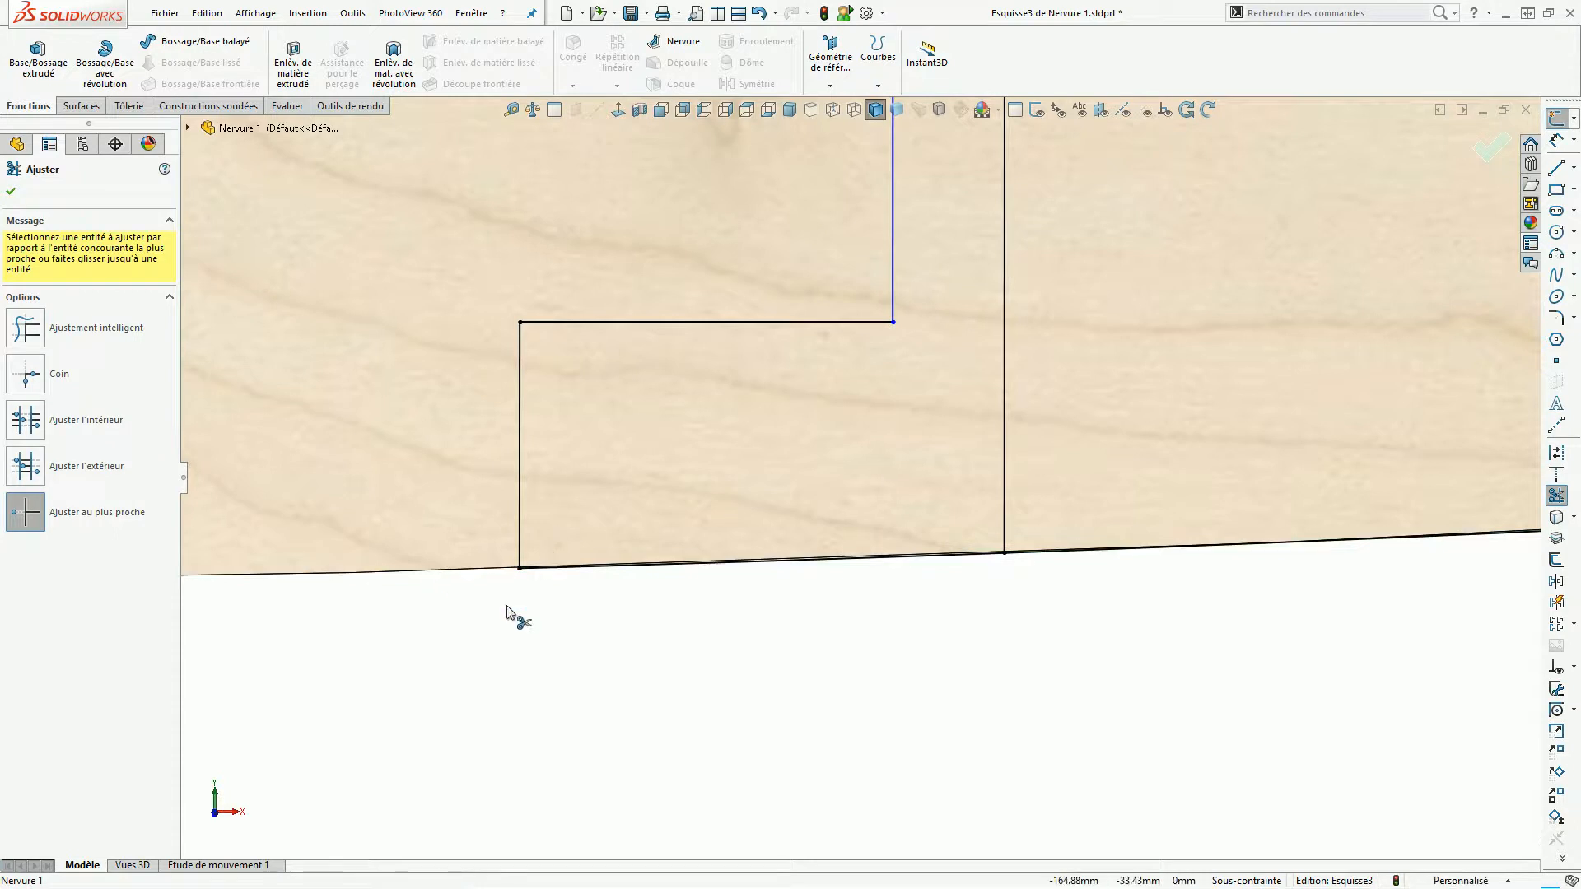
{"action": "scroll", "coordinate": [848, 548], "scroll_direction": "up", "scroll_amount": 8}
{"action": "scroll", "coordinate": [848, 523], "scroll_direction": "down", "scroll_amount": 3}
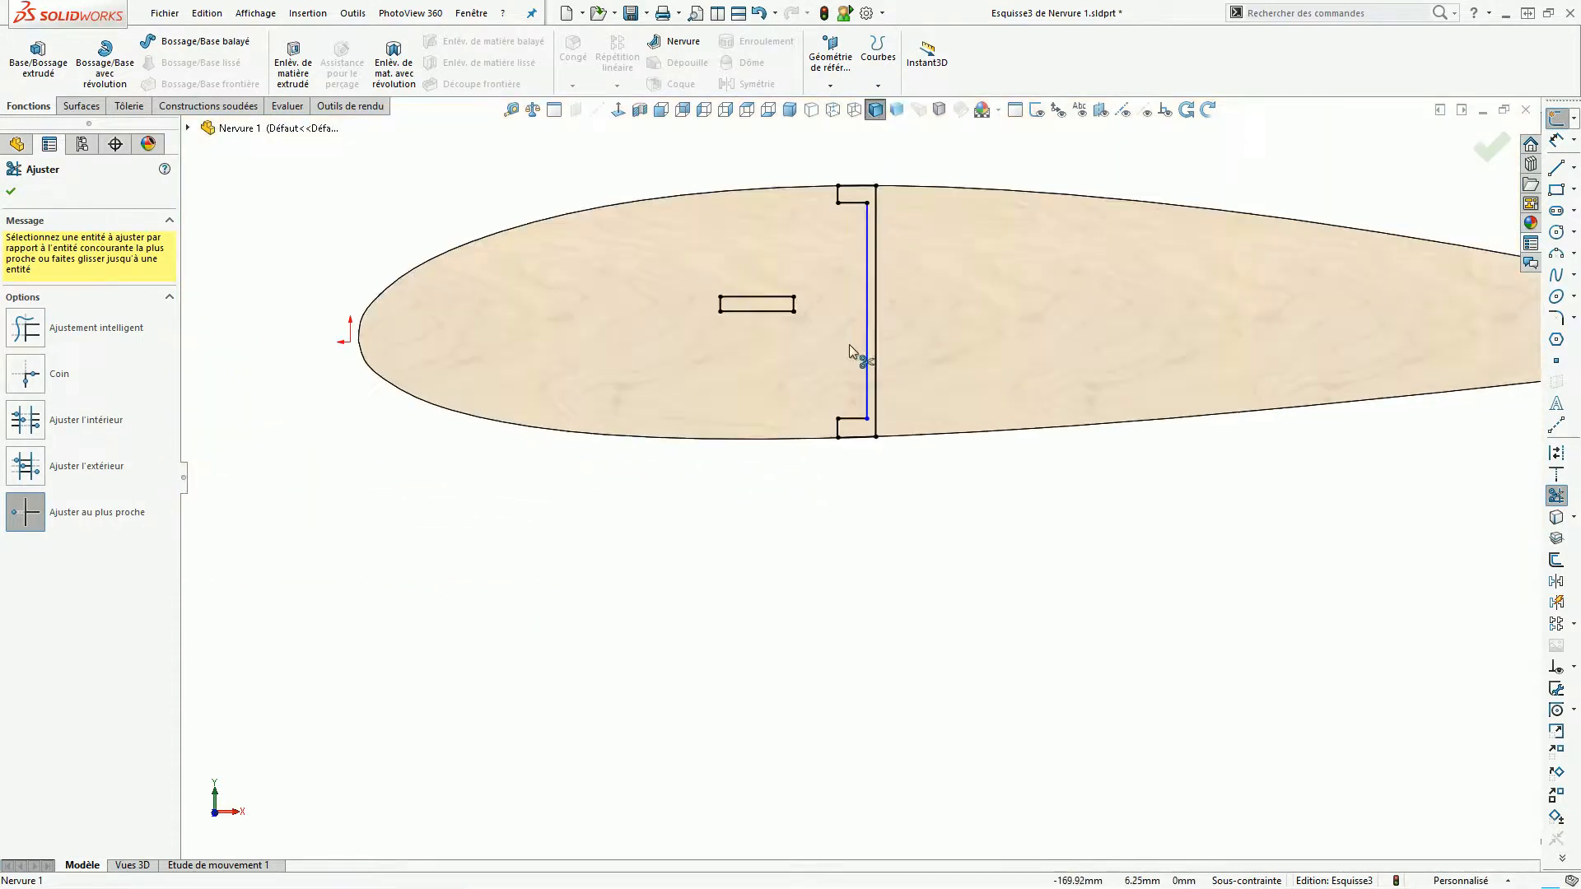
{"action": "key", "text": "Escape"}
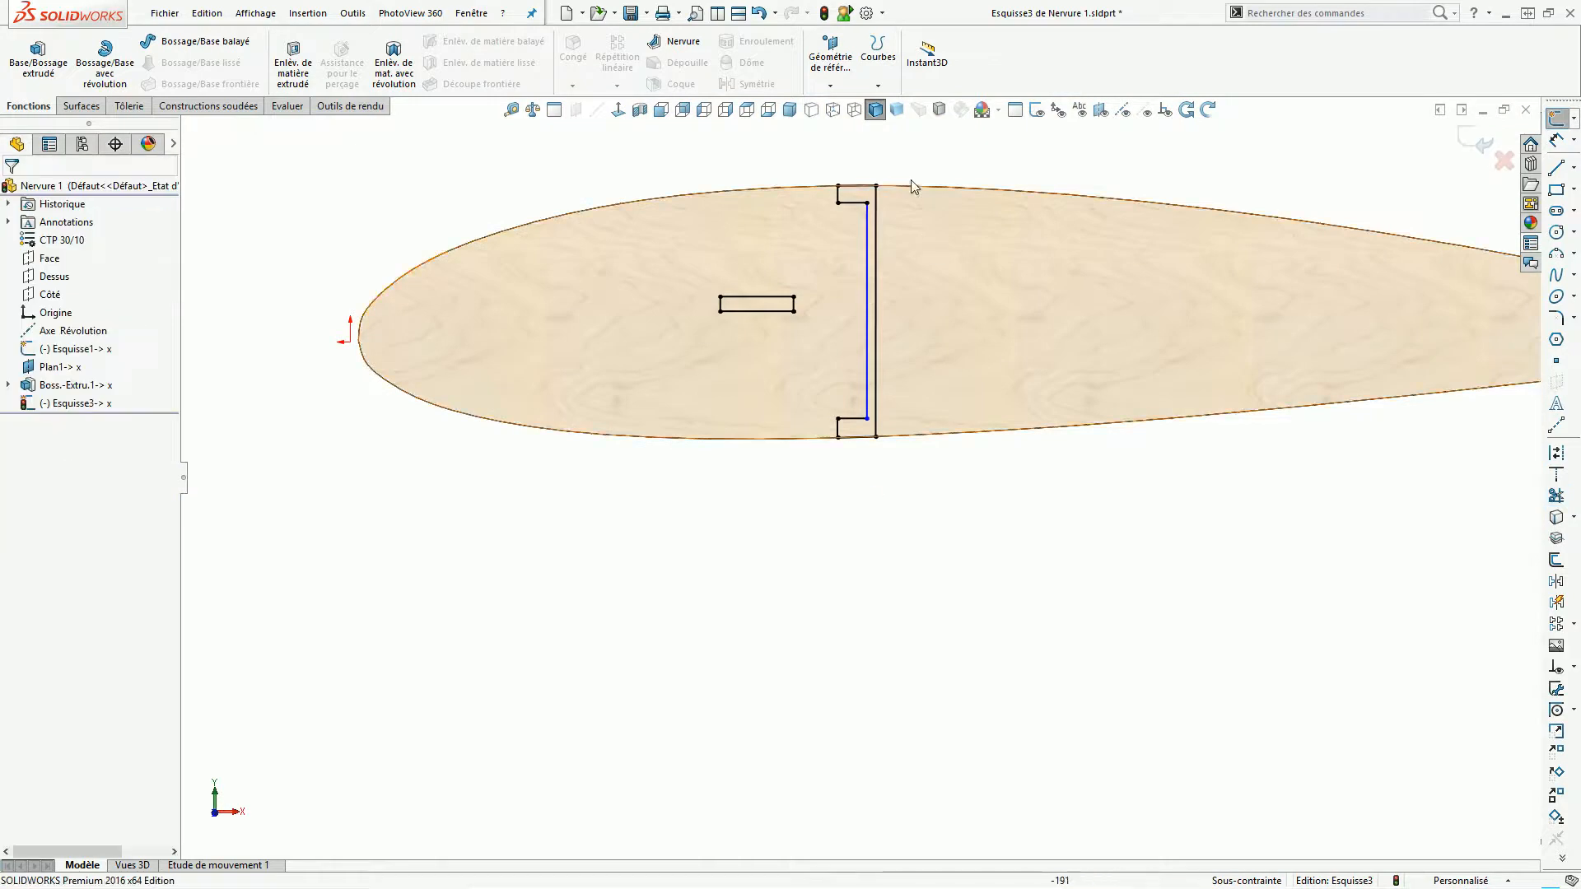
Fix the inner vertical line and delete the leftover profile spline segment at the rib's trailing edge.
{"action": "left_click", "coordinate": [866, 244]}
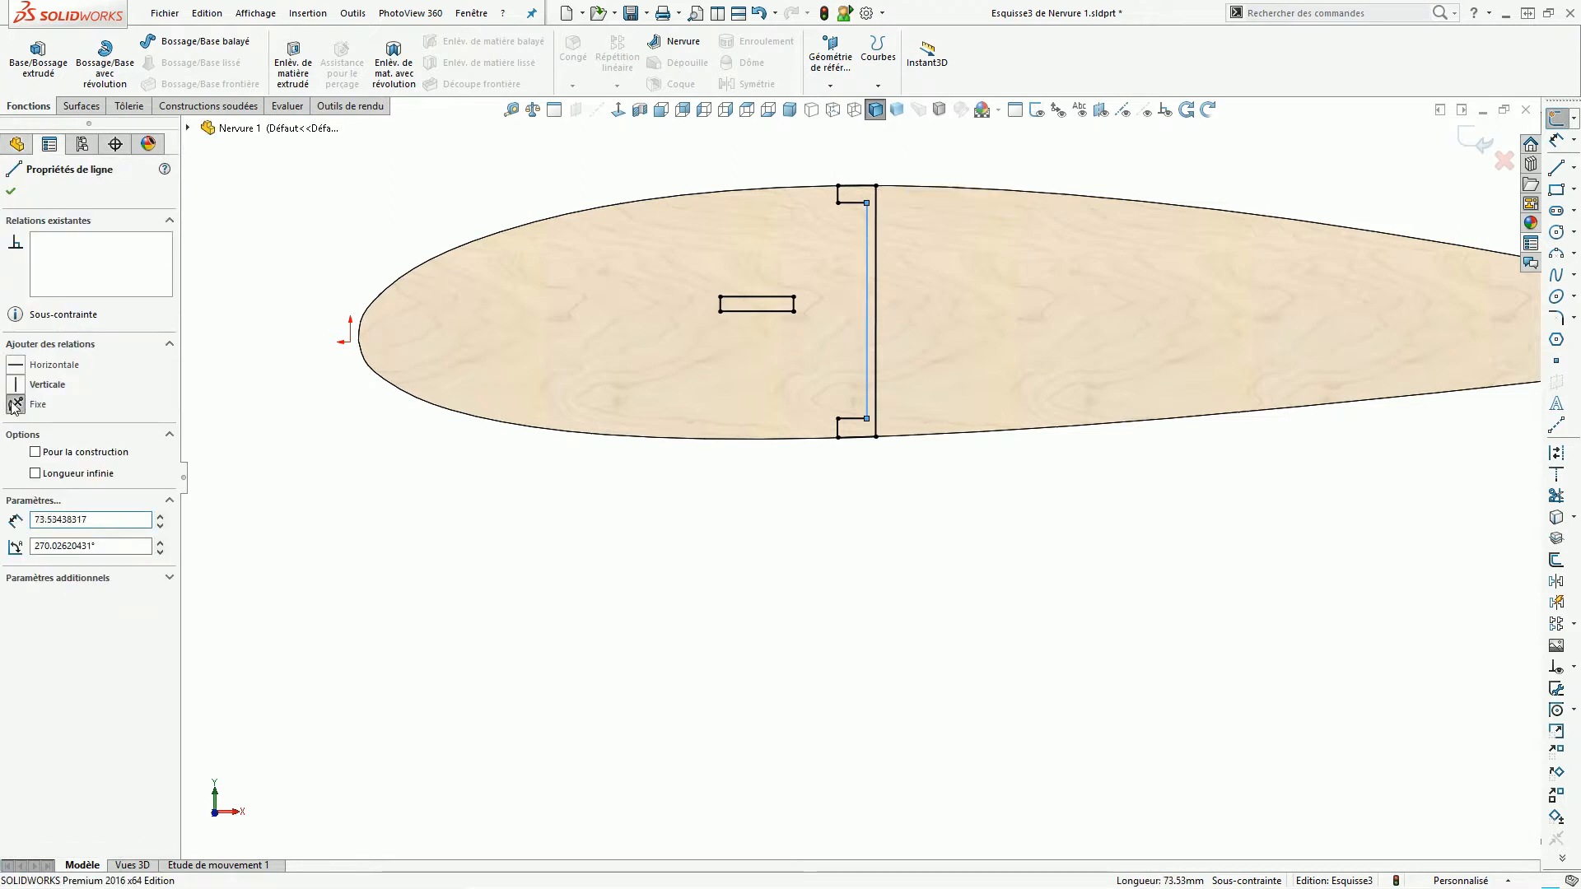
{"action": "left_click", "coordinate": [423, 511]}
{"action": "scroll", "coordinate": [834, 492], "scroll_direction": "up", "scroll_amount": 3}
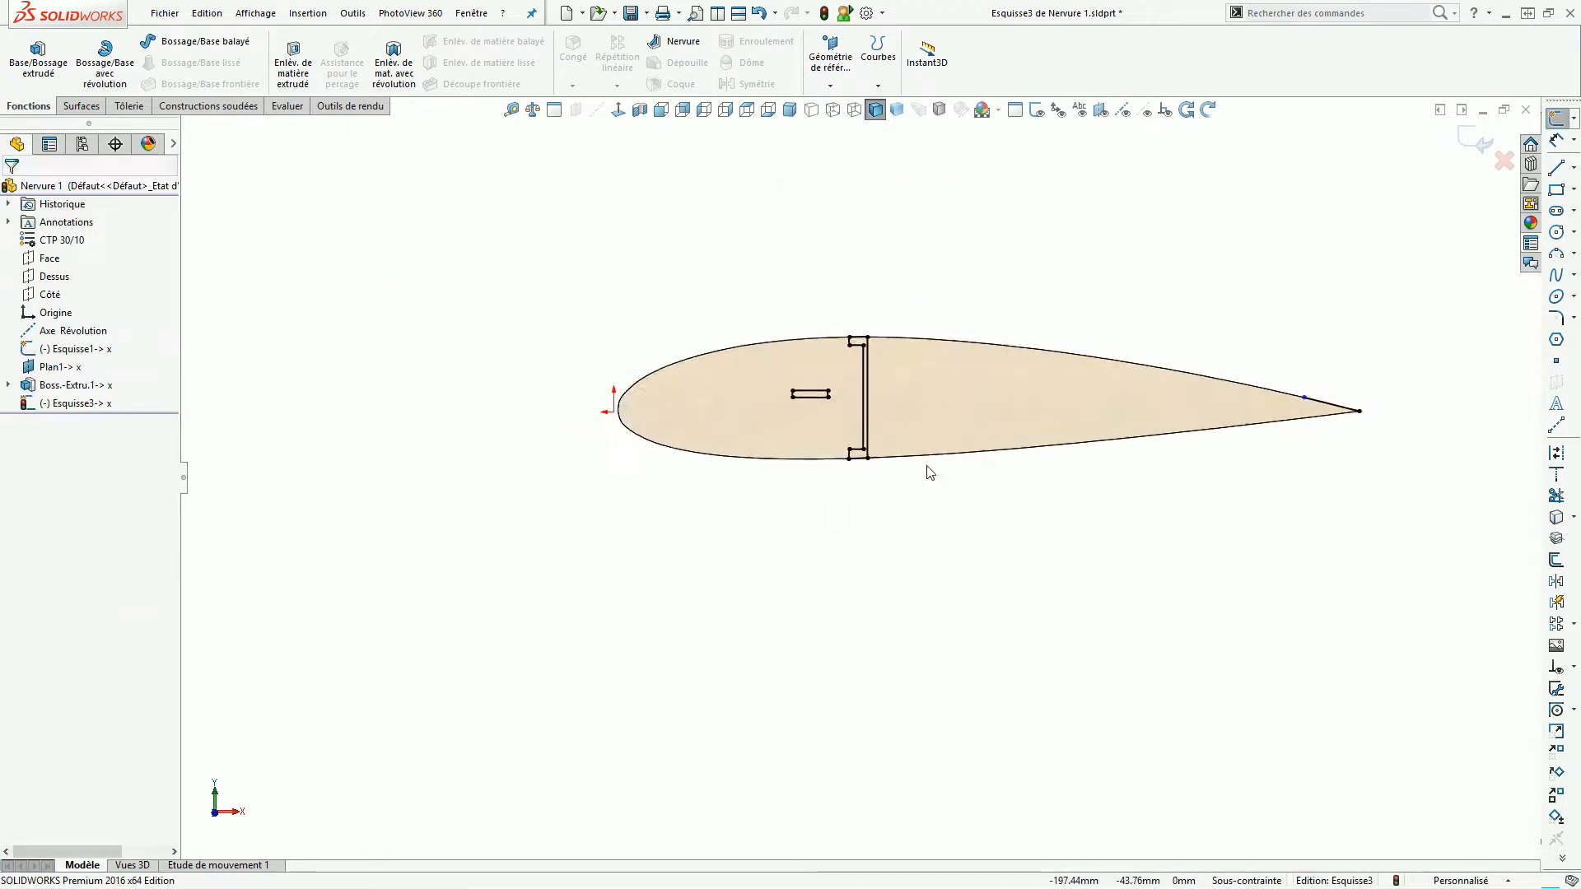
{"action": "scroll", "coordinate": [1246, 398], "scroll_direction": "down", "scroll_amount": 2}
{"action": "left_click_drag", "start_coordinate": [1210, 346], "coordinate": [1416, 527]}
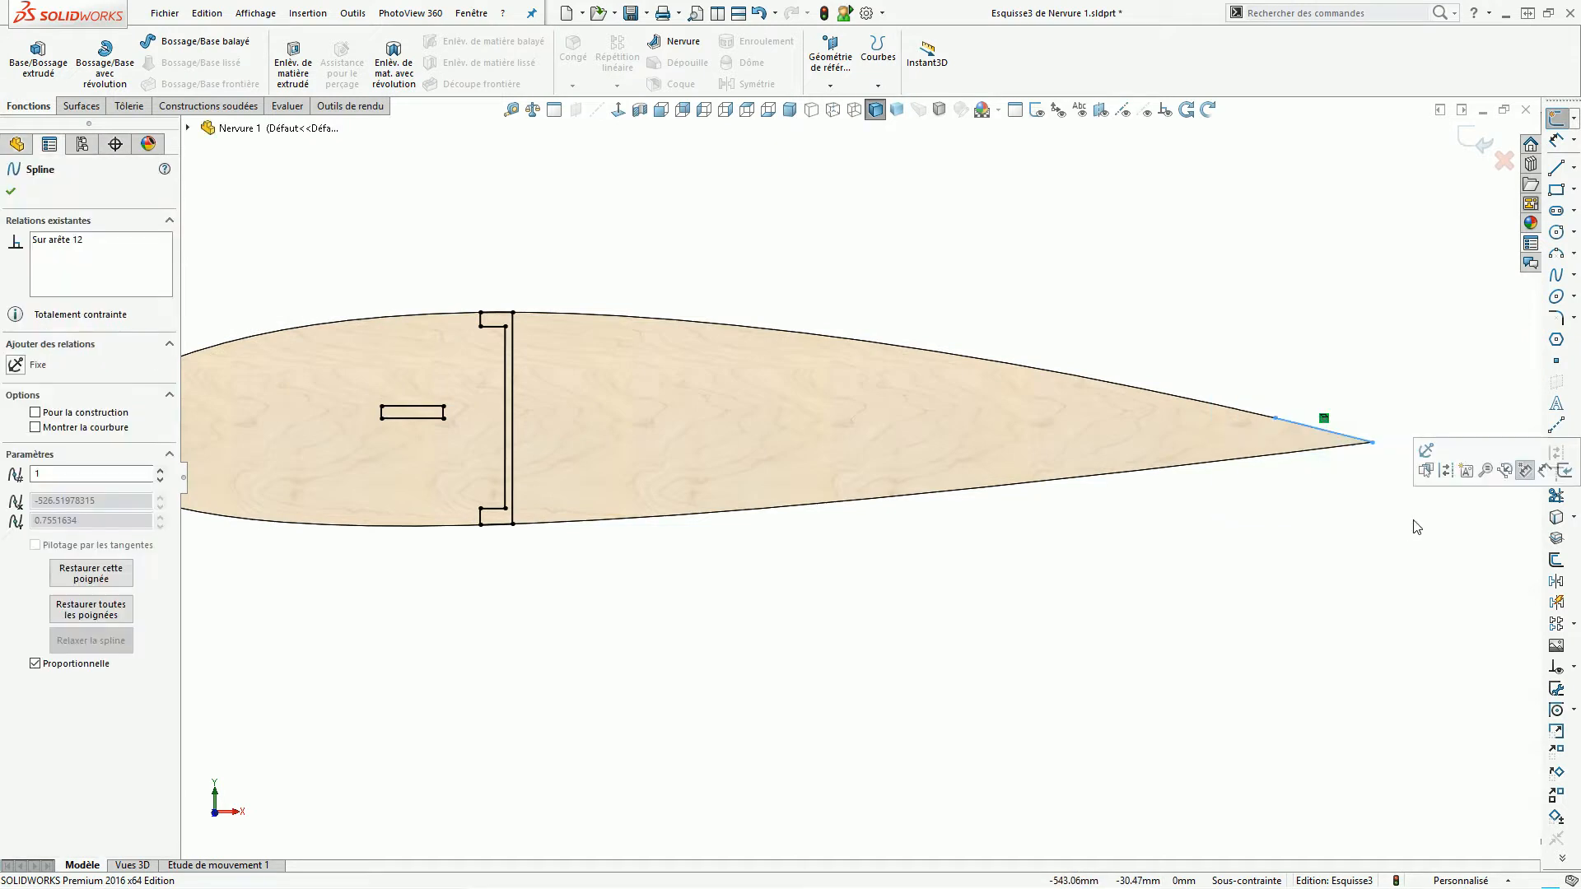
{"action": "left_click", "coordinate": [1416, 527]}
{"action": "scroll", "coordinate": [1020, 508], "scroll_direction": "up", "scroll_amount": 3}
{"action": "middle_click_drag", "start_coordinate": [1019, 508], "coordinate": [965, 563]}
{"action": "scroll", "coordinate": [811, 520], "scroll_direction": "down", "scroll_amount": 3}
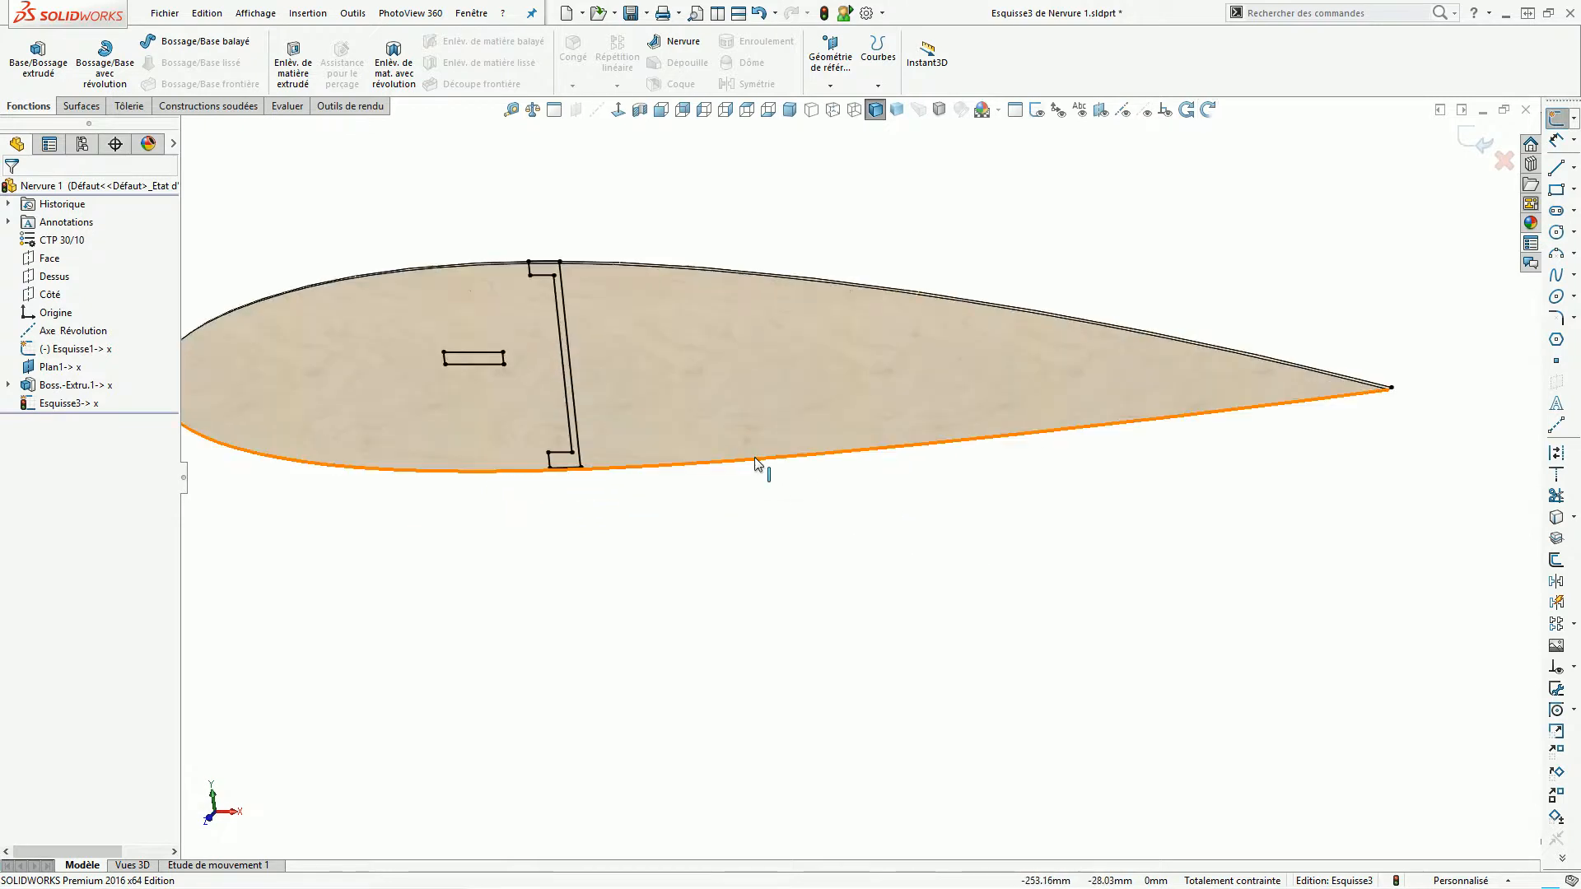
{"action": "scroll", "coordinate": [756, 463], "scroll_direction": "up", "scroll_amount": 3}
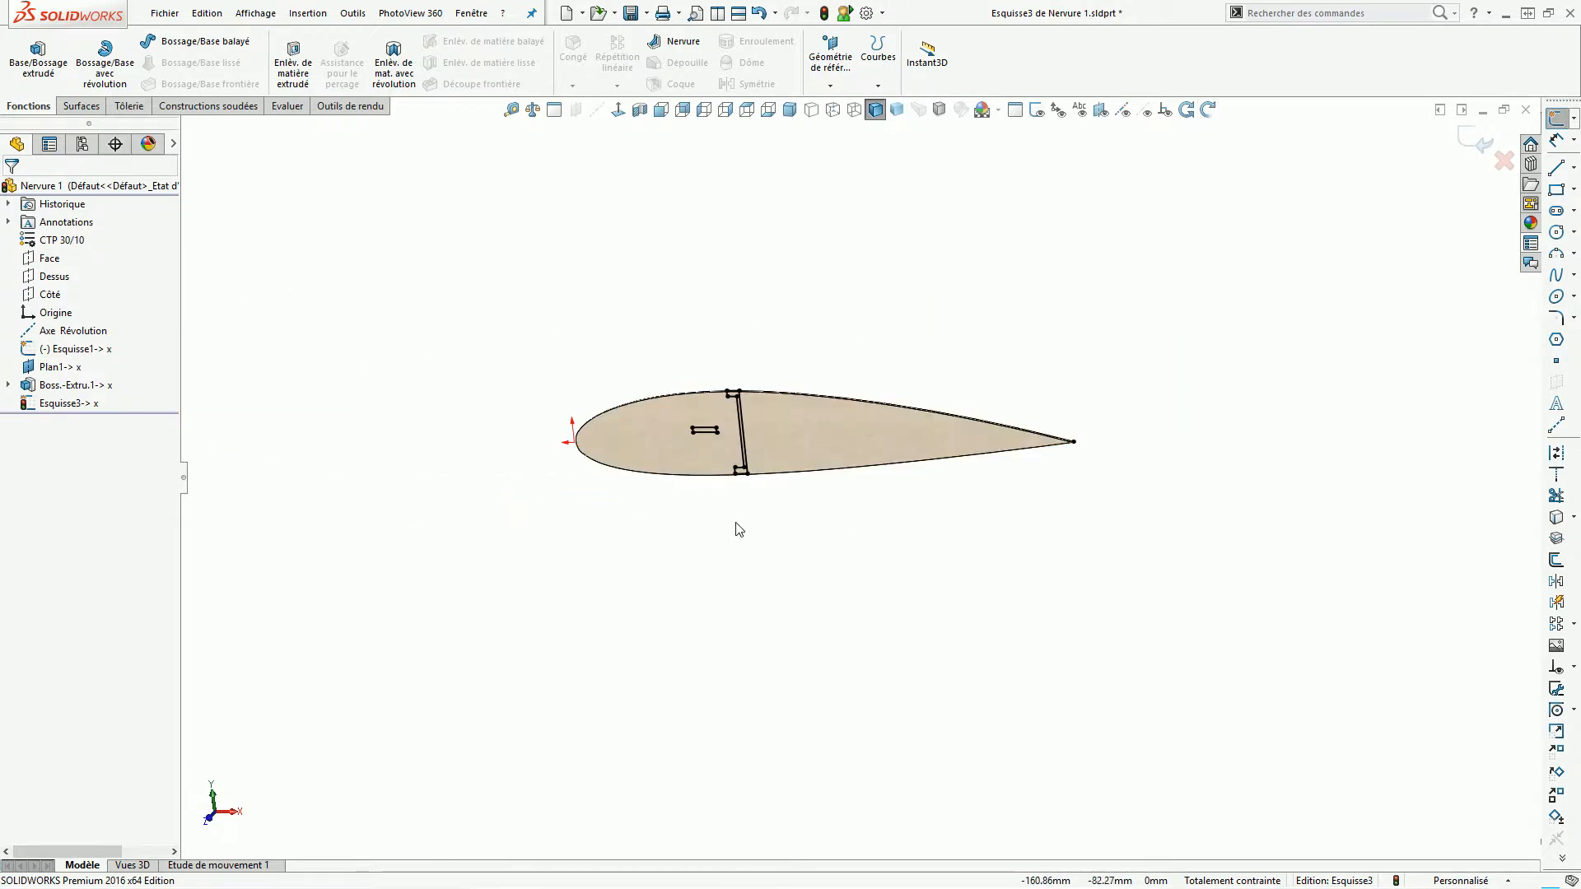
Undo the latest sketch edits back to before the long horizontal line was deleted.
{"action": "key", "text": "ctrl+z"}
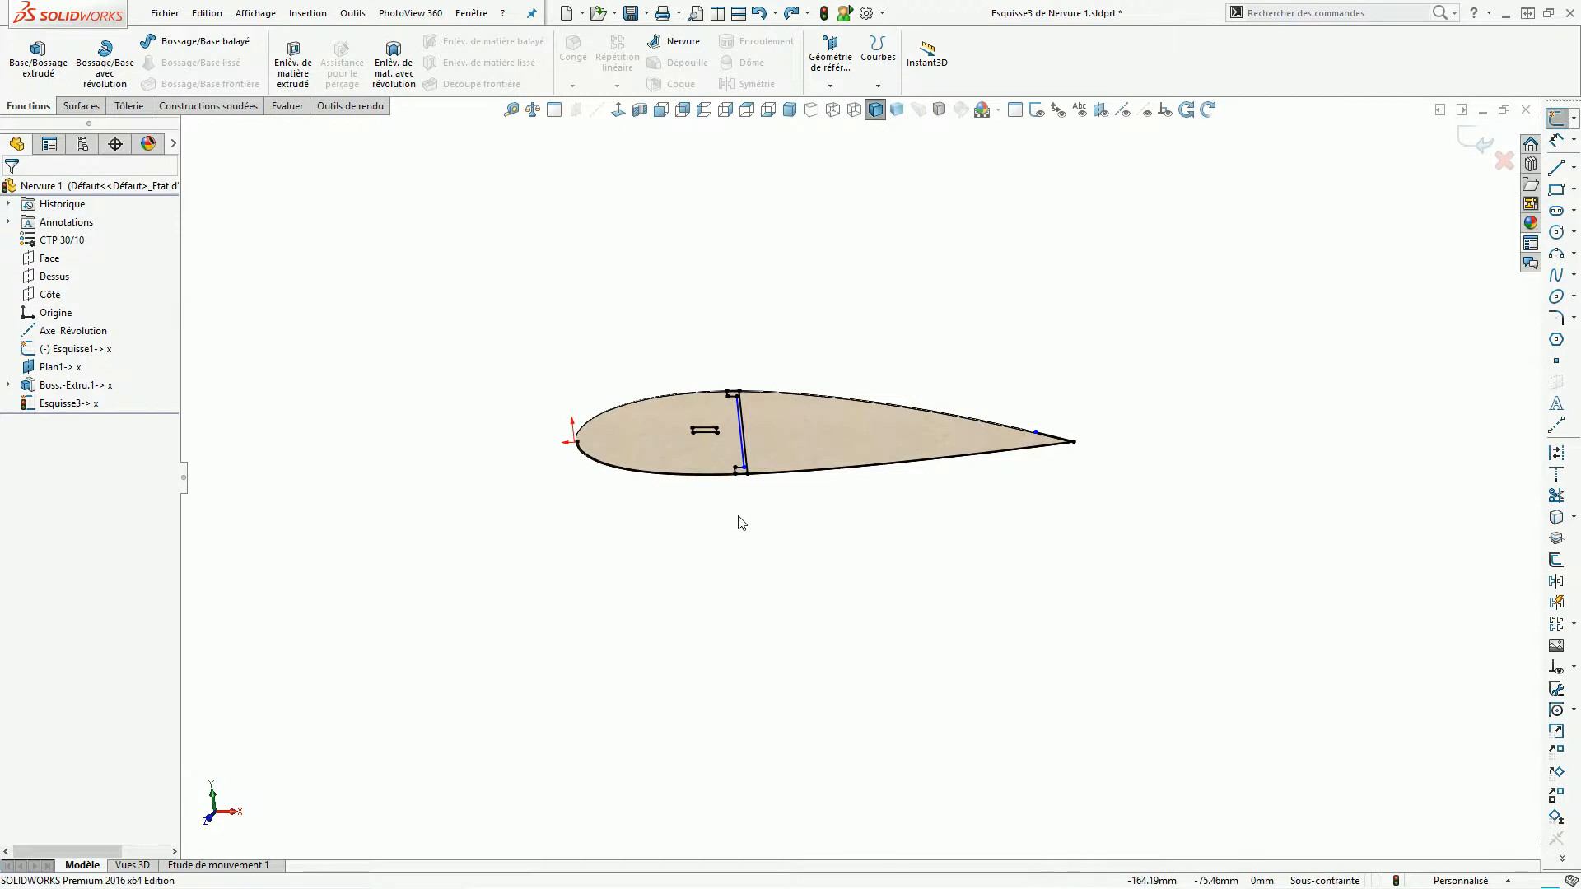
{"action": "key", "text": "ctrl+z"}
{"action": "left_click", "coordinate": [756, 514]}
Stretch the free end of the long horizontal line past the inner vertical line, toward the small rectangle.
{"action": "mouse_move", "coordinate": [773, 435]}
{"action": "middle_mouse_down"}
{"action": "mouse_move", "coordinate": [794, 430]}
{"action": "mouse_move", "coordinate": [747, 474]}
{"action": "mouse_move", "coordinate": [744, 460]}
{"action": "middle_mouse_up"}
{"action": "scroll", "coordinate": [737, 451], "scroll_direction": "down", "scroll_amount": 10}
{"action": "scroll", "coordinate": [744, 458], "scroll_direction": "up", "scroll_amount": 4}
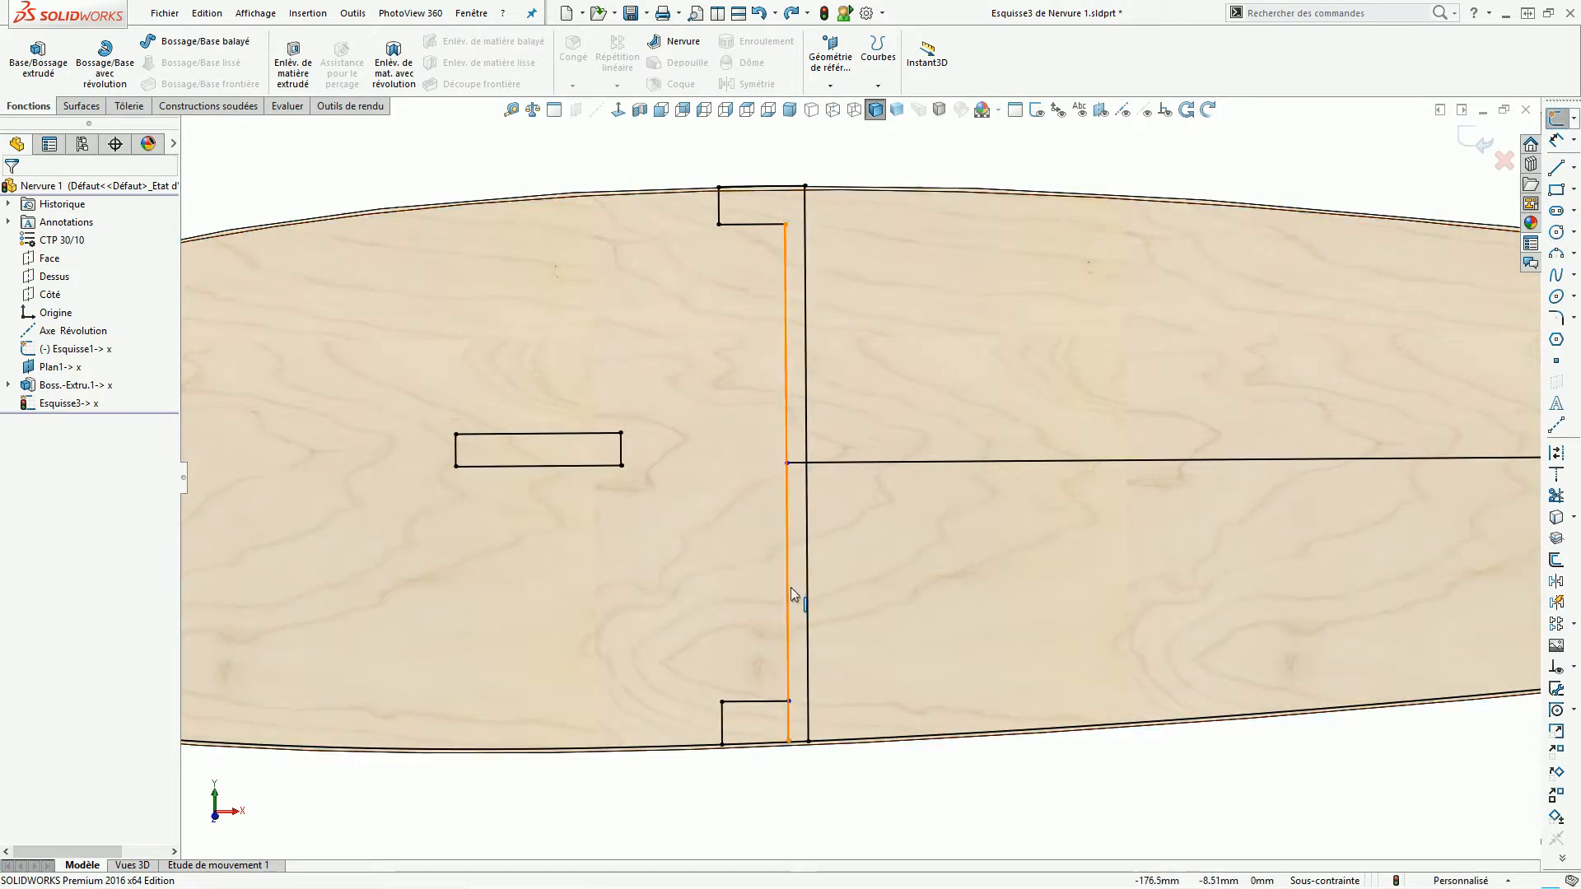
{"action": "left_click_drag", "start_coordinate": [787, 462], "coordinate": [751, 472]}
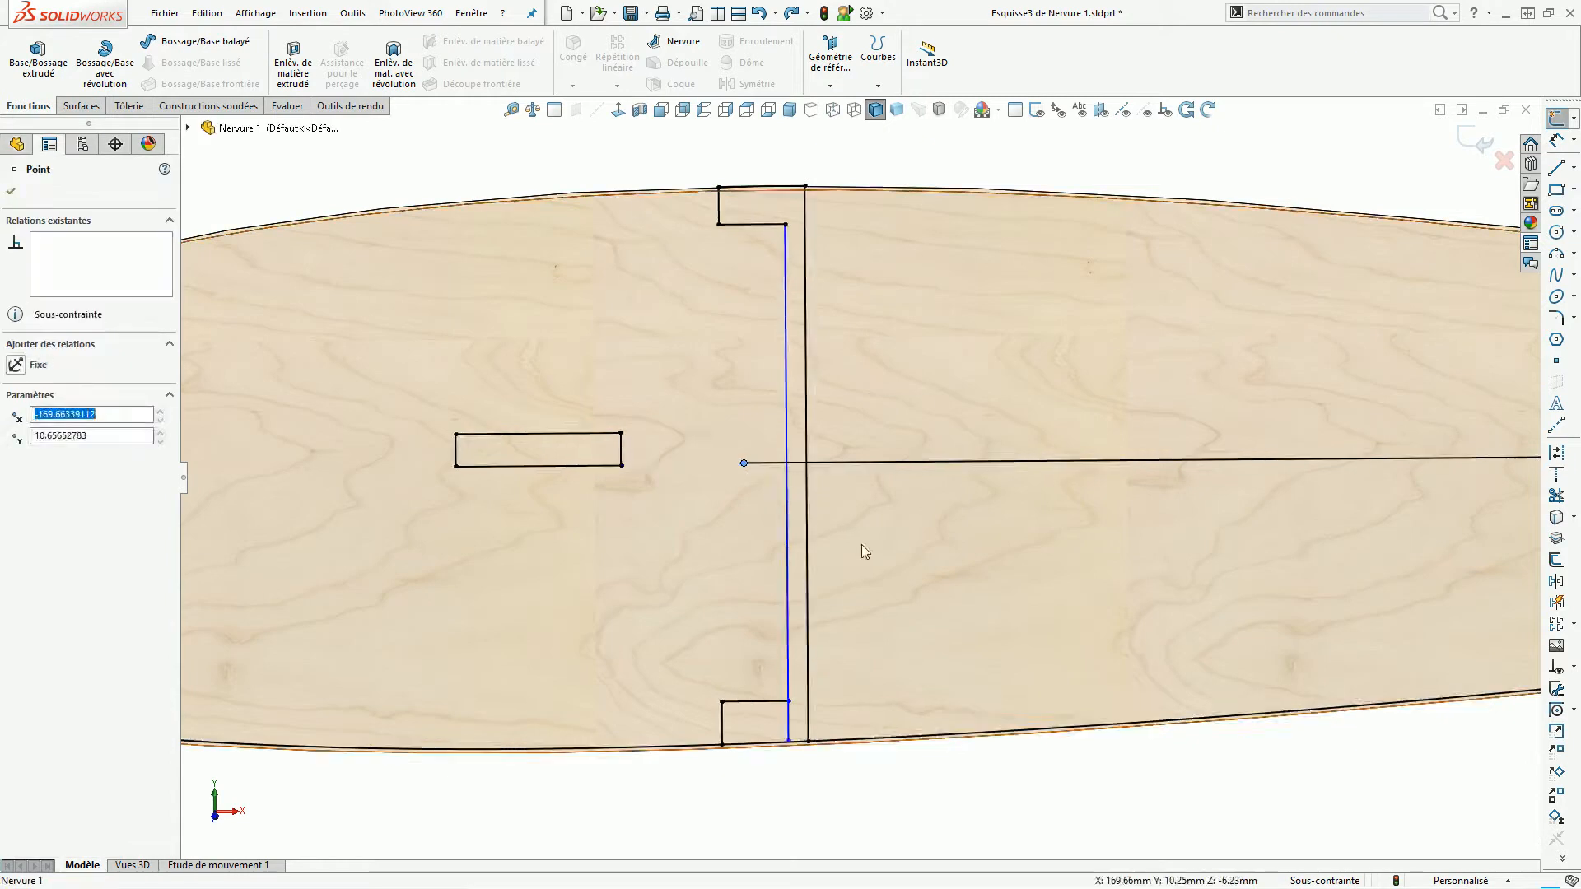
{"action": "left_click", "coordinate": [863, 545]}
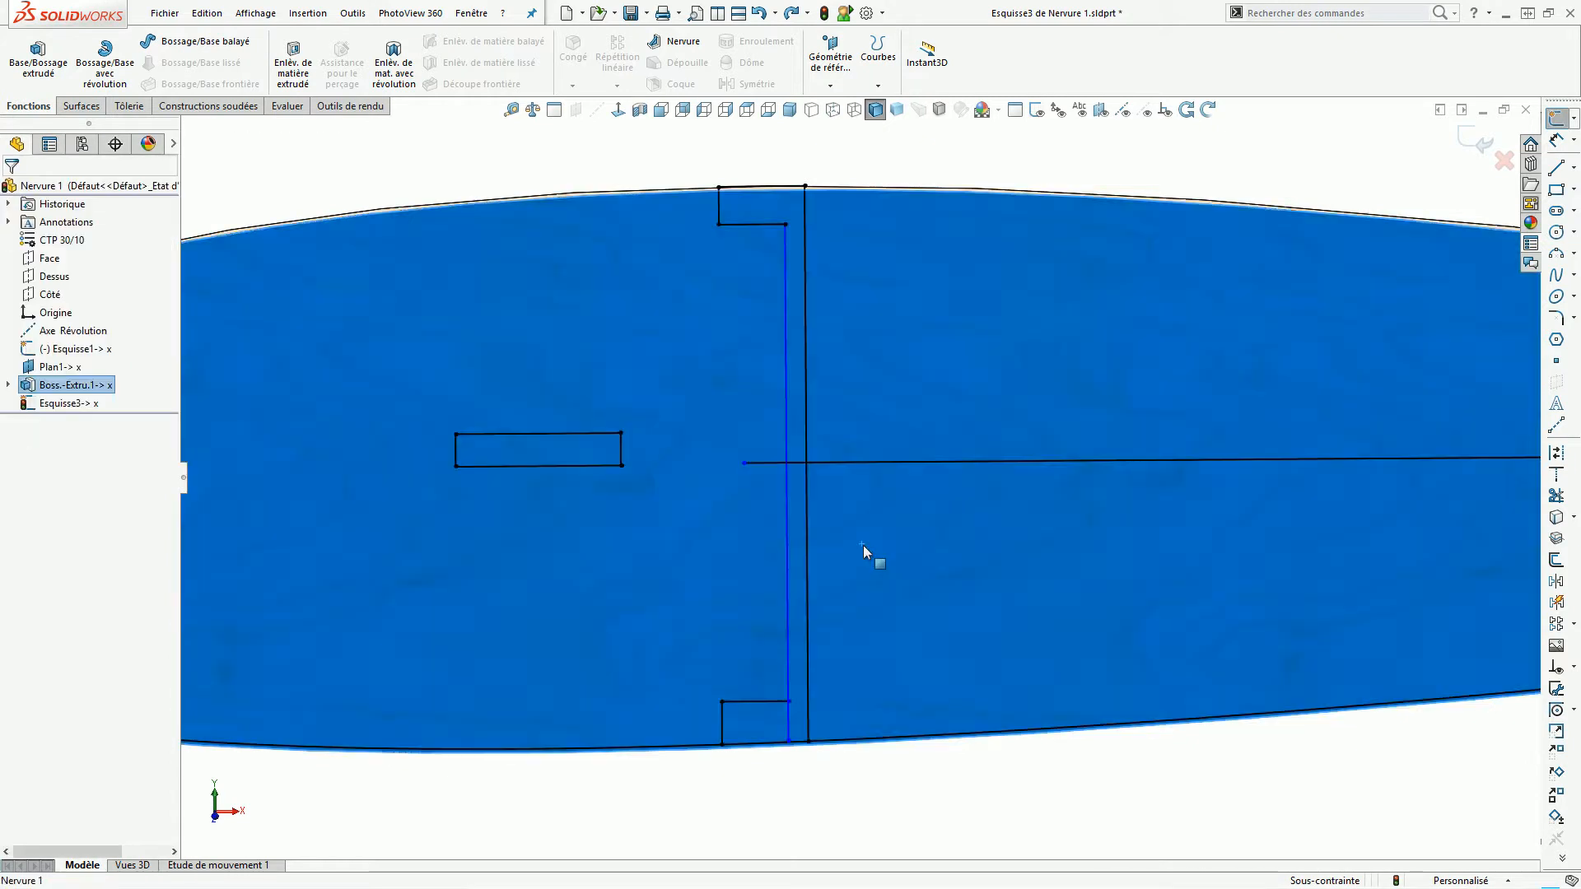
Trim the long horizontal line to the gap between the two verticals, and remove the inner vertical's portions above it and inside the lower notch.
{"action": "left_click", "coordinate": [1556, 495]}
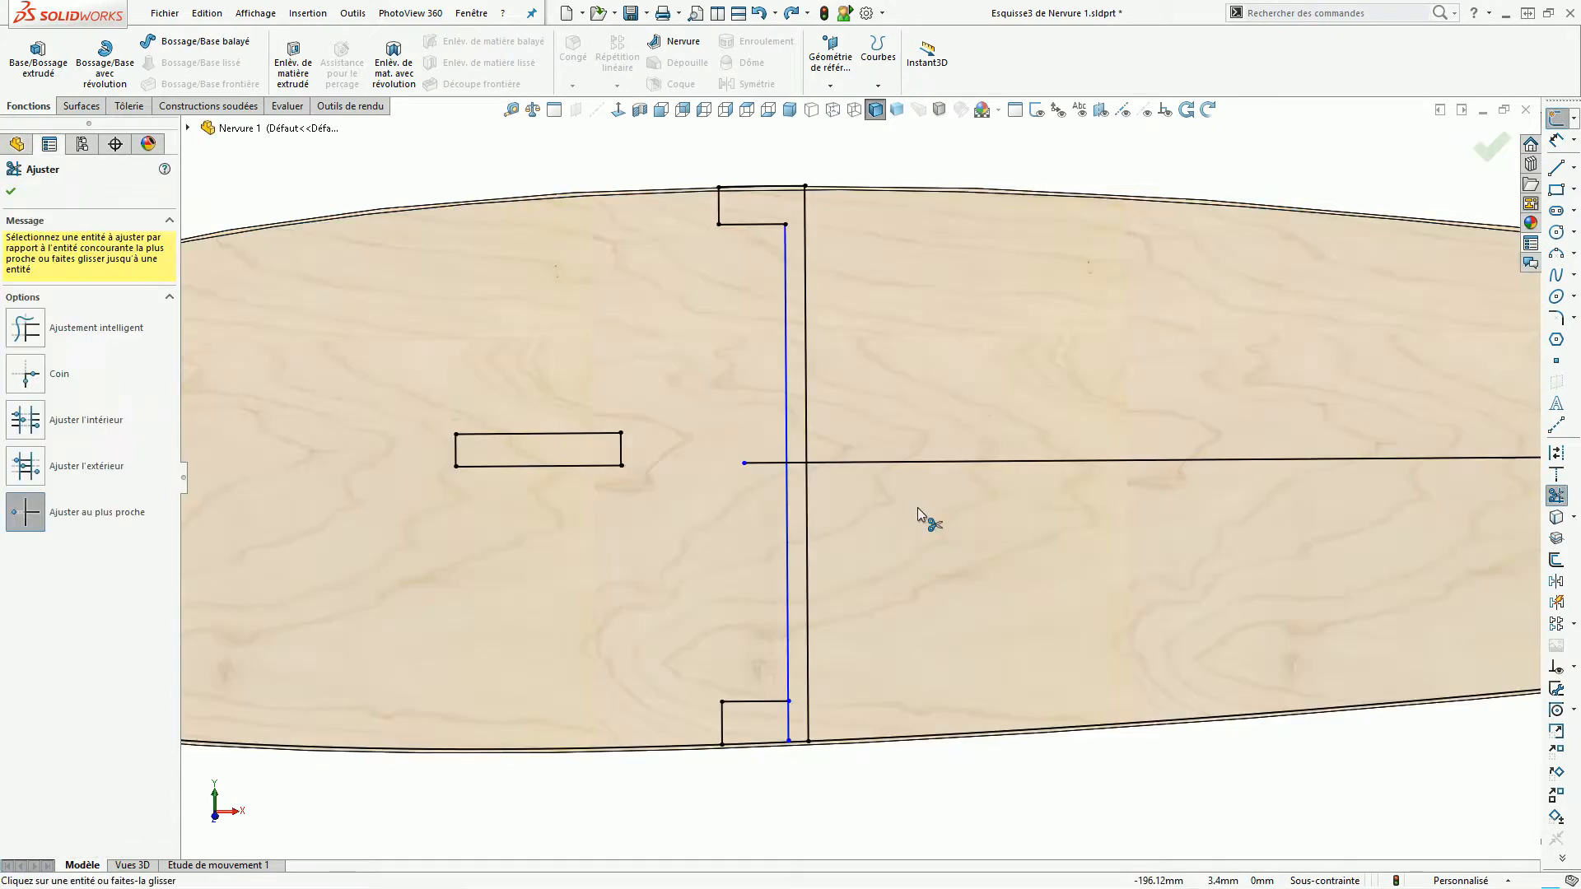
{"action": "left_click", "coordinate": [905, 460]}
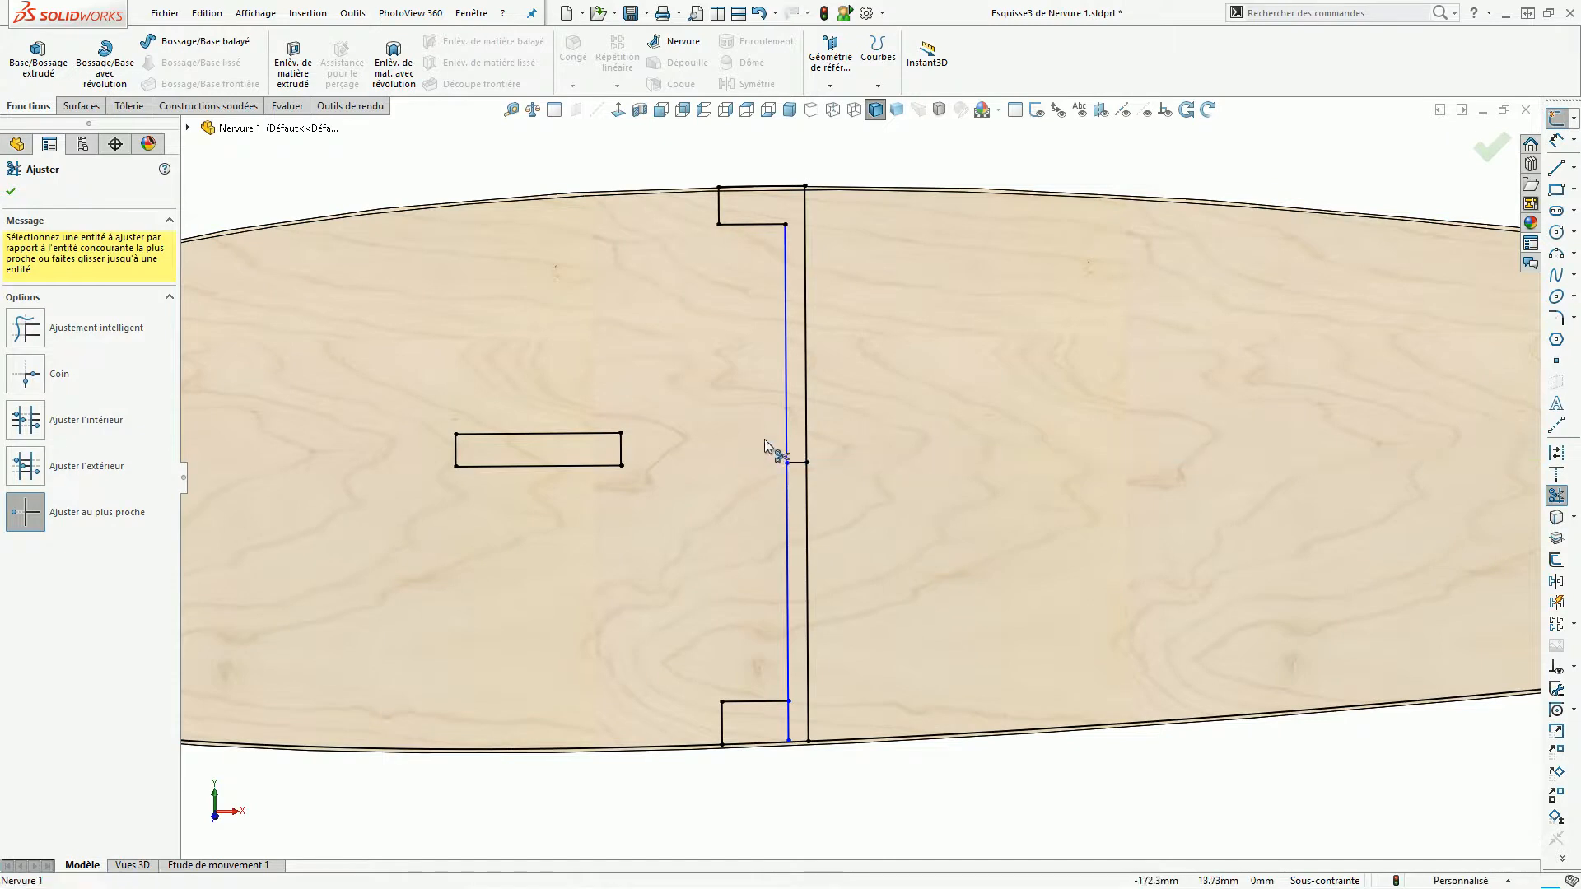
{"action": "left_click", "coordinate": [786, 401]}
{"action": "scroll", "coordinate": [809, 725], "scroll_direction": "down", "scroll_amount": 2}
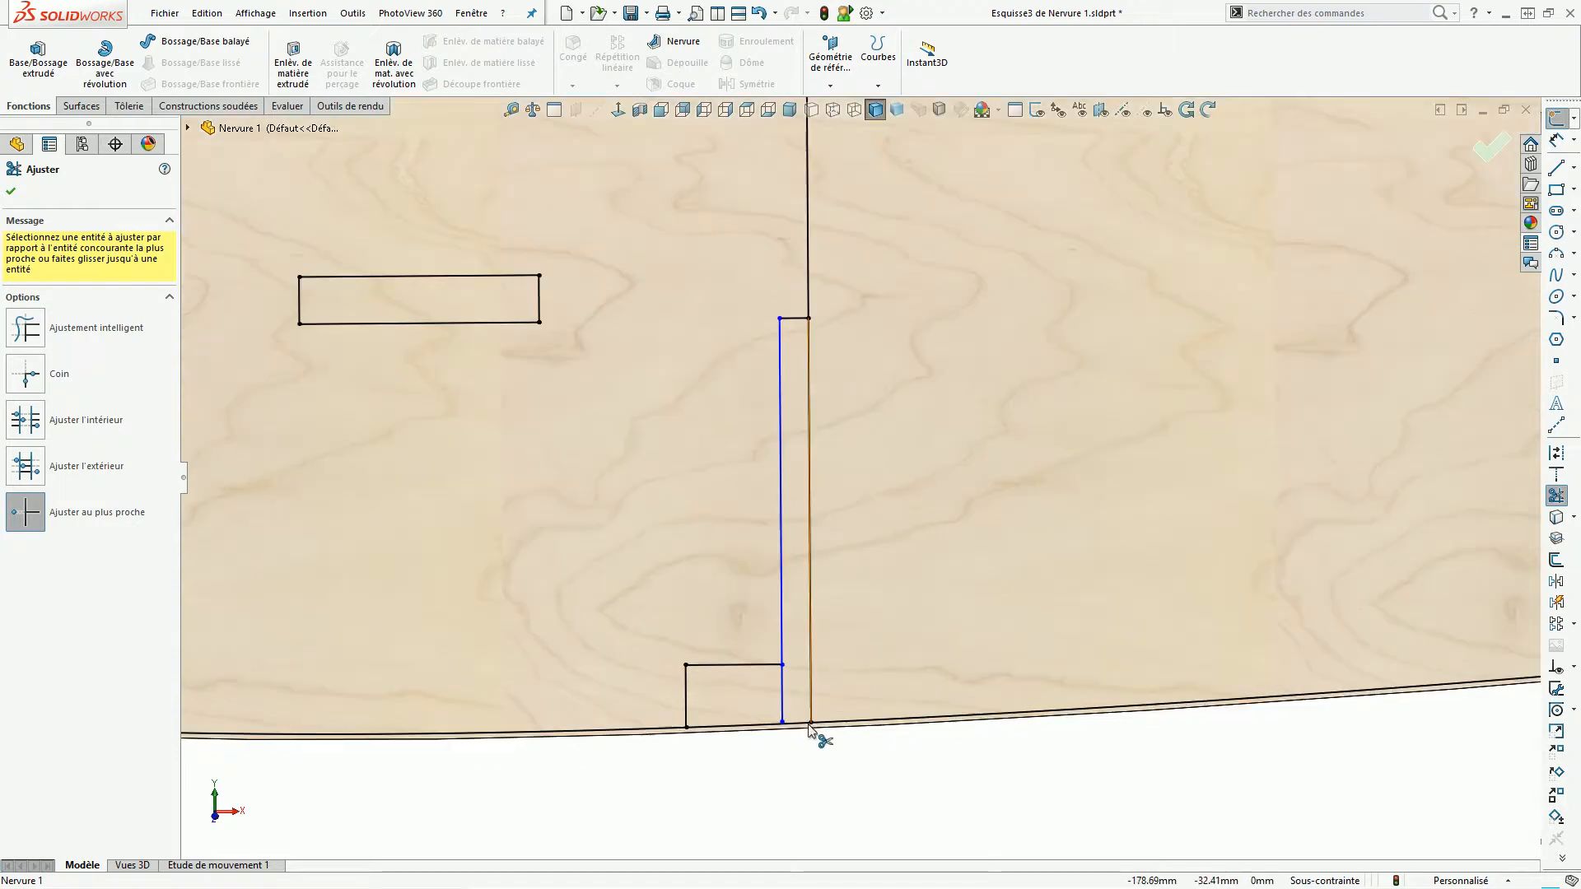
{"action": "left_click", "coordinate": [783, 700]}
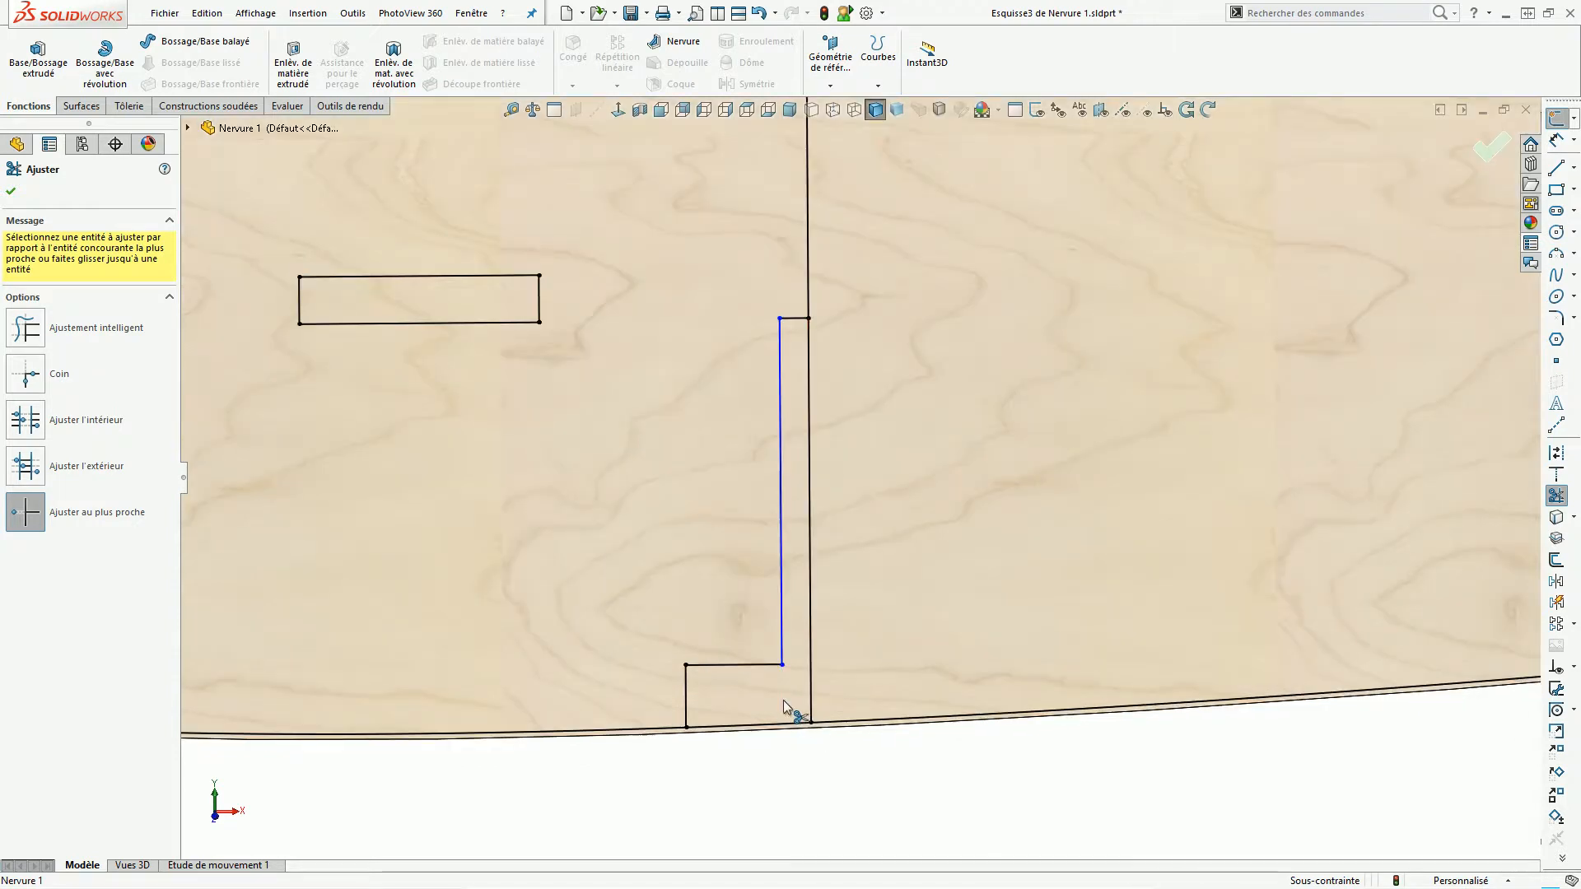
Extend the upper notch's open horizontal line to the long vertical, and trim that vertical between the notch and the lower slot.
{"action": "scroll", "coordinate": [826, 774], "scroll_direction": "up", "scroll_amount": 3}
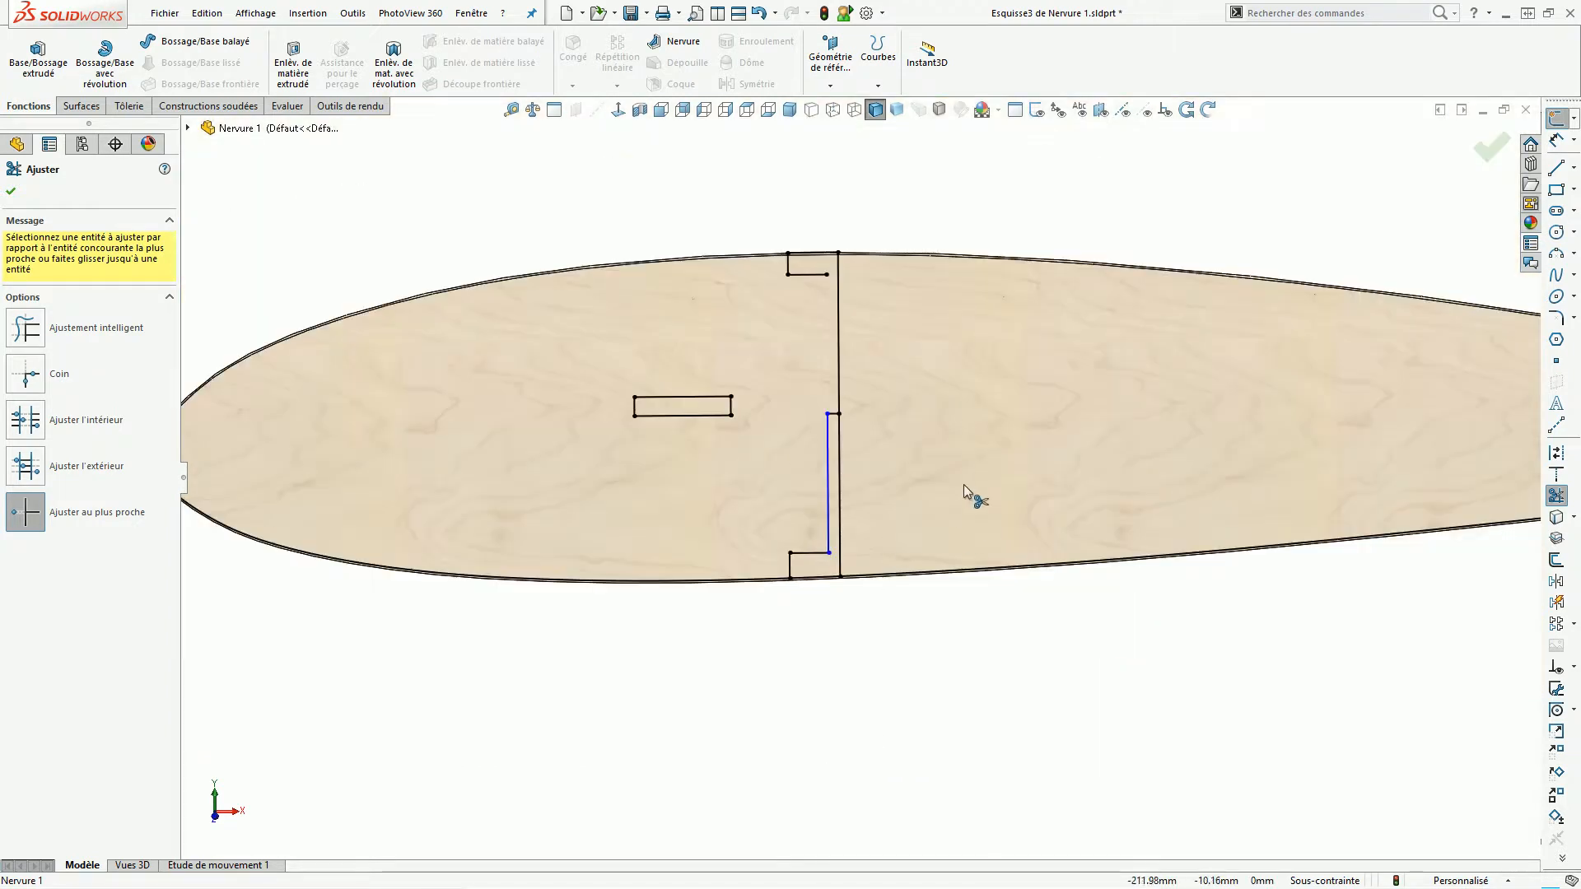
{"action": "scroll", "coordinate": [891, 213], "scroll_direction": "down", "scroll_amount": 3}
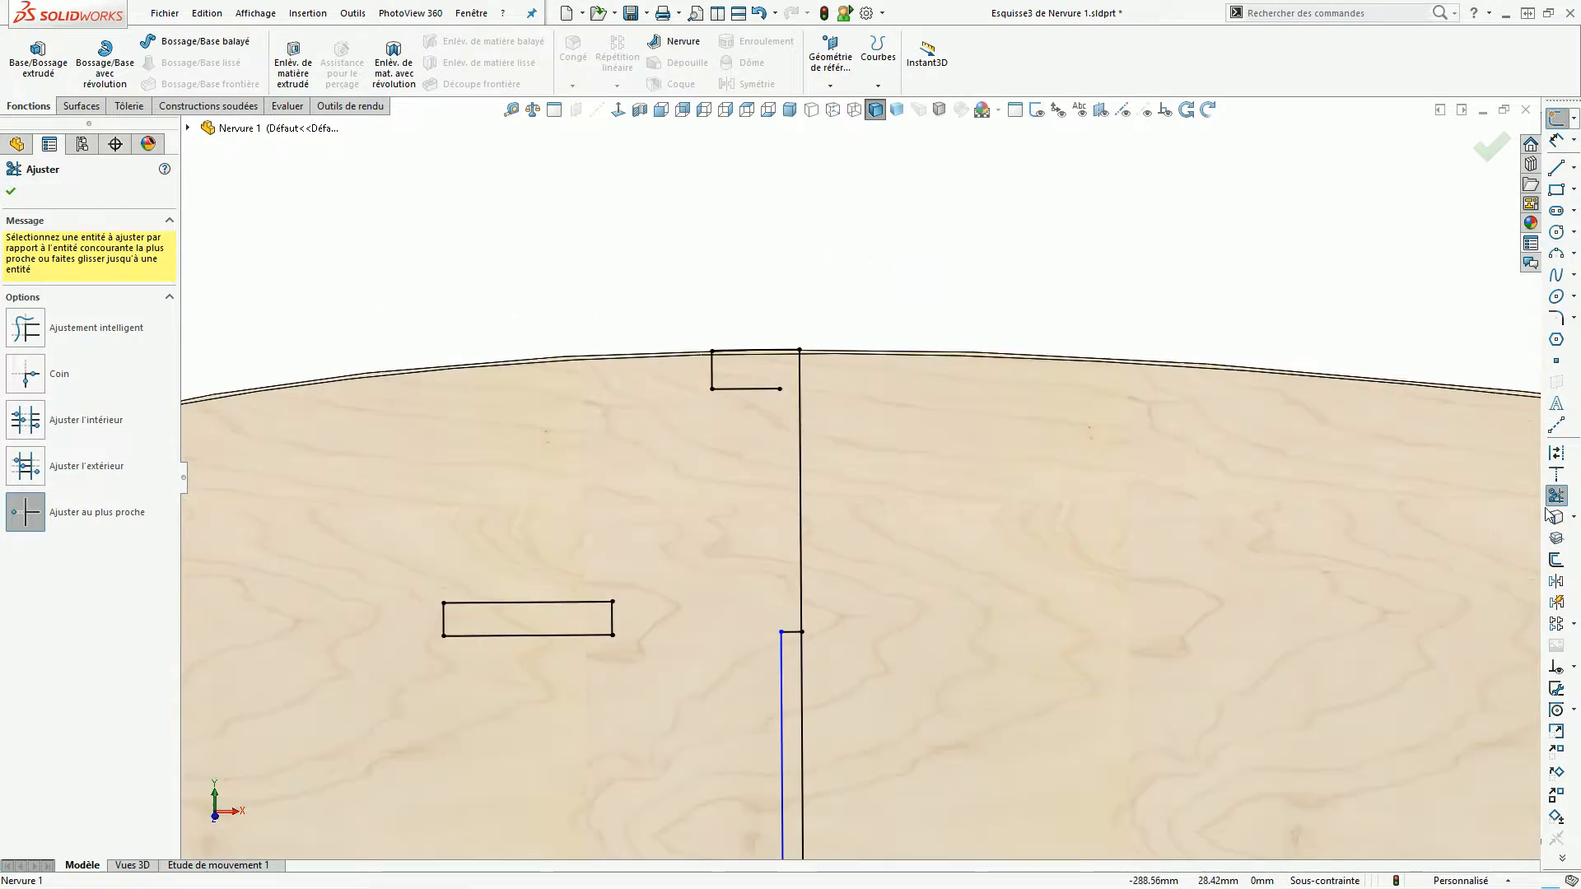
{"action": "left_click", "coordinate": [1556, 475]}
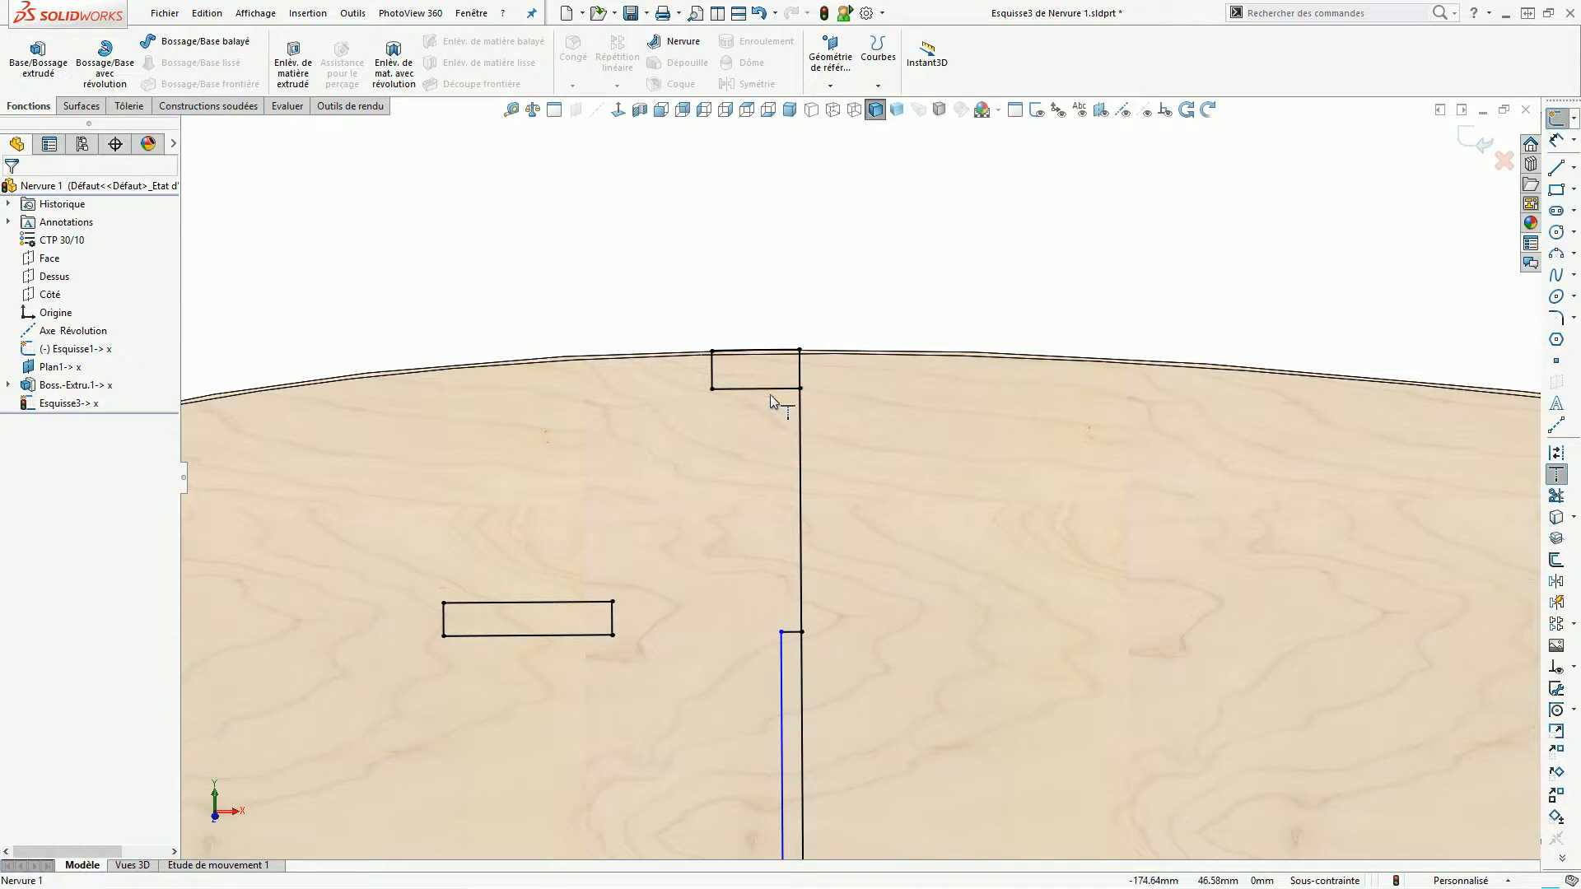
{"action": "left_click", "coordinate": [1556, 494]}
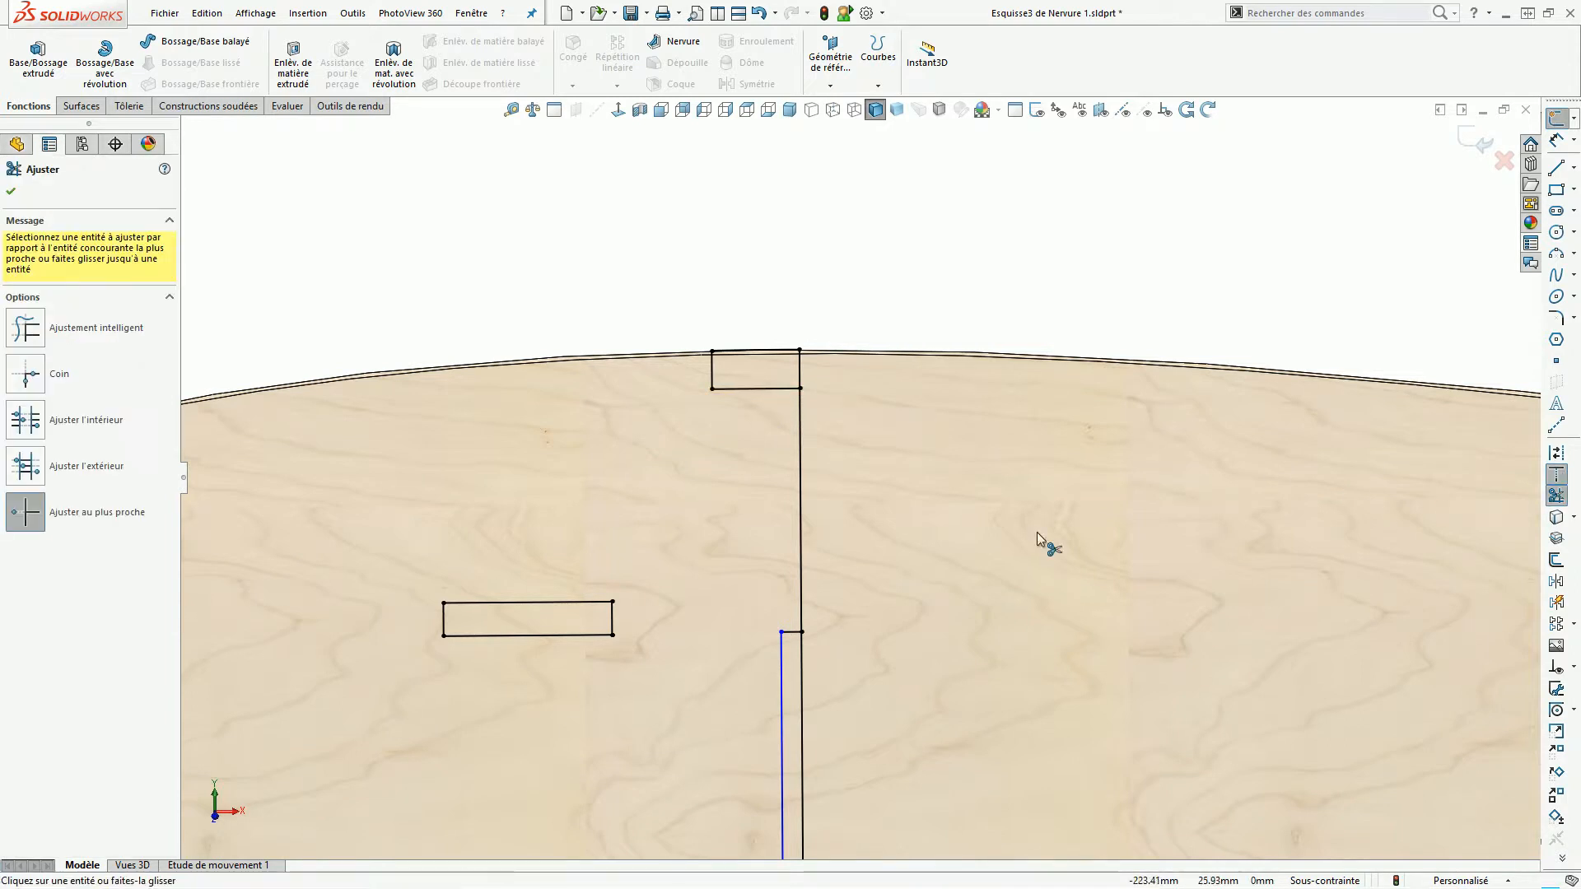
{"action": "left_click", "coordinate": [802, 521]}
{"action": "scroll", "coordinate": [900, 663], "scroll_direction": "up", "scroll_amount": 4}
{"action": "scroll", "coordinate": [910, 646], "scroll_direction": "up", "scroll_amount": 3}
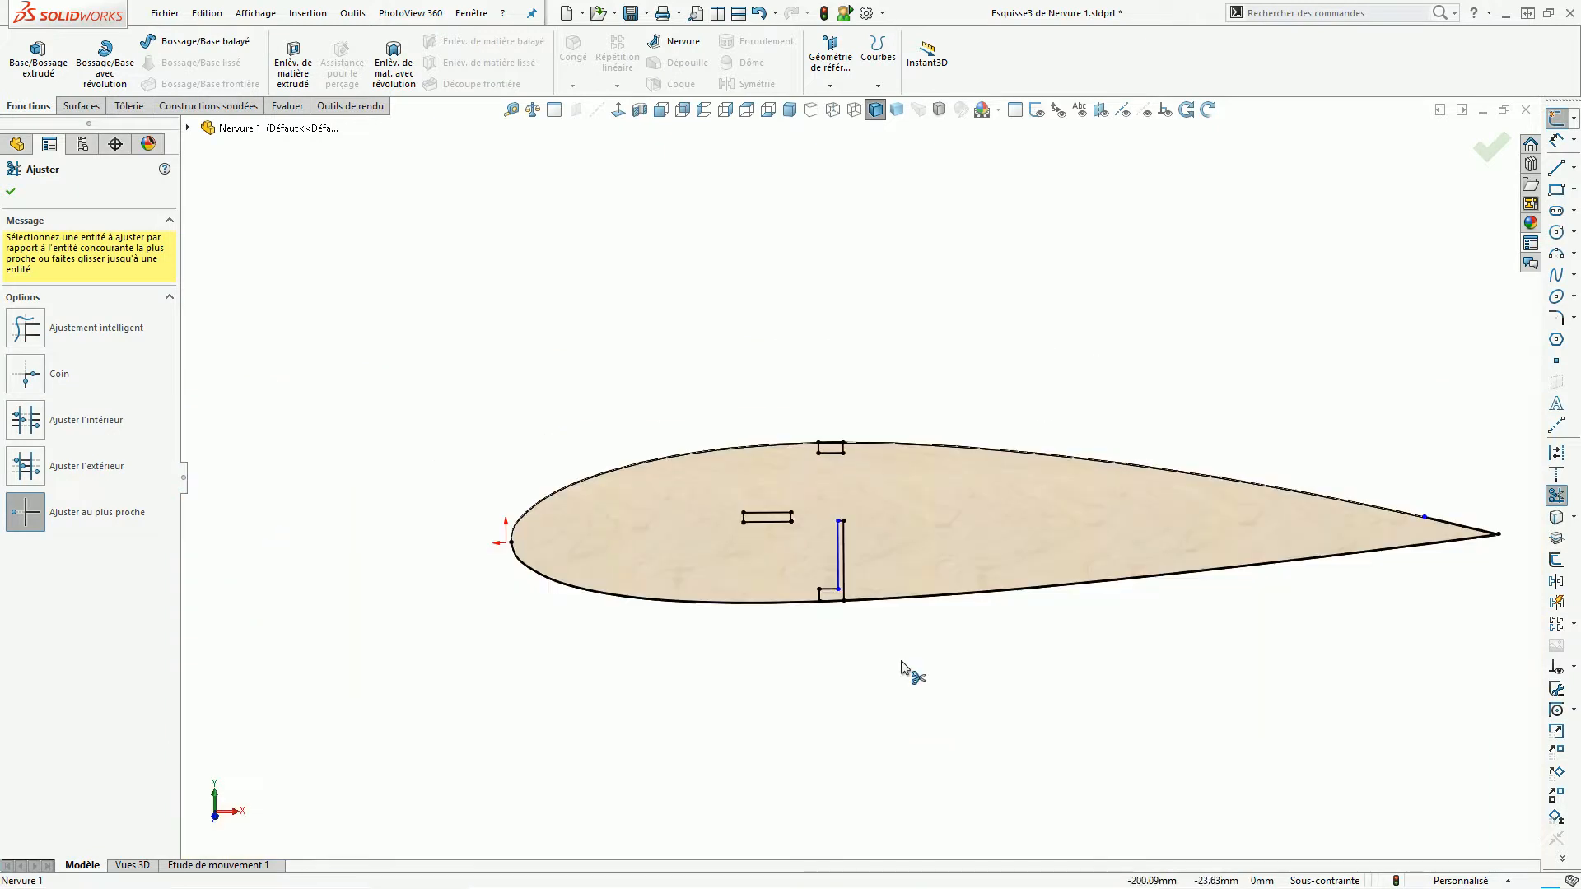
Trim away the leftover airfoil profile curves in the sketch and delete the remaining profile segments at the trailing edge.
{"action": "scroll", "coordinate": [922, 576], "scroll_direction": "down", "scroll_amount": 3}
{"action": "mouse_move", "coordinate": [900, 554]}
{"action": "middle_mouse_down"}
{"action": "mouse_move", "coordinate": [901, 654]}
{"action": "mouse_move", "coordinate": [891, 577]}
{"action": "middle_mouse_up"}
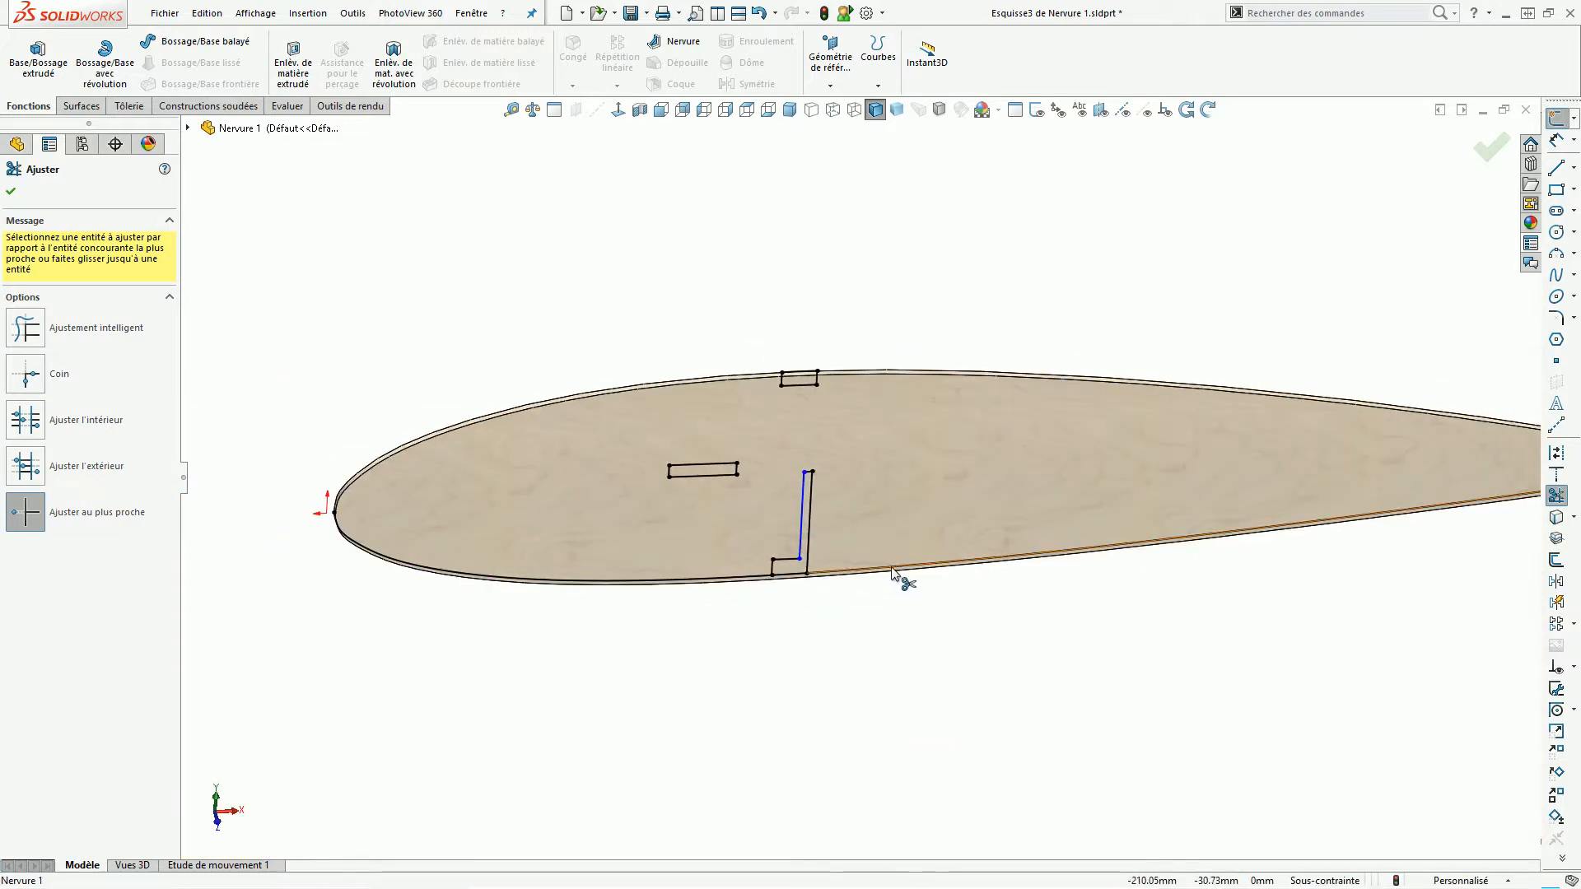
{"action": "left_click", "coordinate": [691, 581]}
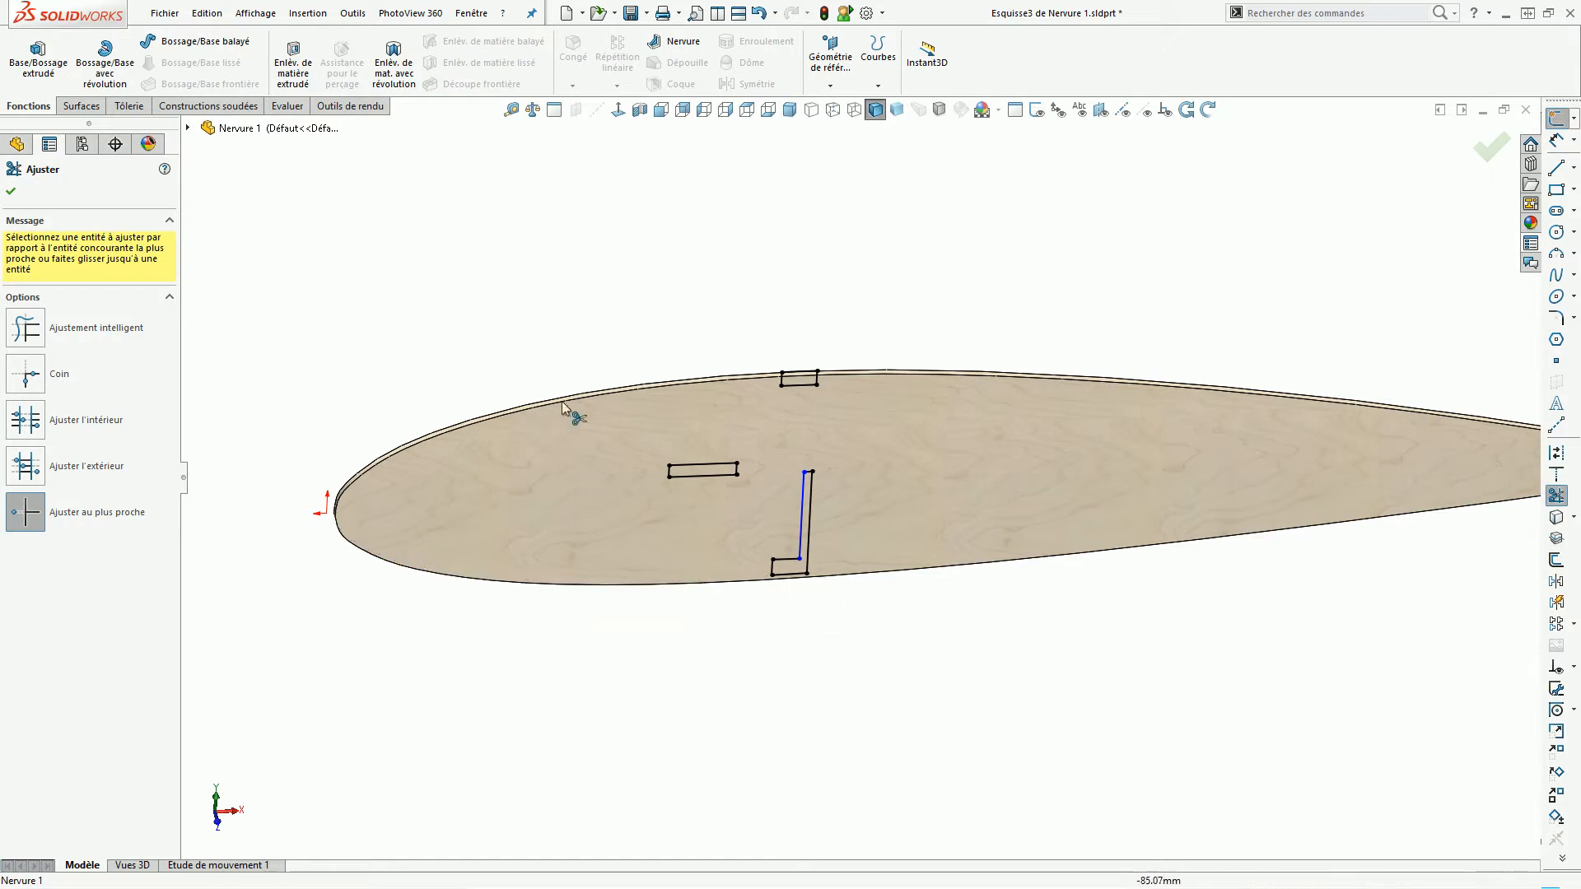
{"action": "scroll", "coordinate": [702, 431], "scroll_direction": "up", "scroll_amount": 3}
{"action": "key", "text": "Escape"}
{"action": "left_click_drag", "start_coordinate": [1233, 427], "coordinate": [1432, 567]}
{"action": "key", "text": "Delete"}
{"action": "scroll", "coordinate": [854, 484], "scroll_direction": "down", "scroll_amount": 4}
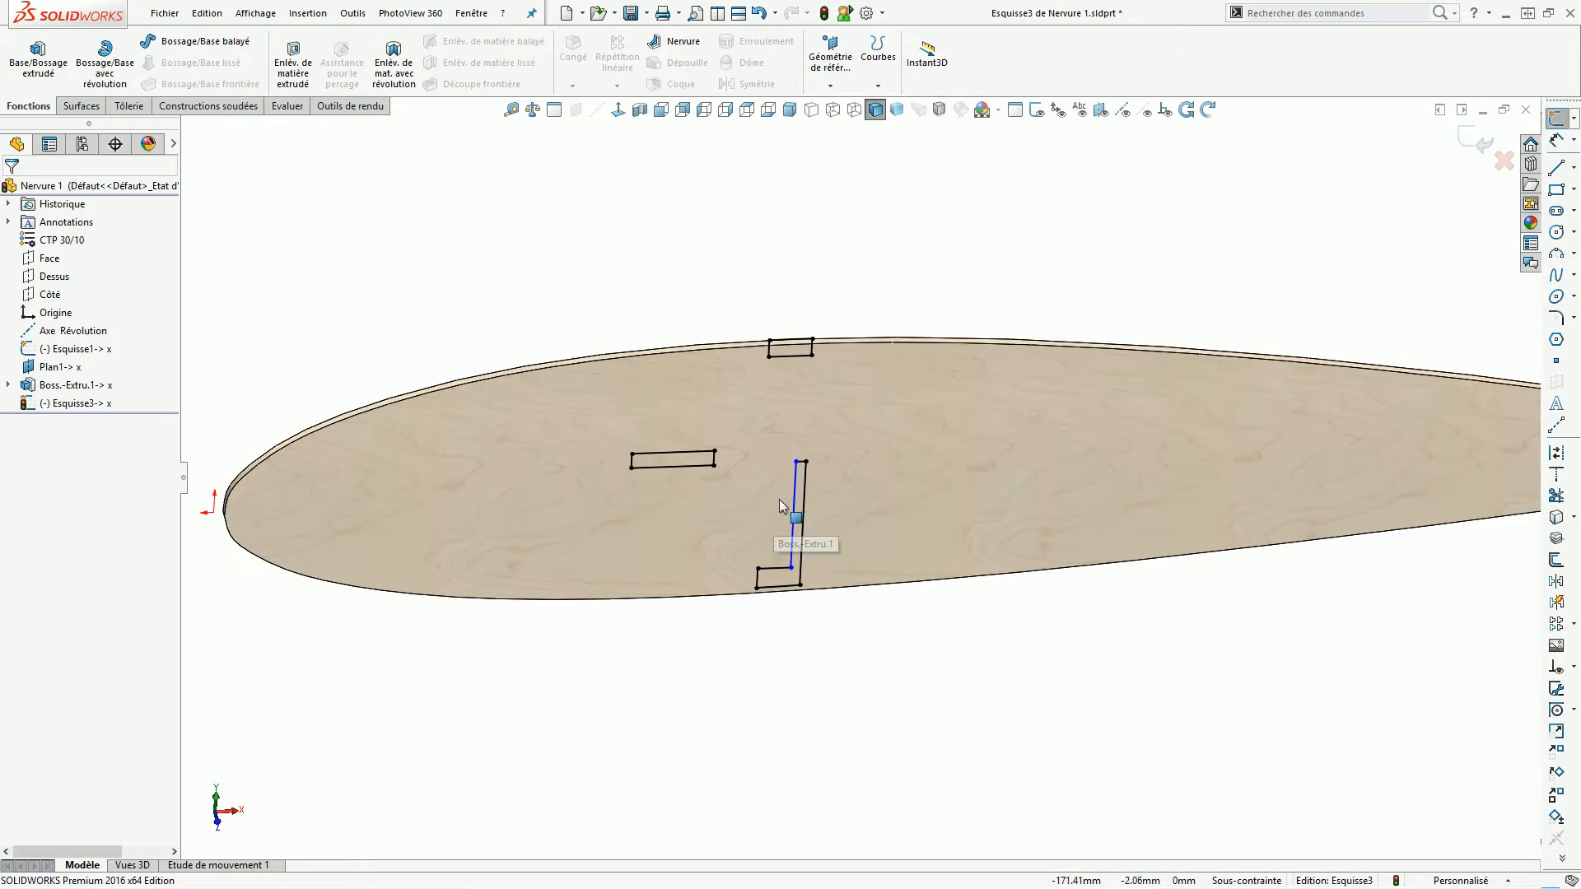
Apply a Fixed relation to the lower slot's inner vertical line.
{"action": "left_click", "coordinate": [795, 494]}
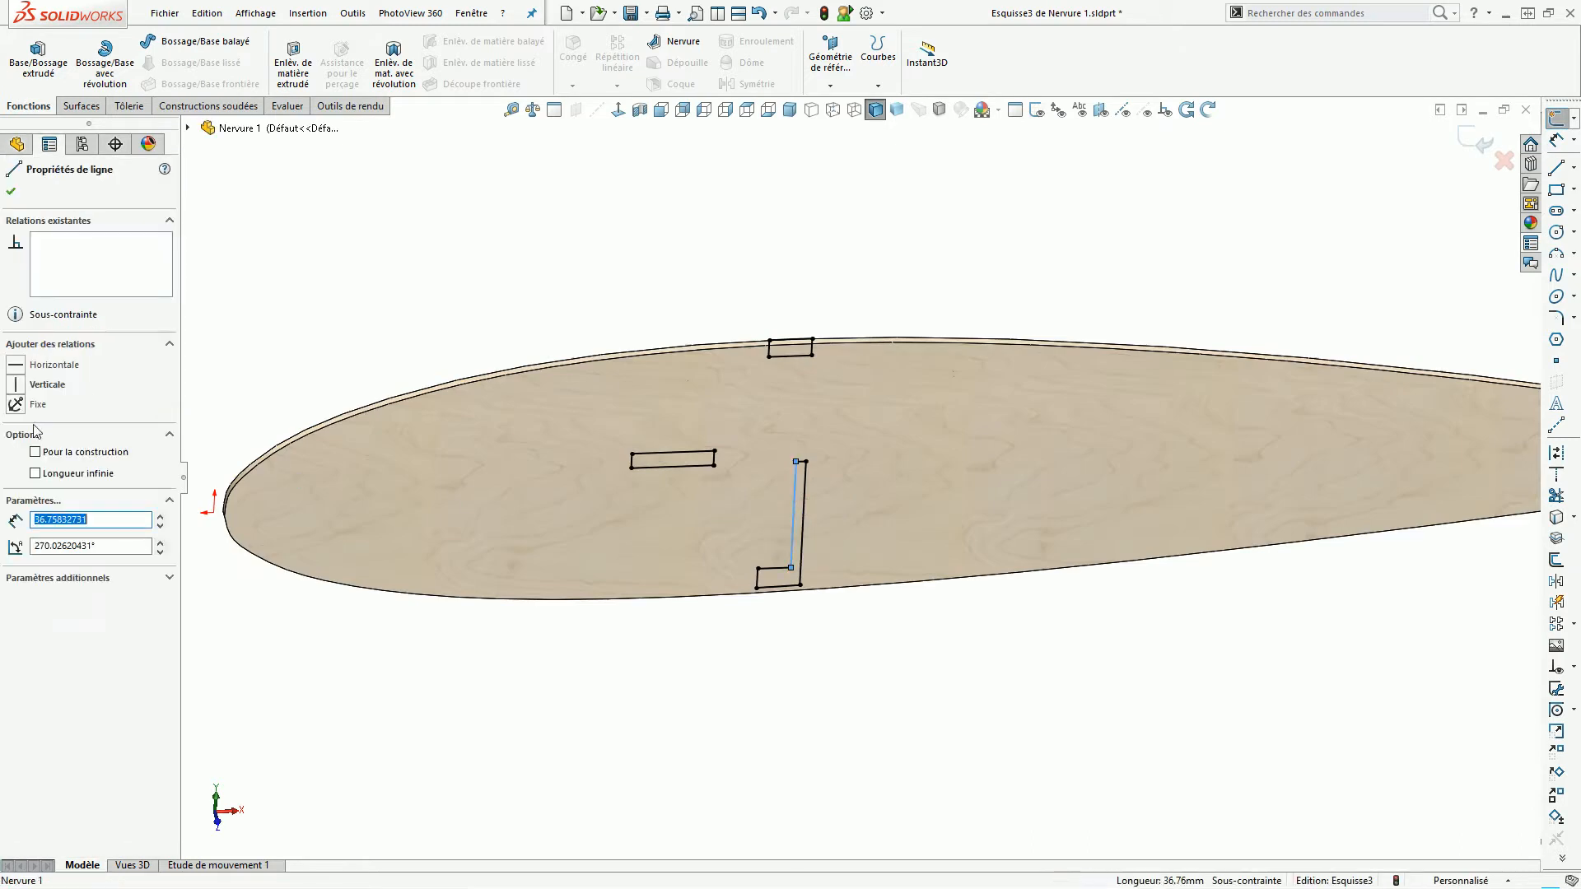
{"action": "left_click", "coordinate": [16, 403]}
{"action": "left_click", "coordinate": [442, 337]}
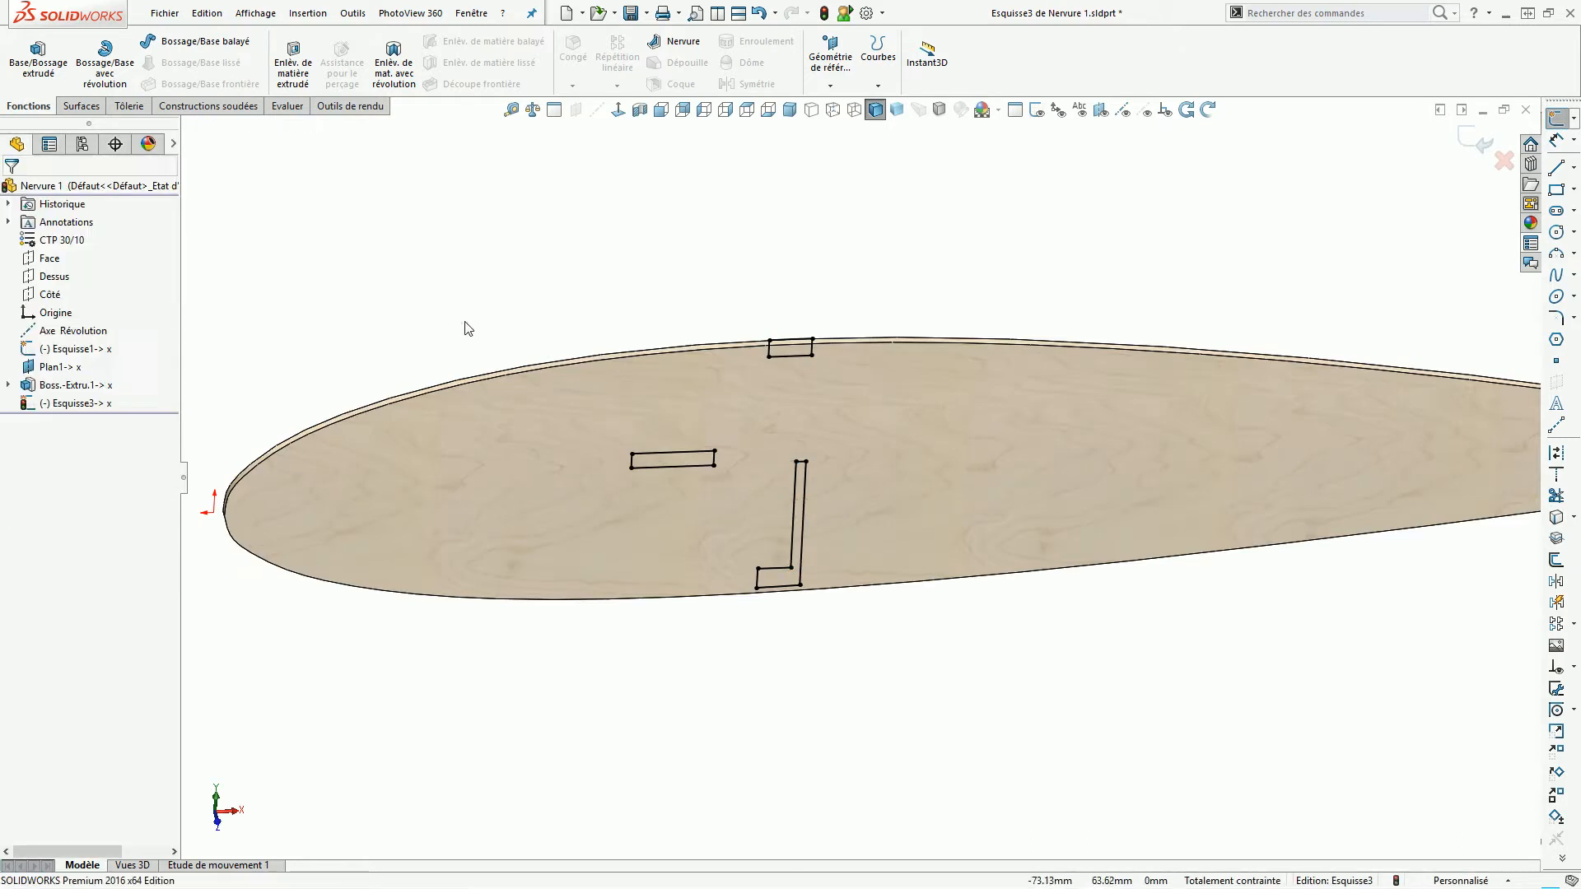
{"action": "scroll", "coordinate": [646, 352], "scroll_direction": "up", "scroll_amount": 5}
{"action": "scroll", "coordinate": [798, 426], "scroll_direction": "down", "scroll_amount": 6}
{"action": "left_click", "coordinate": [307, 65]}
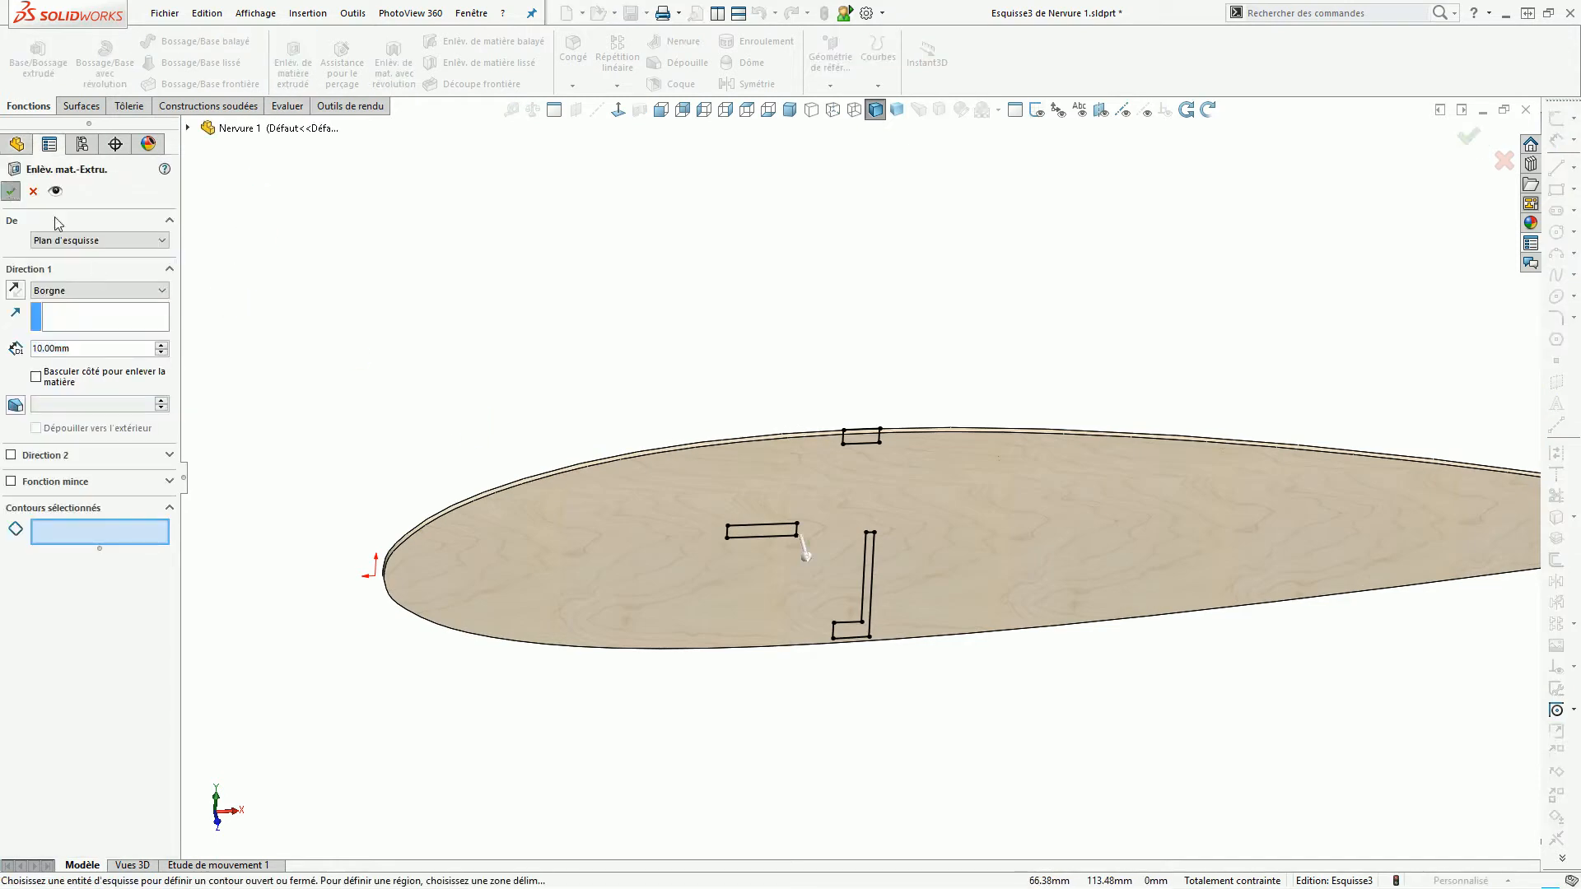
{"action": "left_click", "coordinate": [892, 471]}
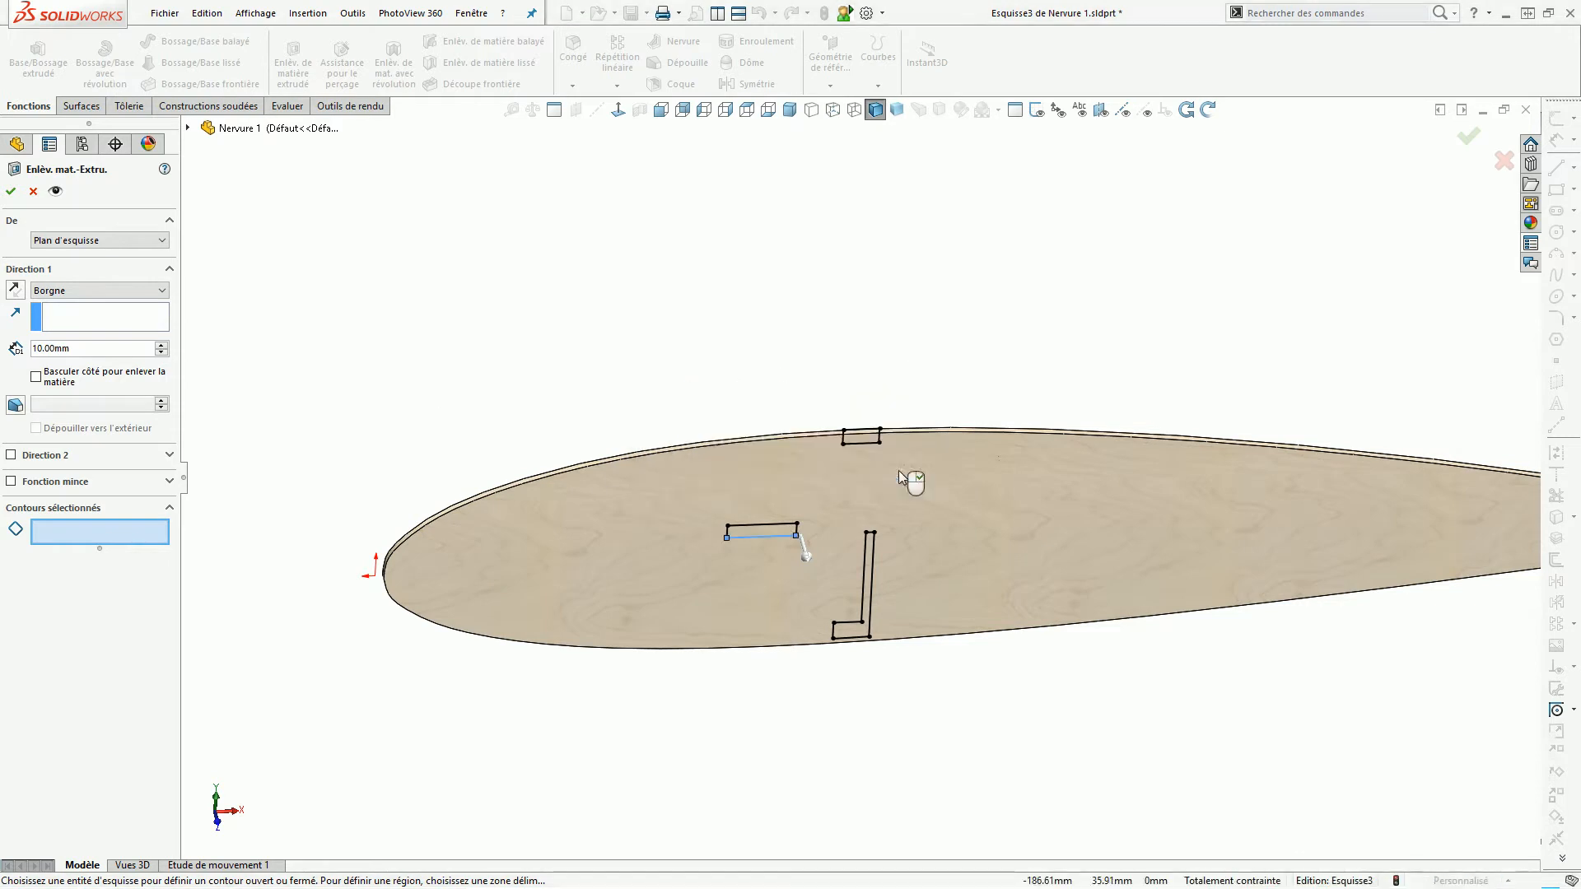
{"action": "scroll", "coordinate": [773, 555], "scroll_direction": "down", "scroll_amount": 12}
{"action": "scroll", "coordinate": [804, 486], "scroll_direction": "up", "scroll_amount": 3}
{"action": "key", "text": "Escape"}
Inspect the small rectangle's lower corner nearest the leading edge for gaps between its lines.
{"action": "scroll", "coordinate": [502, 462], "scroll_direction": "down", "scroll_amount": 6}
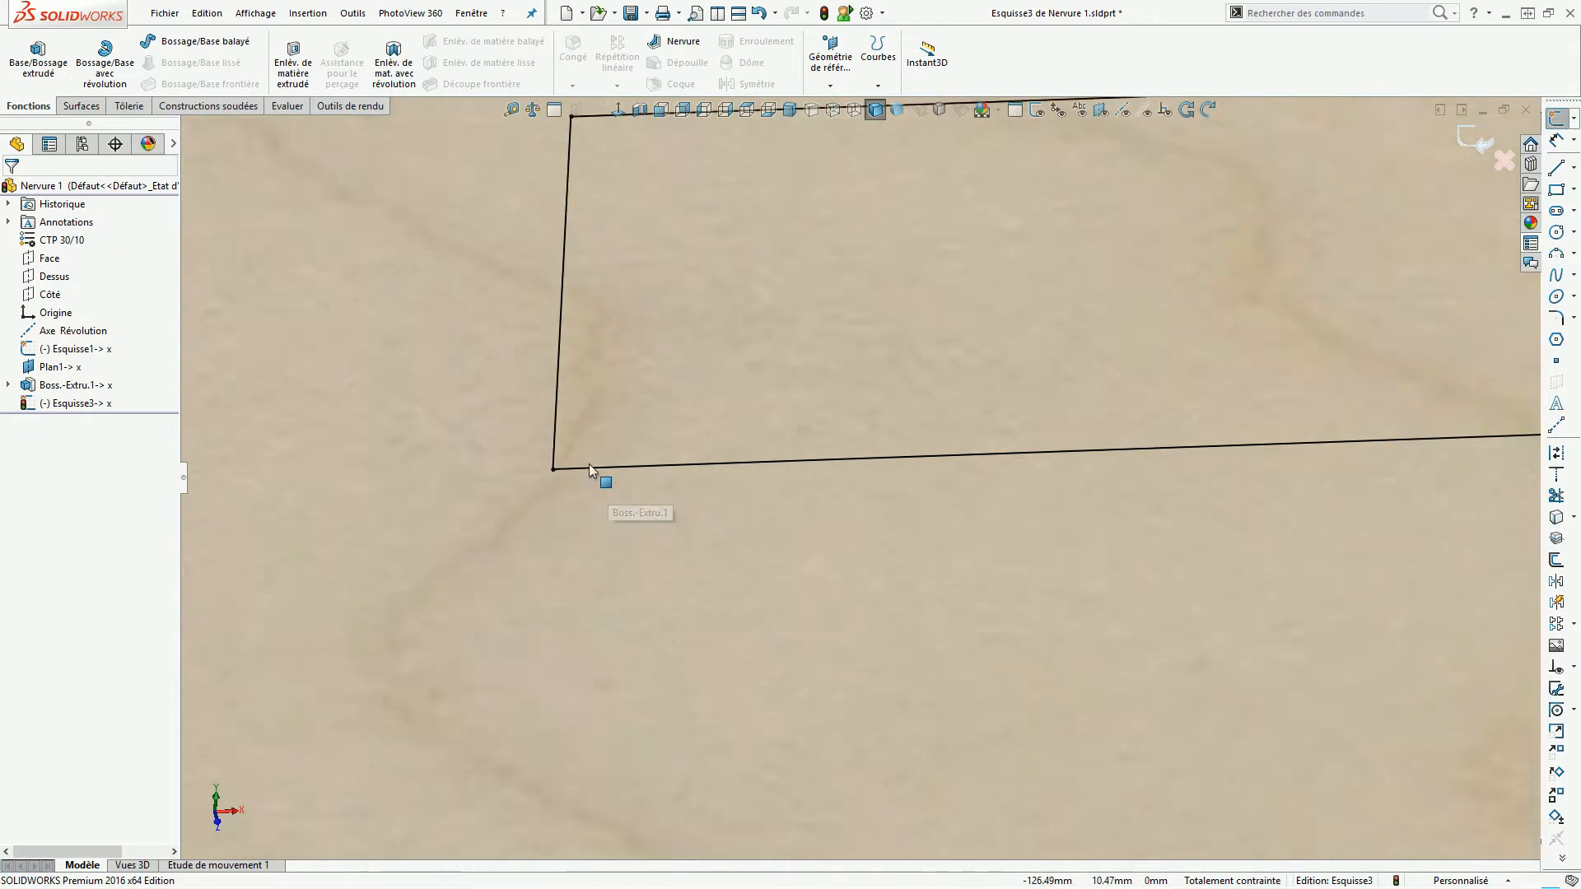
{"action": "scroll", "coordinate": [632, 487], "scroll_direction": "down", "scroll_amount": 3}
{"action": "scroll", "coordinate": [635, 484], "scroll_direction": "up", "scroll_amount": 3}
{"action": "scroll", "coordinate": [642, 488], "scroll_direction": "down", "scroll_amount": 3}
{"action": "scroll", "coordinate": [741, 486], "scroll_direction": "up", "scroll_amount": 3}
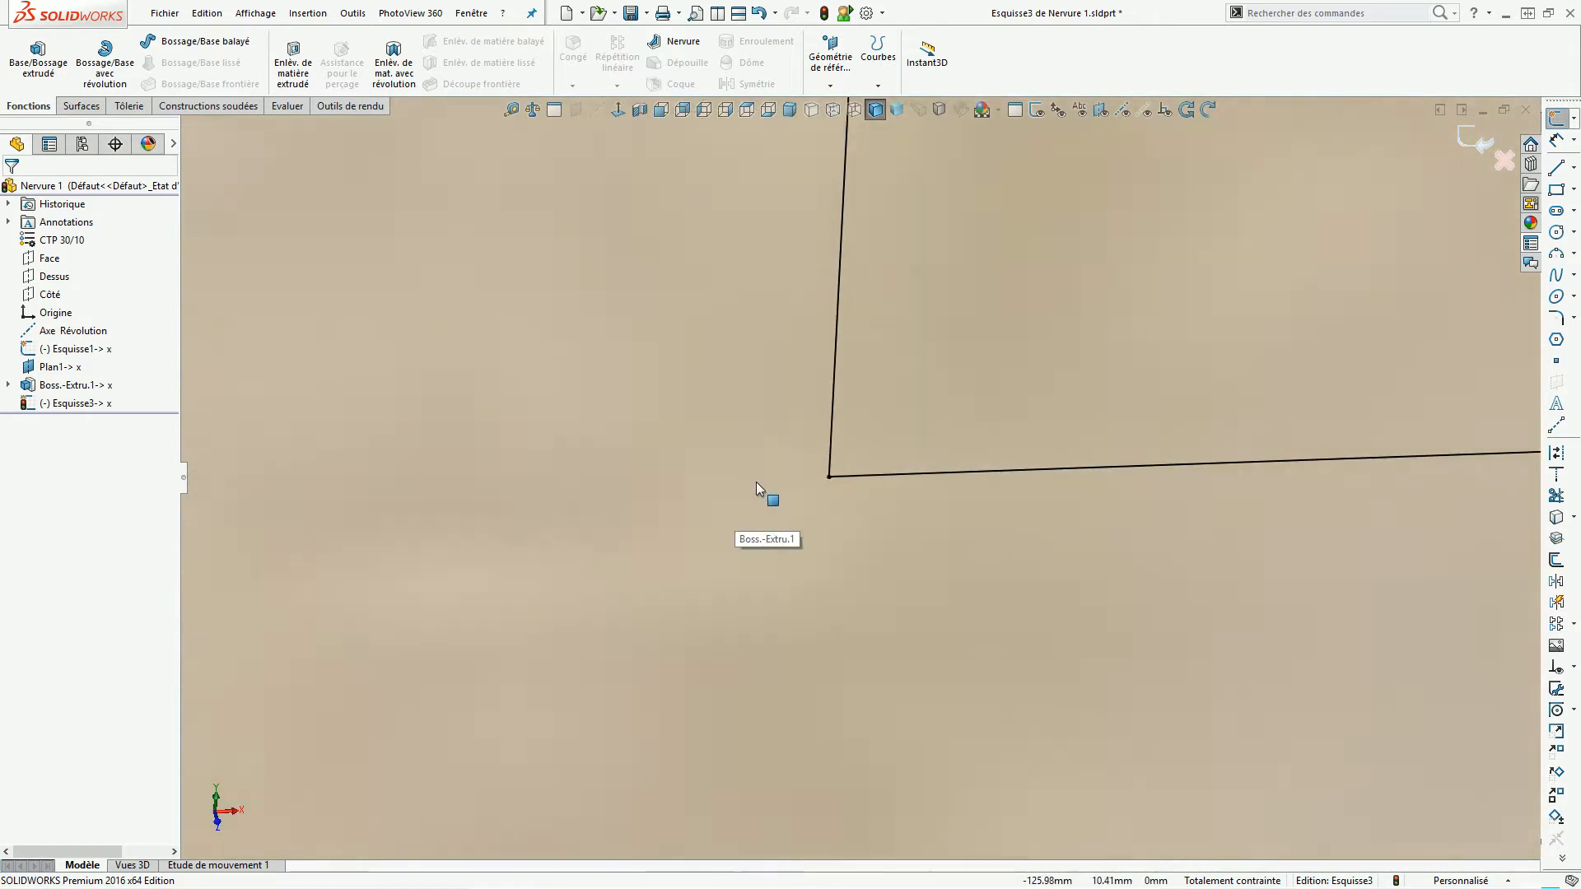
{"action": "scroll", "coordinate": [765, 481], "scroll_direction": "up", "scroll_amount": 10}
{"action": "scroll", "coordinate": [914, 499], "scroll_direction": "down", "scroll_amount": 3}
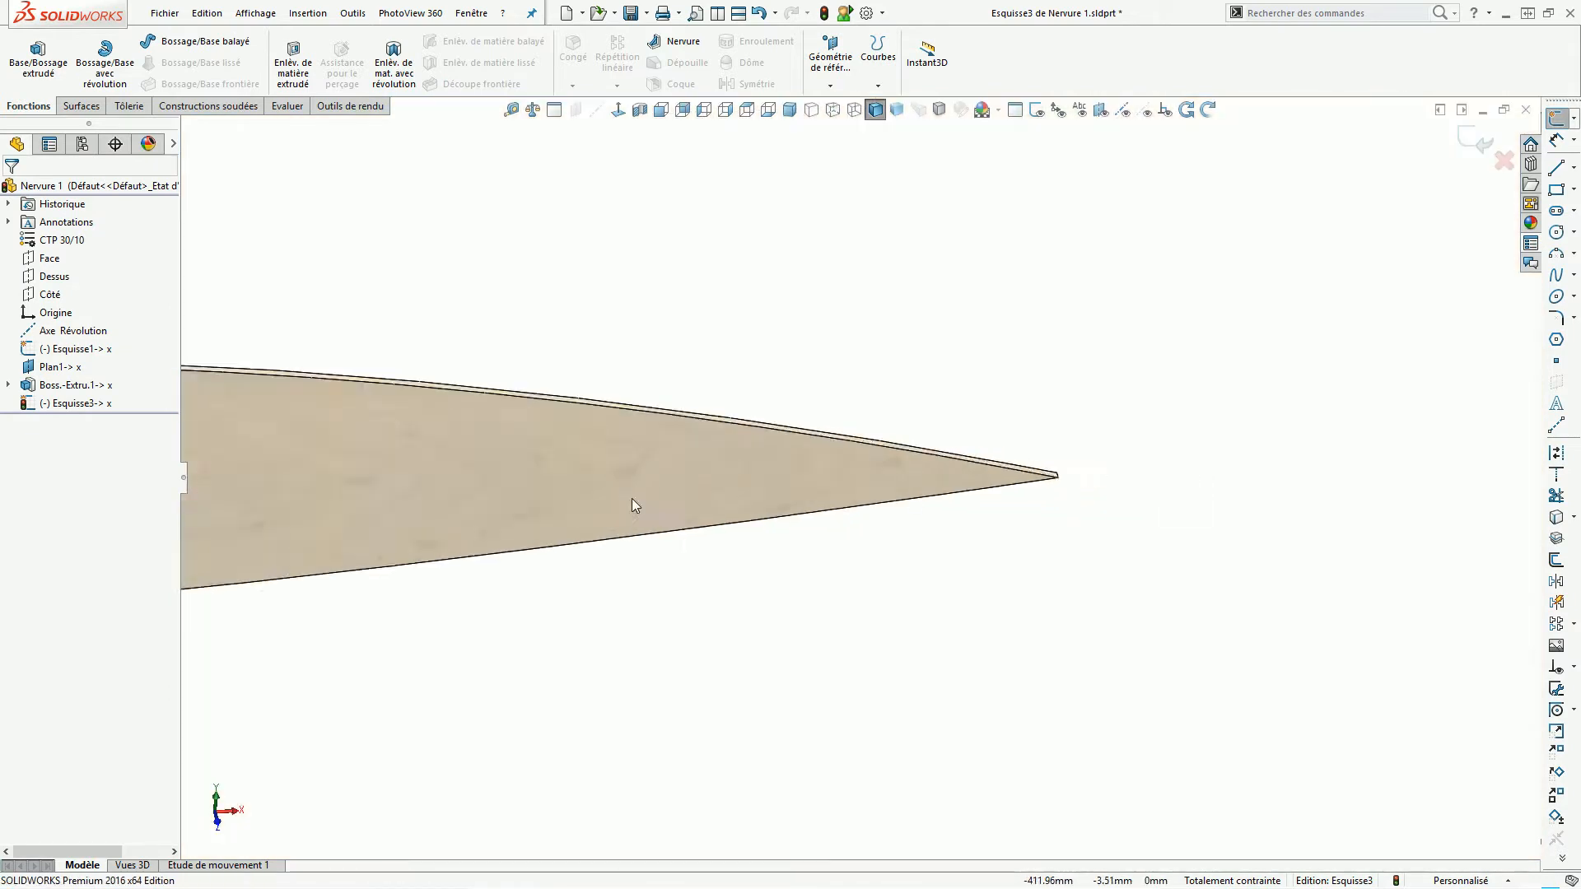
Extend the small rectangle's short edge nearest the trailing edge down to its lower line, closing the corner gap.
{"action": "scroll", "coordinate": [759, 517], "scroll_direction": "up", "scroll_amount": 3}
{"action": "scroll", "coordinate": [728, 492], "scroll_direction": "down", "scroll_amount": 5}
{"action": "scroll", "coordinate": [863, 504], "scroll_direction": "down", "scroll_amount": 3}
{"action": "scroll", "coordinate": [914, 461], "scroll_direction": "down", "scroll_amount": 3}
{"action": "scroll", "coordinate": [837, 471], "scroll_direction": "down", "scroll_amount": 3}
{"action": "scroll", "coordinate": [827, 471], "scroll_direction": "down", "scroll_amount": 3}
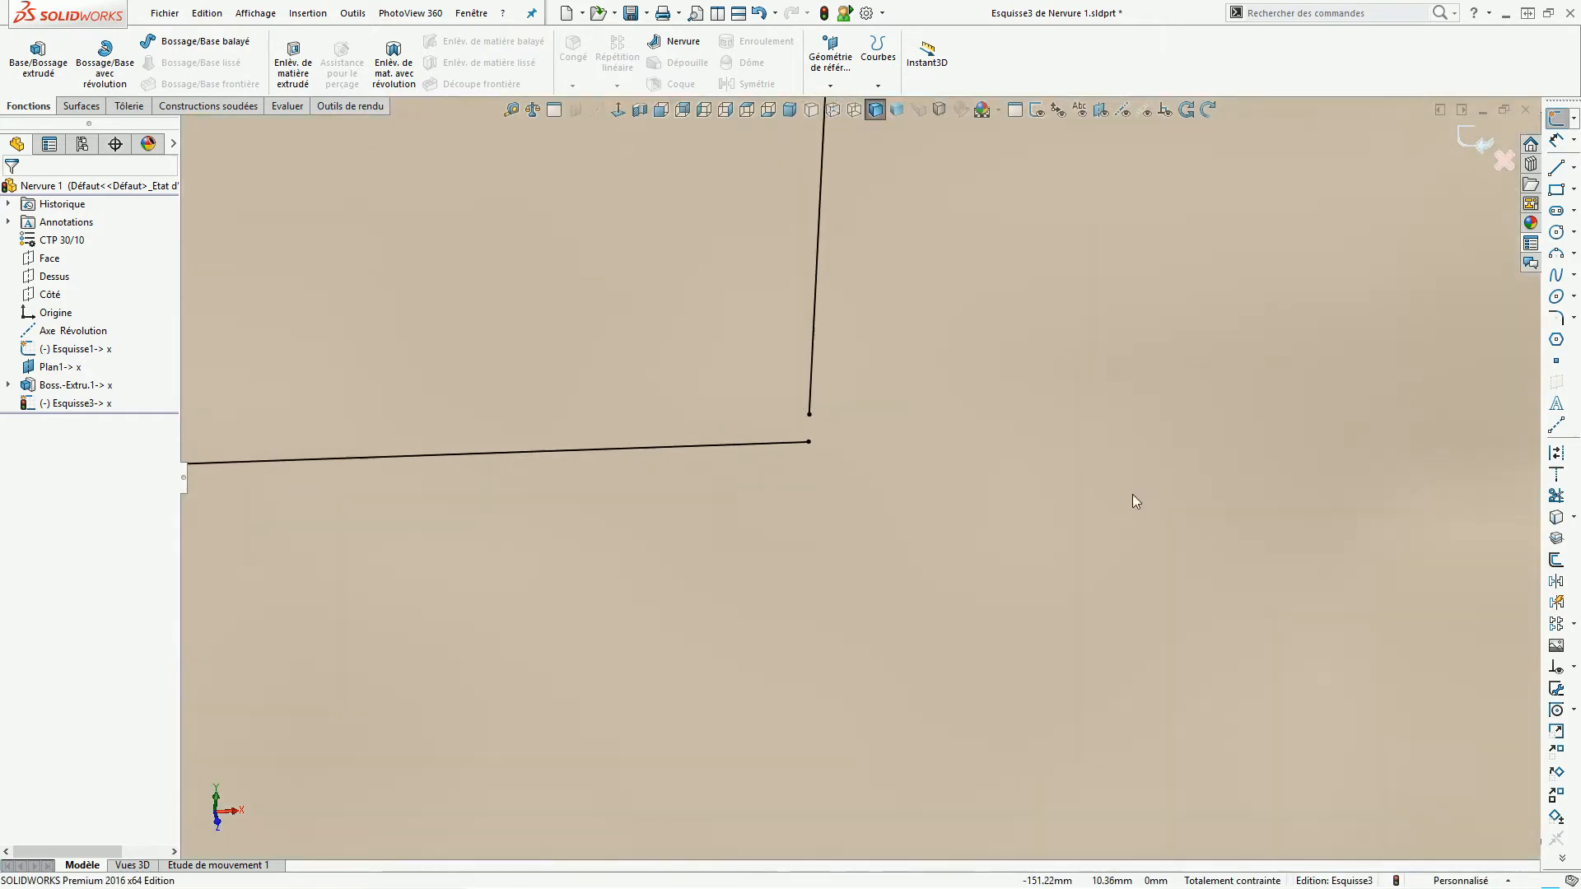
{"action": "left_click", "coordinate": [1556, 476]}
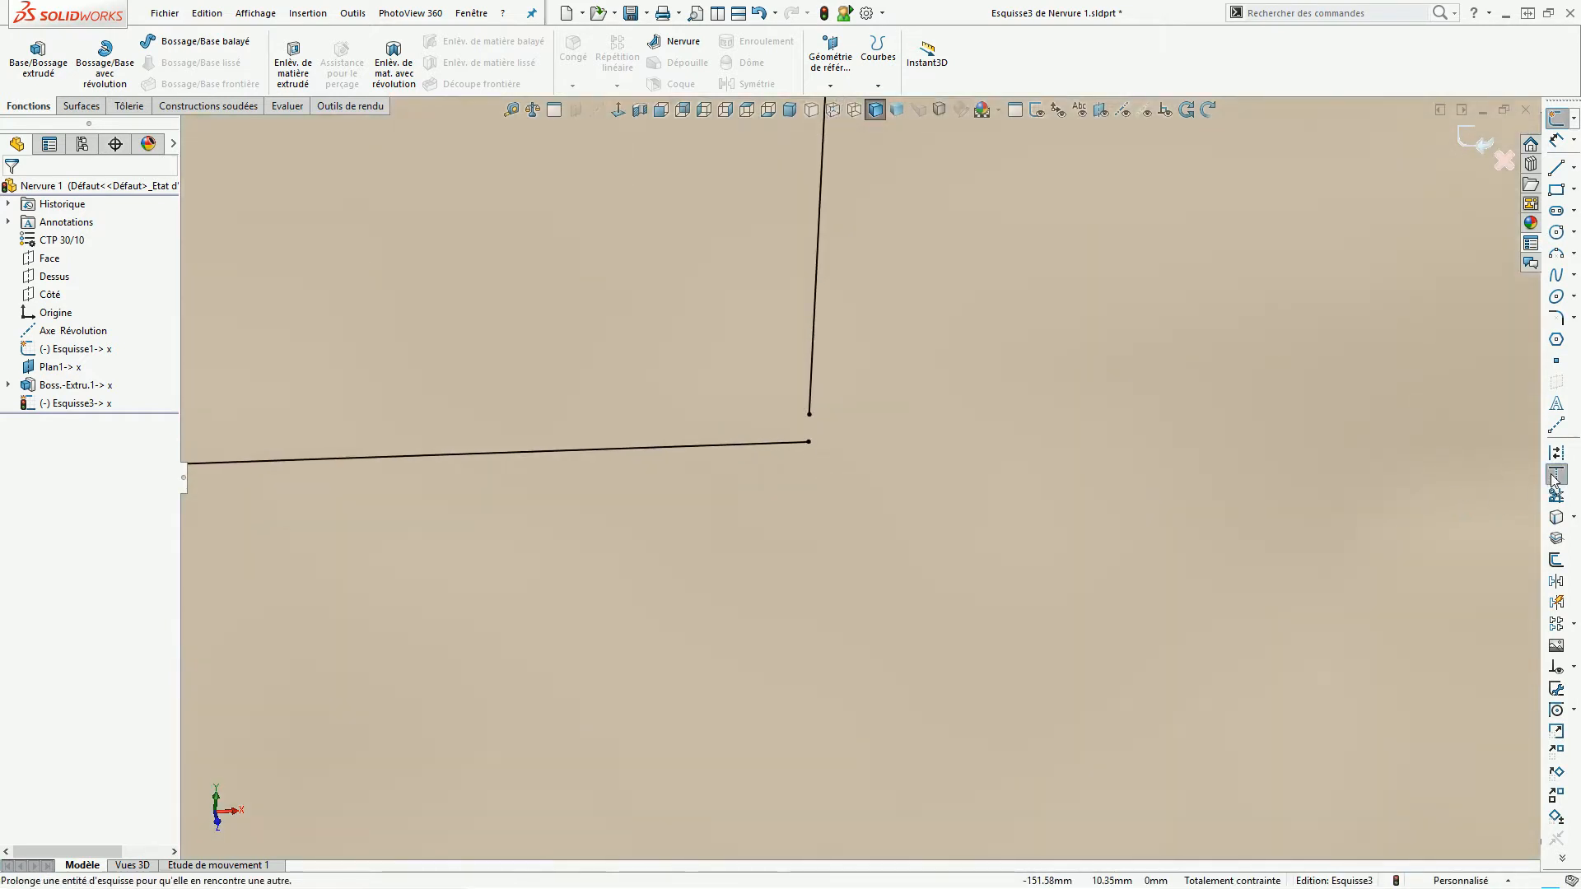
{"action": "left_click", "coordinate": [810, 383]}
{"action": "scroll", "coordinate": [882, 526], "scroll_direction": "up", "scroll_amount": 4}
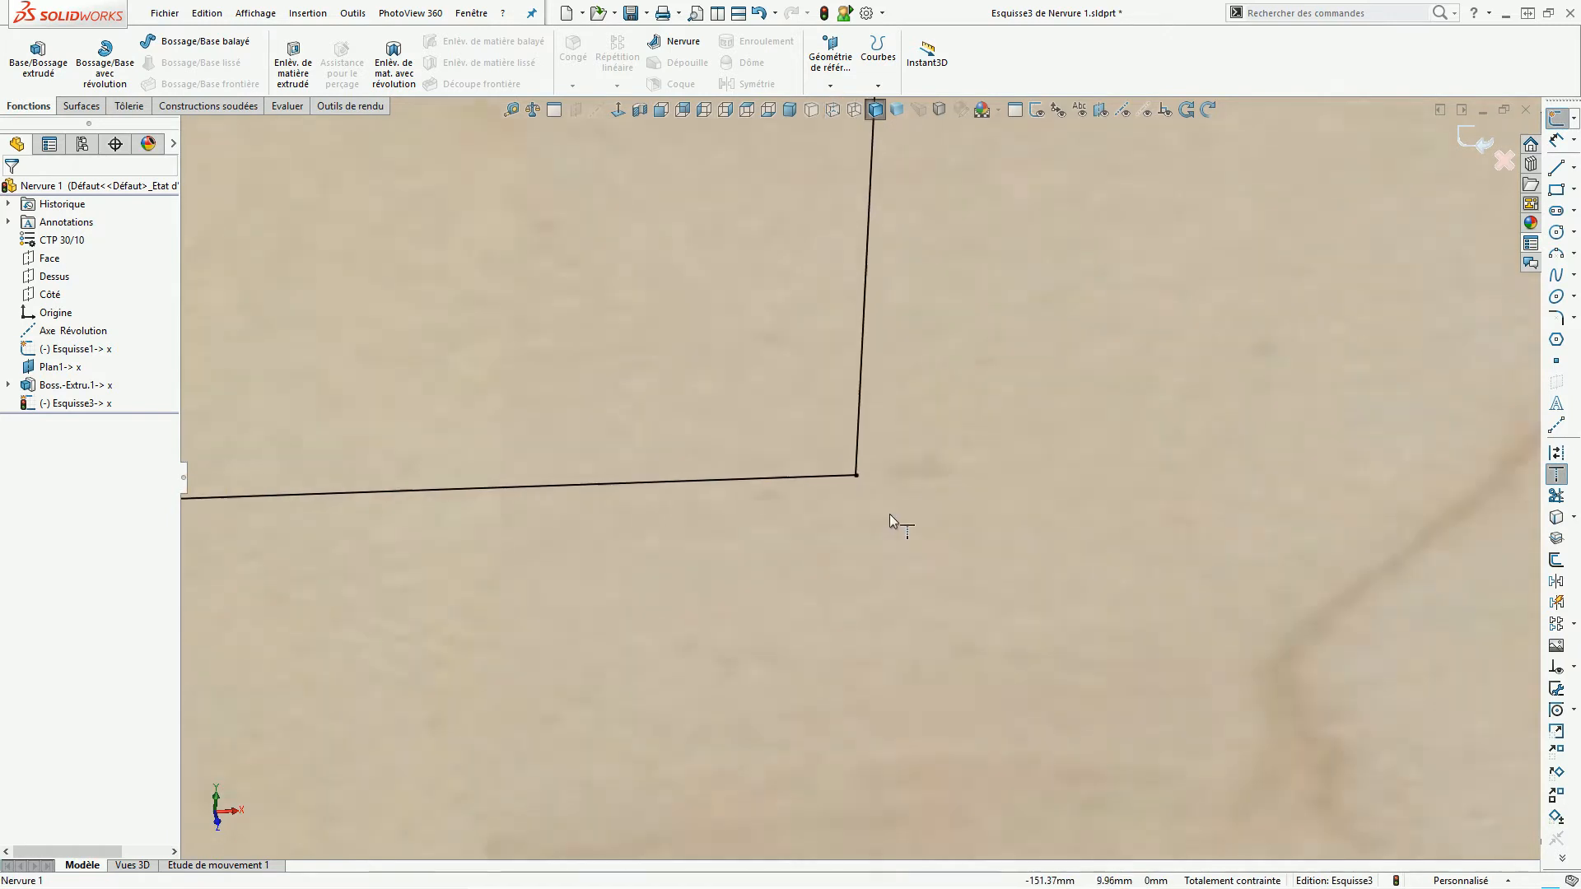
Cut-extrude the sketch's closed contours through the full thickness of the rib.
{"action": "scroll", "coordinate": [889, 506], "scroll_direction": "up", "scroll_amount": 8}
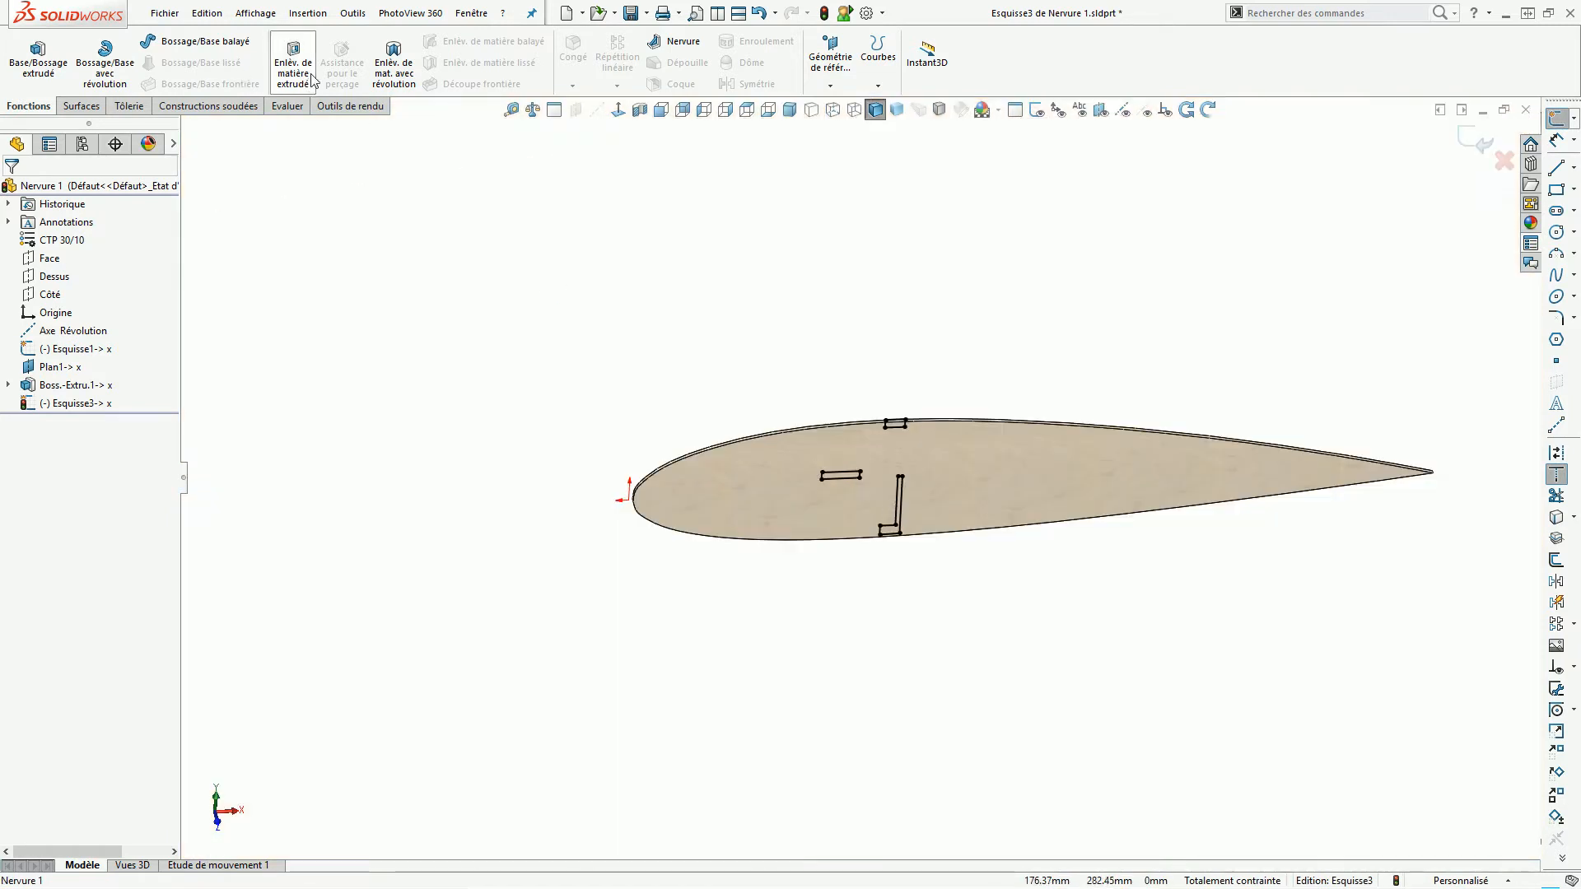
{"action": "left_click", "coordinate": [308, 82]}
{"action": "left_click", "coordinate": [66, 291]}
{"action": "left_click", "coordinate": [66, 310]}
{"action": "left_click", "coordinate": [11, 191]}
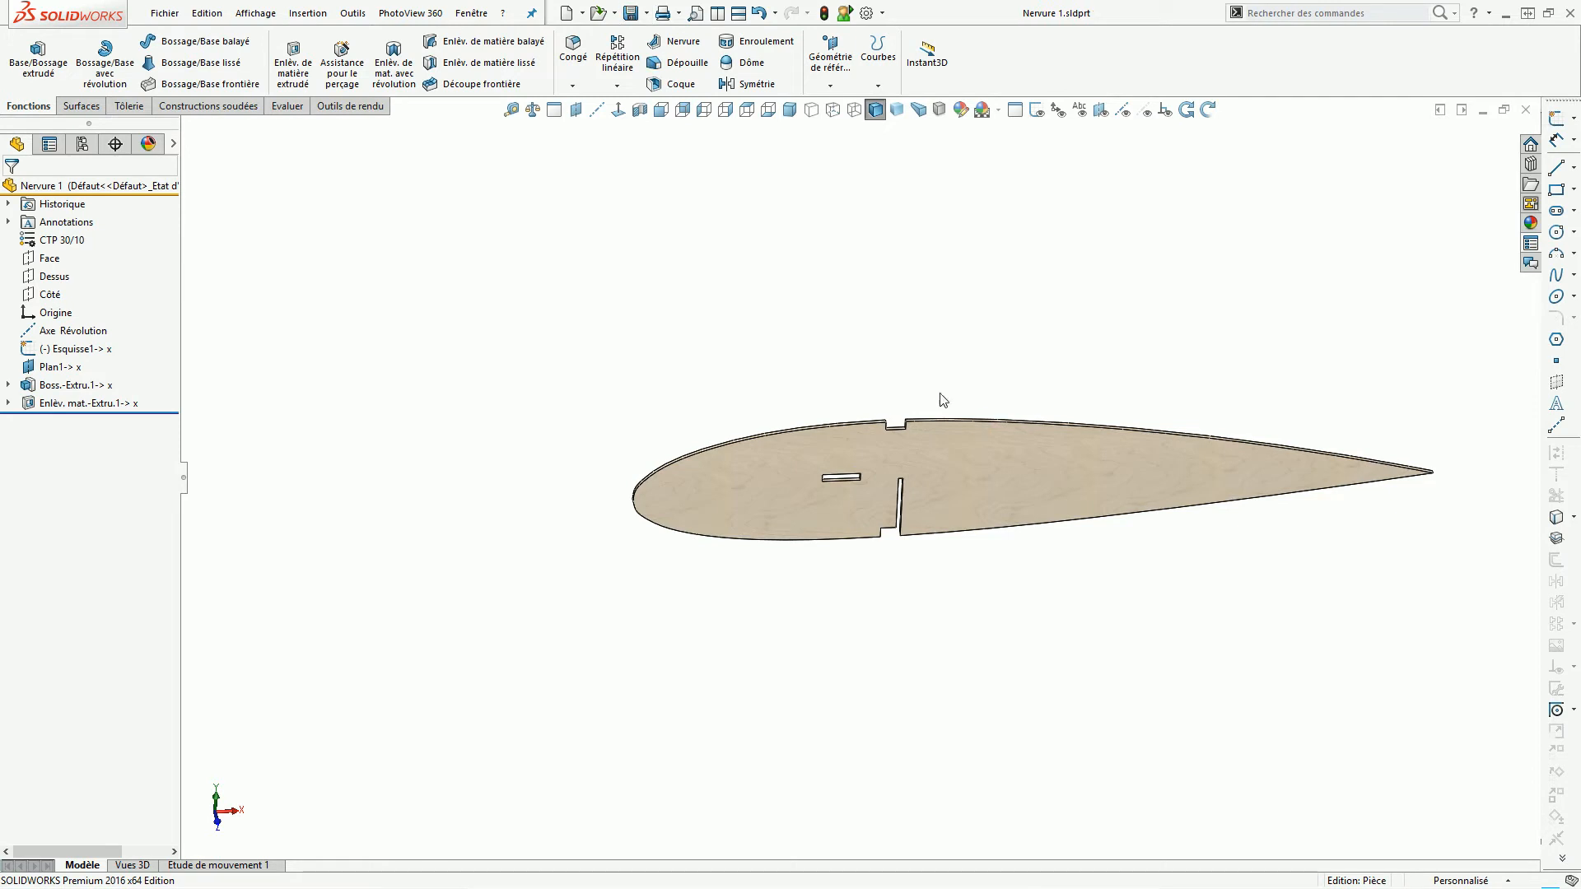
Close the Nervure 1 part to return to the Aile assembly, and examine how the longerons fit the rib's new cutouts.
{"action": "left_click", "coordinate": [1524, 112]}
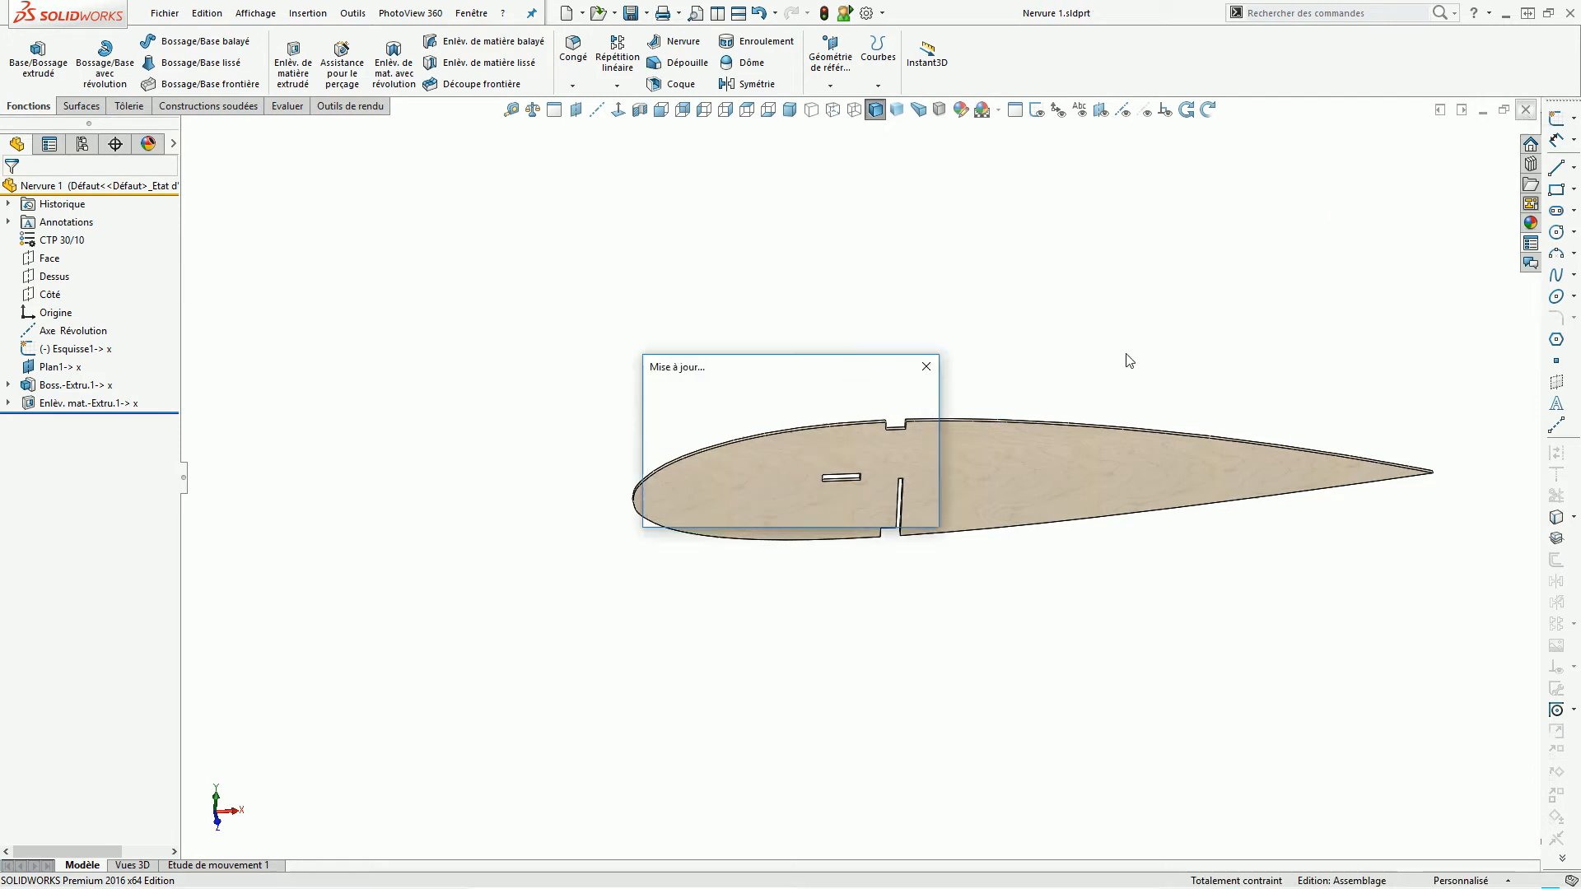
{"action": "middle_click_drag", "start_coordinate": [1039, 442], "coordinate": [1338, 399]}
{"action": "scroll", "coordinate": [1153, 418], "scroll_direction": "down", "scroll_amount": 9}
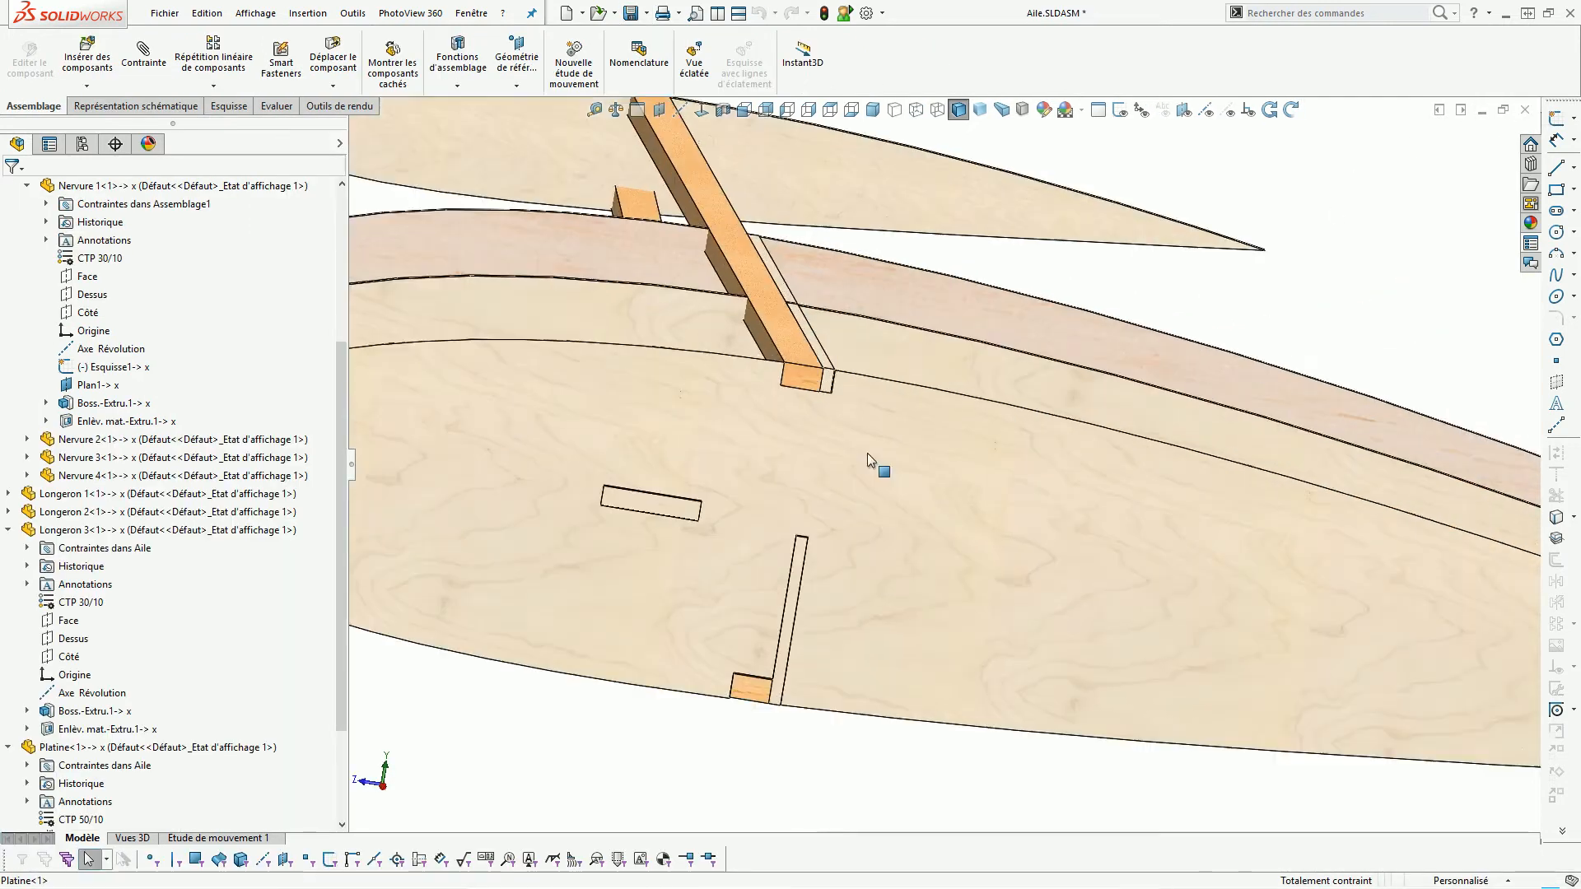
{"action": "middle_click_drag", "start_coordinate": [848, 354], "coordinate": [783, 425]}
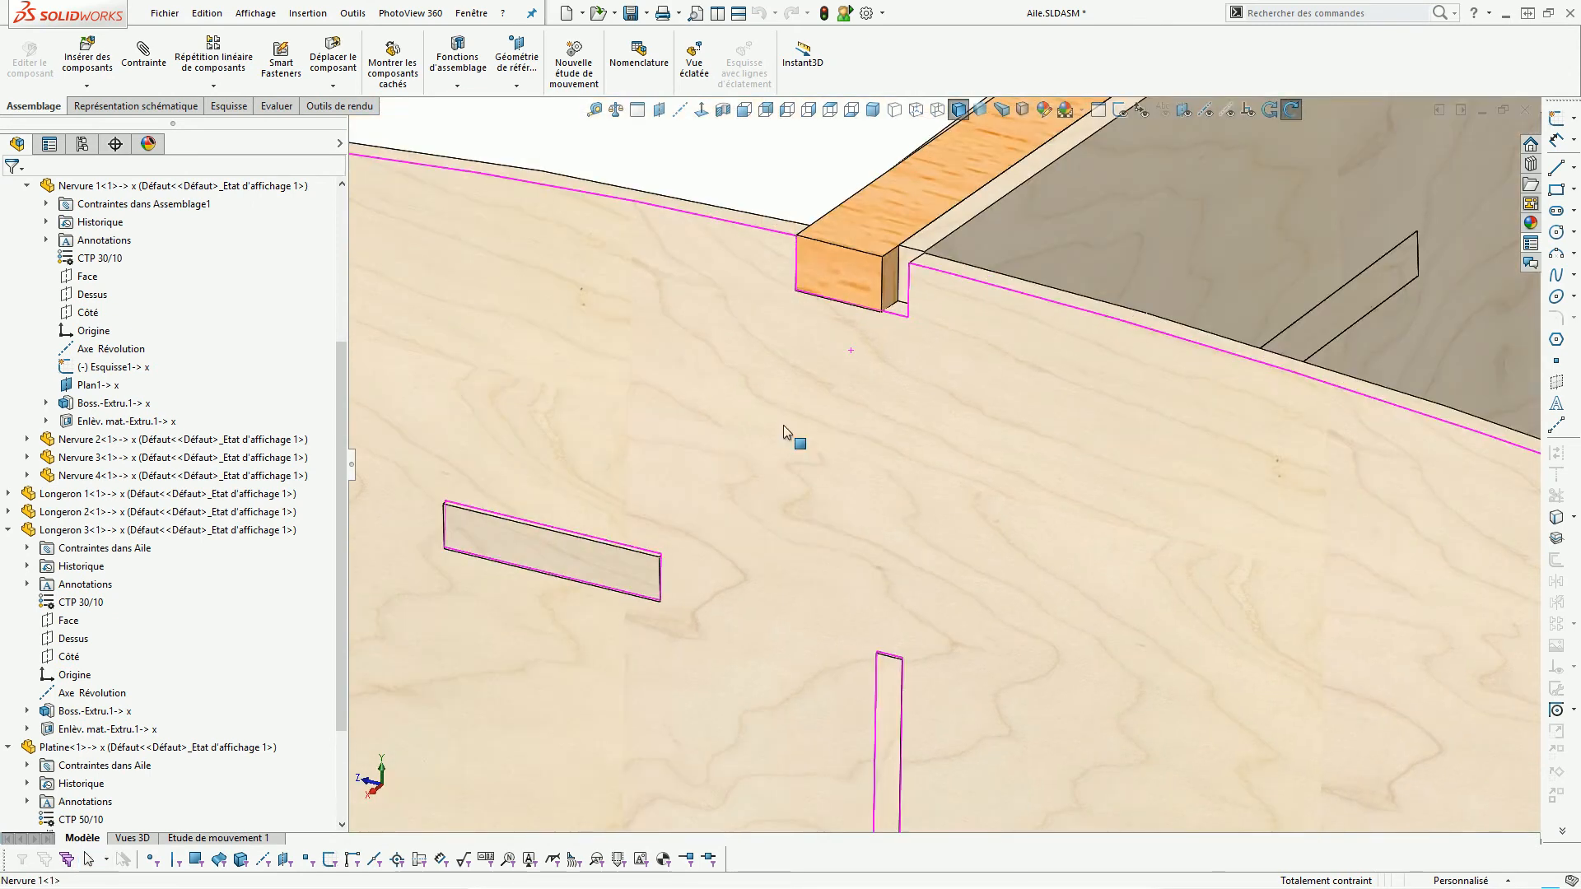
{"action": "middle_click_drag", "start_coordinate": [887, 271], "coordinate": [922, 300]}
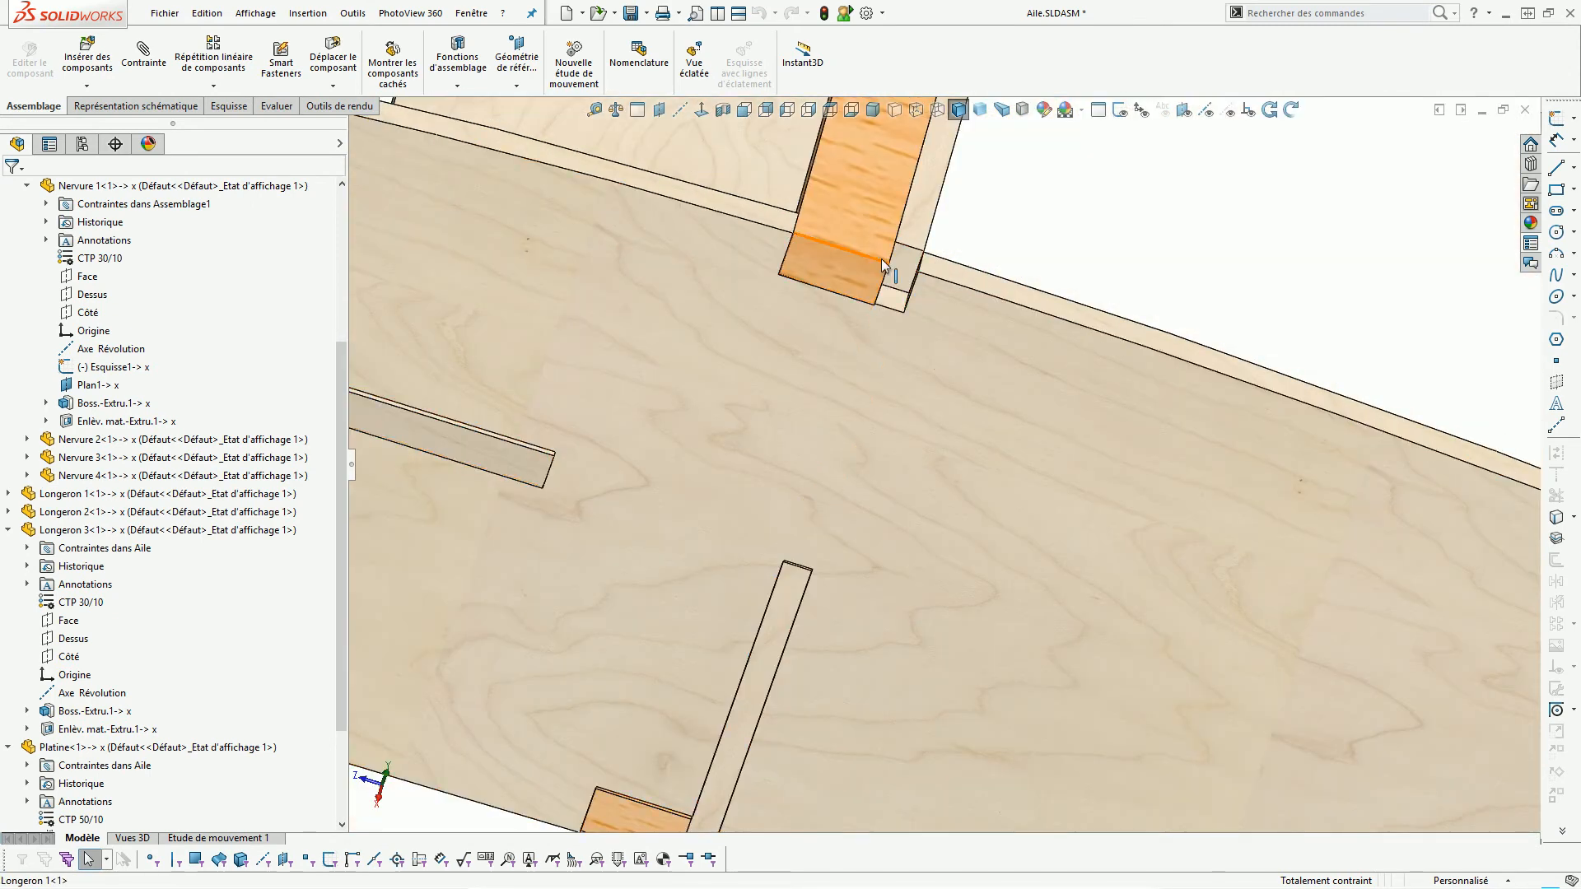
{"action": "scroll", "coordinate": [889, 280], "scroll_direction": "up", "scroll_amount": 5}
Select the large flat face of Longeron 3 next to the rib's vertical slot.
{"action": "middle_click_drag", "start_coordinate": [865, 527], "coordinate": [981, 515]}
{"action": "left_click", "coordinate": [911, 514]}
{"action": "left_click_drag", "start_coordinate": [976, 498], "coordinate": [956, 314]}
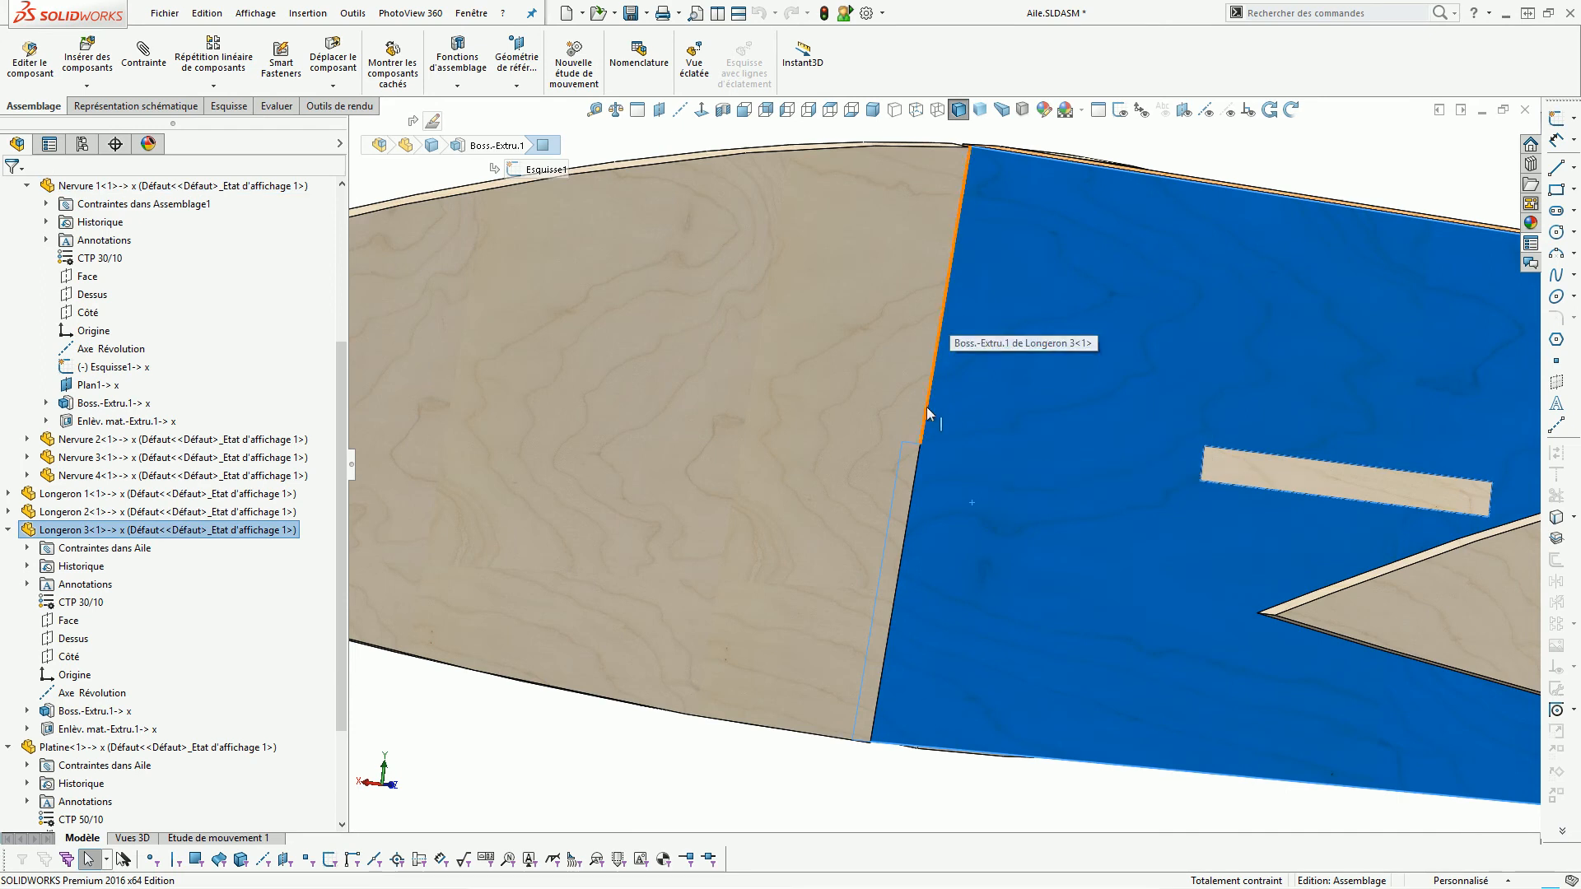